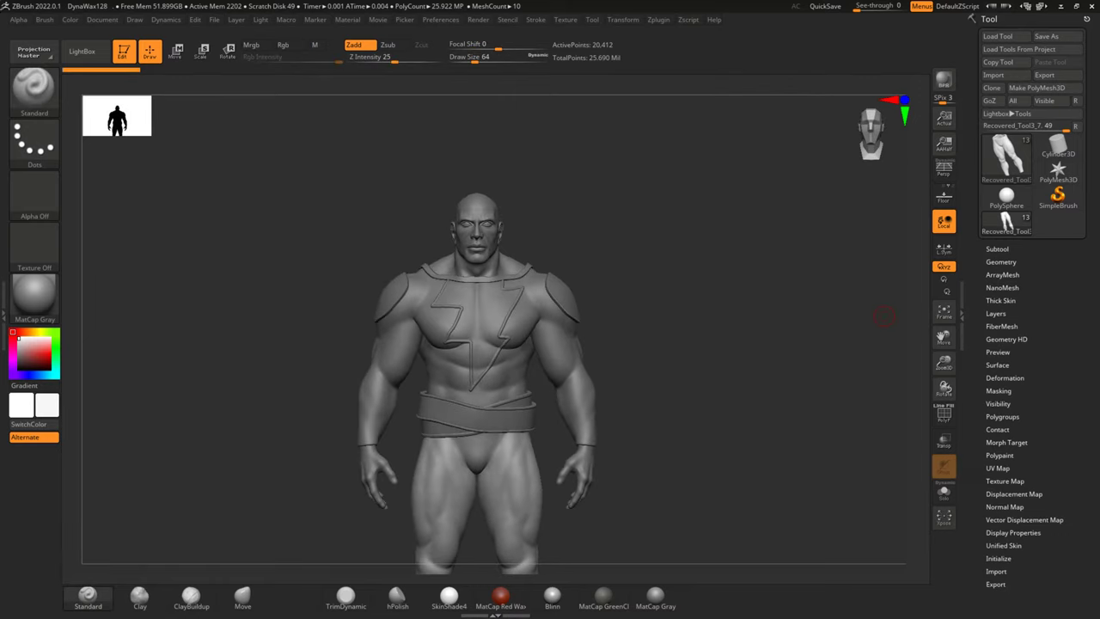
Orbit around the figure to inspect it, then frame the chest from the front.
mouse_move(660, 333)
mouse_down()
mouse_move(680, 294)
mouse_move(682, 358)
mouse_move(704, 310)
mouse_move(724, 327)
mouse_move(727, 315)
mouse_up()
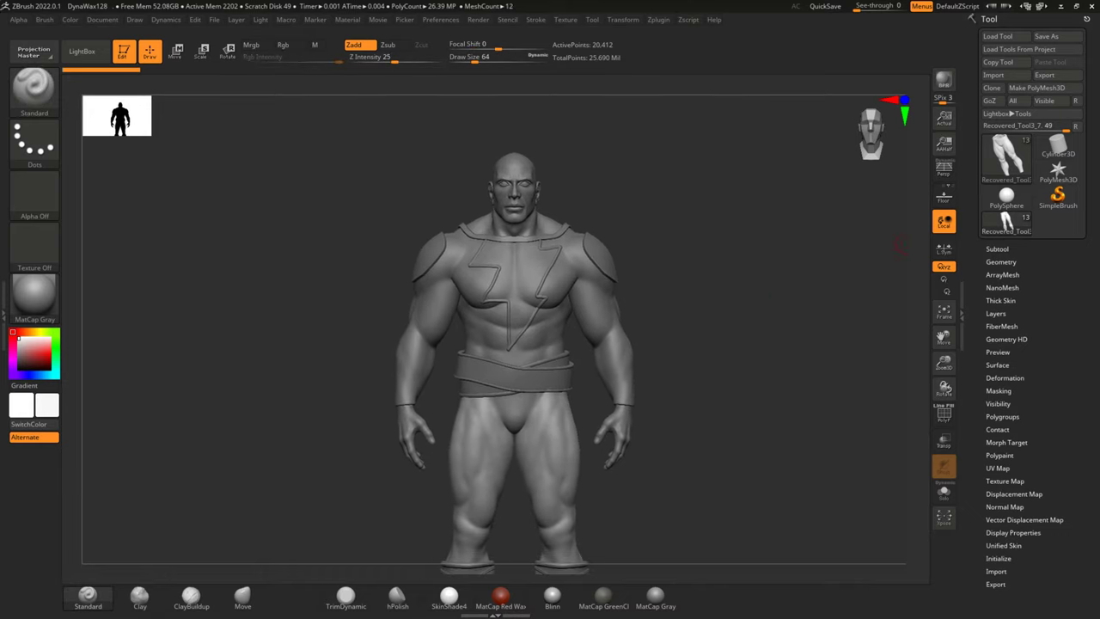
drag(692, 267, 748, 234)
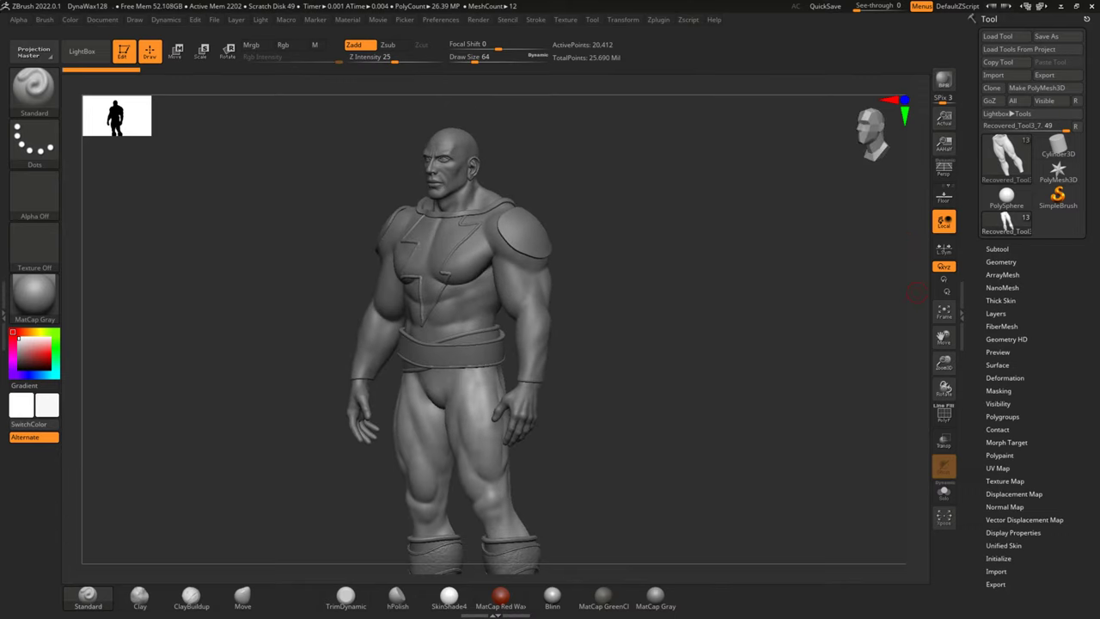
mouse_move(674, 288)
mouse_down()
mouse_move(720, 270)
mouse_move(735, 332)
mouse_move(729, 287)
mouse_up()
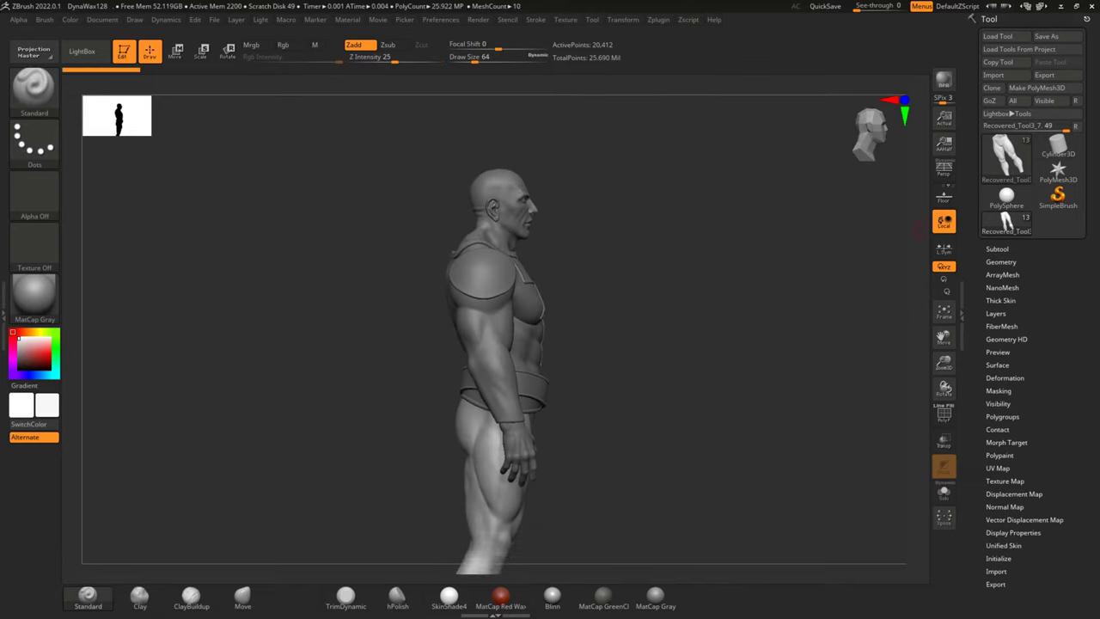
mouse_move(797, 298)
mouse_down()
mouse_move(825, 292)
mouse_move(816, 273)
mouse_move(747, 272)
mouse_move(722, 236)
mouse_move(754, 201)
mouse_up()
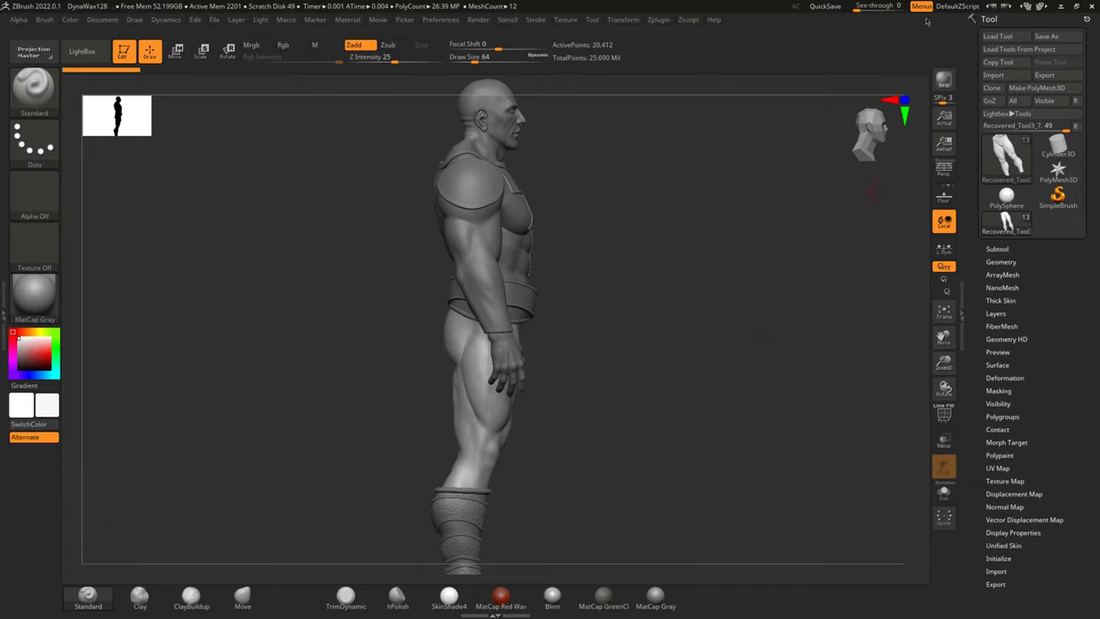
mouse_move(871, 167)
mouse_down()
mouse_move(759, 241)
mouse_move(742, 297)
mouse_move(734, 270)
mouse_move(774, 319)
mouse_move(778, 378)
mouse_move(726, 361)
mouse_move(576, 369)
mouse_move(547, 356)
mouse_move(639, 290)
mouse_move(737, 331)
mouse_move(727, 307)
mouse_move(742, 237)
mouse_move(737, 266)
mouse_move(757, 233)
mouse_up()
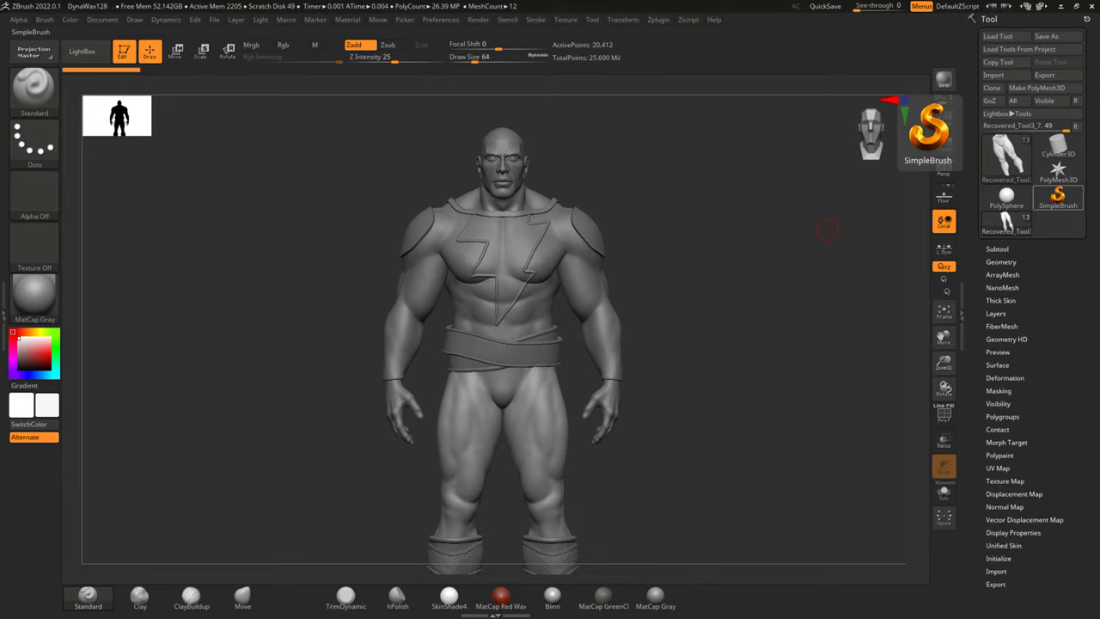
mouse_move(716, 295)
mouse_down()
mouse_move(739, 315)
mouse_move(732, 349)
mouse_move(735, 312)
mouse_move(714, 248)
mouse_up()
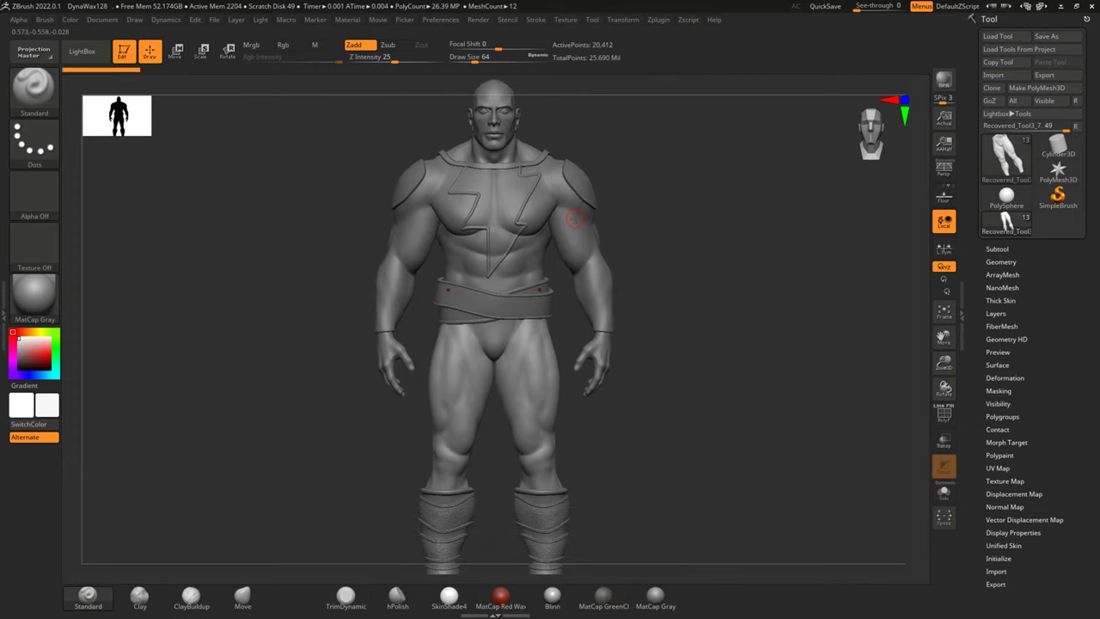
scroll(575, 220, up, 3)
scroll(574, 221, up, 3)
alt+drag(630, 223, 725, 245)
Make the torso costume Recovered_Tool3_8 the active subtool.
click(997, 250)
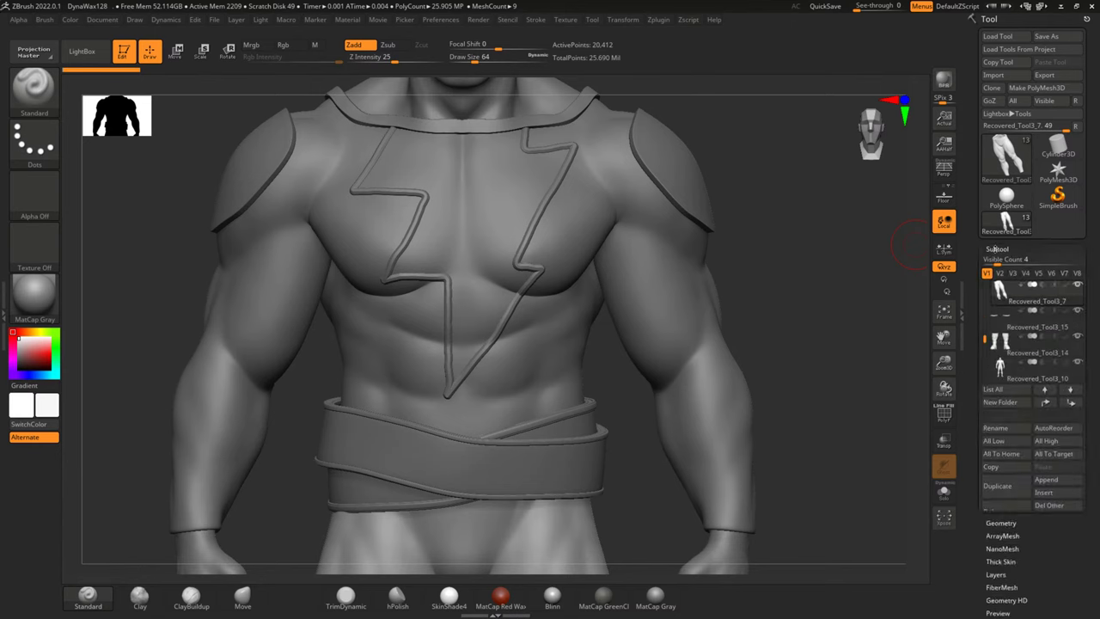
key(space)
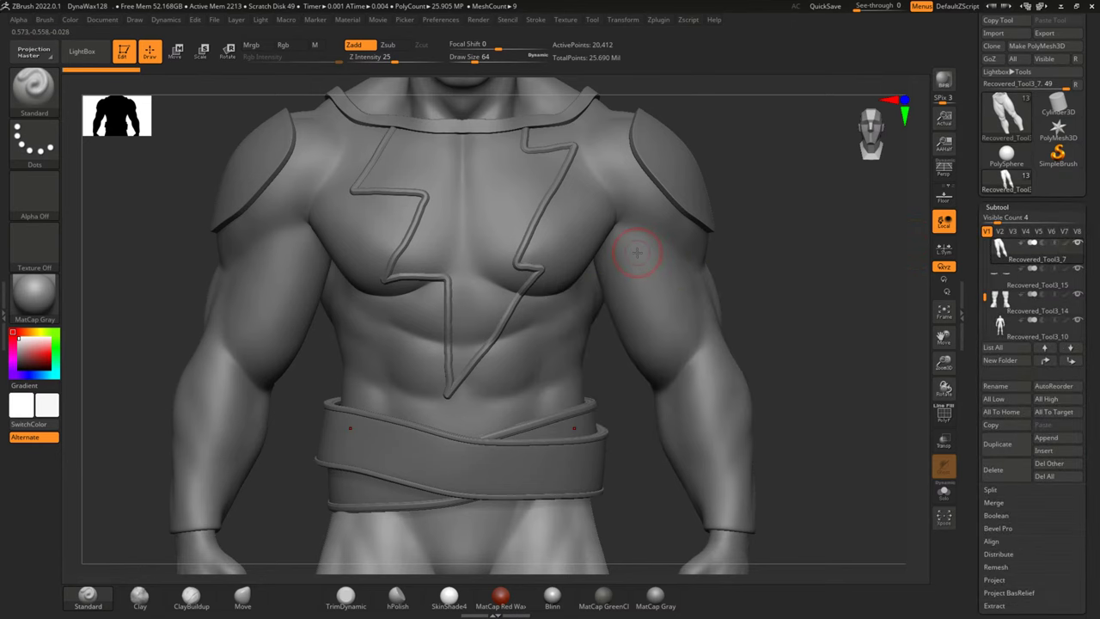
alt+click(637, 252)
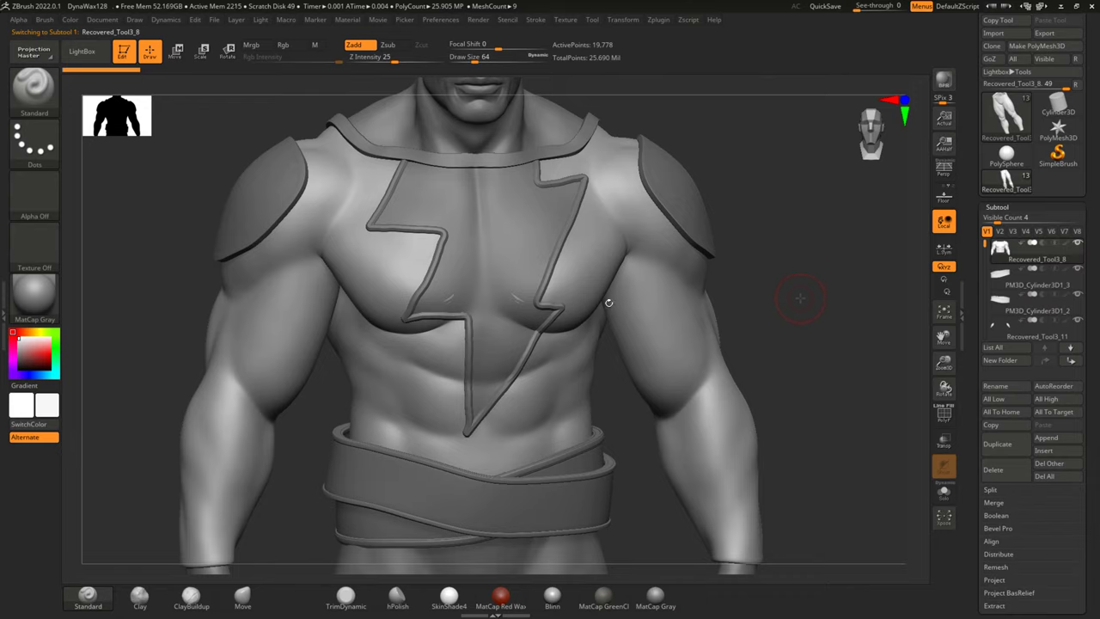
Raise the brush Draw Size from 64 to about 70.8.
key(space)
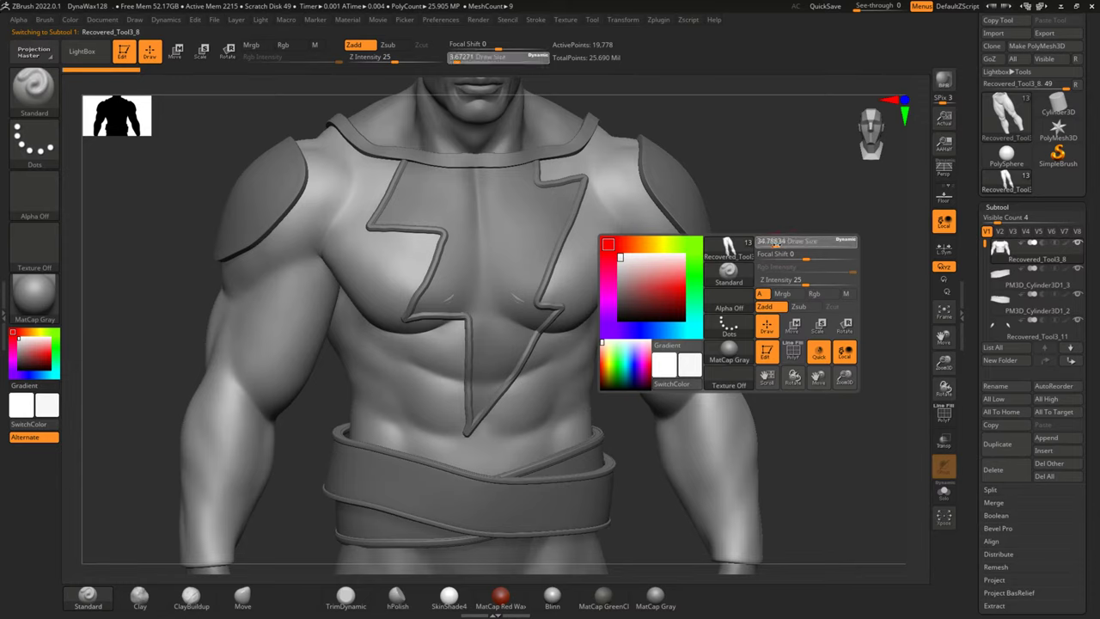
drag(775, 243, 773, 241)
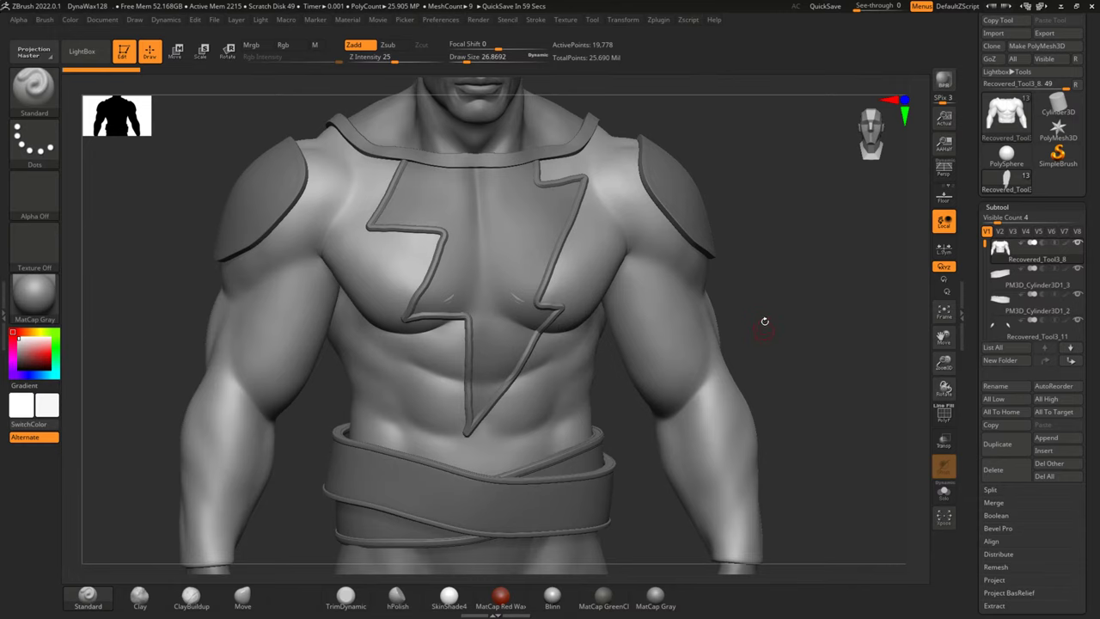
key(space)
drag(774, 307, 789, 308)
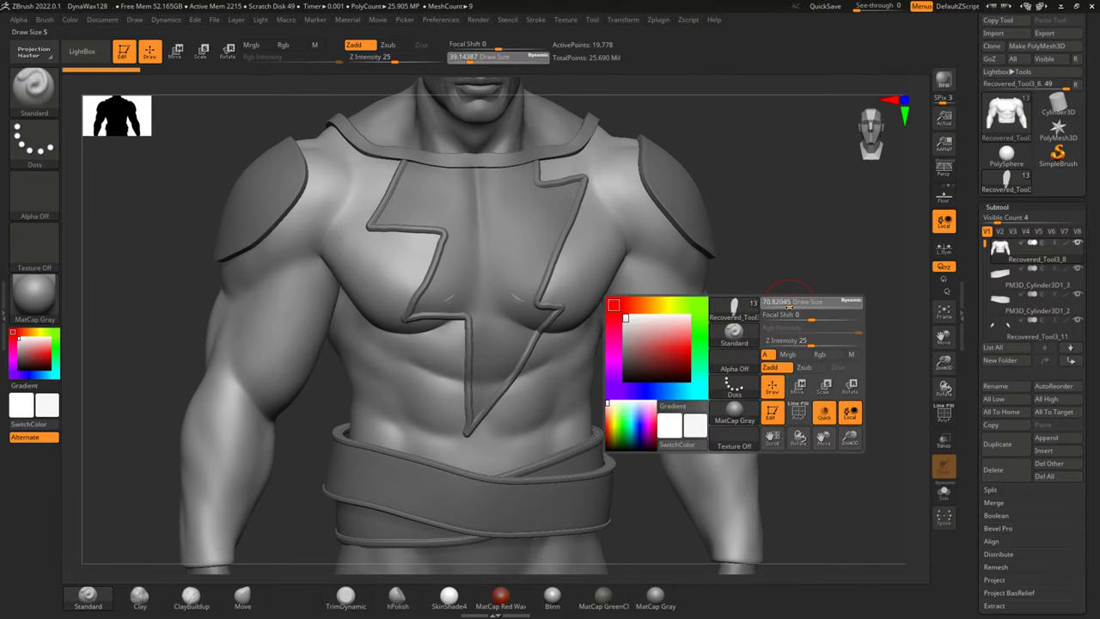
mouse_move(785, 253)
mouse_down()
mouse_move(803, 284)
mouse_move(811, 253)
mouse_move(753, 280)
mouse_up()
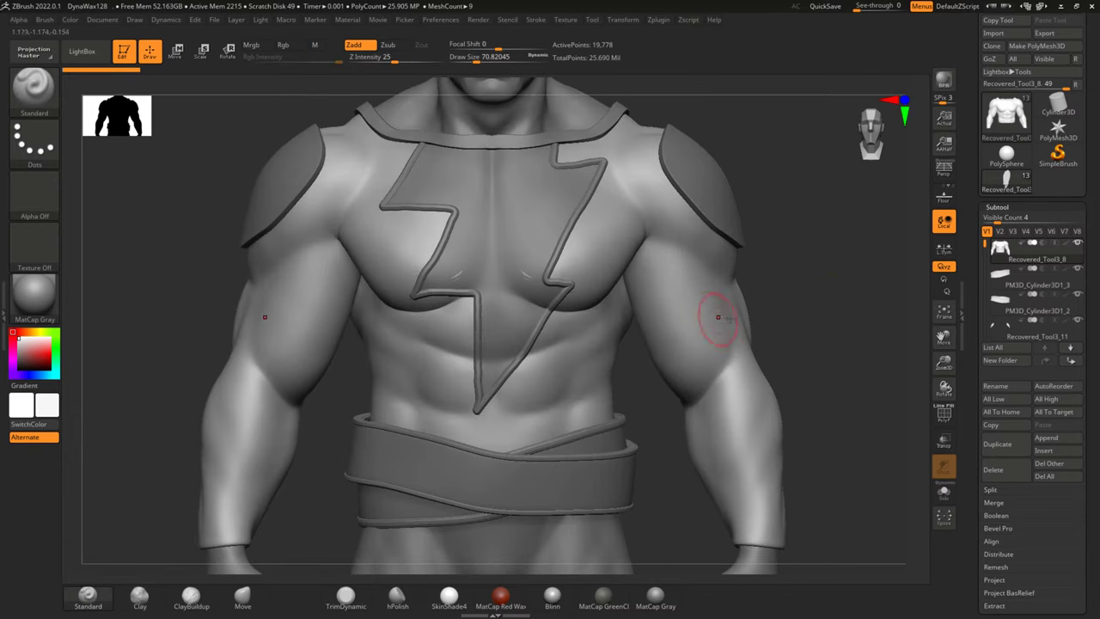
drag(718, 317, 774, 344)
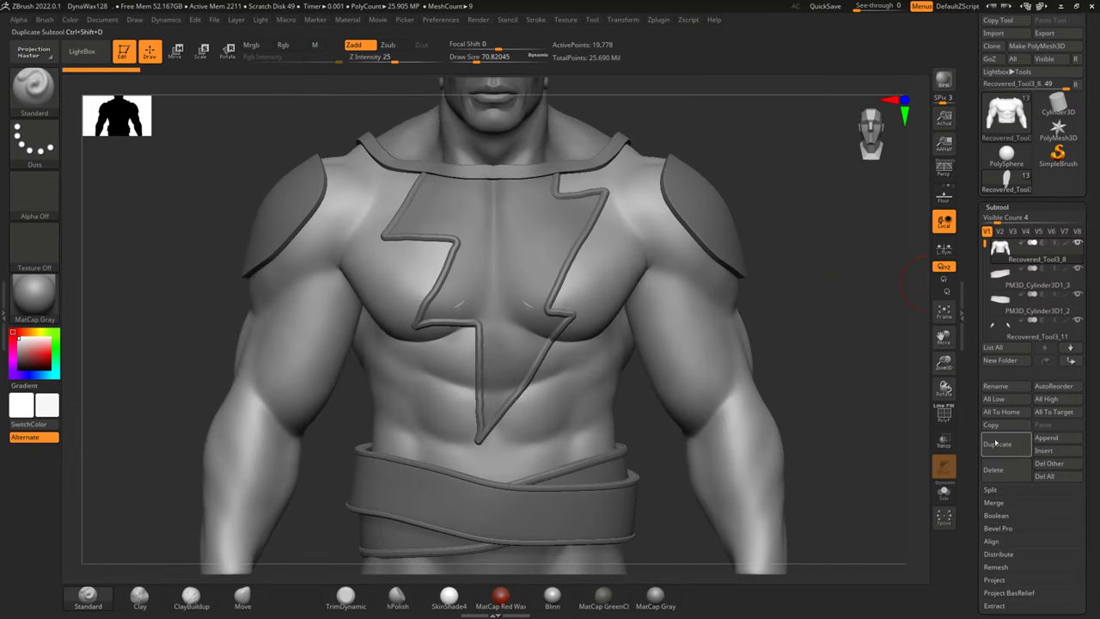
Duplicate the torso as Recovered_Tool3_16, solo it with polygroups shown, and hide the neck interior.
click(997, 443)
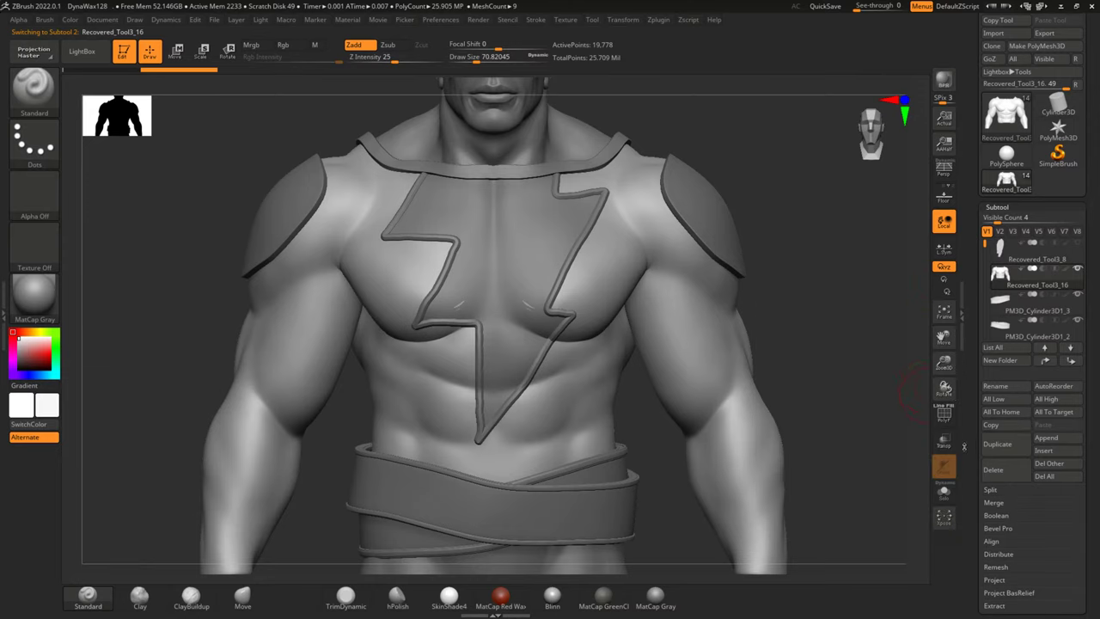
click(945, 493)
drag(842, 301, 846, 305)
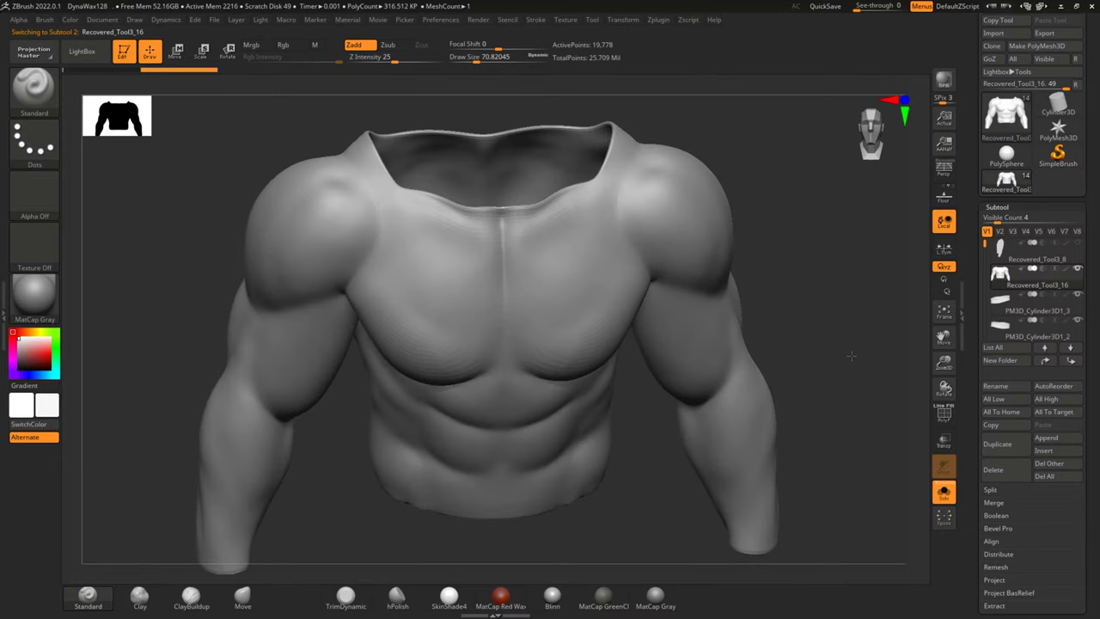
key(shift+f)
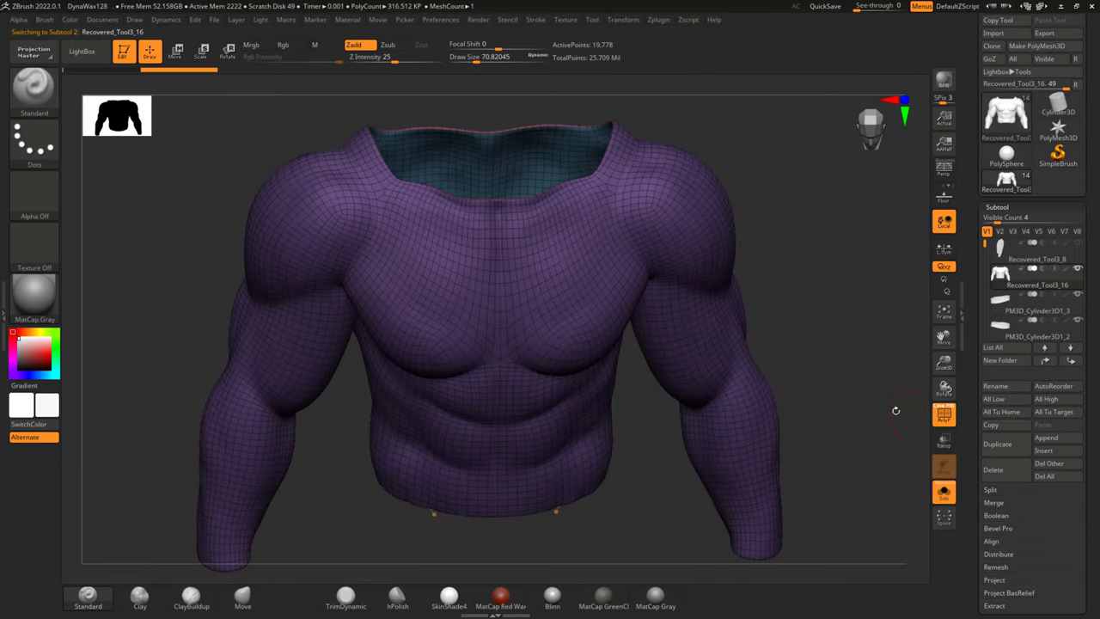
ctrl+shift+click(558, 307)
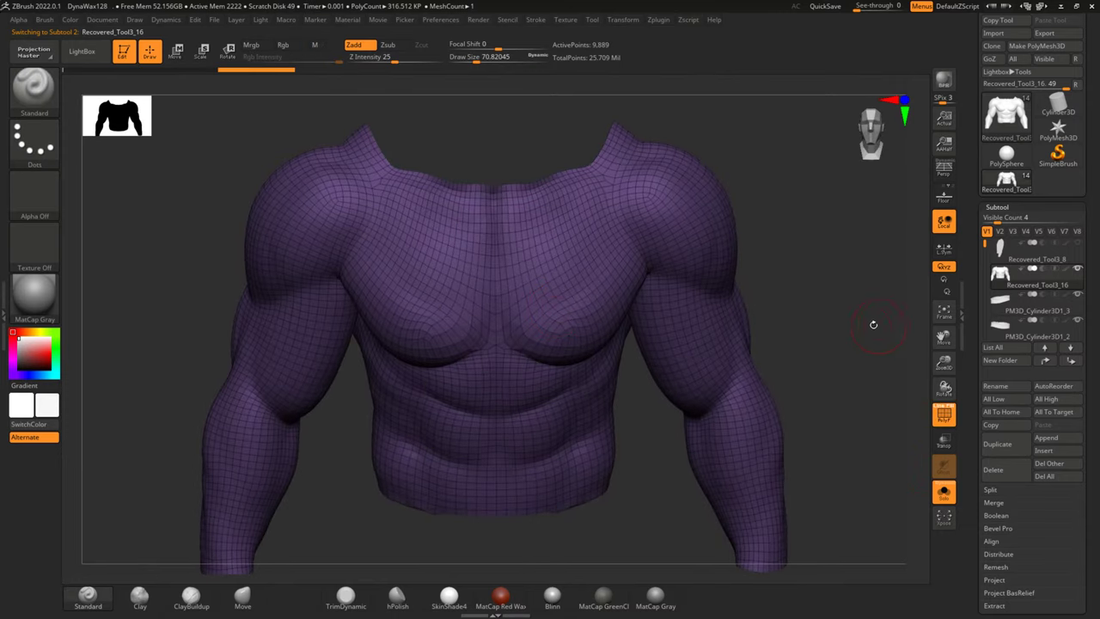
drag(871, 319, 972, 472)
Open the Geometry > Modify Topology options and switch to the MaskPen brush.
scroll(1090, 504, down, 3)
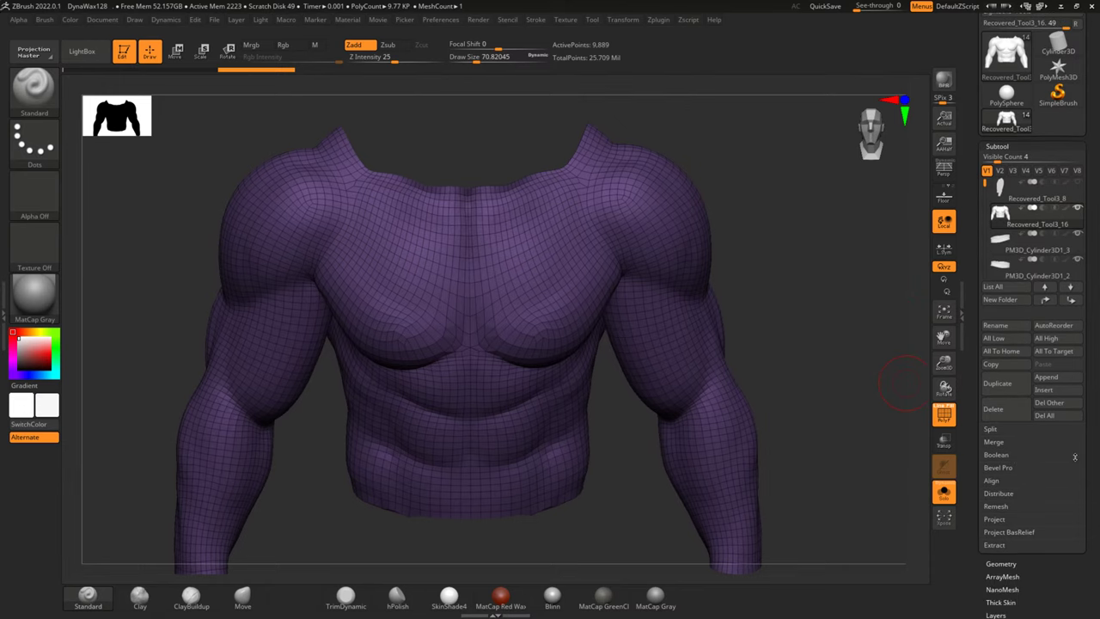
click(1001, 404)
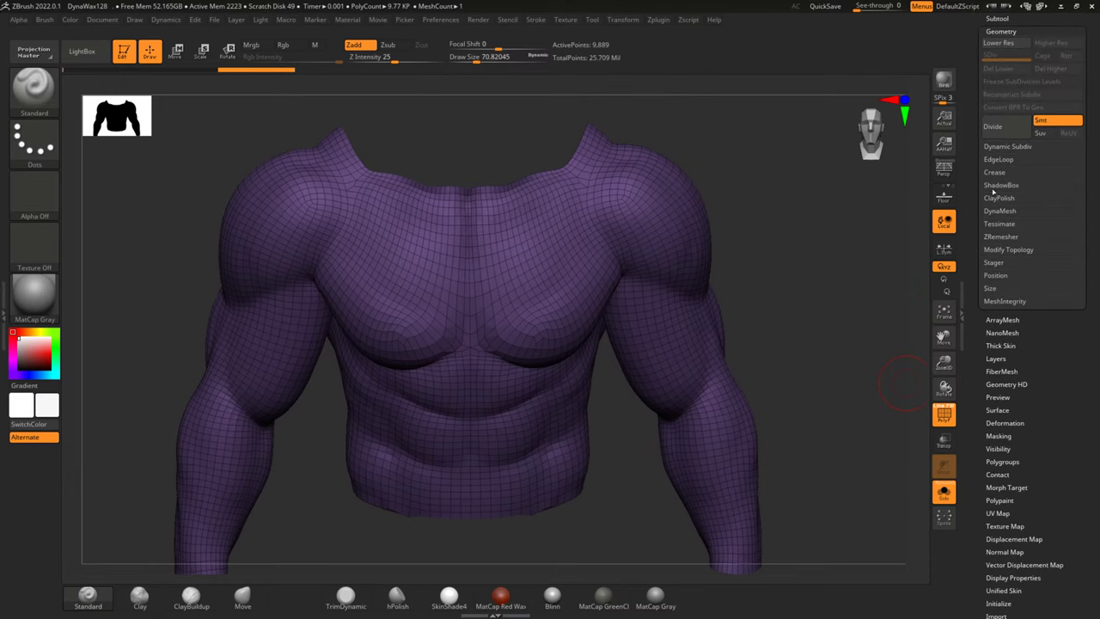
click(997, 148)
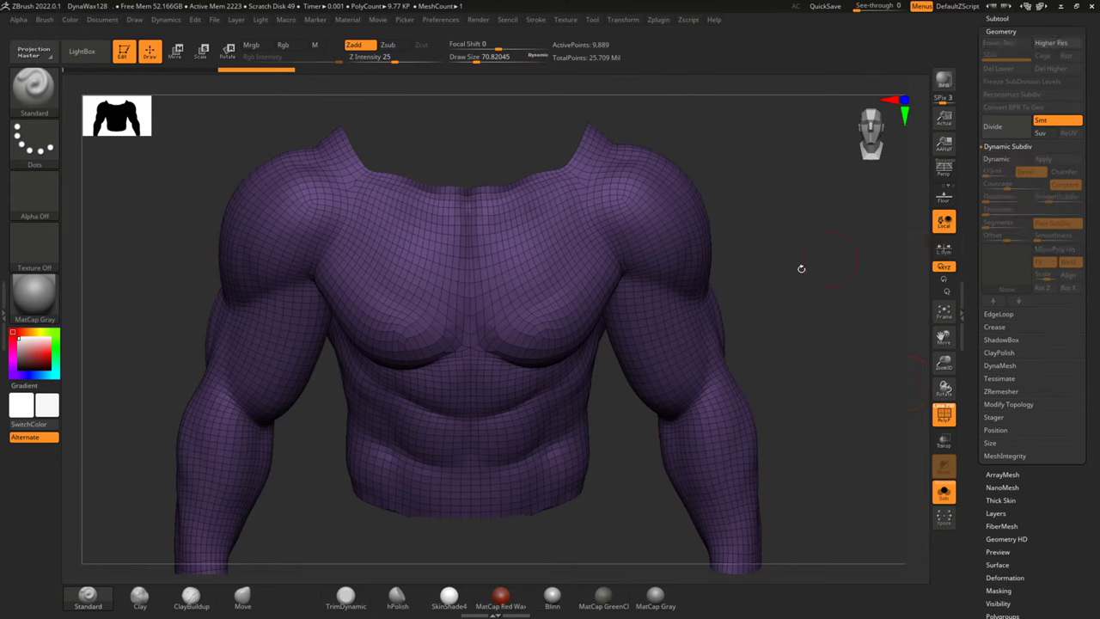
click(990, 404)
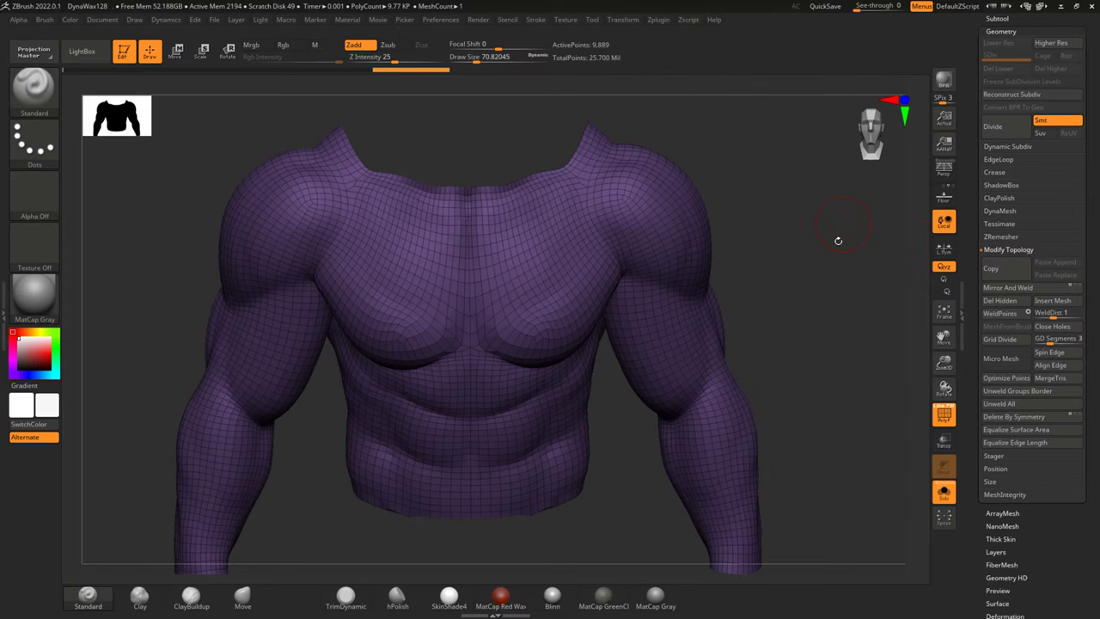
mouse_move(810, 240)
mouse_down()
mouse_move(827, 243)
mouse_move(865, 304)
mouse_move(865, 263)
mouse_move(841, 250)
mouse_move(871, 275)
mouse_move(864, 262)
mouse_up()
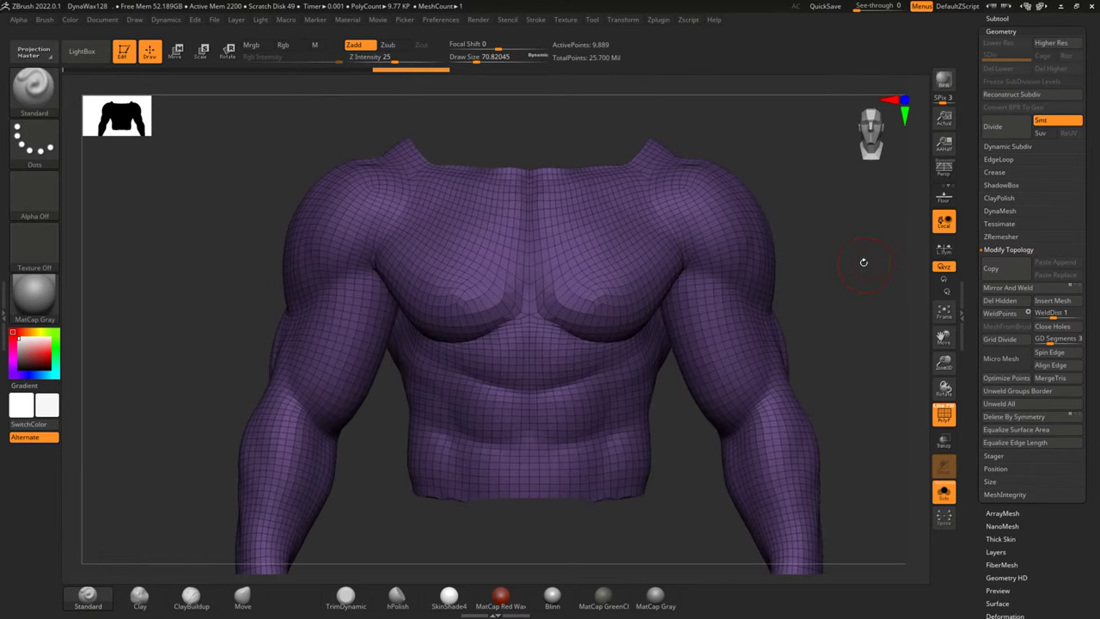
key(ctrl)
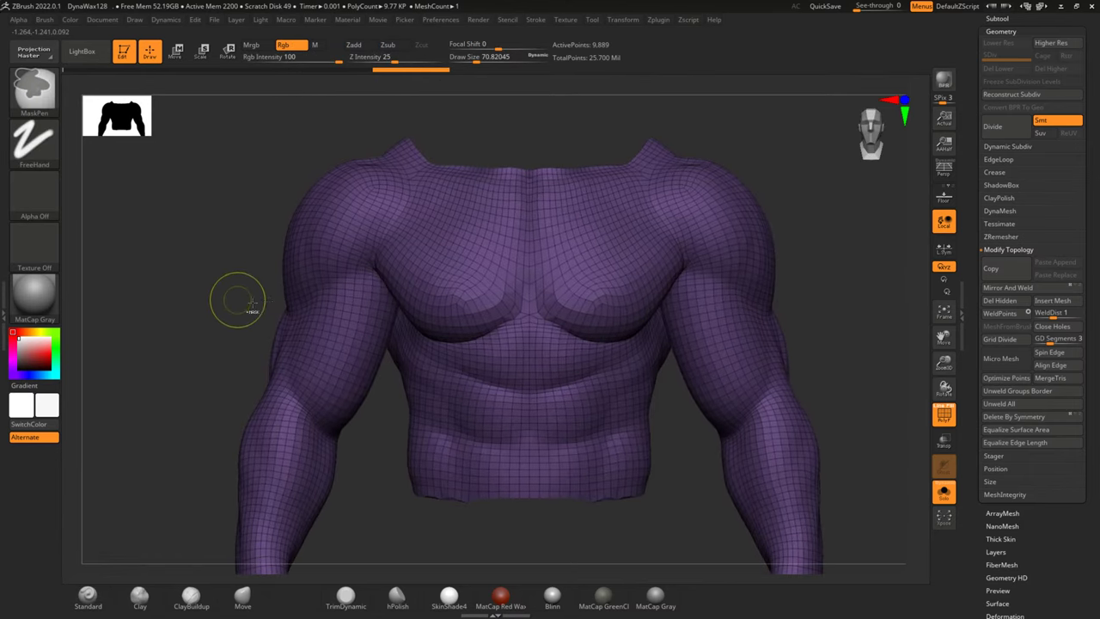
Set the mask stroke to Lasso and mask both shoulder caps.
click(33, 142)
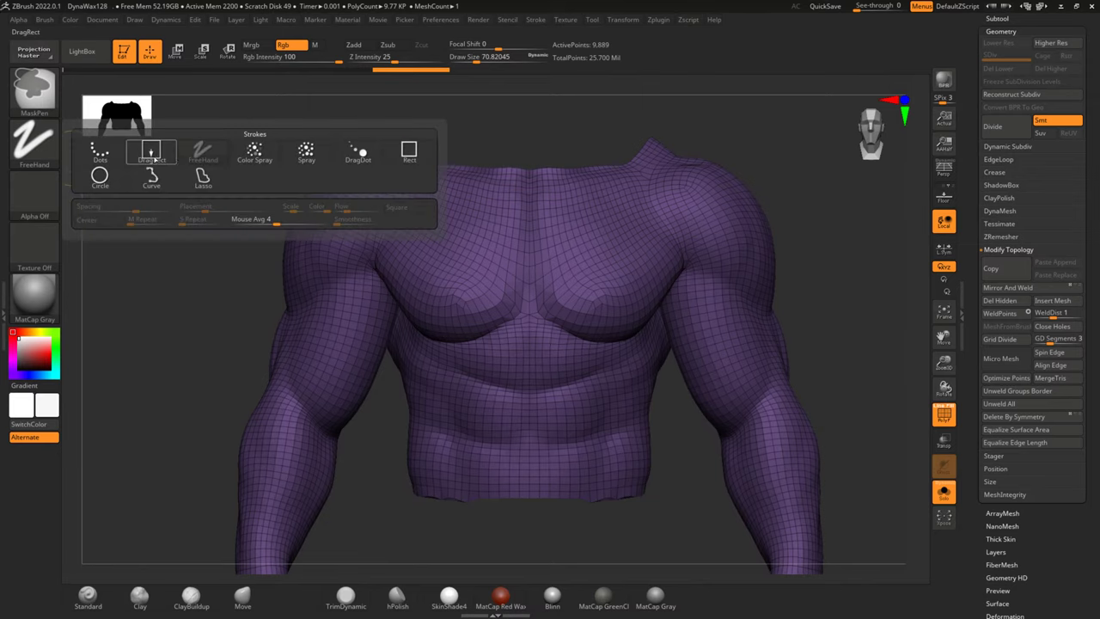
click(148, 153)
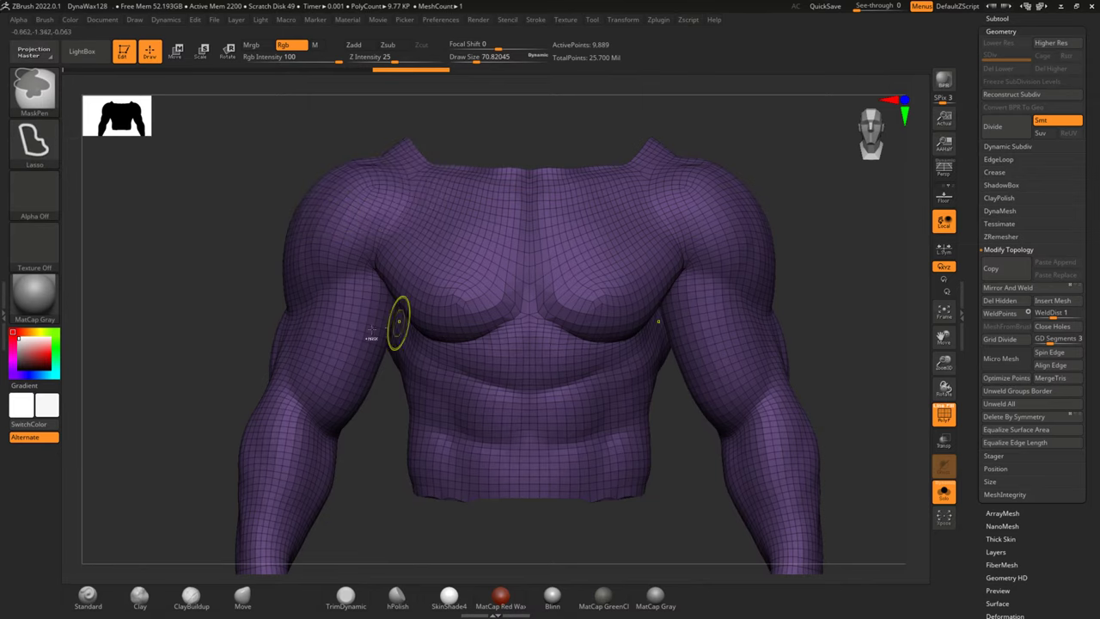
mouse_move(343, 140)
alt+mouse_down()
mouse_move(268, 142)
mouse_move(361, 180)
mouse_move(365, 254)
mouse_move(340, 297)
alt+mouse_up()
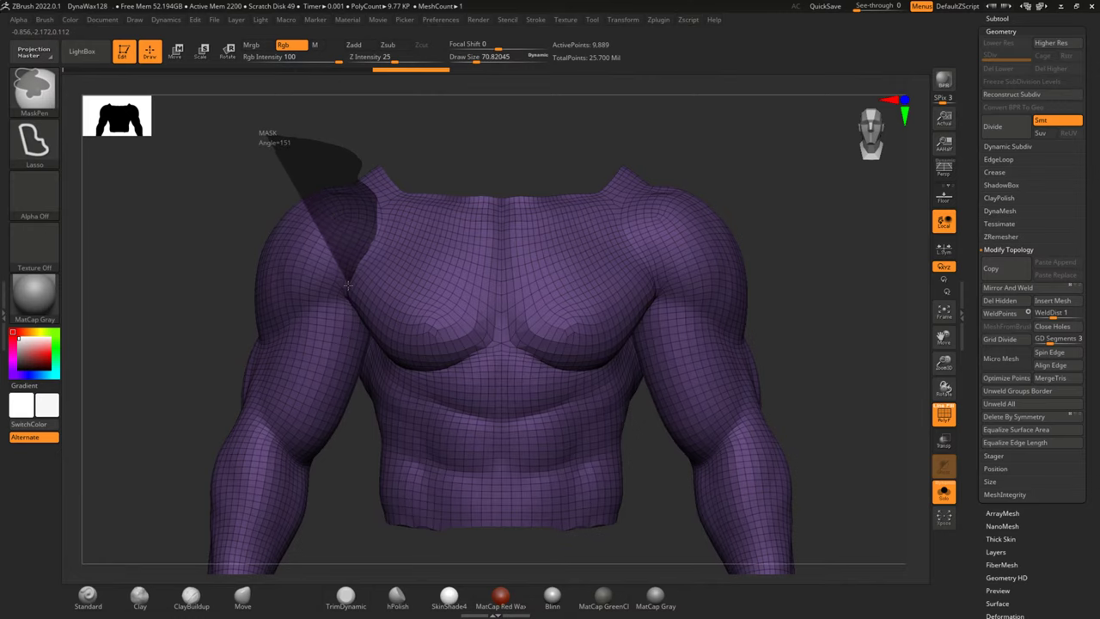
mouse_move(341, 297)
ctrl+mouse_down()
mouse_move(268, 339)
mouse_move(154, 275)
mouse_move(212, 255)
mouse_move(344, 258)
mouse_move(647, 225)
ctrl+mouse_up()
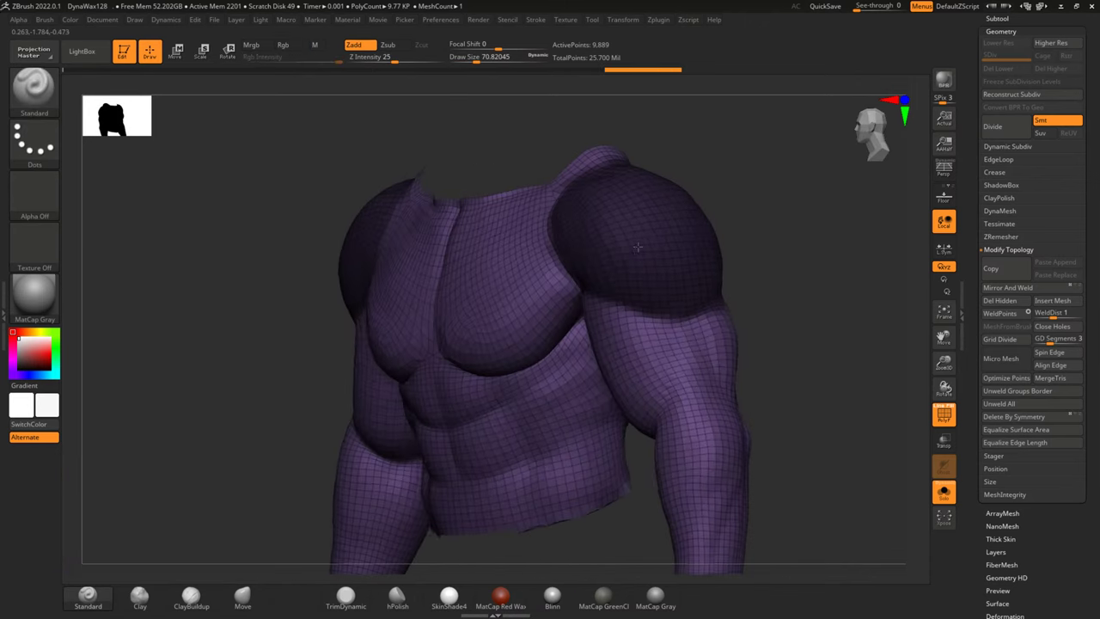
shift+drag(831, 184, 817, 194)
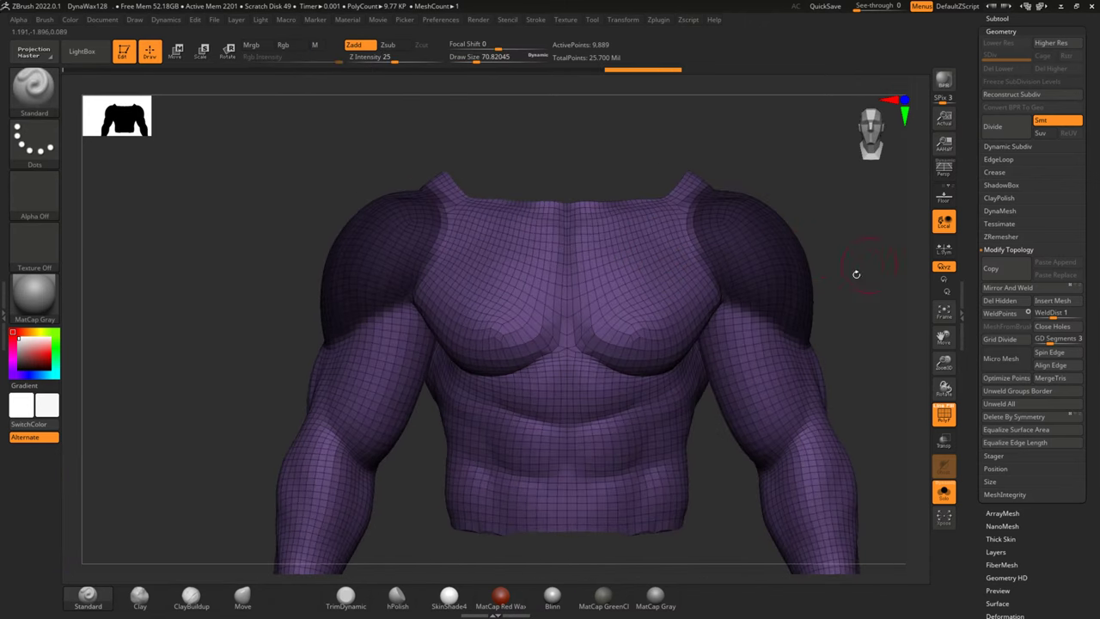
alt+drag(856, 273, 778, 276)
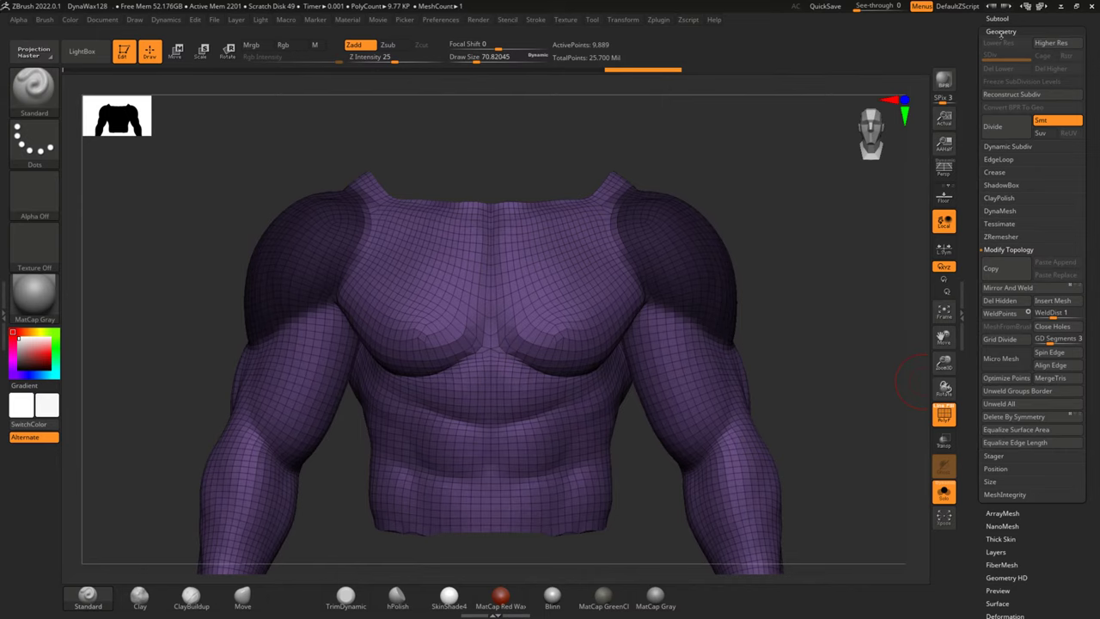
Group the masked shoulders into a red polygroup with Group Masked Clear Mask.
click(1001, 32)
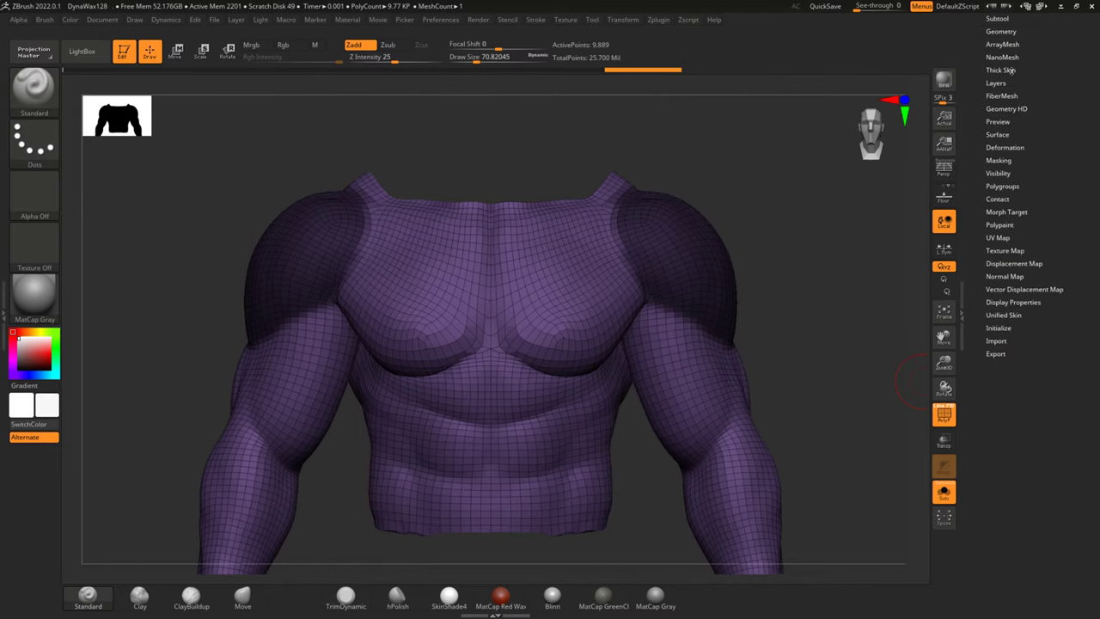
click(998, 186)
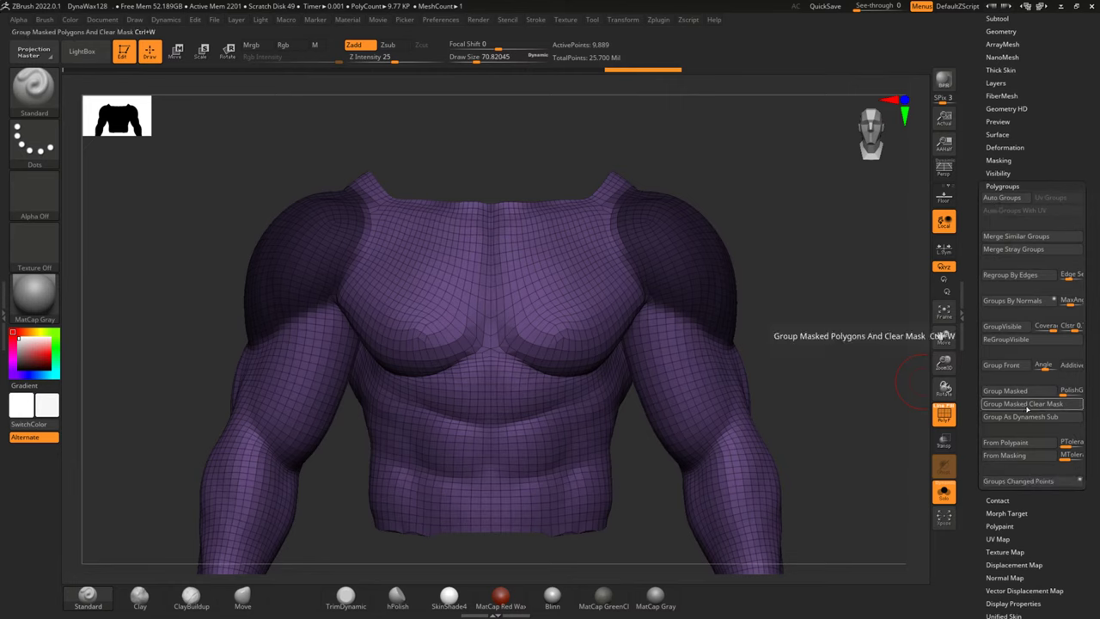
click(1024, 406)
mouse_move(843, 365)
alt+mouse_down()
mouse_move(825, 307)
mouse_move(845, 300)
mouse_move(828, 324)
alt+mouse_up()
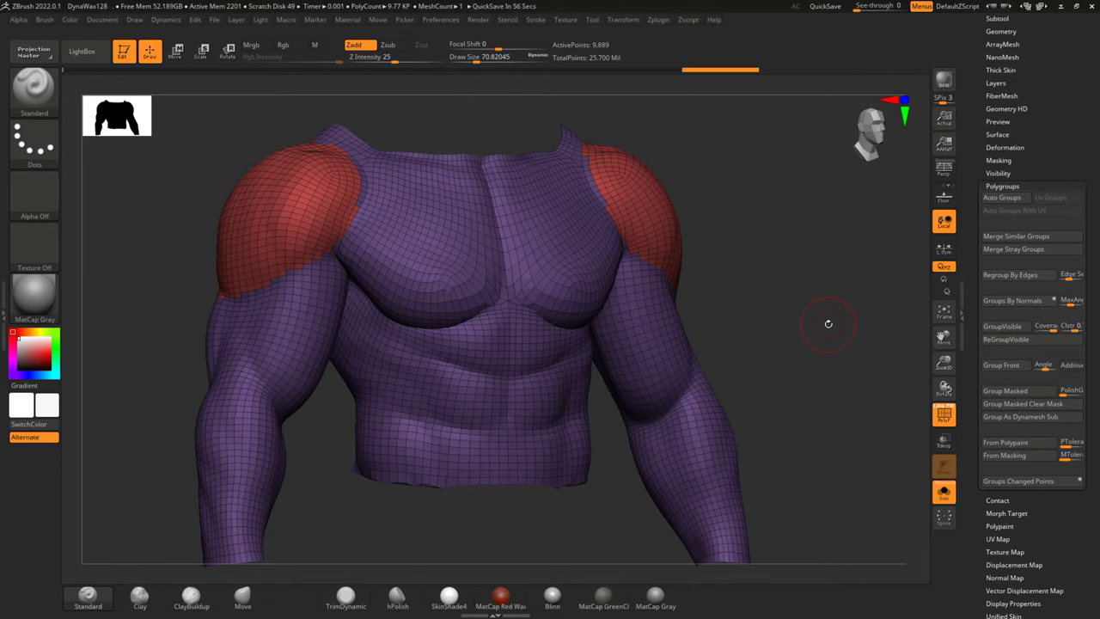
mouse_move(830, 328)
mouse_down()
mouse_move(827, 302)
mouse_move(705, 329)
mouse_up()
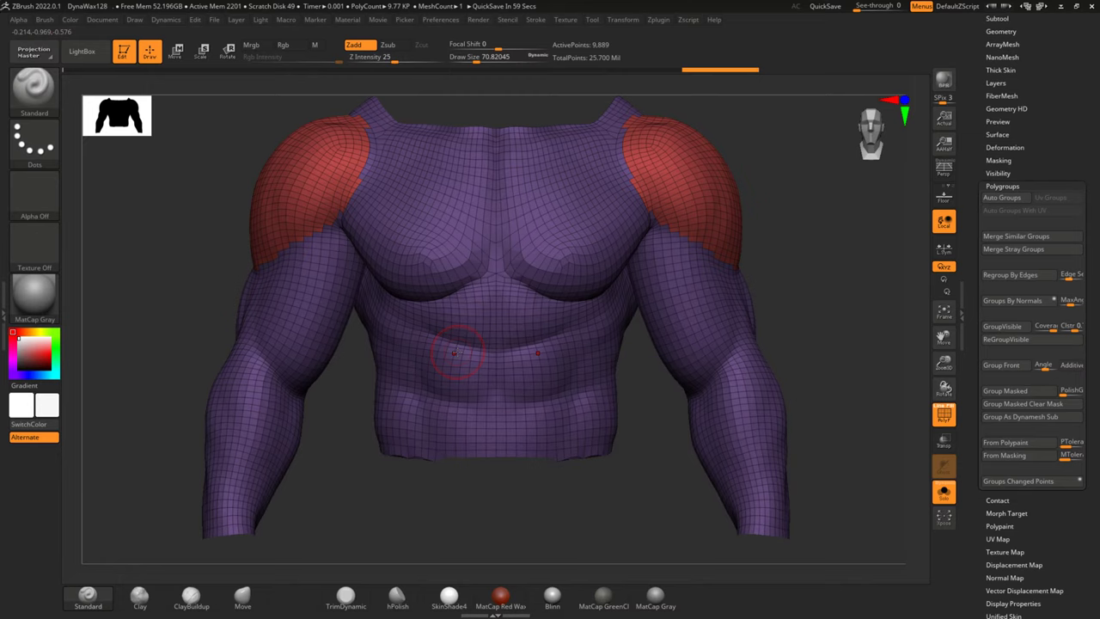
key(ctrl)
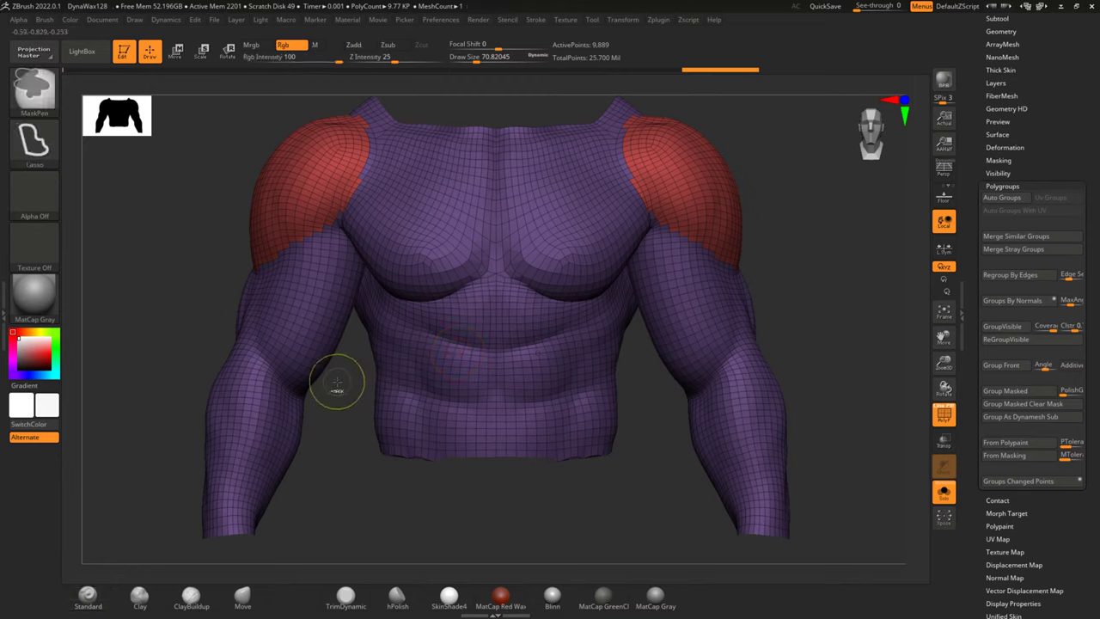
ctrl+drag(359, 336, 533, 290)
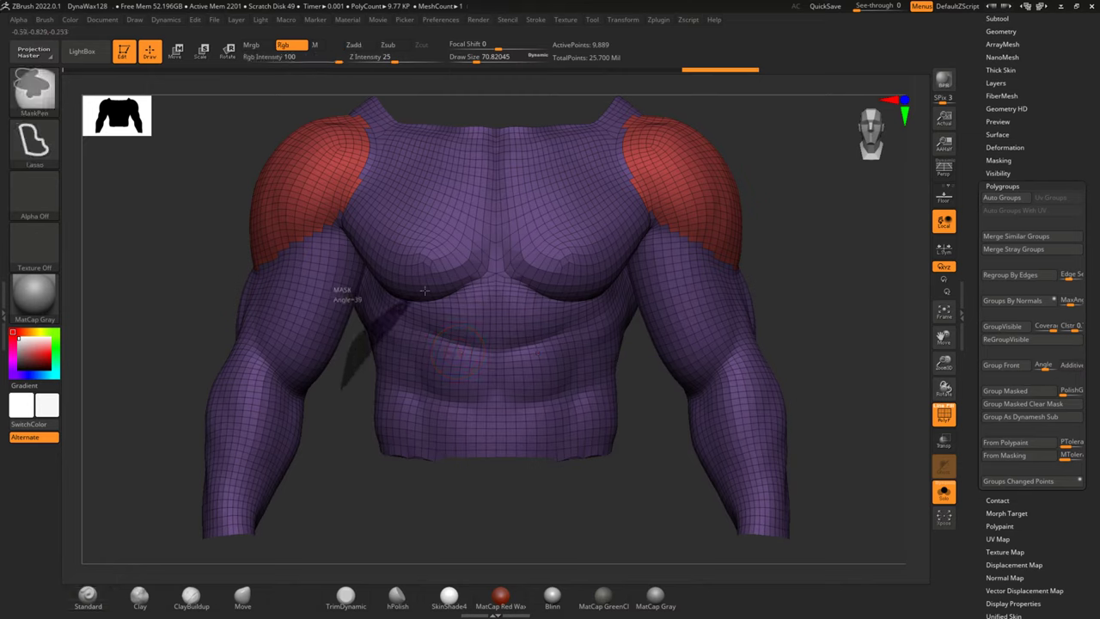
ctrl+drag(533, 289, 606, 361)
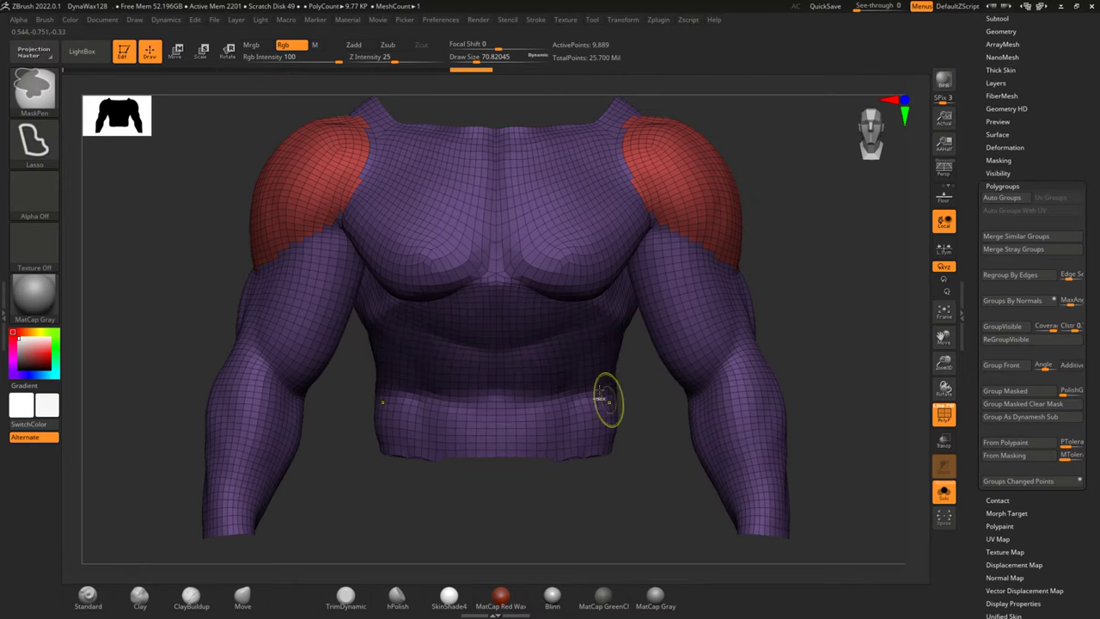
alt+right_drag(636, 357, 637, 399)
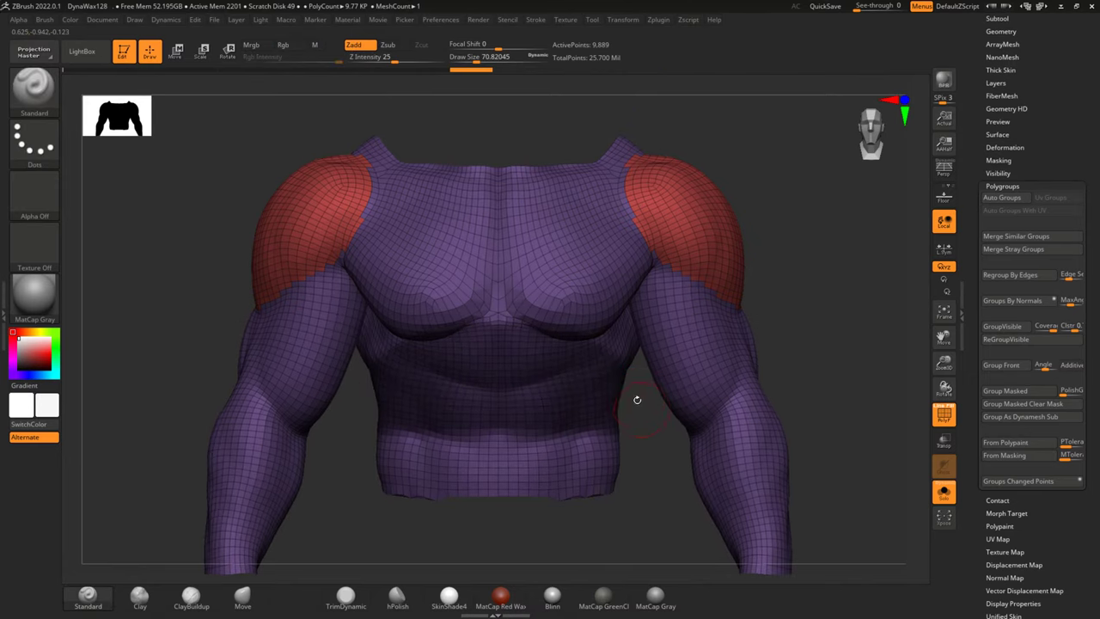
right_drag(350, 416, 810, 302)
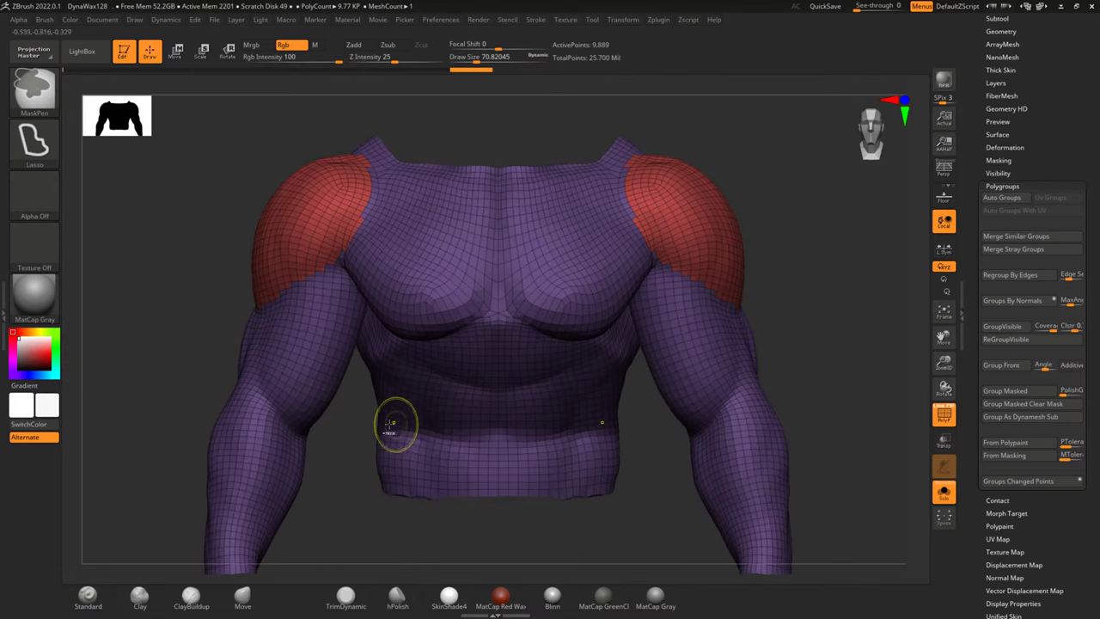
mouse_move(353, 430)
ctrl+mouse_down()
mouse_move(426, 384)
mouse_move(593, 371)
ctrl+mouse_up()
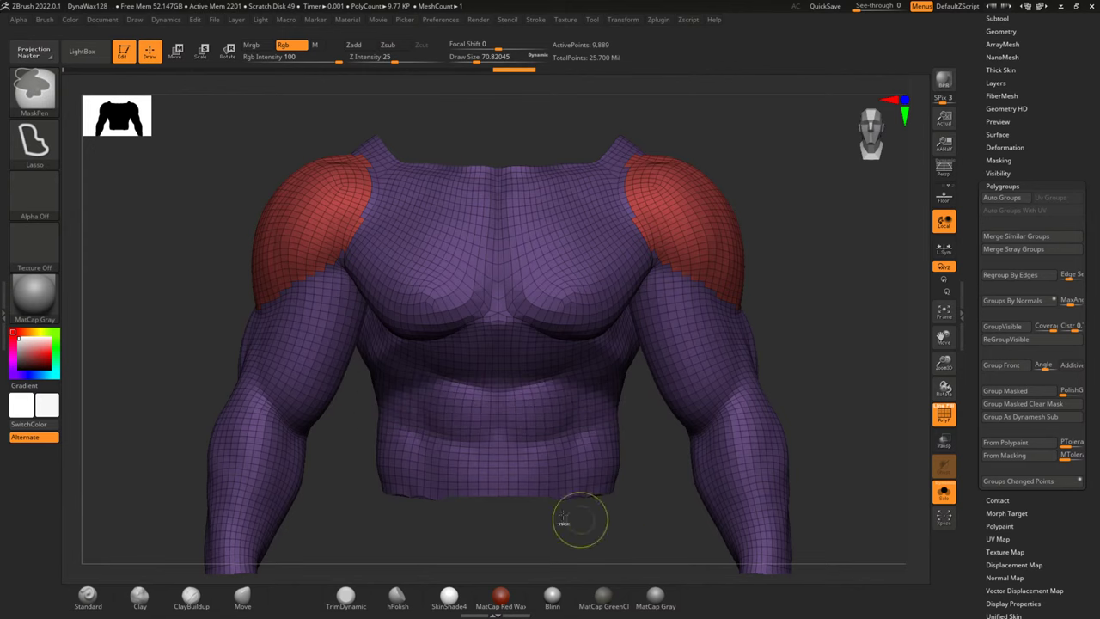
mouse_move(640, 433)
alt+mouse_down()
mouse_move(650, 465)
mouse_move(654, 445)
alt+mouse_up()
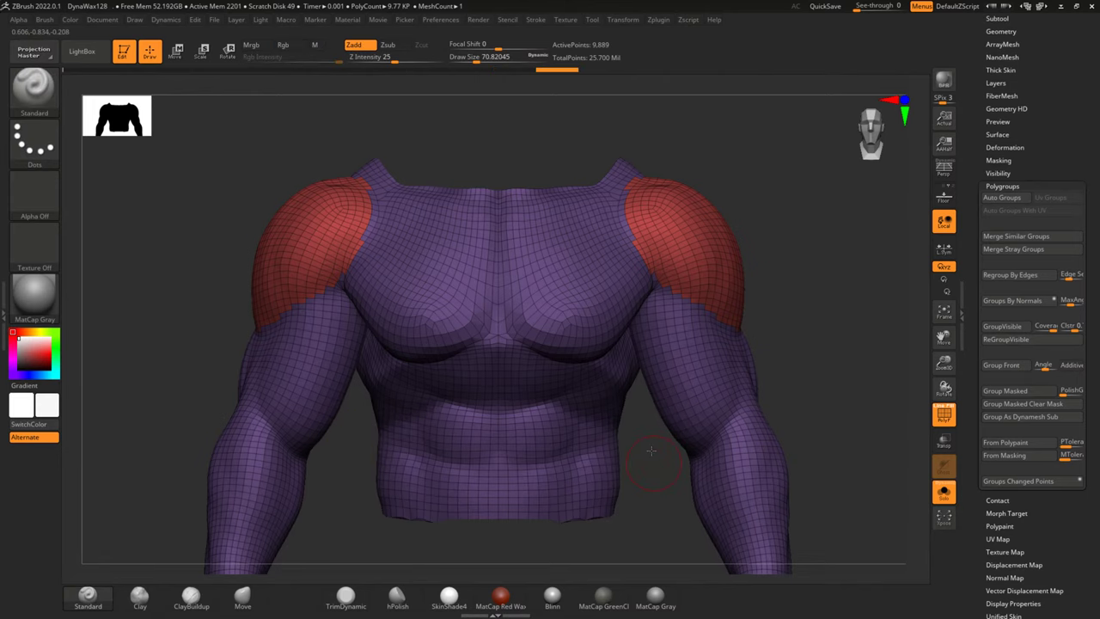
mouse_move(651, 450)
mouse_down()
mouse_move(636, 444)
mouse_move(645, 467)
mouse_up()
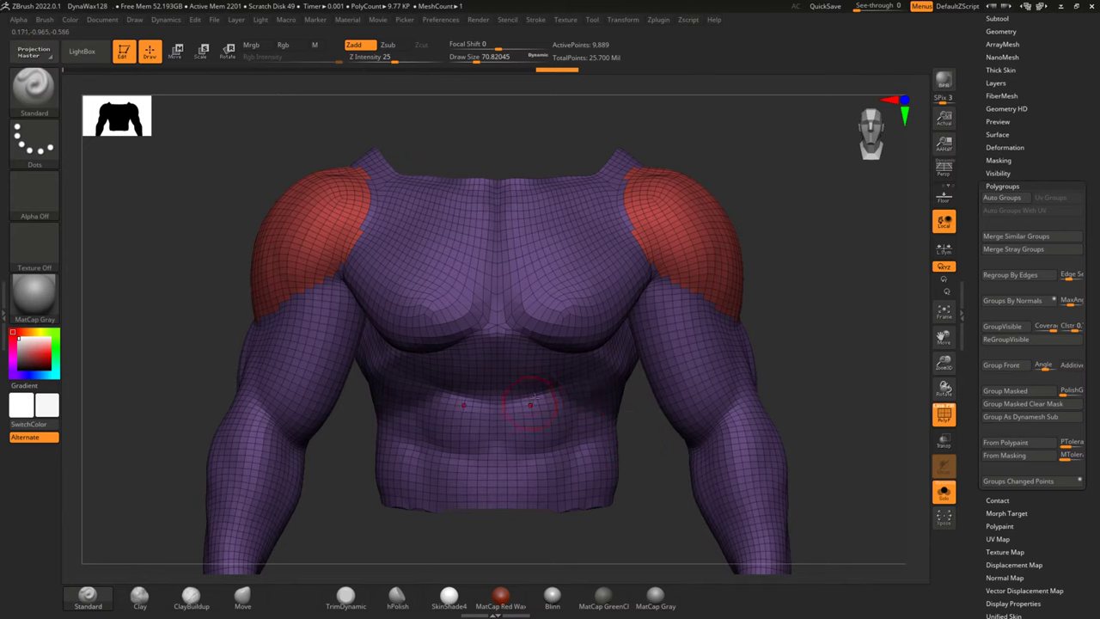
Clear the old mask and paint a new mask across the pectorals.
drag(795, 311, 803, 351)
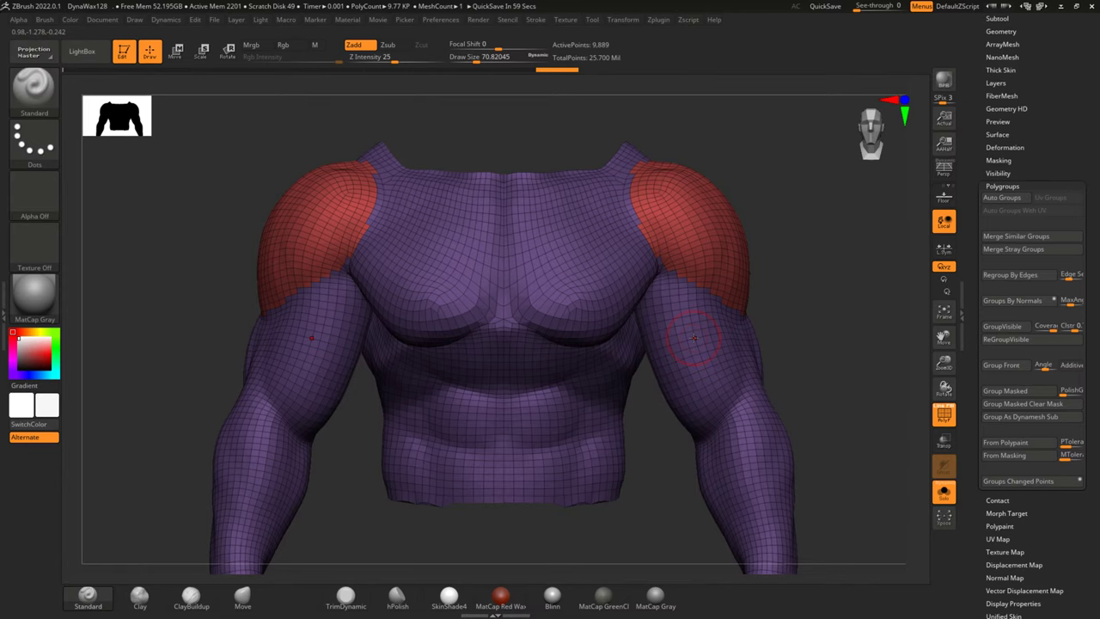
scroll(695, 337, up, 3)
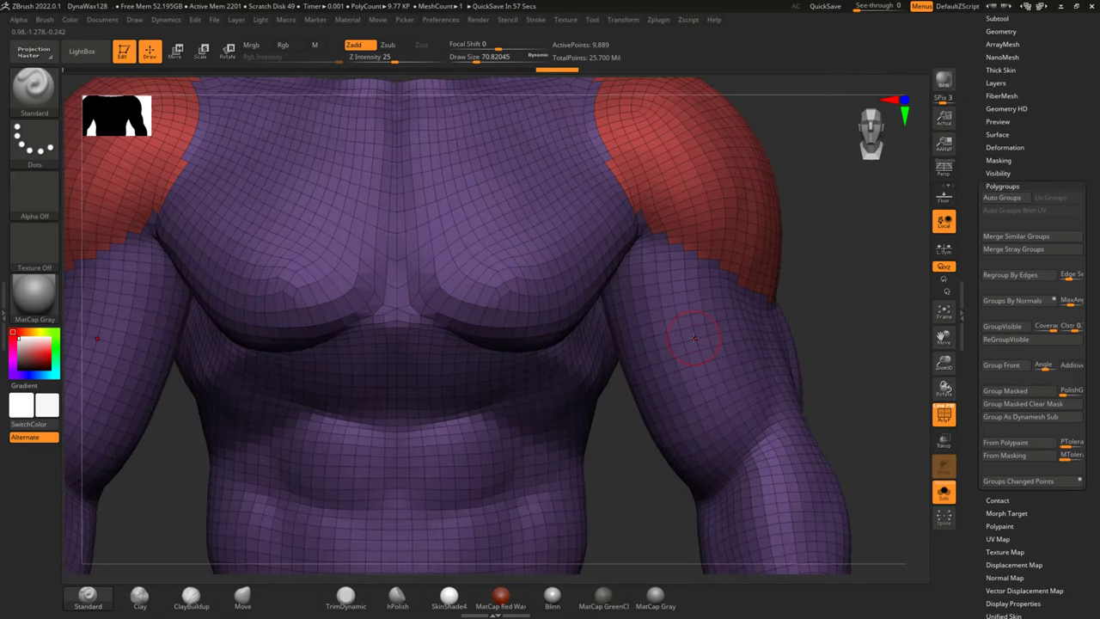
scroll(694, 337, down, 3)
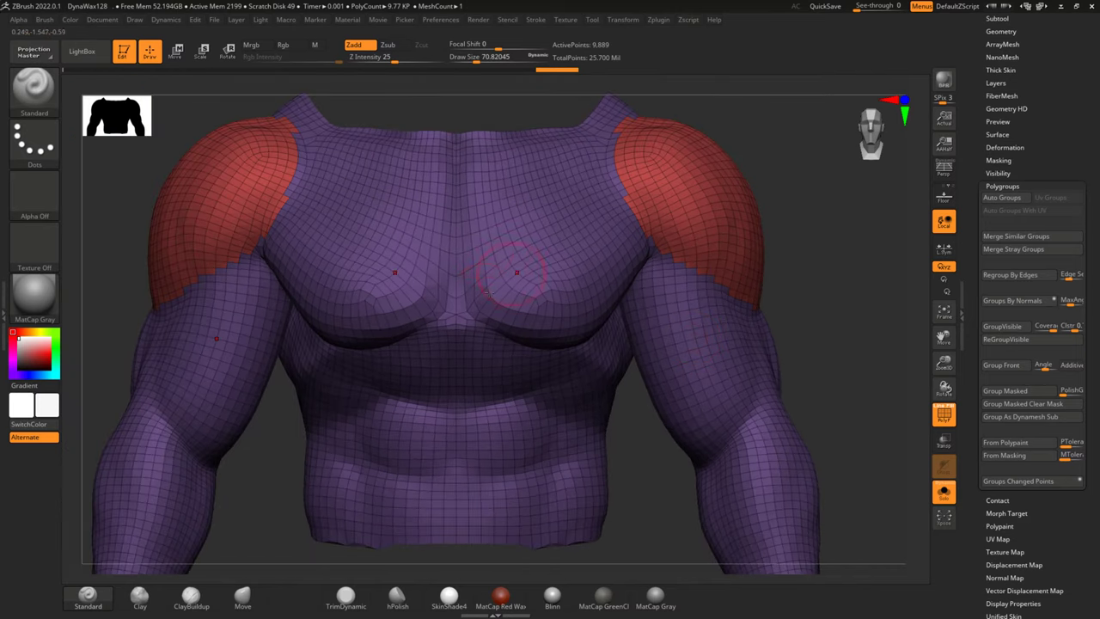
ctrl+click(515, 327)
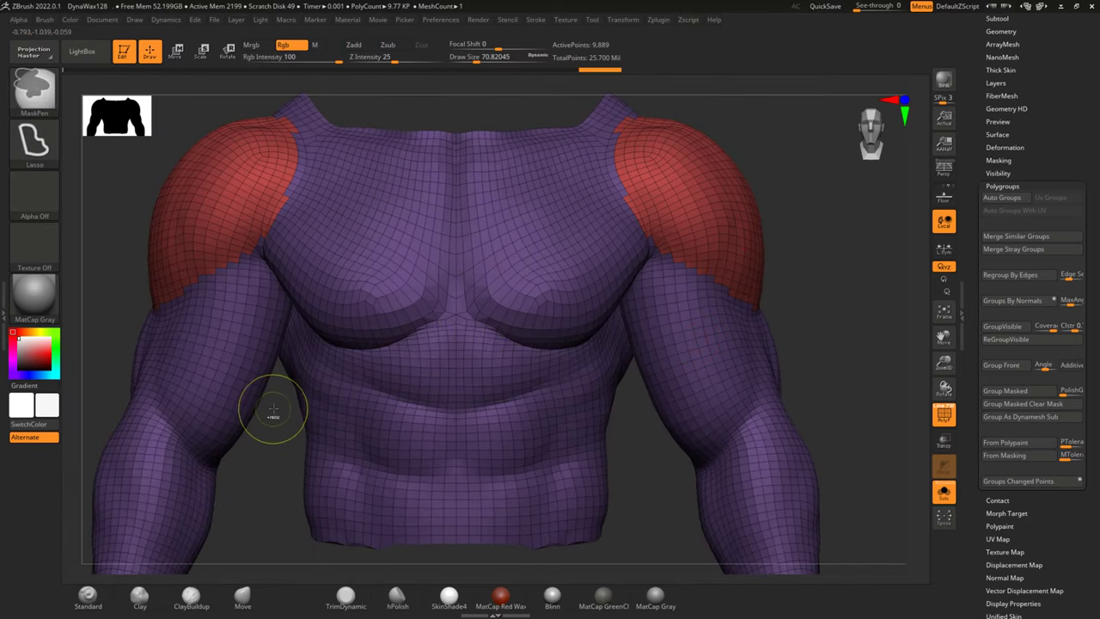
drag(398, 246, 443, 236)
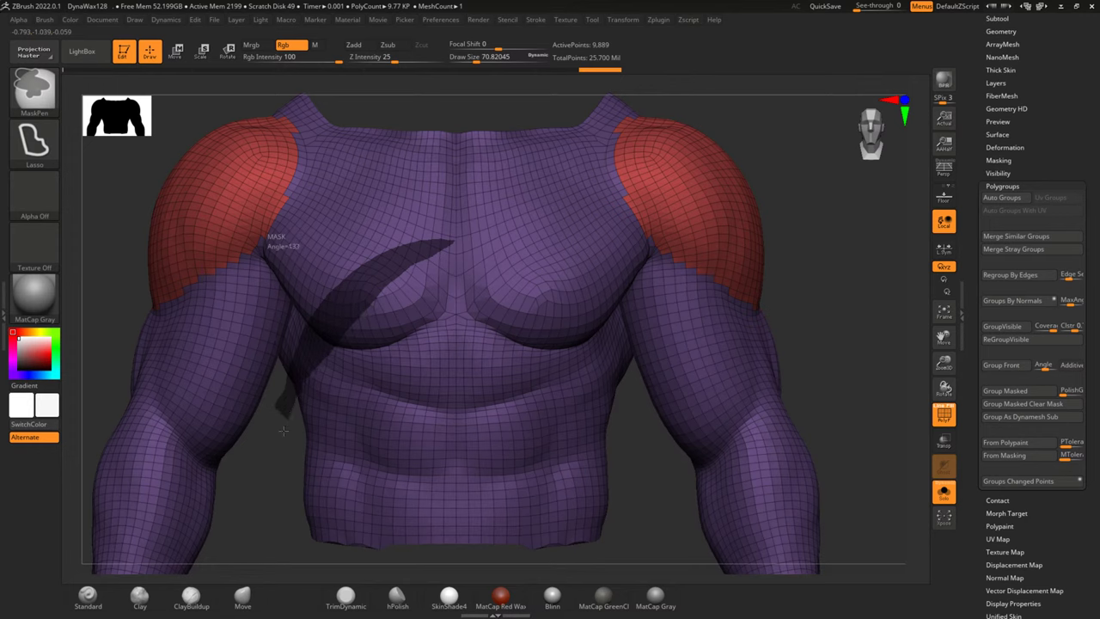
drag(286, 423, 292, 400)
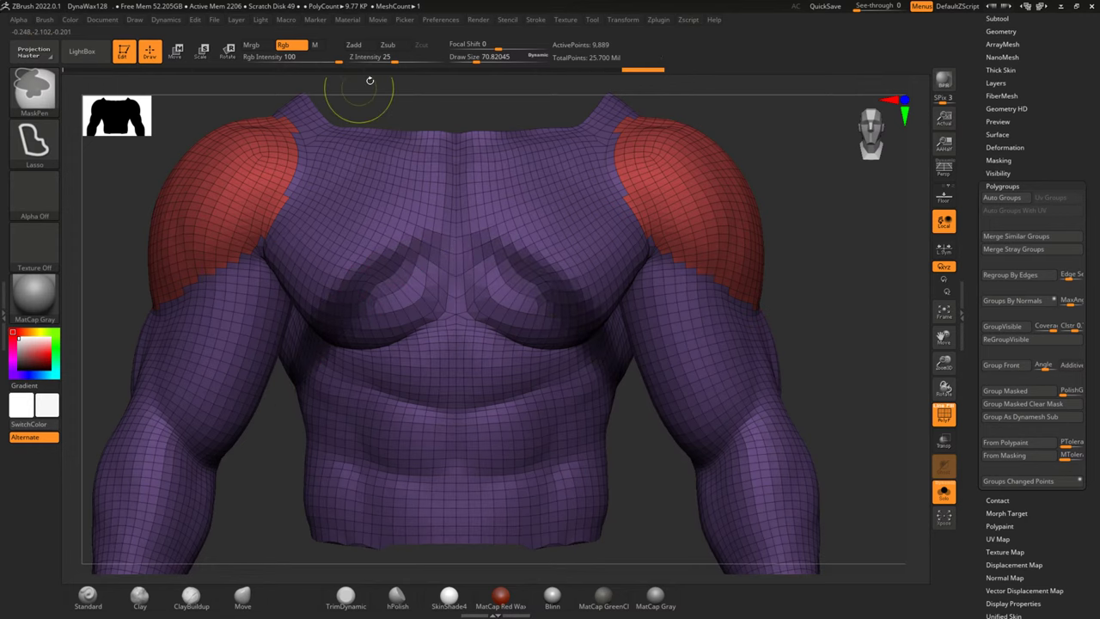
Turn Solo off so the emblem, shoulder armour and belt reappear.
click(937, 496)
click(937, 496)
click(937, 497)
click(937, 498)
click(937, 497)
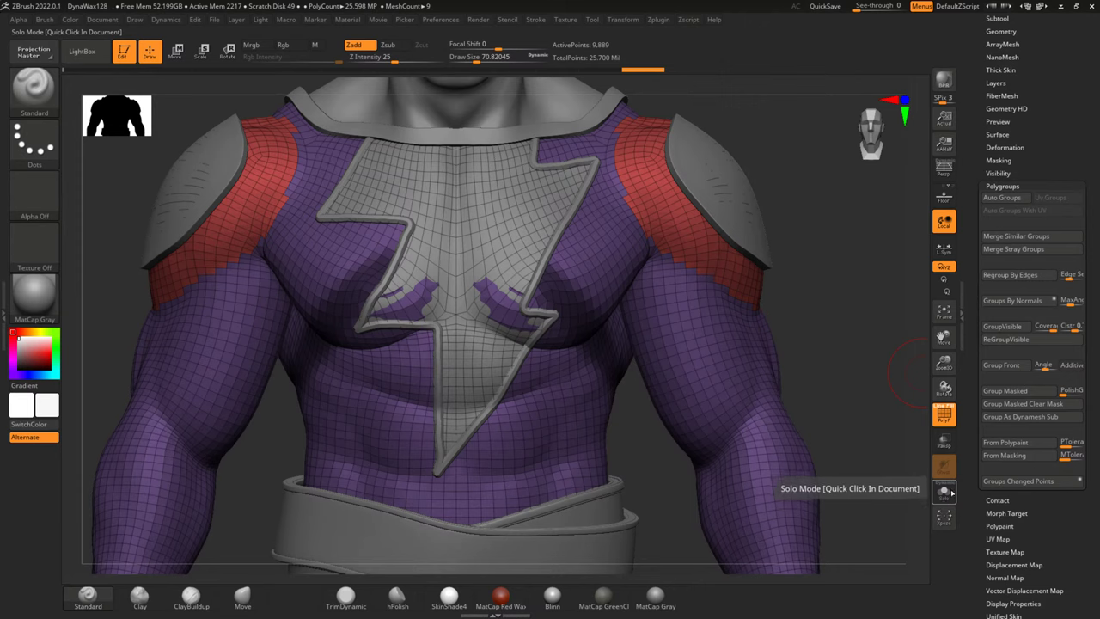
Clear the chest mask and leave Solo on so only the torso shows.
click(944, 497)
key(ctrl)
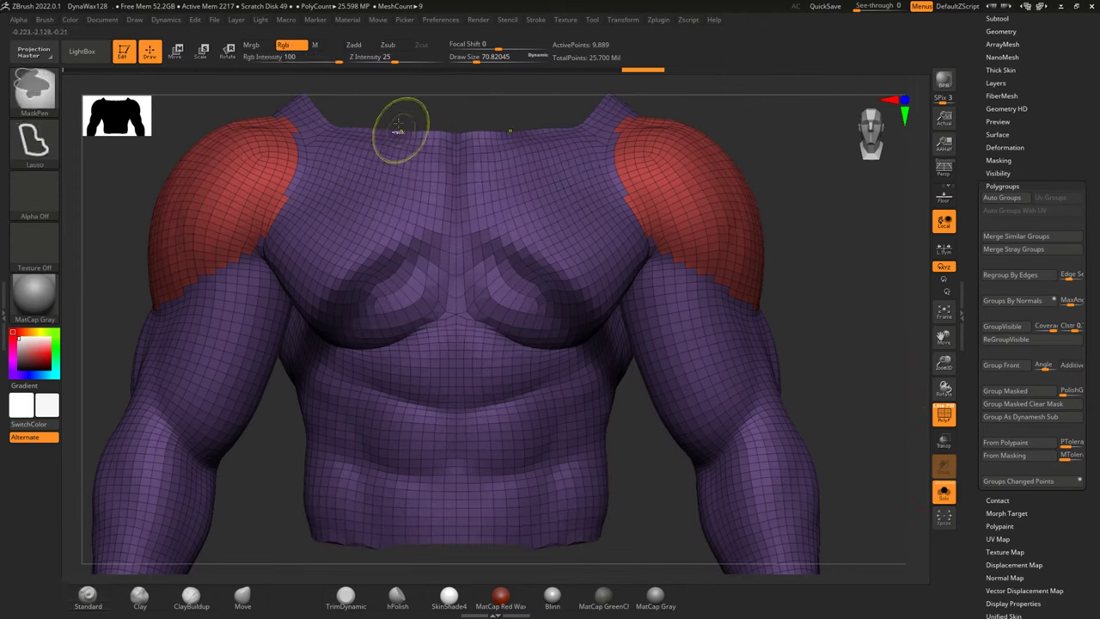
ctrl+drag(348, 129, 516, 191)
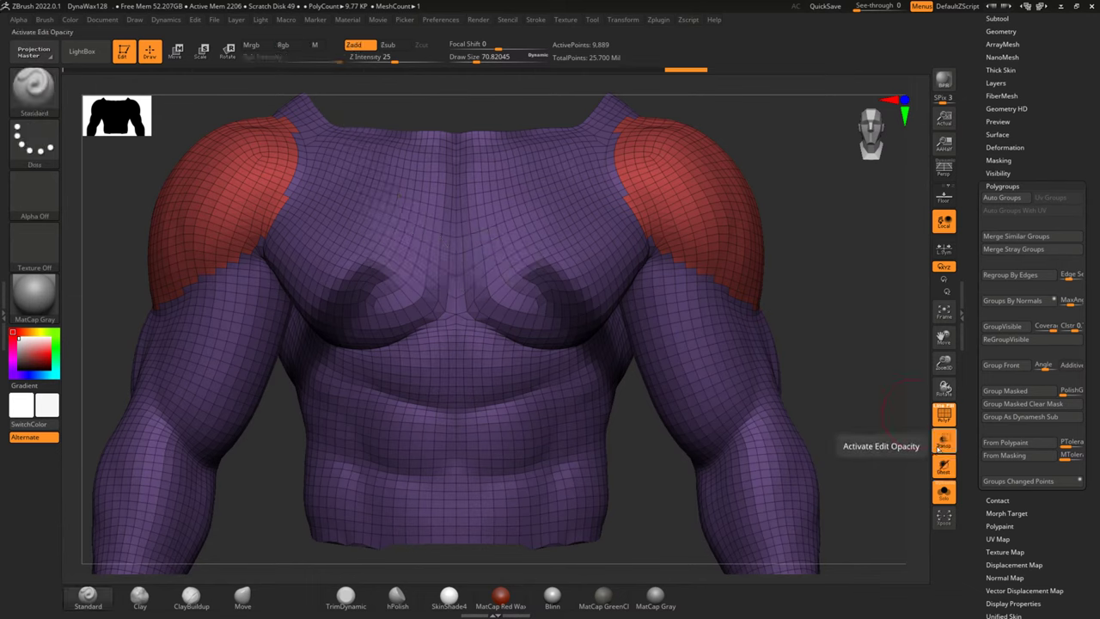
click(944, 492)
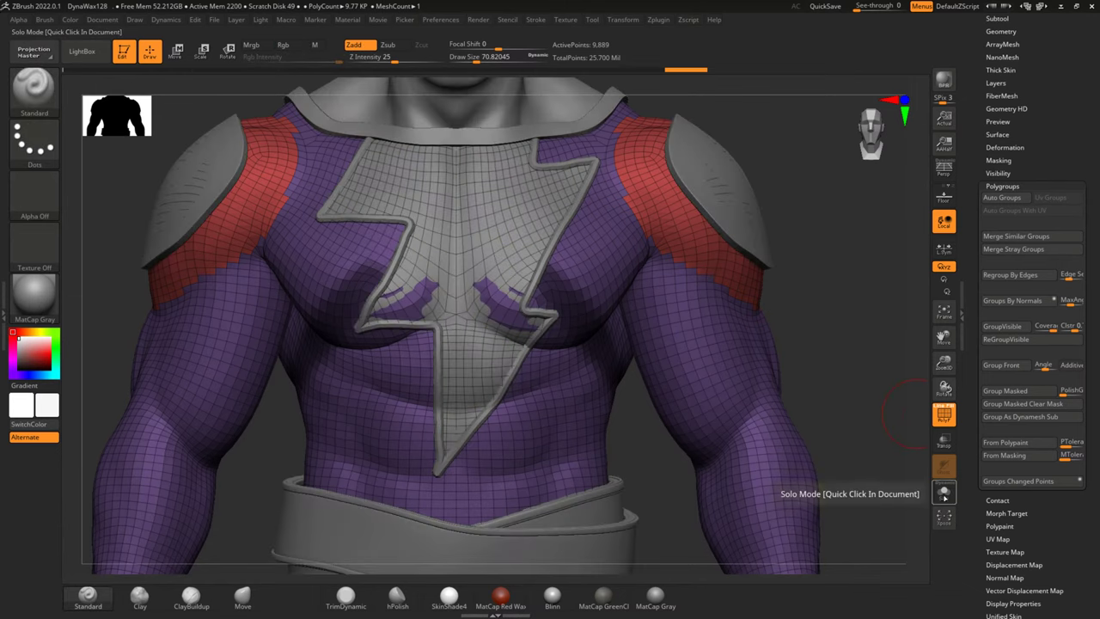
click(943, 495)
click(944, 496)
click(944, 496)
click(945, 498)
click(945, 497)
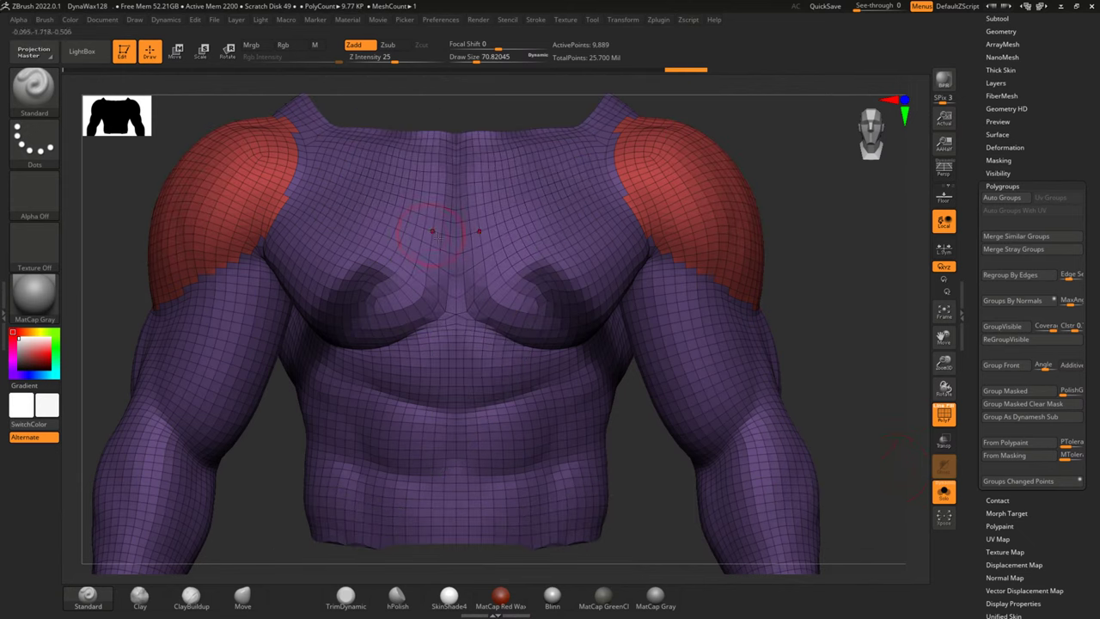
Mask a strip below the pectorals, inverting once to check its coverage.
key(ctrl)
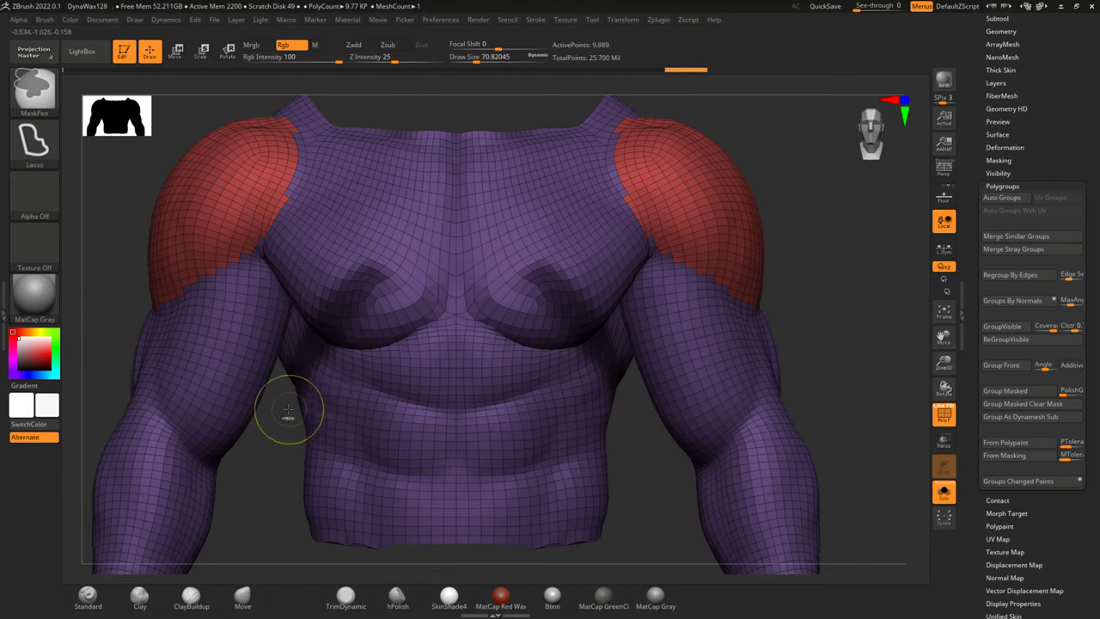
key(ctrl+z)
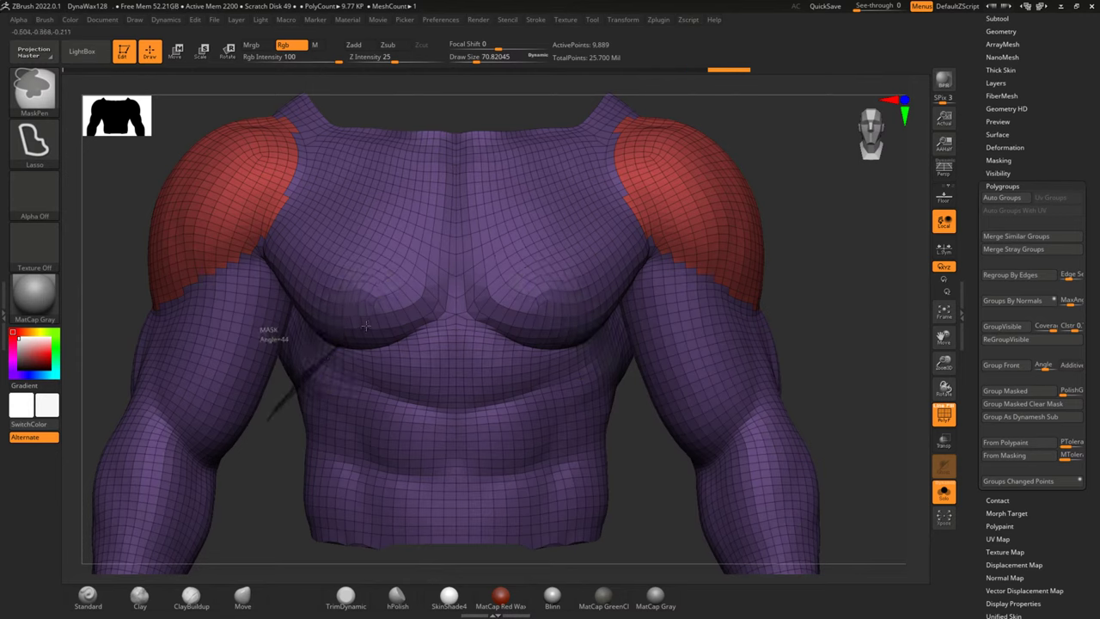
mouse_move(366, 326)
ctrl+mouse_down()
mouse_move(413, 315)
mouse_move(351, 313)
ctrl+mouse_up()
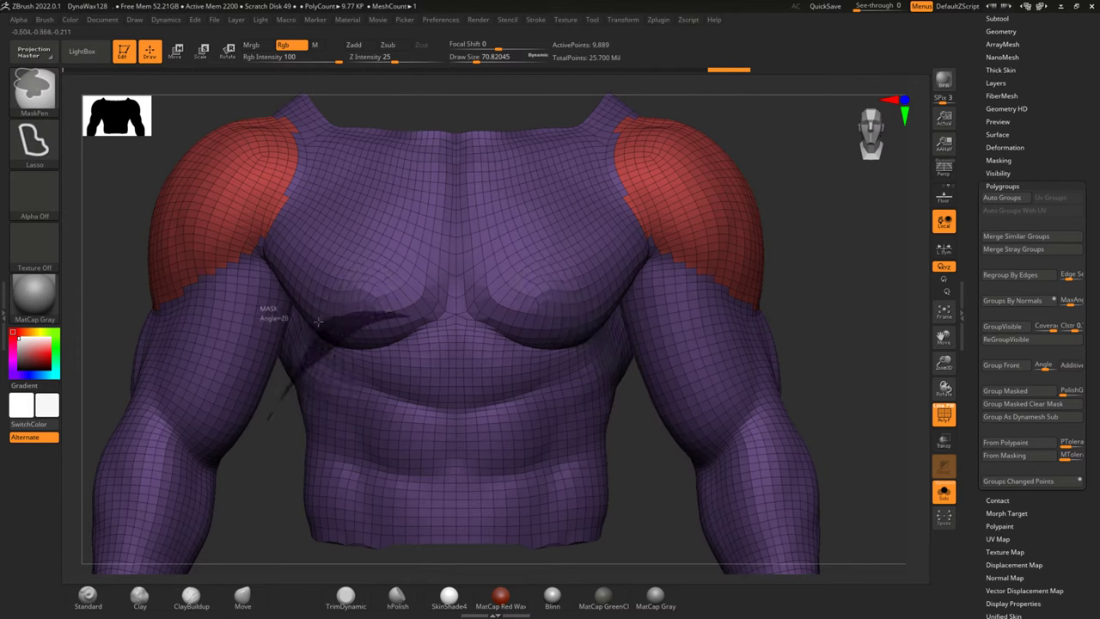
ctrl+drag(290, 344, 290, 348)
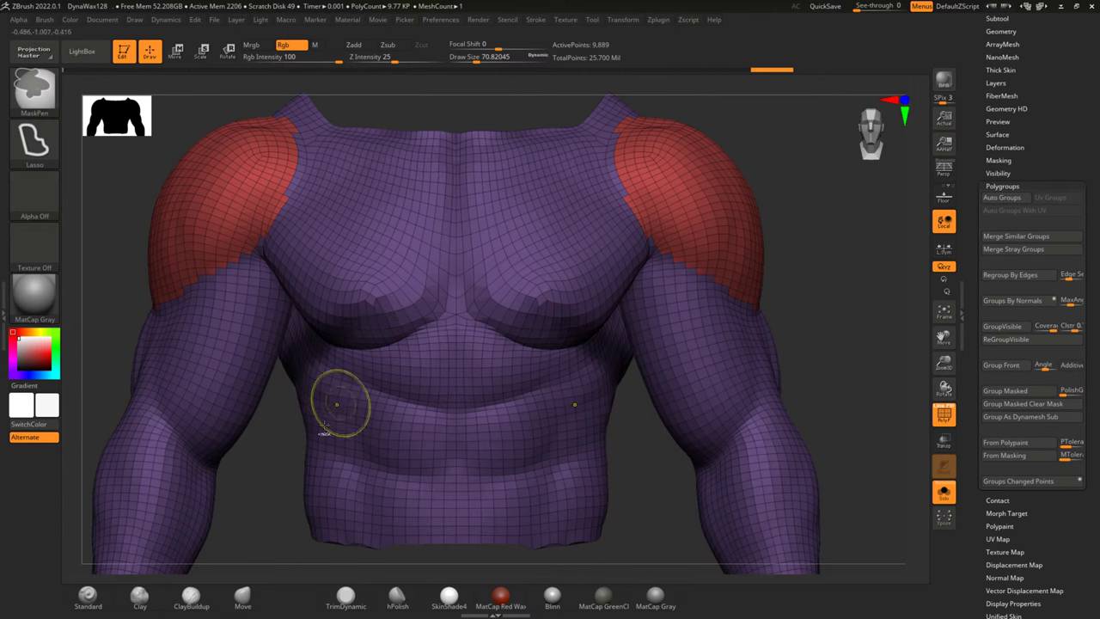
ctrl+click(284, 443)
ctrl+click(287, 455)
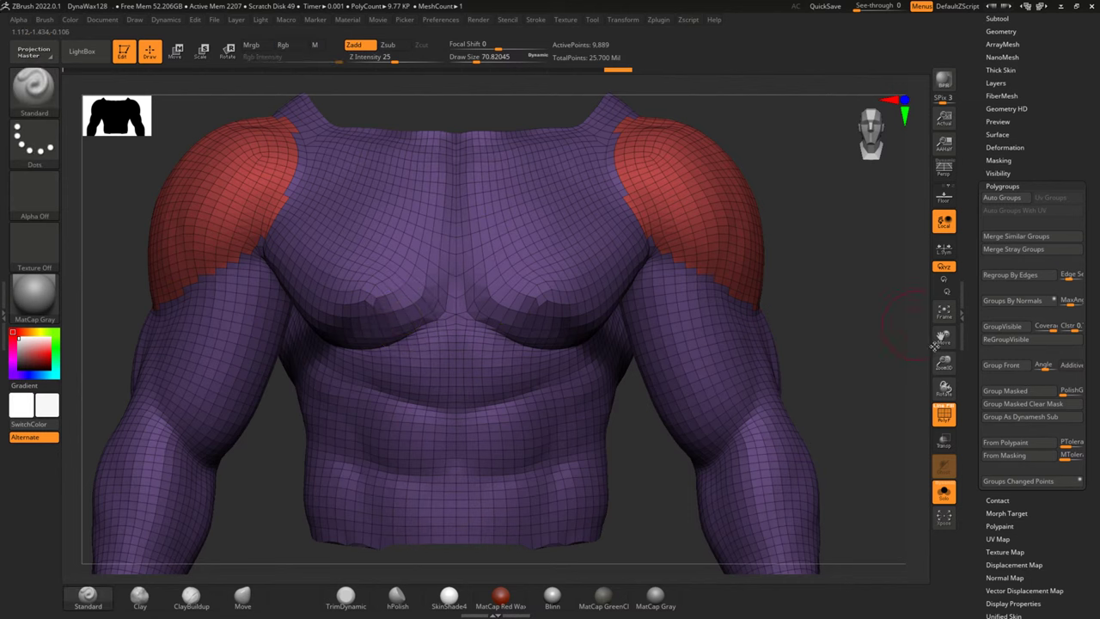
Extend the underchest mask and group it as a new teal polygroup.
drag(897, 411, 778, 350)
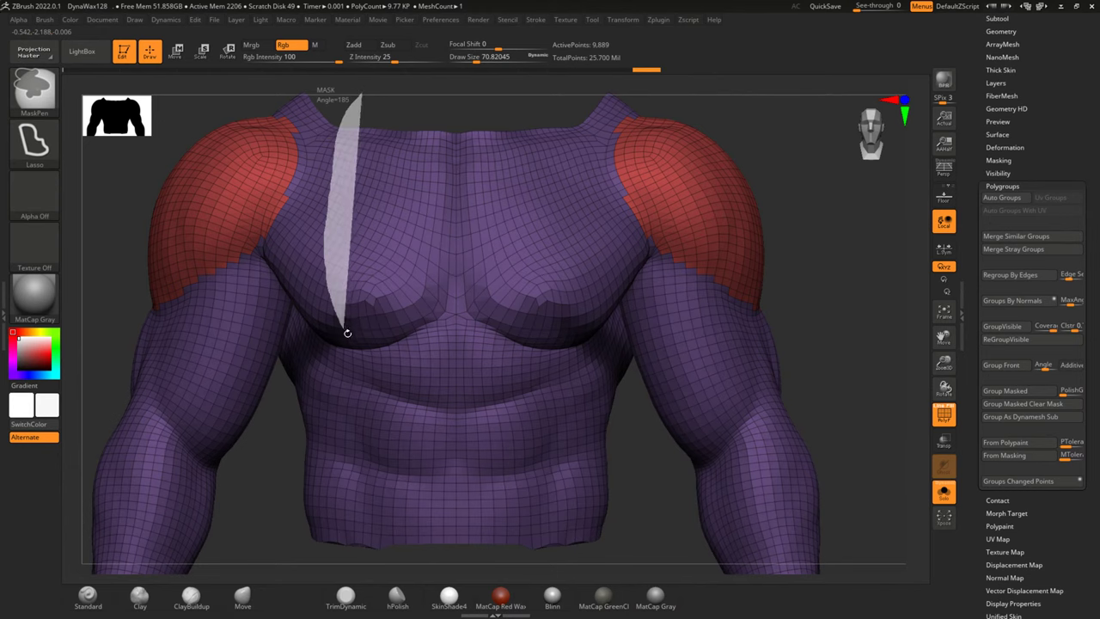
drag(328, 199, 346, 329)
drag(826, 388, 855, 404)
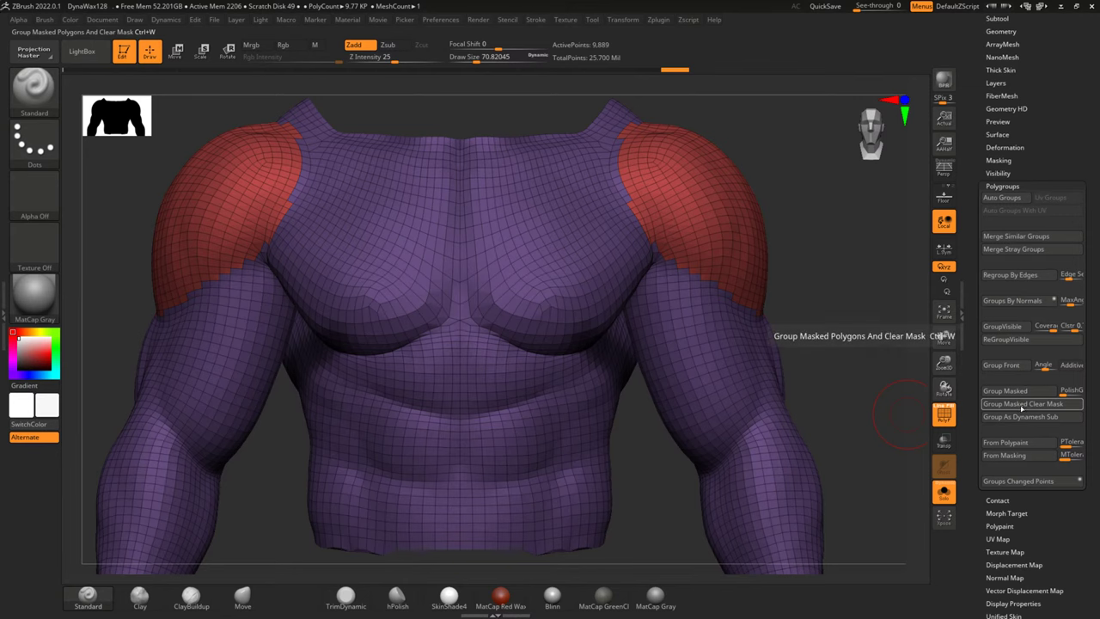
click(1023, 403)
mouse_move(868, 432)
mouse_down()
mouse_move(873, 346)
mouse_move(799, 351)
mouse_move(874, 341)
mouse_move(857, 298)
mouse_move(883, 331)
mouse_up()
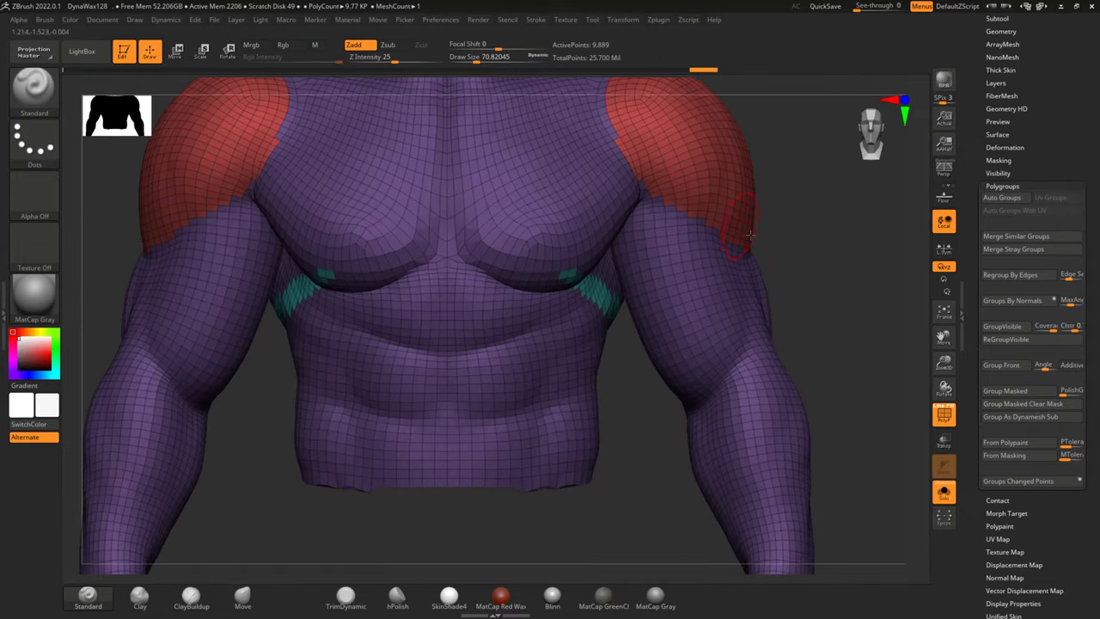
mouse_move(817, 275)
mouse_down()
mouse_move(793, 258)
mouse_move(778, 288)
mouse_move(808, 270)
mouse_move(802, 248)
mouse_up()
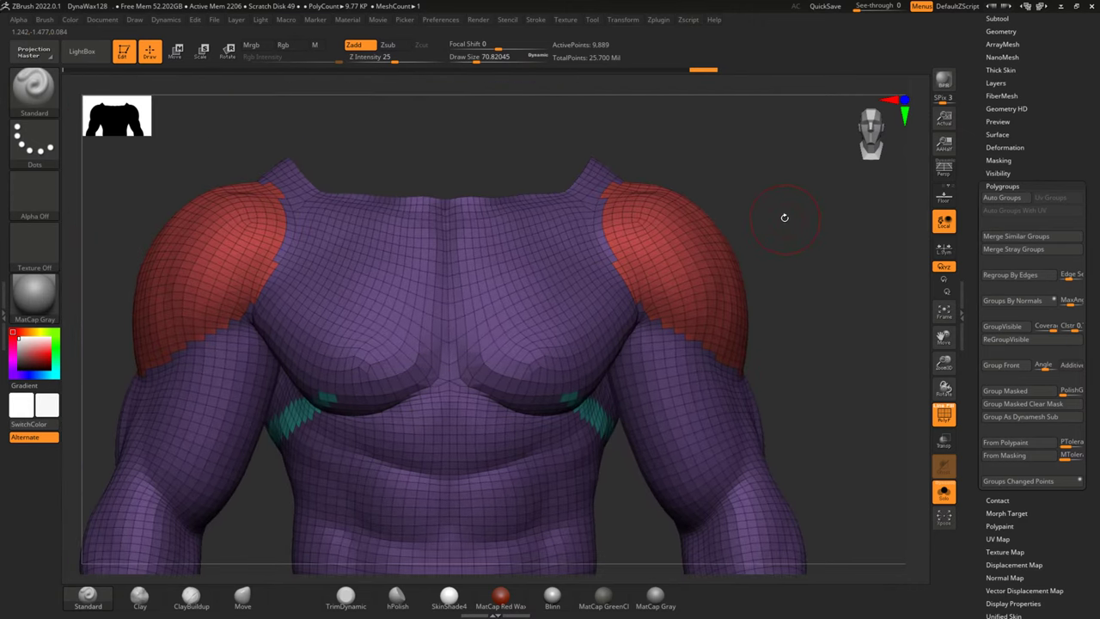
mouse_move(749, 200)
mouse_down()
mouse_move(762, 226)
mouse_move(789, 173)
mouse_up()
key(ctrl)
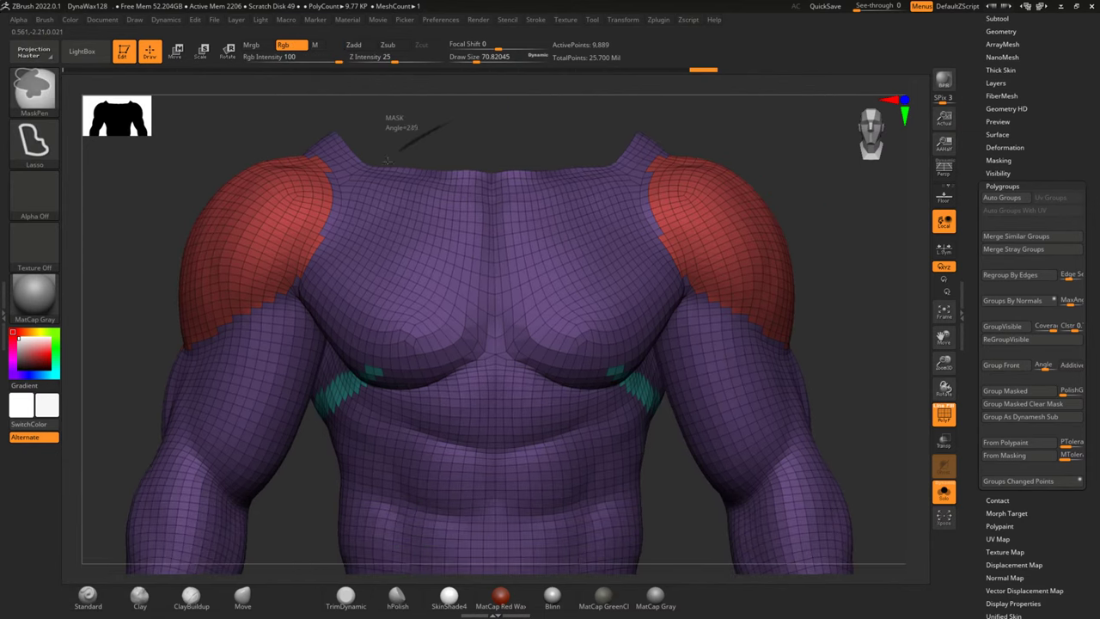
Clear the existing chest mask and orbit to view the shoulders.
mouse_move(342, 215)
ctrl+mouse_down()
mouse_move(325, 329)
mouse_move(452, 123)
mouse_move(401, 352)
mouse_move(476, 196)
ctrl+mouse_up()
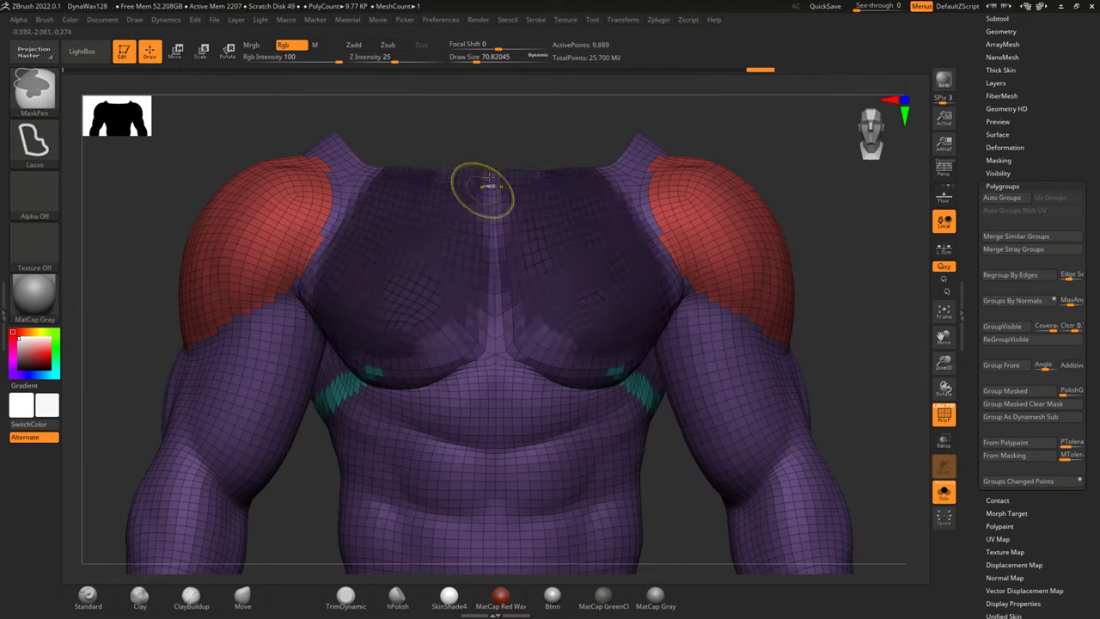
ctrl+drag(516, 253, 474, 170)
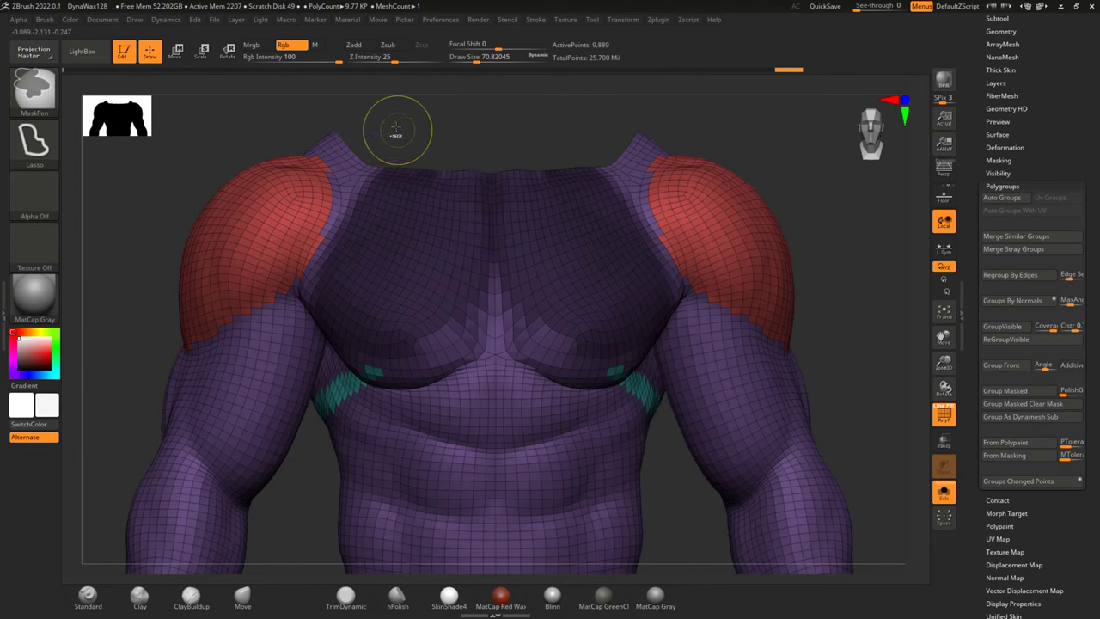
ctrl+drag(426, 127, 456, 142)
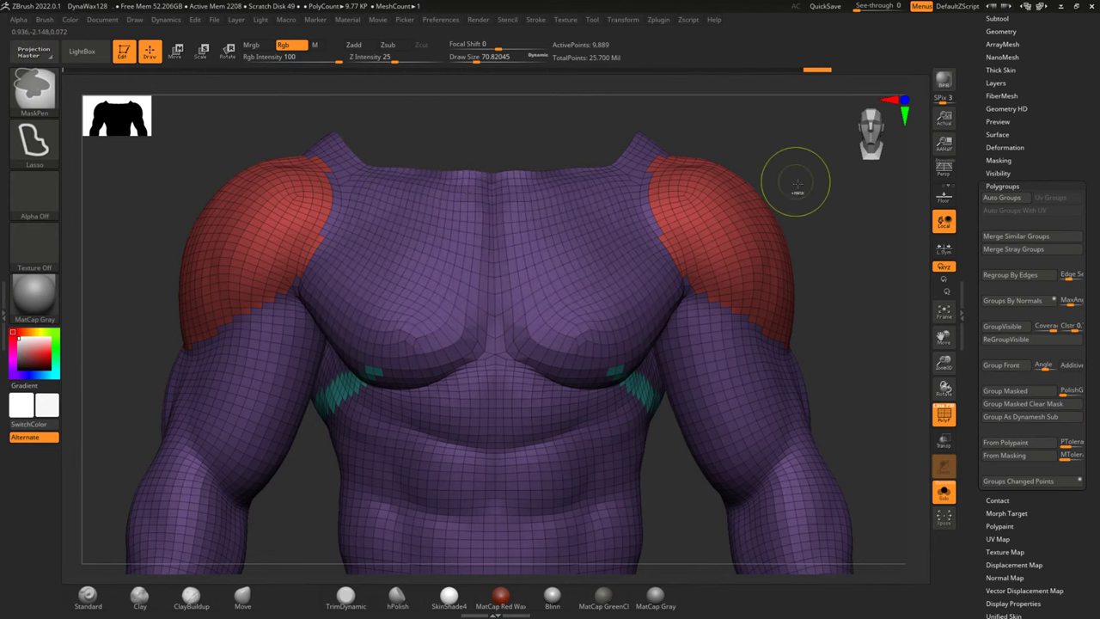
drag(845, 255, 792, 237)
mouse_move(559, 174)
mouse_down()
mouse_move(606, 173)
mouse_move(636, 145)
mouse_up()
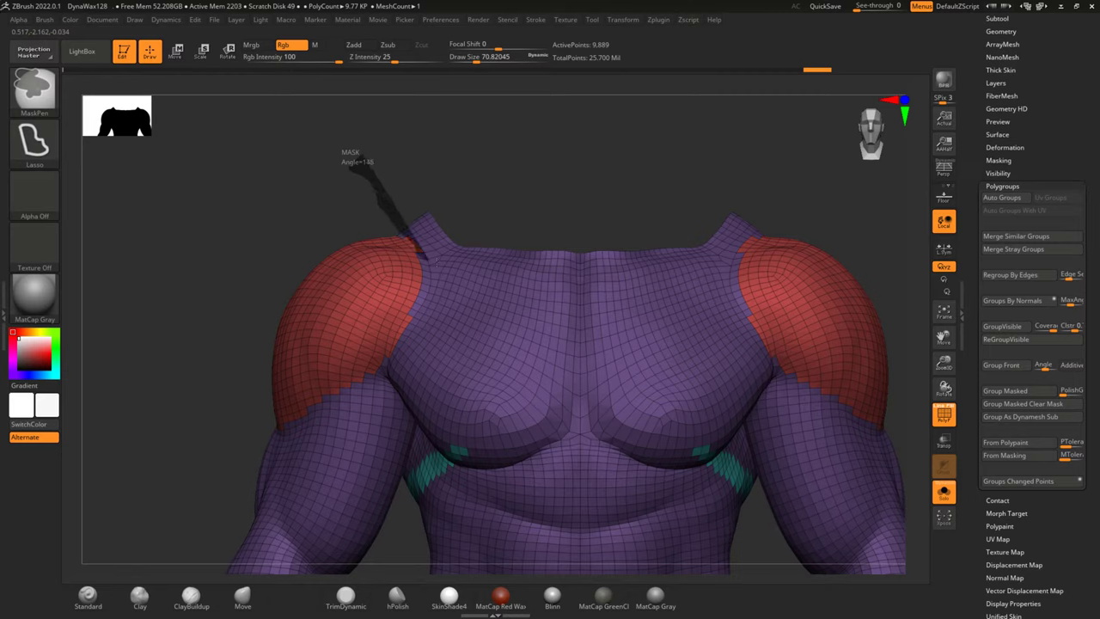
Lasso-mask the upper chest between the shoulders and group it as a yellow-green polygroup.
ctrl+drag(349, 161, 559, 165)
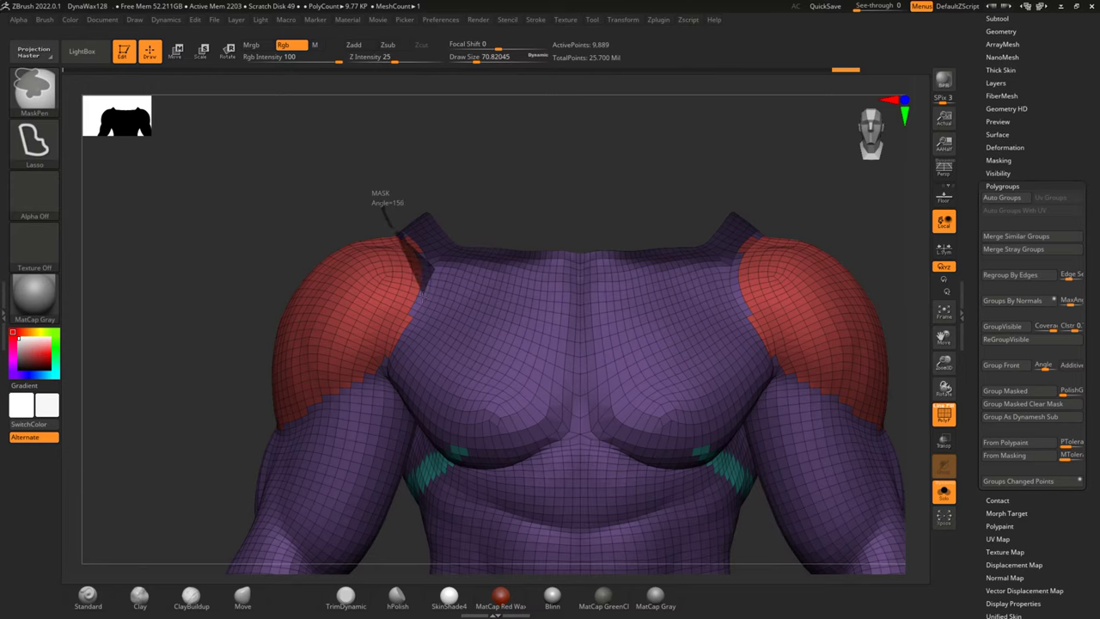
ctrl+drag(387, 215, 651, 165)
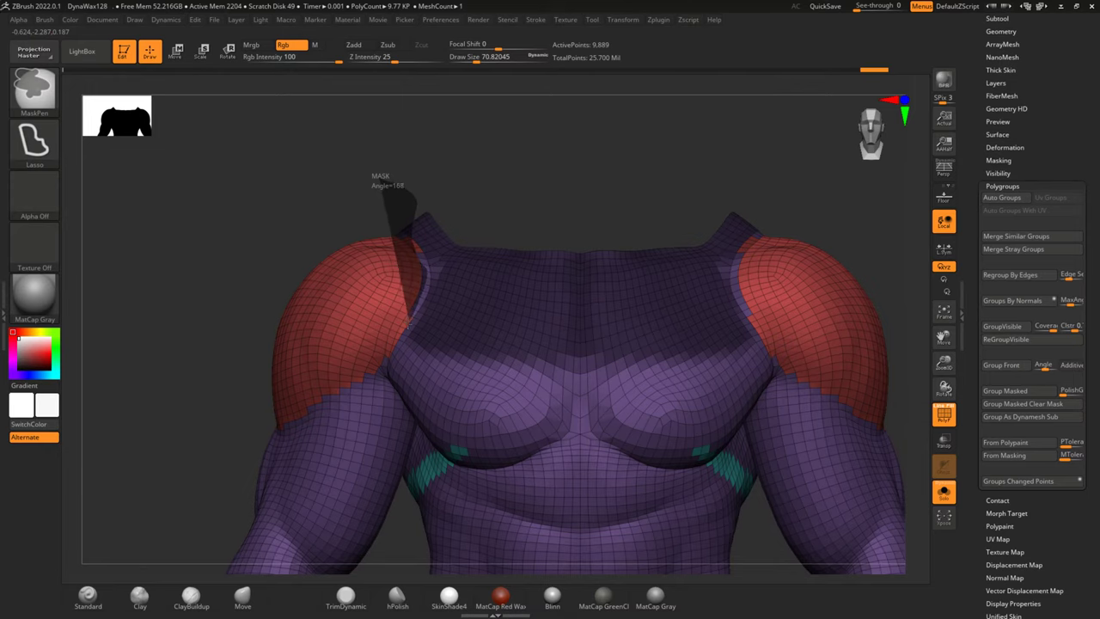
mouse_move(393, 372)
ctrl+mouse_down()
mouse_move(598, 200)
mouse_move(554, 162)
mouse_move(541, 286)
ctrl+mouse_up()
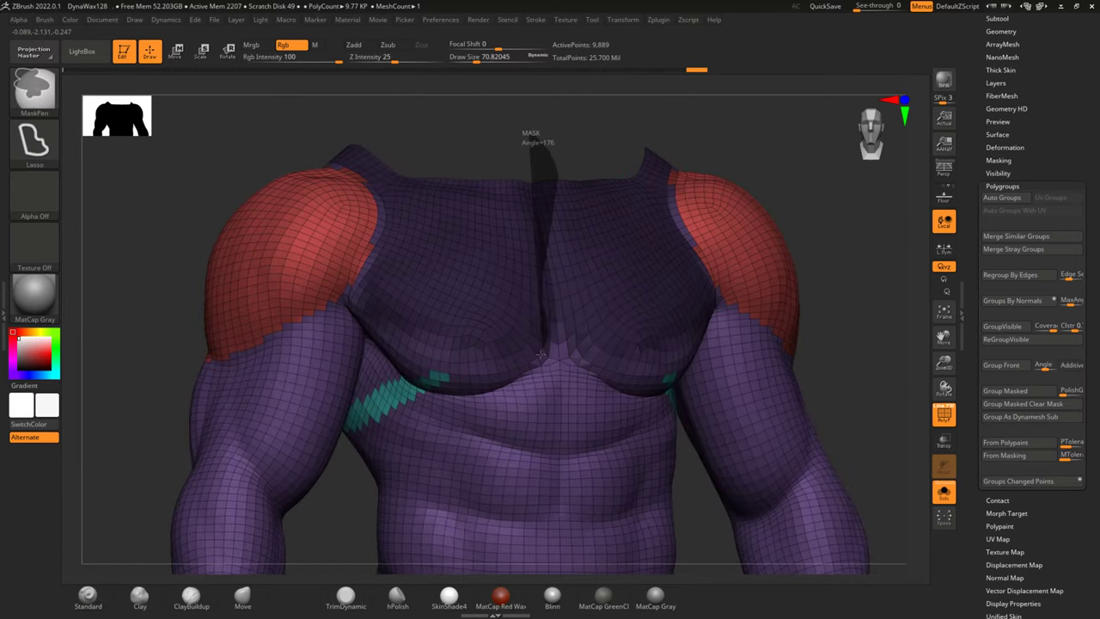
ctrl+drag(541, 350, 382, 356)
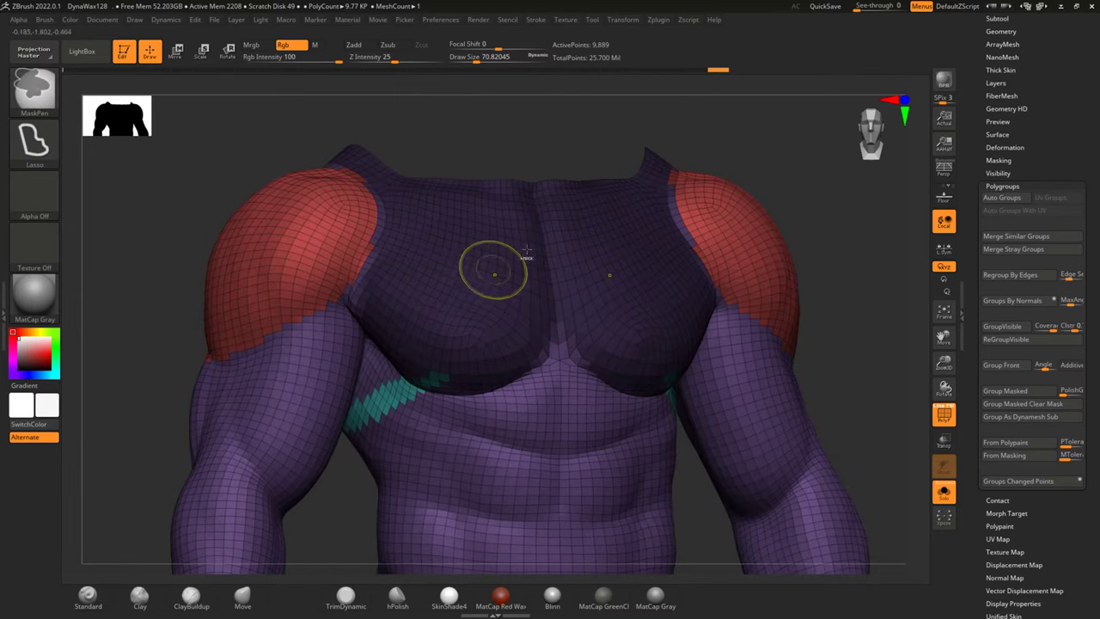
mouse_move(567, 160)
mouse_down()
mouse_move(590, 135)
mouse_move(629, 294)
mouse_move(541, 369)
mouse_up()
mouse_move(622, 148)
ctrl+mouse_down()
mouse_move(634, 355)
mouse_move(602, 368)
ctrl+mouse_up()
mouse_move(643, 184)
mouse_down()
mouse_move(637, 144)
mouse_move(727, 147)
mouse_move(744, 174)
mouse_move(771, 185)
mouse_move(688, 147)
mouse_move(676, 196)
mouse_up()
click(1027, 404)
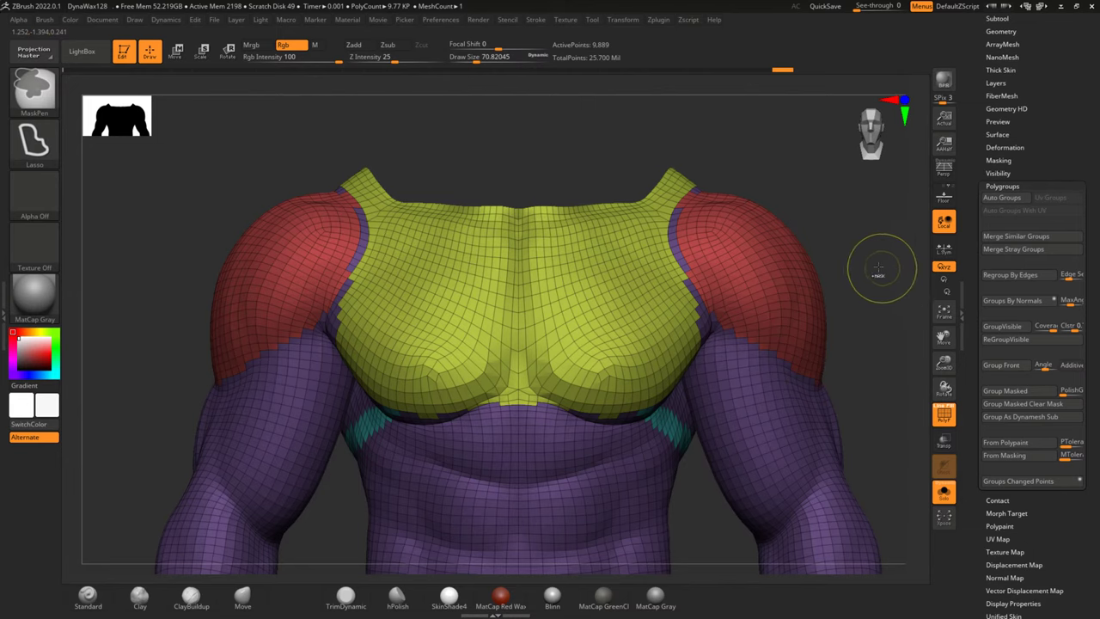
Undo the yellow-green chest polygroup and lasso-mask the upper chest again.
key(ctrl+z)
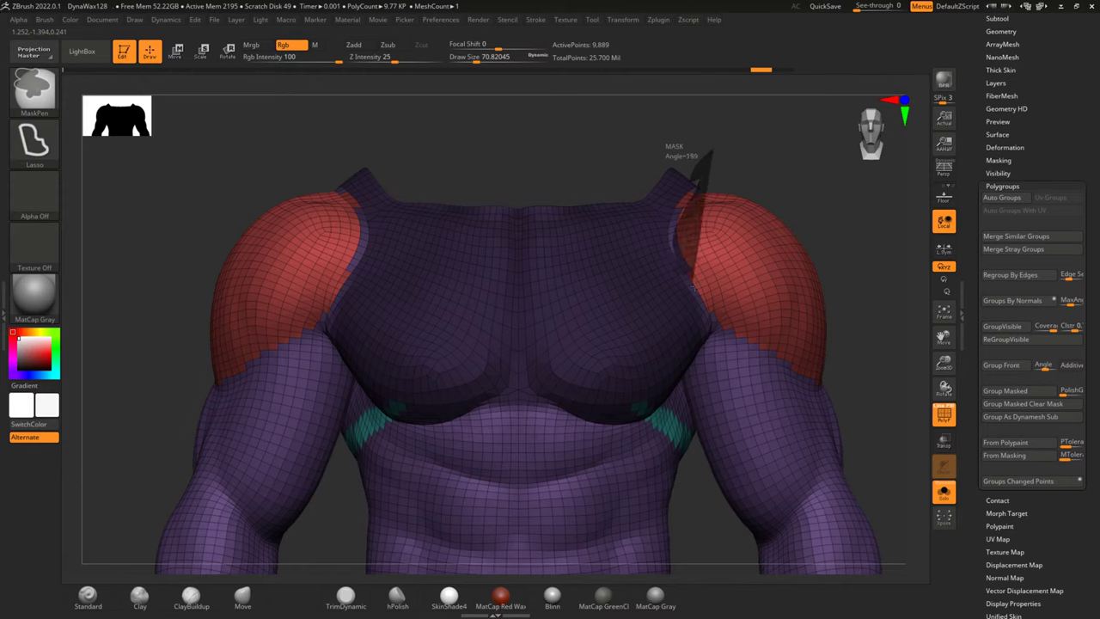
ctrl+drag(693, 284, 731, 318)
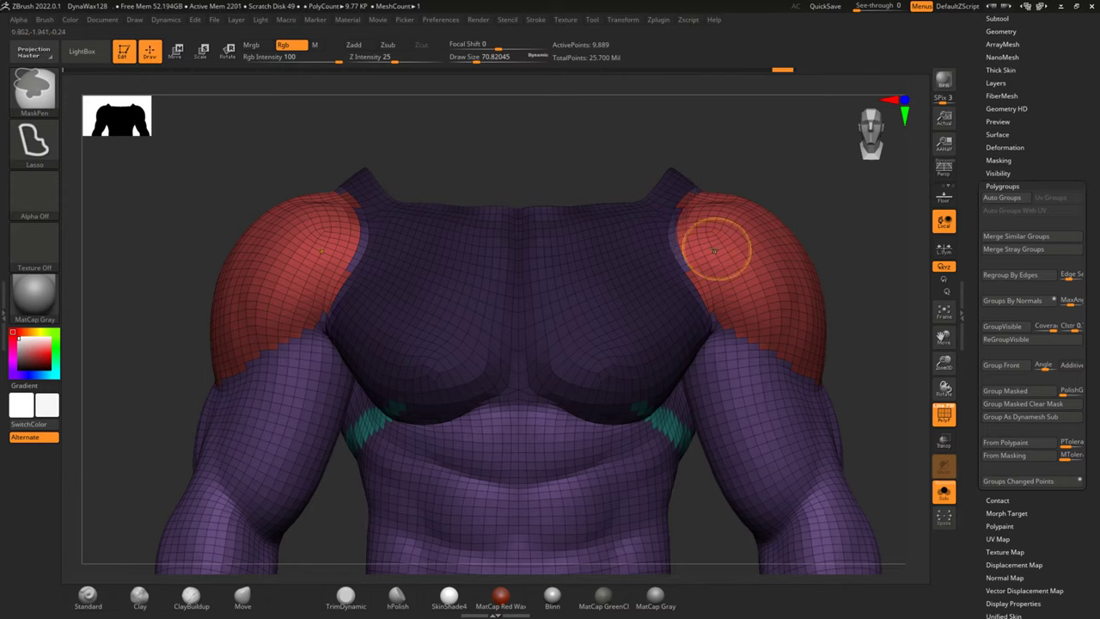
click(50, 161)
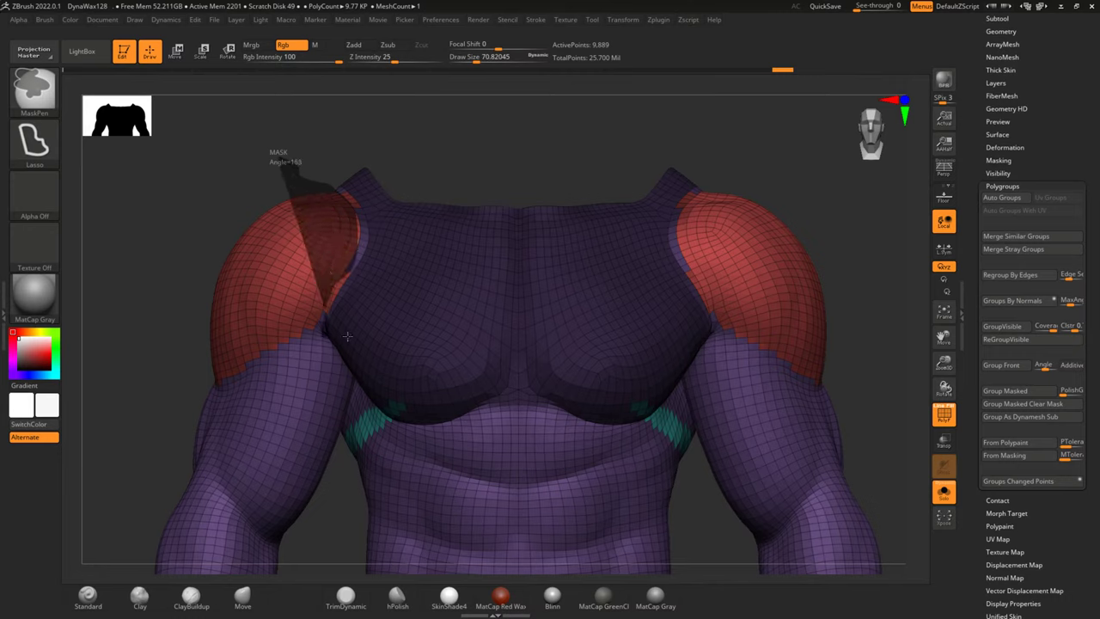
drag(339, 337, 410, 186)
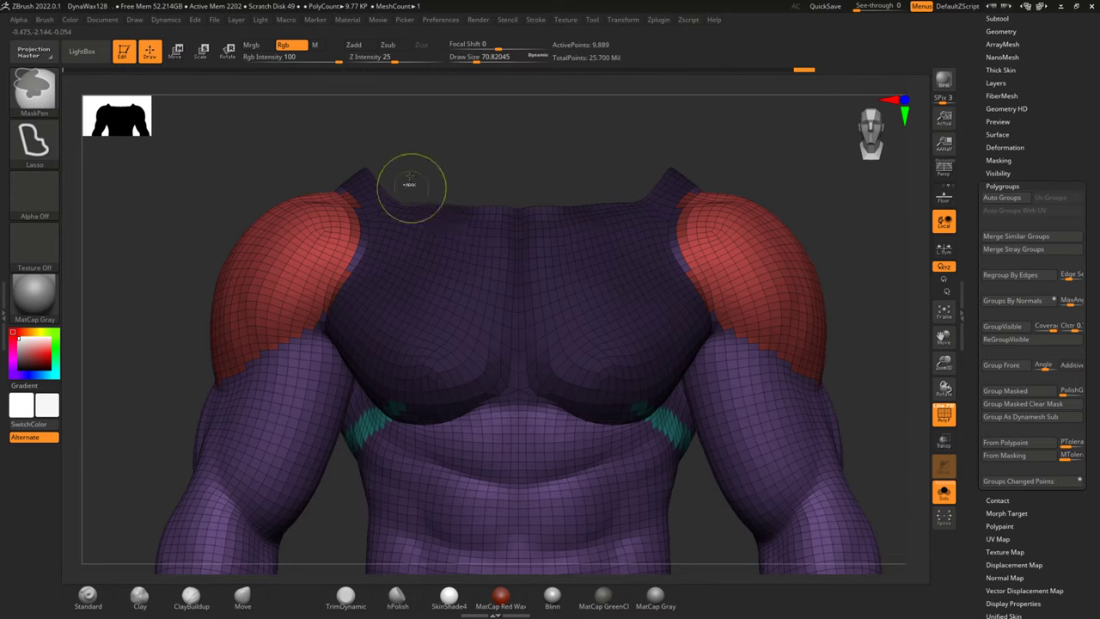
ctrl+drag(386, 160, 348, 258)
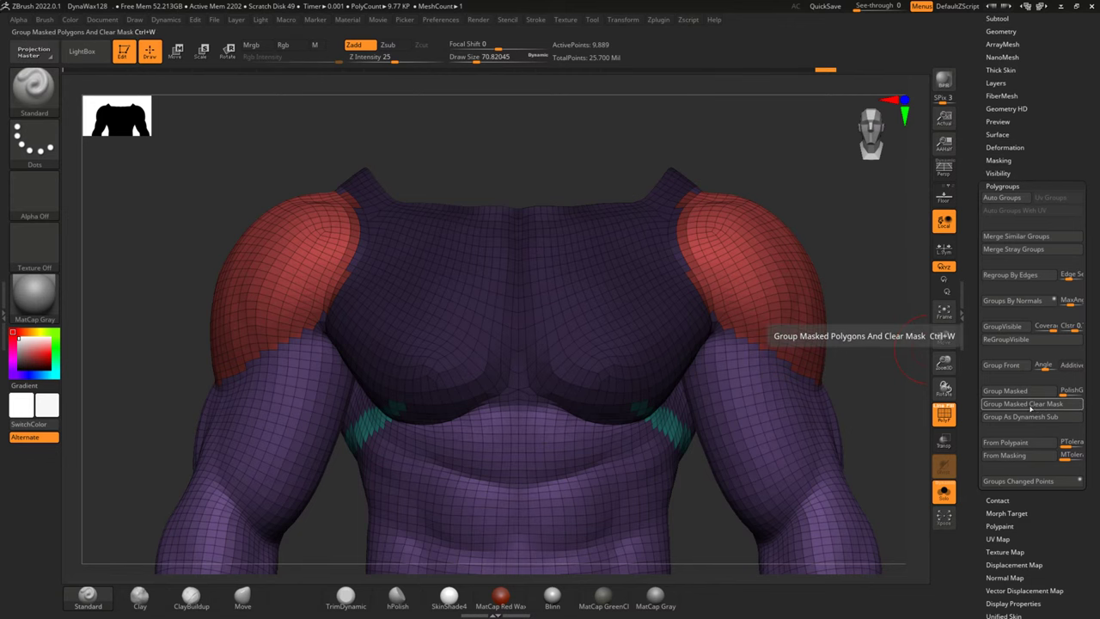
Try an olive chest polygroup, undo it, and trim the mask edge at the right shoulder.
click(1034, 409)
mouse_move(879, 232)
mouse_down()
mouse_move(848, 269)
mouse_move(730, 229)
mouse_move(700, 206)
mouse_up()
key(ctrl)
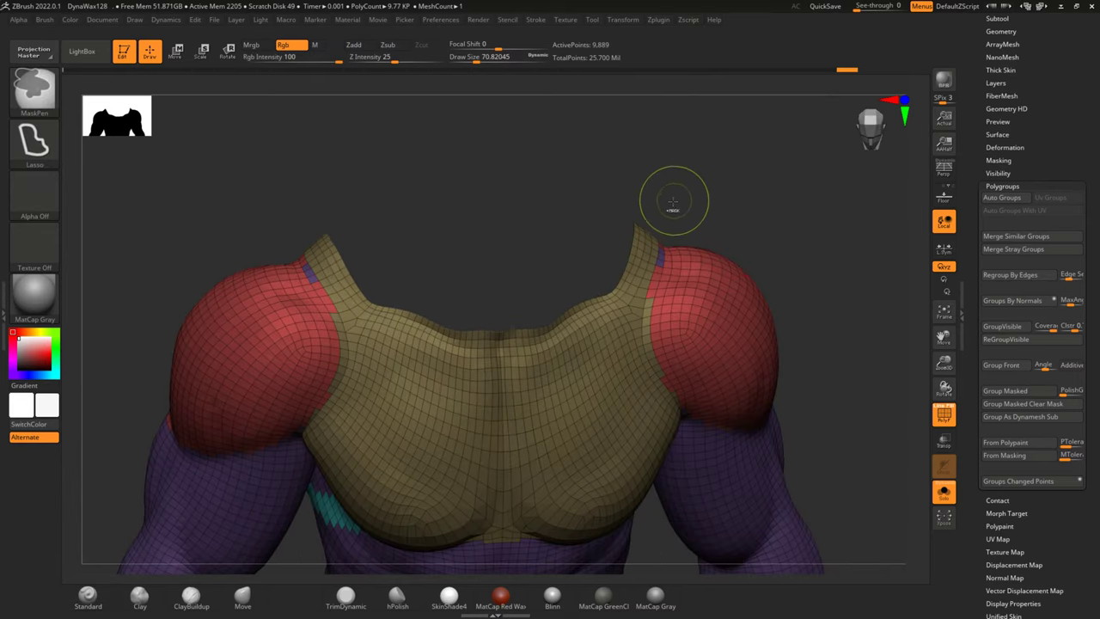
mouse_move(859, 253)
shift+mouse_down()
mouse_move(857, 282)
mouse_move(798, 233)
mouse_move(803, 216)
shift+mouse_up()
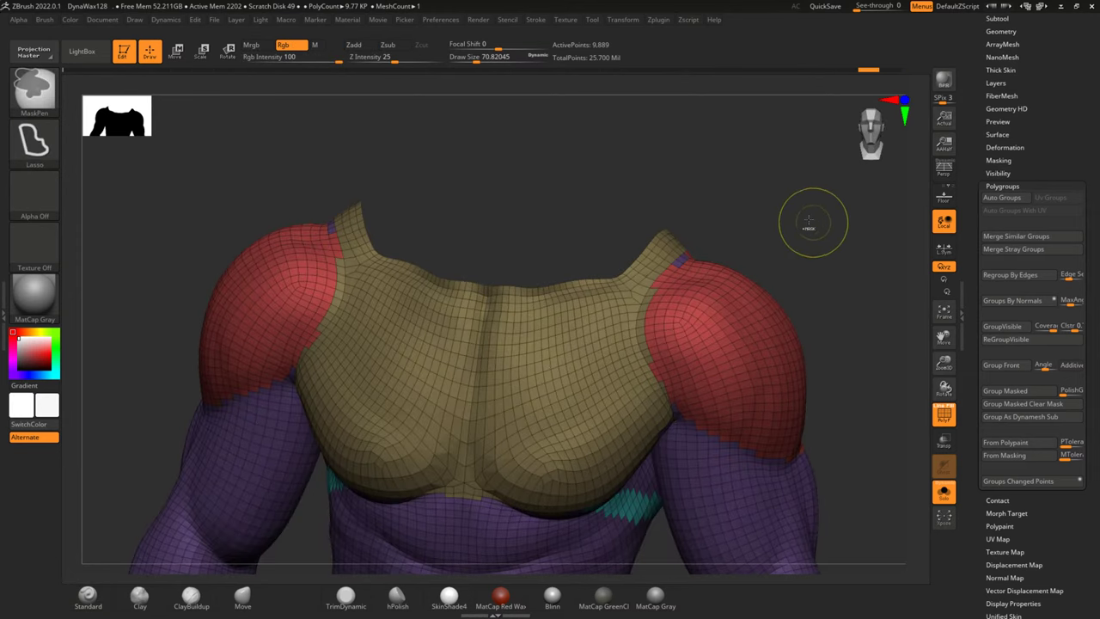
key(ctrl+w)
key(ctrl)
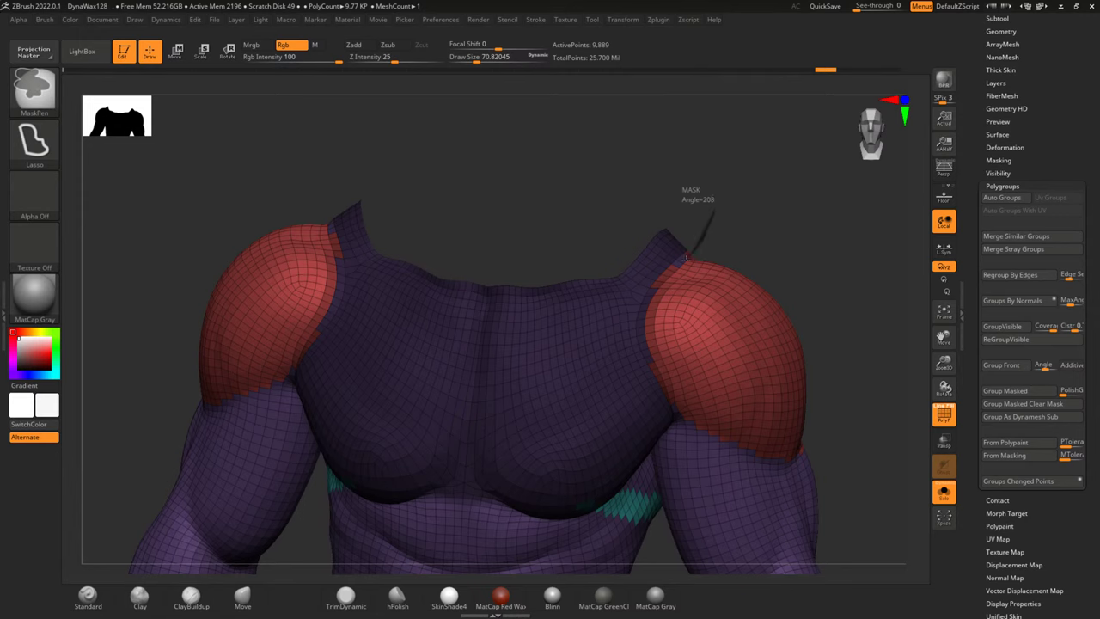
ctrl+drag(667, 272, 687, 184)
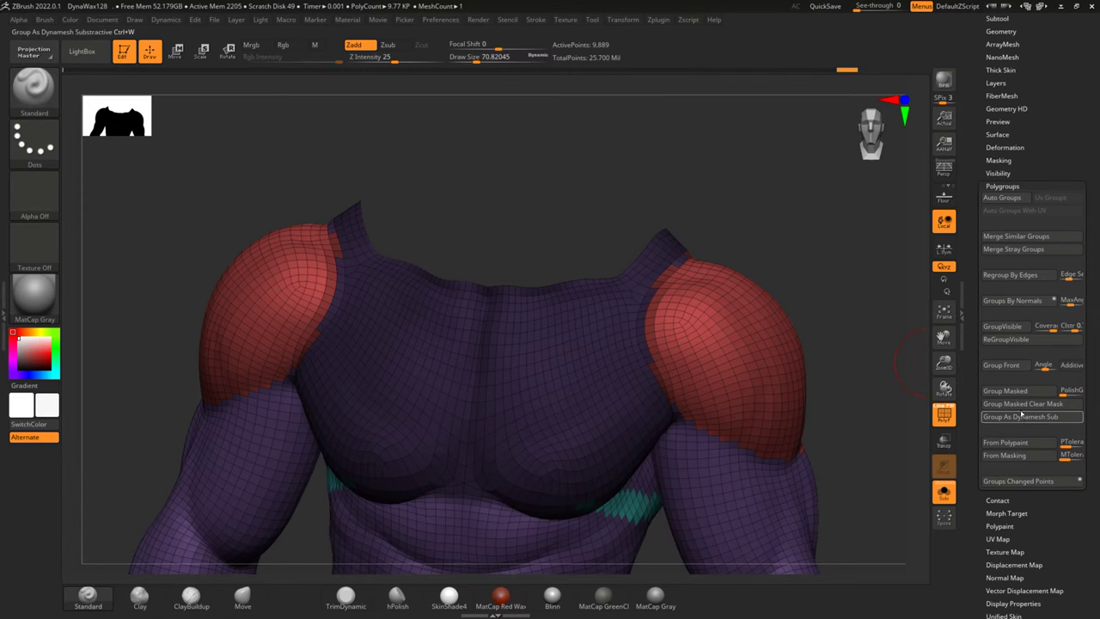
Group the masked upper chest and pectorals as a blue-violet polygroup and orbit to check it.
click(1022, 416)
mouse_move(844, 333)
mouse_down()
mouse_move(885, 384)
mouse_move(859, 364)
mouse_move(880, 319)
mouse_move(458, 384)
mouse_up()
drag(532, 469, 613, 502)
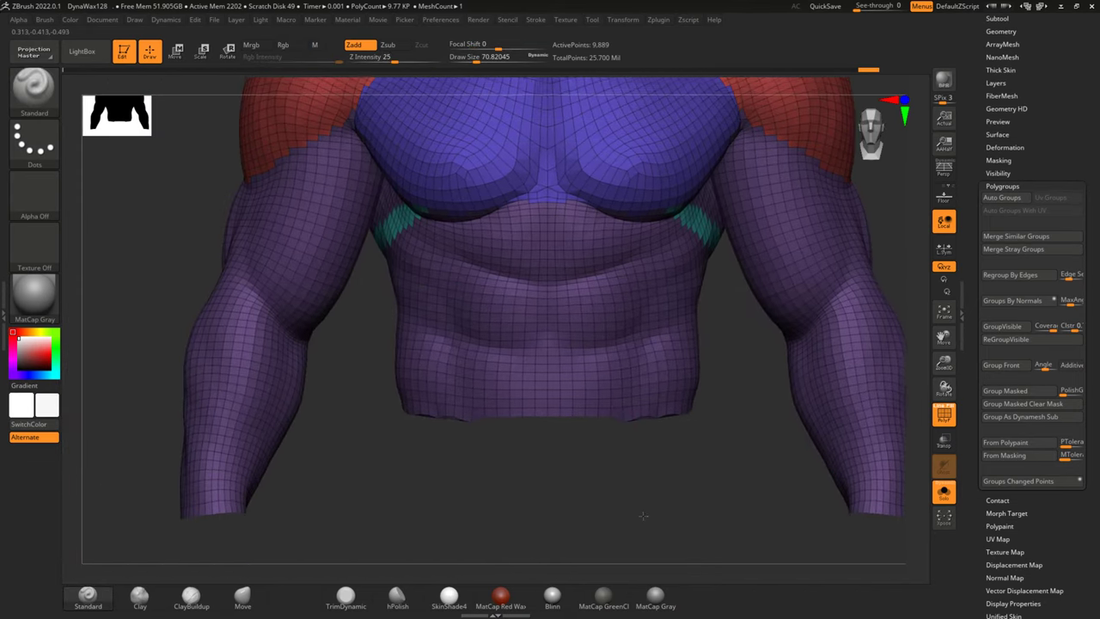
mouse_move(522, 499)
mouse_down()
mouse_move(538, 517)
mouse_move(573, 499)
mouse_up()
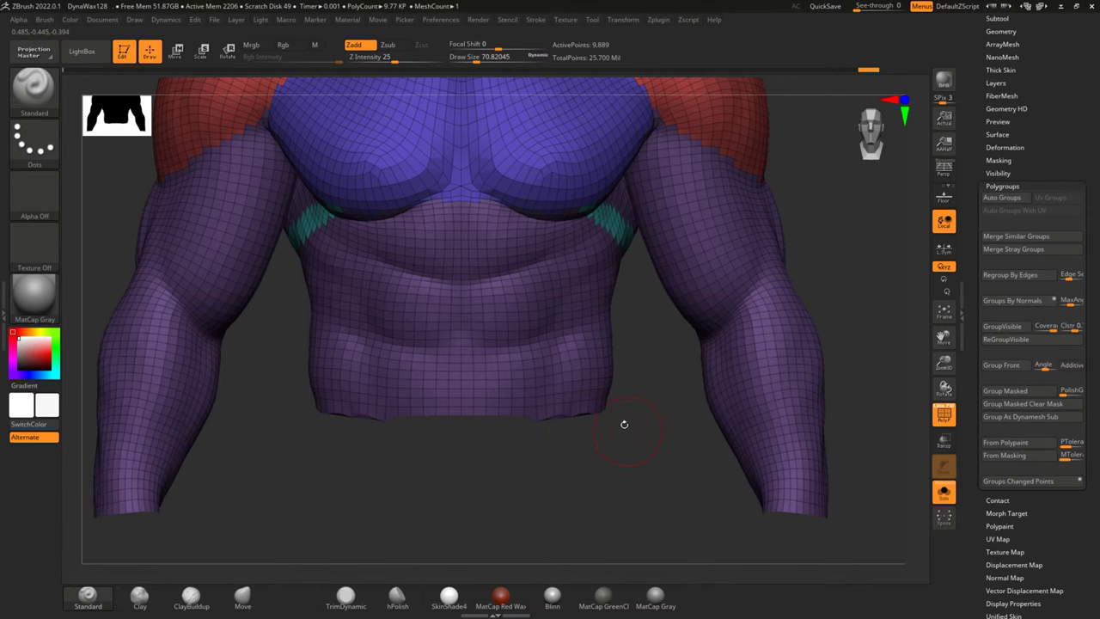
mouse_move(842, 247)
mouse_down()
mouse_move(834, 315)
mouse_move(835, 299)
mouse_up()
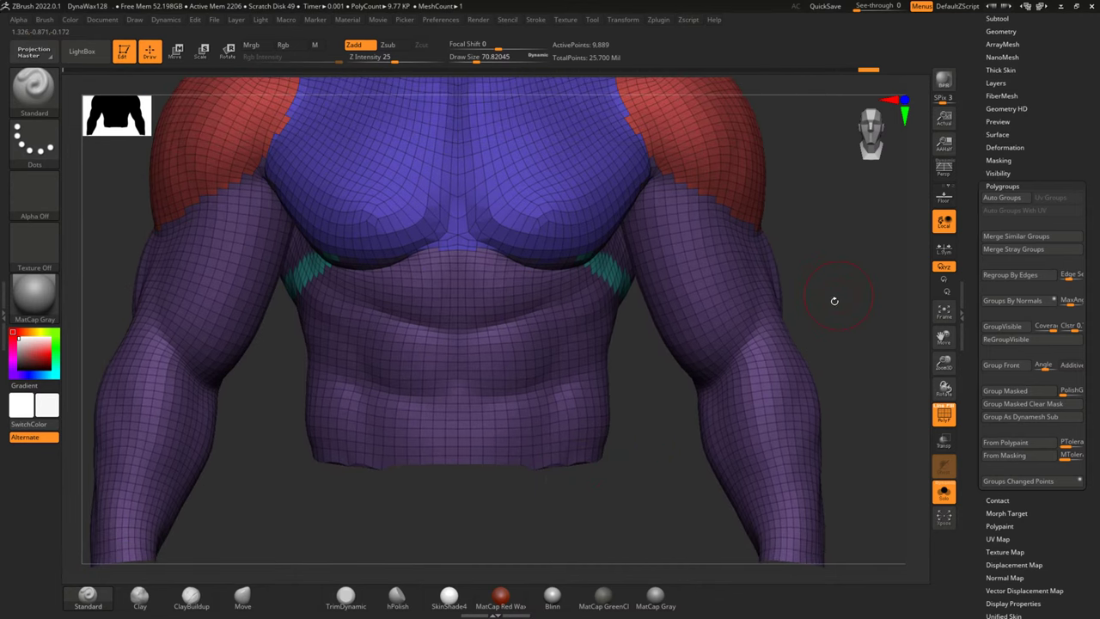
Lasso-mask a band across the abdomen just below the chest.
key(ctrl)
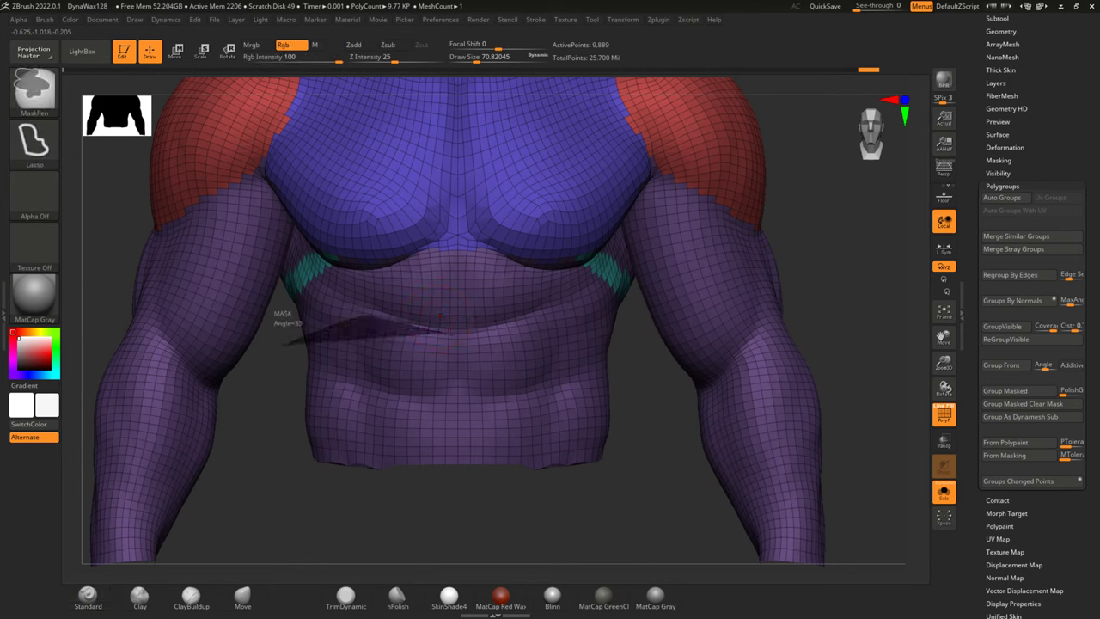
ctrl+drag(448, 337, 449, 359)
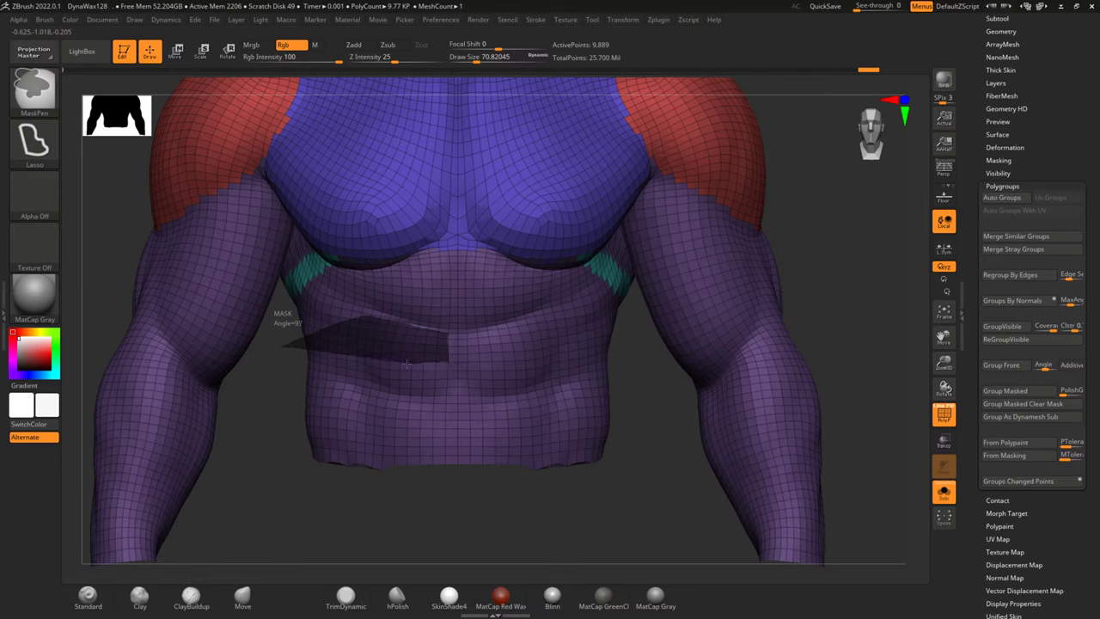
ctrl+drag(284, 344, 292, 353)
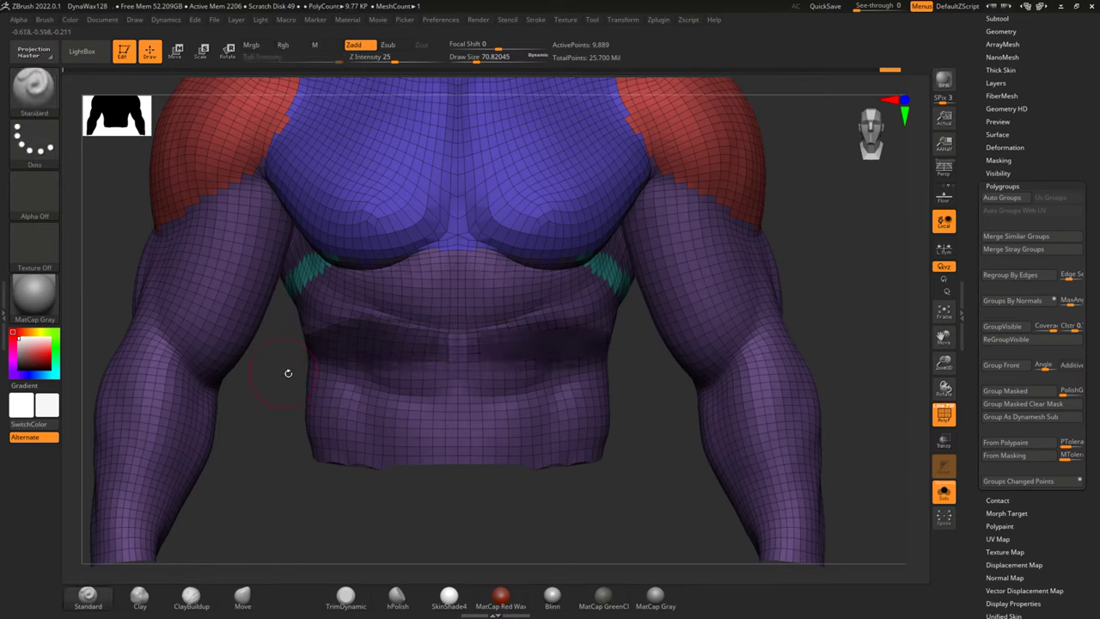
mouse_move(370, 304)
ctrl+mouse_down()
mouse_move(430, 327)
mouse_move(448, 366)
ctrl+mouse_up()
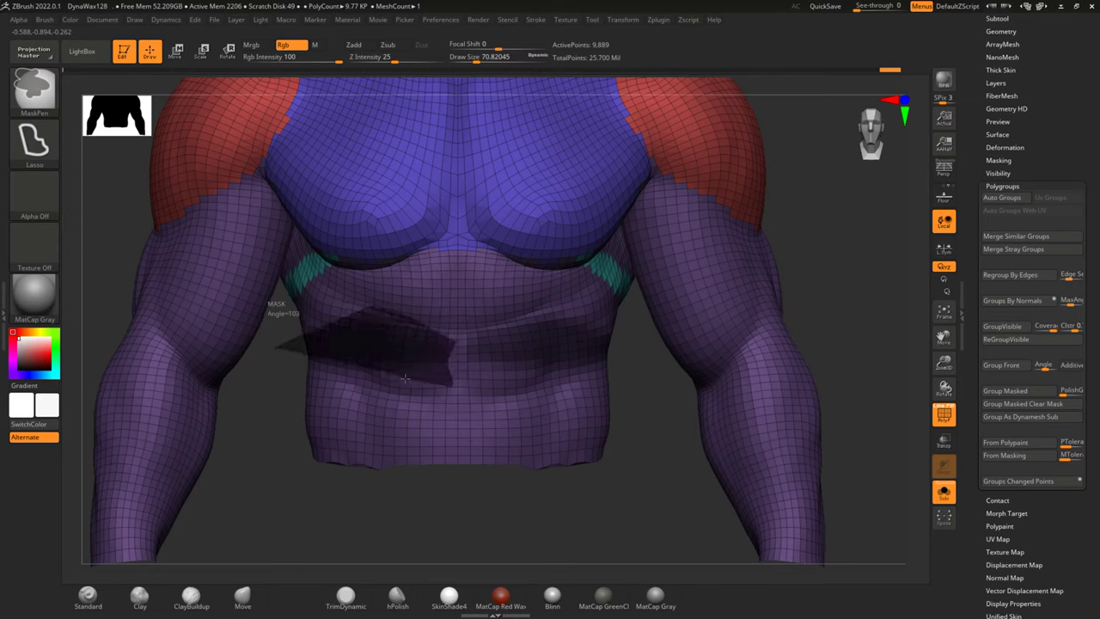
ctrl+drag(375, 357, 393, 373)
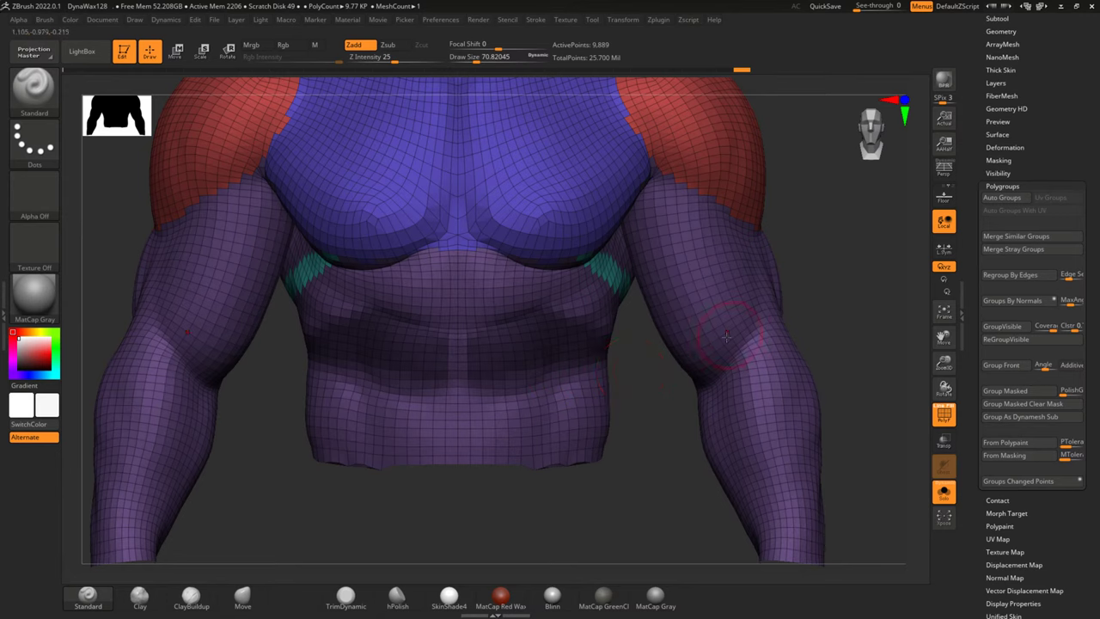
Clear the abdomen mask, redraw the band, and orbit to view the torso's side.
ctrl+drag(857, 249, 820, 289)
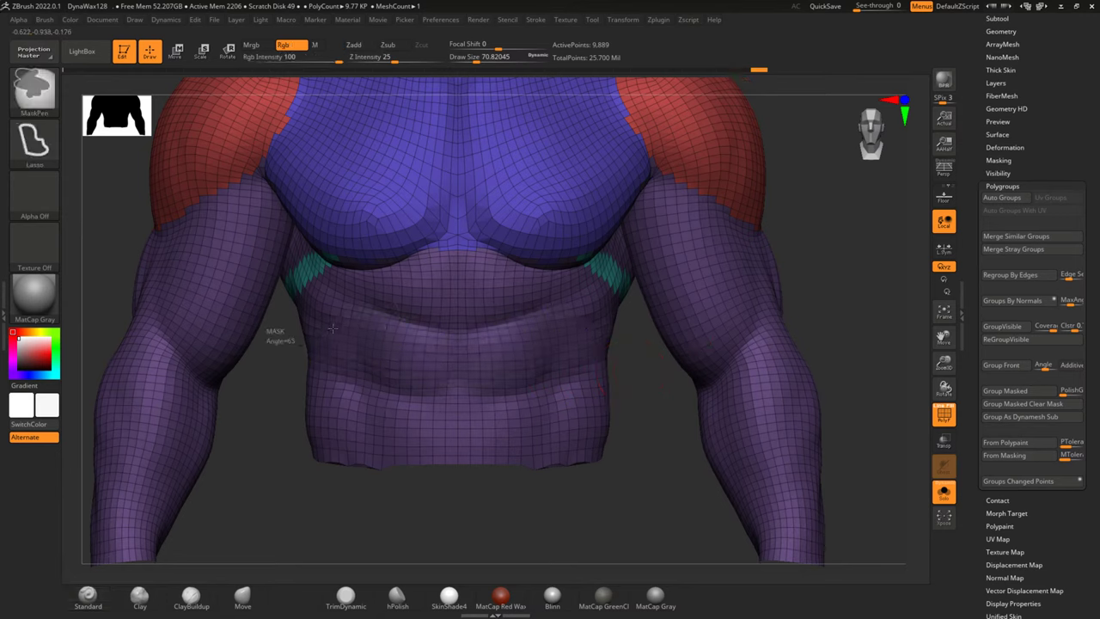
mouse_move(386, 312)
ctrl+mouse_down()
mouse_move(460, 381)
mouse_move(386, 398)
ctrl+mouse_up()
ctrl+drag(325, 365, 284, 354)
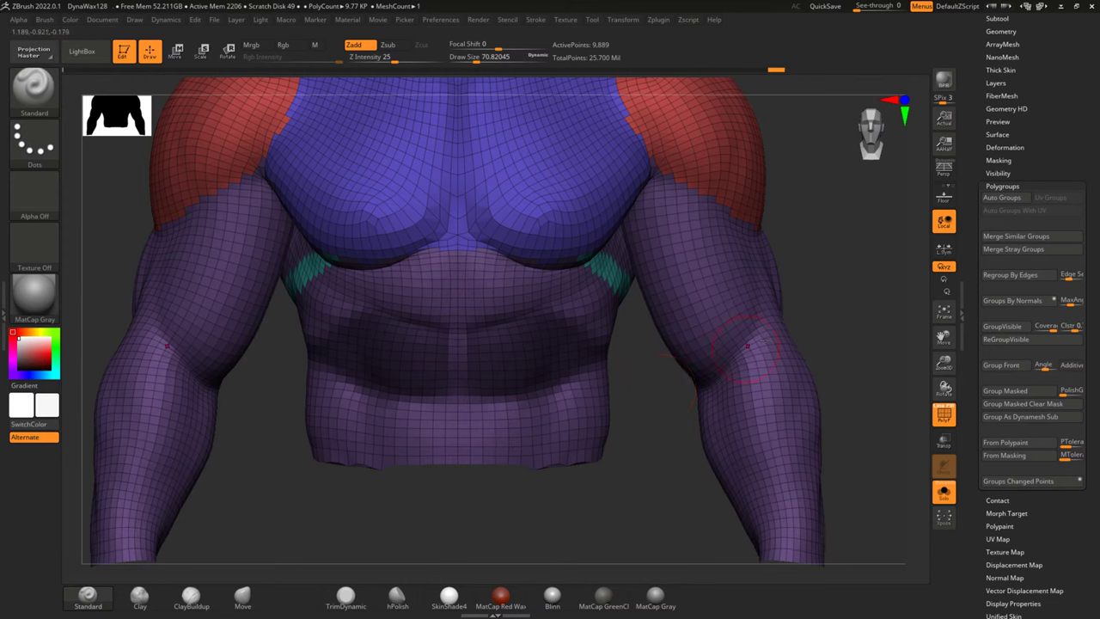
mouse_move(843, 309)
mouse_down()
mouse_move(870, 332)
mouse_move(860, 316)
mouse_move(717, 339)
mouse_move(779, 295)
mouse_move(733, 309)
mouse_move(550, 284)
mouse_up()
drag(628, 289, 653, 283)
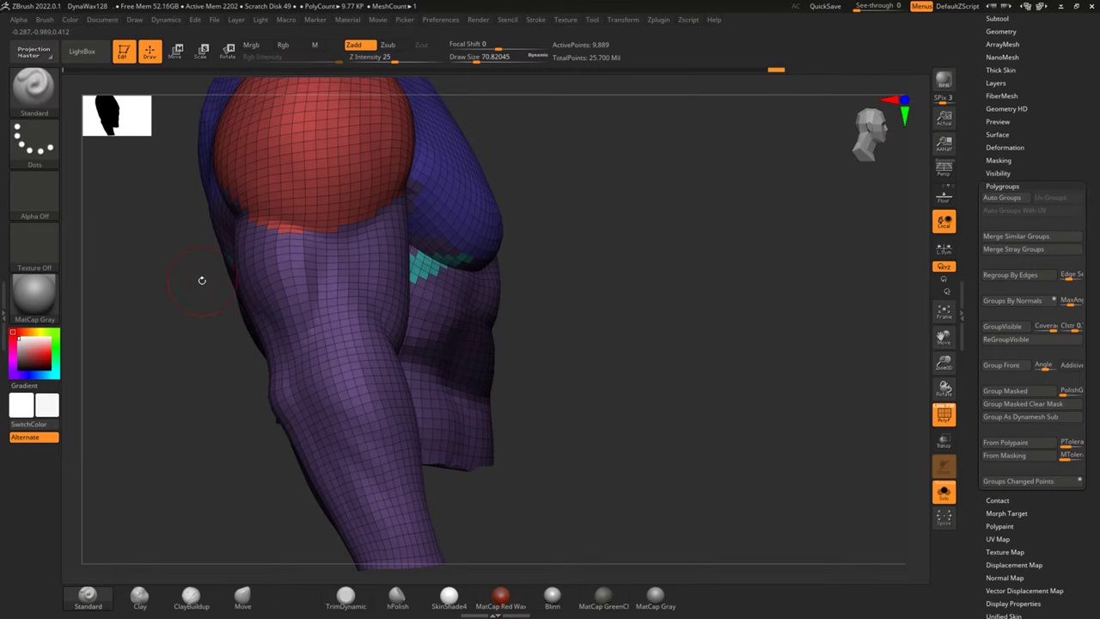
Clear the existing mask and orbit the torso to a side view.
key(ctrl)
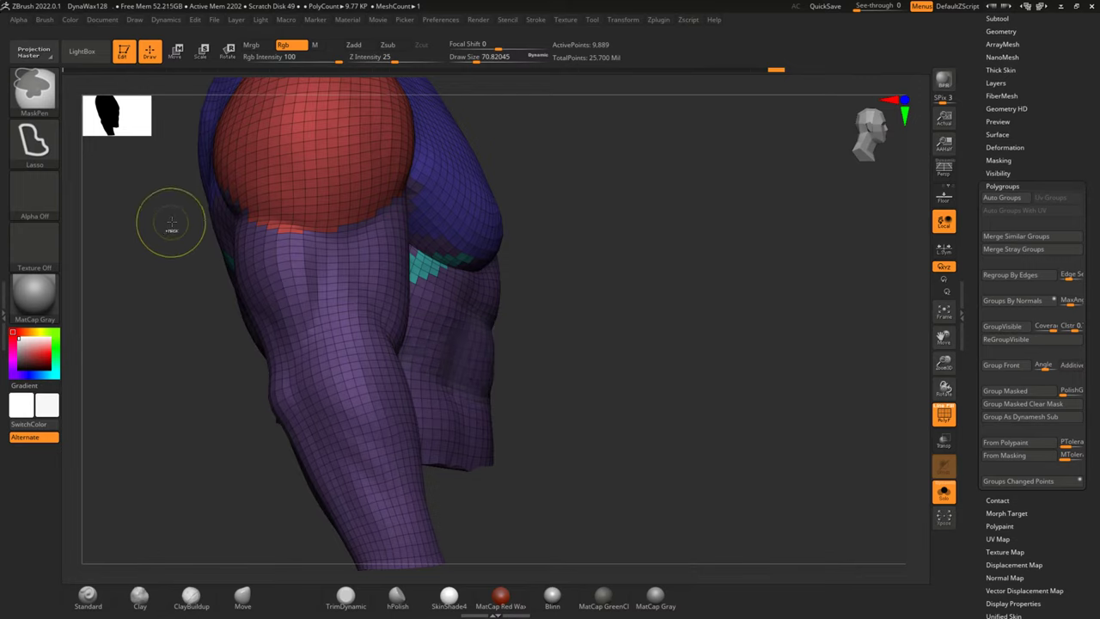
ctrl+drag(164, 223, 165, 220)
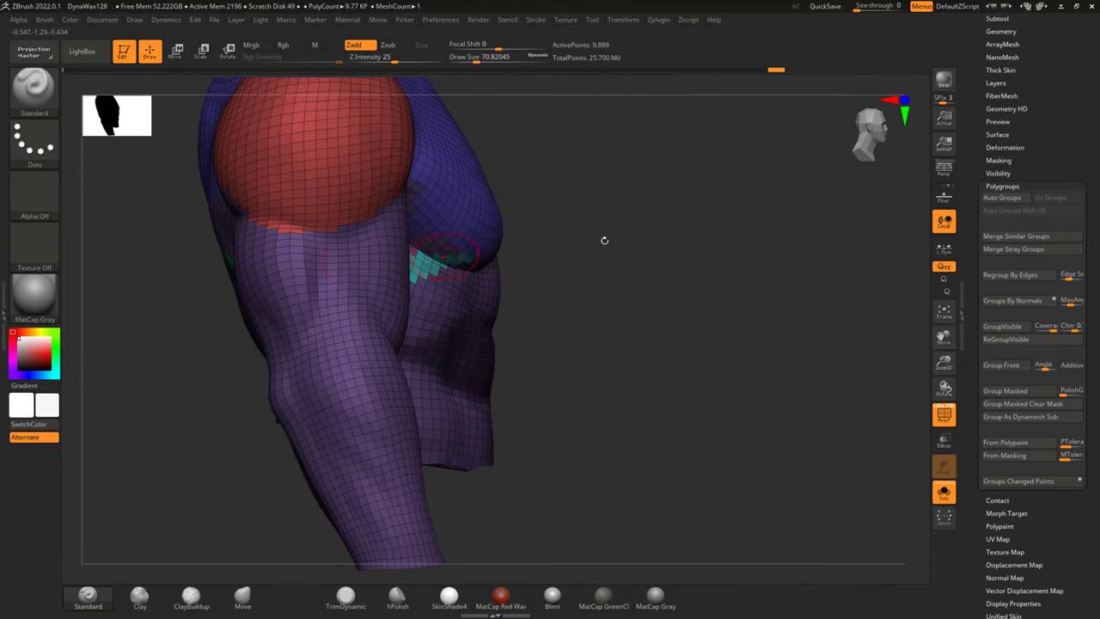
drag(604, 240, 306, 237)
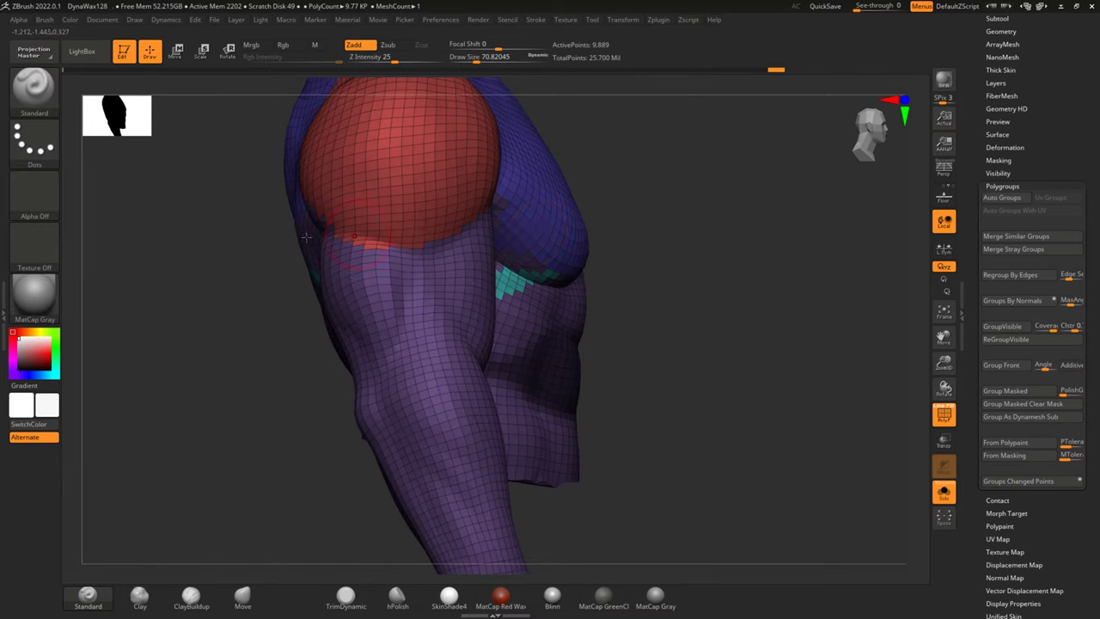
Mask the lower abdomen and turn it into a new polygroup with Group Masked Clear Mask.
key(ctrl)
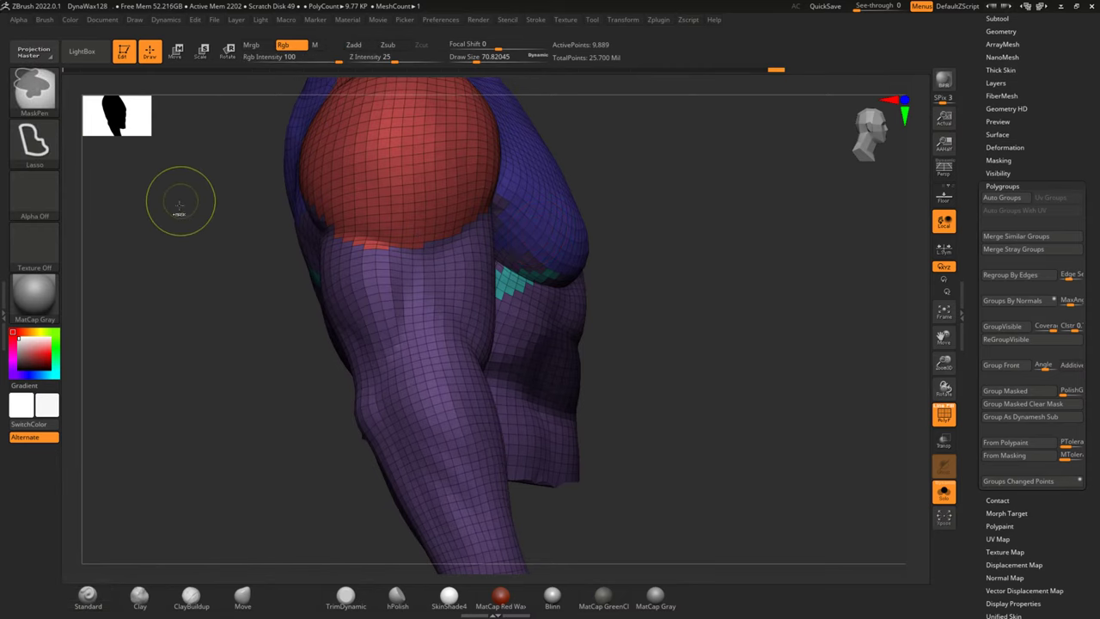
mouse_move(155, 200)
ctrl+mouse_down()
mouse_move(369, 229)
mouse_move(273, 410)
mouse_move(679, 311)
mouse_move(643, 311)
ctrl+mouse_up()
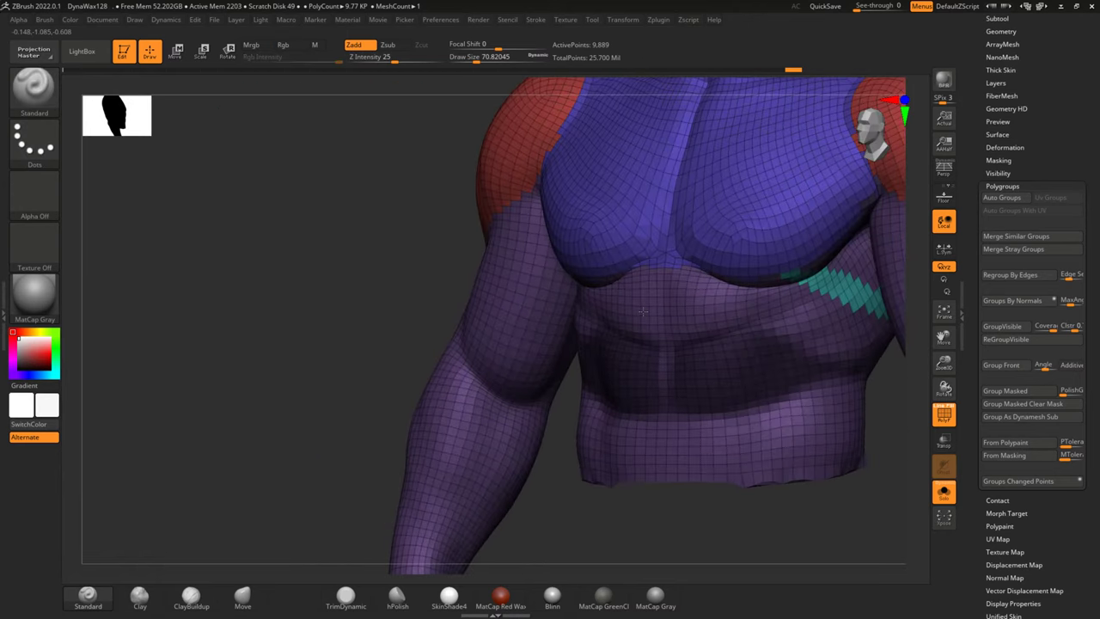
mouse_move(270, 292)
mouse_down()
mouse_move(250, 309)
mouse_move(265, 305)
mouse_up()
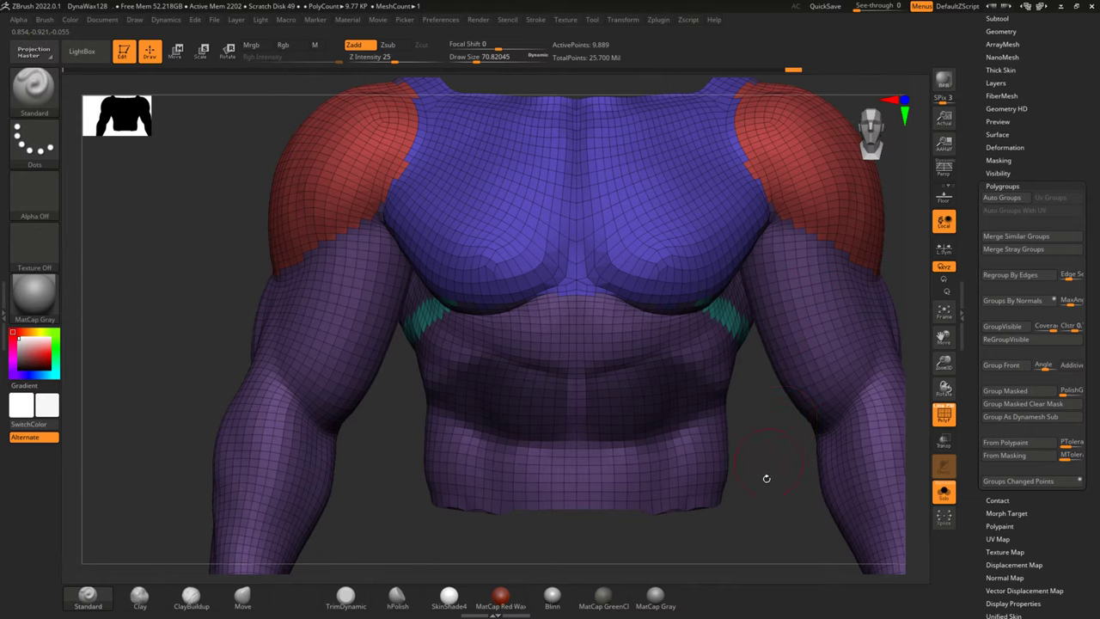
drag(766, 478, 685, 516)
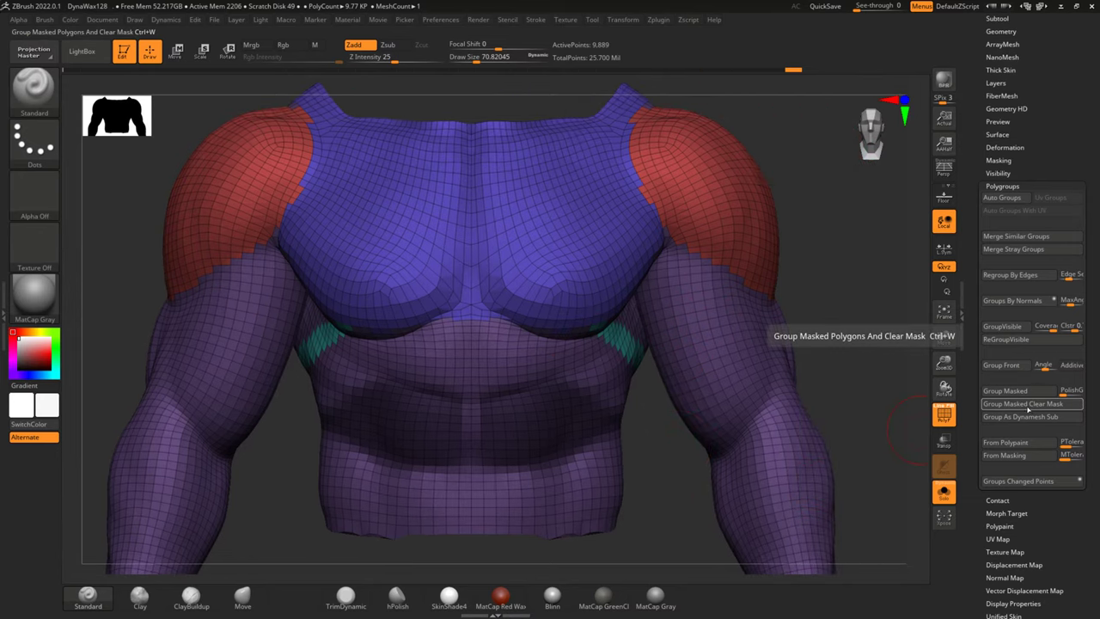
click(1028, 410)
mouse_move(857, 379)
mouse_down()
mouse_move(846, 333)
mouse_move(920, 209)
mouse_up()
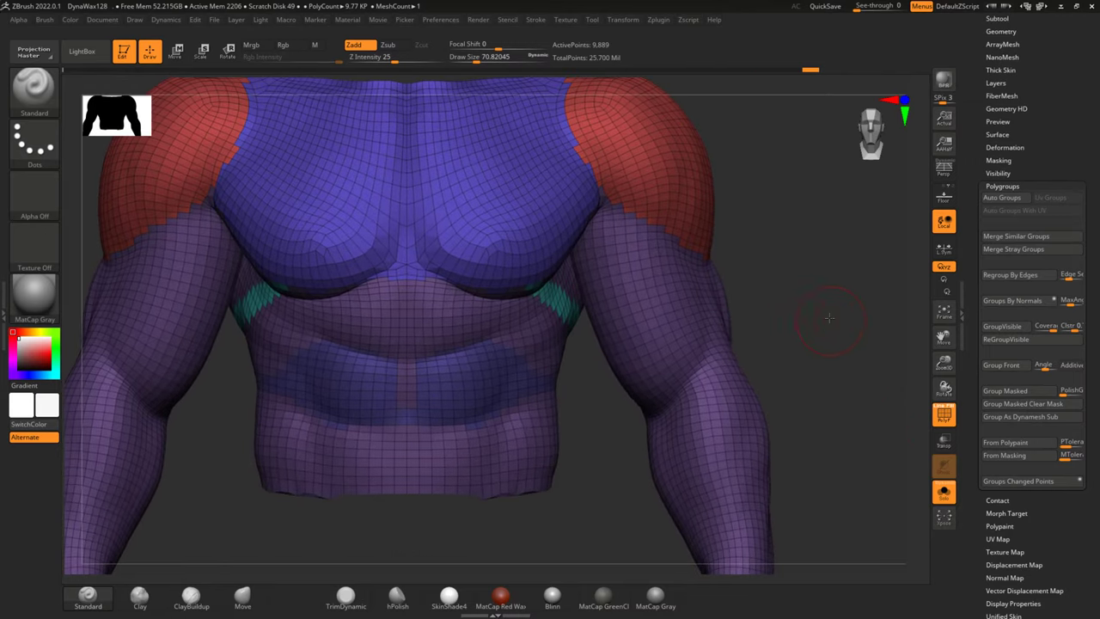
Run ZRemesher with KeepGroups on, bringing the torso to about 11.5K polygons, and inspect the topology.
click(1014, 185)
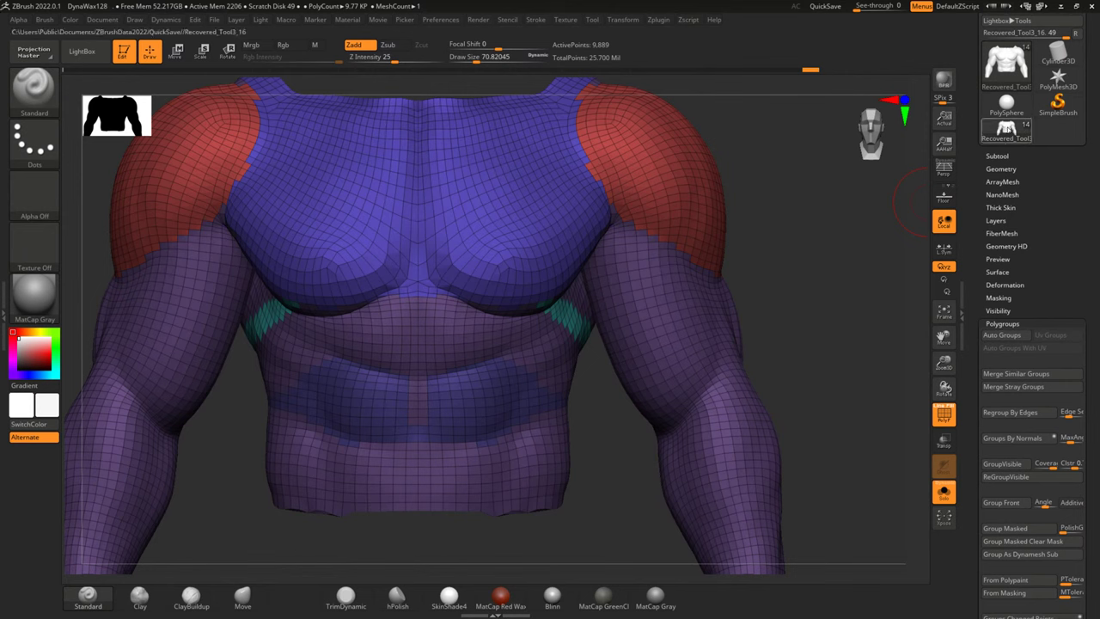
click(999, 167)
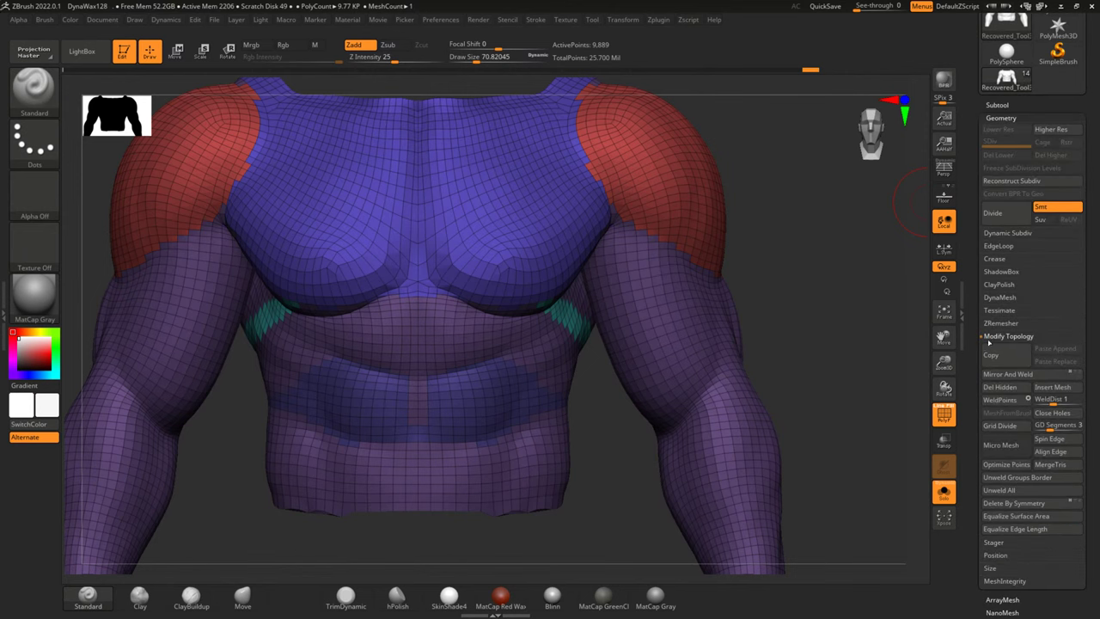
click(994, 325)
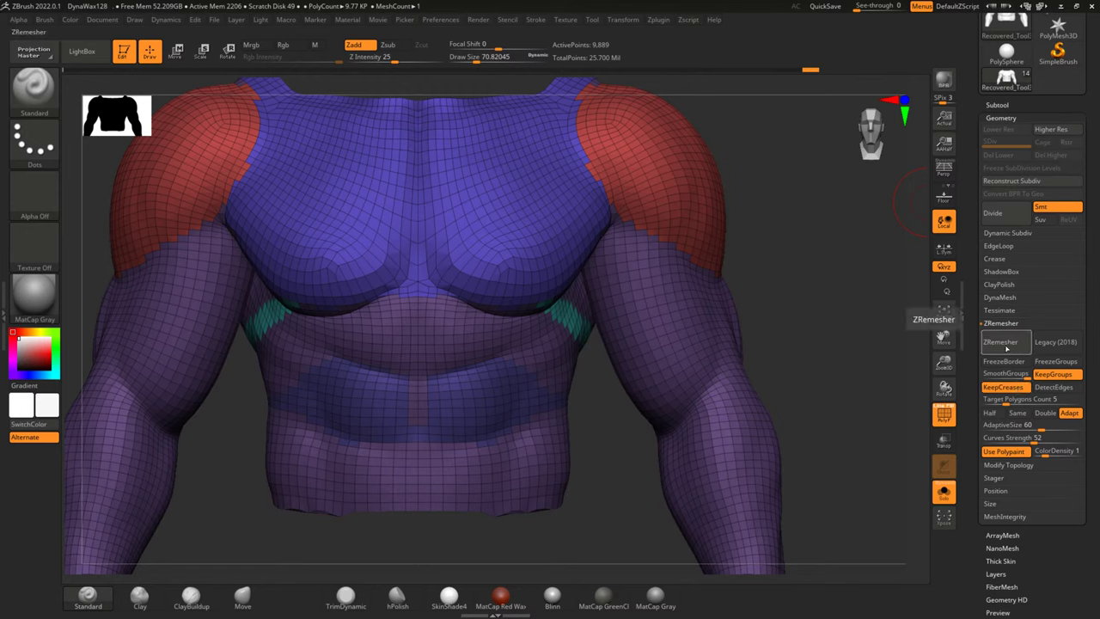
click(1002, 343)
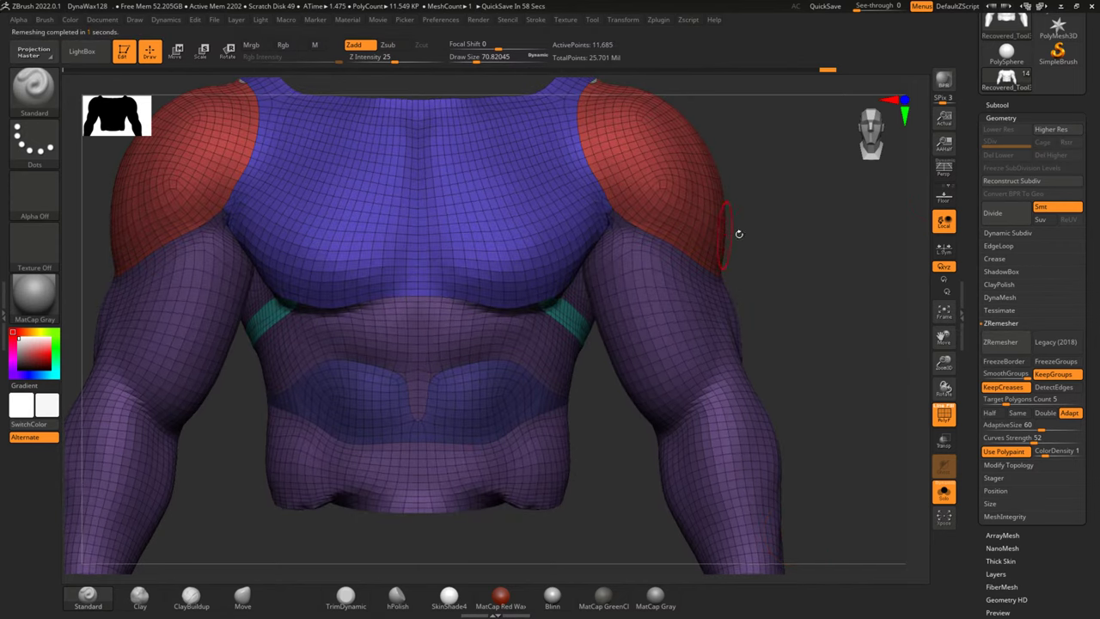
drag(784, 241, 793, 243)
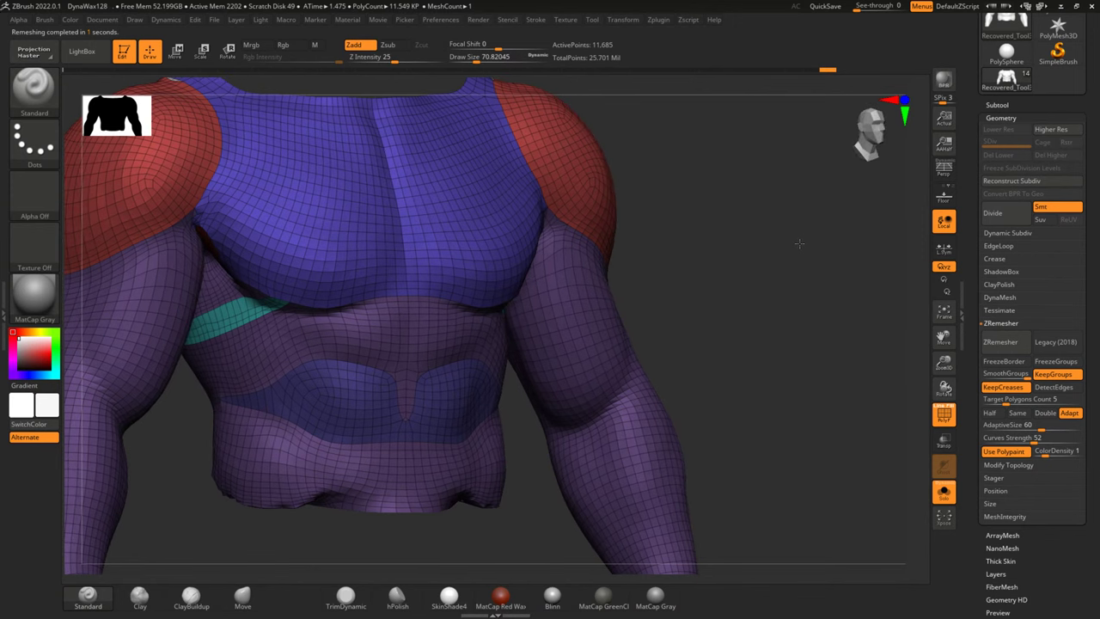
scroll(790, 247, up, 2)
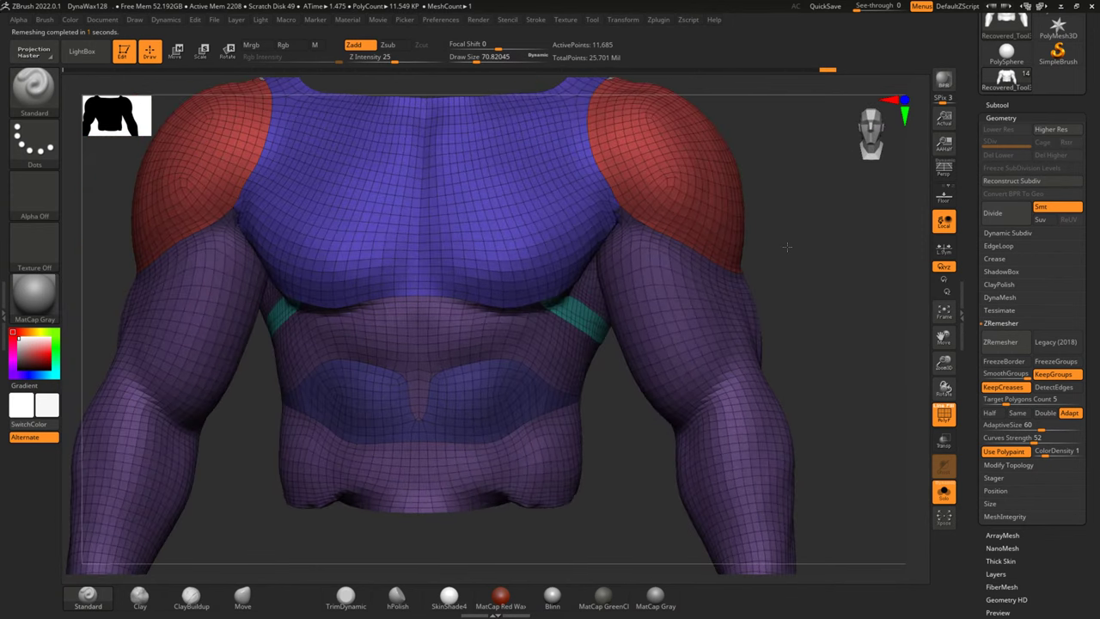
scroll(797, 247, down, 1)
drag(797, 248, 800, 250)
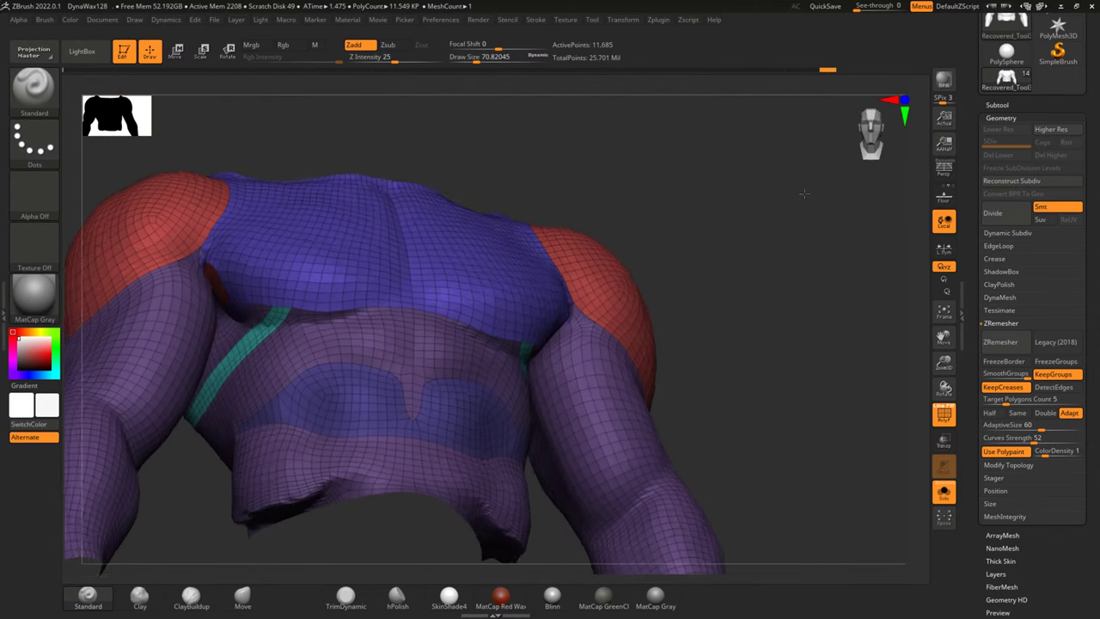
drag(800, 250, 815, 230)
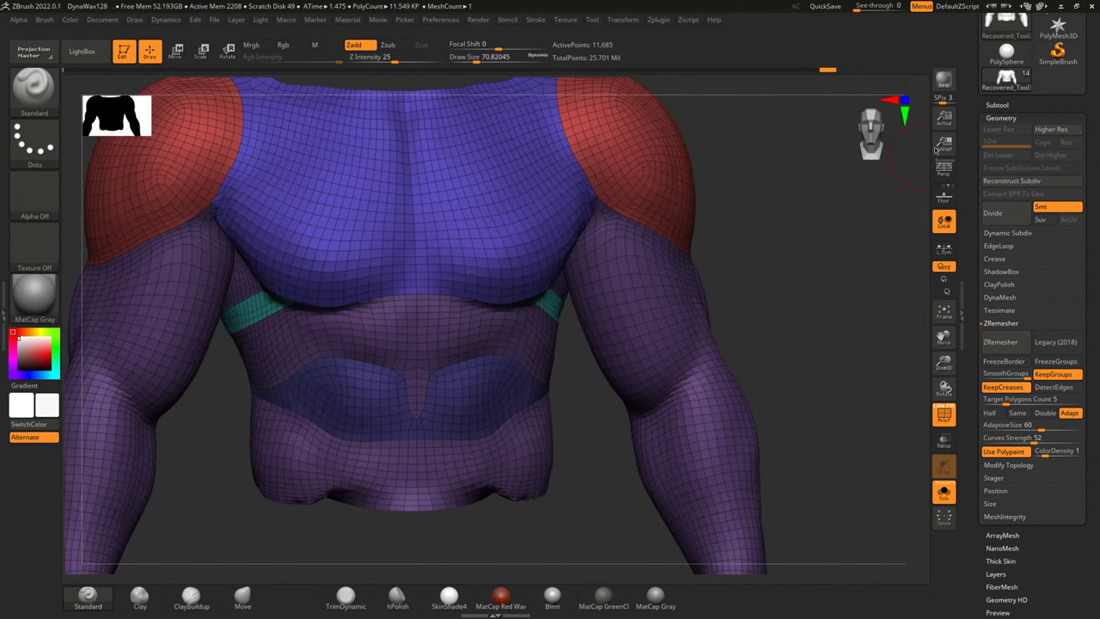
click(997, 104)
Turn off Solo and PolyF so the emblem, shoulder armour and belt show shaded around the torso.
mouse_move(811, 240)
shift+mouse_down()
mouse_move(807, 252)
mouse_move(911, 198)
shift+mouse_up()
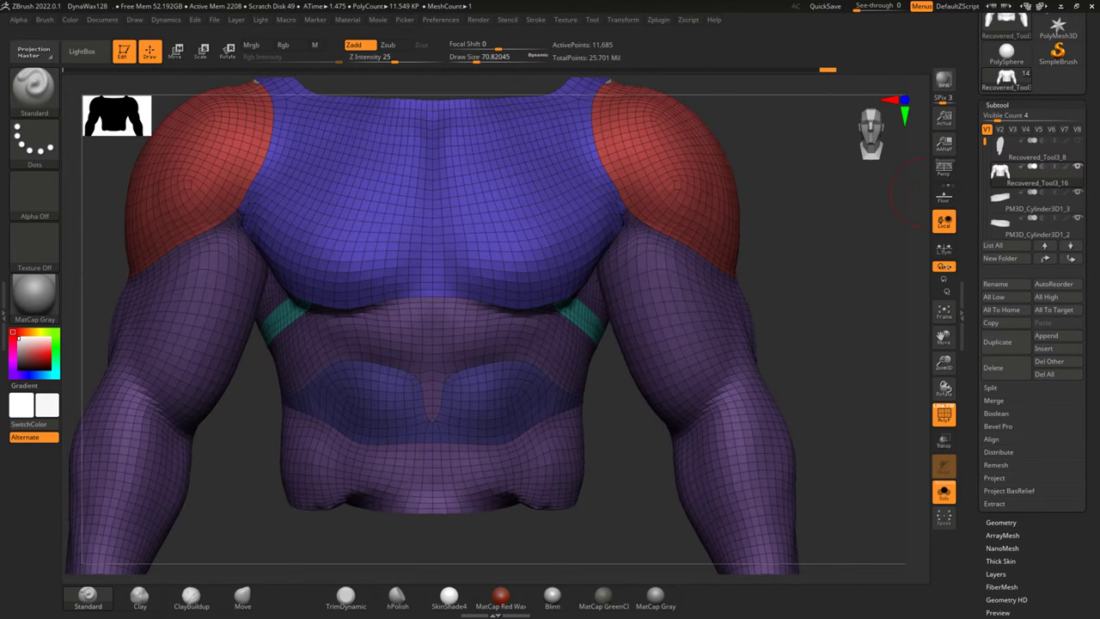
click(944, 492)
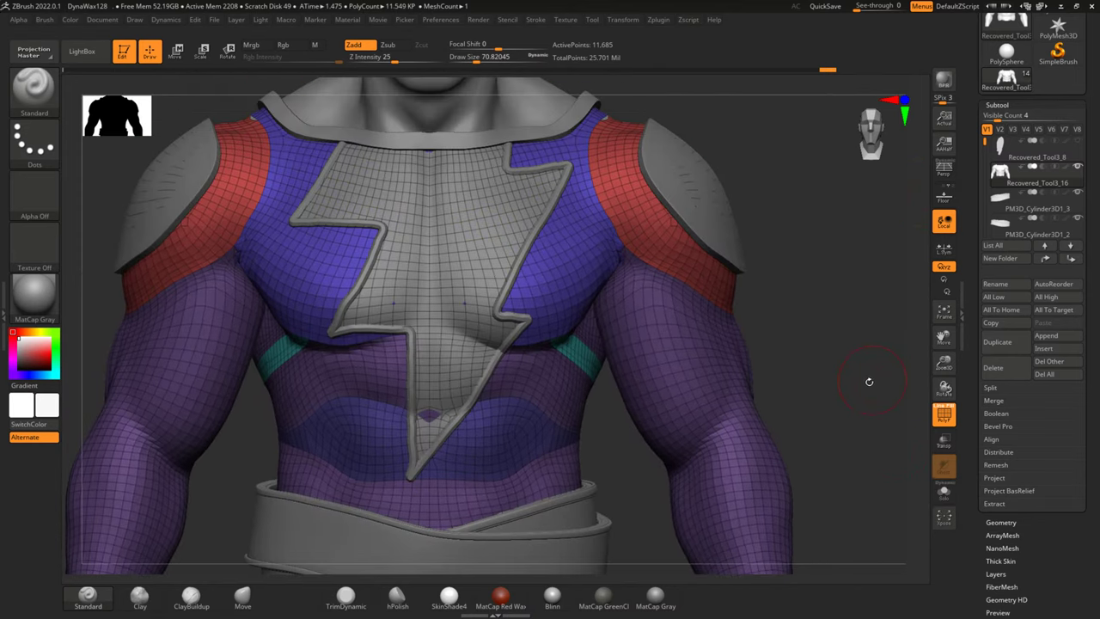
click(944, 416)
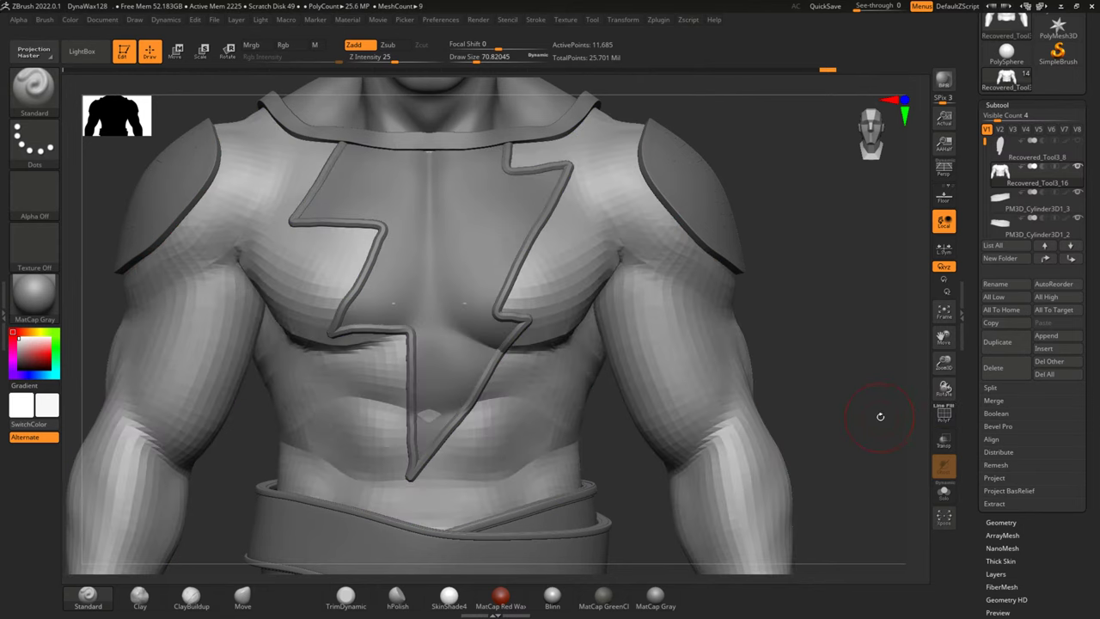
mouse_move(848, 390)
mouse_down()
mouse_move(908, 336)
mouse_move(856, 341)
mouse_move(902, 280)
mouse_up()
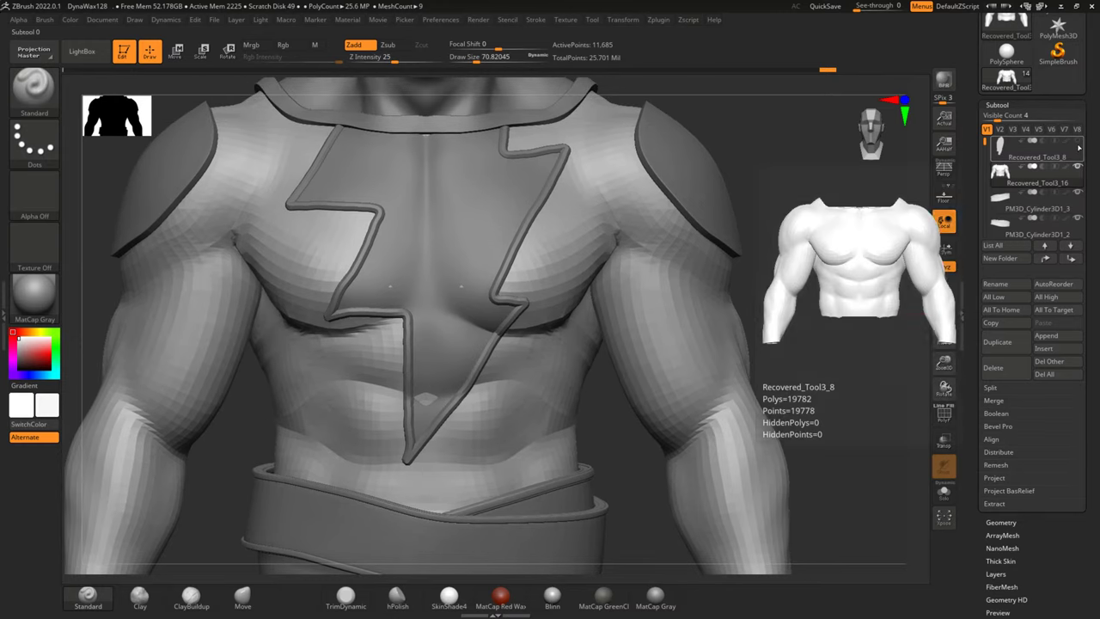
click(1080, 152)
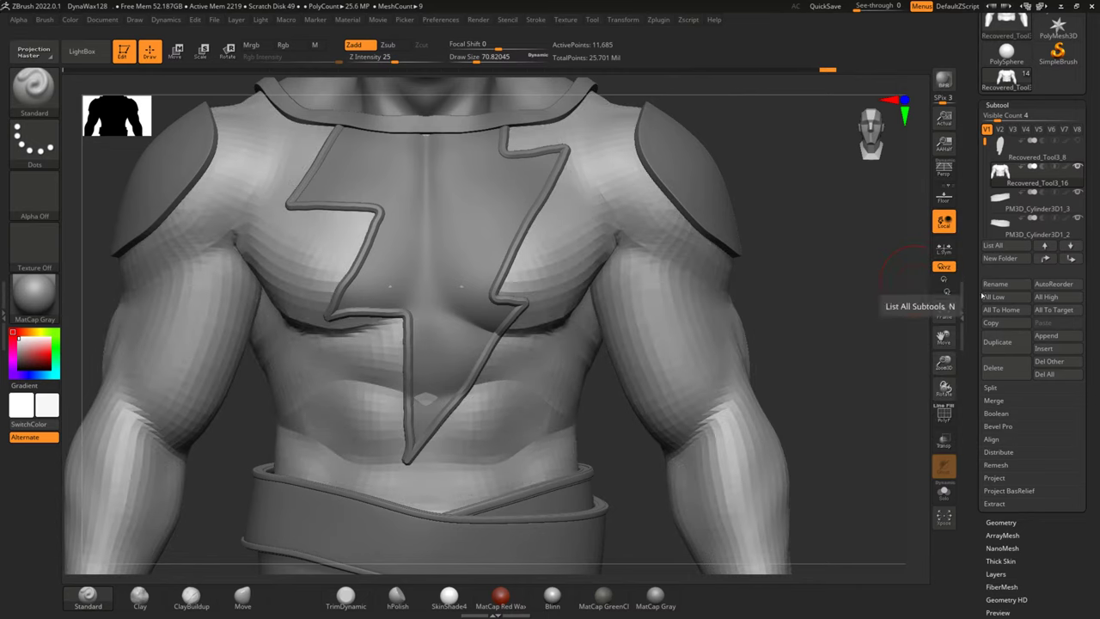
scroll(1038, 536, down, 2)
scroll(1035, 447, down, 3)
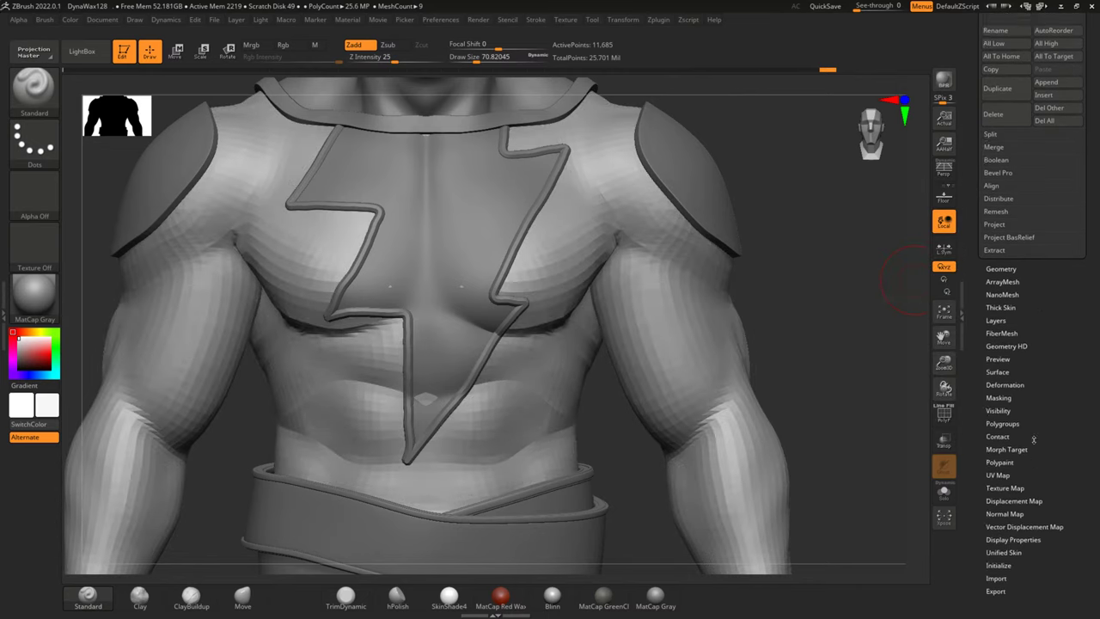
scroll(1032, 353, down, 3)
Undo the Inflate deformation on the remeshed torso.
click(1002, 352)
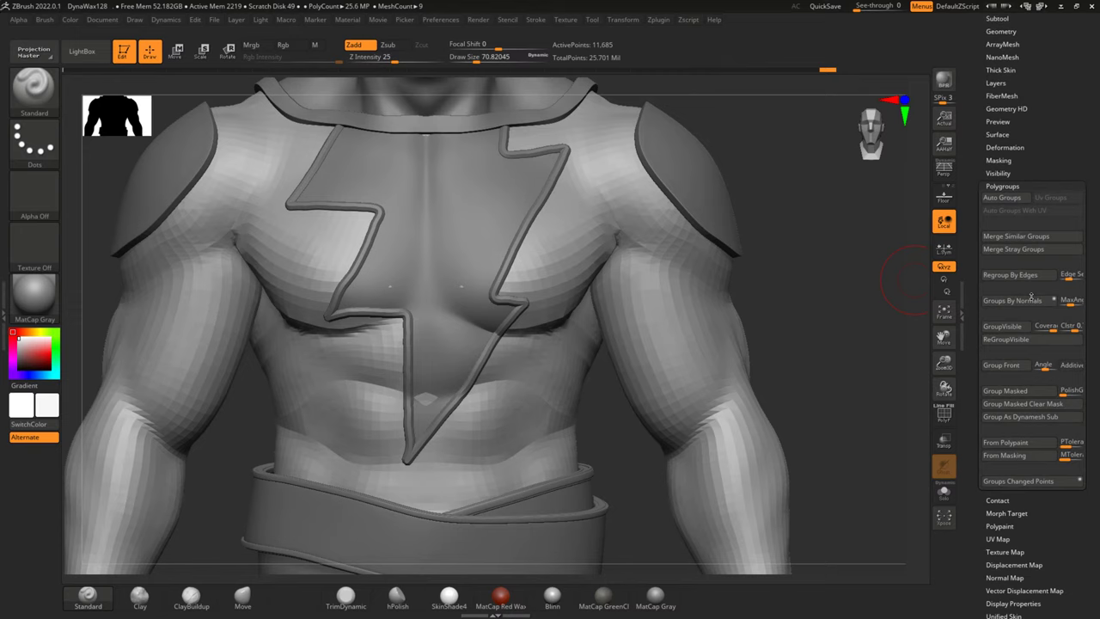
click(1006, 147)
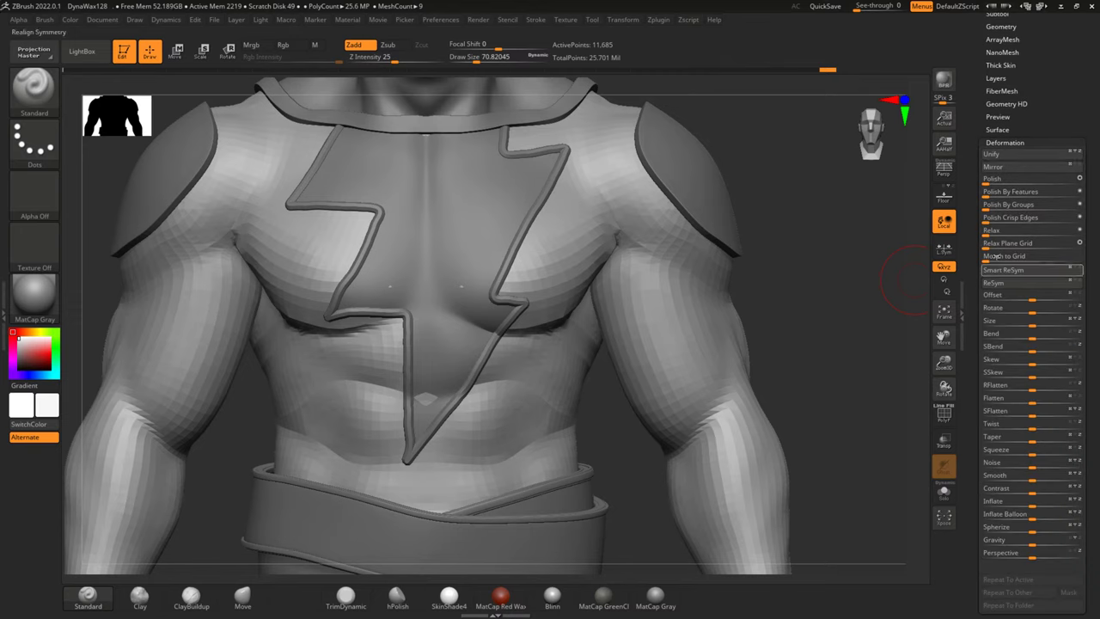
click(997, 501)
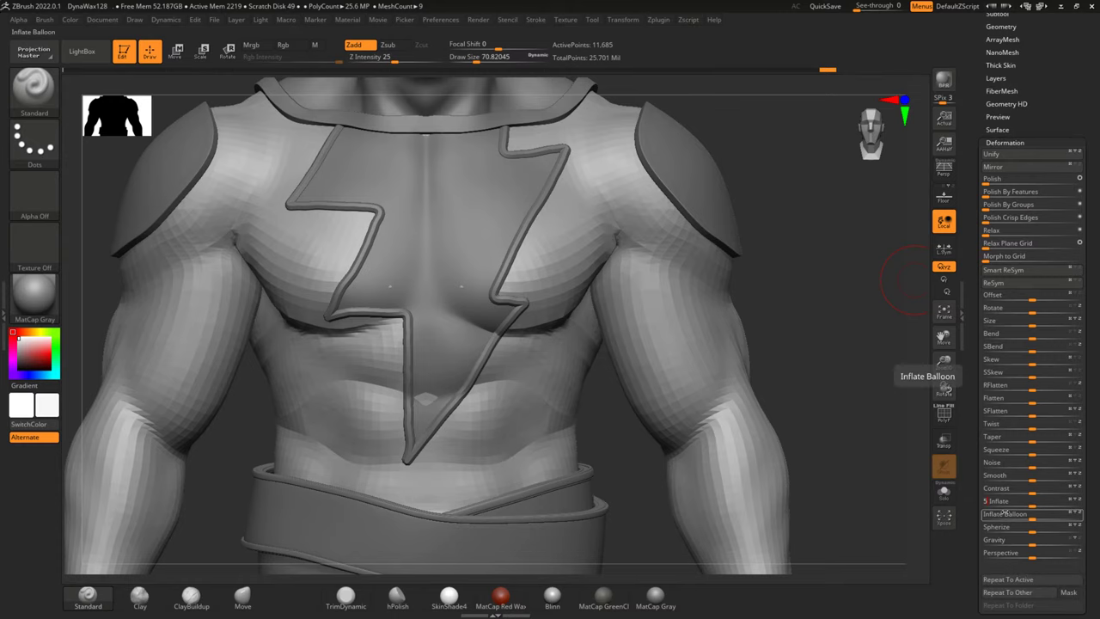
key(ctrl+z)
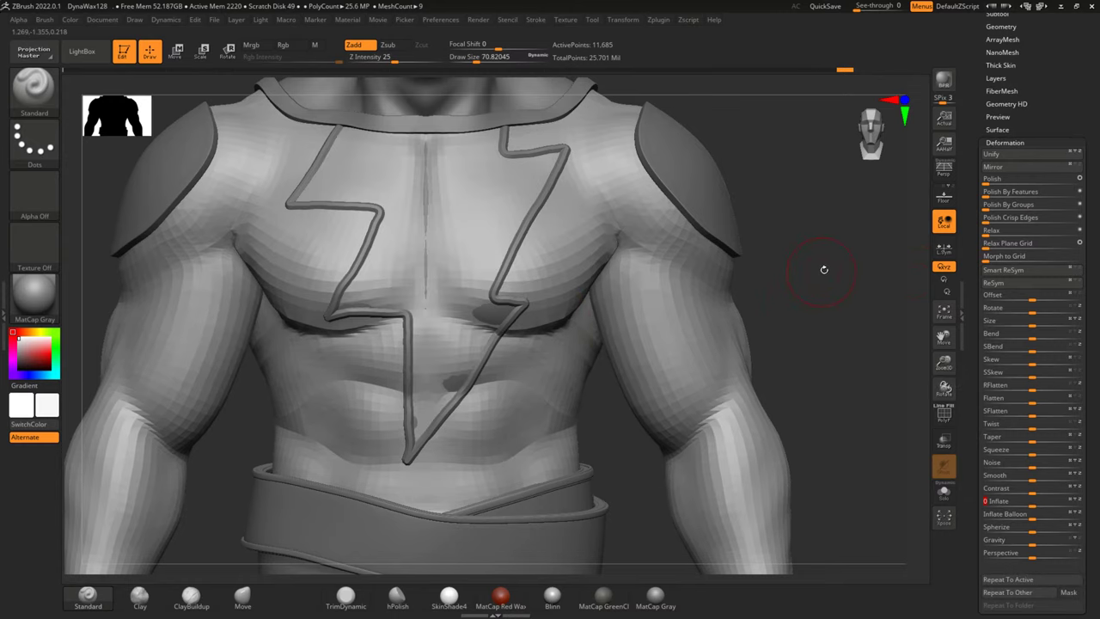
key(ctrl+z)
scroll(1026, 104, up, 3)
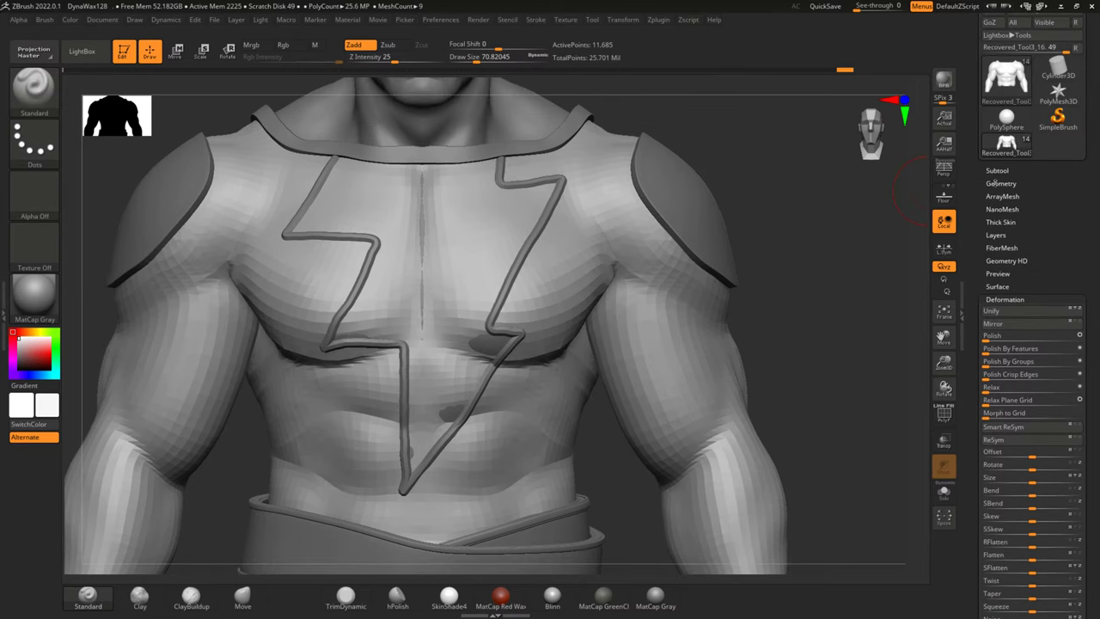
Apply the Smooth deformer once to soften the chest's blotches and centre groove.
click(993, 183)
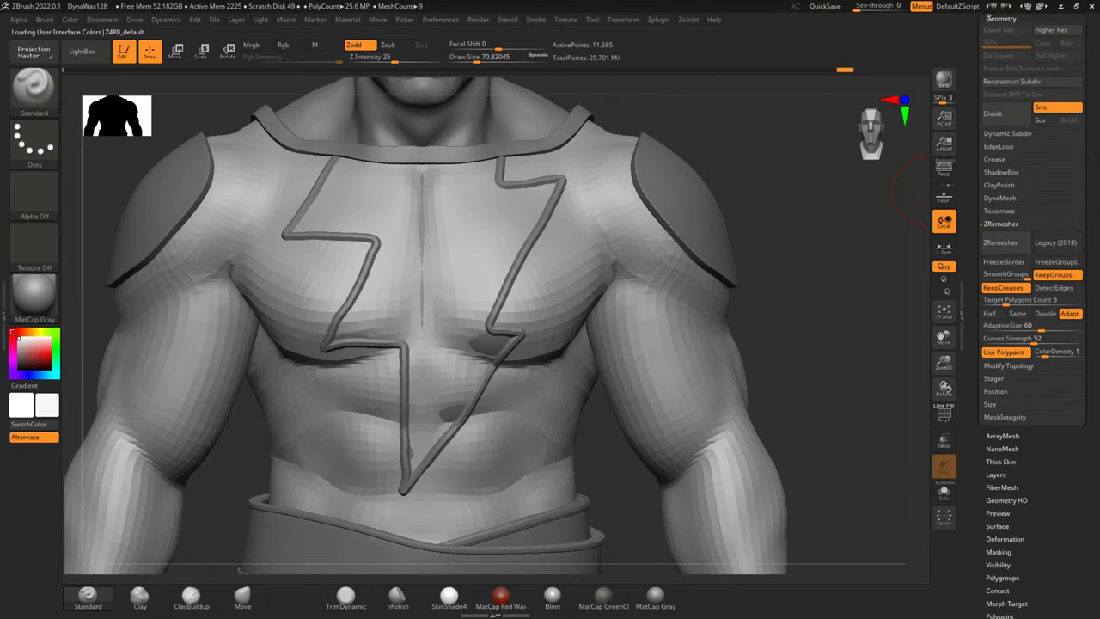
click(1002, 17)
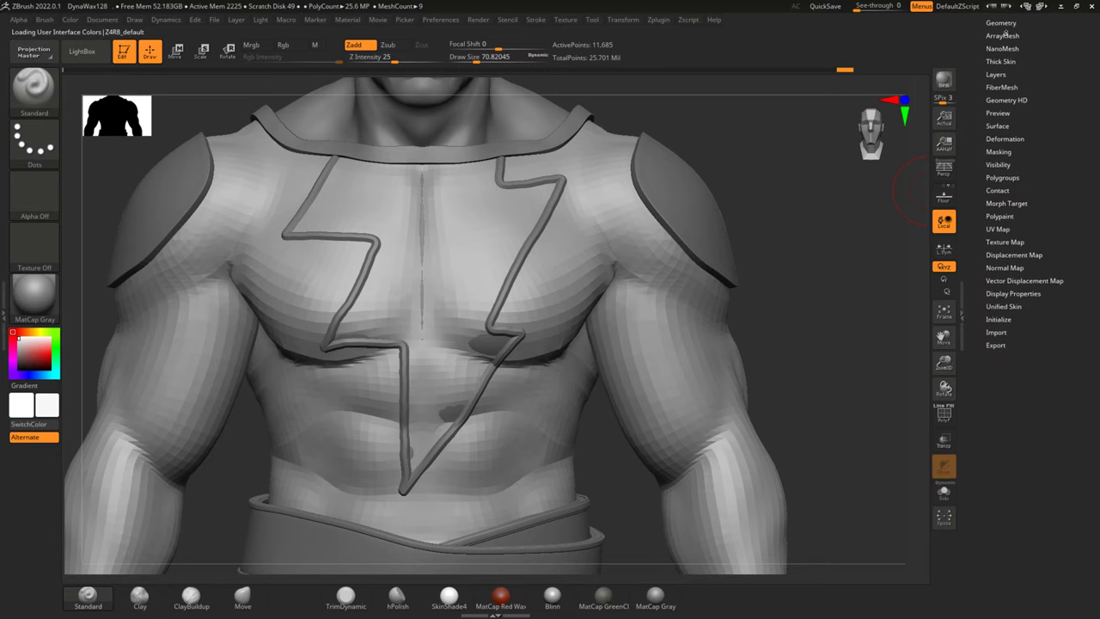
scroll(1010, 79, up, 5)
click(1011, 79)
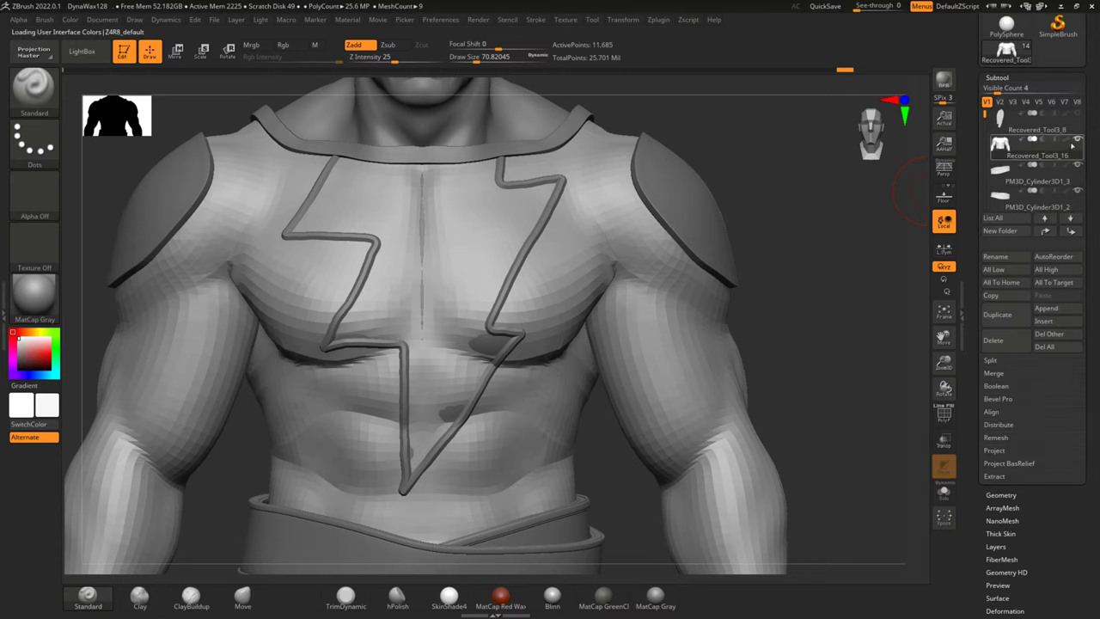
click(999, 79)
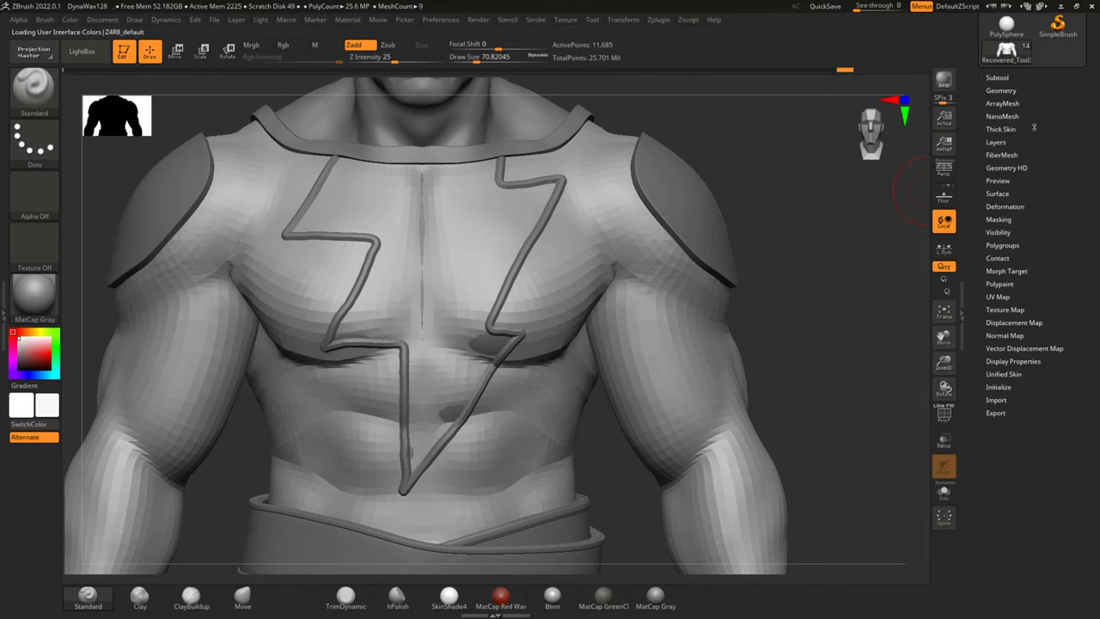
click(1003, 207)
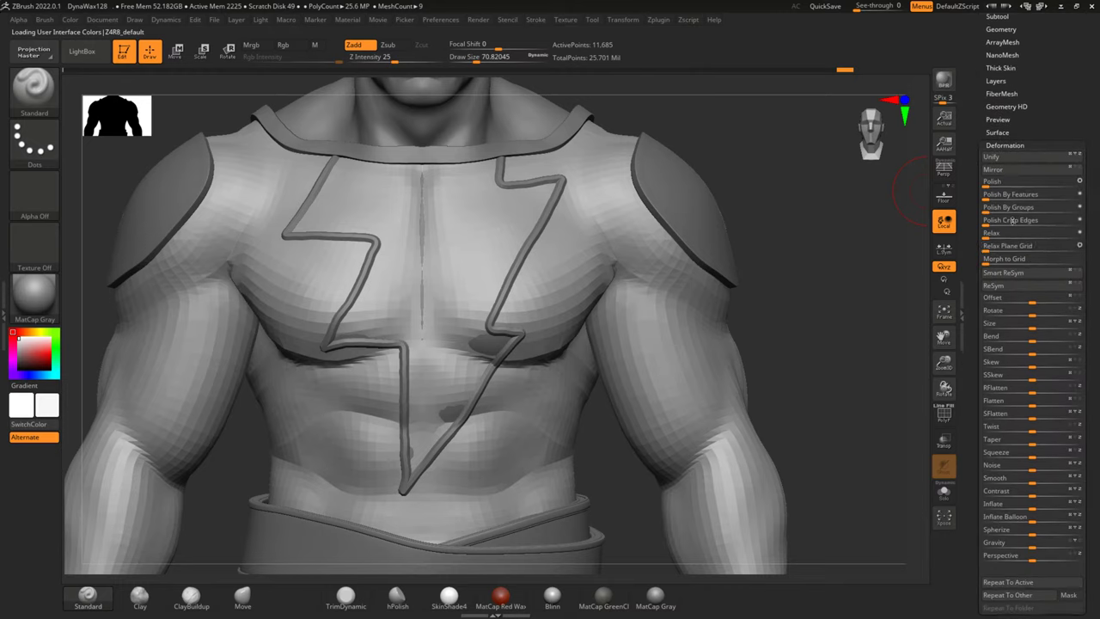
click(993, 500)
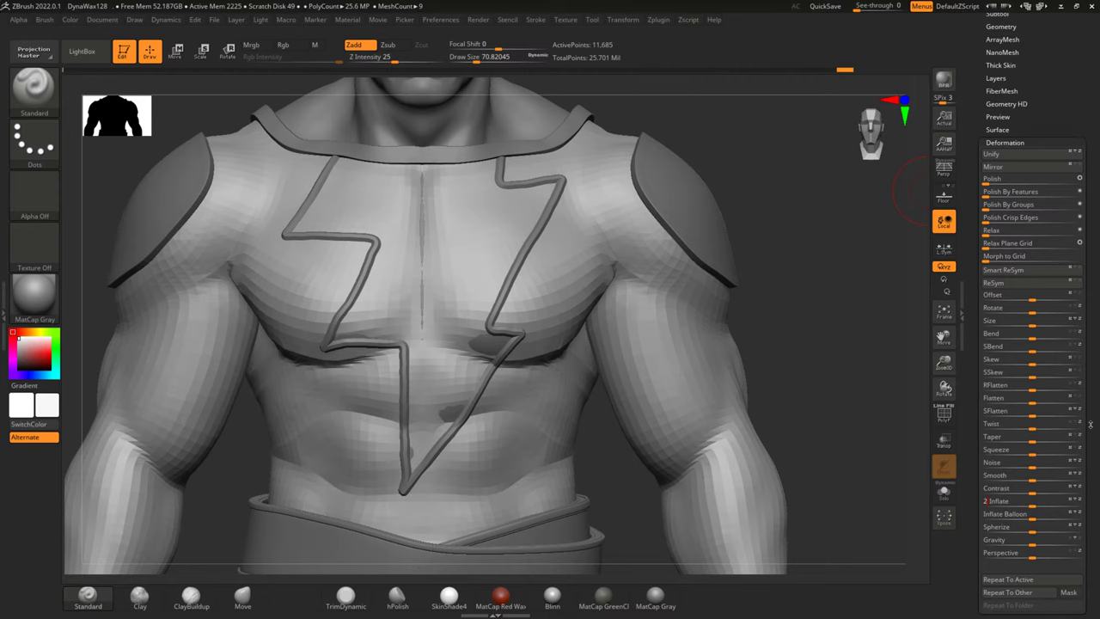
Turn off Dynamic subdivision so the torso's faceted low-poly surface shows in front view.
mouse_move(830, 311)
mouse_down()
mouse_move(826, 300)
mouse_move(840, 307)
mouse_up()
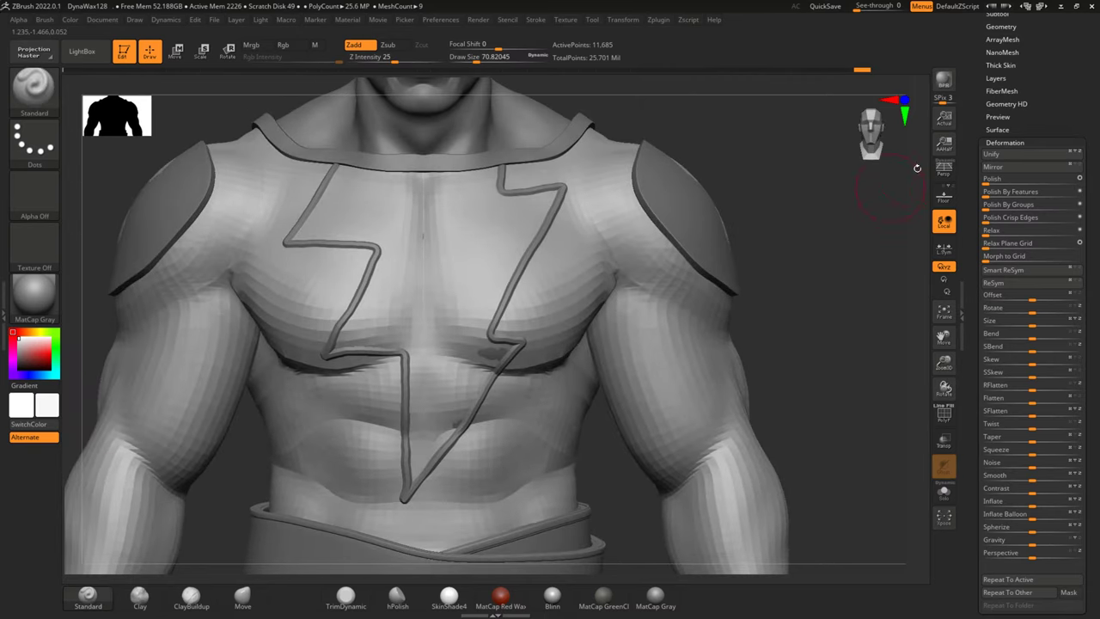
scroll(1018, 127, up, 3)
click(999, 113)
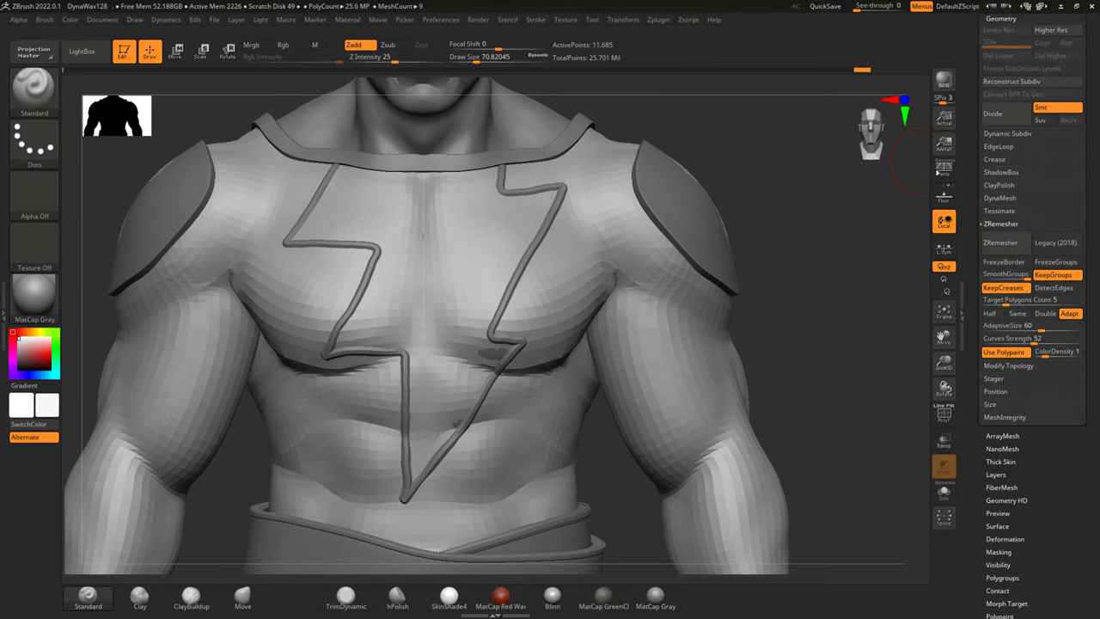
drag(805, 268, 920, 141)
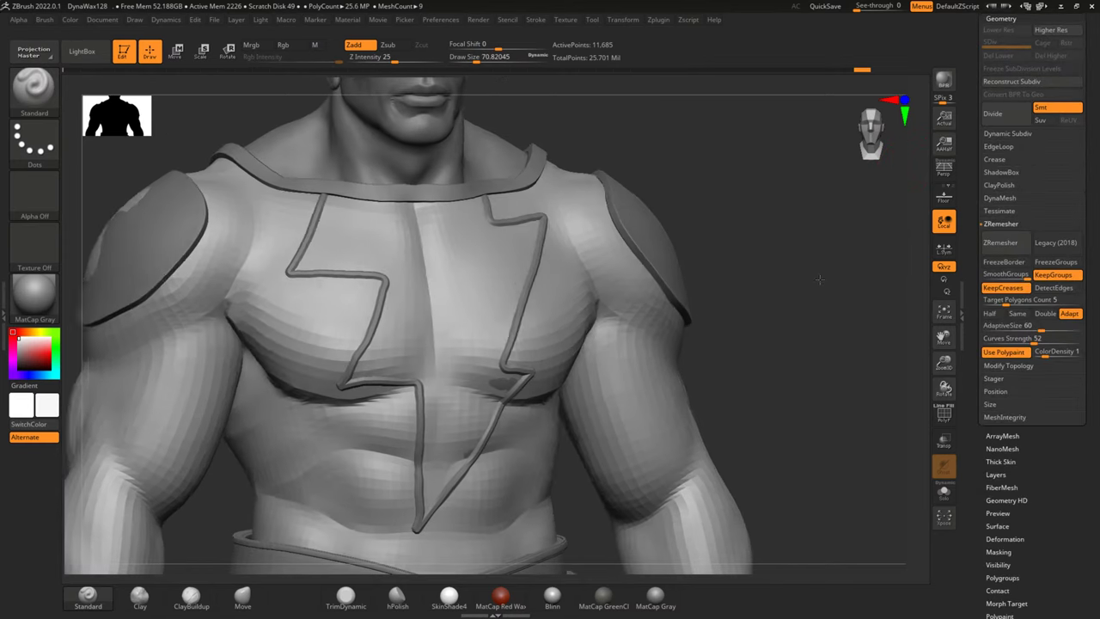
click(999, 17)
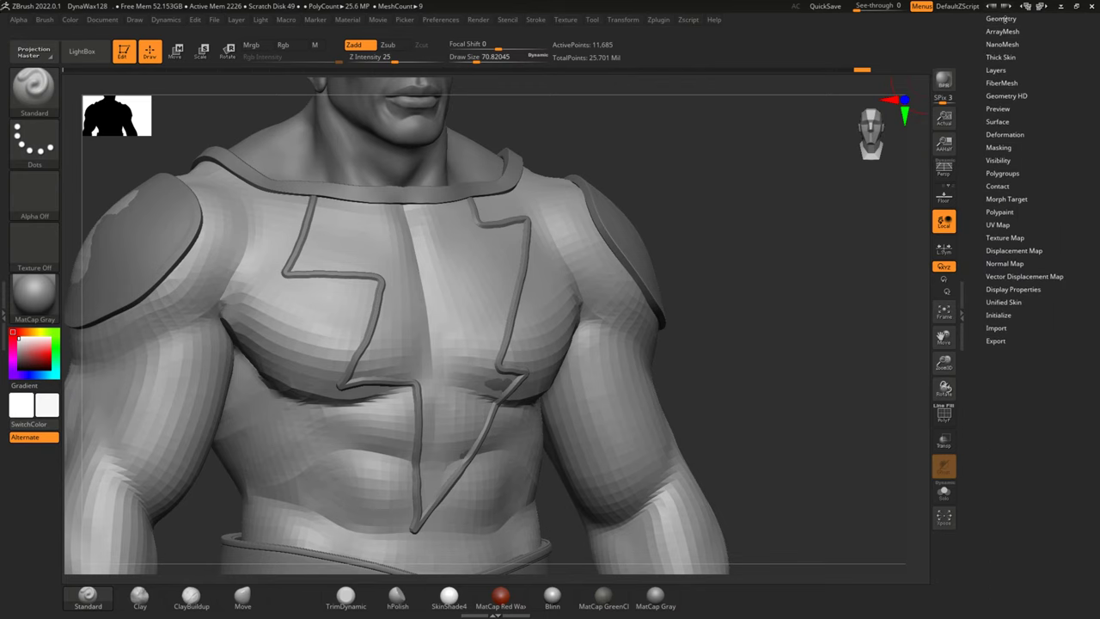
scroll(1001, 51, up, 2)
click(999, 55)
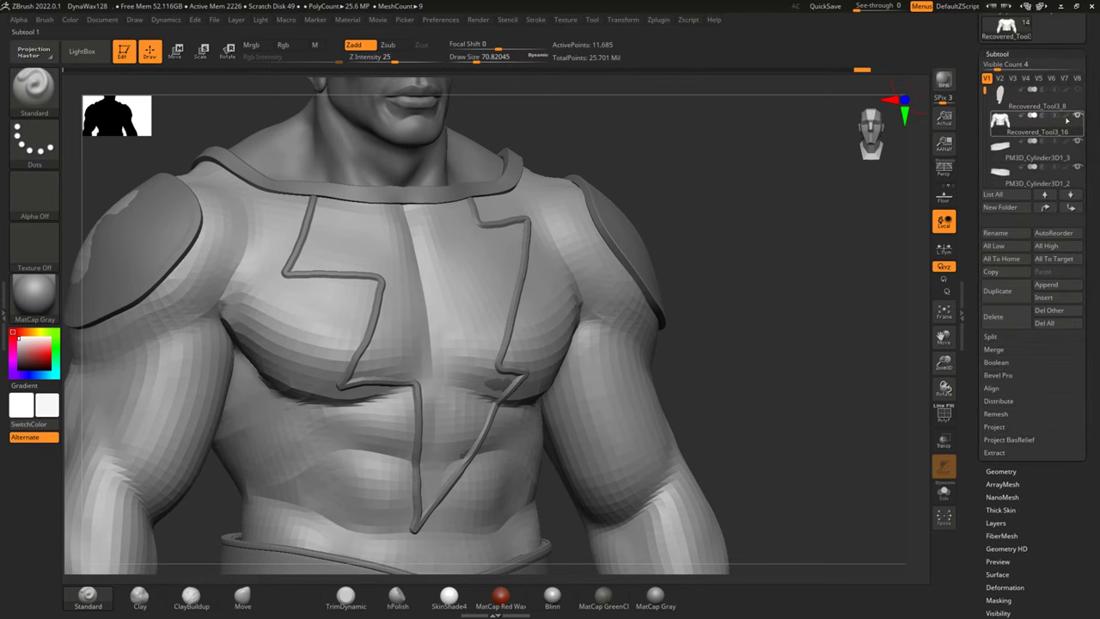
click(1001, 471)
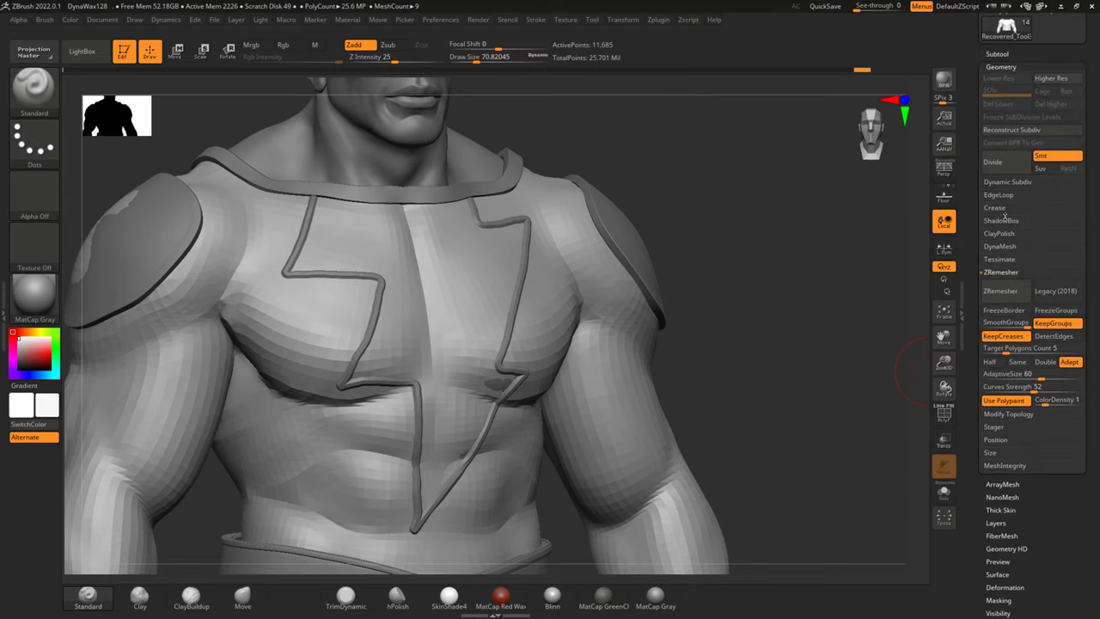
click(1008, 182)
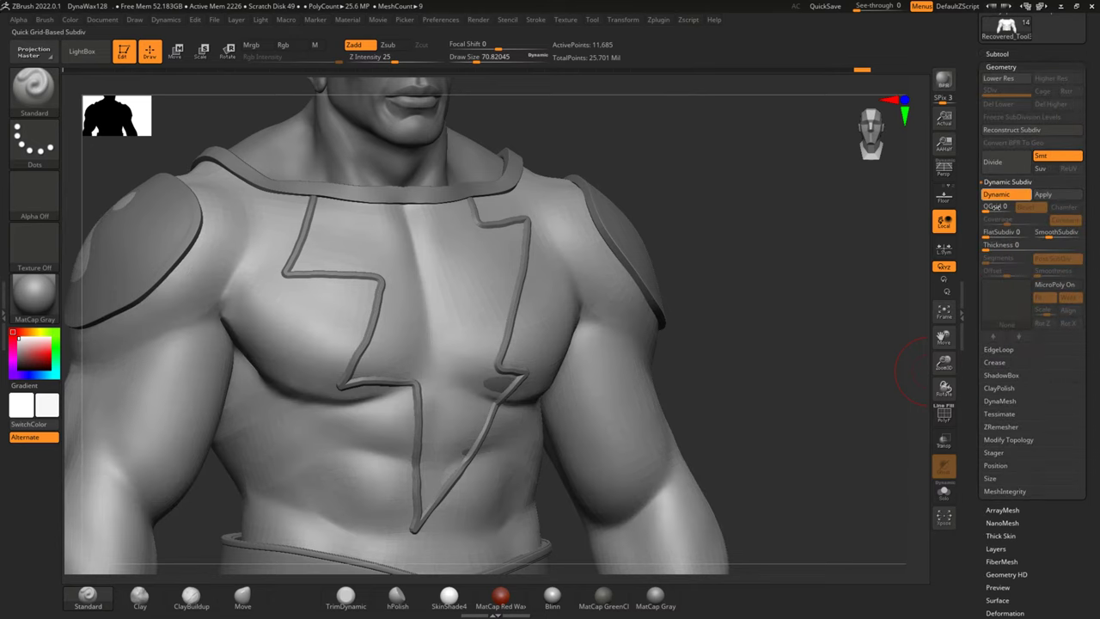
shift+drag(823, 365, 827, 361)
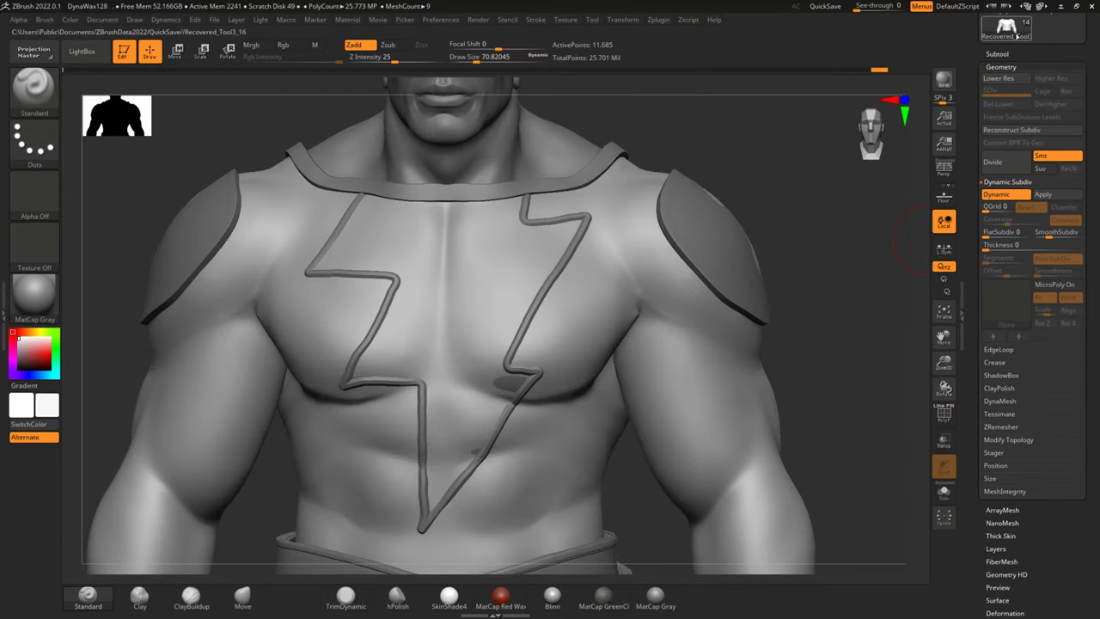
click(987, 195)
click(997, 53)
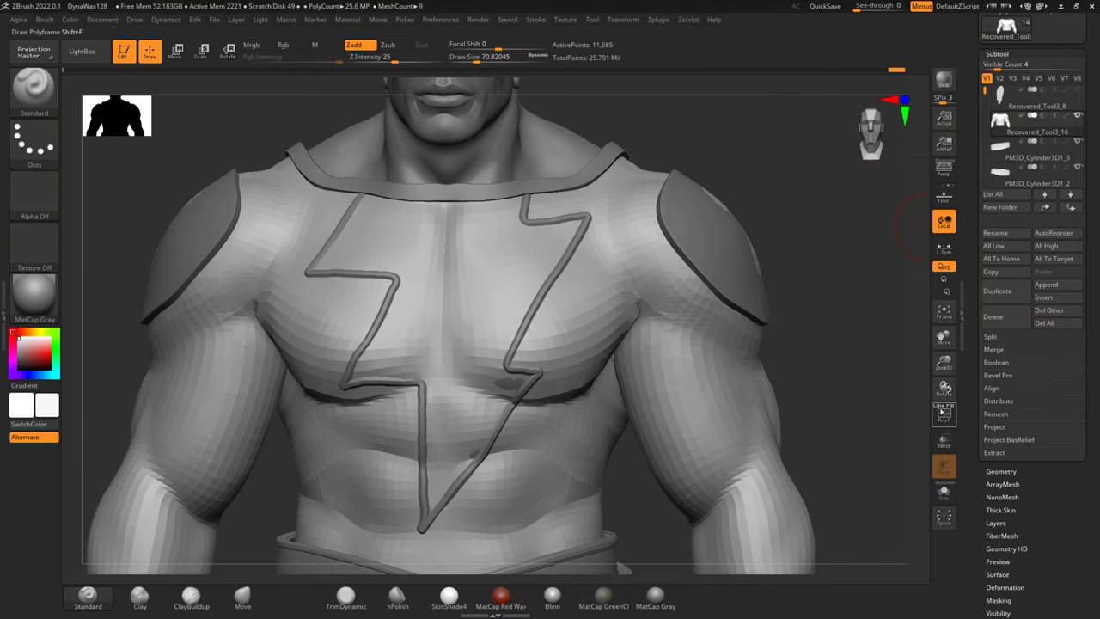
Show polygroup colours with wireframe and scrub back and forth through the undo history.
click(944, 414)
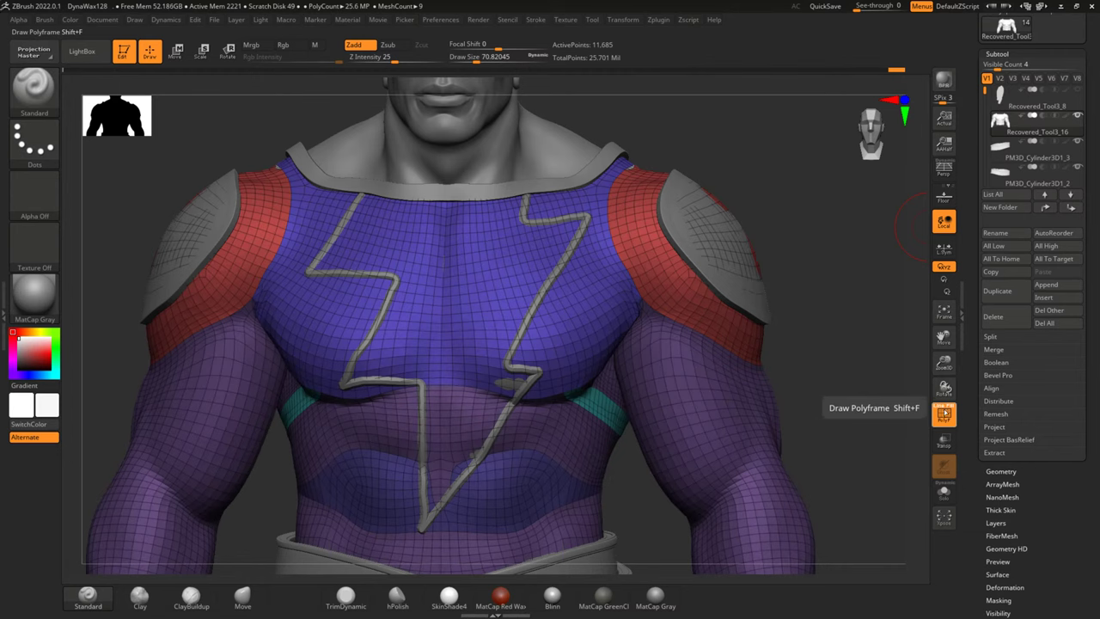
key(ctrl)
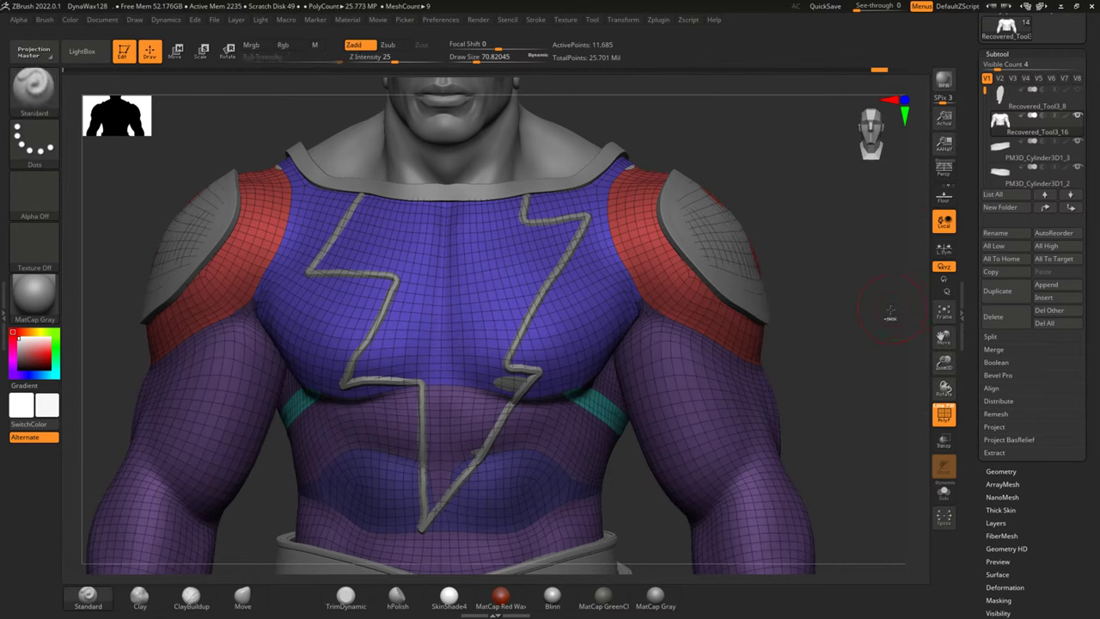
key(ctrl)
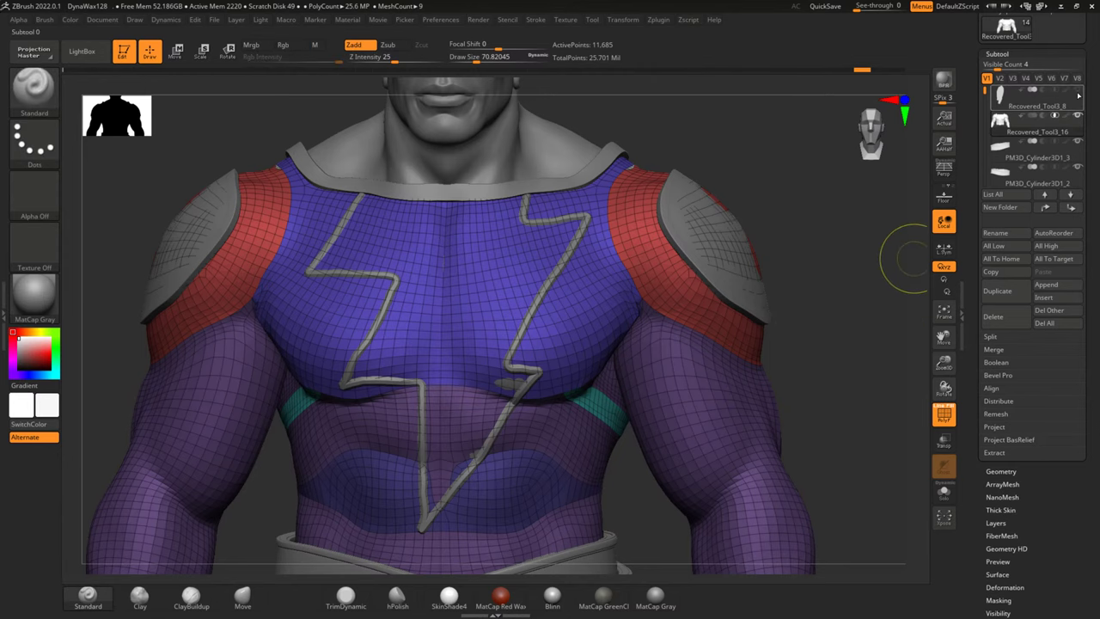
key(ctrl)
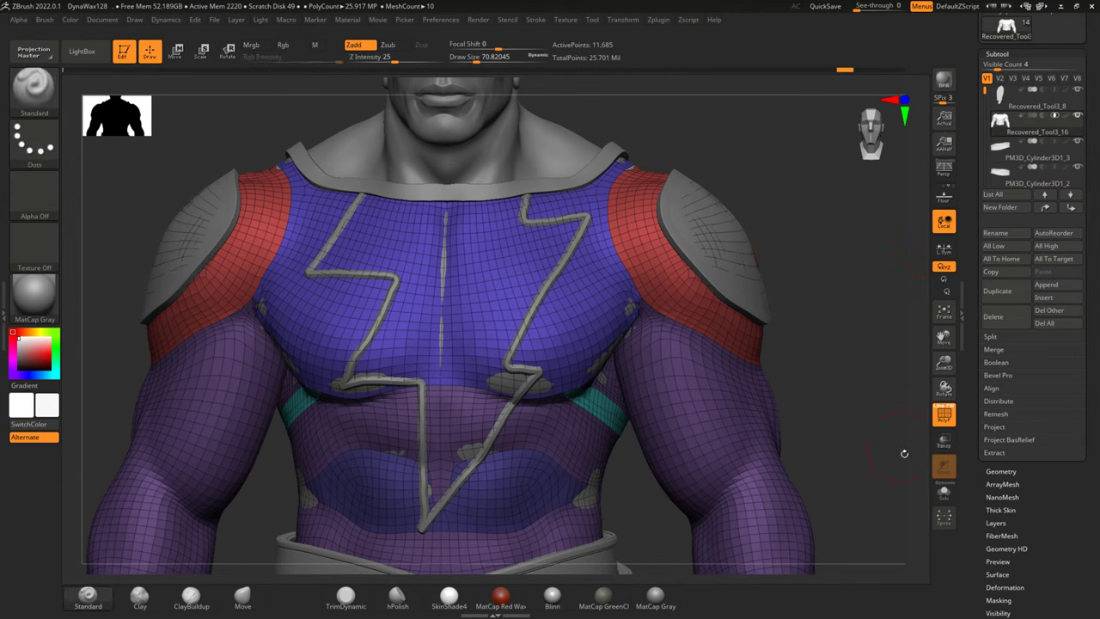
drag(858, 69, 879, 70)
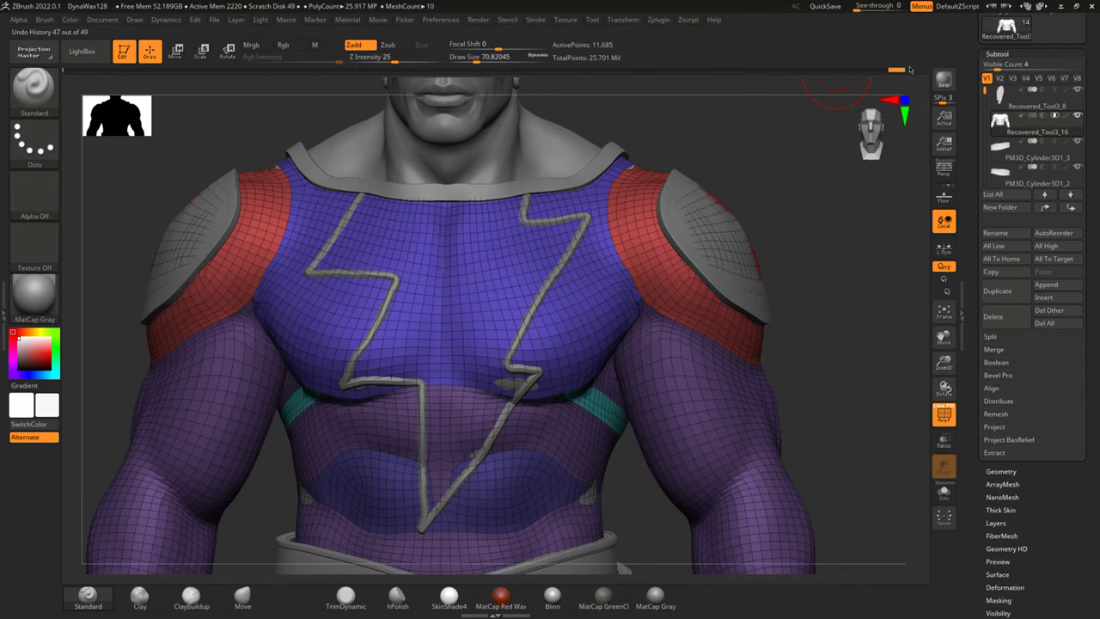
drag(869, 71, 866, 71)
Toggle Solo off and on, then duplicate the costume subtool as Recovered_Tool3_17.
ctrl+shift+click(1078, 141)
ctrl+shift+click(1079, 141)
shift+drag(813, 223, 844, 215)
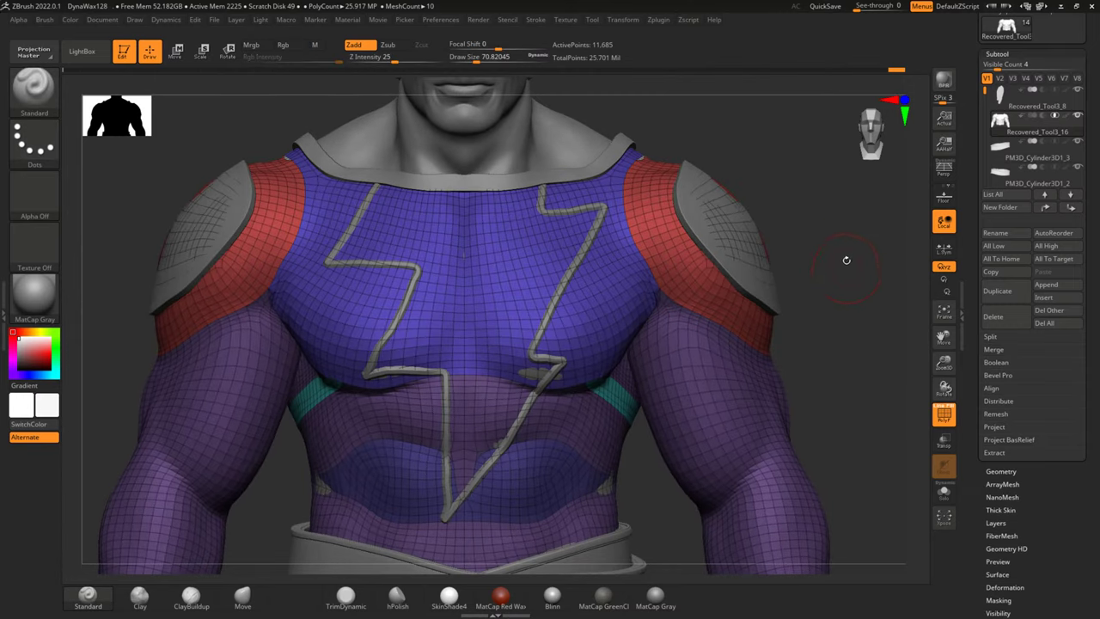
drag(846, 260, 881, 278)
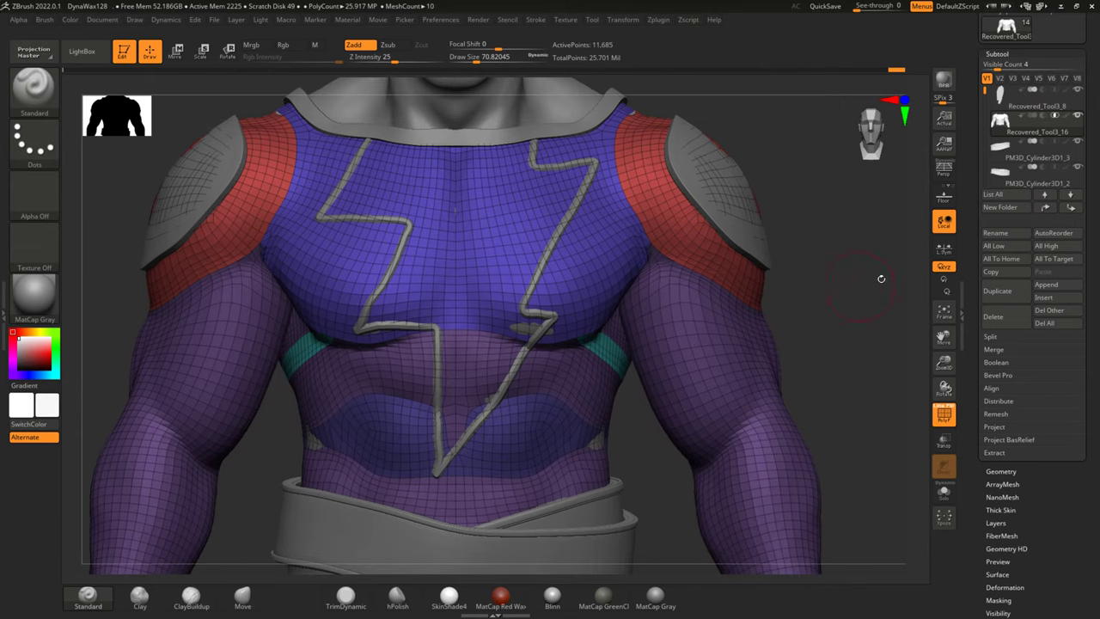
click(998, 291)
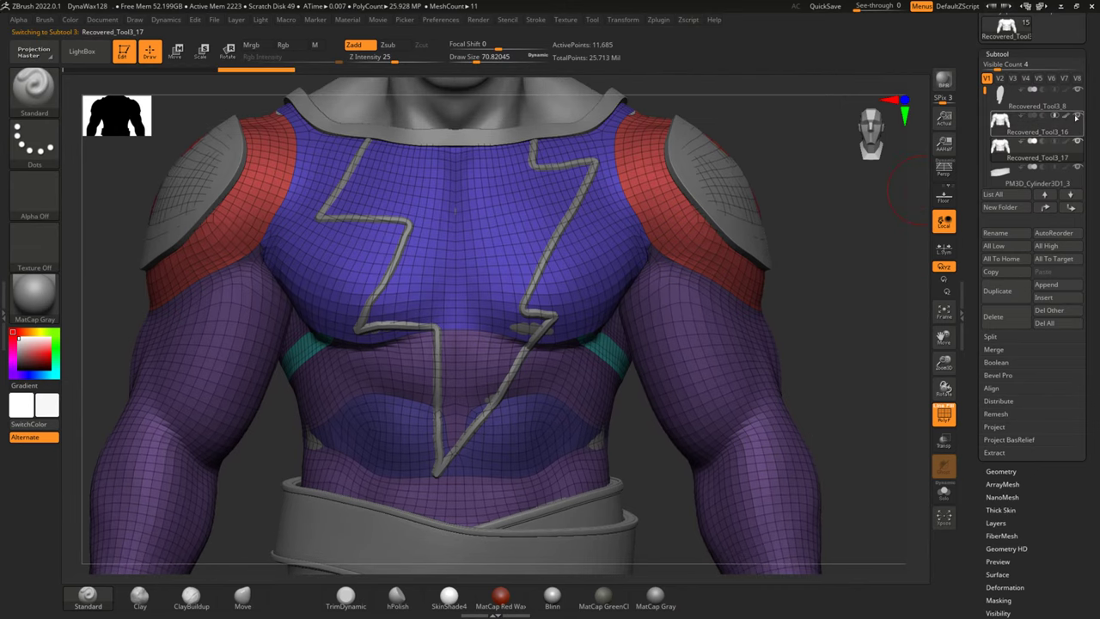
Isolate the blue chest polygroup and lasso-mask the inside of the lightning-bolt outline.
ctrl+shift+click(507, 237)
mouse_move(856, 322)
mouse_down()
mouse_move(833, 318)
mouse_move(869, 310)
mouse_up()
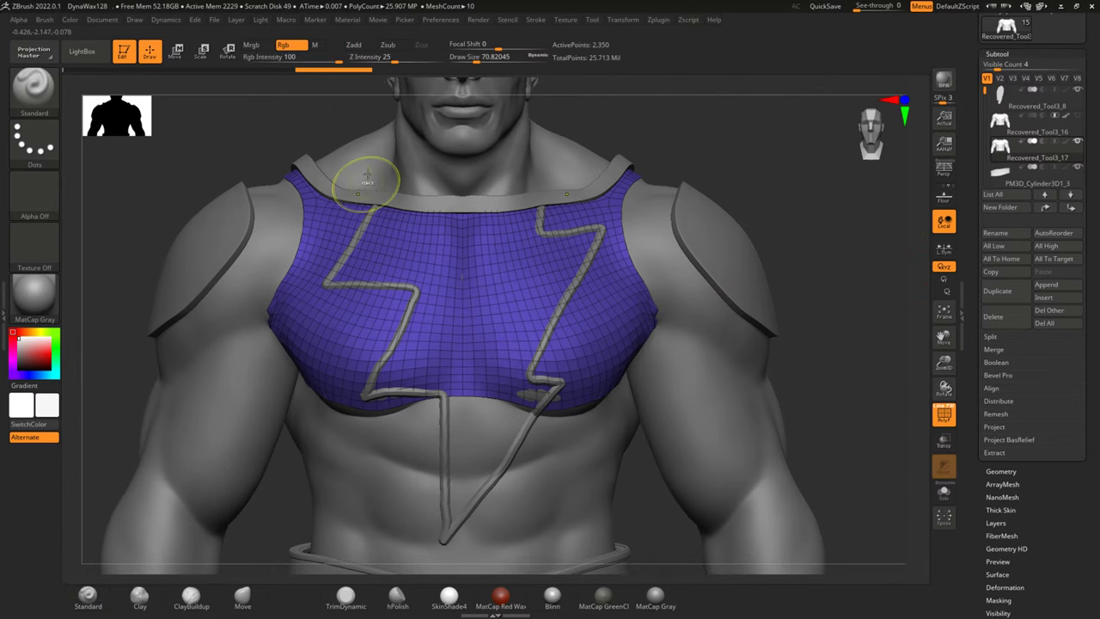
key(ctrl)
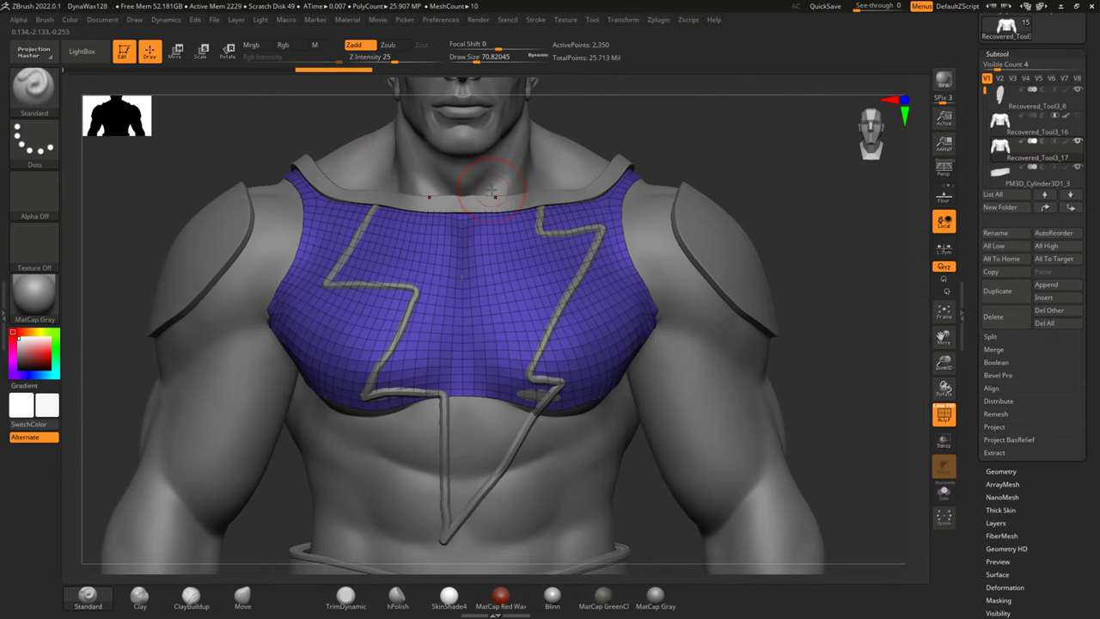
key(ctrl)
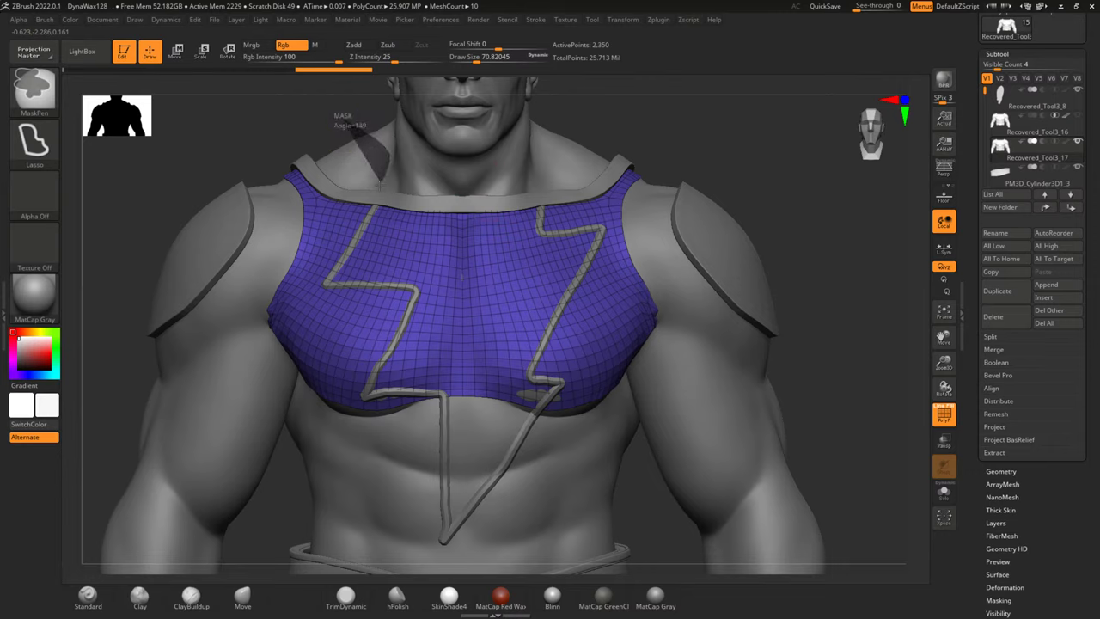
mouse_move(341, 266)
ctrl+mouse_down()
mouse_move(327, 275)
mouse_move(406, 283)
mouse_move(361, 395)
mouse_move(440, 394)
ctrl+mouse_up()
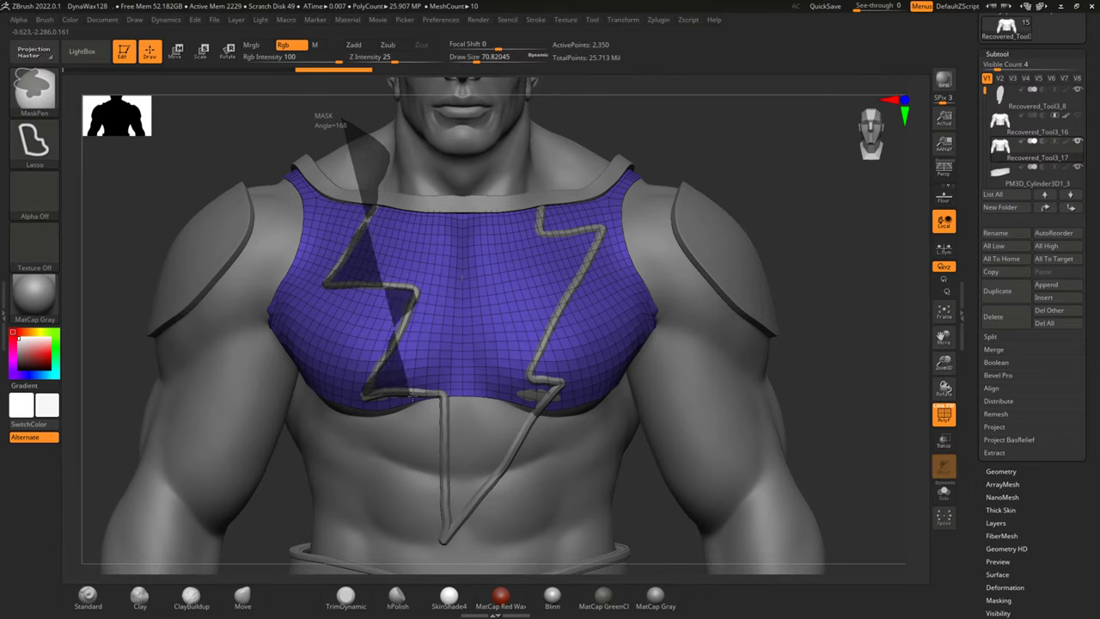
mouse_move(446, 395)
ctrl+mouse_down()
mouse_move(560, 389)
mouse_move(537, 359)
mouse_move(583, 268)
mouse_move(582, 229)
ctrl+mouse_up()
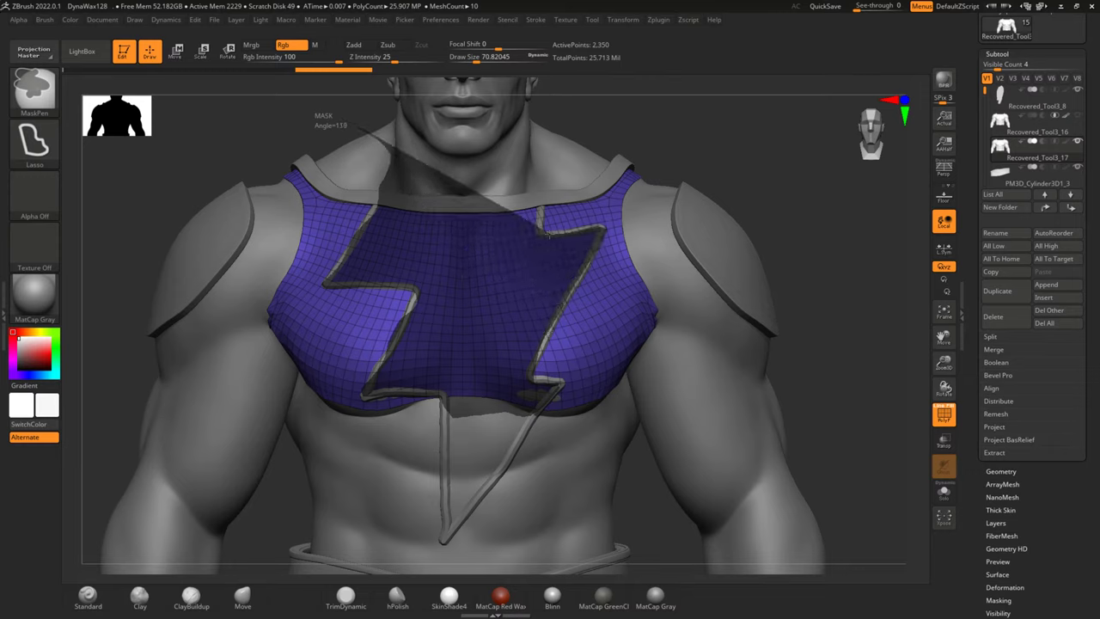
ctrl+drag(581, 229, 560, 127)
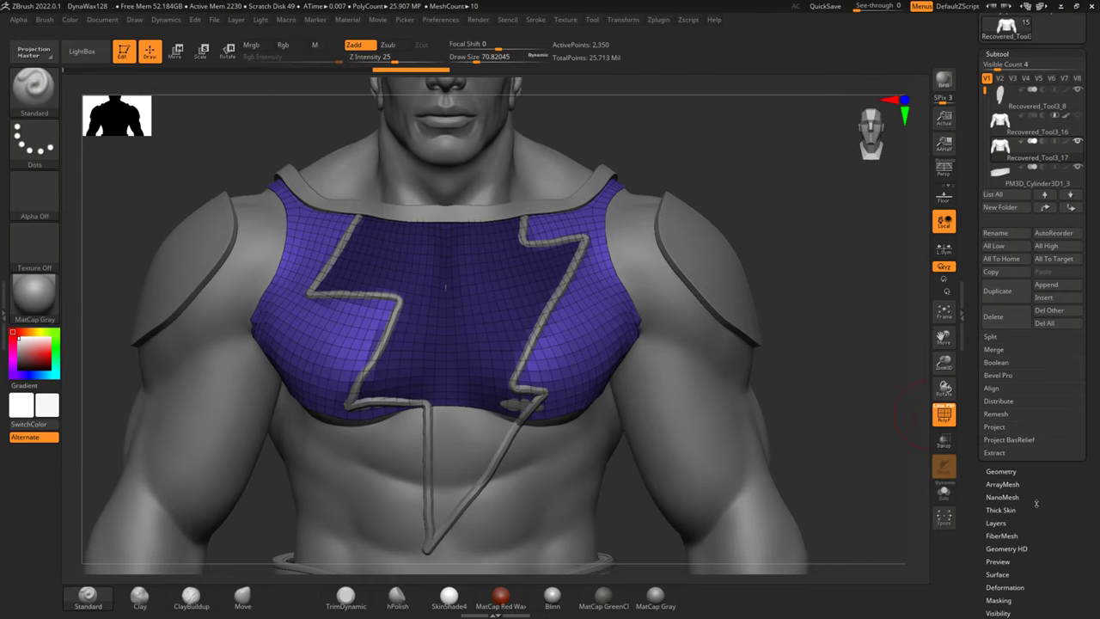
Use HidePt and invert visibility so the lightning-bolt interior is hidden.
scroll(1035, 419, down, 3)
scroll(1035, 419, down, 3)
scroll(1031, 378, down, 5)
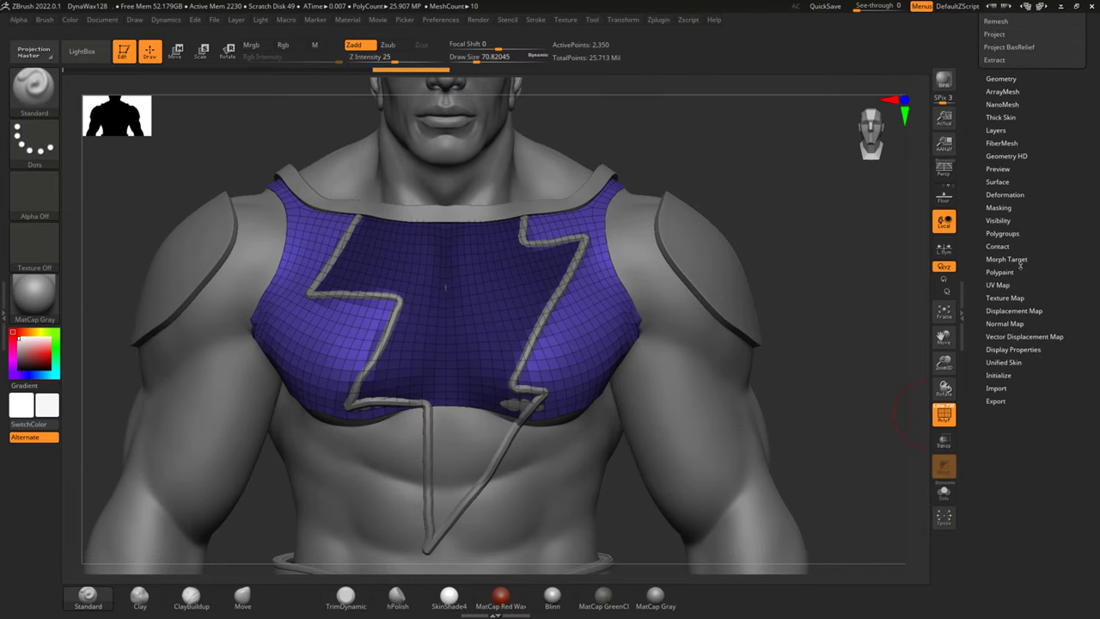
click(999, 220)
click(992, 186)
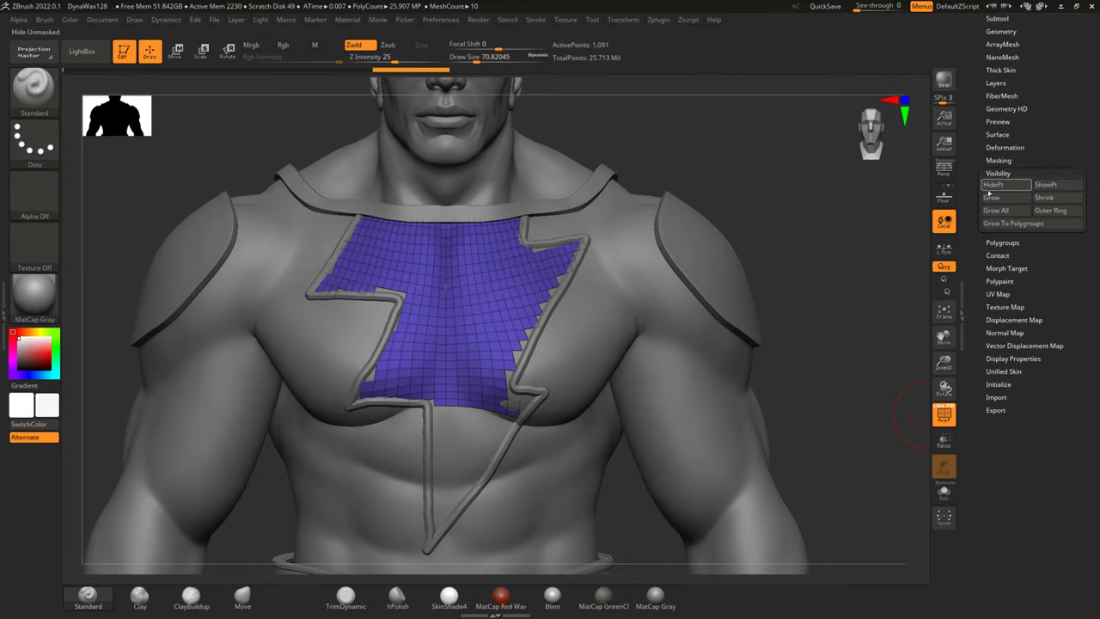
ctrl+shift+drag(838, 239, 847, 246)
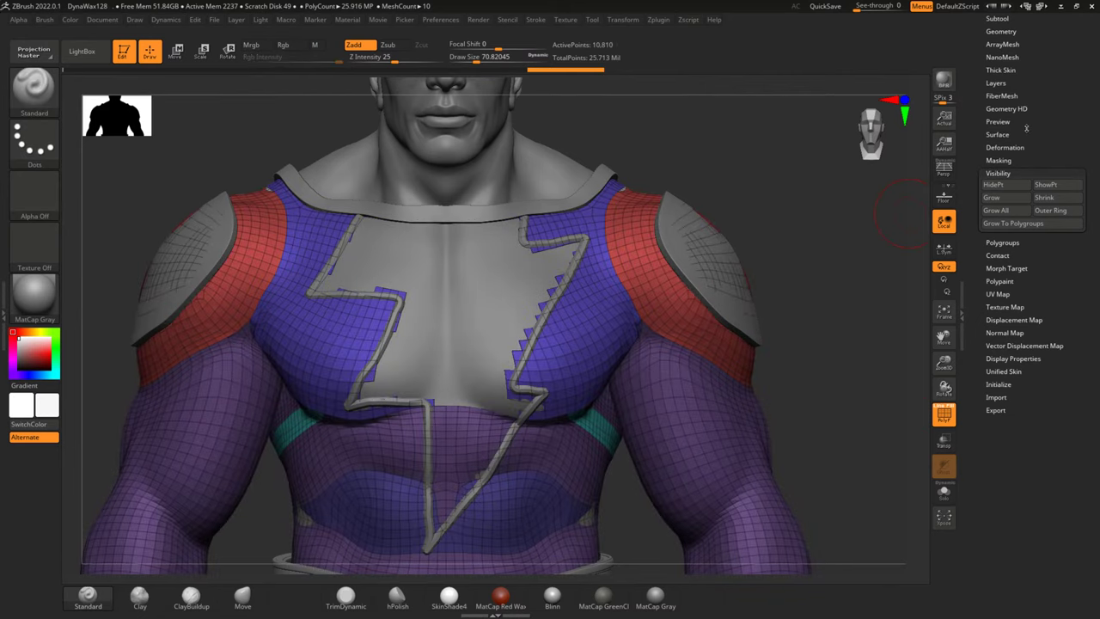
scroll(1052, 110, up, 5)
Open the Modify Topology options under Geometry.
click(997, 208)
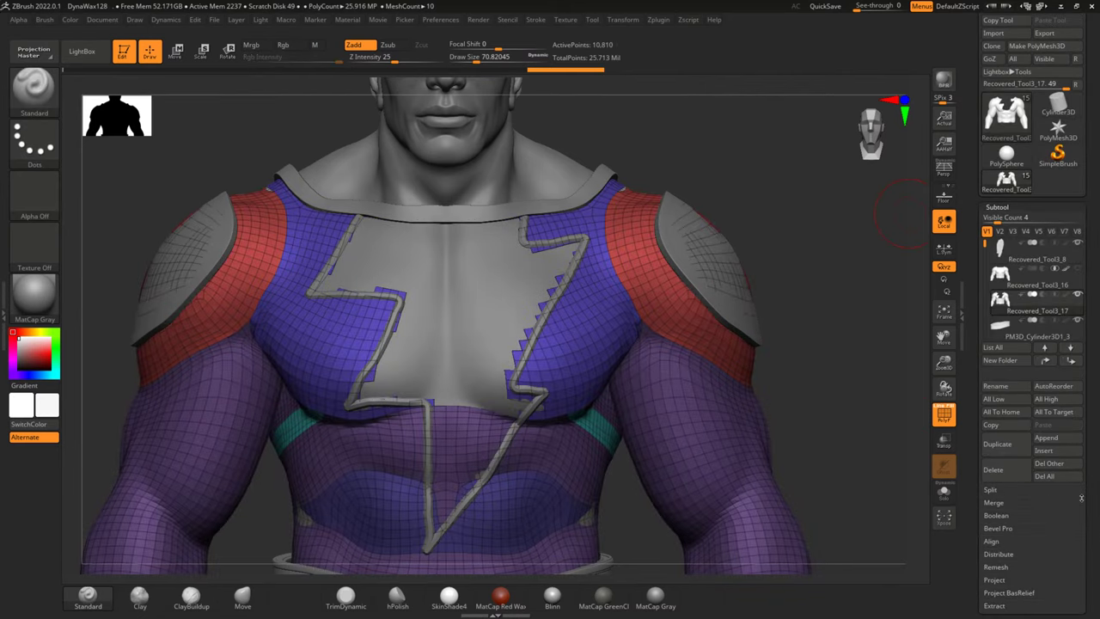
click(993, 502)
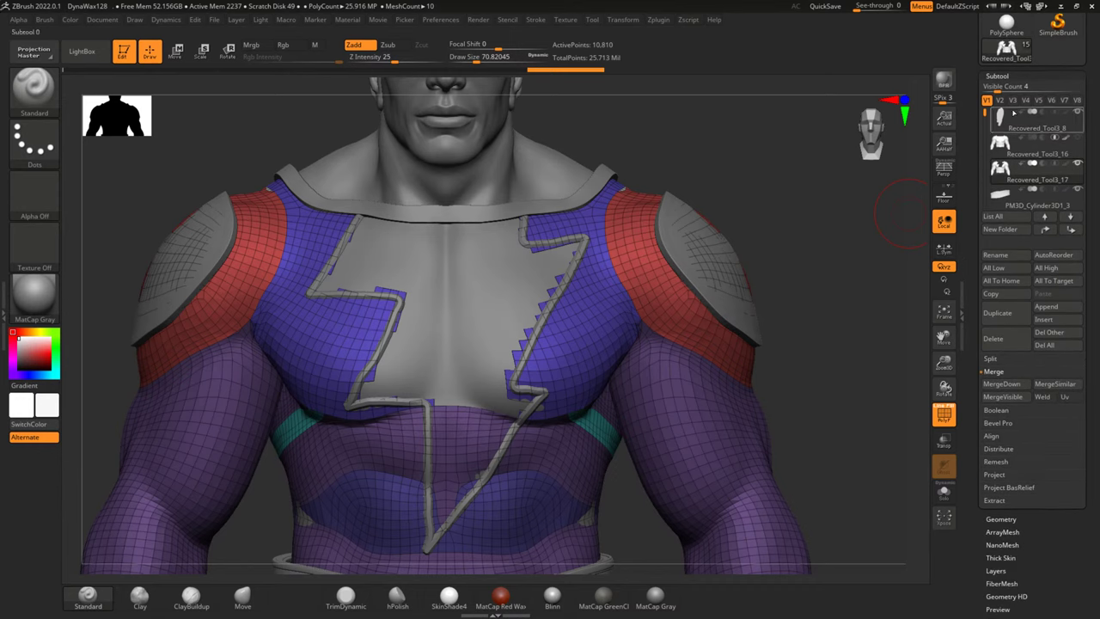
click(997, 77)
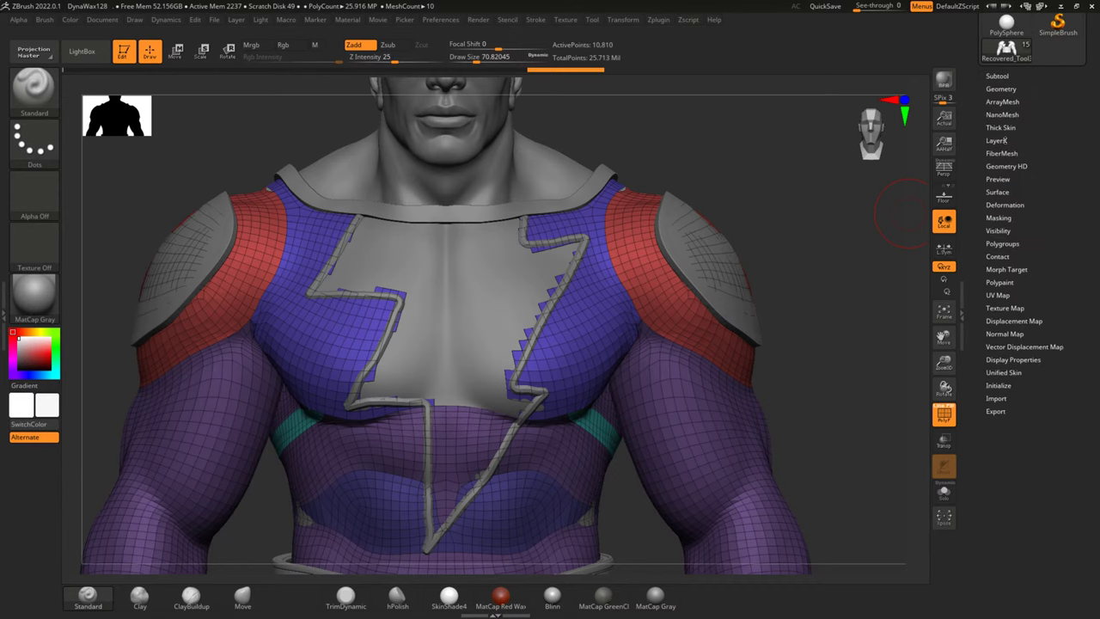
click(1001, 89)
click(1009, 461)
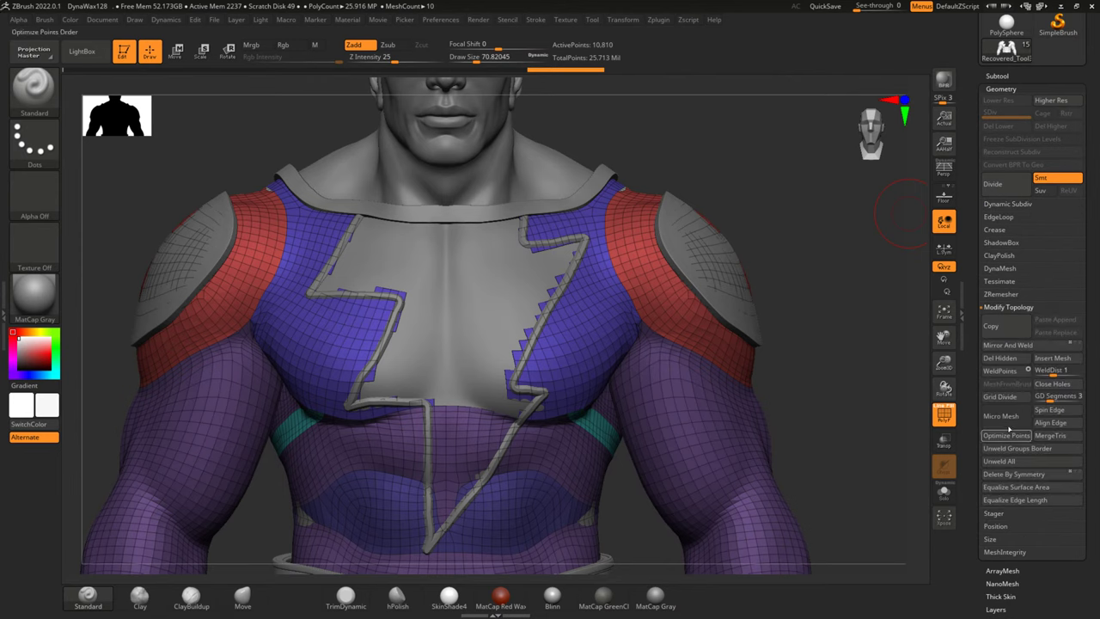
Isolate the purple chest polygroup and delete the hidden geometry.
ctrl+shift+click(602, 319)
click(1000, 357)
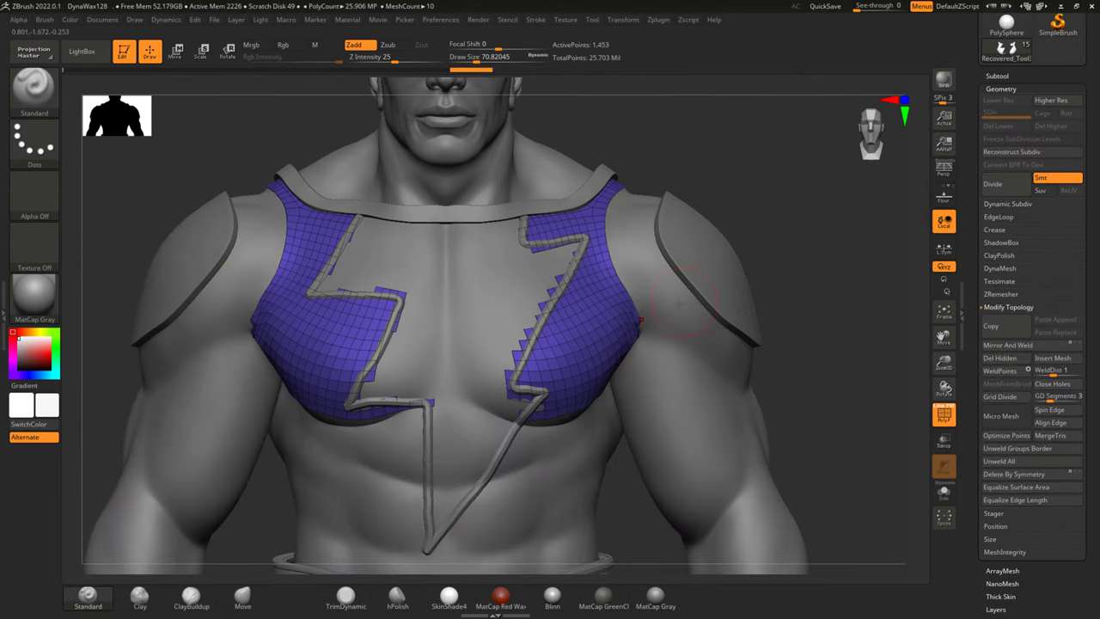
drag(845, 241, 827, 270)
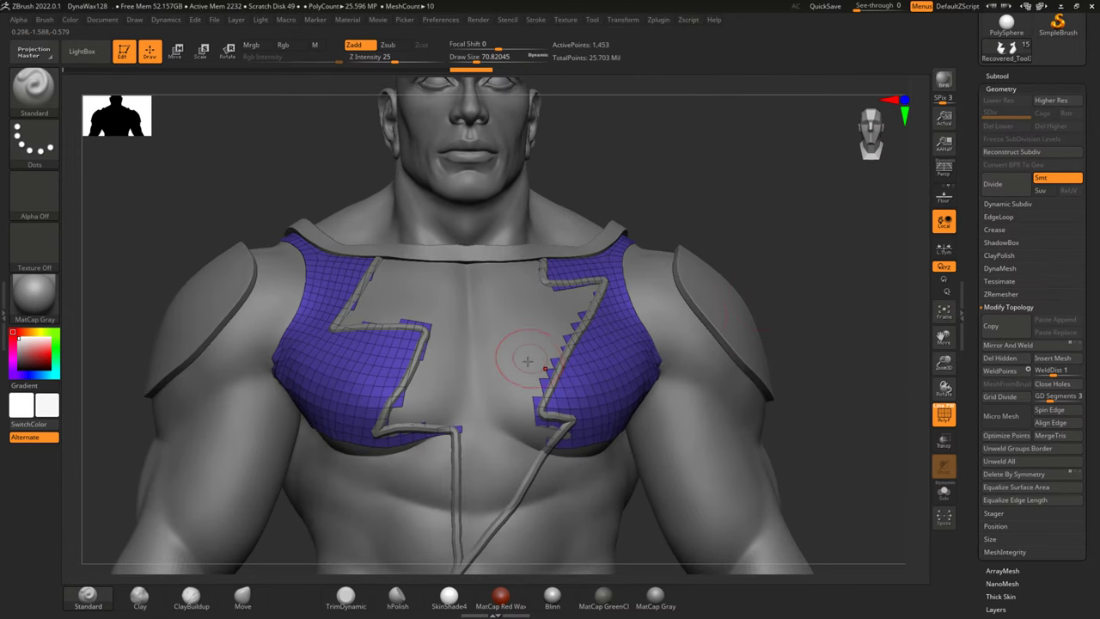
scroll(527, 361, up, 2)
scroll(527, 361, up, 3)
scroll(527, 361, up, 3)
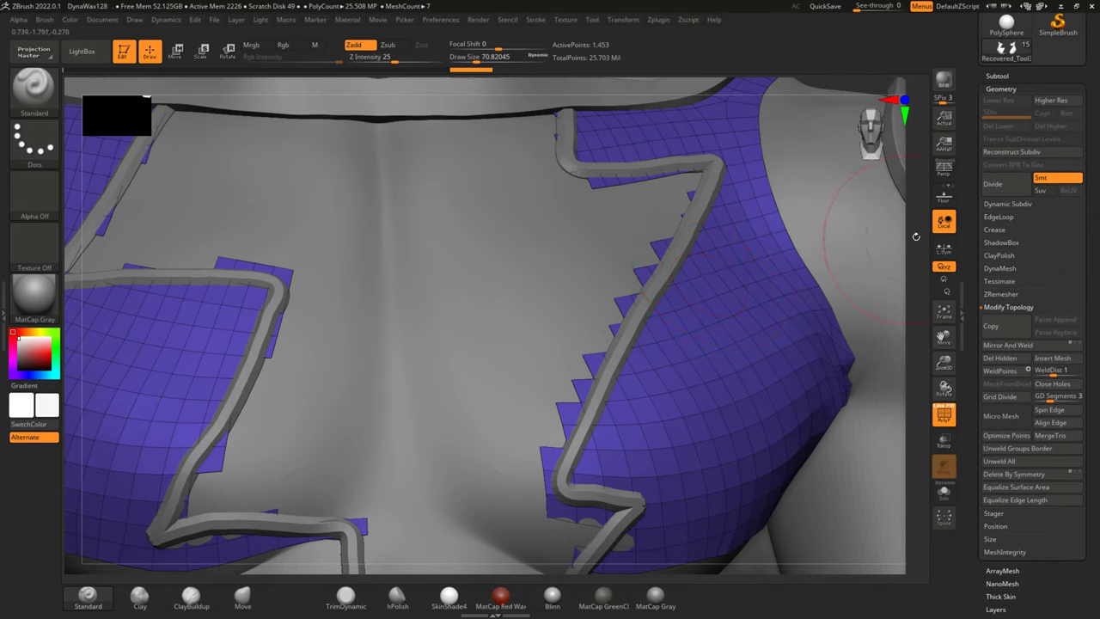
Reduce the brush draw size to about 3.11 and open the Brush palette.
key(space)
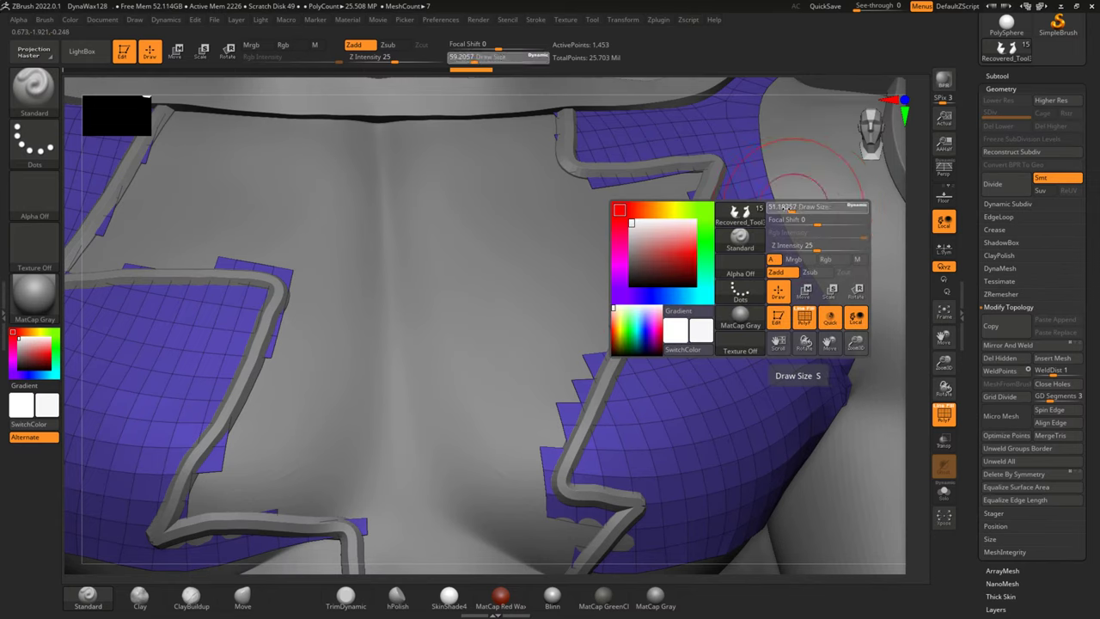
drag(805, 208, 770, 208)
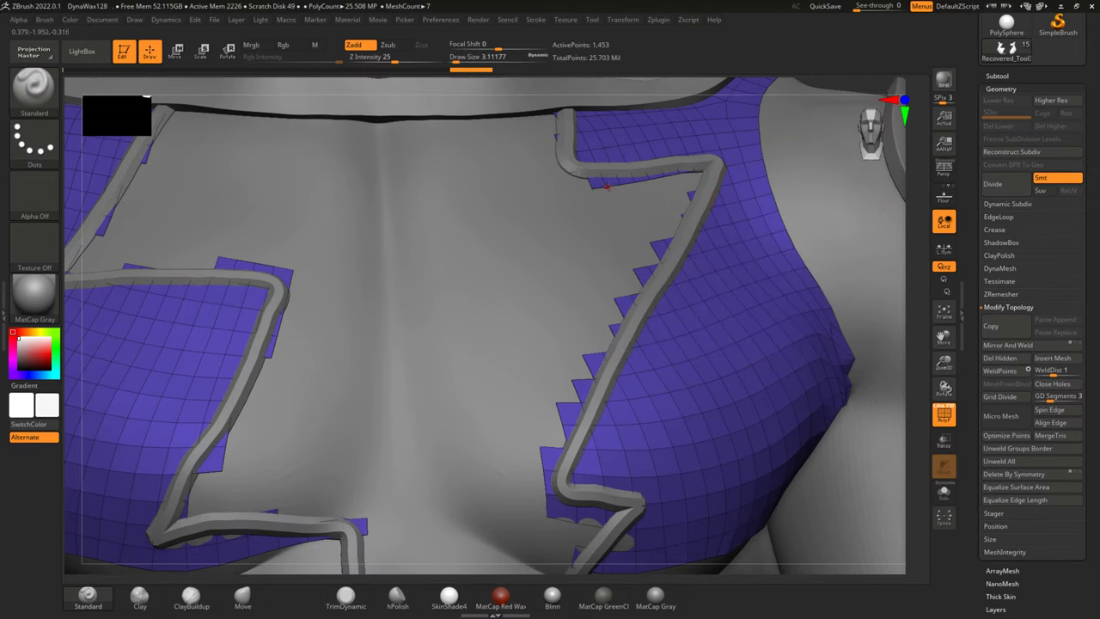
click(57, 104)
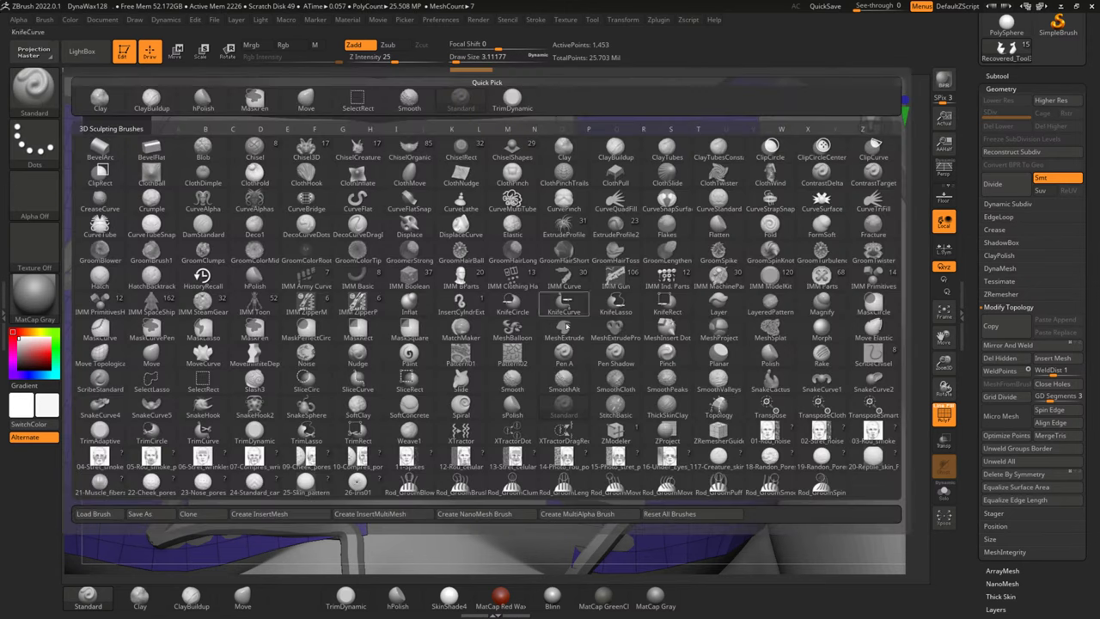
Select ZModeler and set both its edge and polygon actions to Delete.
click(606, 411)
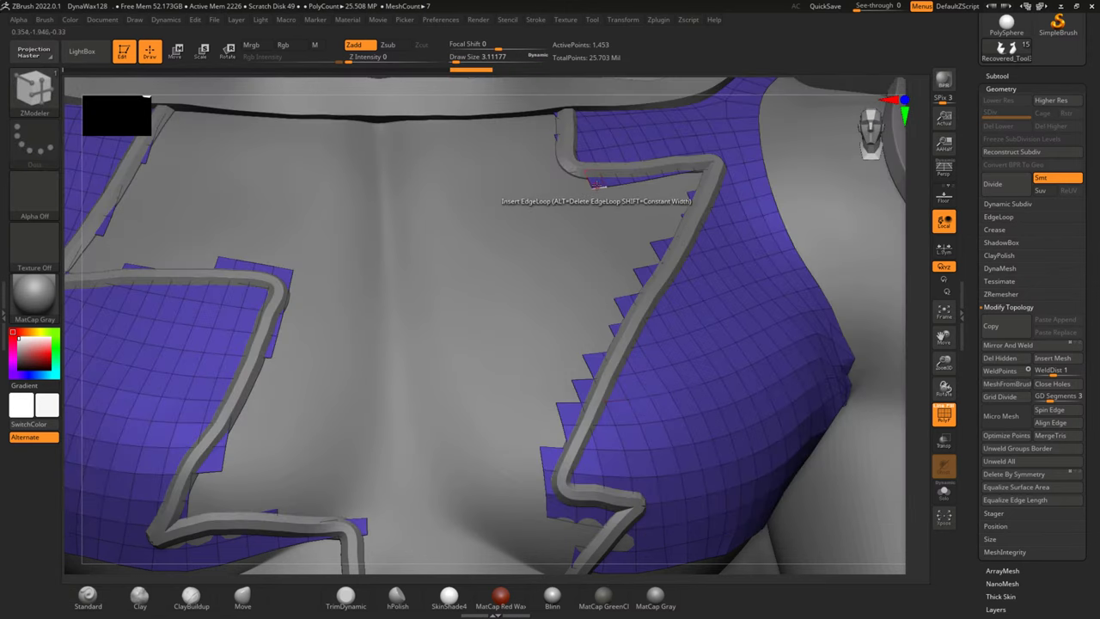
key(space)
click(481, 271)
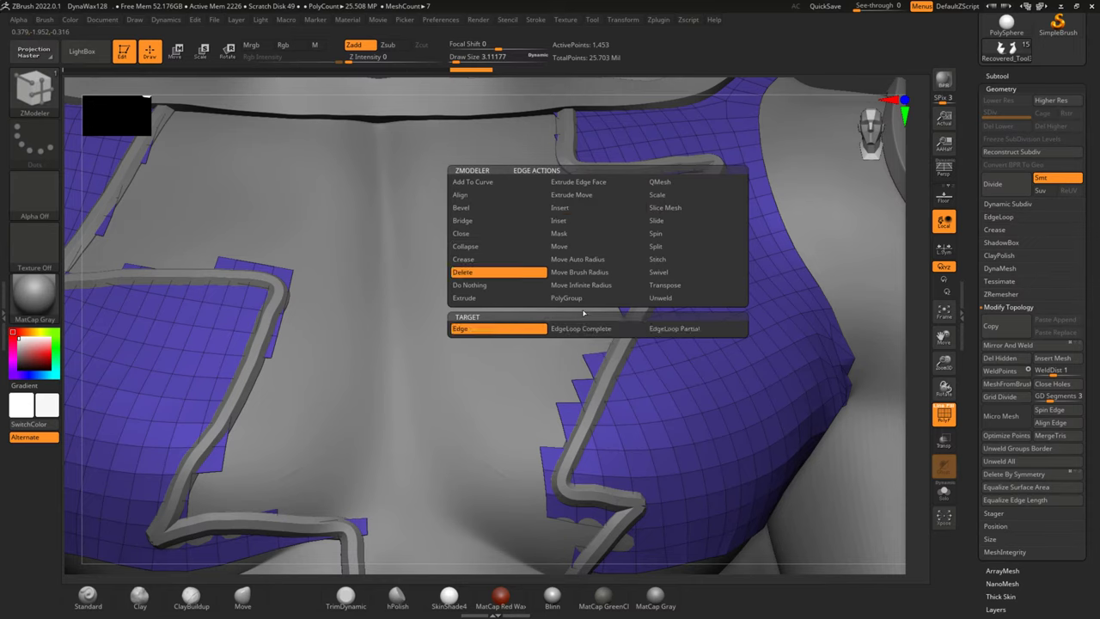
key(space)
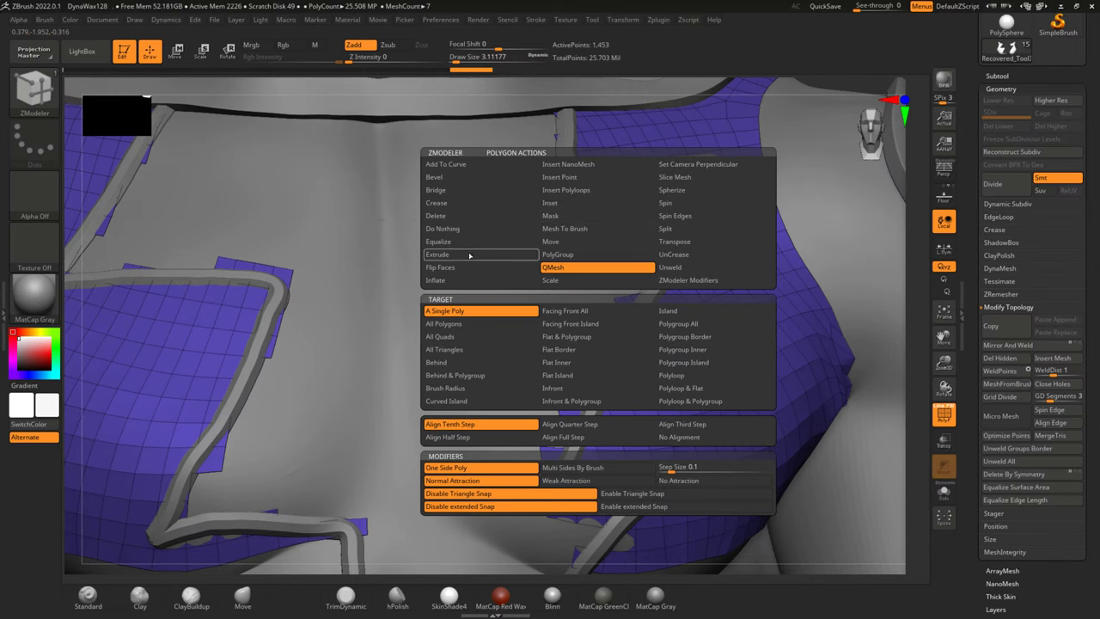
click(474, 216)
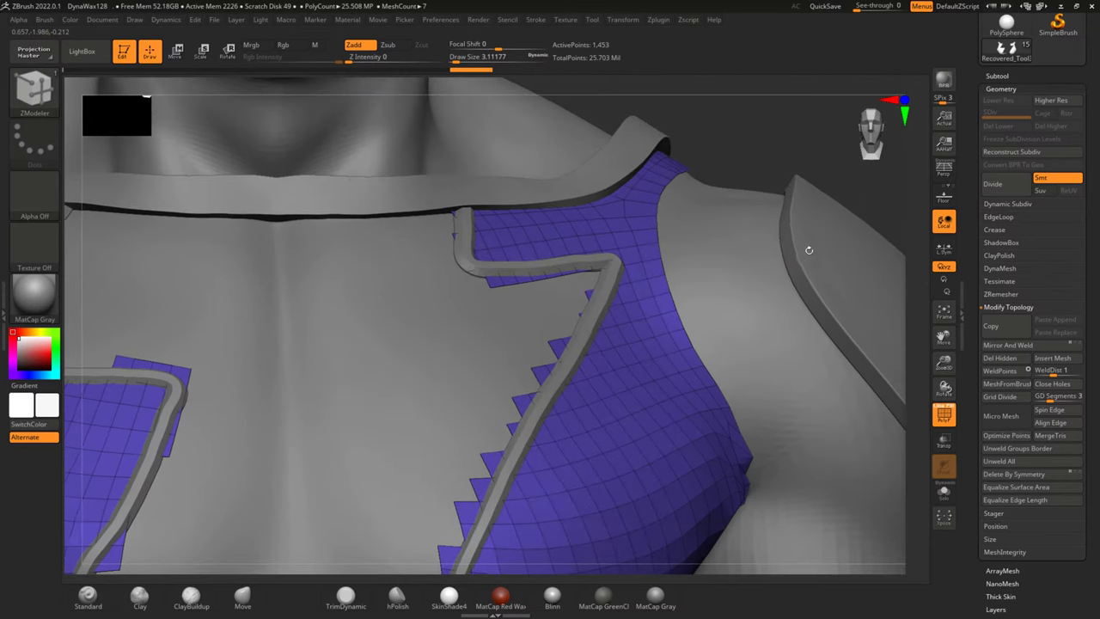
Delete the thin strip and stray edges under the collar band and panel border.
drag(916, 150, 464, 317)
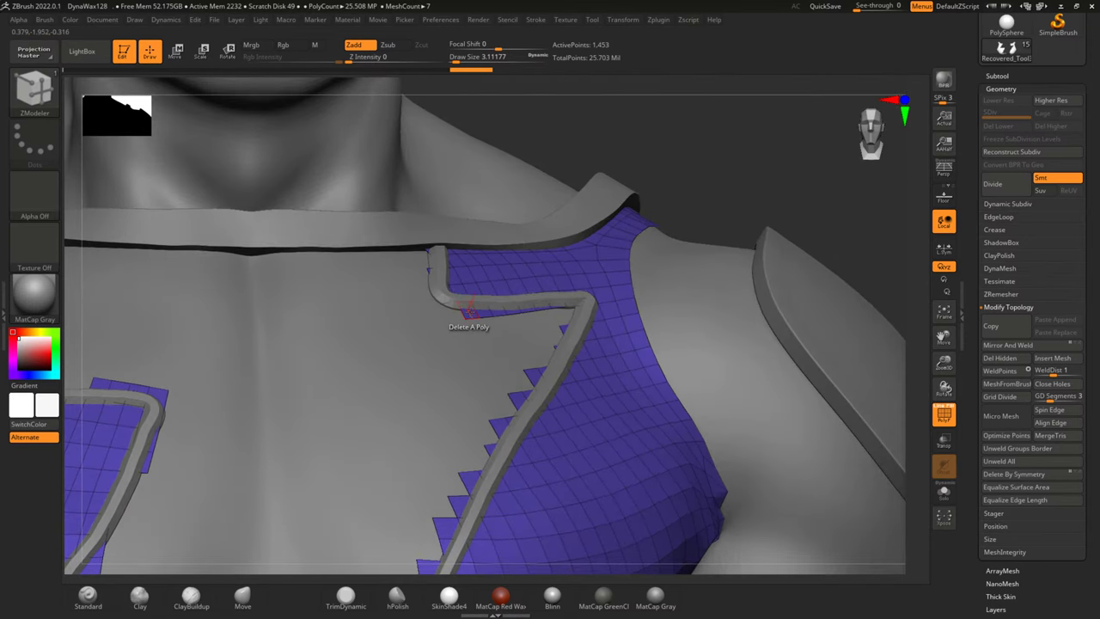
click(513, 307)
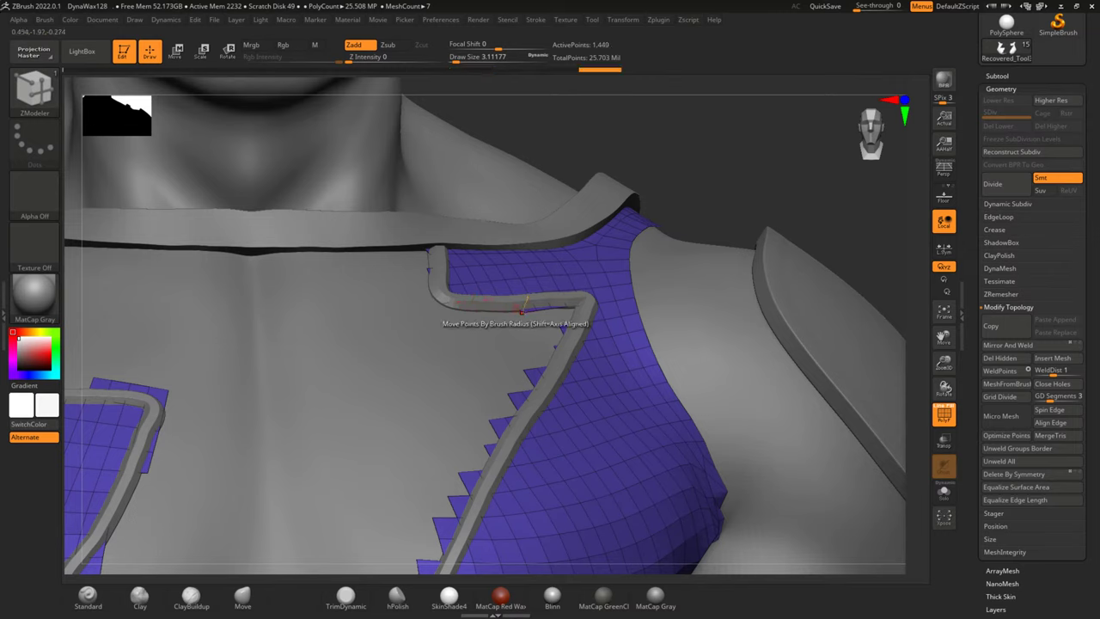
click(547, 306)
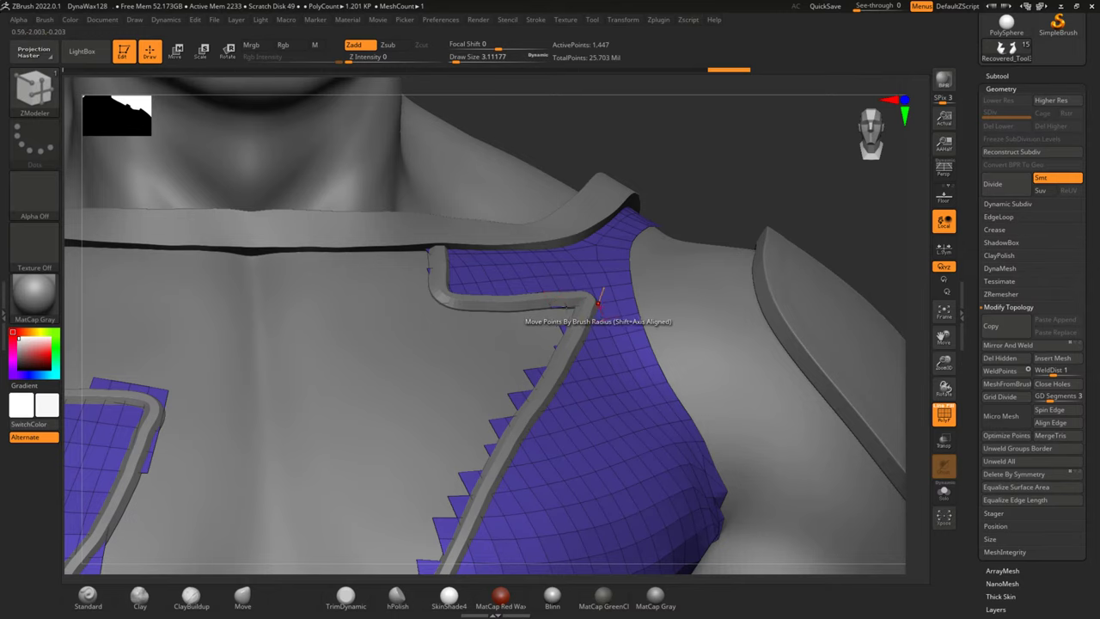
click(562, 307)
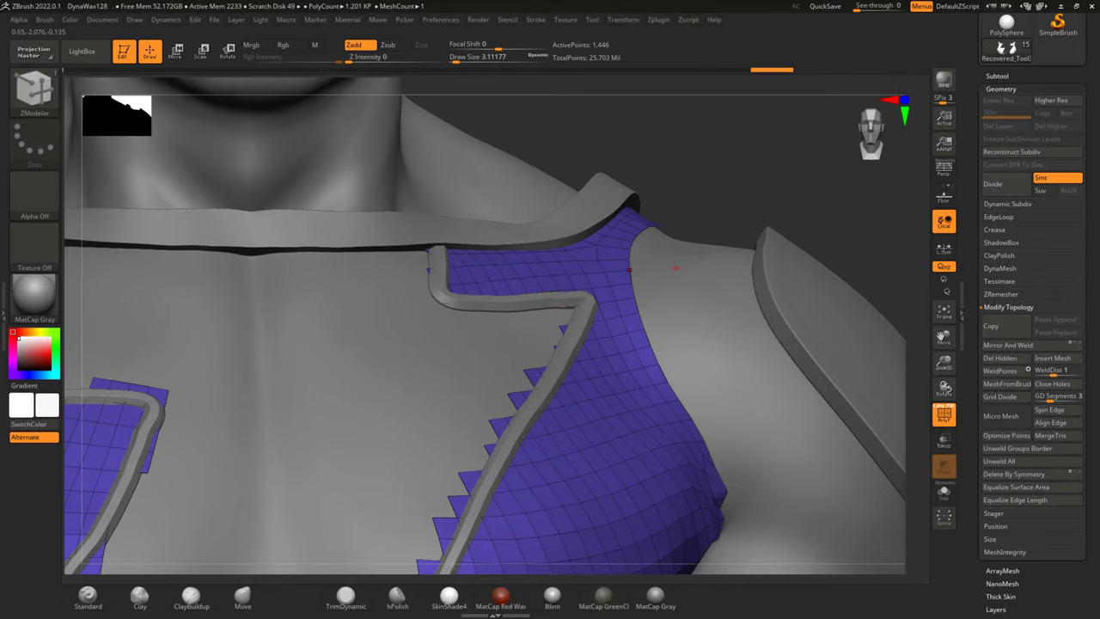
drag(762, 178, 556, 319)
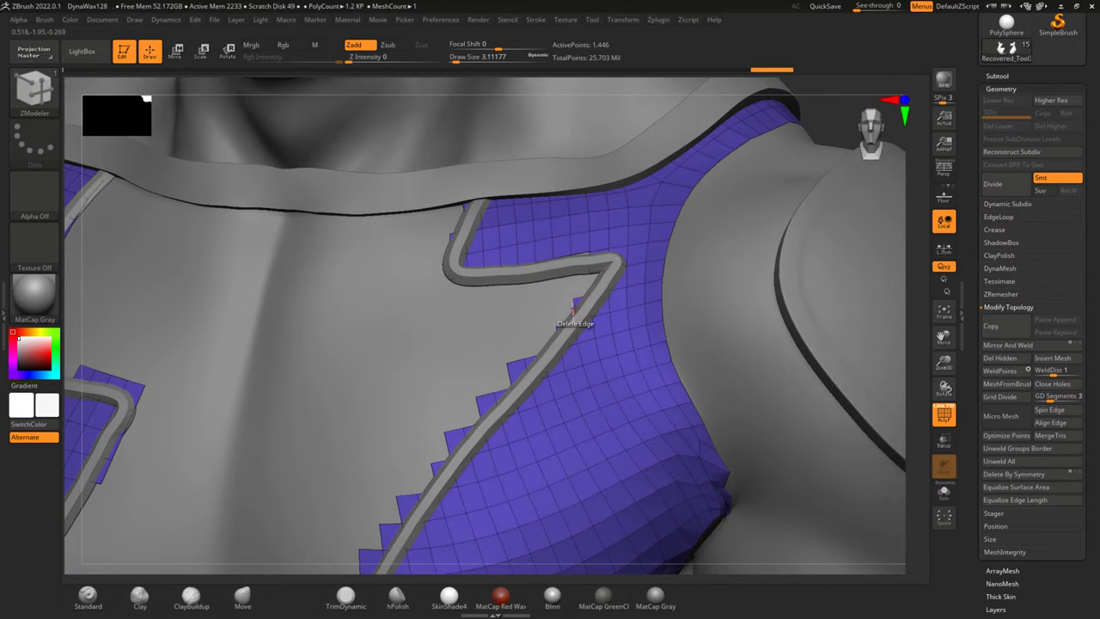
click(579, 302)
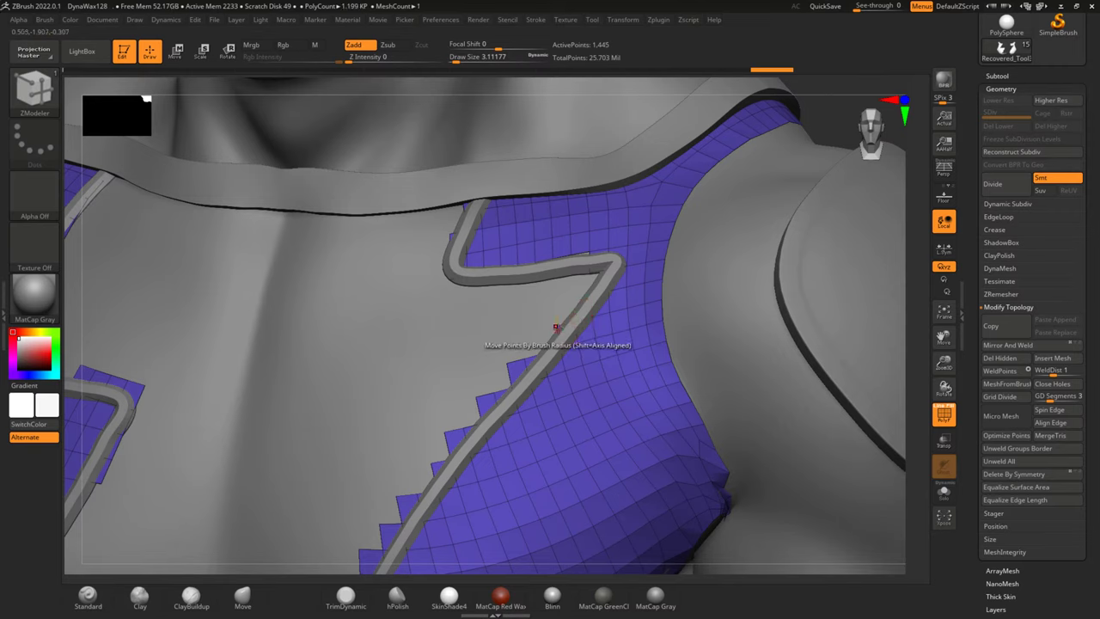
Delete the four stepped polygon patches running down the lightning-bolt edge.
click(515, 371)
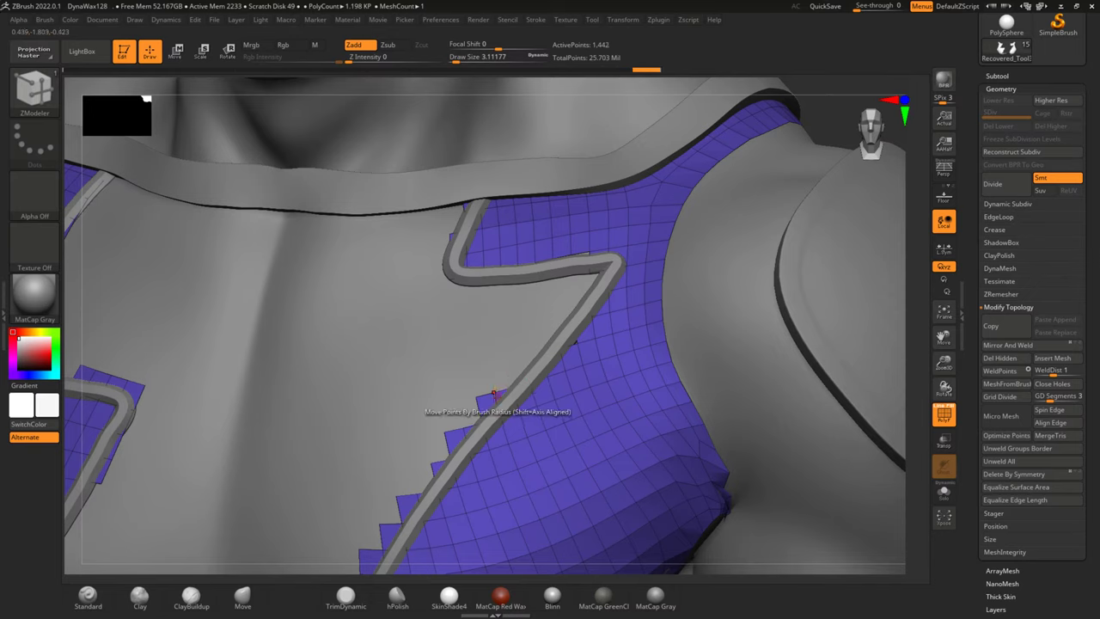
click(498, 400)
click(461, 433)
click(436, 468)
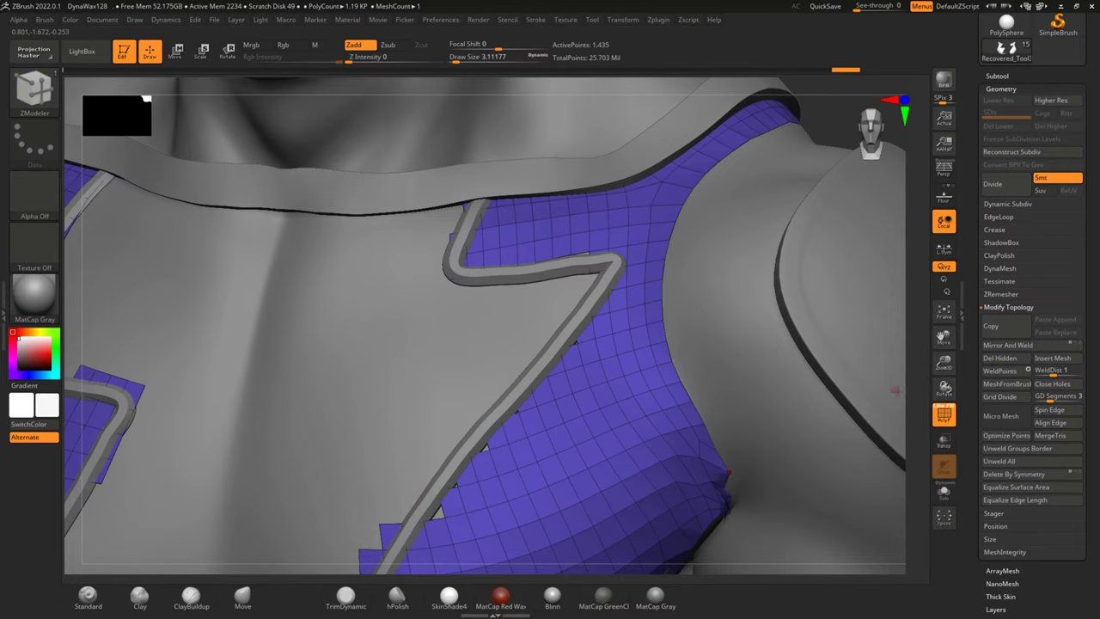
Clear the stray polygons along the lower panel edge, leaving 1,424 points.
drag(914, 378, 913, 284)
key(ctrl+z)
click(398, 311)
click(378, 365)
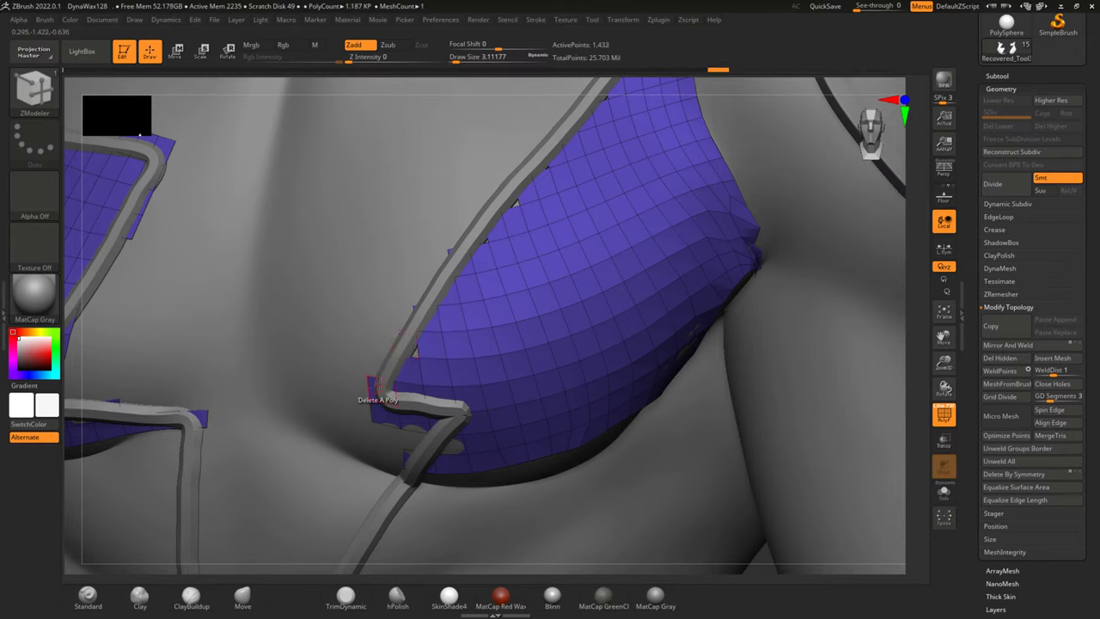
click(380, 412)
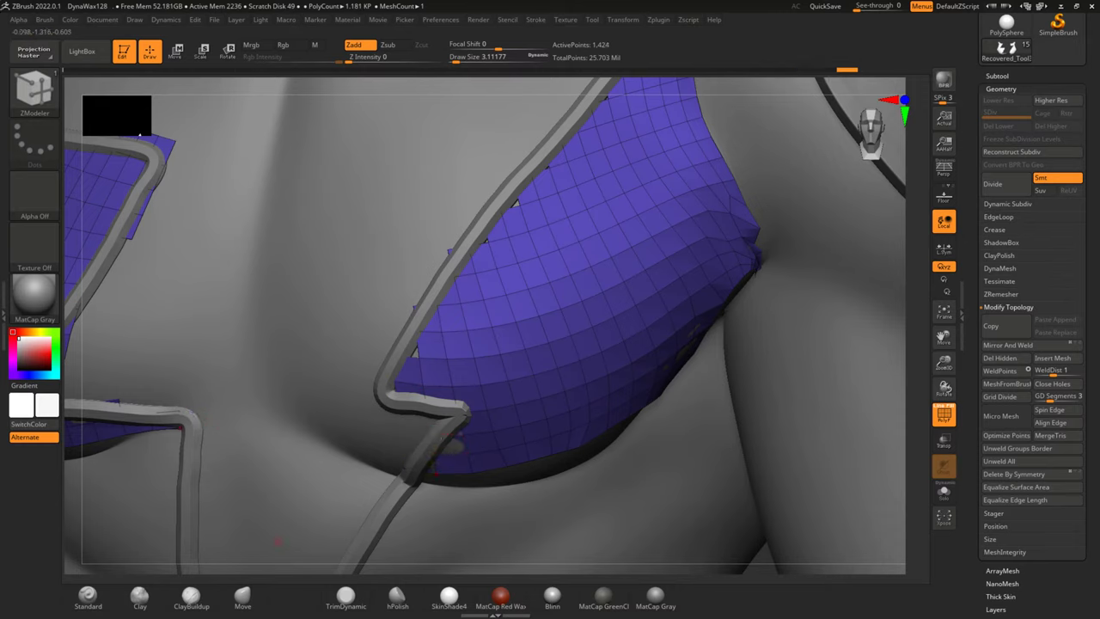
drag(67, 494, 511, 447)
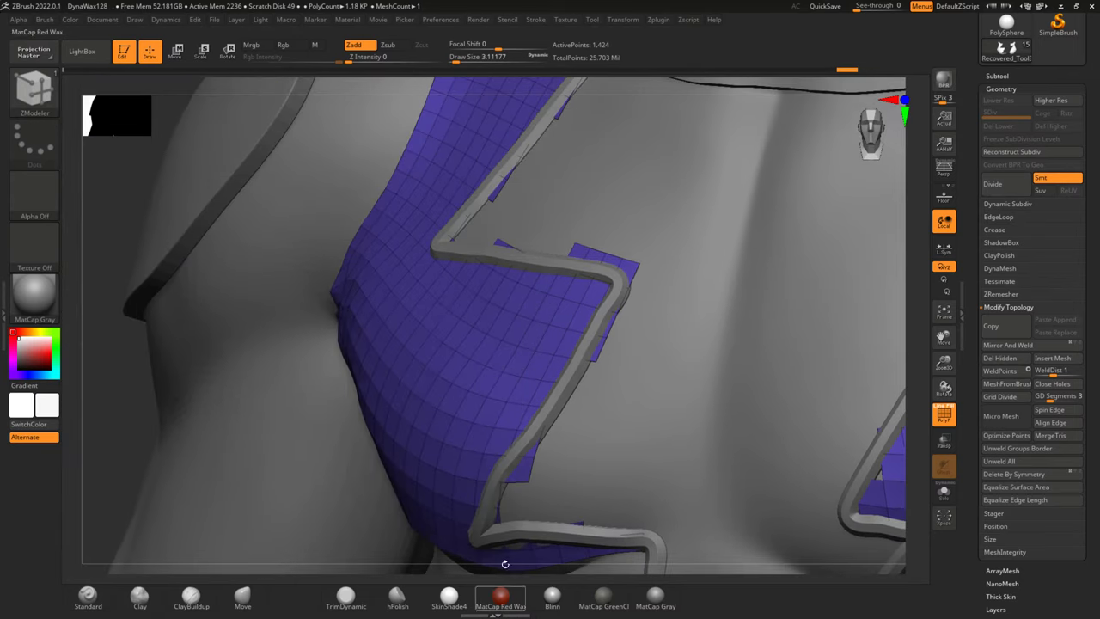
Delete the blue polygons and edge past the bolt trim, undoing deletions that opened holes, reaching 1,409 points.
click(460, 461)
key(ctrl+z)
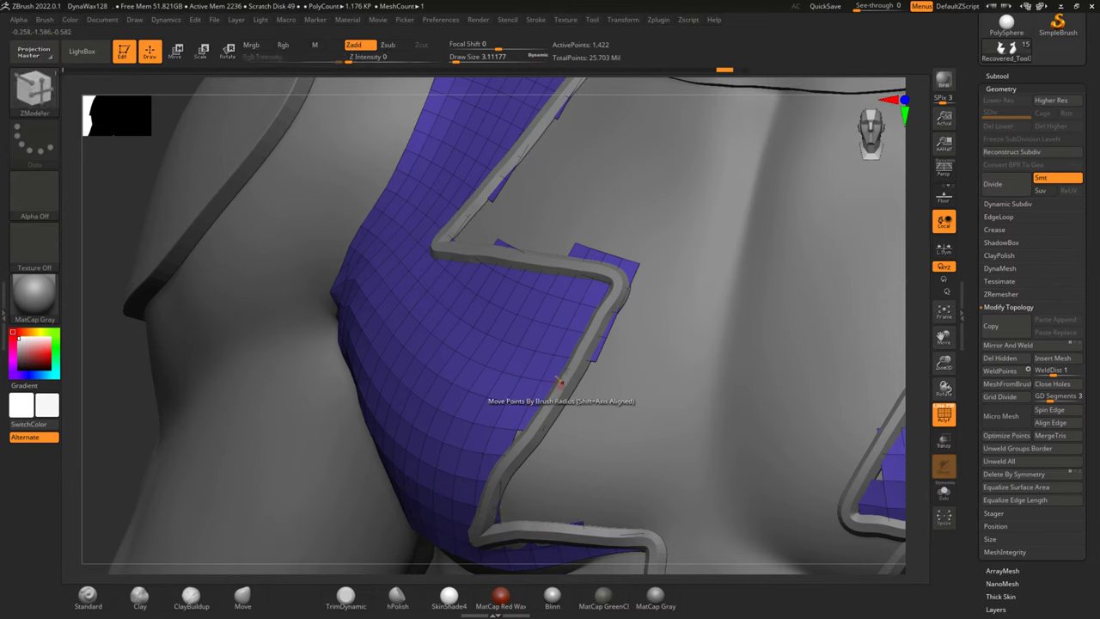
click(496, 516)
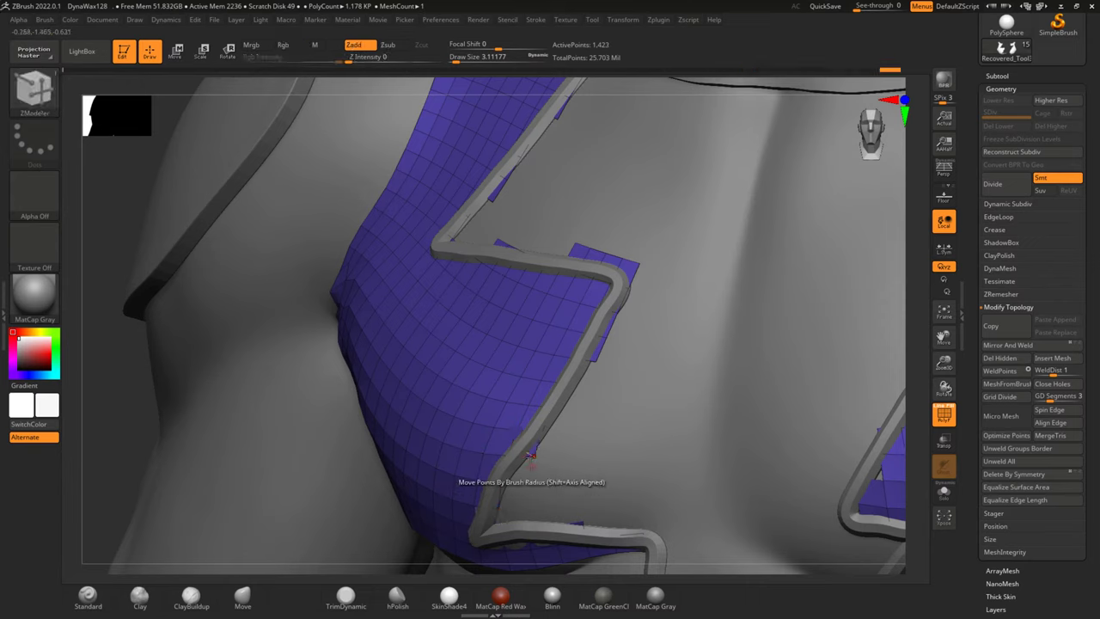
key(ctrl+z)
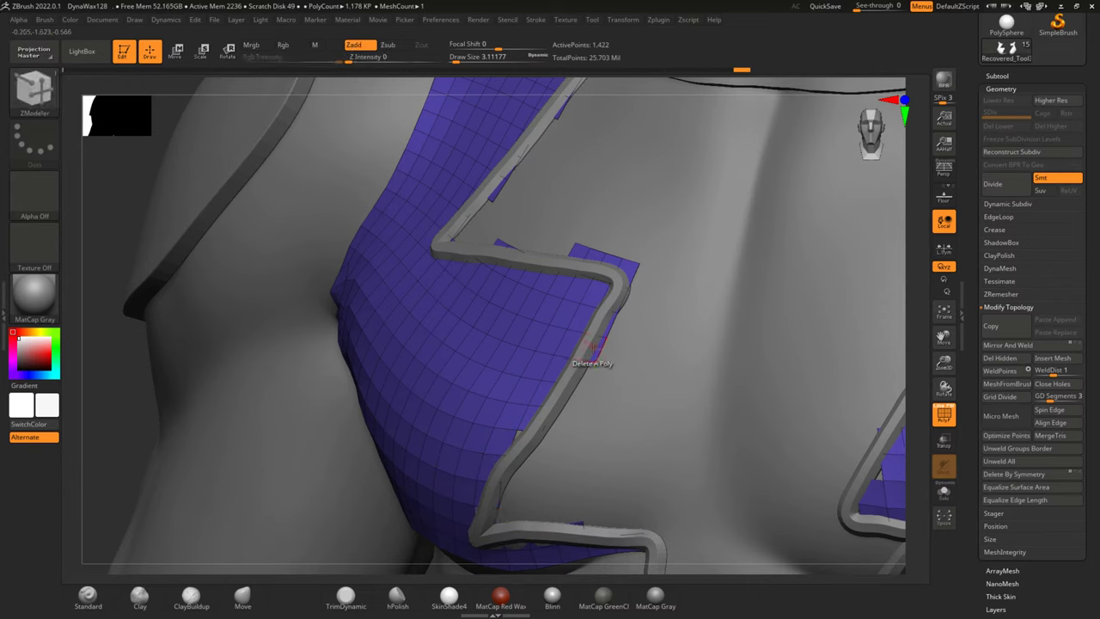
click(615, 270)
click(578, 254)
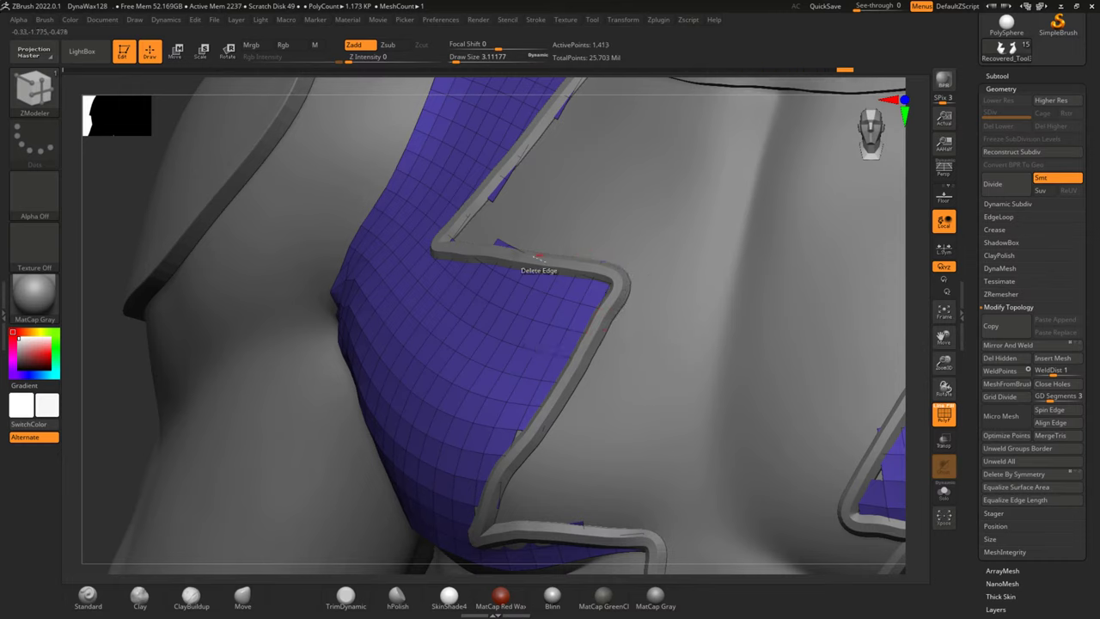
click(500, 254)
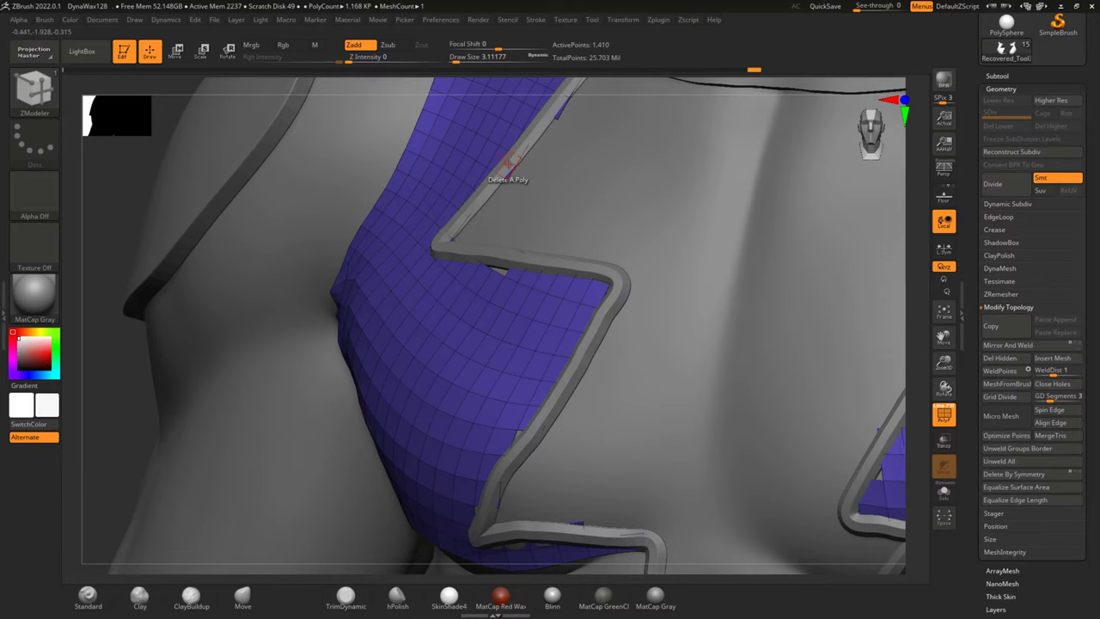
drag(910, 170, 414, 221)
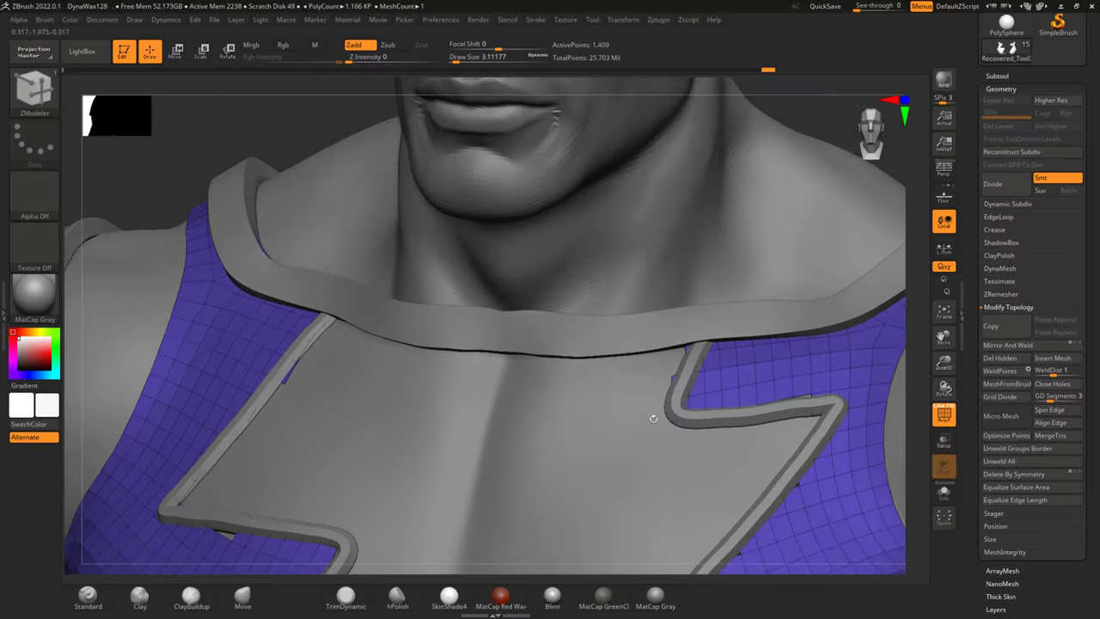
Delete the two remaining stray edges on the panel rim by the left collar.
drag(249, 132, 369, 333)
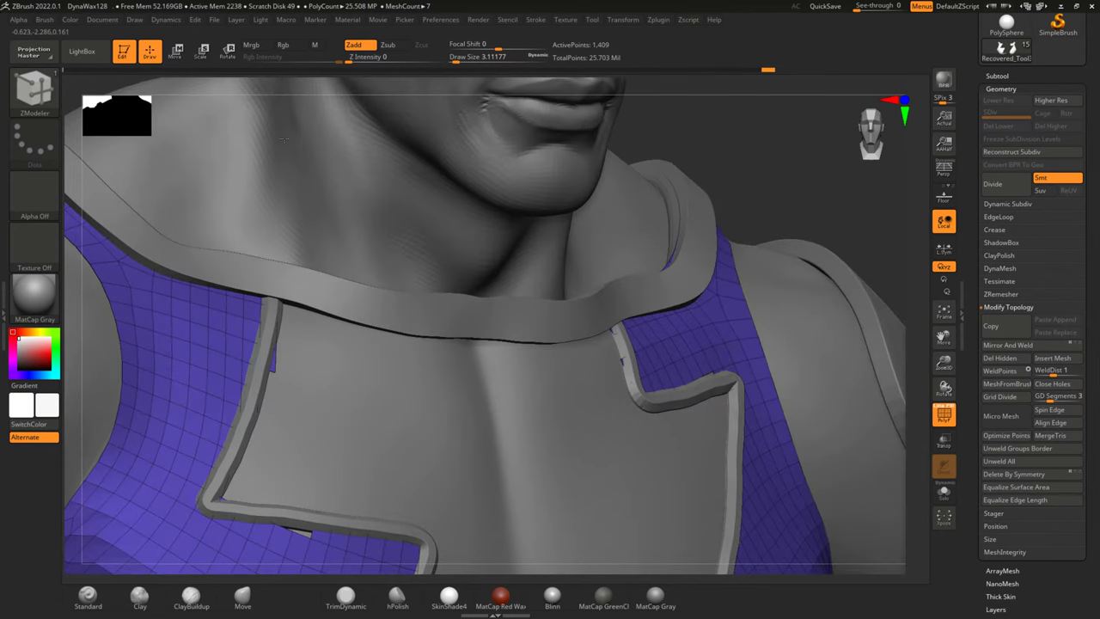
click(273, 359)
click(274, 352)
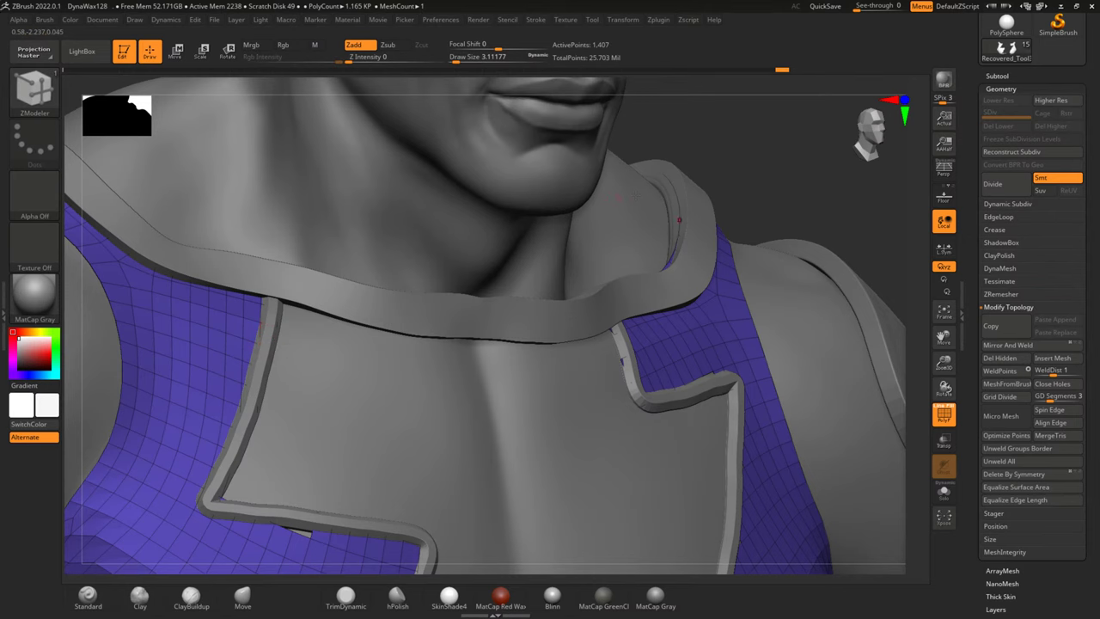
Zoom out to a front view framing the whole superhero torso.
shift+drag(737, 166, 641, 355)
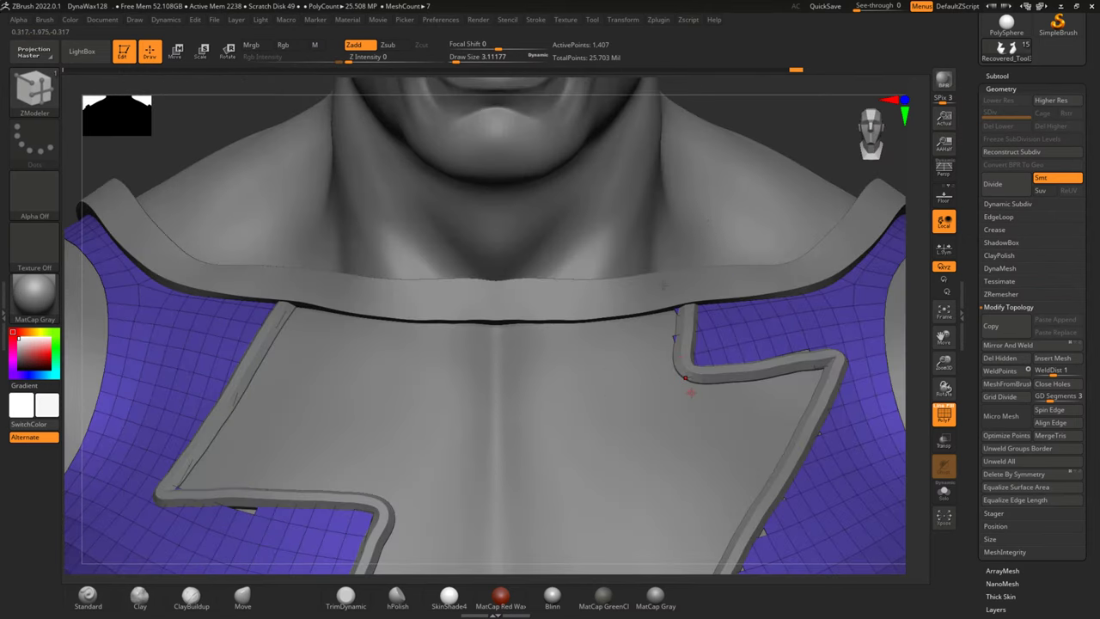
scroll(637, 412, down, 2)
scroll(637, 412, down, 2)
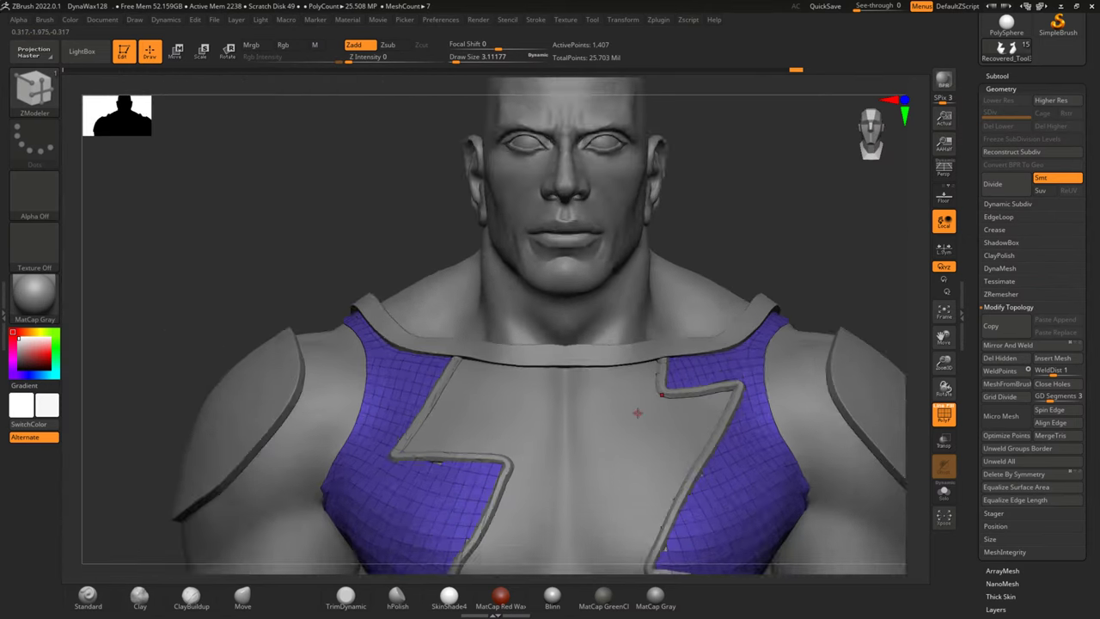
scroll(637, 413, down, 2)
alt+drag(365, 301, 178, 270)
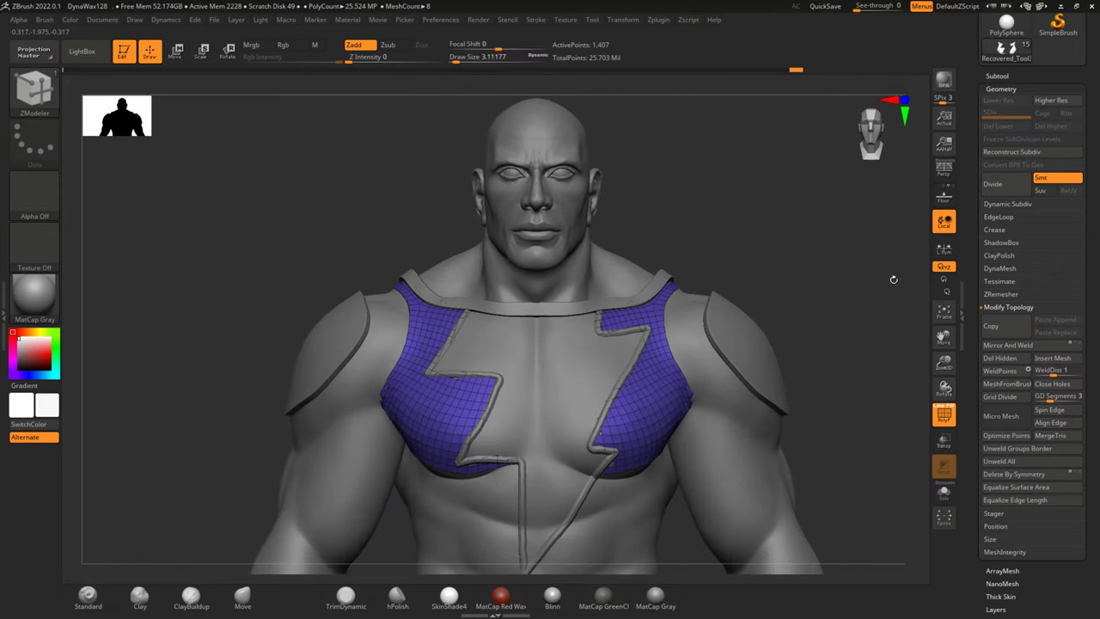
Retopologize the chest panel with ZRemesher and inspect the result.
click(999, 294)
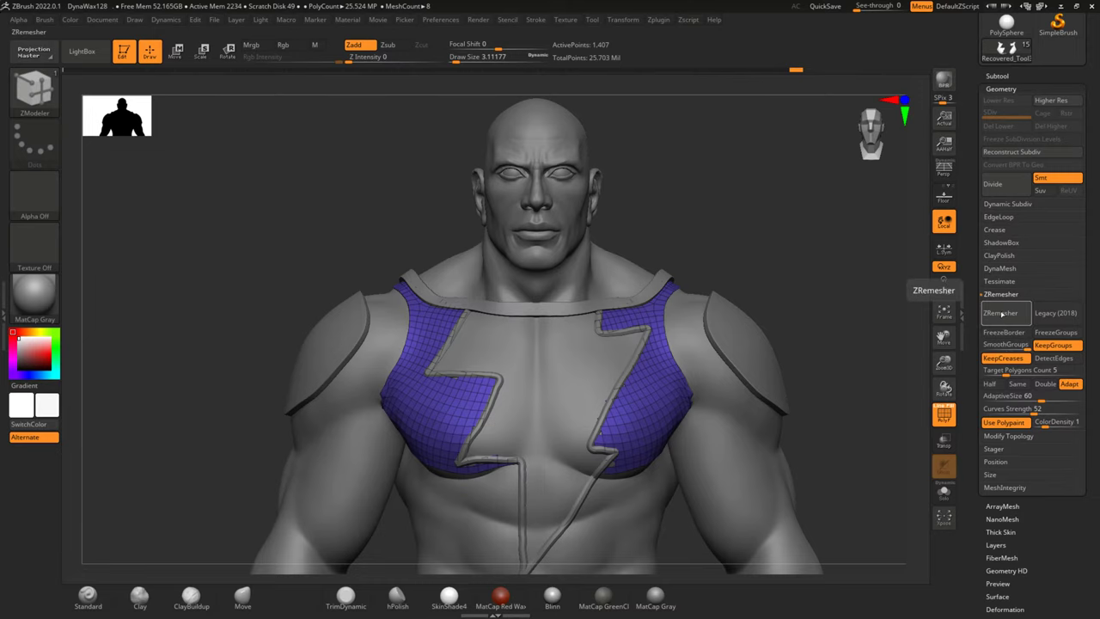
click(1004, 312)
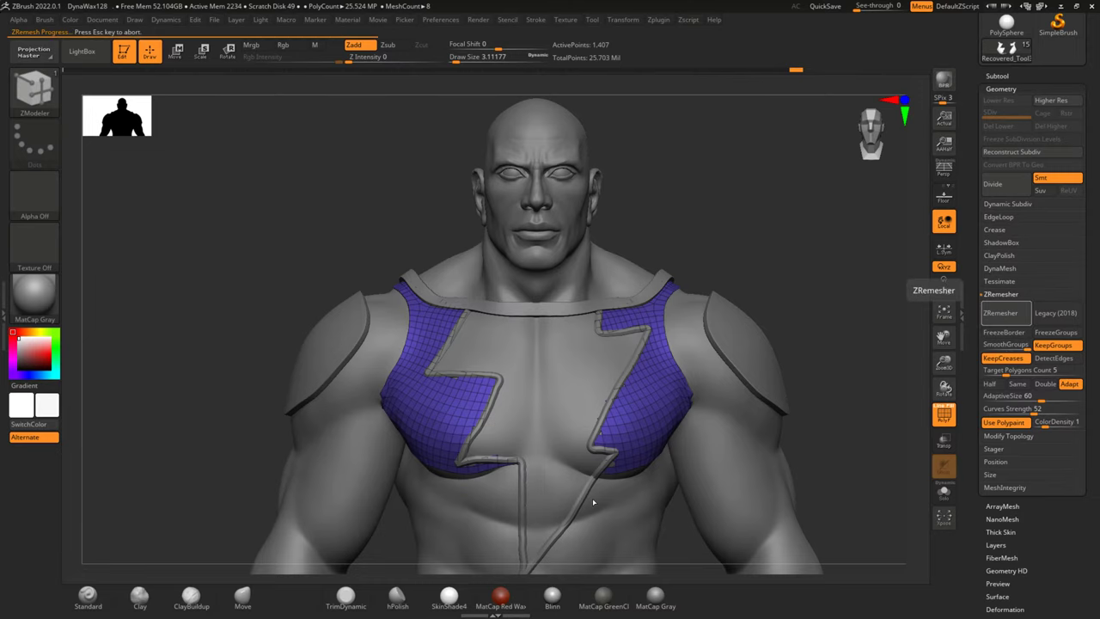
mouse_move(801, 284)
mouse_down()
mouse_move(812, 288)
mouse_move(795, 258)
mouse_move(808, 283)
mouse_move(776, 282)
mouse_move(835, 289)
mouse_up()
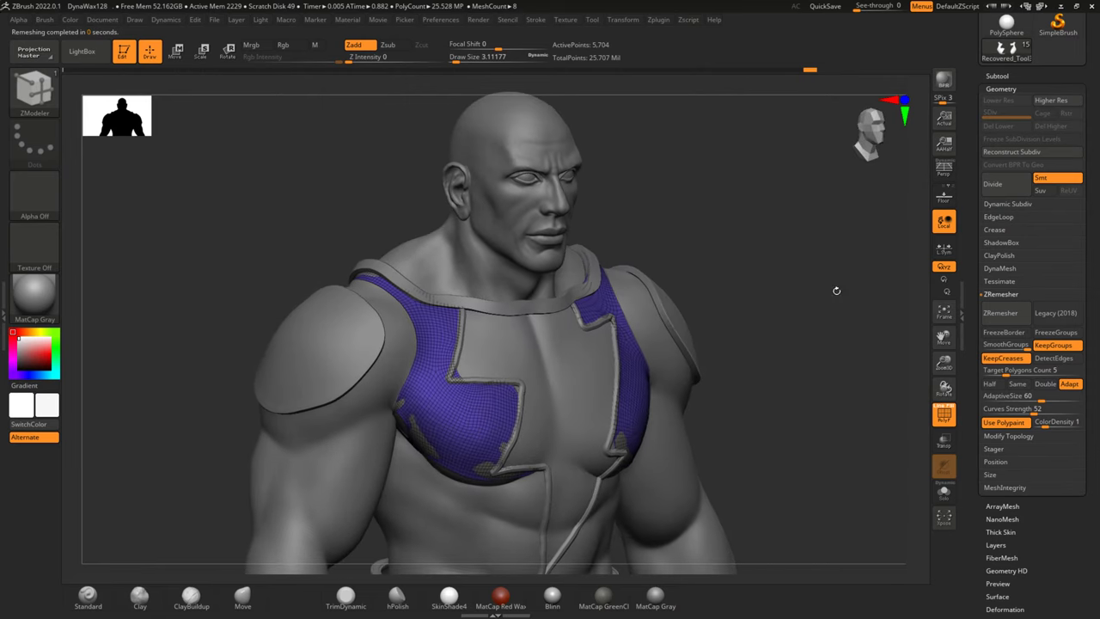
Enable Dynamic Subdiv, apply the Intertwined MicroPoly weave, and turn off Line Fill.
click(1008, 204)
click(995, 217)
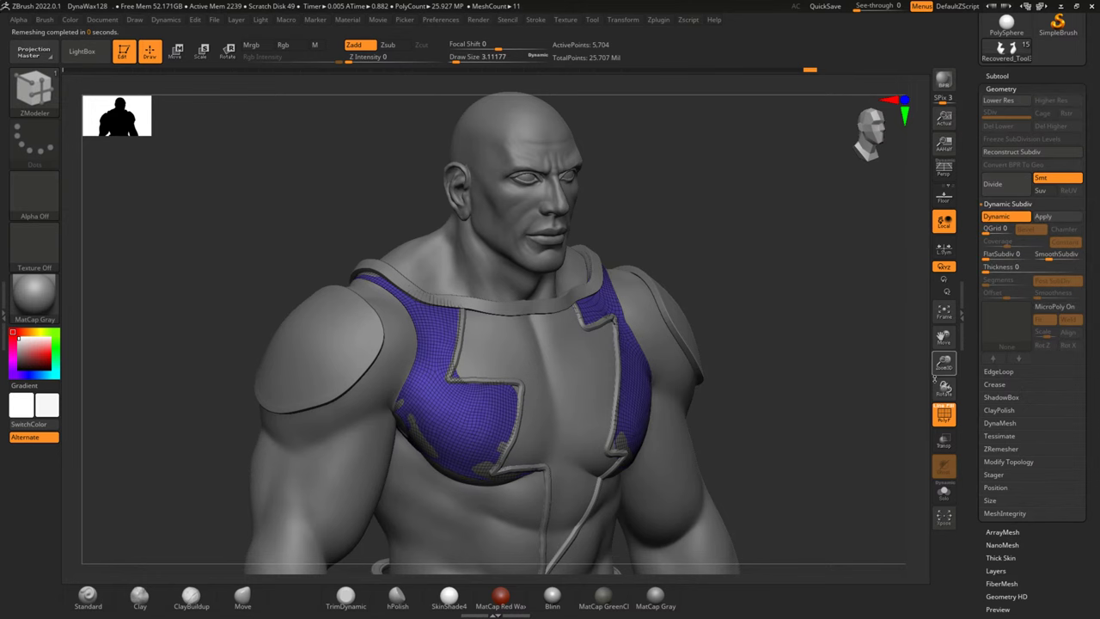
click(1046, 307)
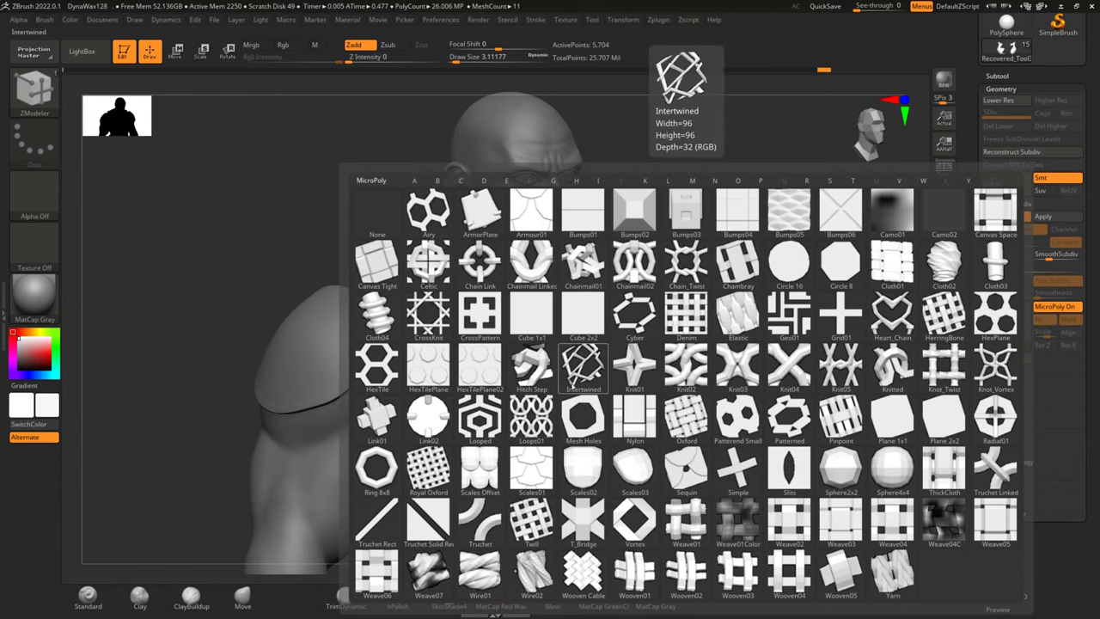
click(588, 369)
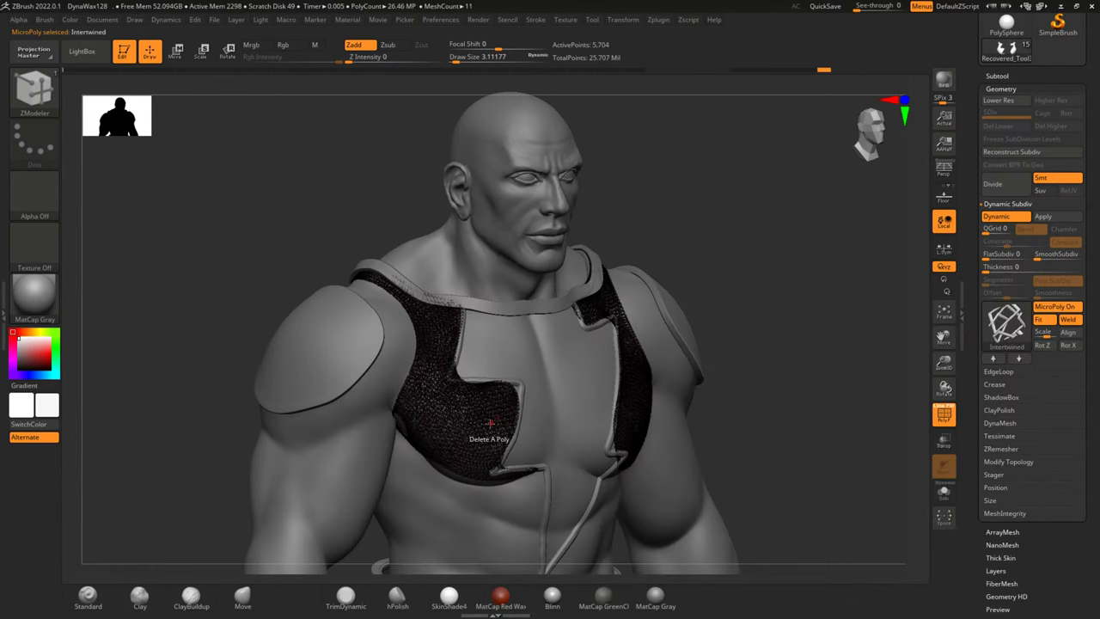
click(945, 412)
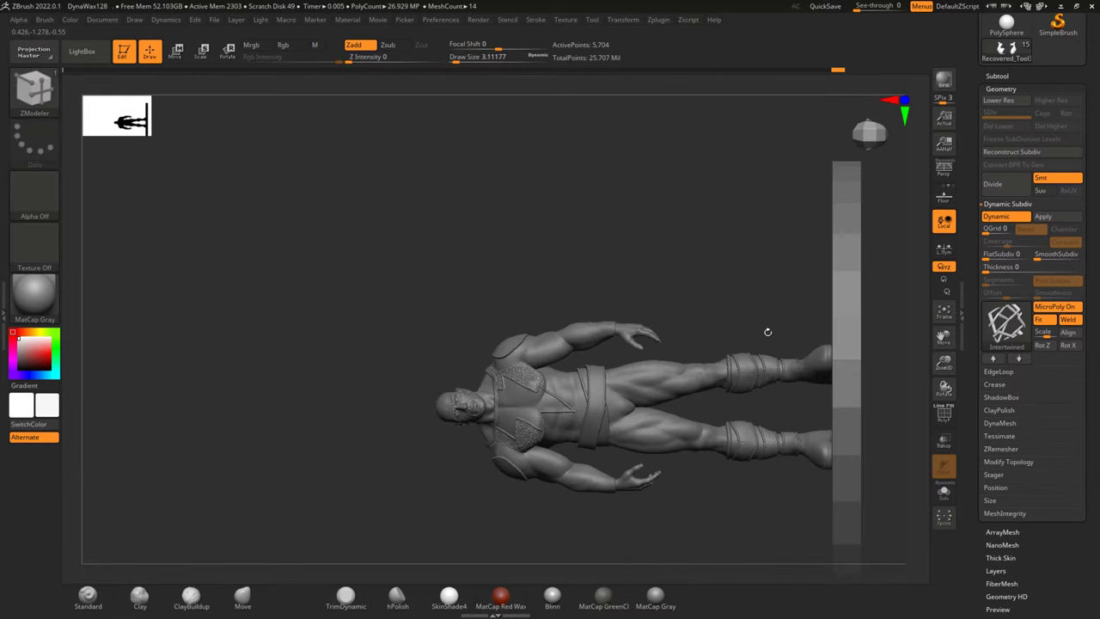
Inspect the woven chest panel from front and back, then remove the Intertwined weave.
mouse_move(654, 265)
mouse_down()
mouse_move(698, 370)
mouse_move(746, 386)
mouse_up()
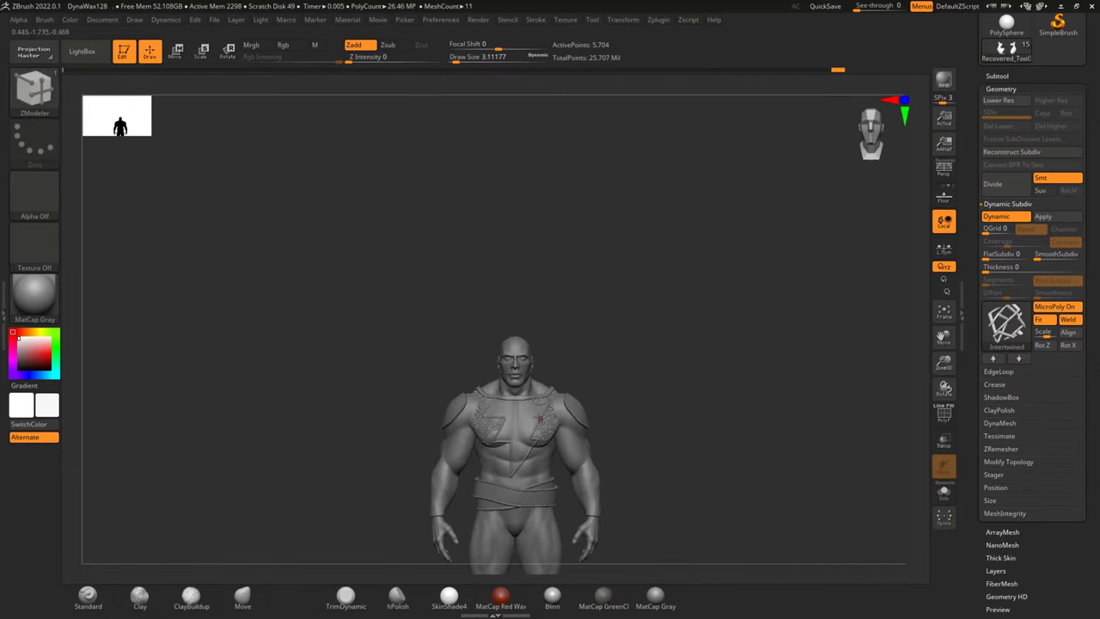
scroll(539, 419, up, 2)
scroll(540, 419, up, 3)
scroll(539, 418, up, 1)
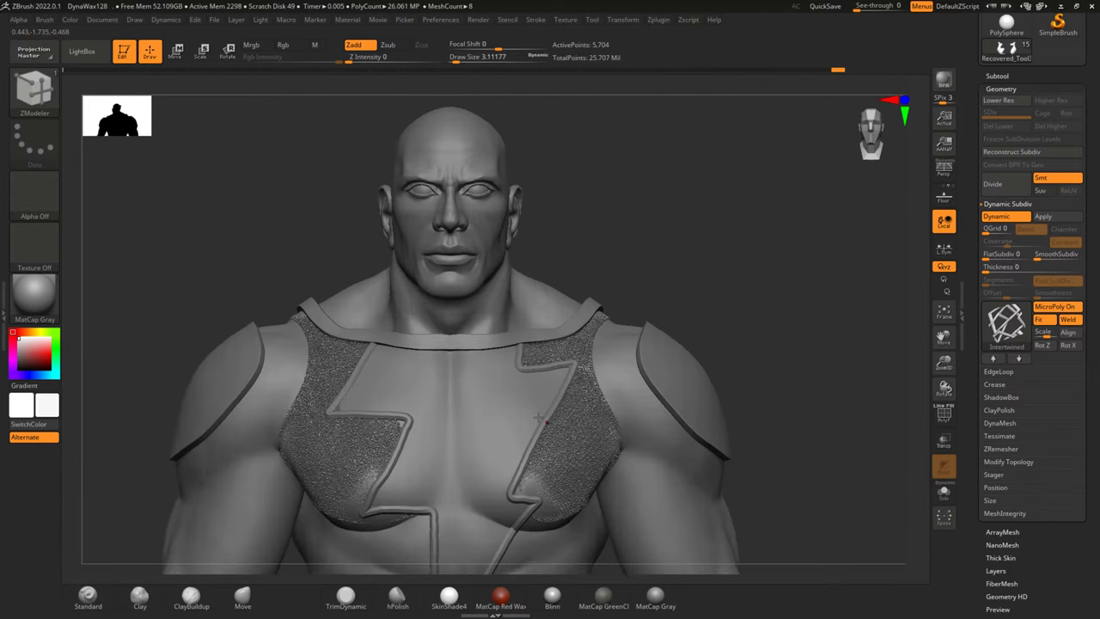
scroll(540, 418, up, 2)
mouse_move(756, 288)
mouse_down()
mouse_move(753, 328)
mouse_move(780, 330)
mouse_move(745, 356)
mouse_move(713, 329)
mouse_move(727, 297)
mouse_move(771, 295)
mouse_up()
drag(733, 305, 840, 346)
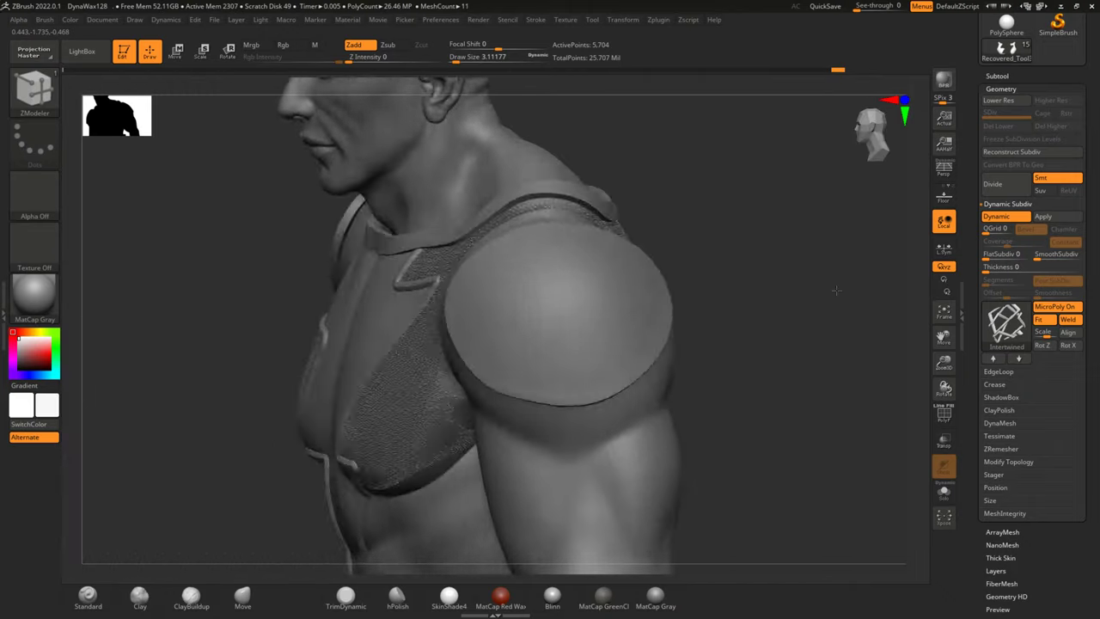
key(ctrl)
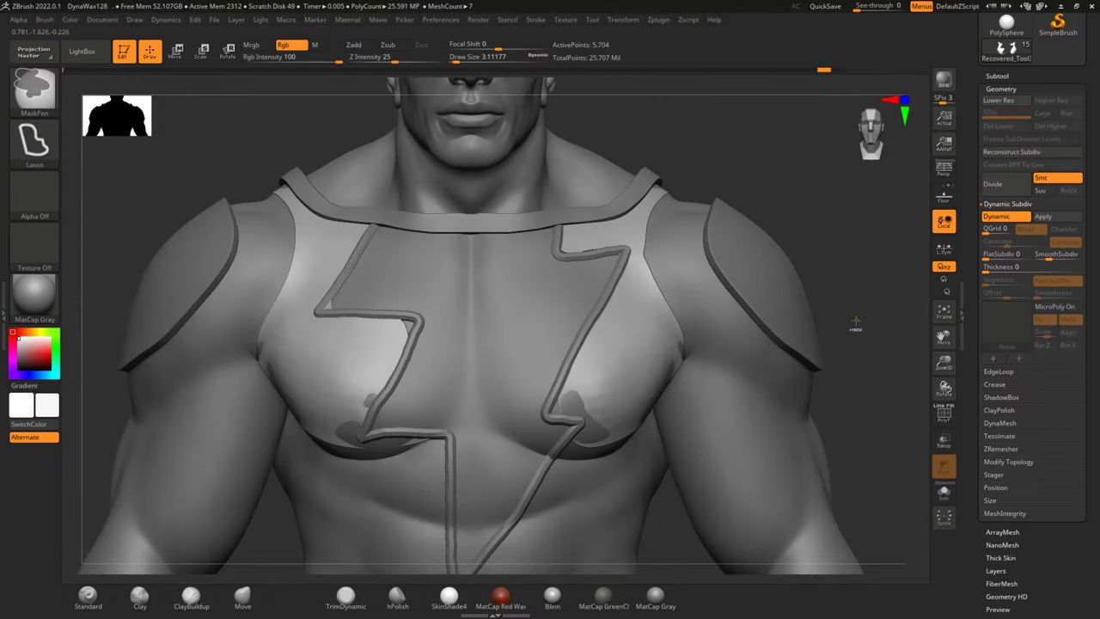
Disable Dynamic Subdiv to show the faceted base mesh, then switch to ZModeler and MaskPen Lasso.
key(shift+d)
key(ctrl)
mouse_move(859, 263)
mouse_down()
mouse_move(782, 289)
mouse_move(880, 290)
mouse_move(819, 284)
mouse_up()
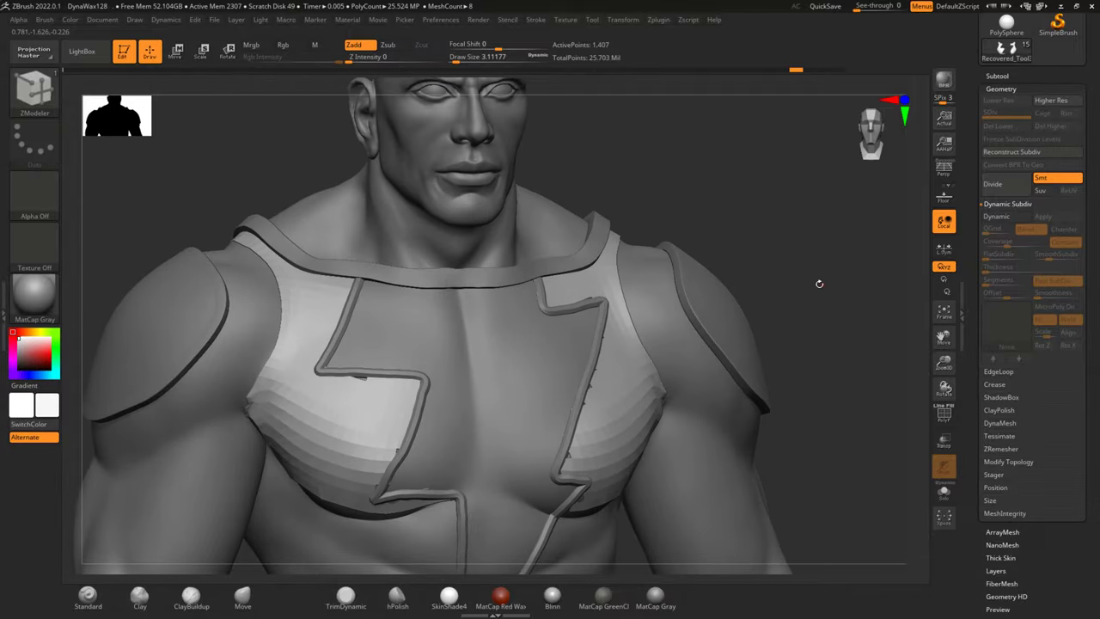
key(ctrl)
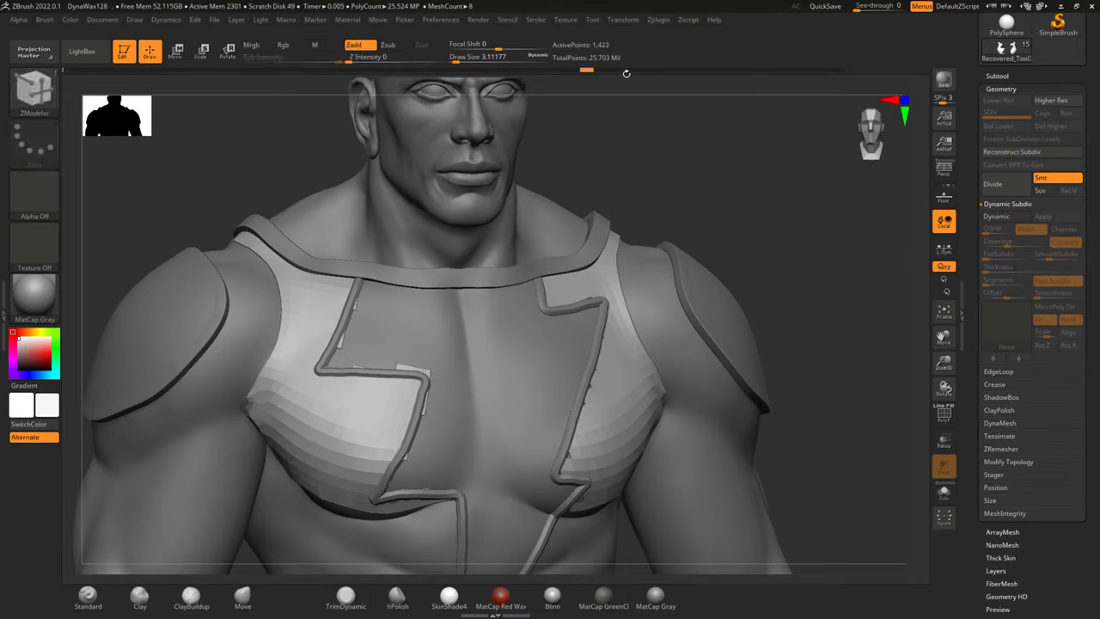
Roll undo history back to the sawtooth-edged 1,091-point panel and lasso-mask the shoulder, confirming the warning.
drag(527, 83, 298, 104)
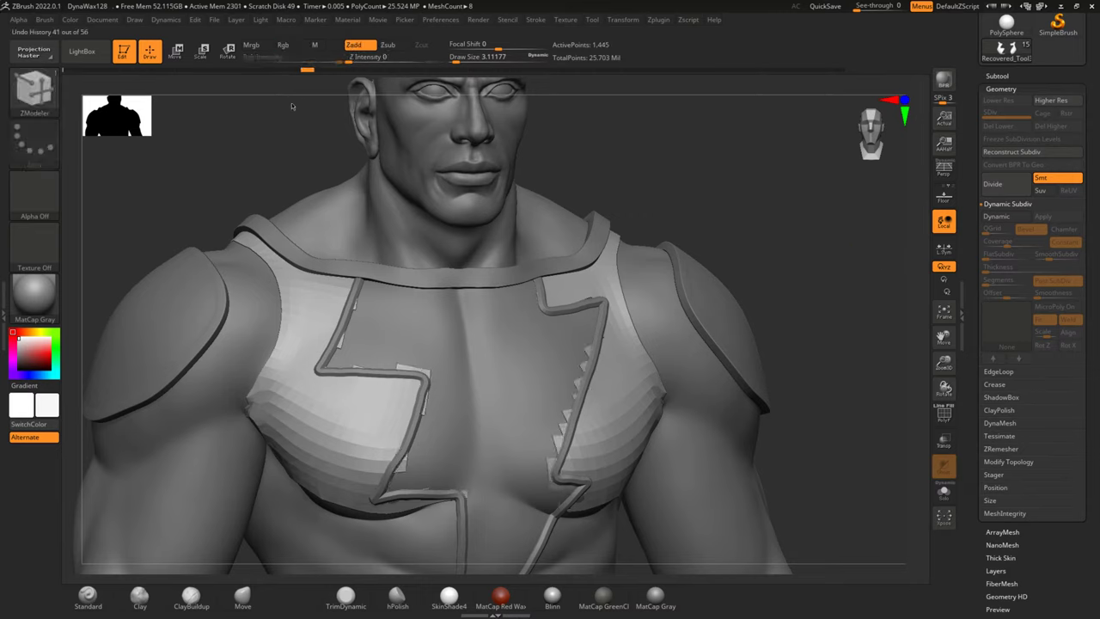
mouse_move(206, 107)
mouse_down()
mouse_move(131, 120)
mouse_move(140, 118)
mouse_up()
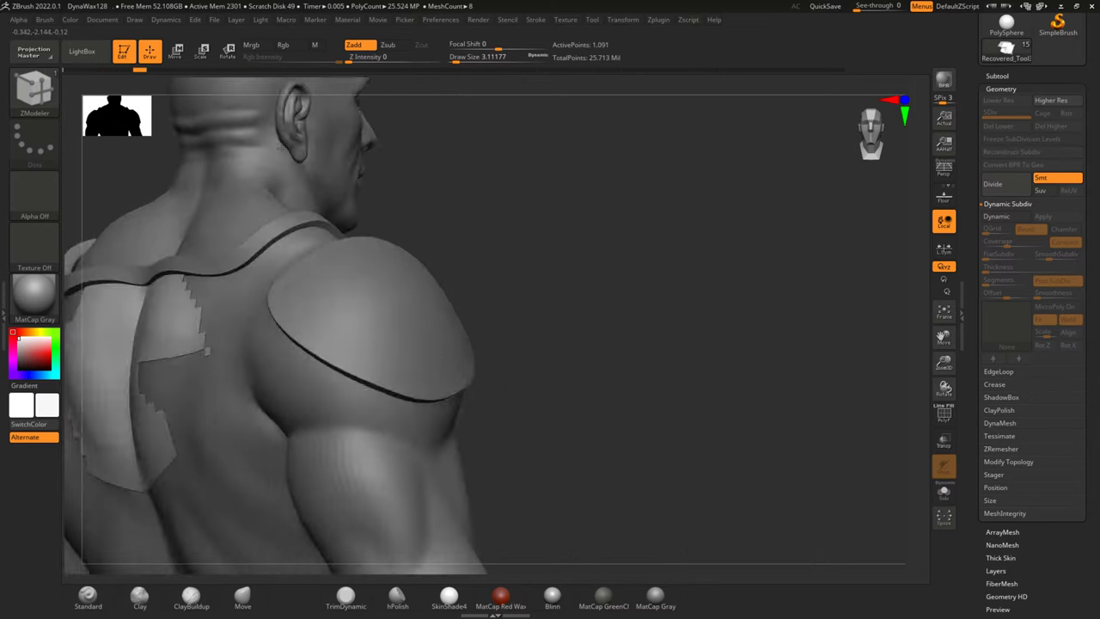
mouse_move(243, 124)
mouse_down()
mouse_move(618, 142)
mouse_move(555, 185)
mouse_move(550, 201)
mouse_move(676, 189)
mouse_up()
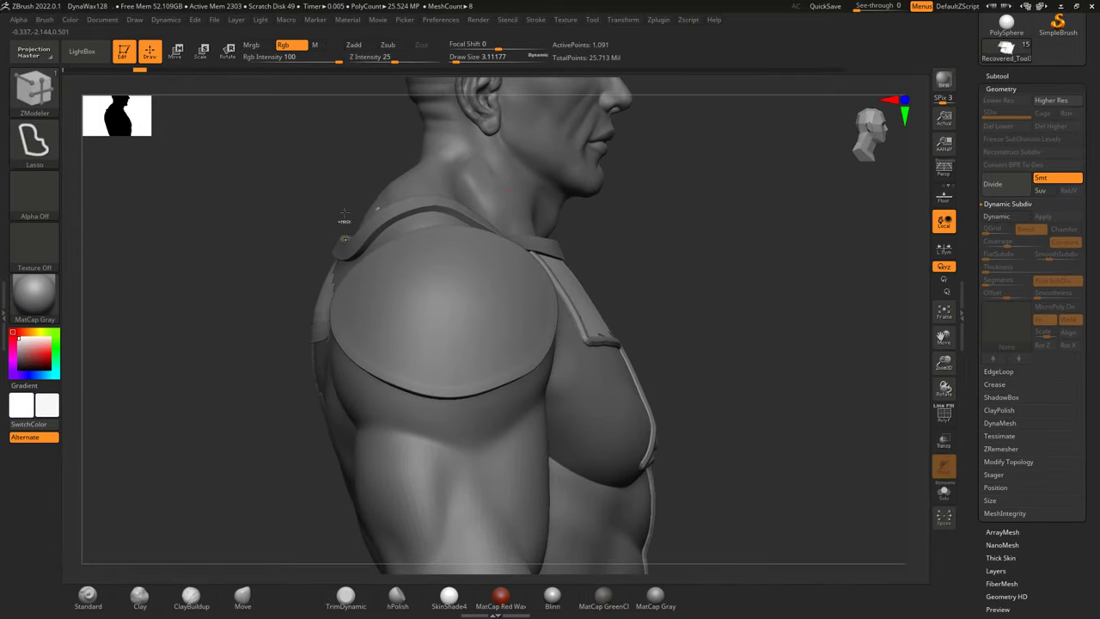
ctrl+drag(266, 159, 515, 615)
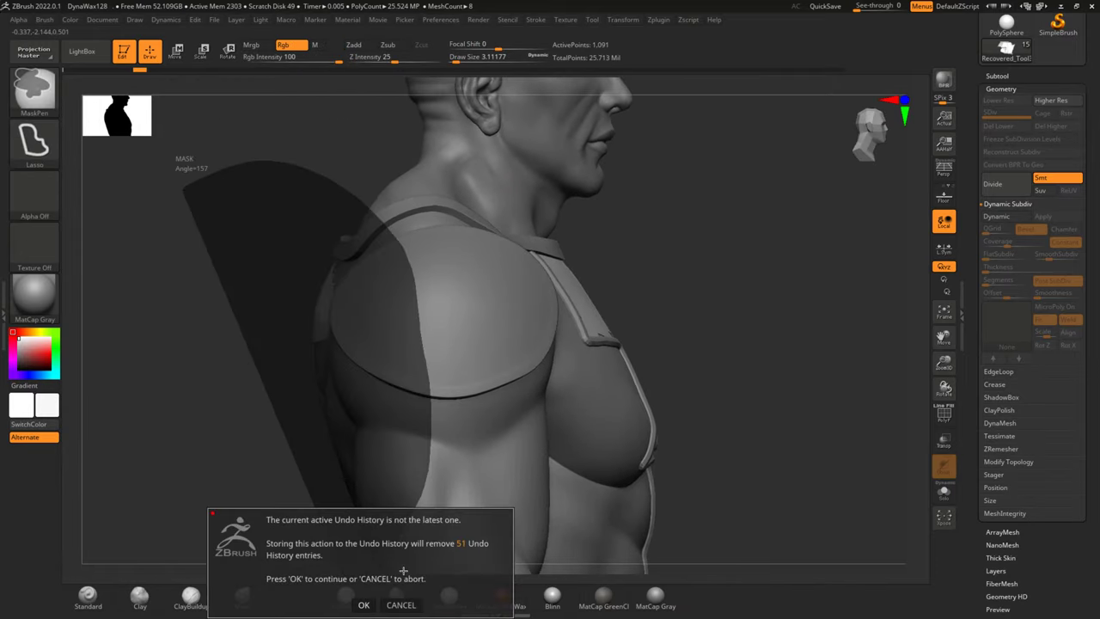
click(363, 605)
drag(725, 349, 715, 359)
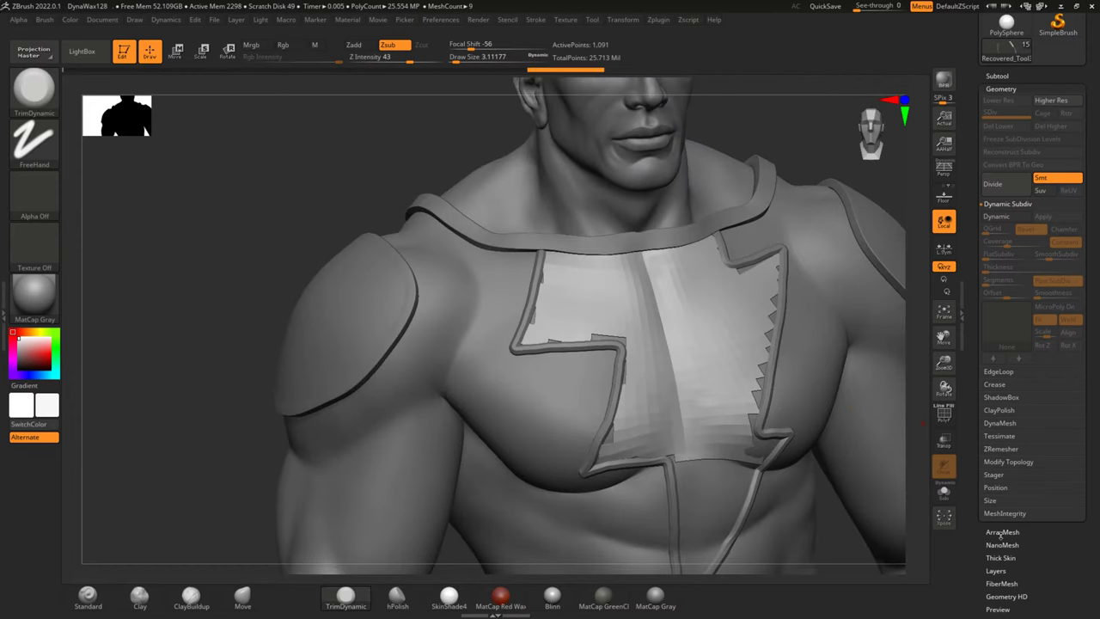
Hide the light chest panel with HidePt, then Show All on the costume mesh.
click(1002, 532)
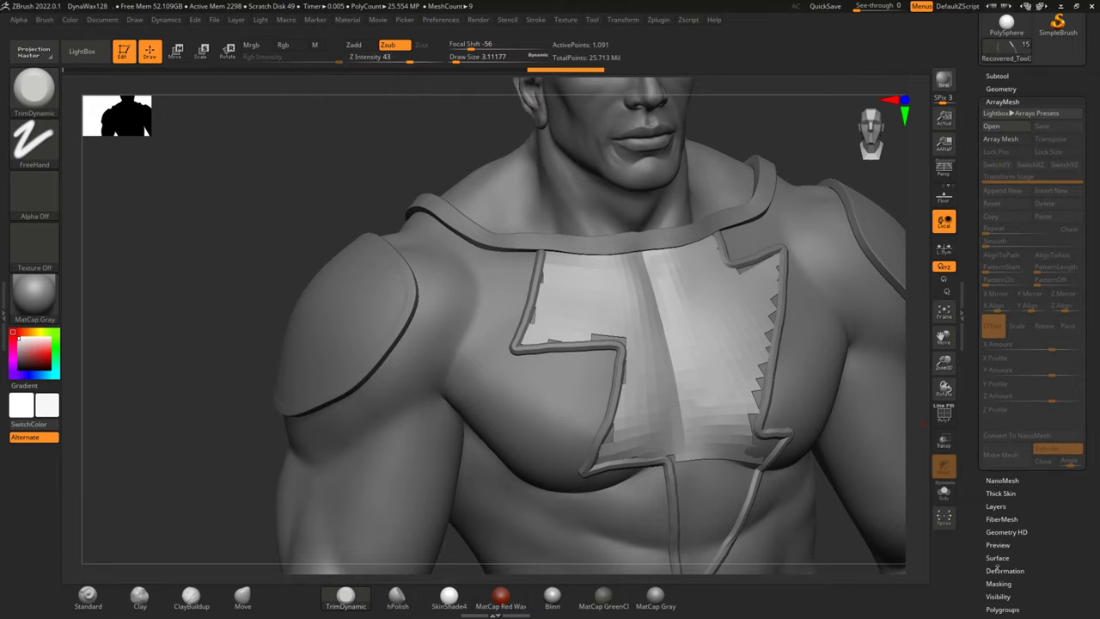
click(998, 596)
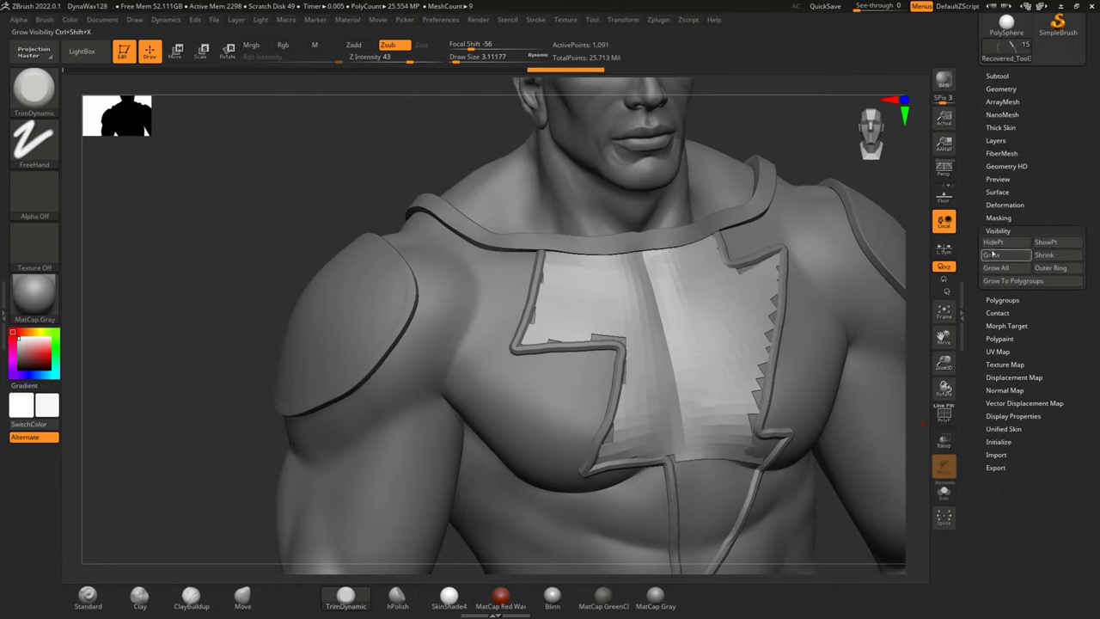
click(993, 242)
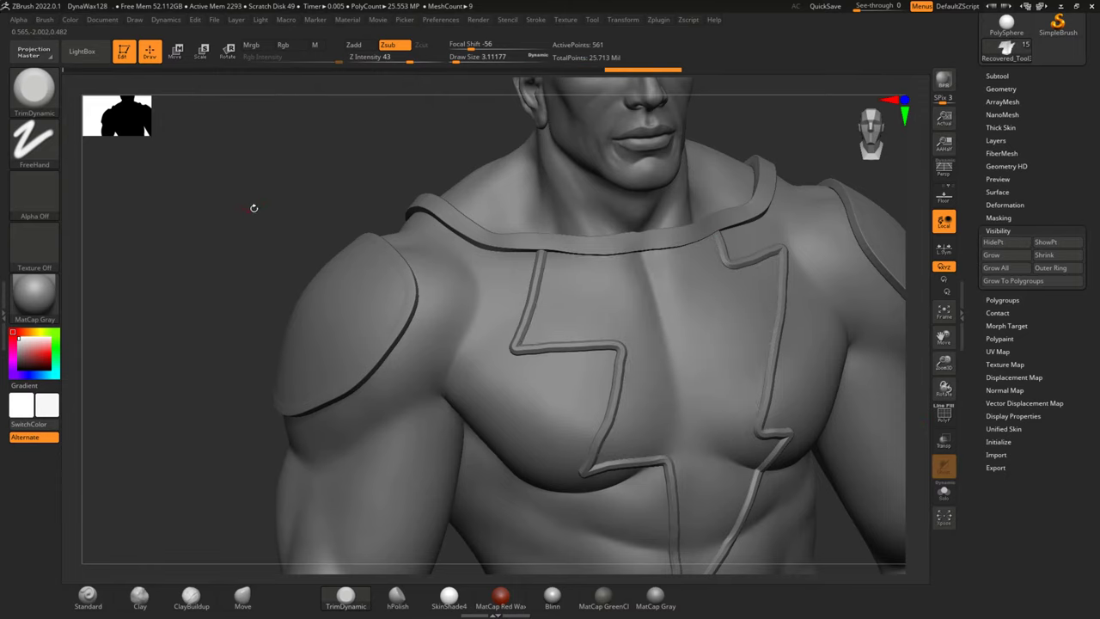
drag(254, 208, 810, 232)
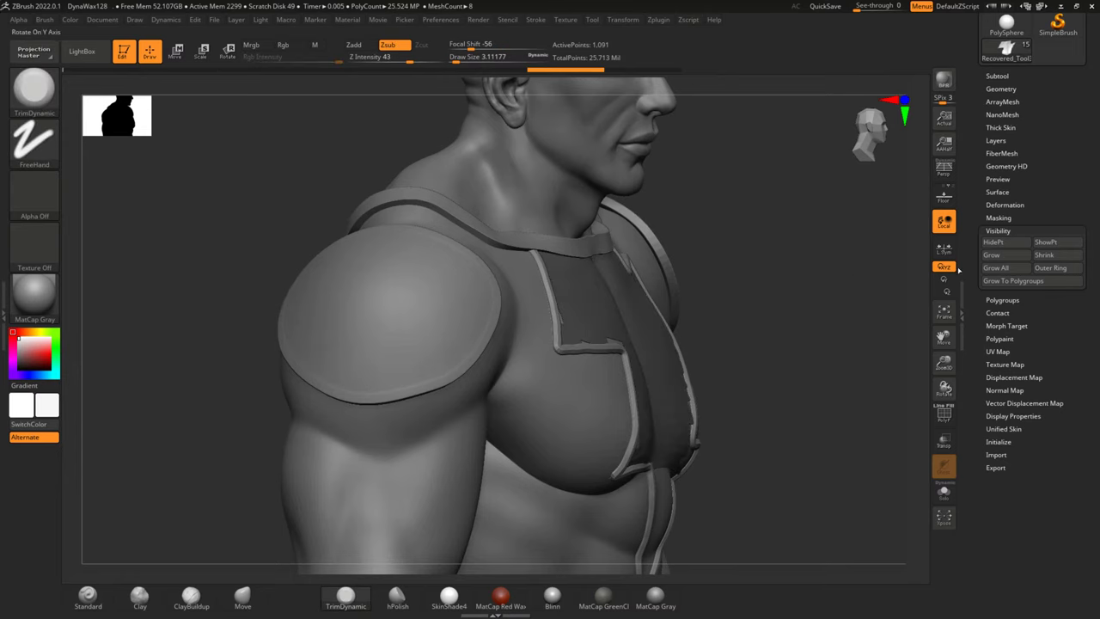
click(994, 241)
mouse_move(790, 253)
mouse_down()
mouse_move(871, 263)
mouse_move(825, 247)
mouse_move(378, 283)
mouse_up()
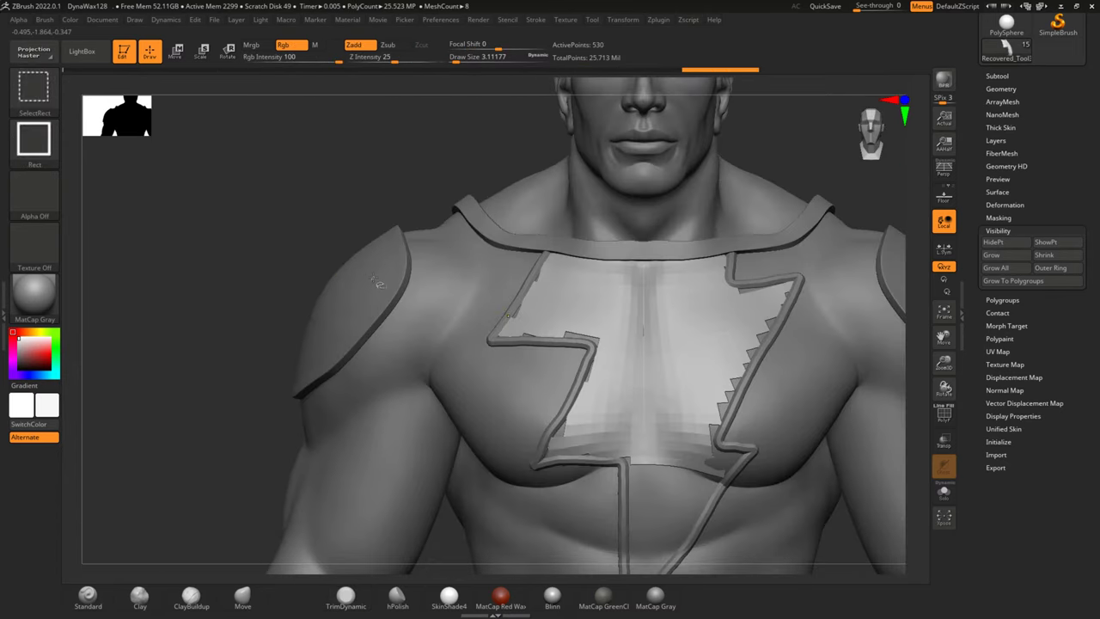
key(shift+f)
key(shift+f)
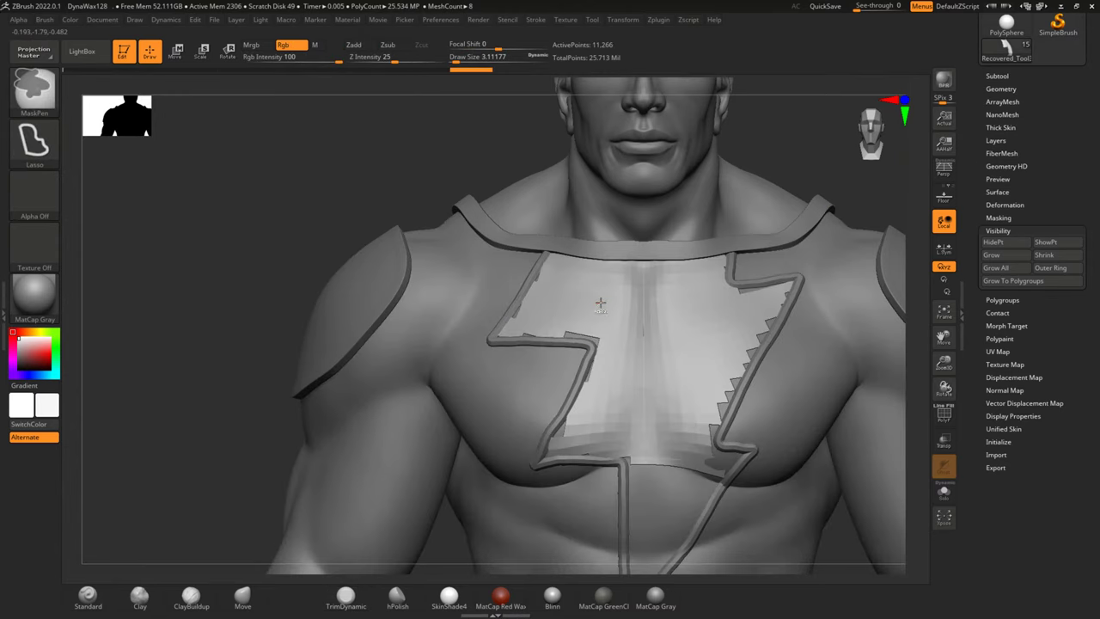
ctrl+shift+click(177, 351)
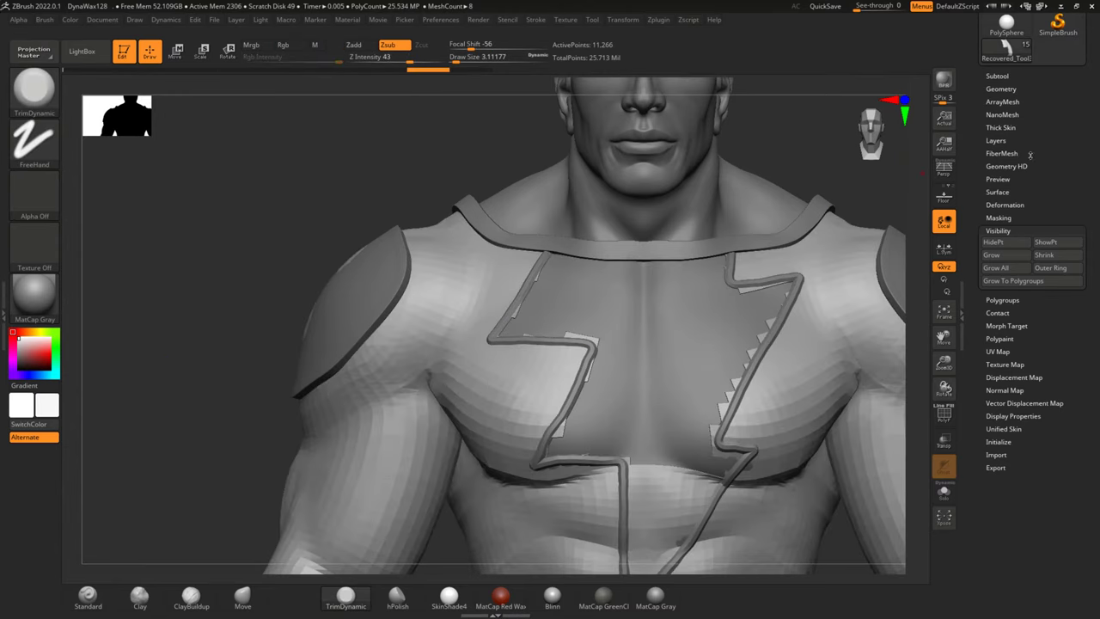
Run Del Hidden under Modify Topology and turn PolyF on to show polygroups.
click(1000, 133)
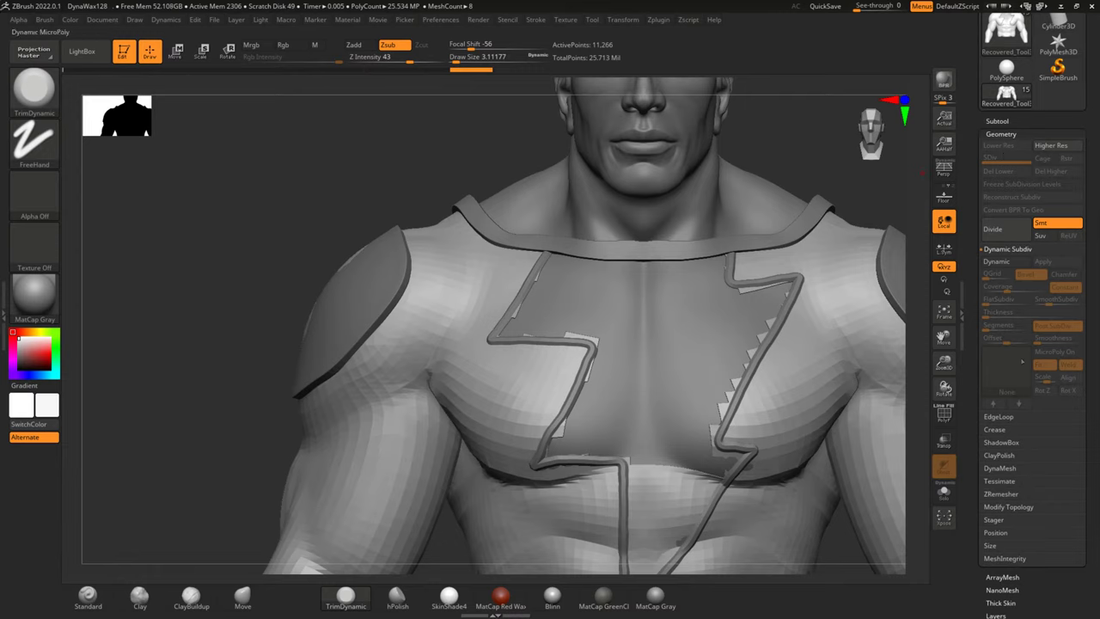
click(1003, 577)
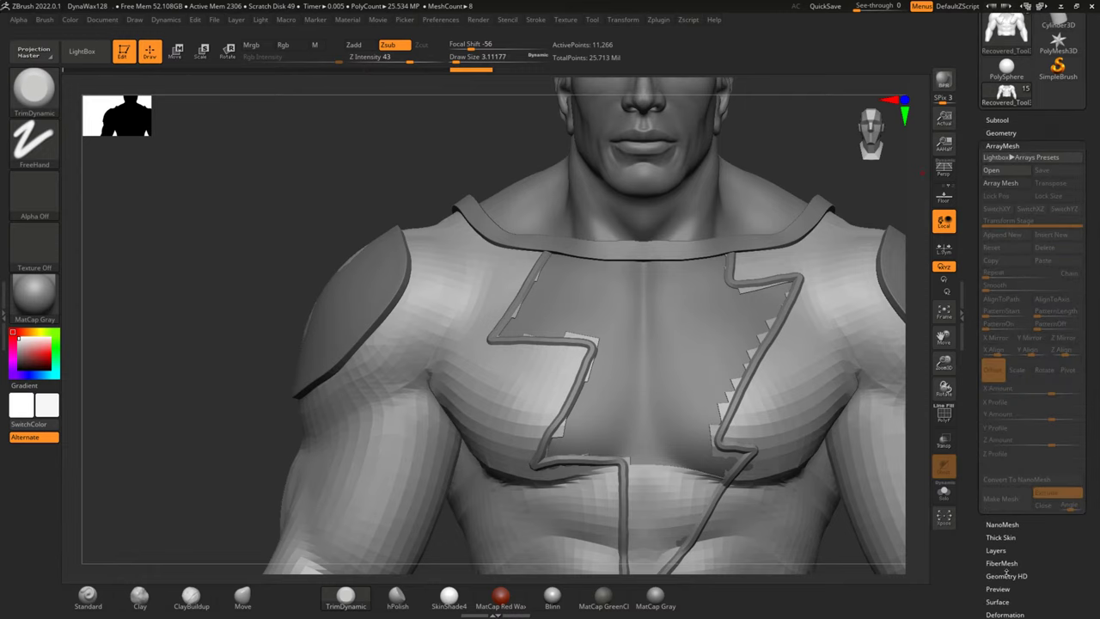
click(1001, 133)
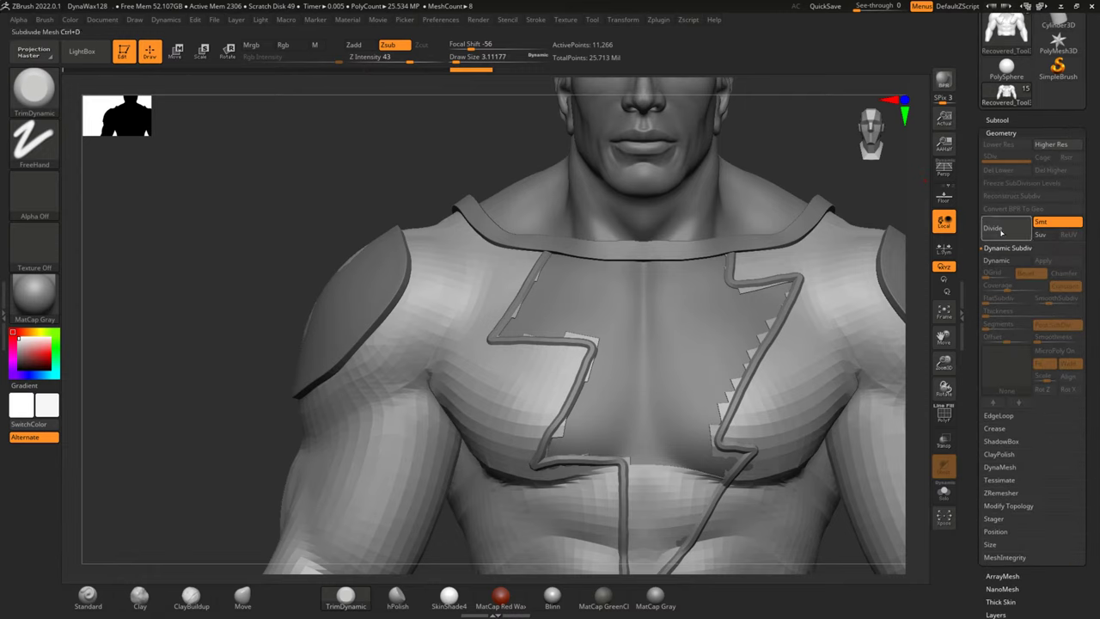
click(1007, 507)
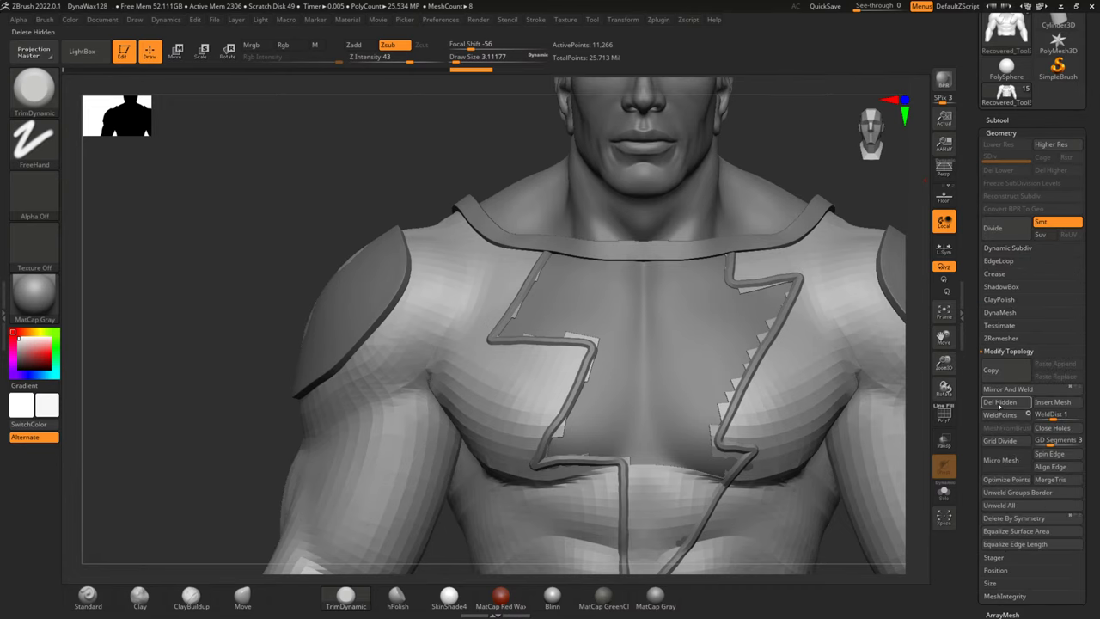
click(1000, 402)
click(944, 415)
alt+drag(169, 425, 95, 338)
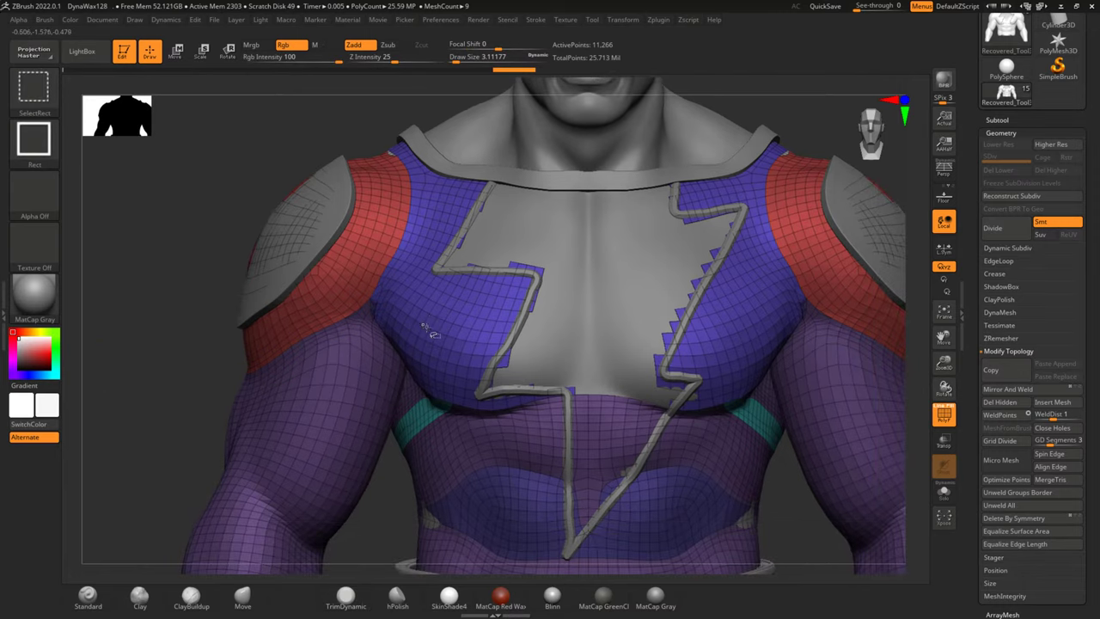
Isolate the blue chest polygroup and duplicate the costume into a new subtool.
ctrl+shift+click(434, 316)
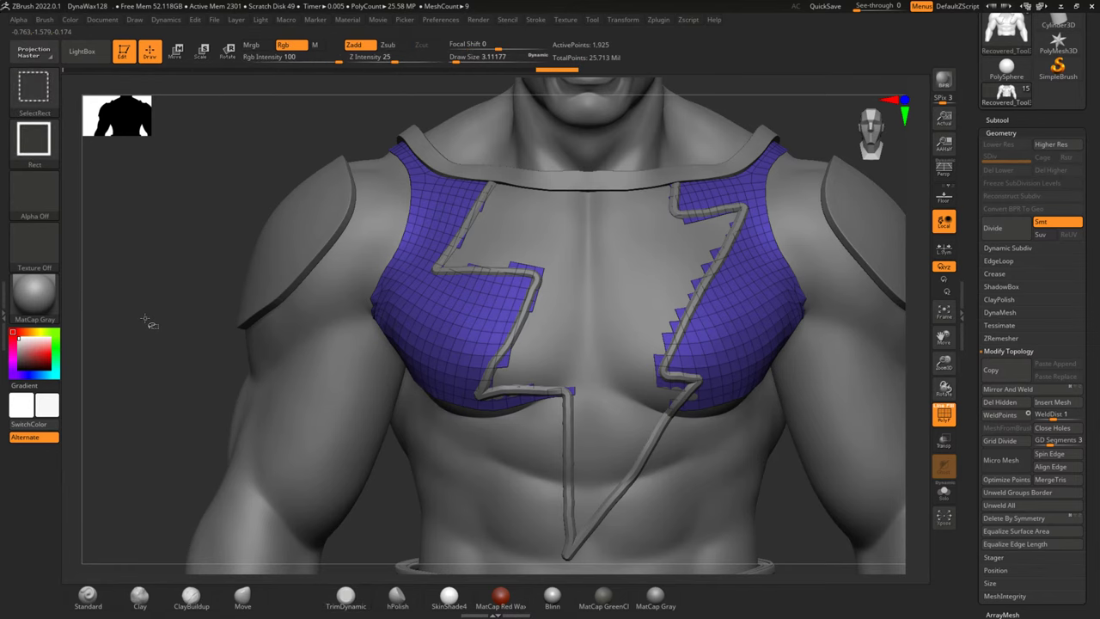
ctrl+shift+drag(144, 321, 175, 367)
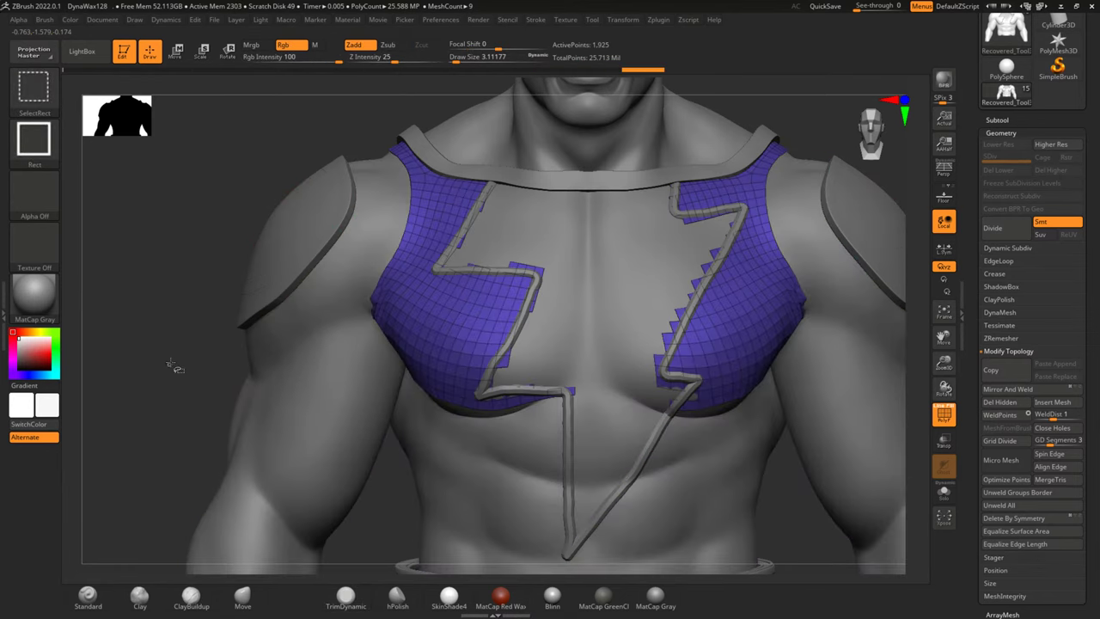
click(997, 120)
click(999, 341)
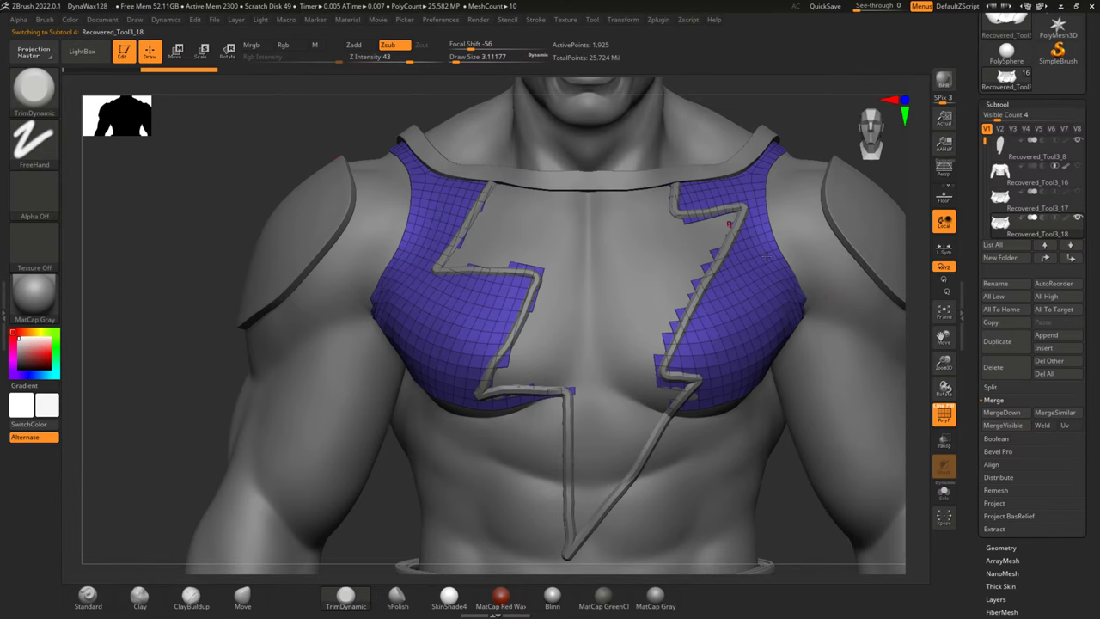
scroll(710, 341, up, 3)
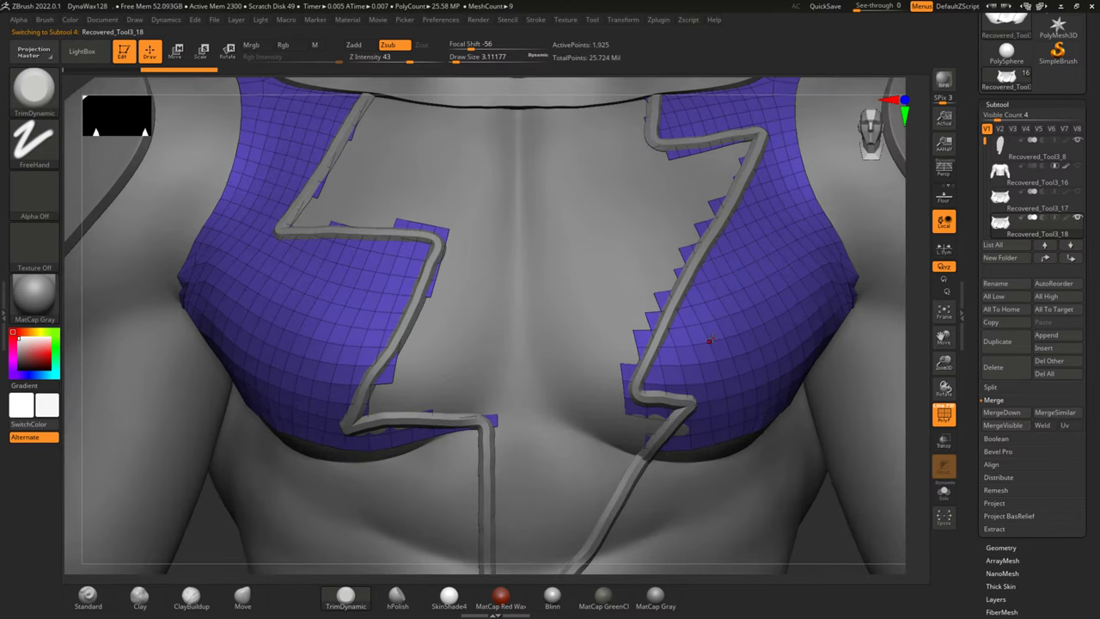
scroll(709, 341, up, 3)
Mirror and weld the chest piece across, then bring up the brush library.
click(997, 546)
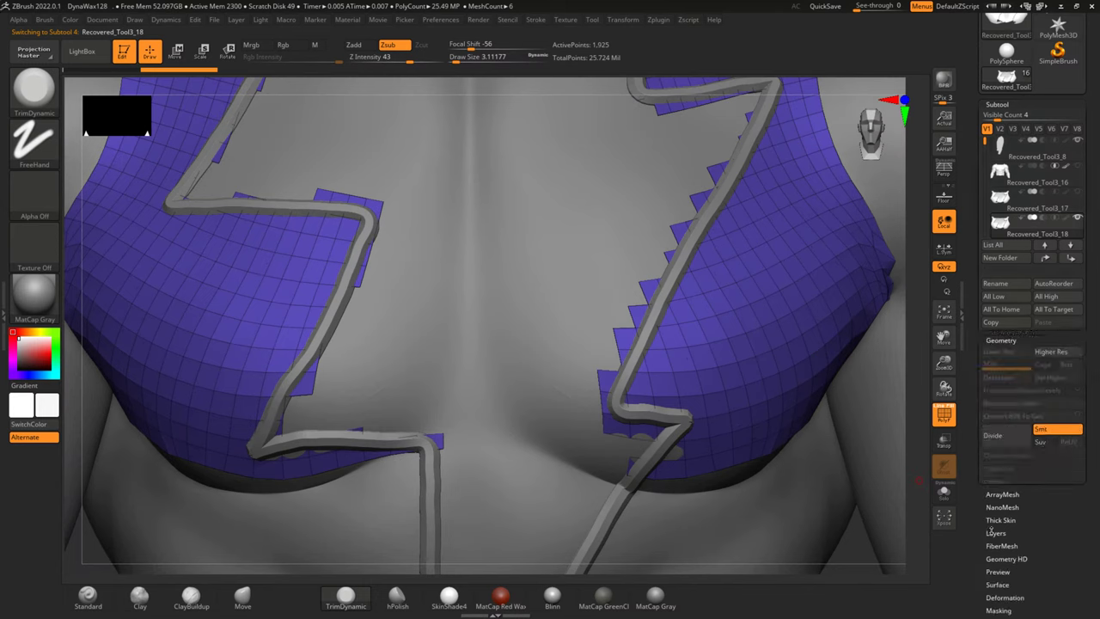
click(997, 374)
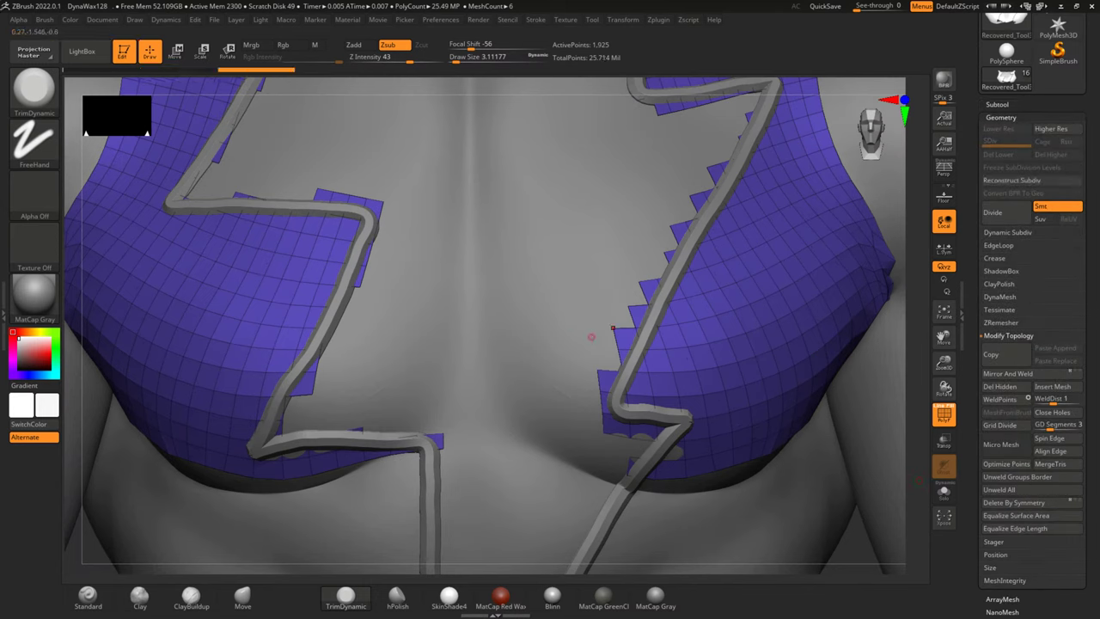
key(space)
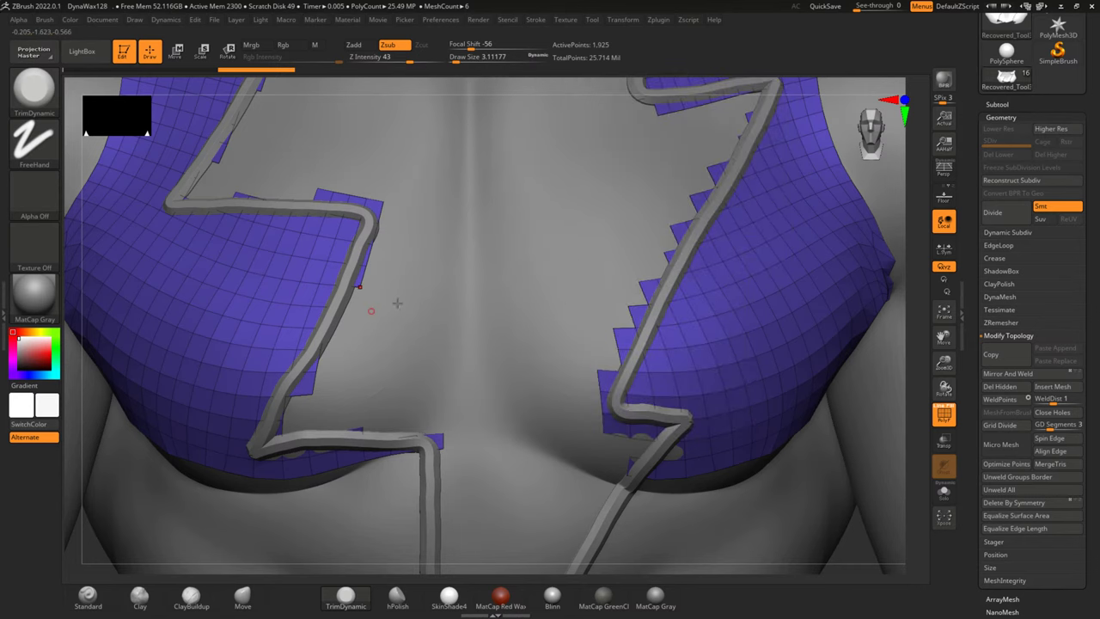
click(34, 86)
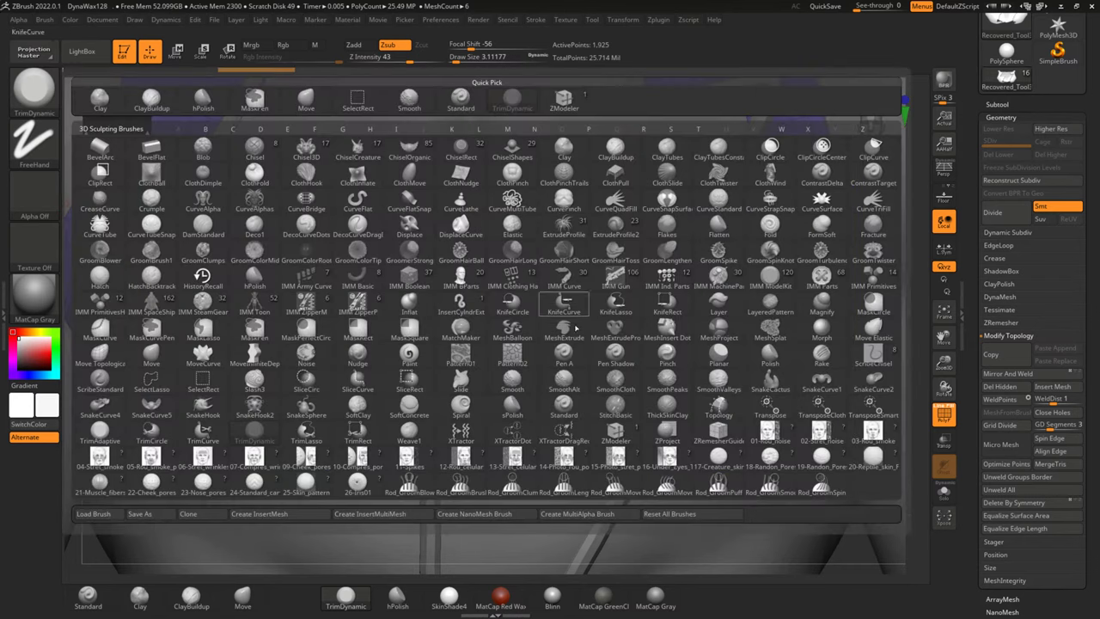
Switch to ZModeler and delete the teeth and purple strip beside the lower tube.
click(601, 437)
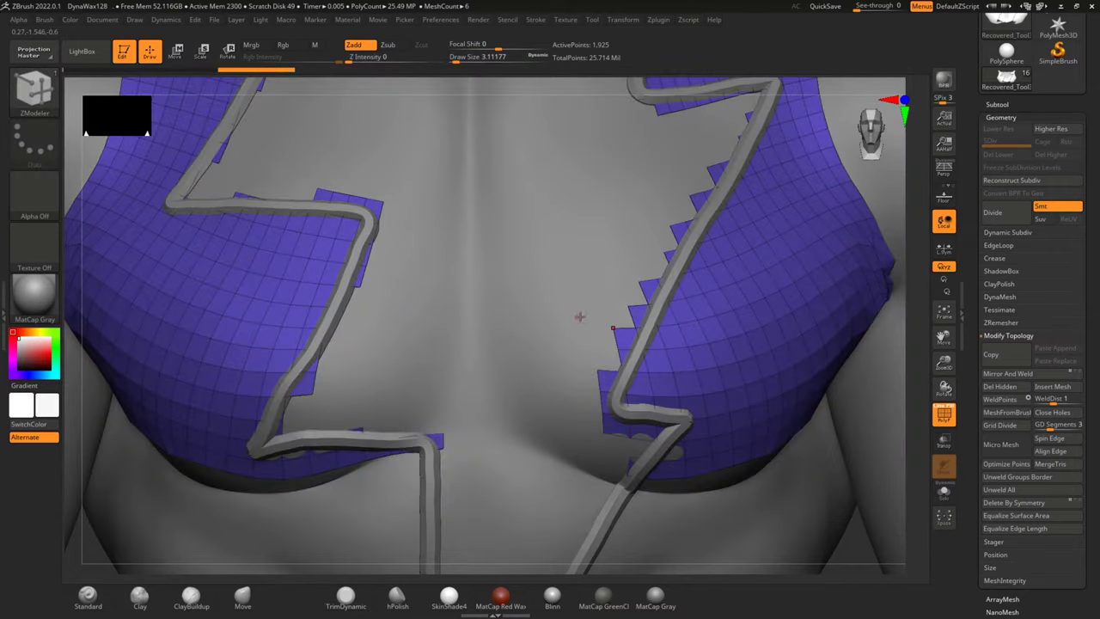
click(633, 325)
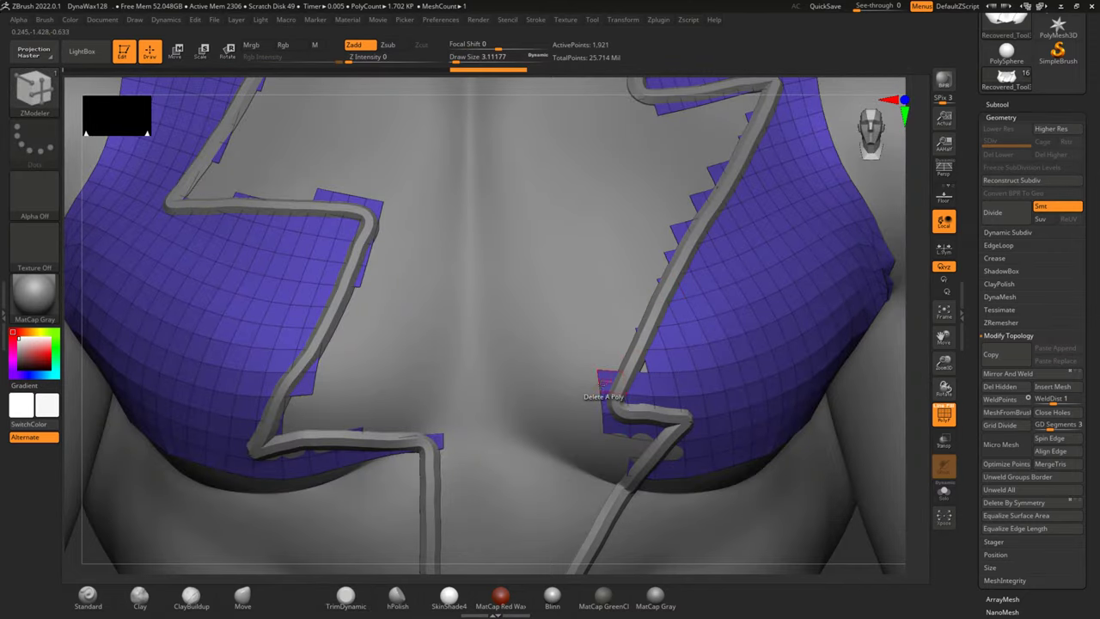
click(603, 395)
click(640, 439)
click(670, 452)
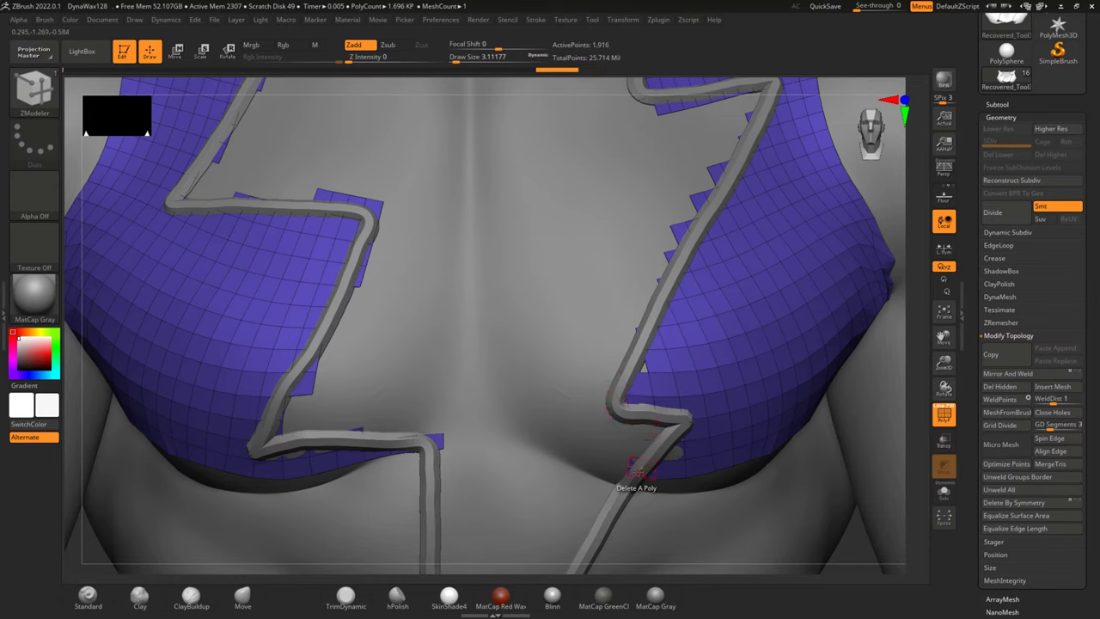
click(440, 444)
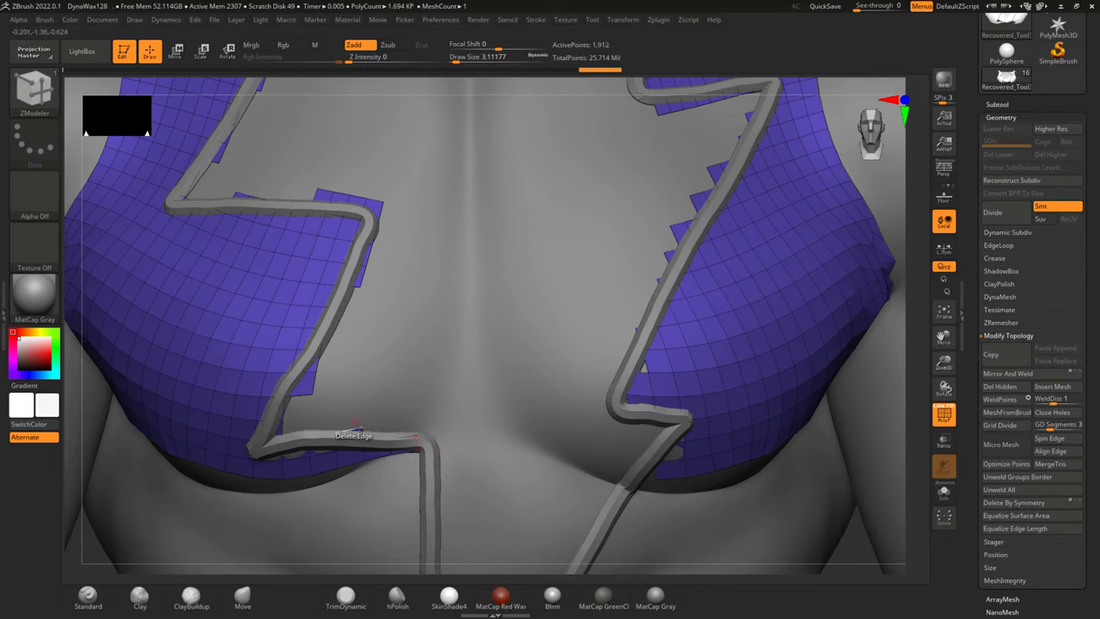
Delete the stray polygons running up the tube to its upper corner.
click(298, 384)
click(354, 277)
click(367, 244)
click(365, 214)
click(348, 203)
click(335, 199)
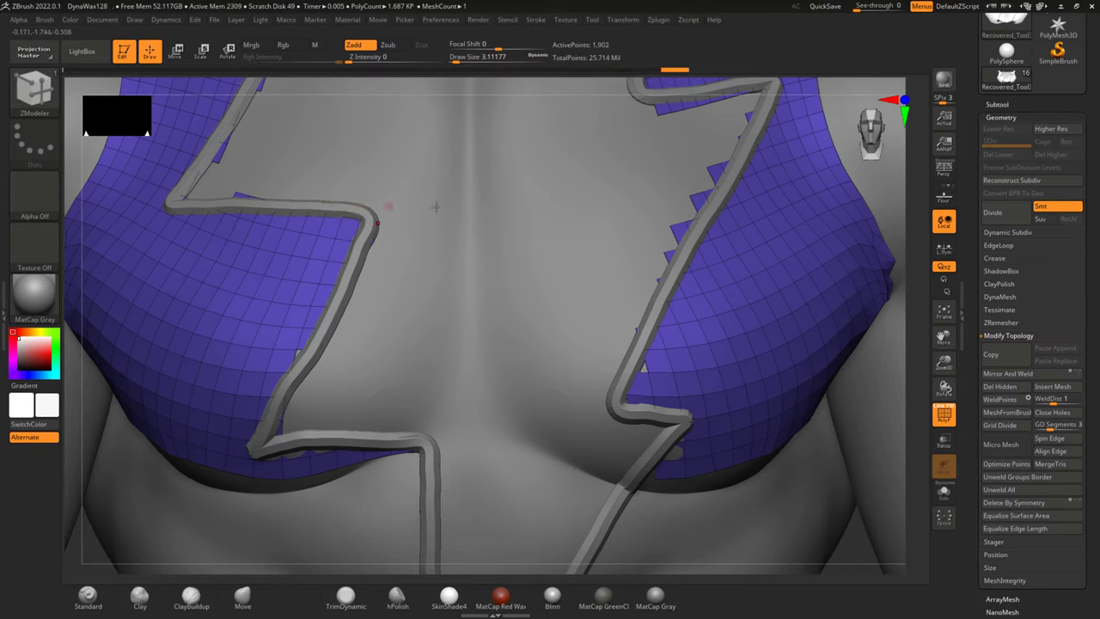
Remove the polygon teeth beside the right tube and near the collar.
click(703, 194)
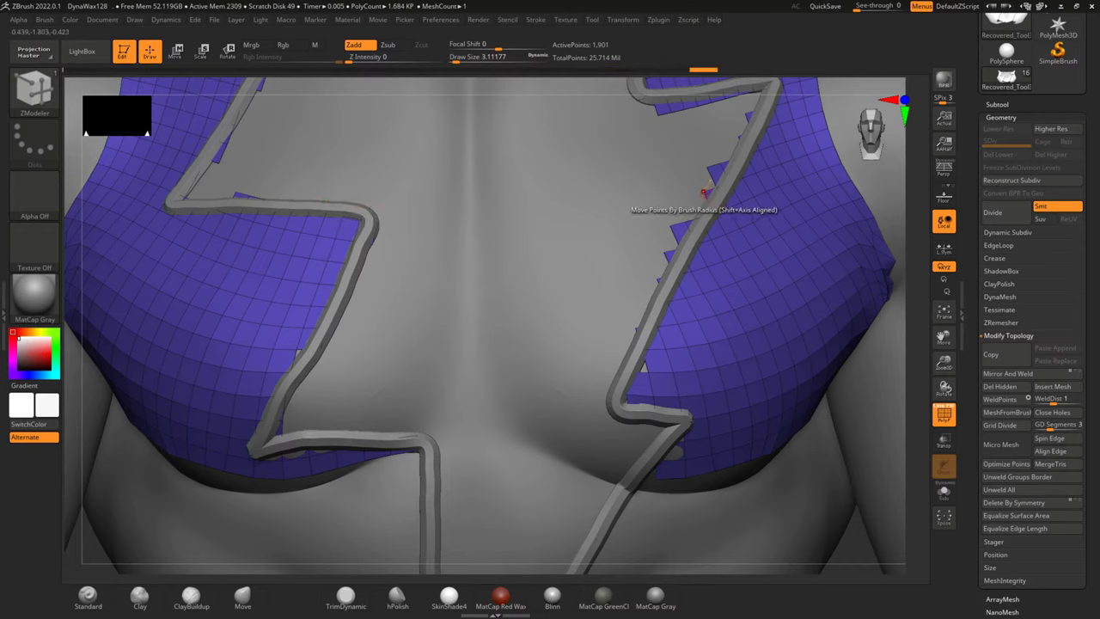
click(701, 204)
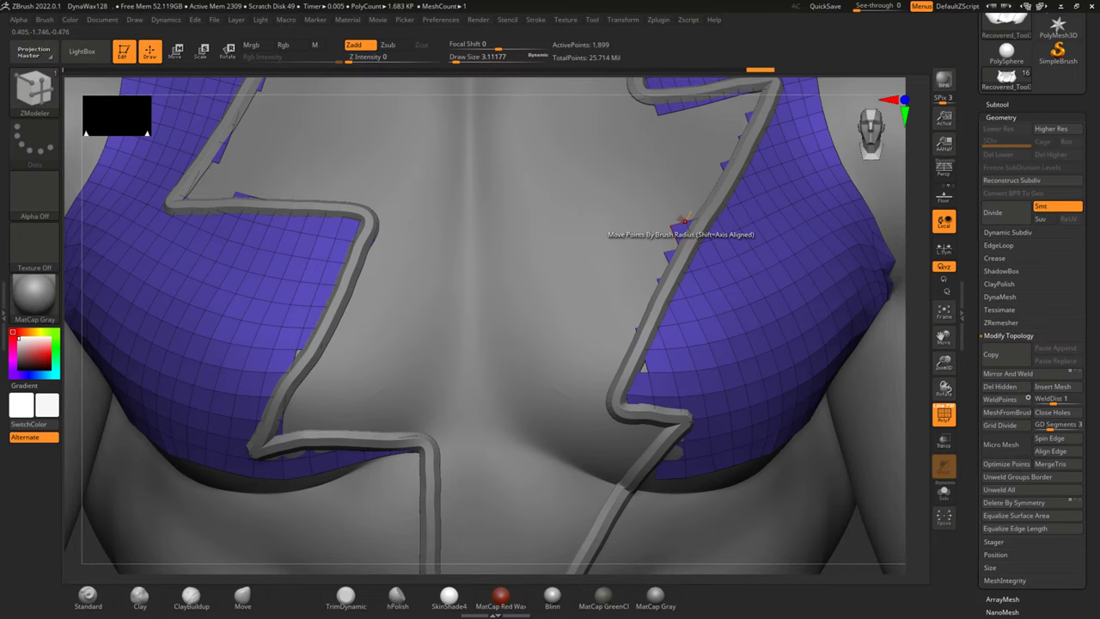
click(676, 232)
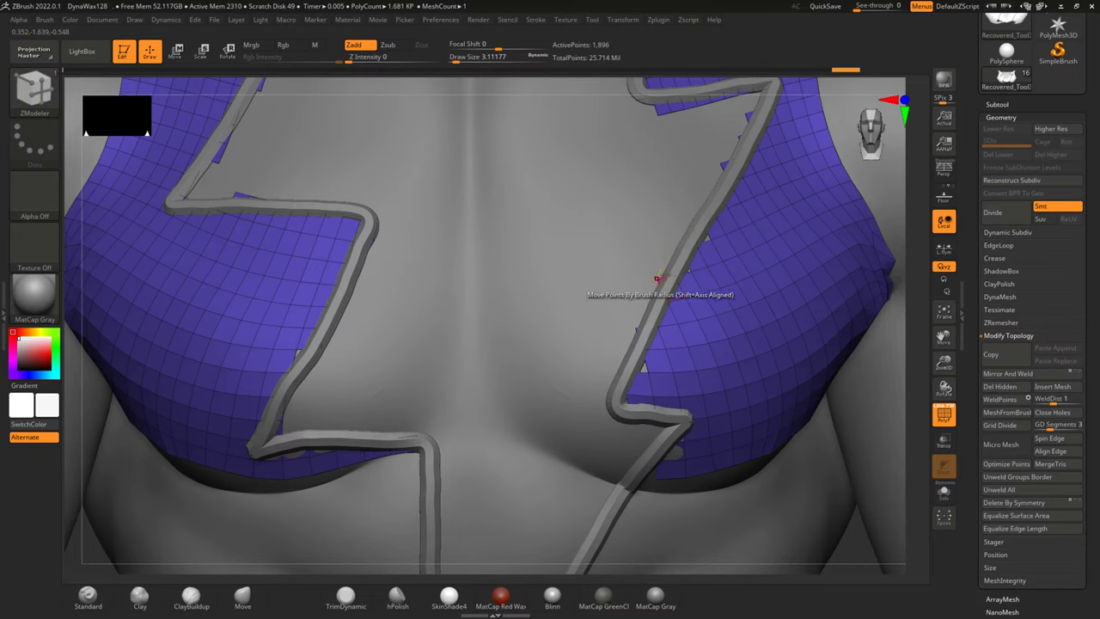
drag(914, 183, 859, 434)
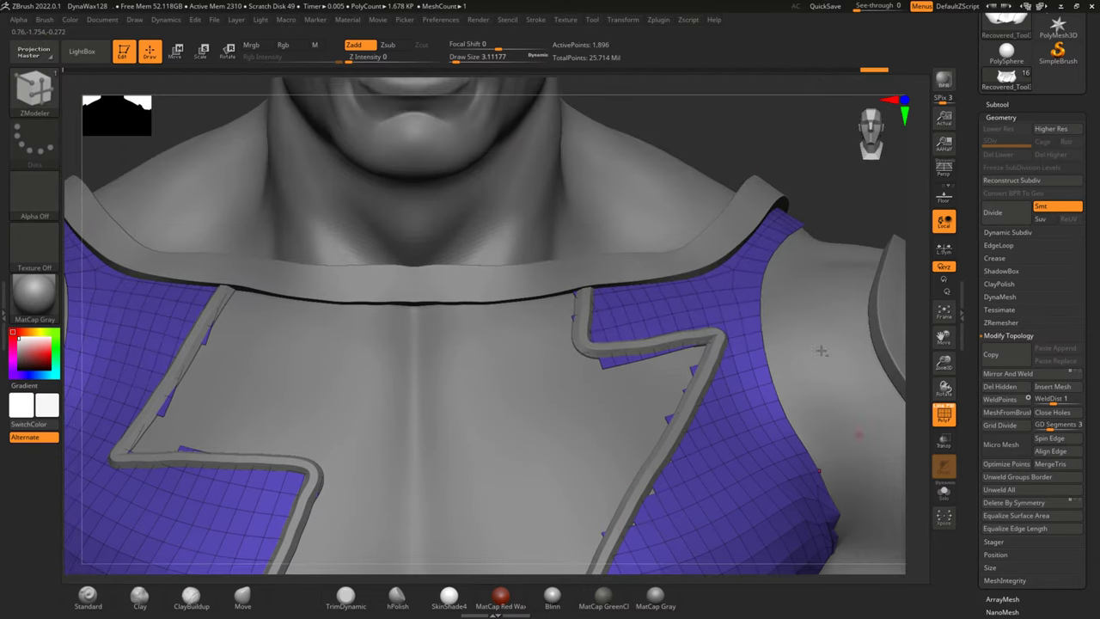
click(643, 361)
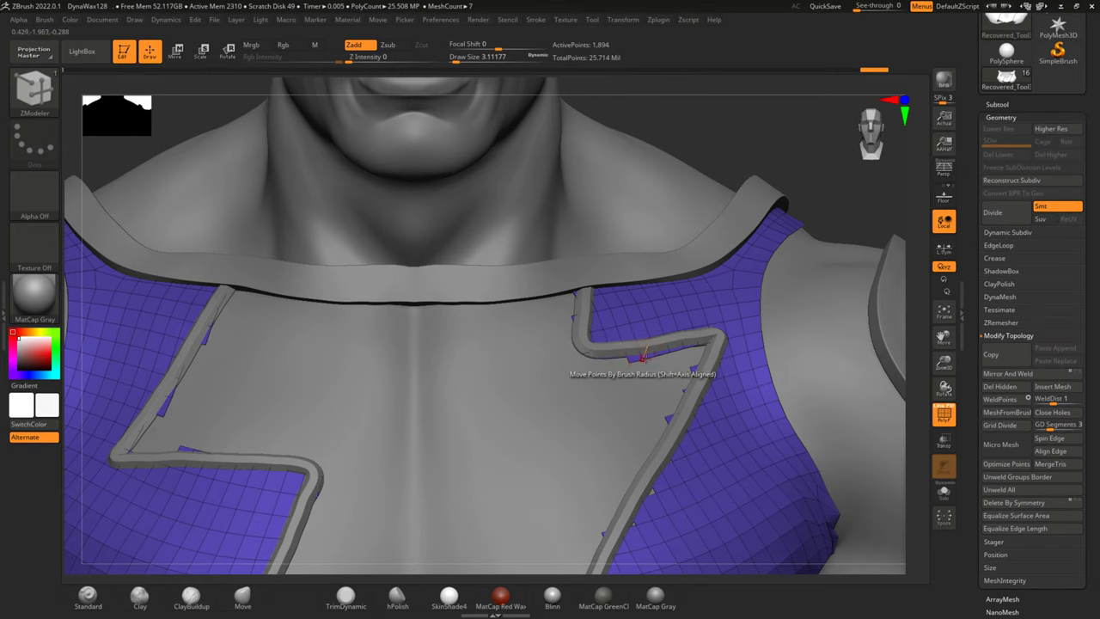
click(645, 358)
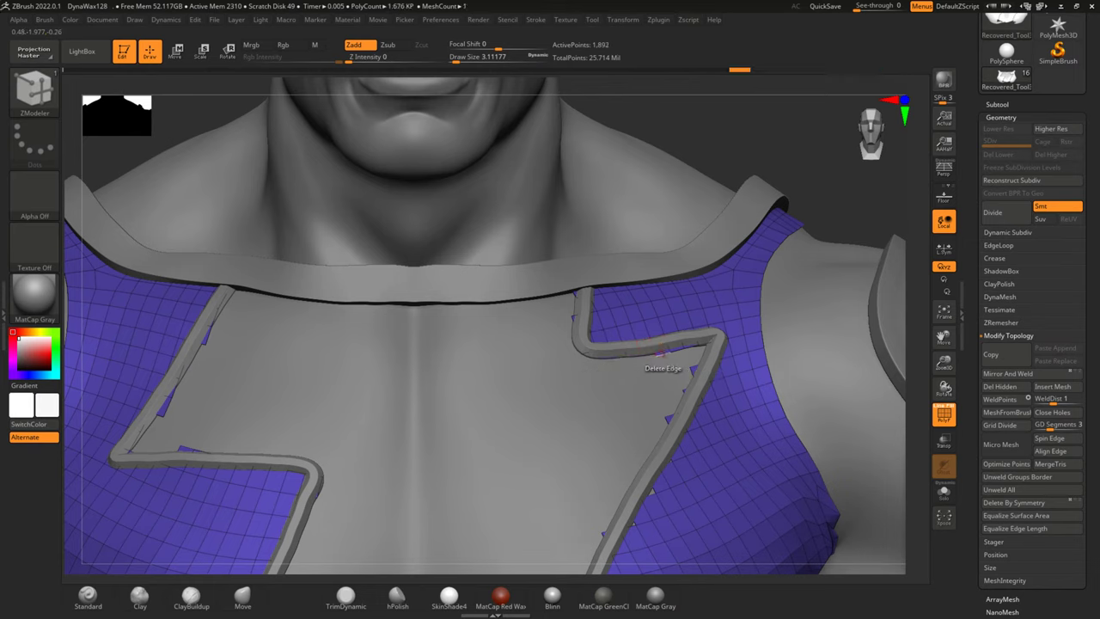
click(679, 347)
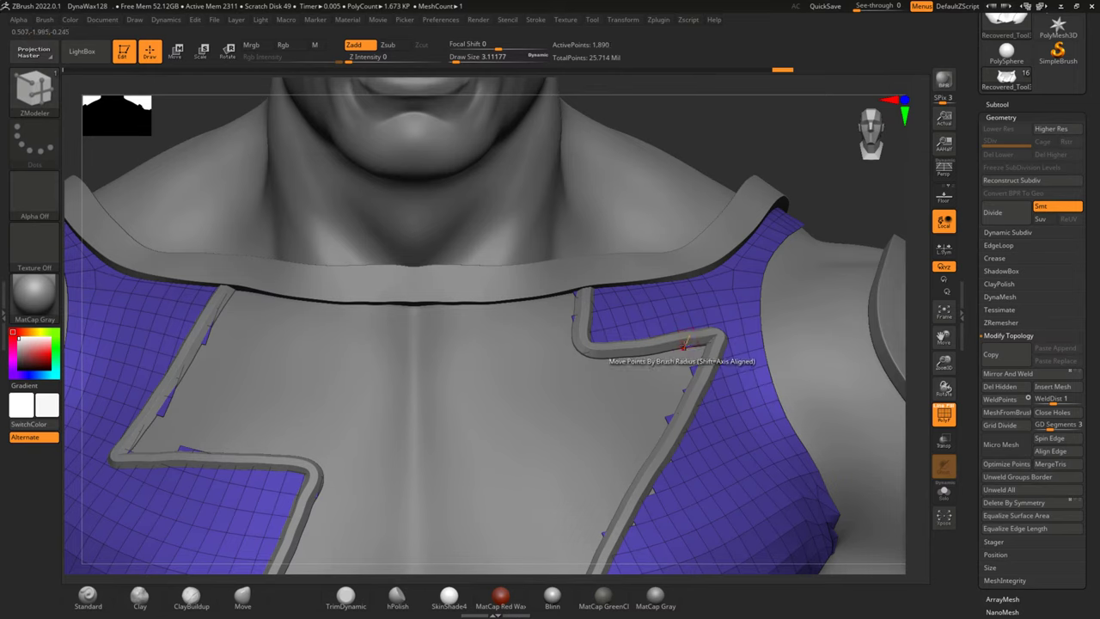
click(688, 385)
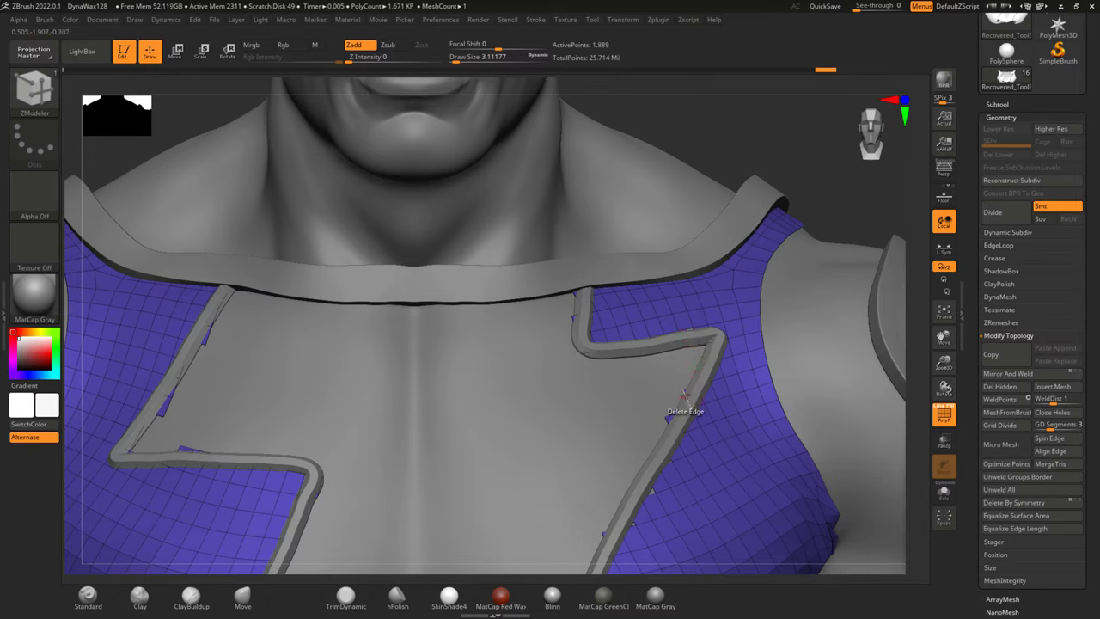
click(672, 418)
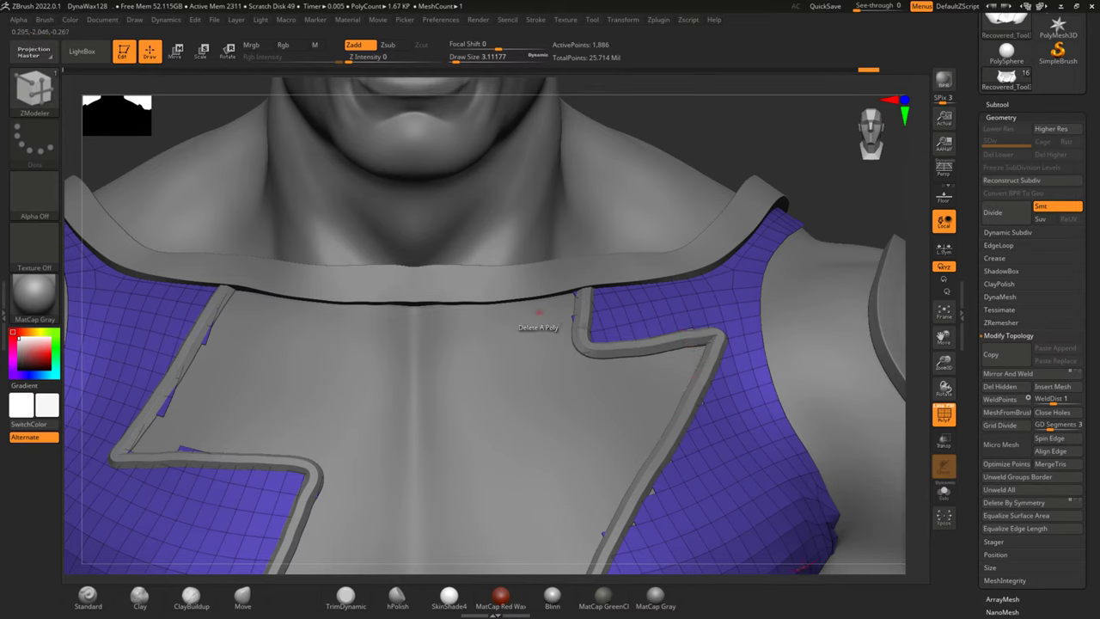
Delete the blue slivers beside the tube on the left shoulder, reaching 1,881 points.
drag(135, 154, 520, 129)
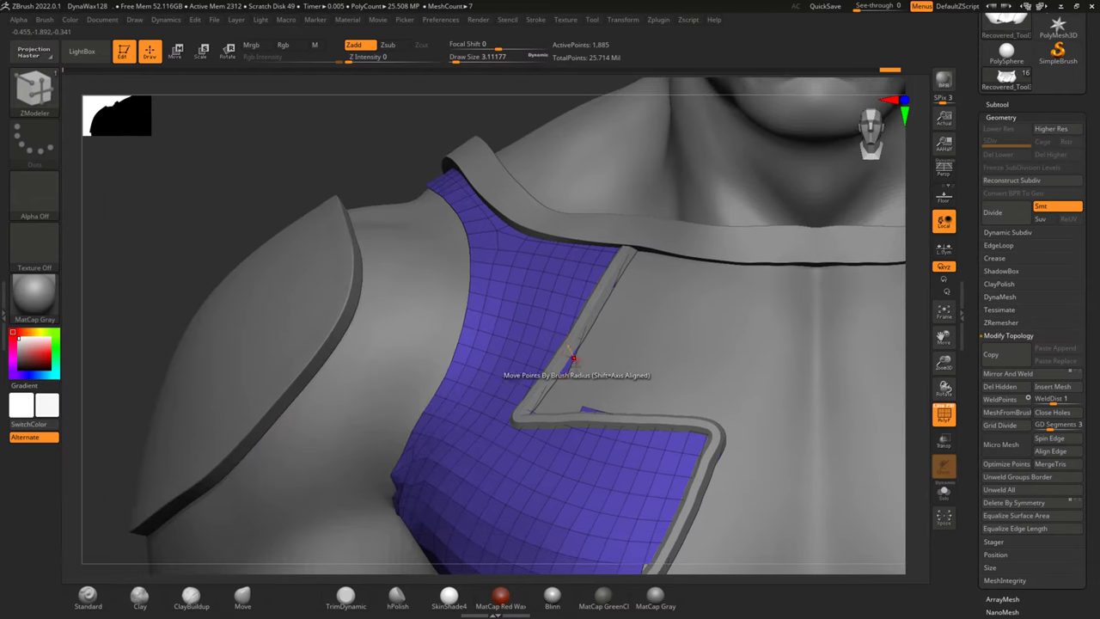
click(567, 361)
click(589, 413)
mouse_move(176, 254)
right_down()
mouse_move(158, 250)
mouse_move(128, 353)
mouse_move(215, 301)
right_up()
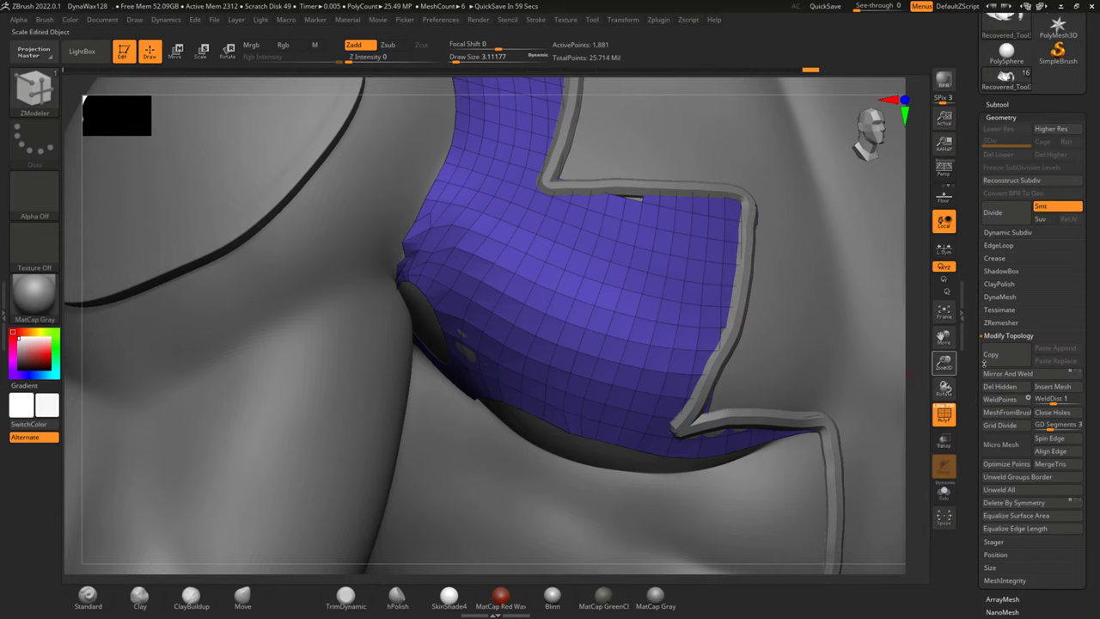
Run ZRemesher twice on the purple costume panels and orbit to inspect both patches.
click(1001, 322)
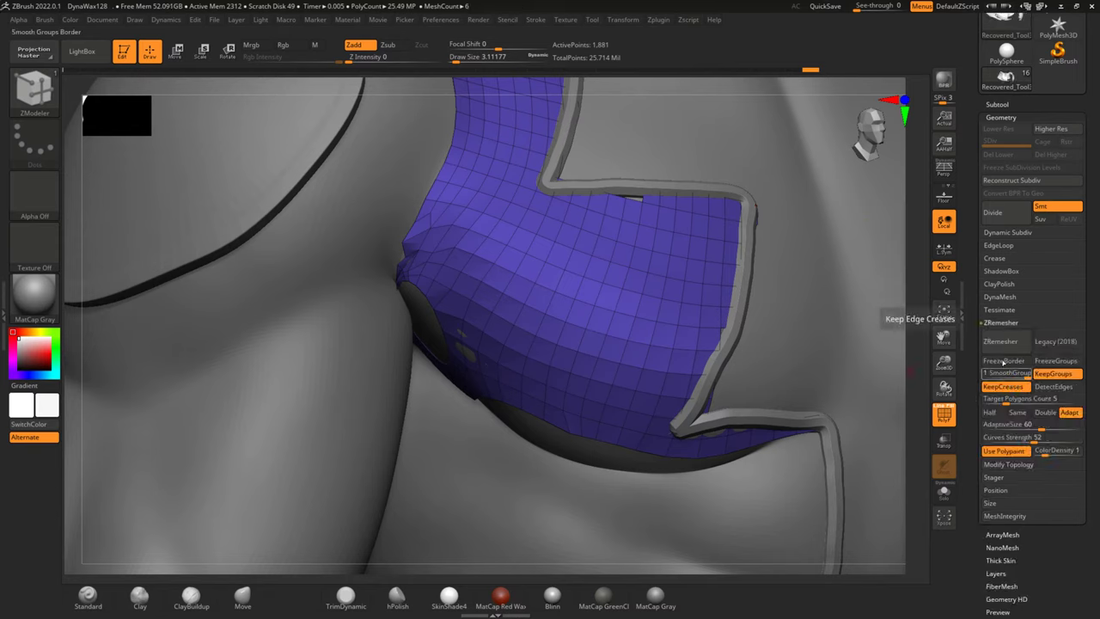
click(1005, 341)
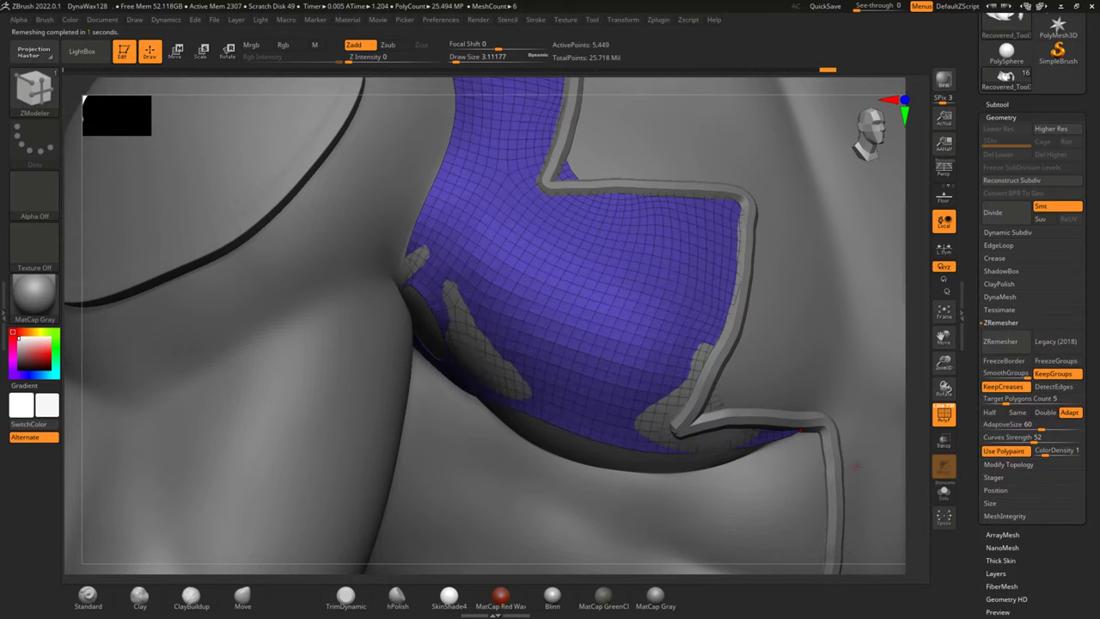
click(1009, 342)
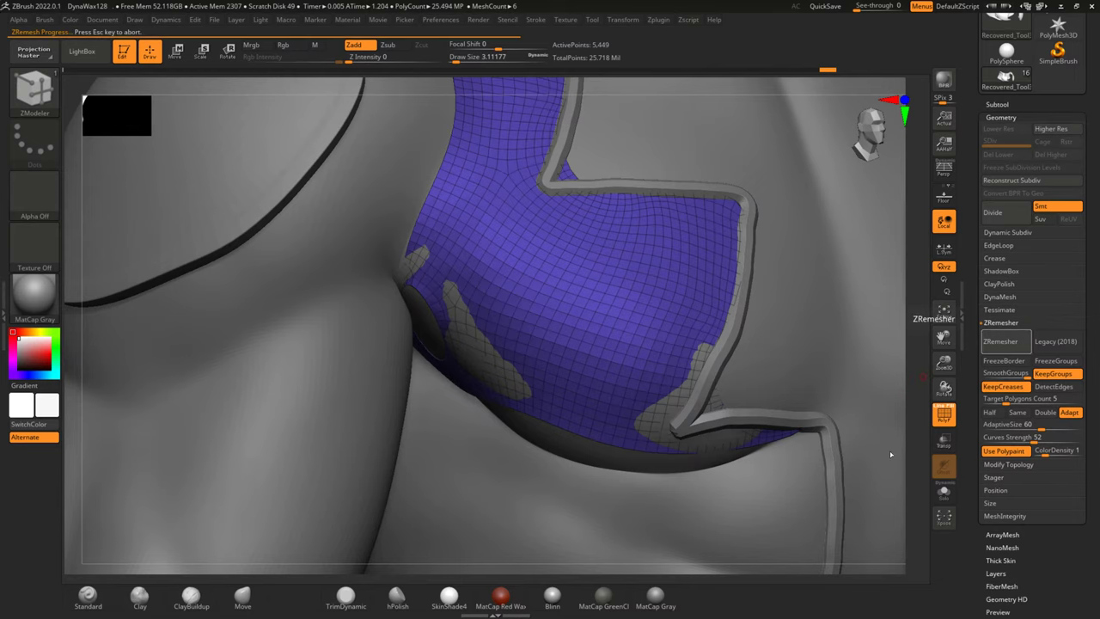
mouse_move(908, 424)
mouse_down()
mouse_move(773, 454)
mouse_move(833, 441)
mouse_up()
mouse_move(903, 430)
mouse_down()
mouse_move(849, 432)
mouse_move(880, 410)
mouse_move(872, 398)
mouse_up()
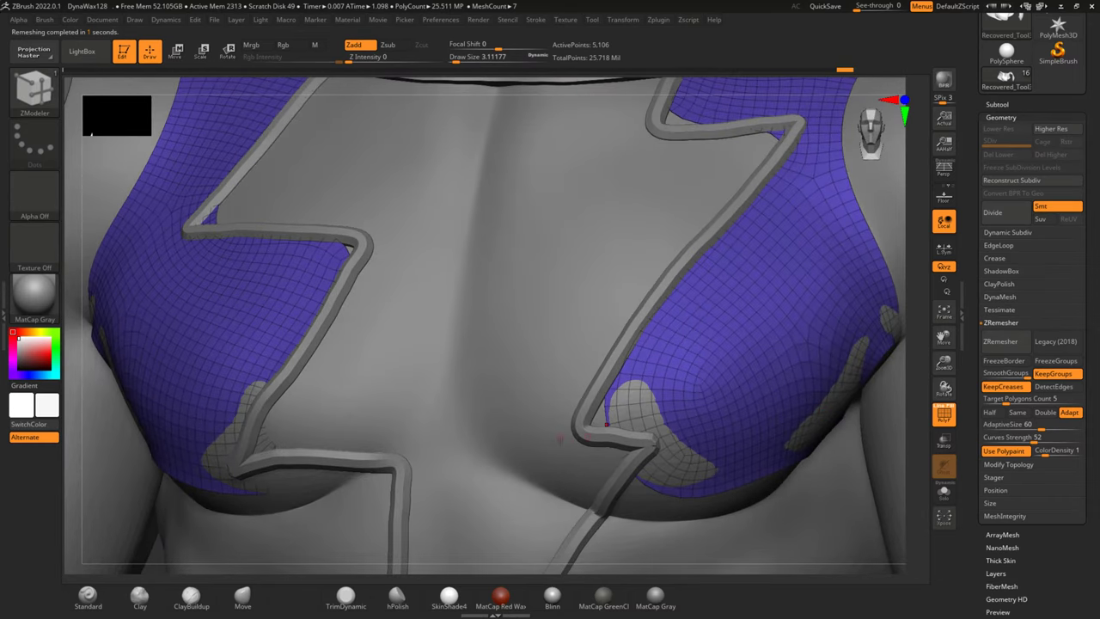
Undo to the unremeshed 1,881-point panel, set Move brush size 62.0104, and ZRemesh again.
key(ctrl+z)
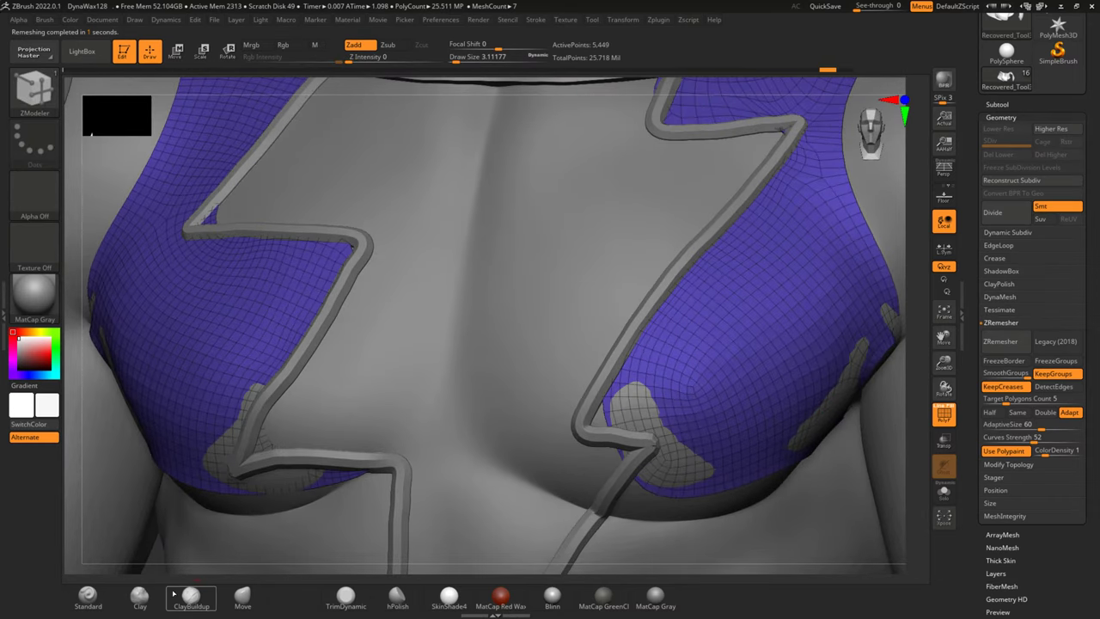
click(242, 593)
key(ctrl+z)
key(space)
drag(733, 339, 750, 337)
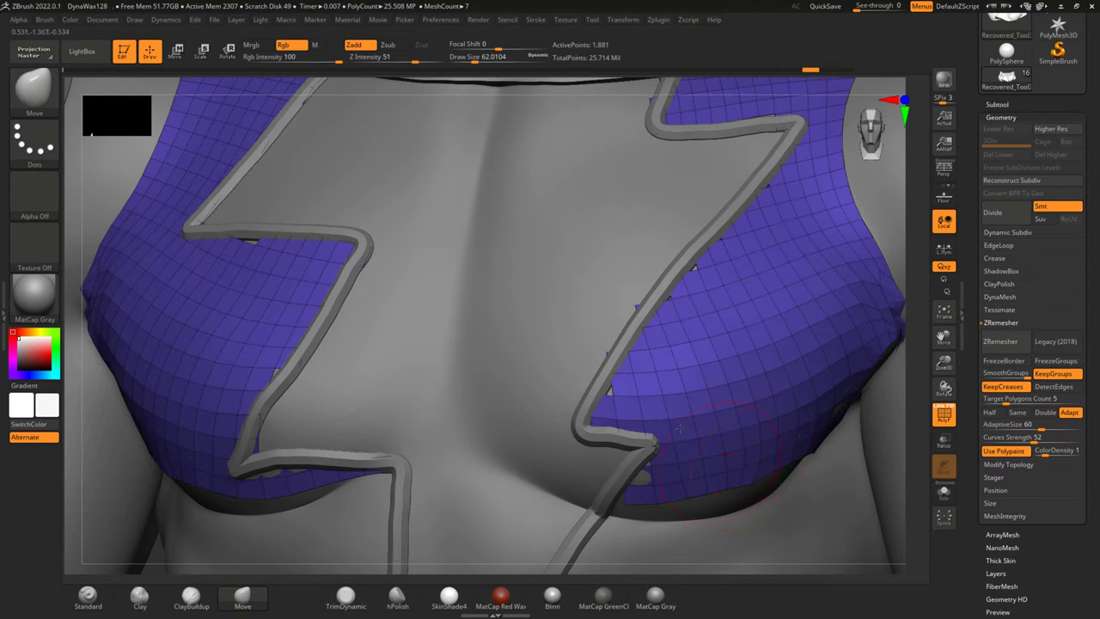
click(1001, 341)
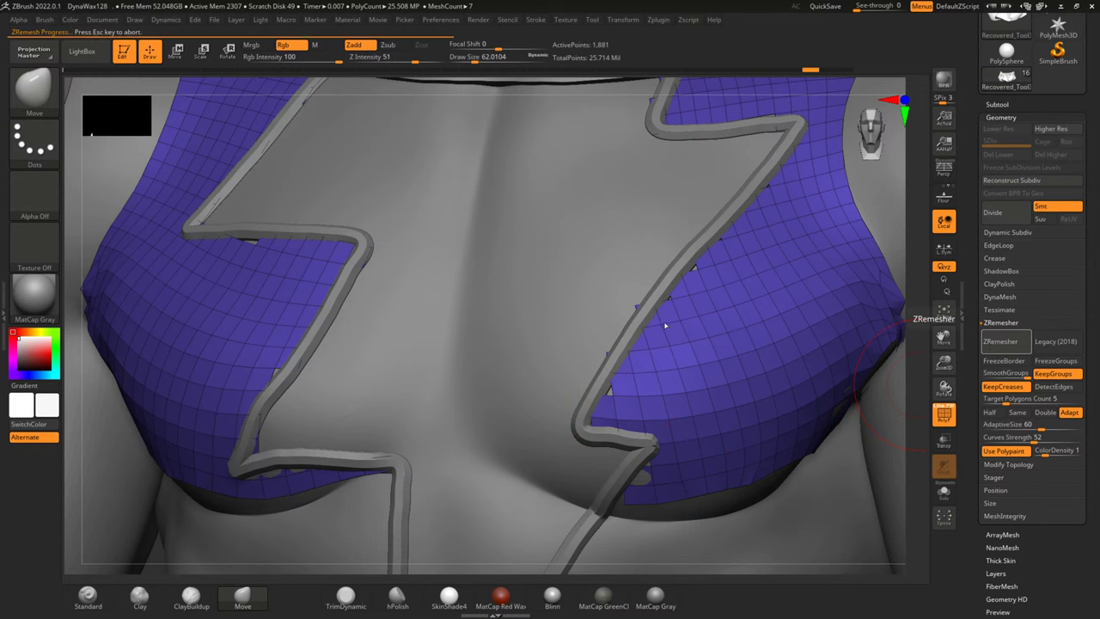
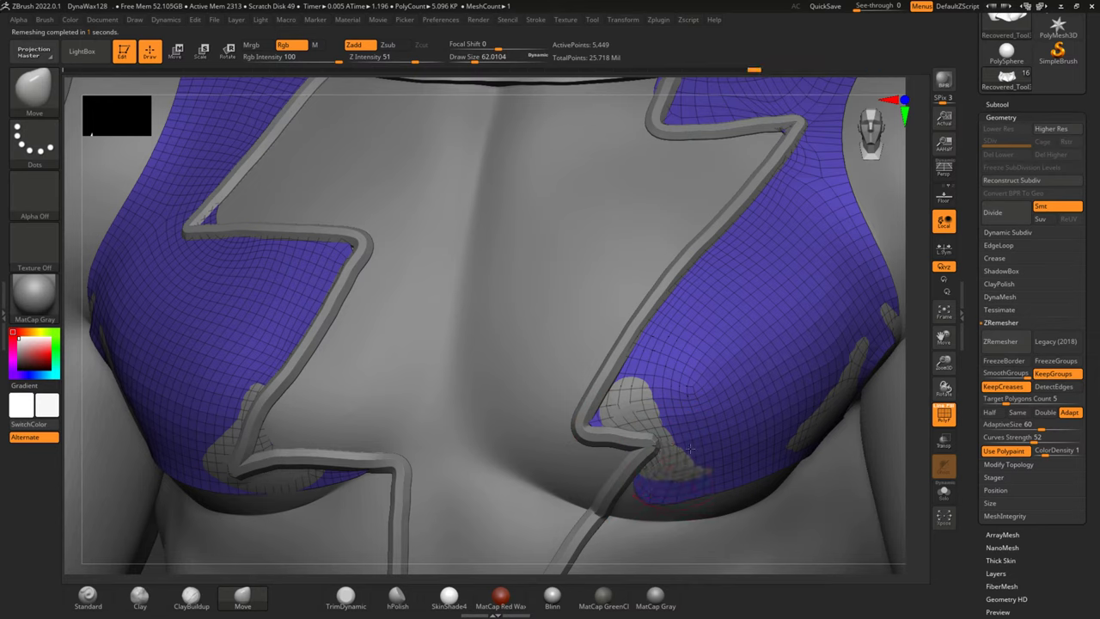
Move-brush the chest panel over the grey poke-throughs, then undo the last three strokes.
drag(691, 449, 663, 459)
drag(629, 402, 613, 416)
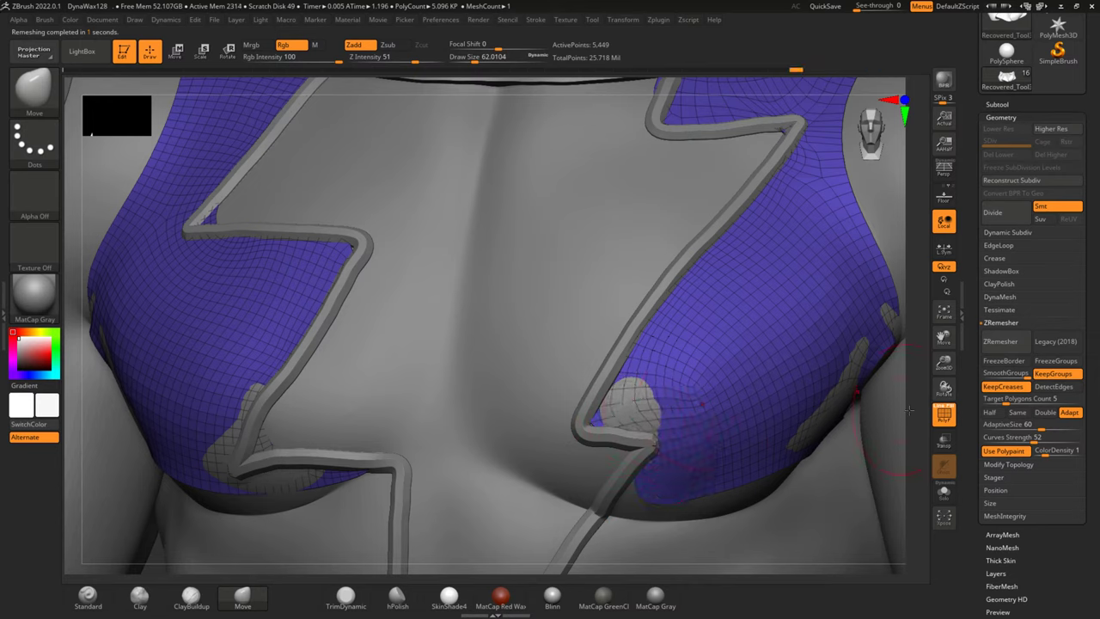
drag(855, 356, 811, 439)
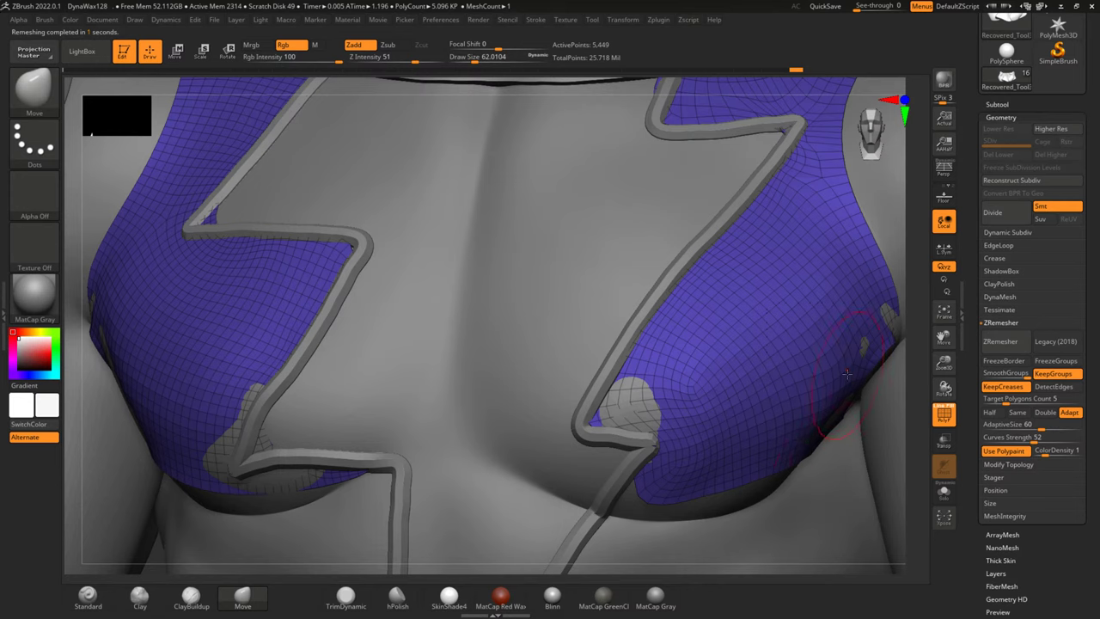
key(ctrl+z)
key(ctrl+z)
key(ctrl+z)
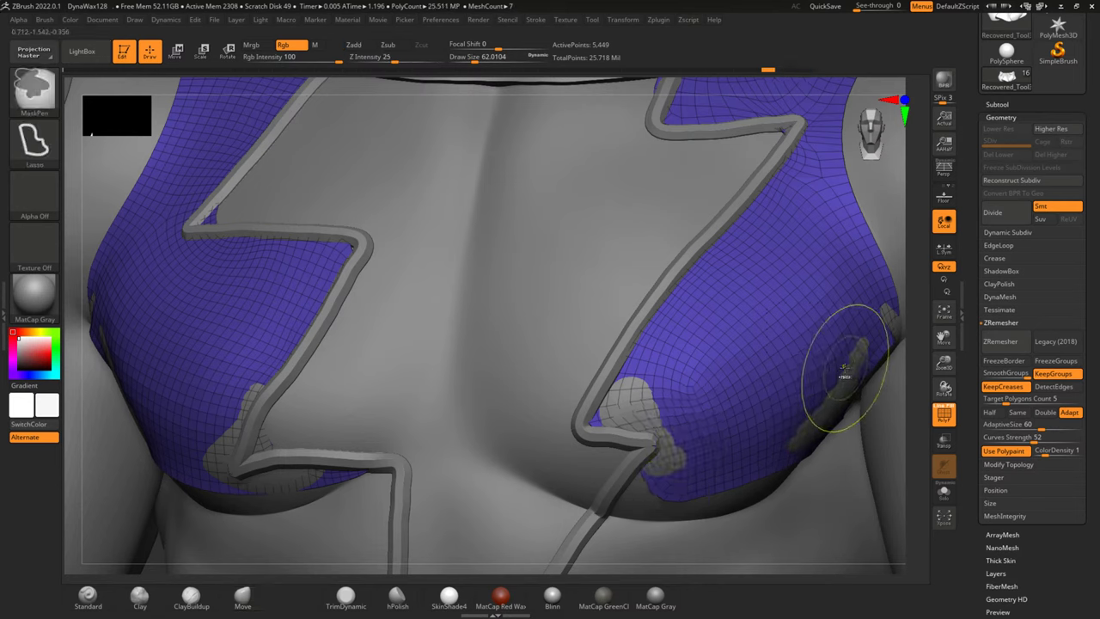
key(ctrl+z)
key(ctrl+z)
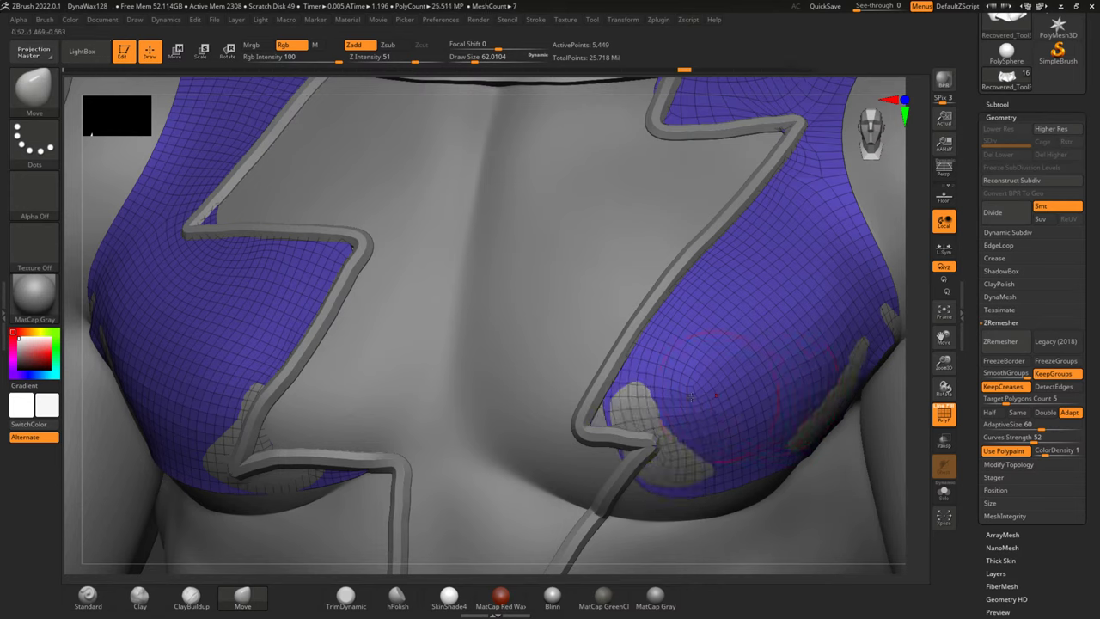
key(ctrl+z)
key(ctrl+z)
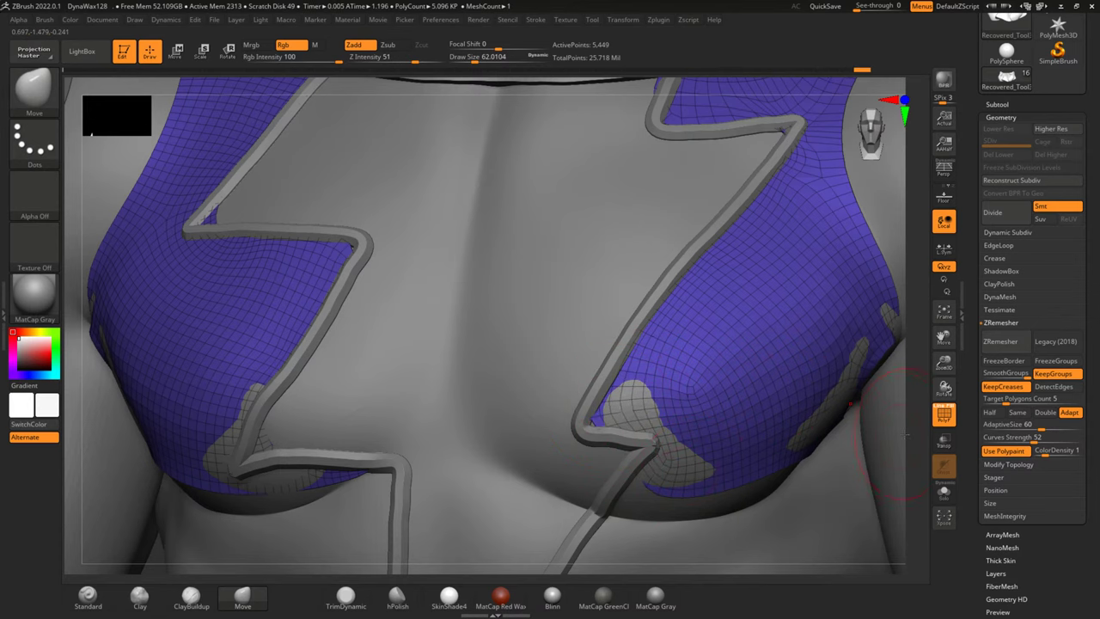
Orbit around both chest panels and pull them over the remaining grey patches and spots.
drag(913, 438, 674, 380)
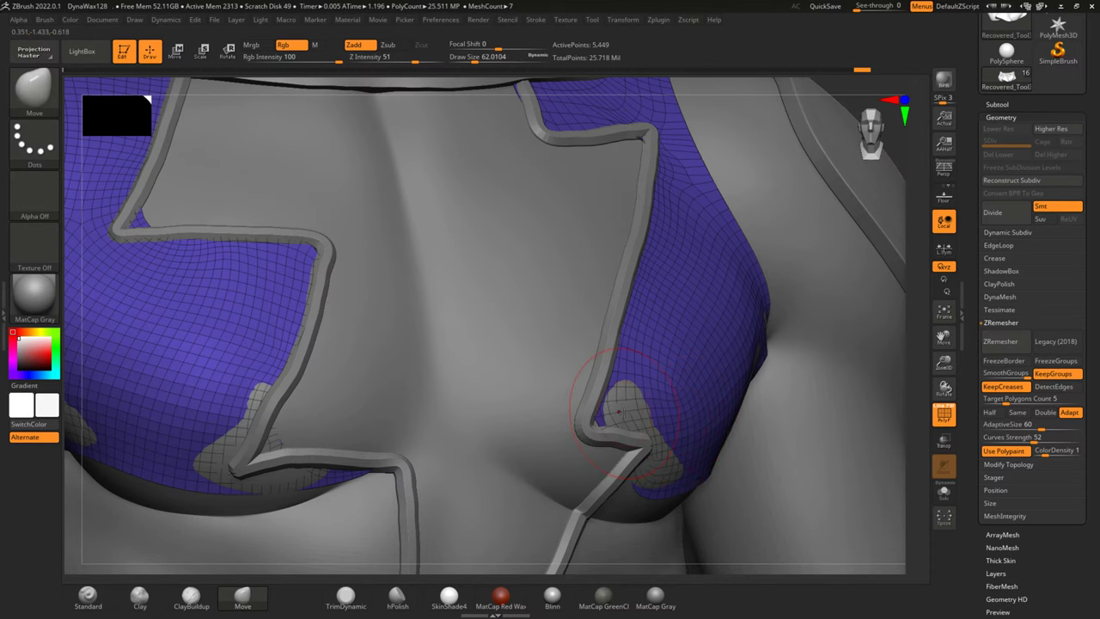
key(ctrl+z)
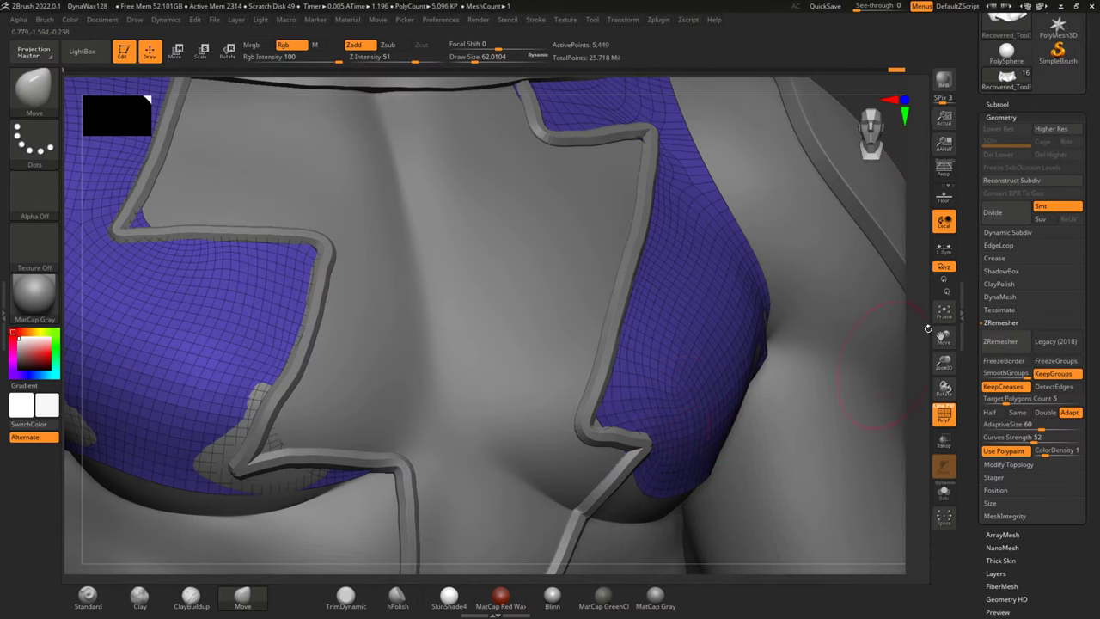
mouse_move(925, 333)
mouse_down()
mouse_move(847, 395)
mouse_move(866, 367)
mouse_up()
mouse_move(888, 329)
shift+mouse_down()
mouse_move(916, 344)
mouse_move(701, 338)
shift+mouse_up()
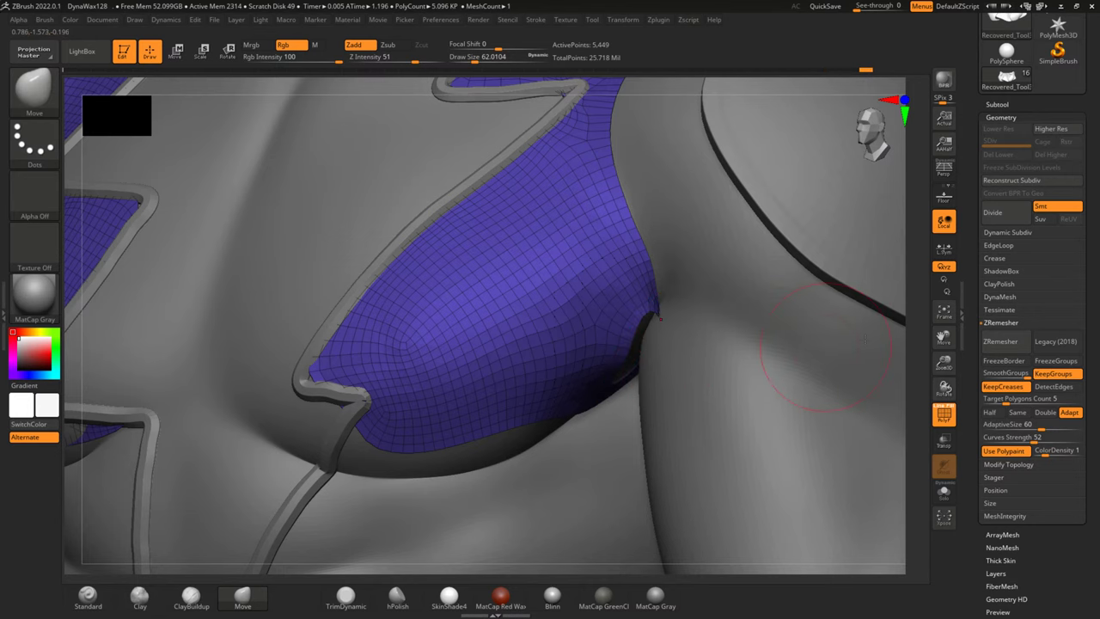
drag(915, 352, 460, 349)
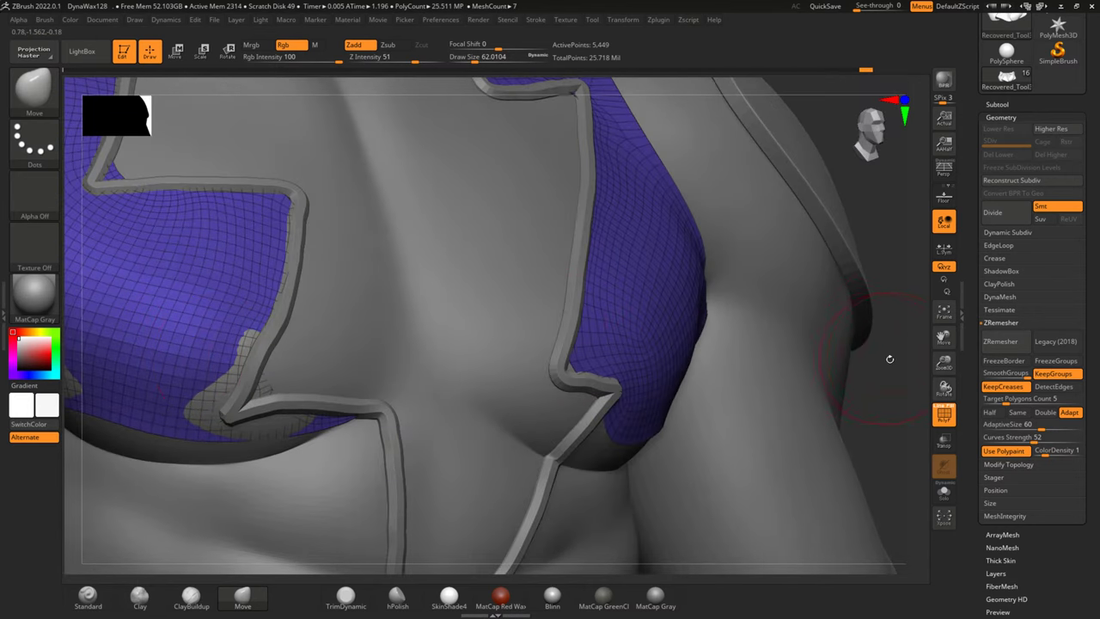
drag(890, 358, 696, 318)
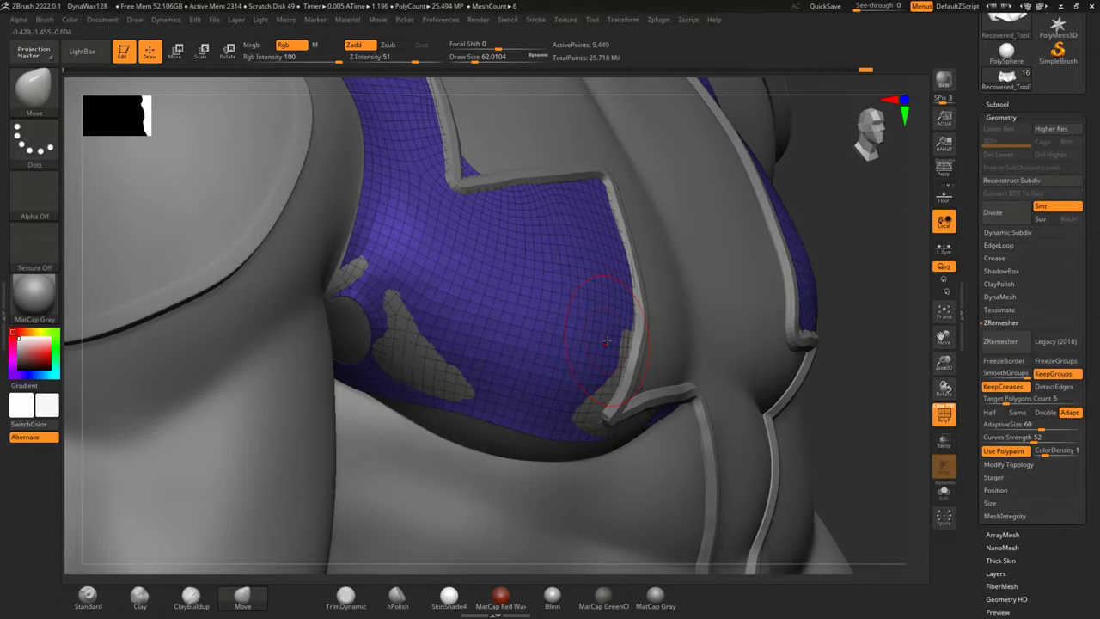
drag(606, 342, 600, 427)
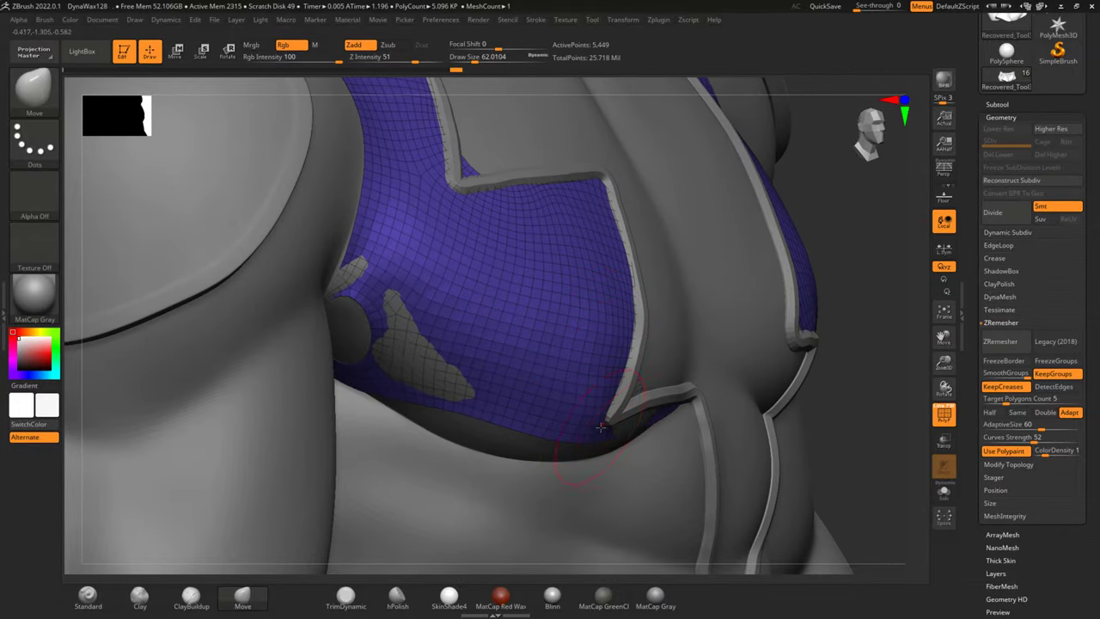
drag(454, 369, 339, 270)
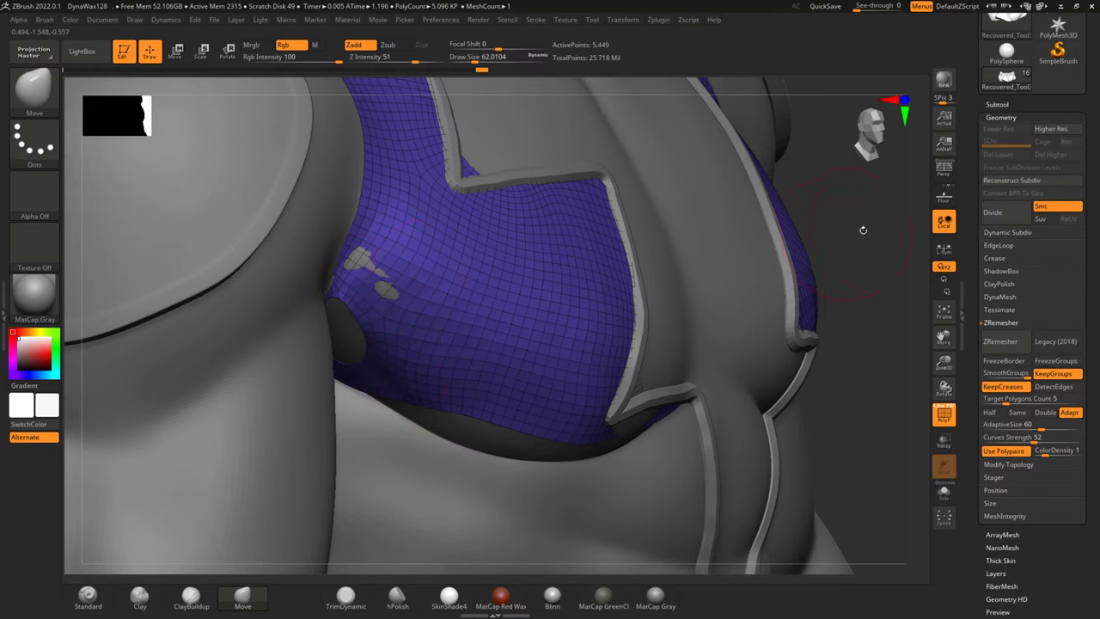
right_drag(856, 231, 367, 318)
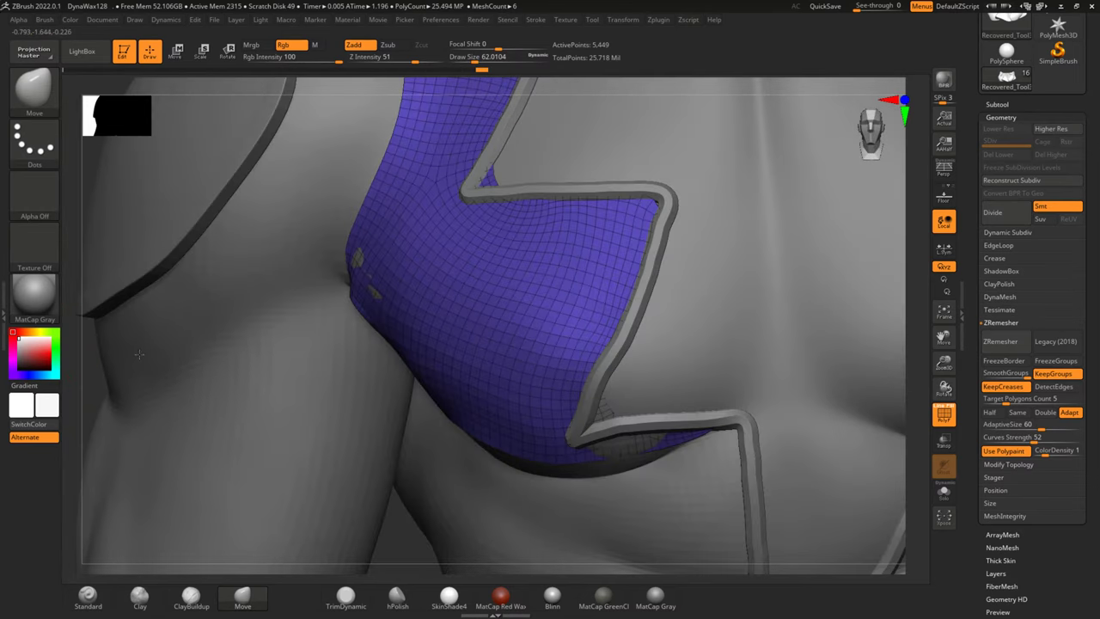
right_drag(126, 322, 366, 257)
drag(367, 258, 374, 292)
Orbit around the shoulders to inspect the collar and upper panel.
right_drag(94, 369, 246, 425)
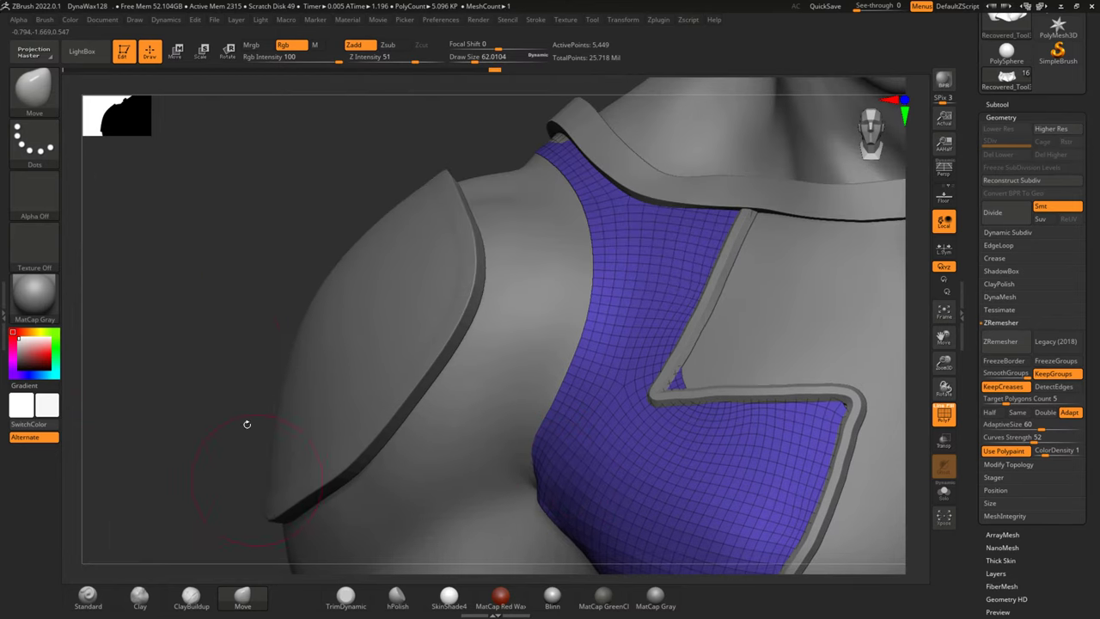
right_drag(200, 323, 454, 292)
right_drag(472, 243, 165, 307)
mouse_move(757, 228)
right_down()
mouse_move(681, 303)
mouse_move(718, 309)
mouse_move(707, 339)
mouse_move(714, 271)
right_up()
right_drag(838, 178, 624, 232)
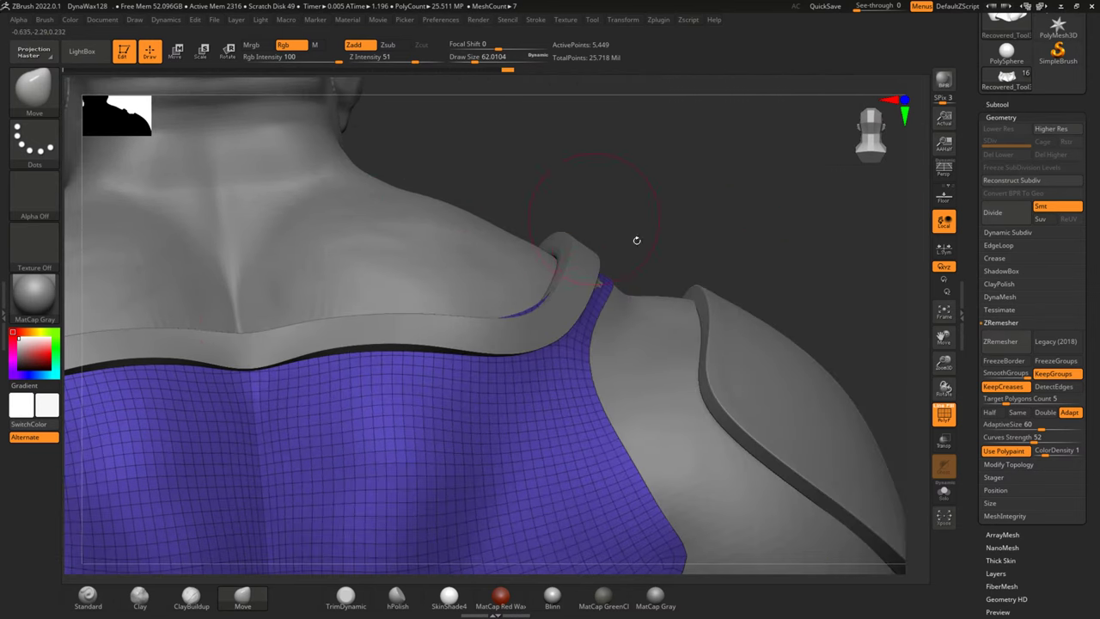
mouse_move(622, 280)
right_down()
mouse_move(791, 187)
mouse_move(790, 146)
right_up()
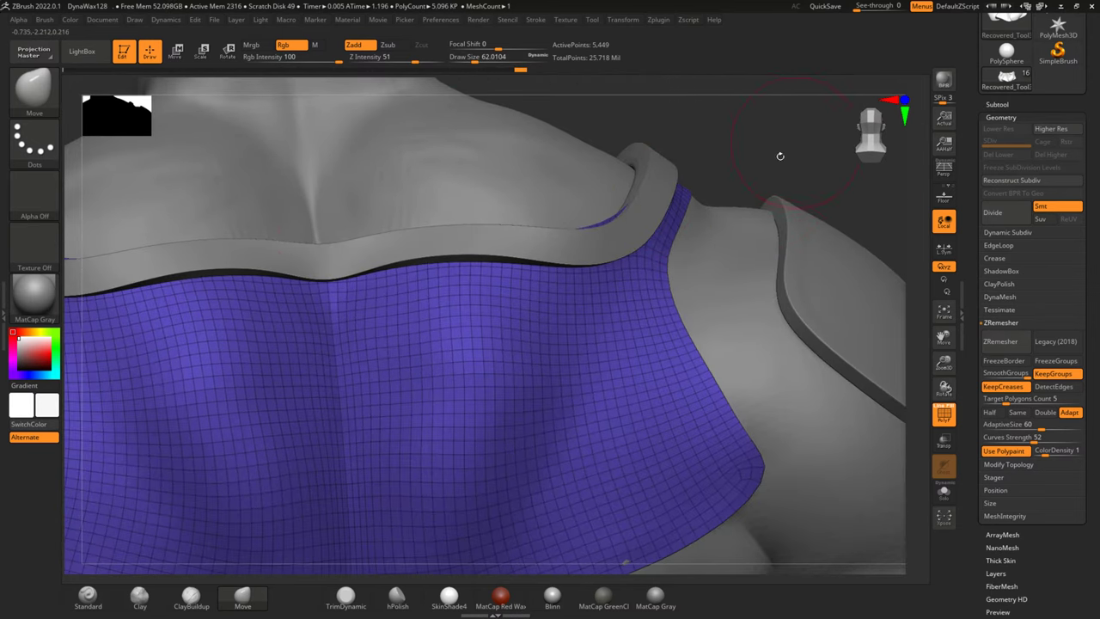
right_drag(799, 187, 651, 489)
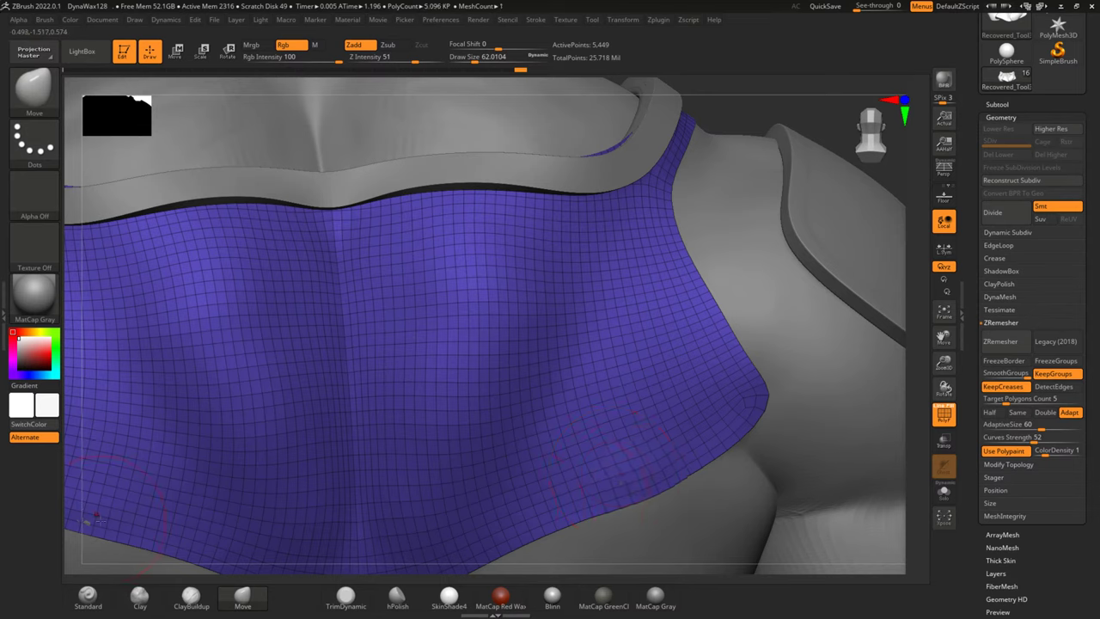
Remesh the chainmail panel with ZRemesher and nudge a small grey bump down the panel.
click(1001, 341)
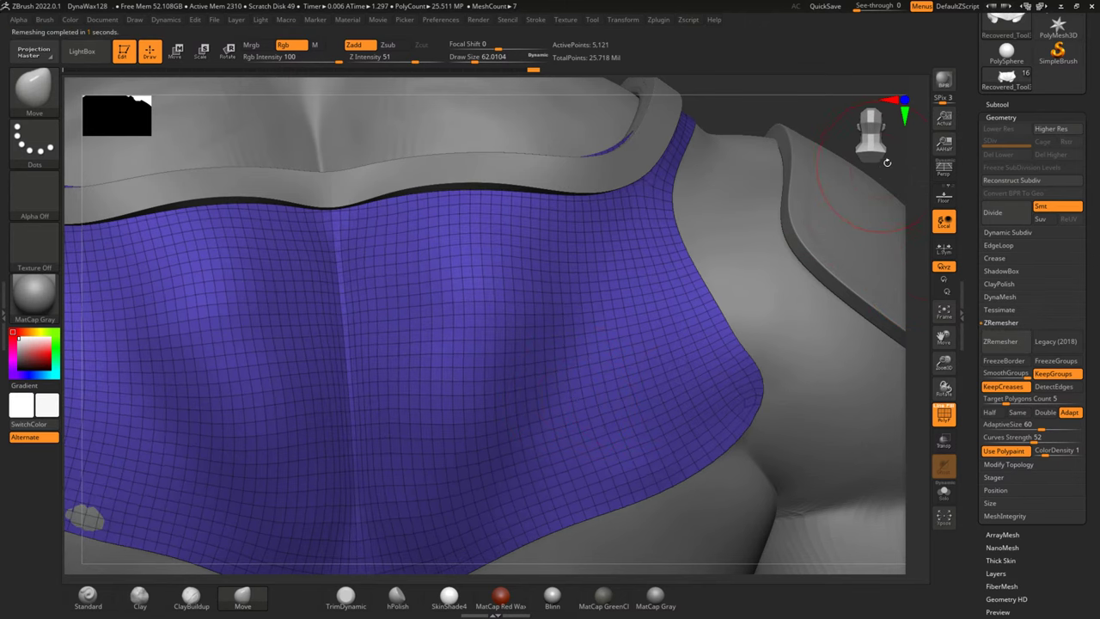
drag(888, 161, 868, 103)
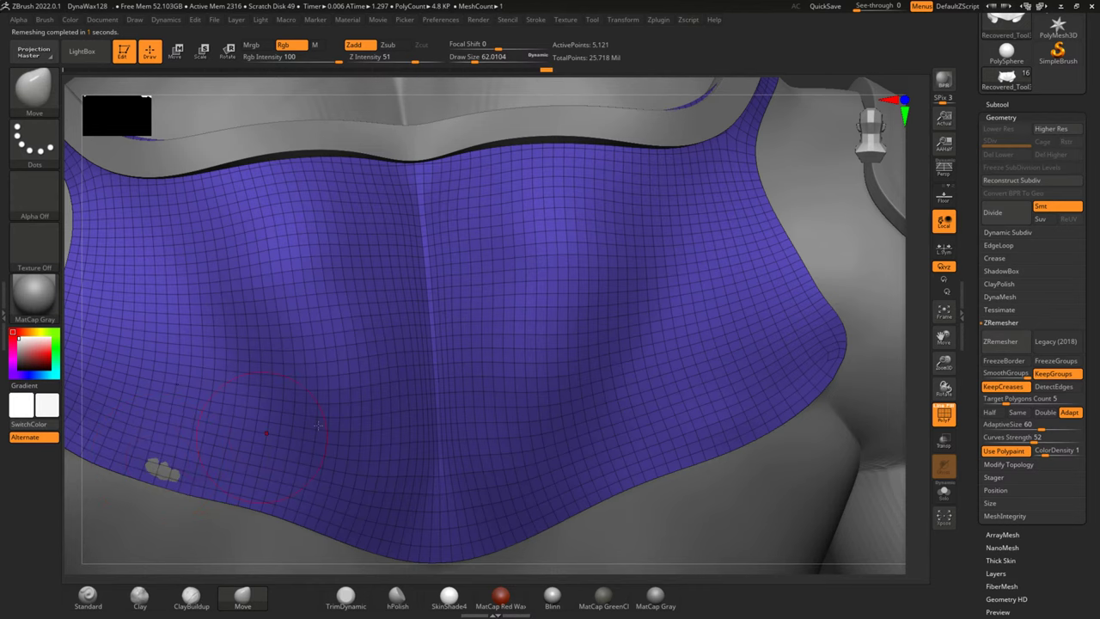
mouse_move(932, 386)
mouse_down()
mouse_move(952, 383)
mouse_move(941, 387)
mouse_up()
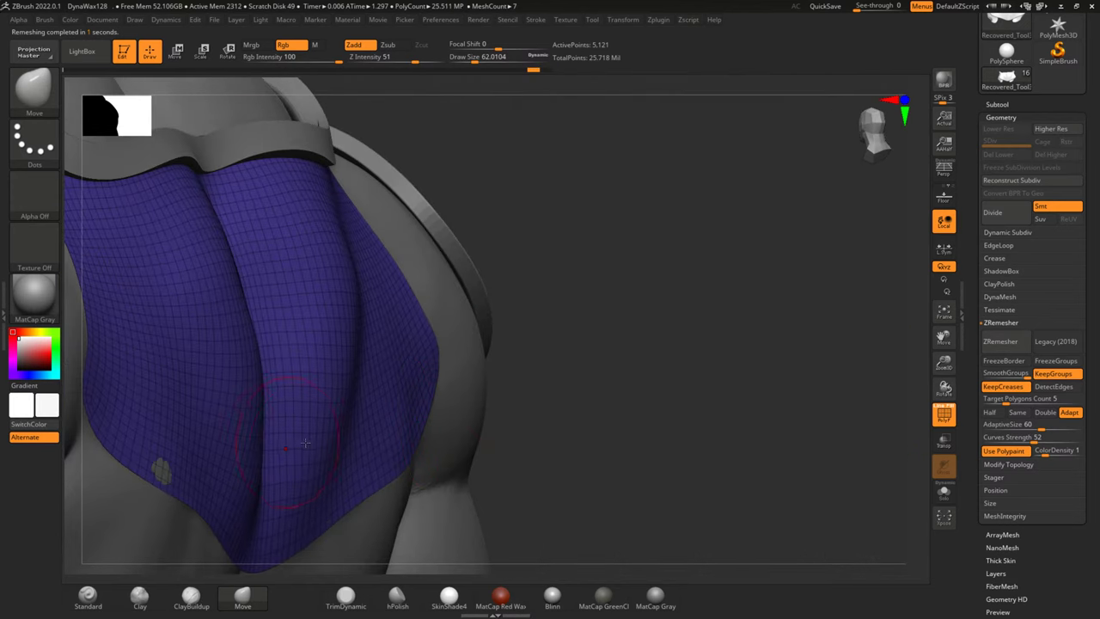
drag(647, 328, 731, 357)
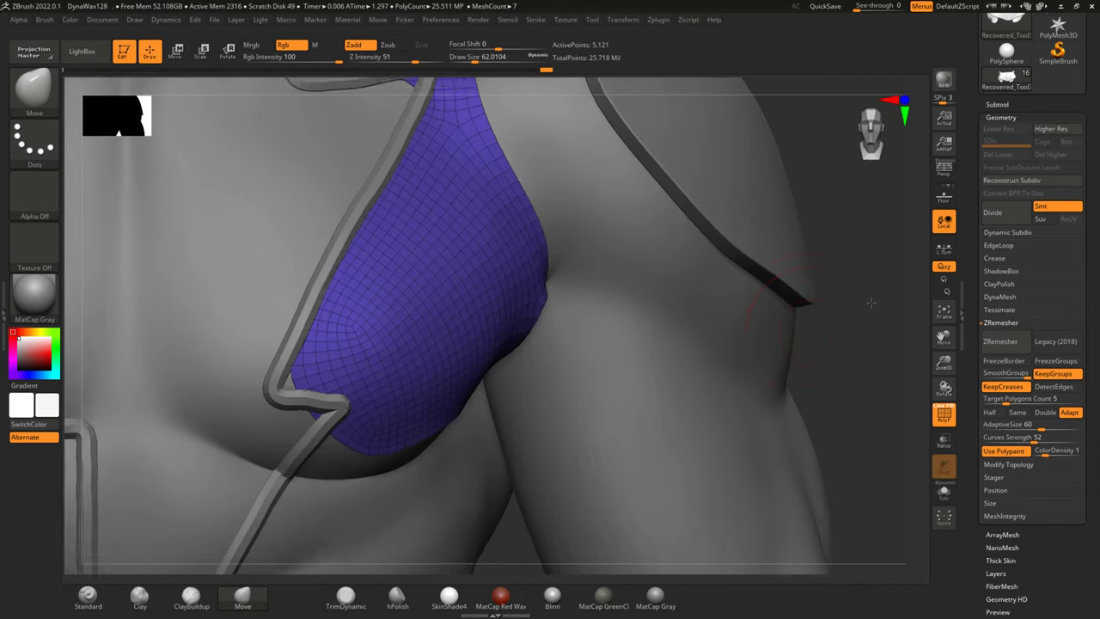
drag(731, 358, 398, 333)
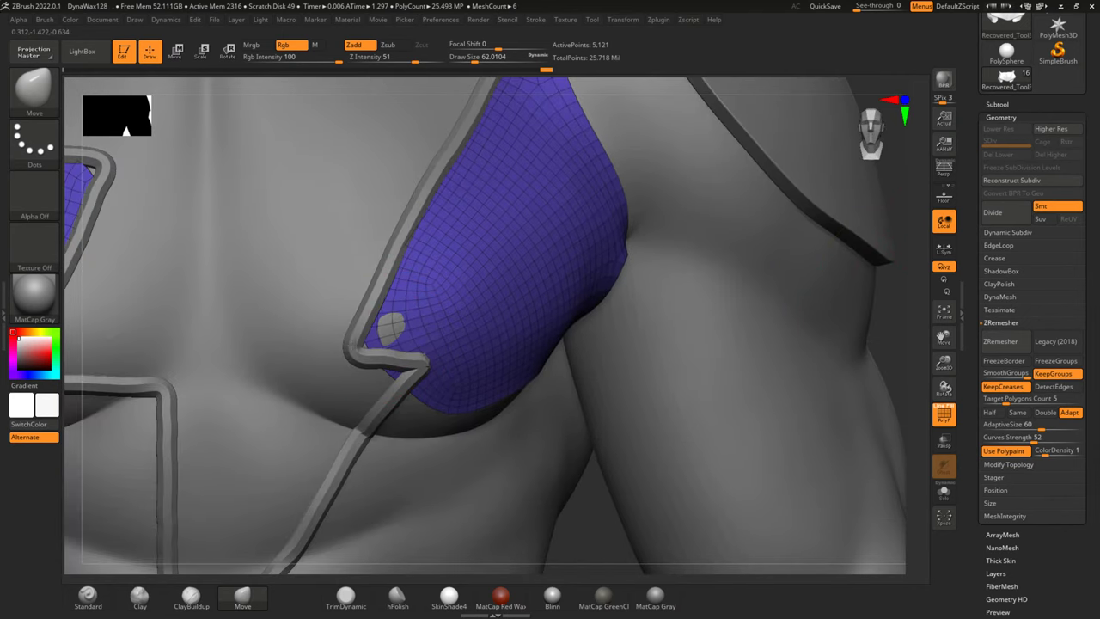
drag(391, 359, 388, 378)
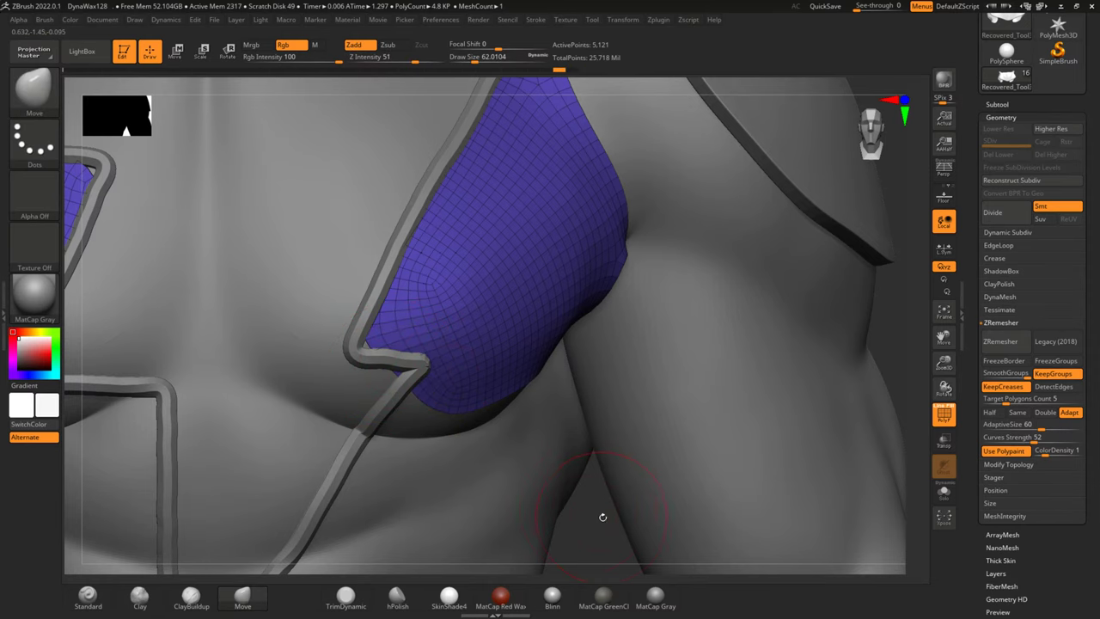
Shrink the Move brush to about 9.4 and pull the panel into the corner under the strap.
right_drag(602, 516, 504, 453)
right_click(507, 404)
mouse_move(551, 331)
mouse_down()
mouse_move(537, 330)
mouse_move(546, 329)
mouse_up()
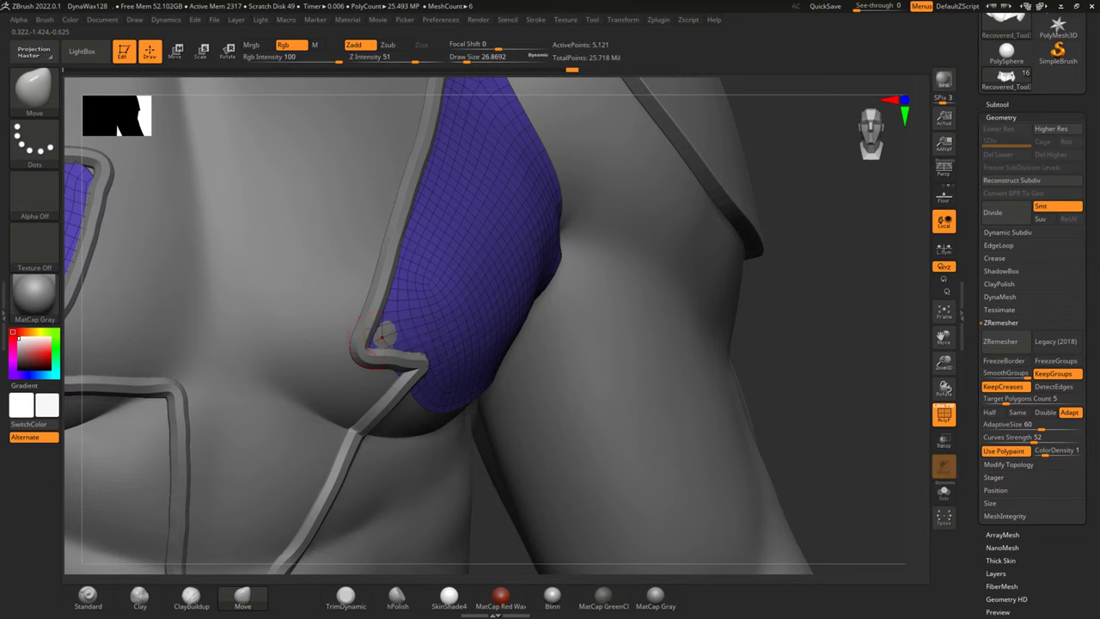
right_drag(756, 302, 636, 353)
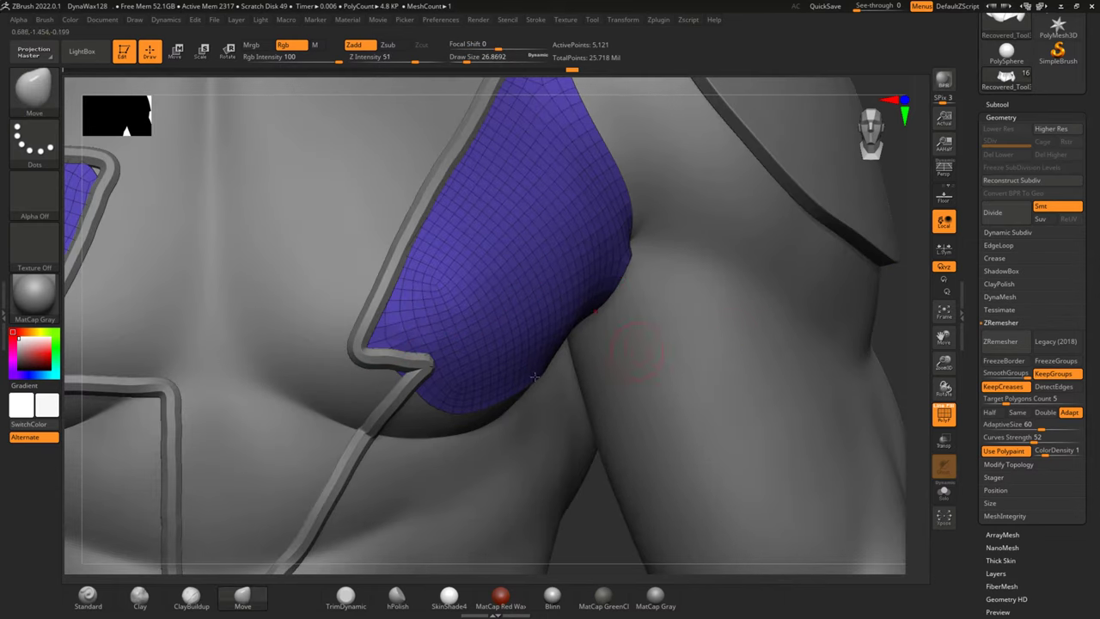
right_drag(602, 531, 441, 186)
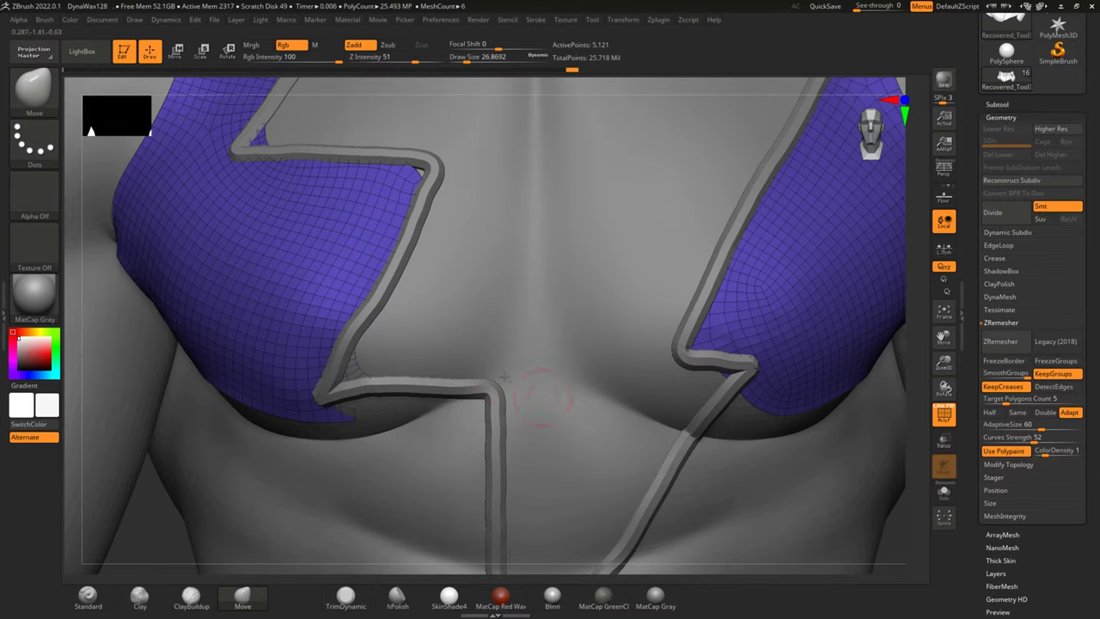
drag(441, 186, 425, 169)
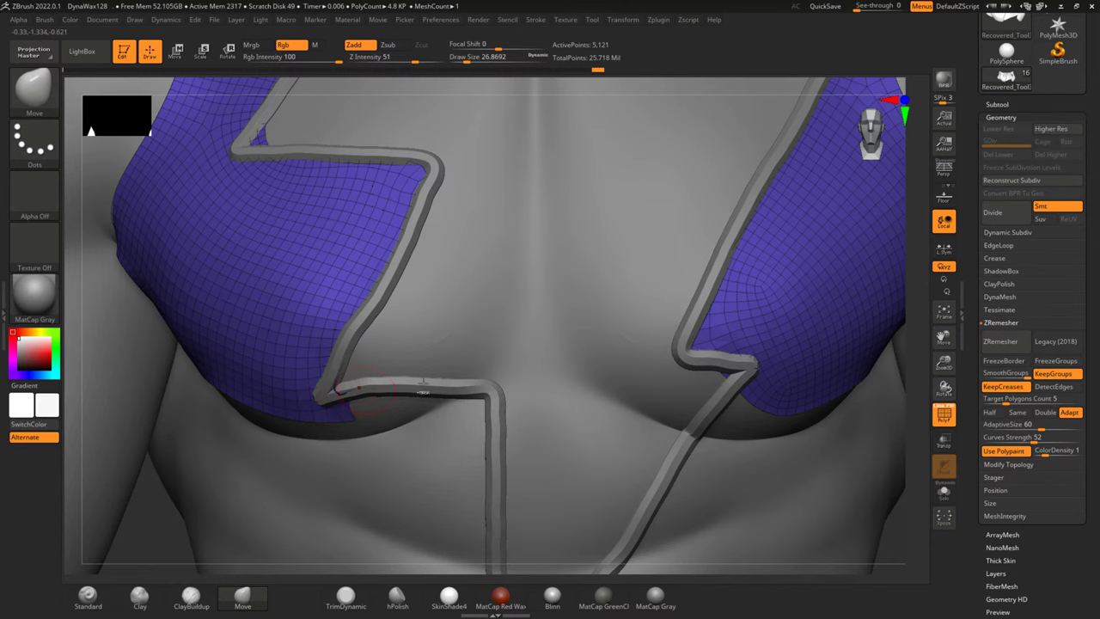
drag(152, 521, 103, 516)
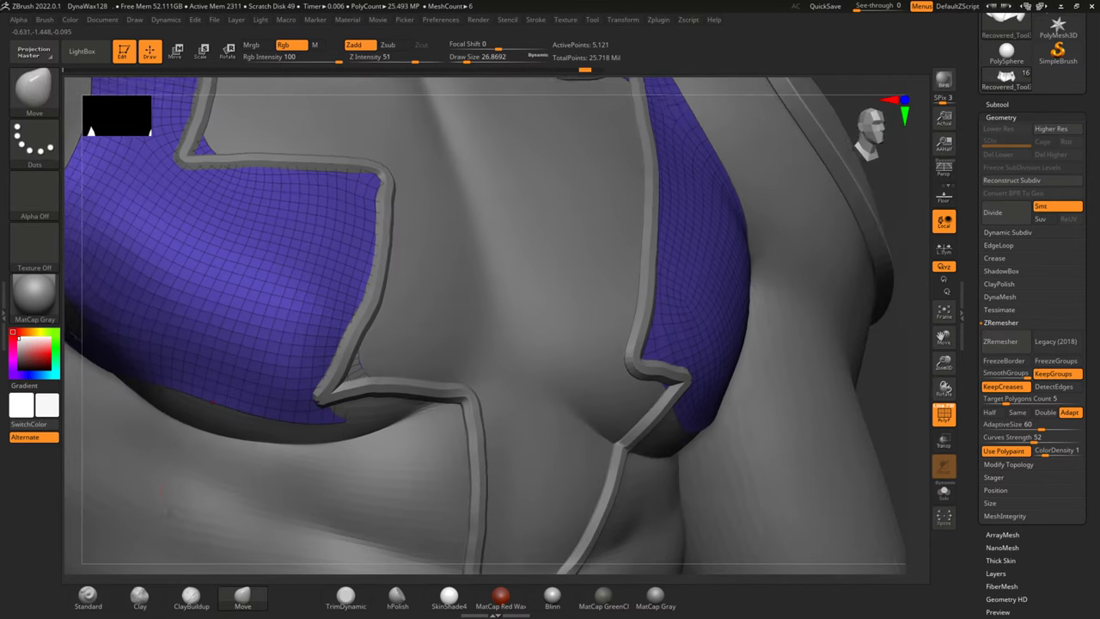
drag(212, 402, 359, 358)
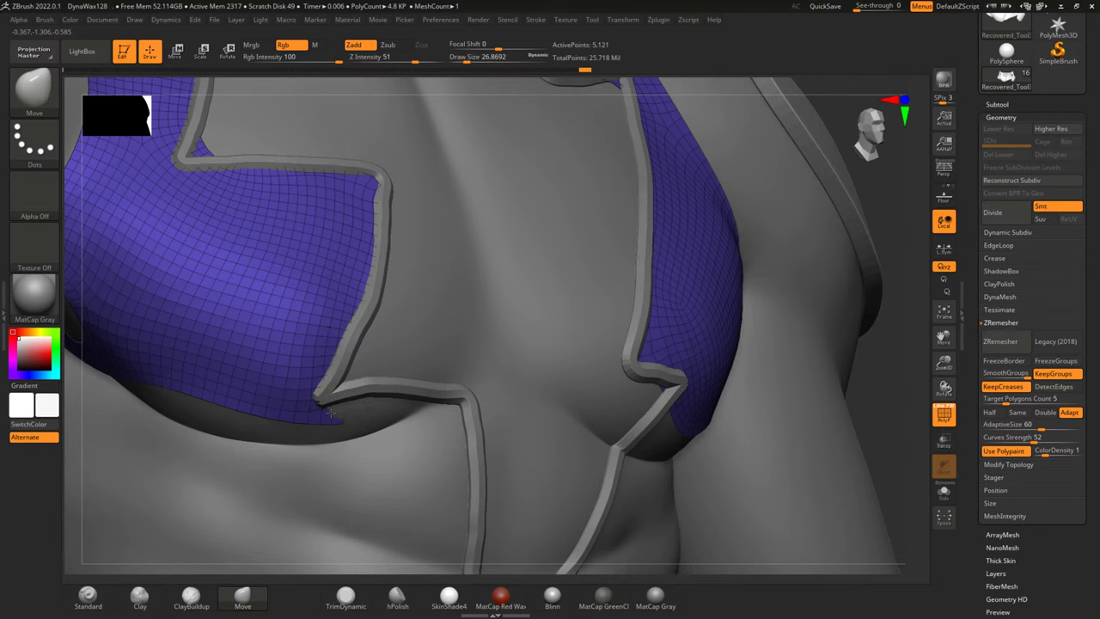
drag(330, 414, 345, 423)
shift+drag(911, 344, 903, 279)
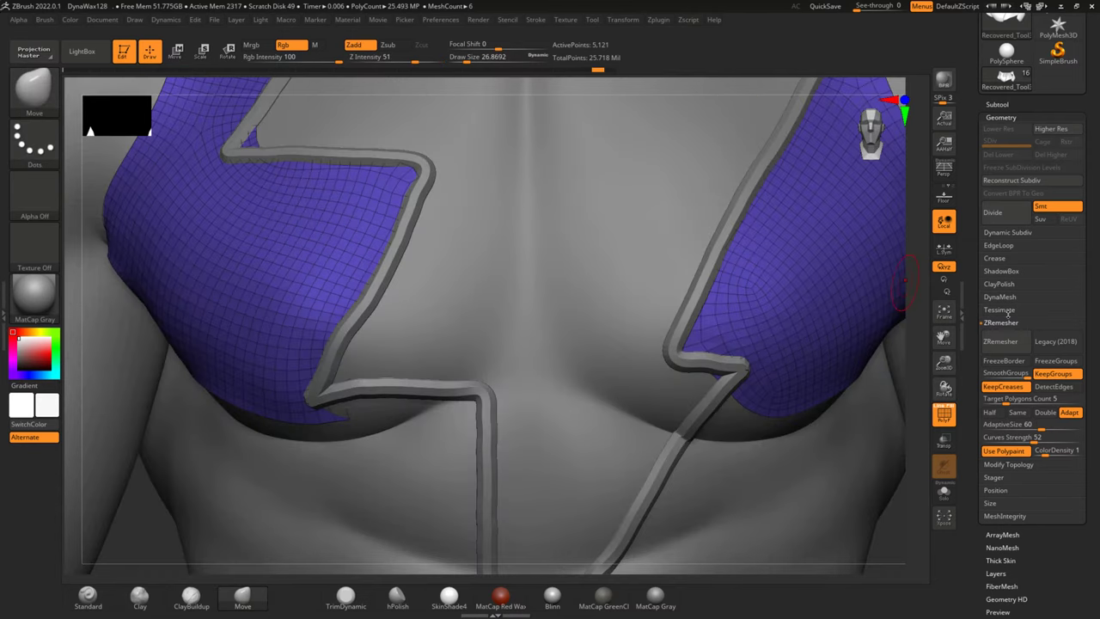
Apply the Intertwined MicroPoly pattern in Dynamic Subdiv and turn off PolyF.
click(1010, 232)
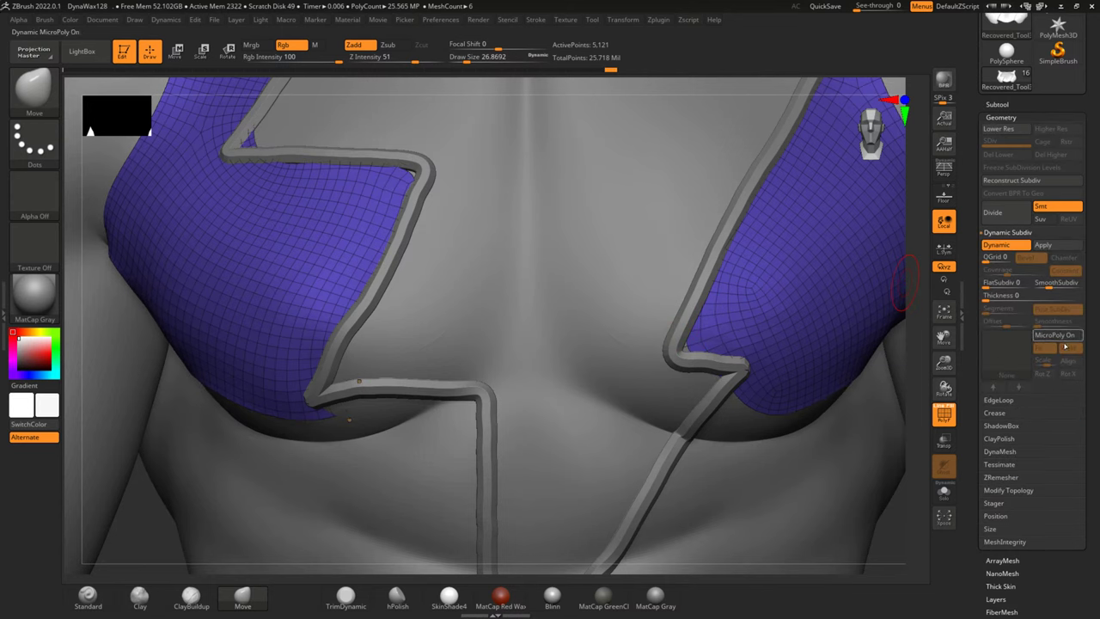
click(1058, 336)
click(618, 371)
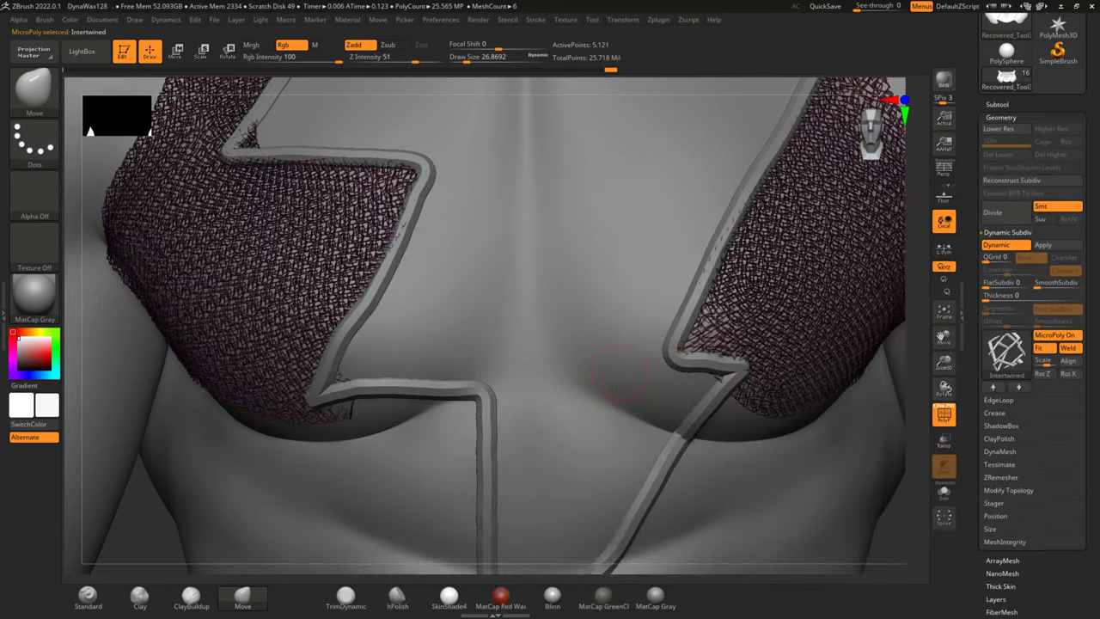
click(947, 417)
Orbit to the collar and shoulder pad, then select the tunic subtool.
drag(888, 535, 838, 536)
drag(940, 369, 940, 395)
drag(740, 481, 663, 521)
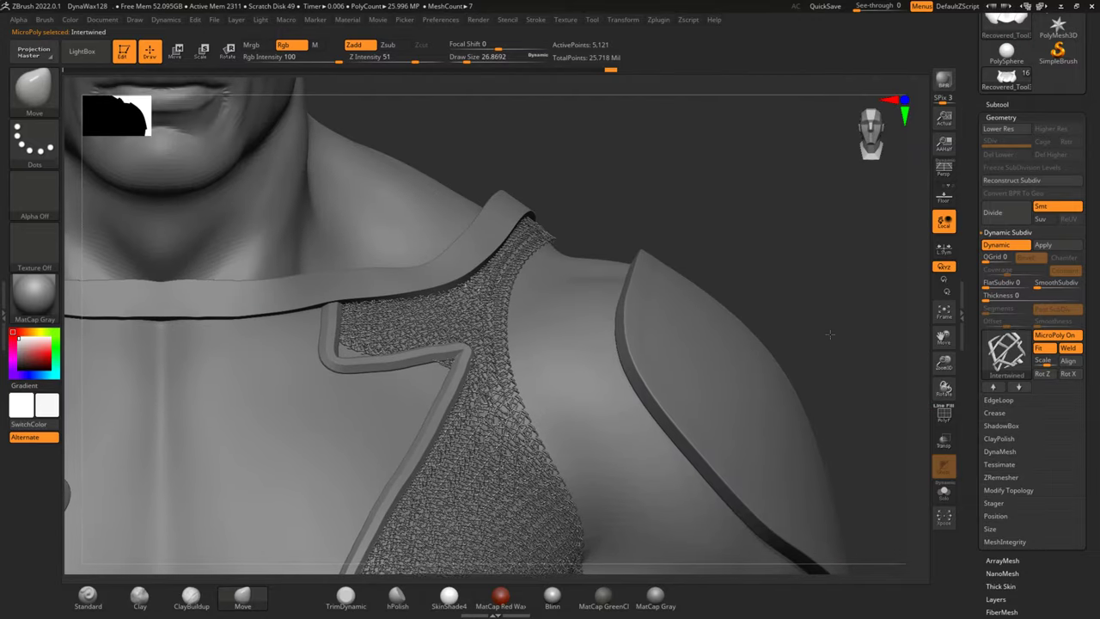
drag(756, 246, 618, 290)
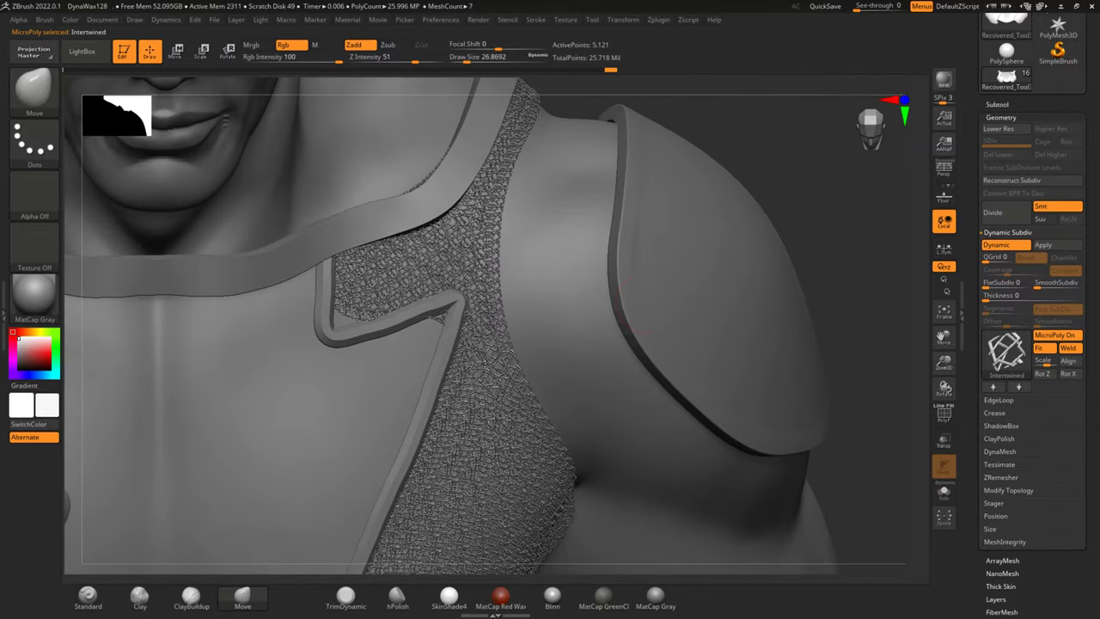
alt+click(329, 322)
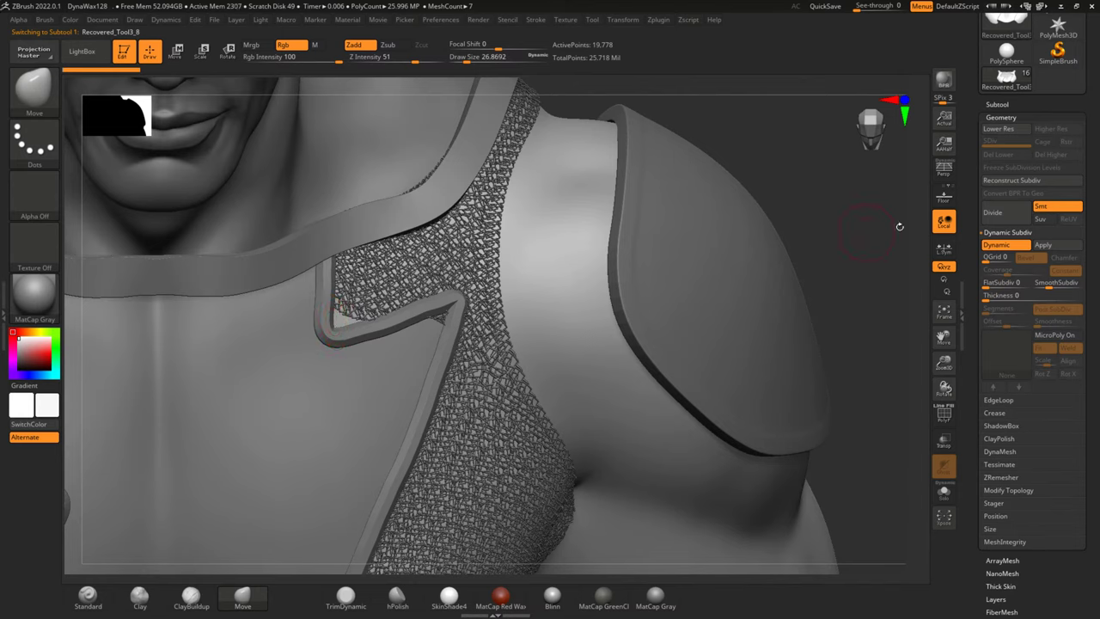
Turn off Dynamic Subdiv on the tunic to view it at base resolution.
click(998, 245)
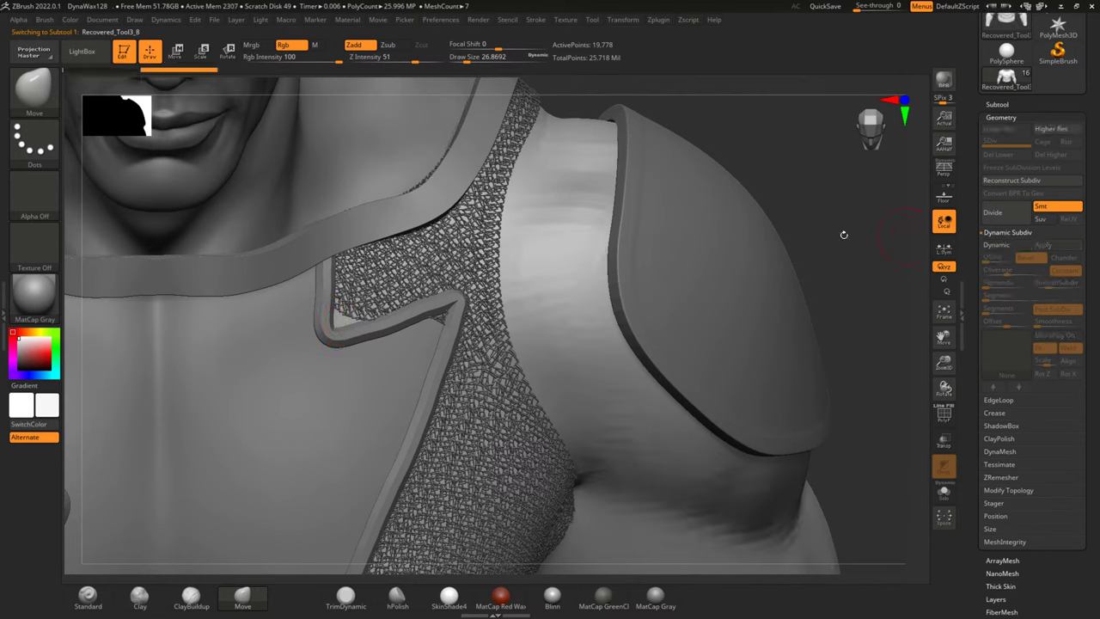
key(shift+d)
drag(813, 210, 602, 258)
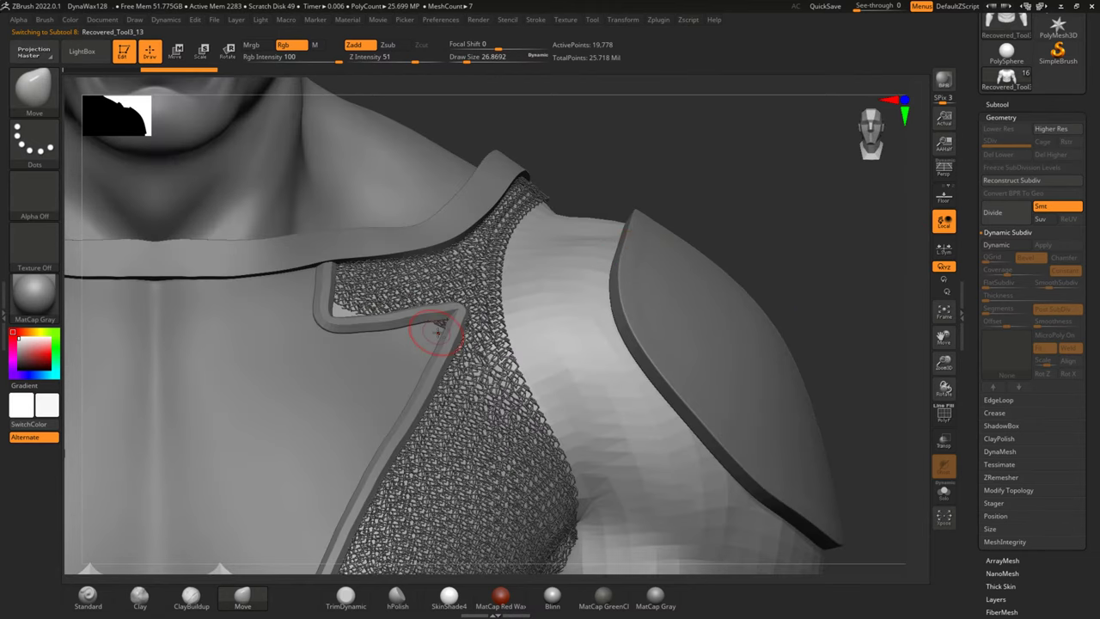
alt+click(442, 332)
drag(619, 265, 843, 243)
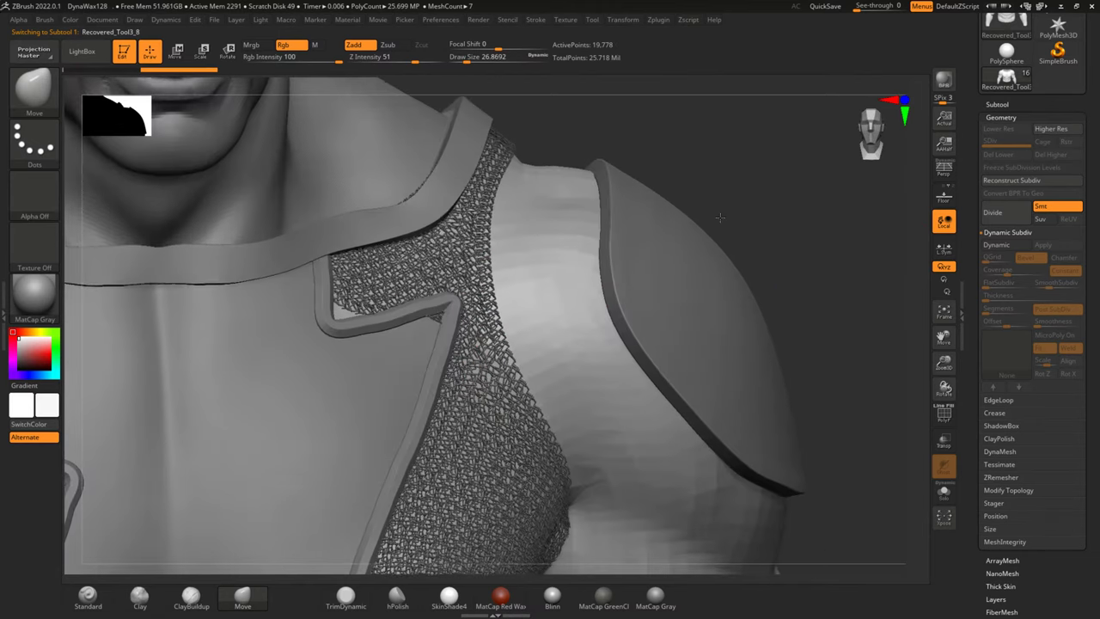
alt+click(478, 365)
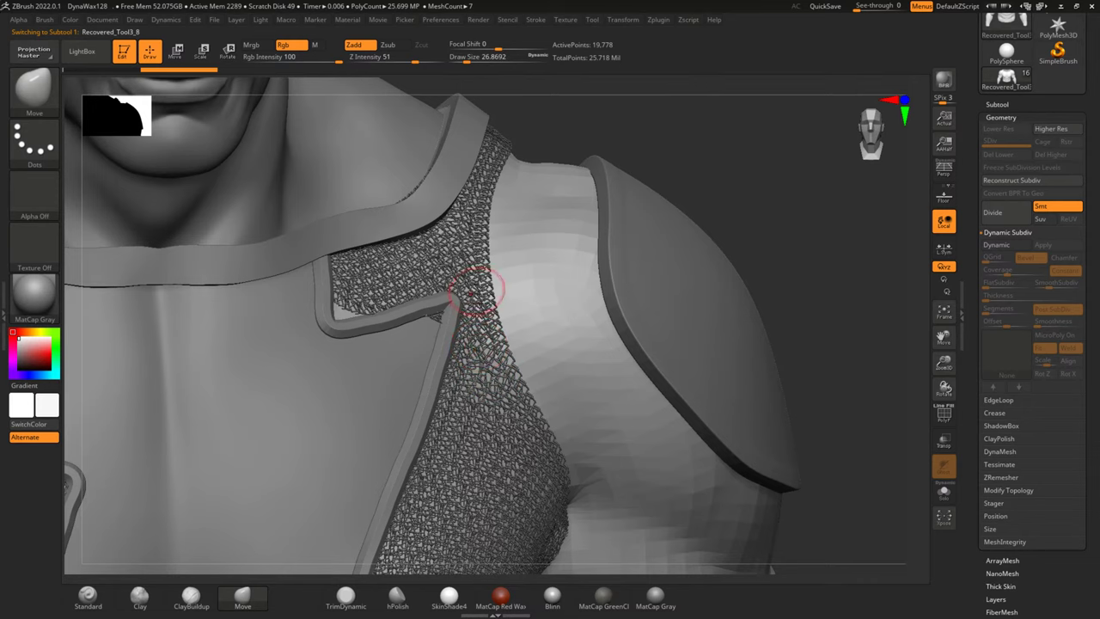
Hide the Recovered_Tool3_18 subtool and turn off Dynamic Subdiv on the chainmail.
click(997, 104)
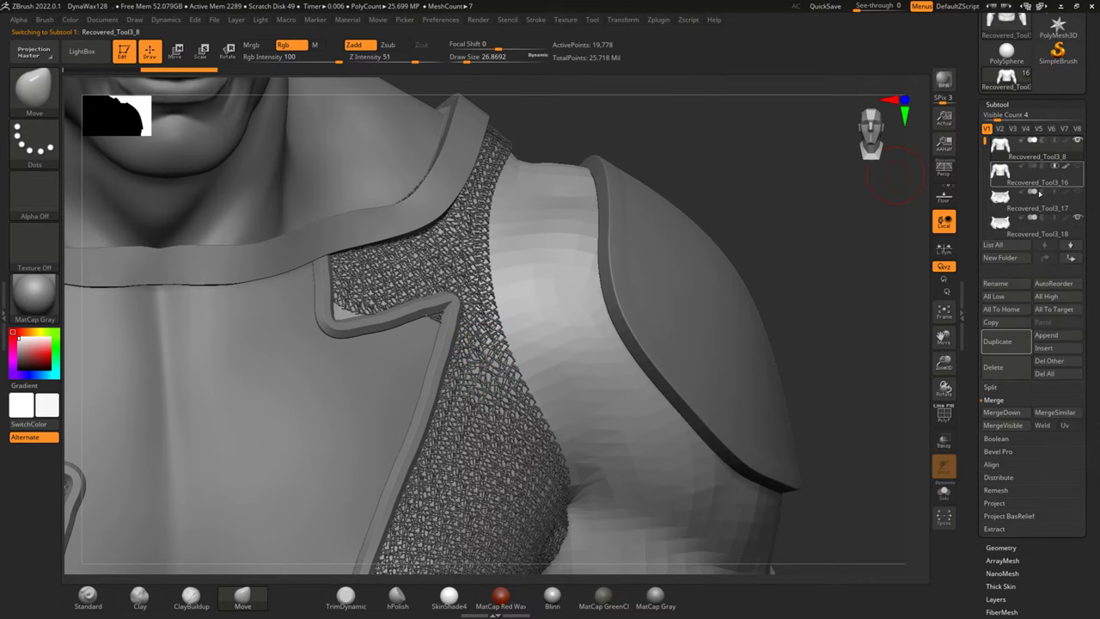
mouse_move(1036, 176)
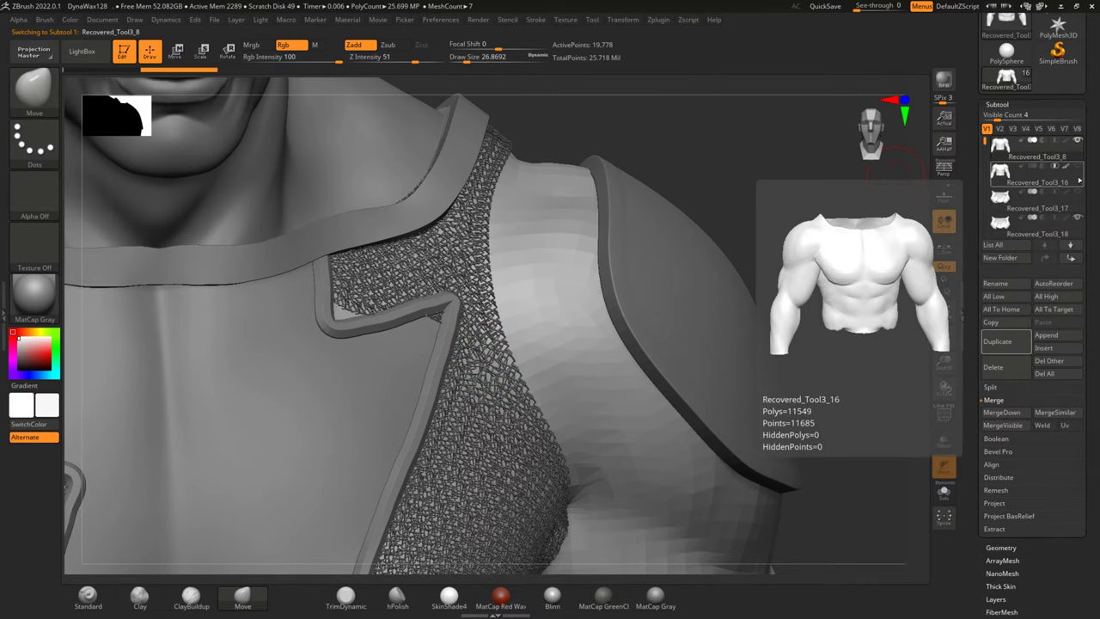
click(1065, 225)
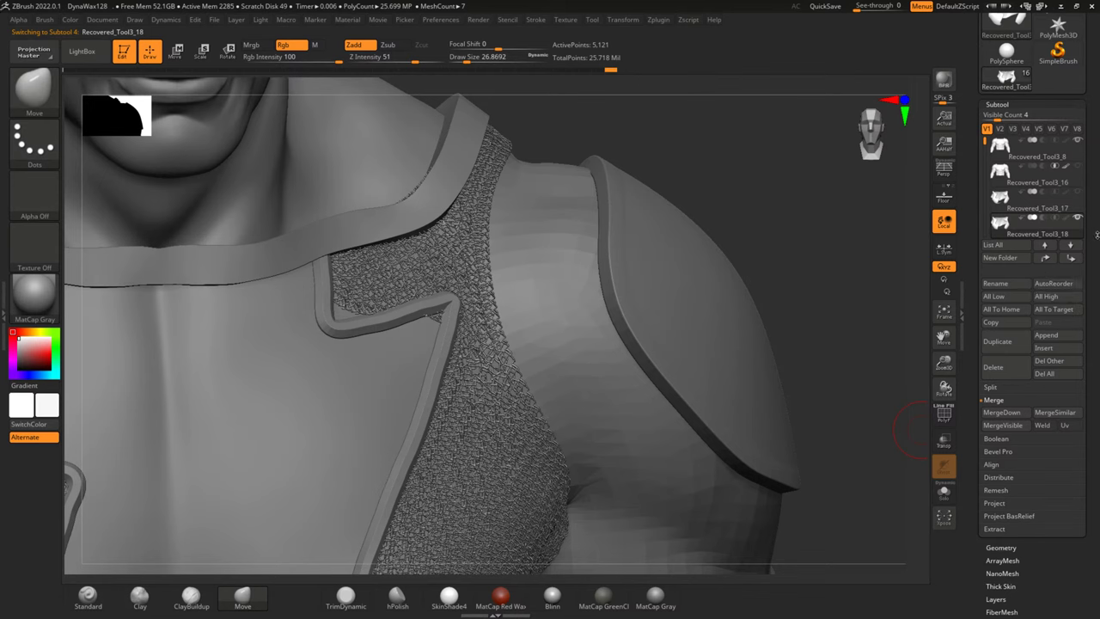
click(1079, 219)
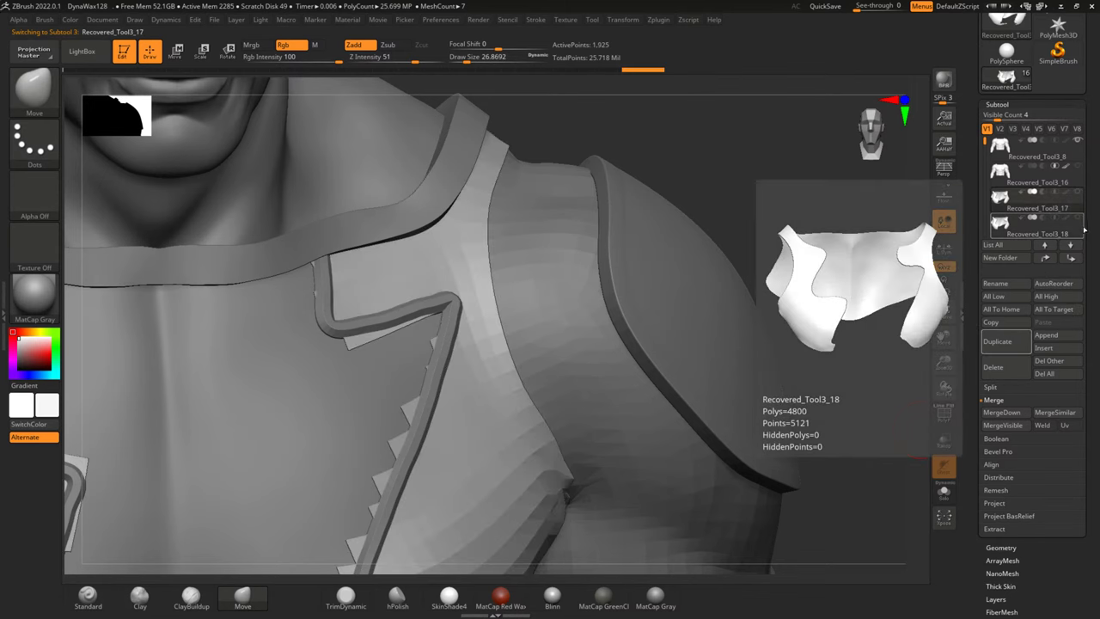
click(1000, 546)
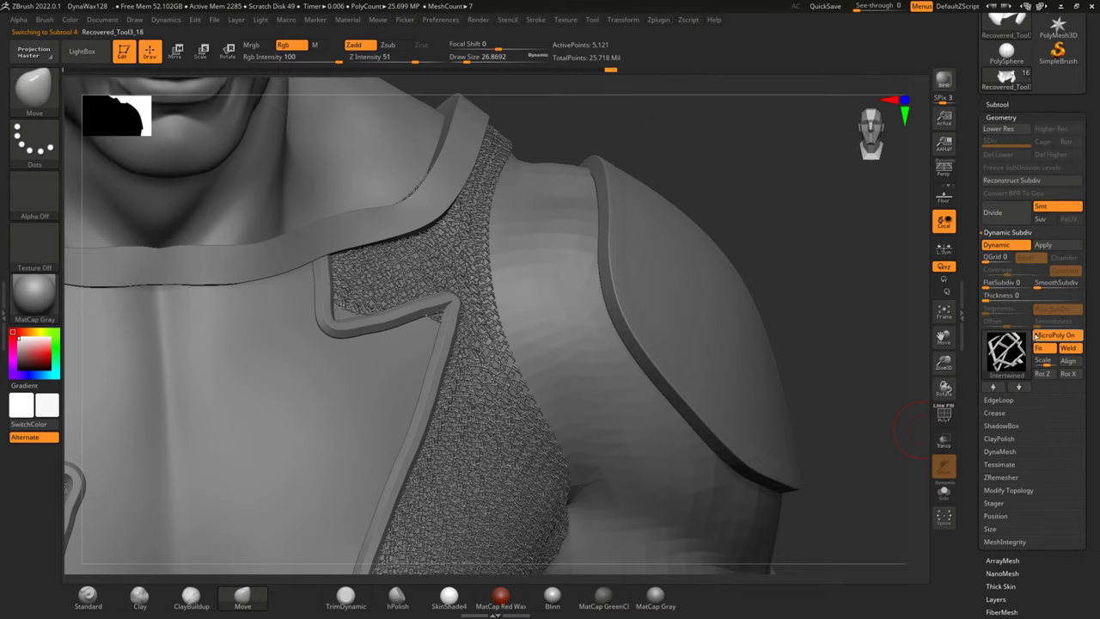
click(997, 245)
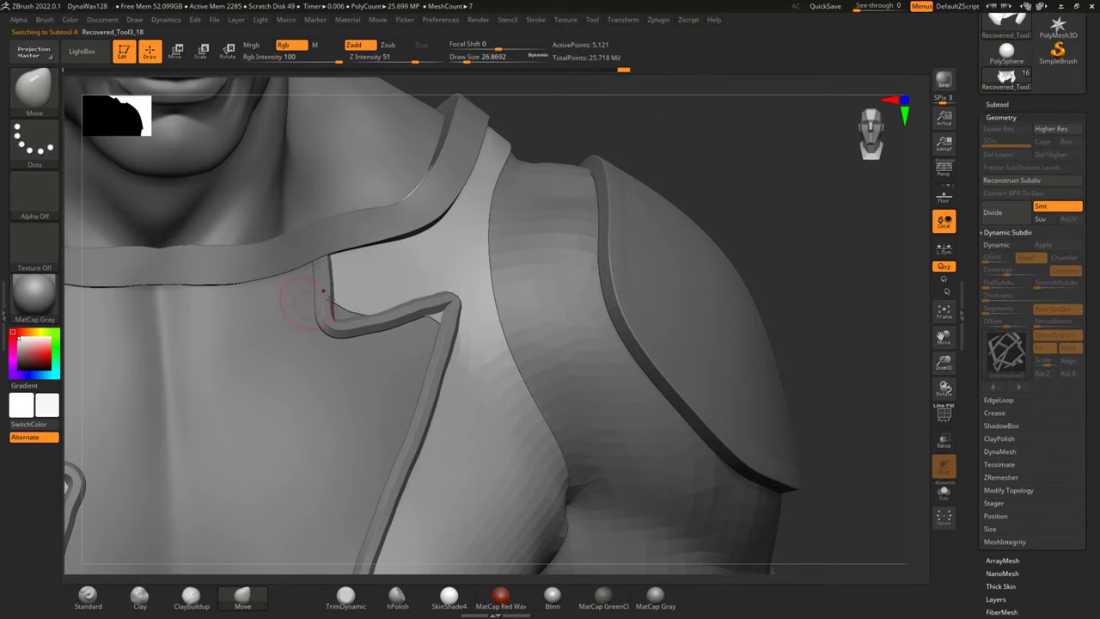
Pull the collar's inner corner into shape with the Move brush.
drag(344, 305, 341, 311)
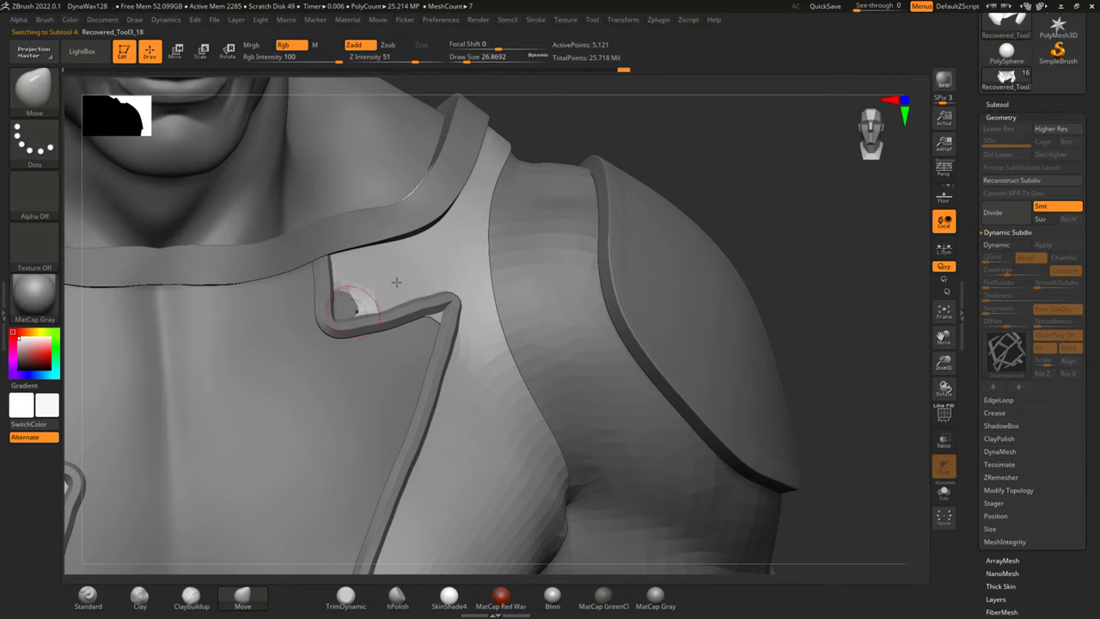
drag(594, 150, 560, 171)
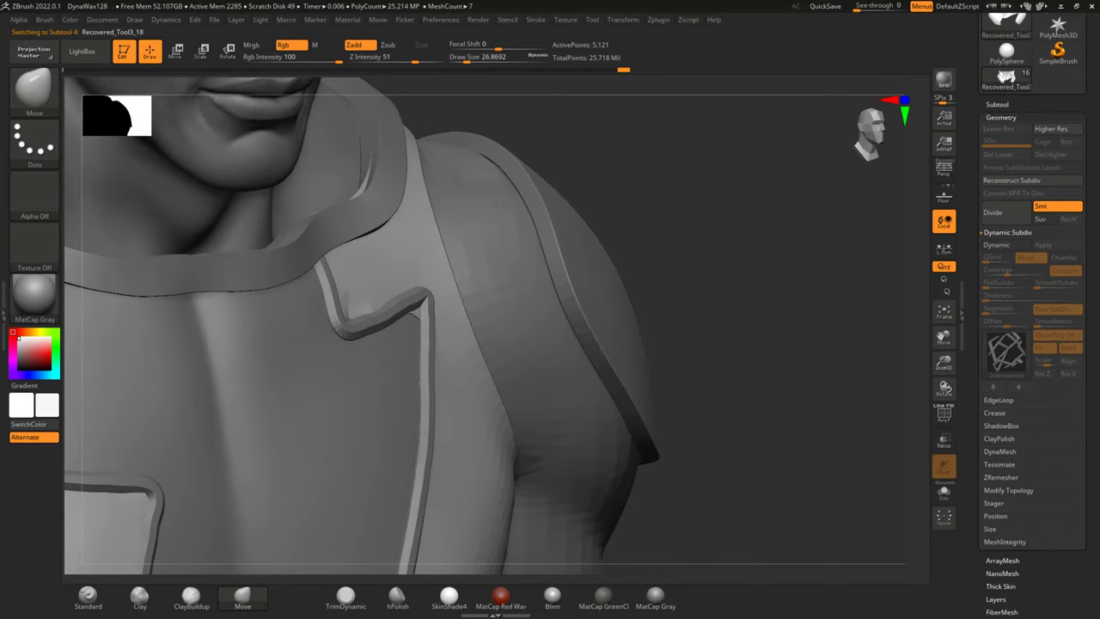
mouse_move(340, 306)
mouse_down()
mouse_move(350, 308)
mouse_move(334, 320)
mouse_up()
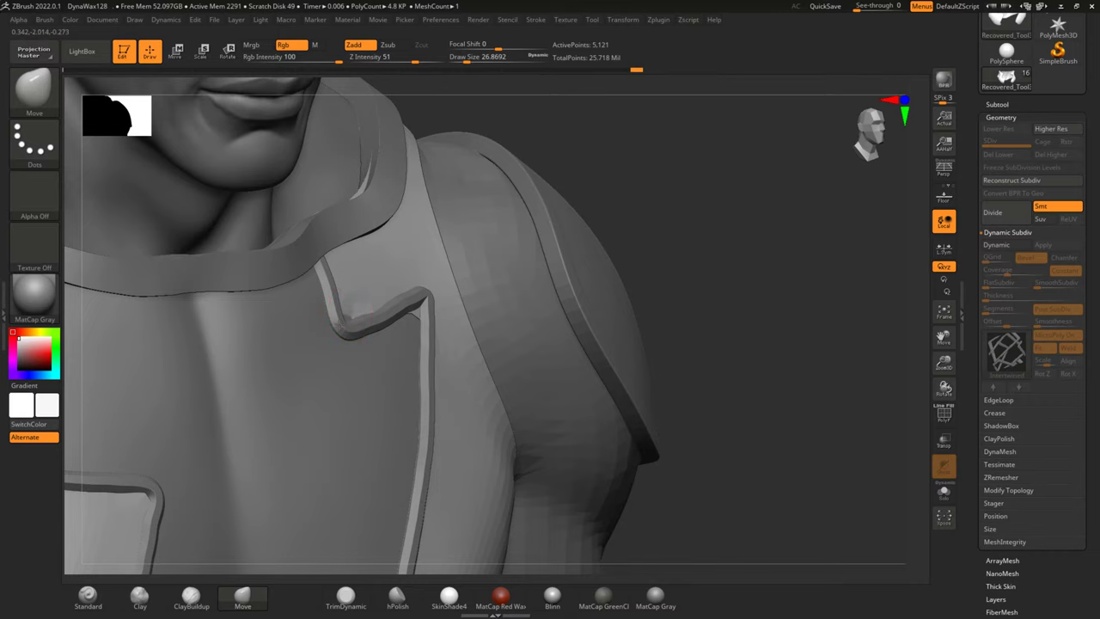
scroll(342, 315, up, 3)
scroll(353, 313, up, 3)
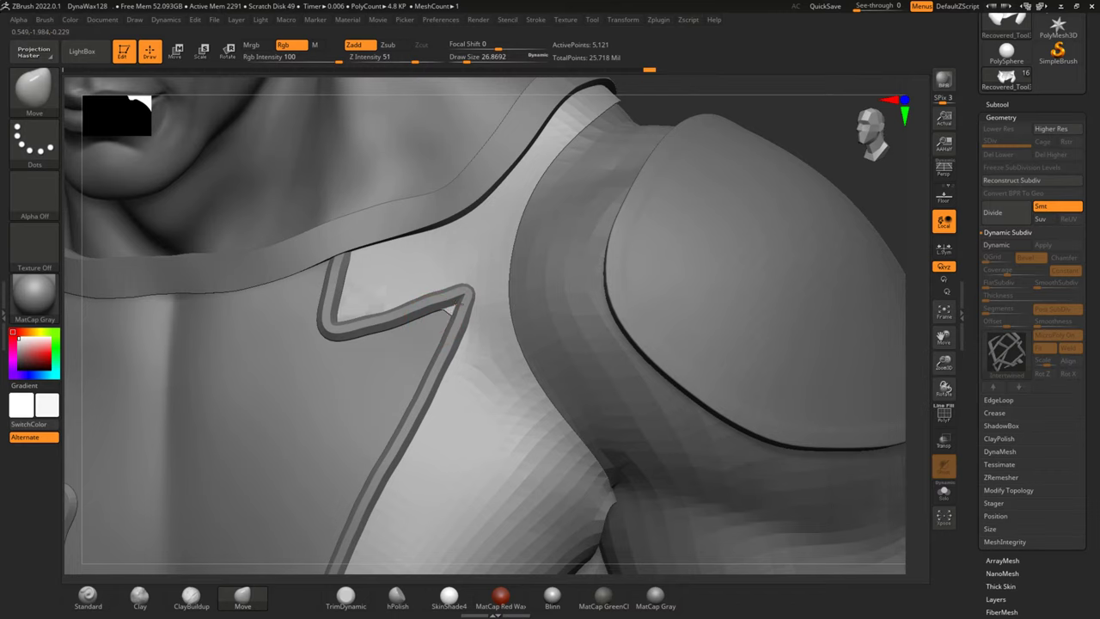
Smooth the small dent on the left chest, re-enable Dynamic Subdiv, and frame a front view.
mouse_move(928, 399)
mouse_down()
mouse_move(730, 537)
mouse_move(814, 317)
mouse_move(542, 281)
mouse_up()
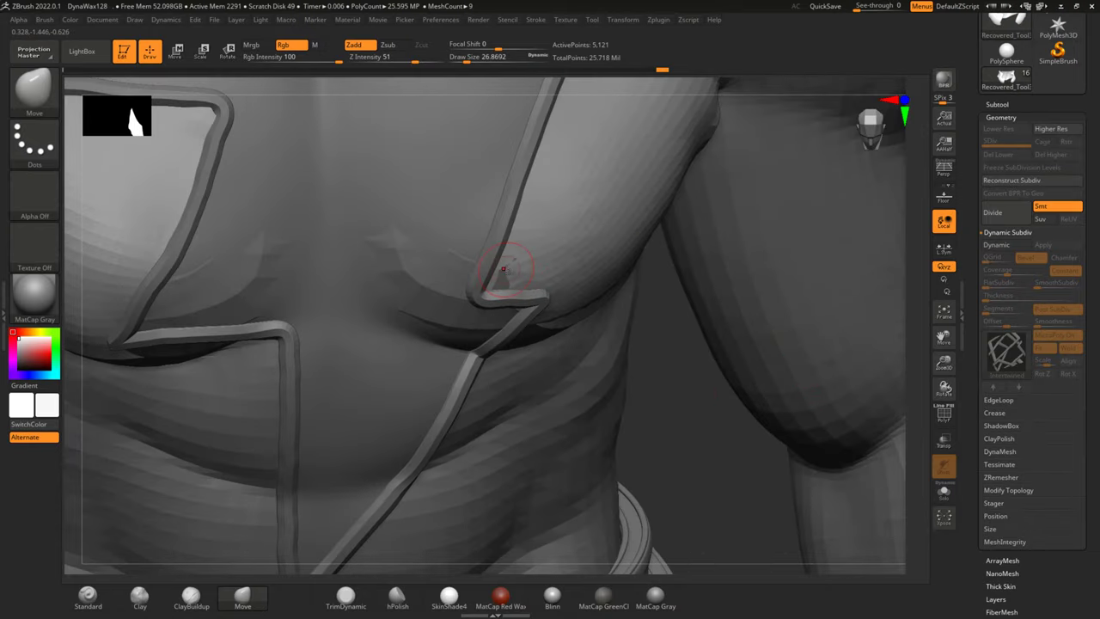
right_drag(668, 428, 334, 366)
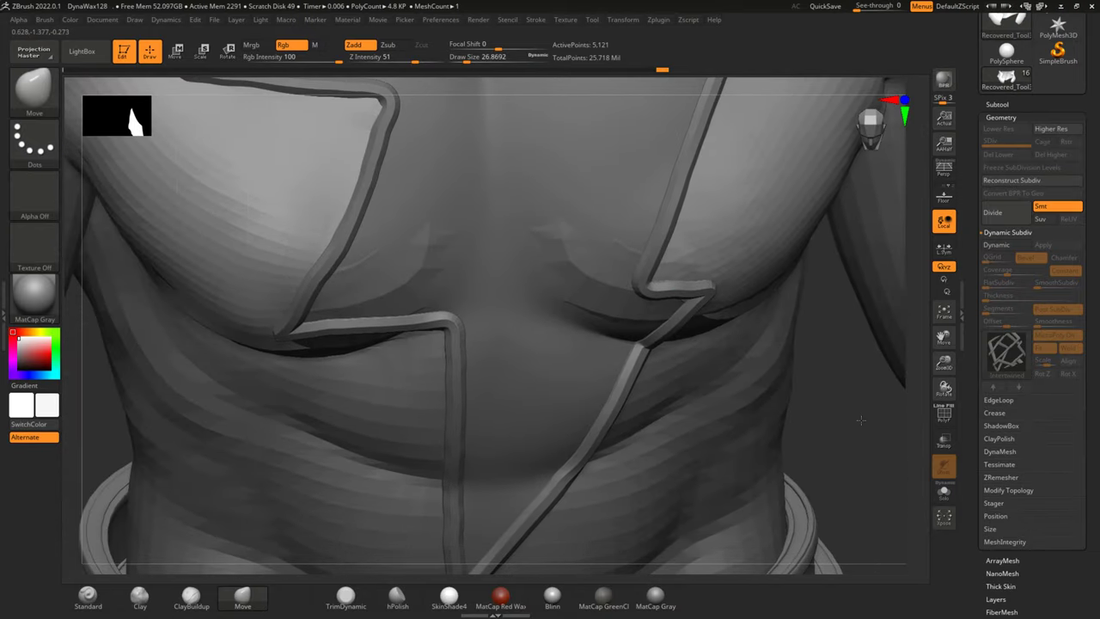
right_drag(114, 391, 417, 209)
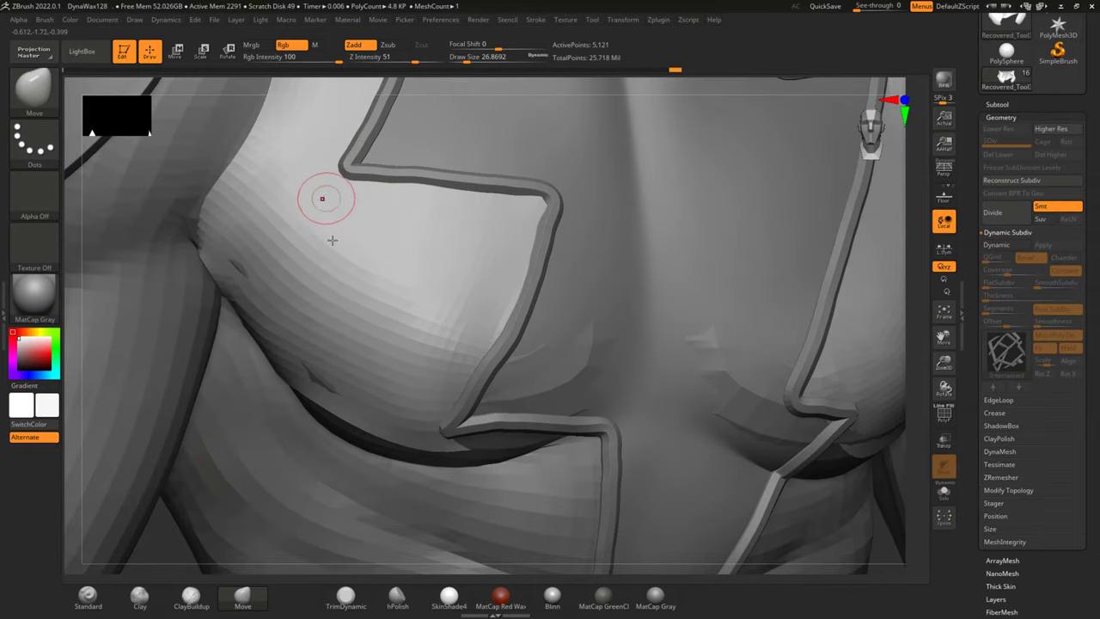
shift+drag(304, 395, 319, 378)
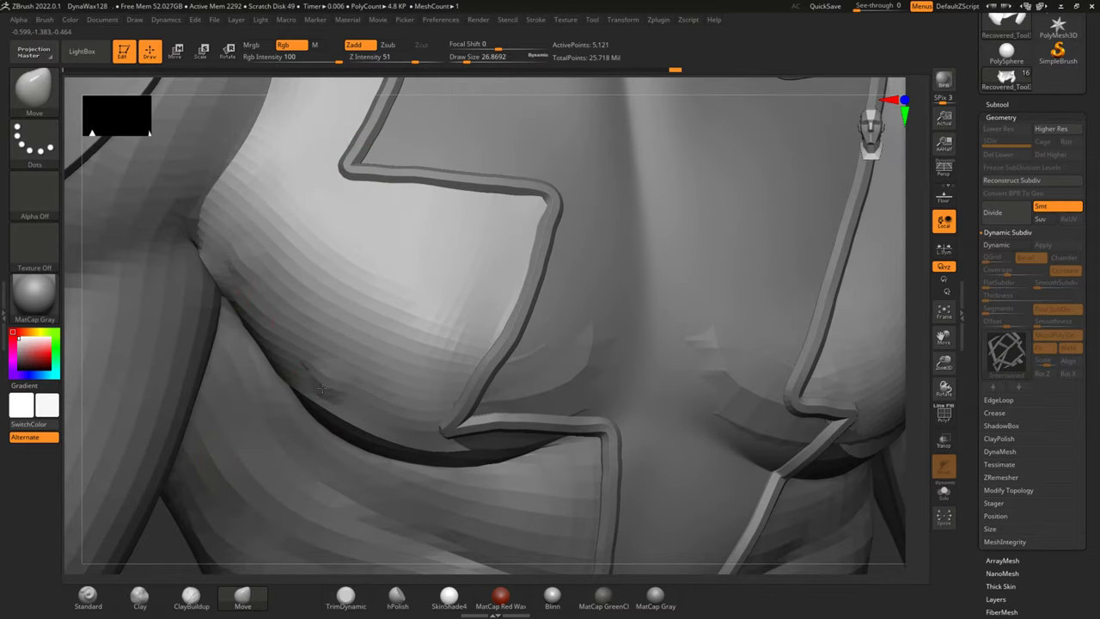
key(d)
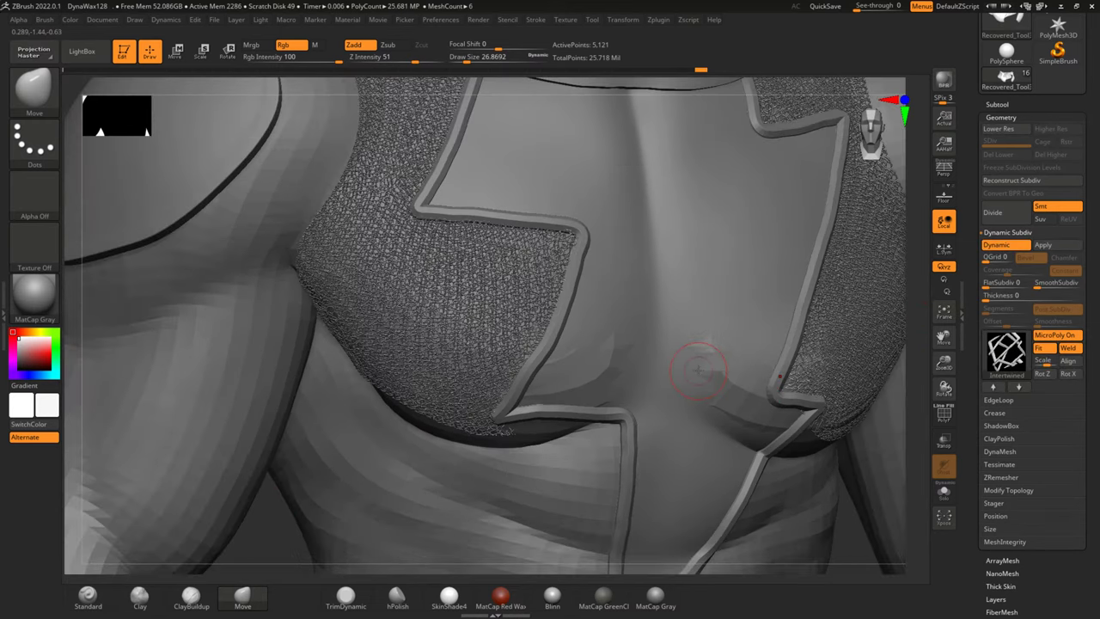
ctrl+right_drag(698, 370, 363, 316)
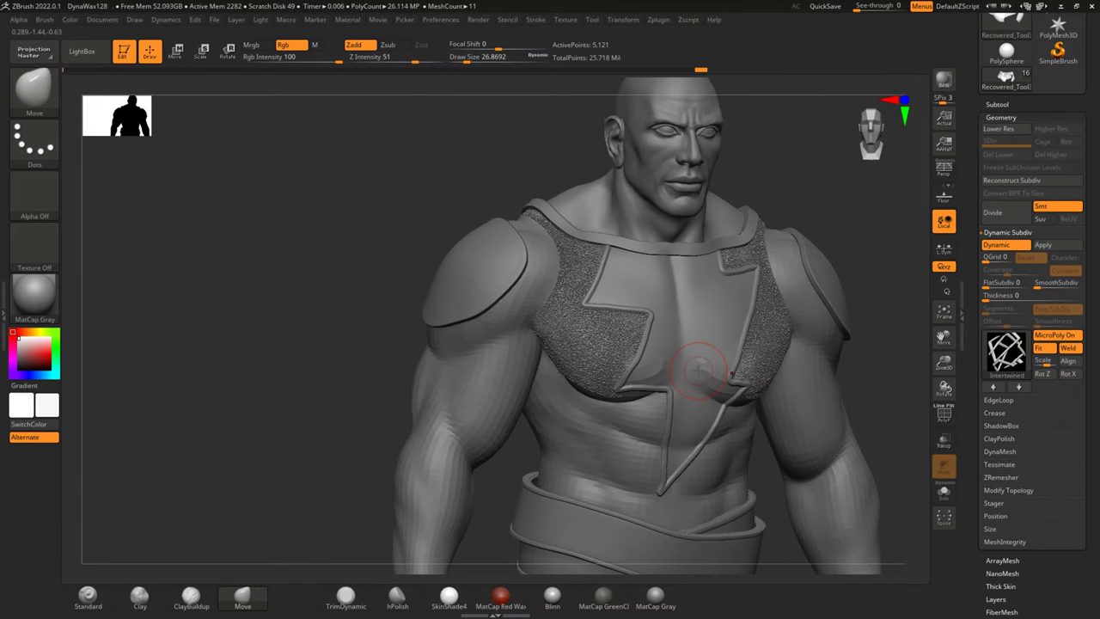
mouse_move(364, 315)
mouse_down()
mouse_move(307, 361)
mouse_move(778, 260)
mouse_move(694, 255)
mouse_move(803, 241)
mouse_up()
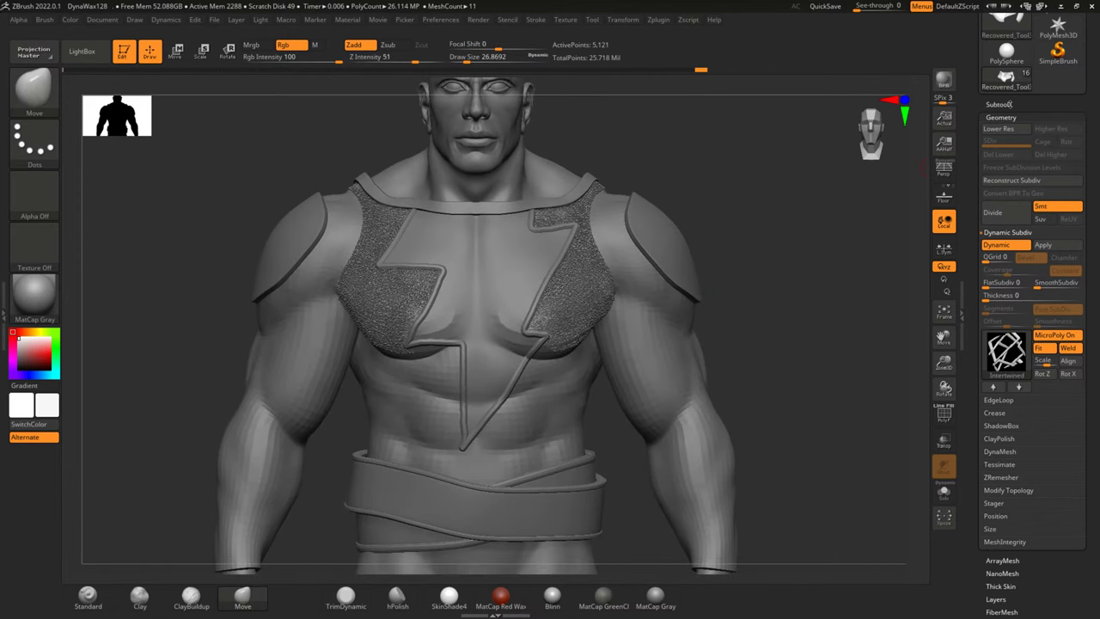
Select Recovered_Tool3_17 and leave the noisy chest plate hidden.
click(997, 104)
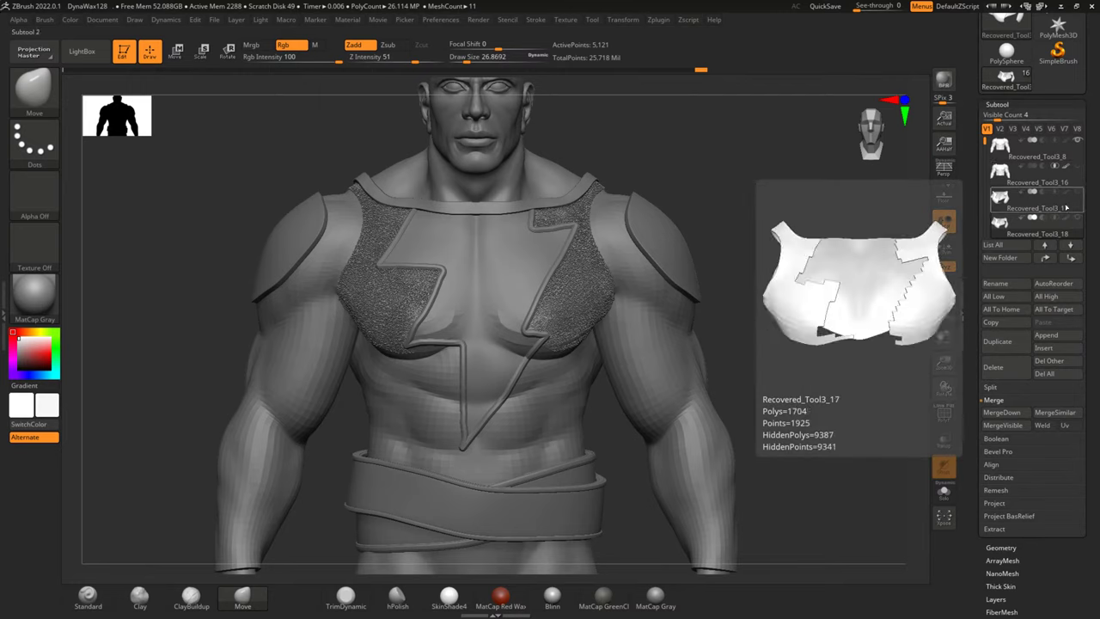
click(1027, 201)
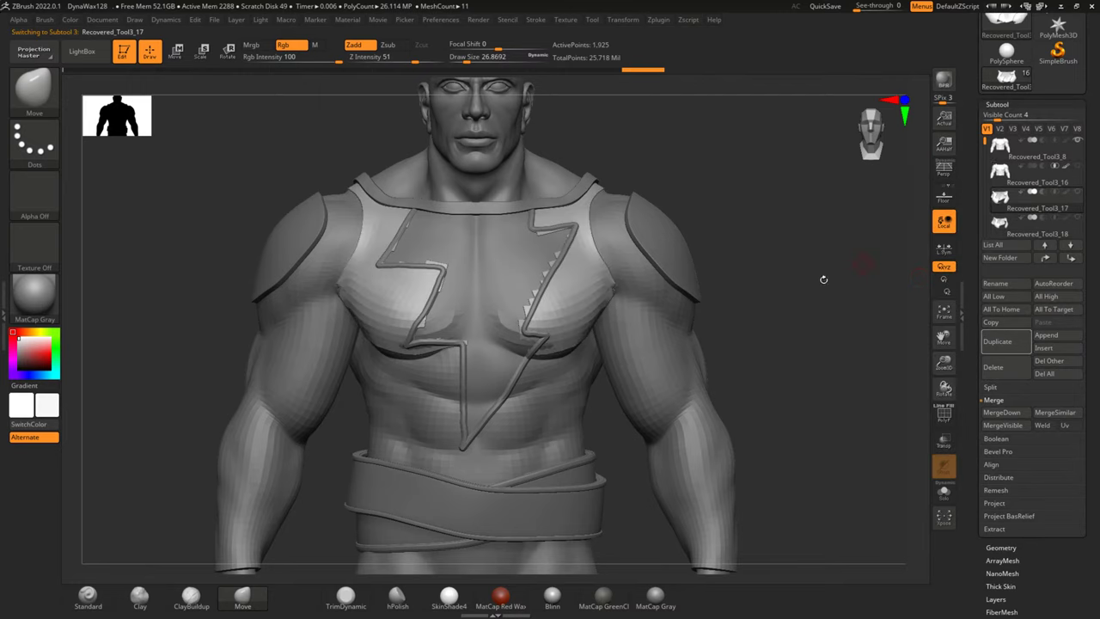
mouse_move(1037, 225)
click(1078, 219)
click(1079, 218)
click(1078, 218)
click(1079, 218)
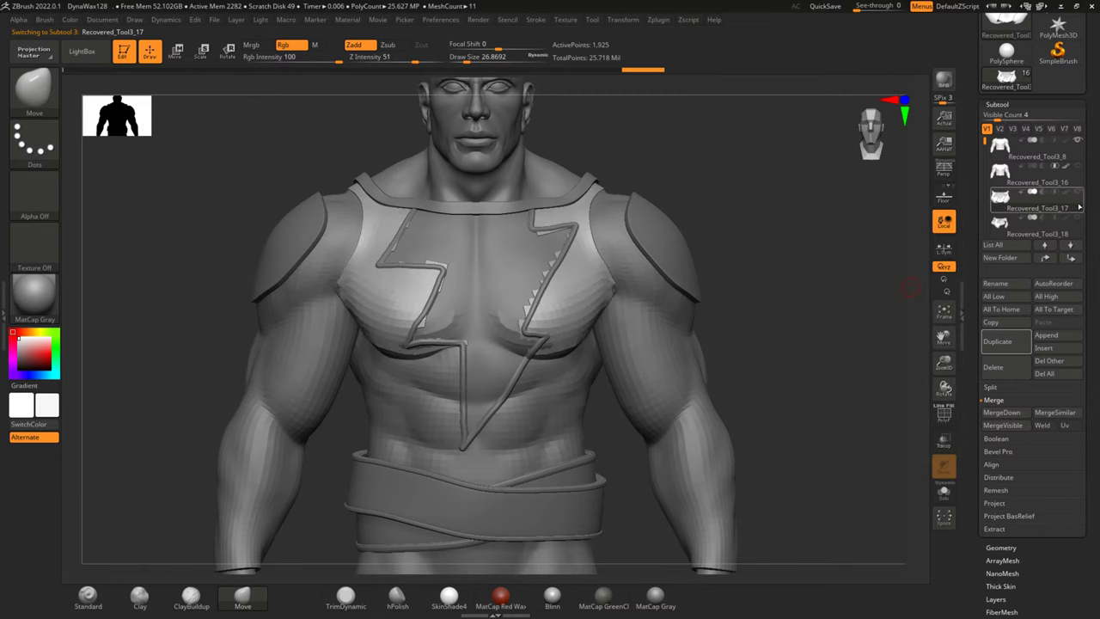
Unhide all the chest polygons and turn on the polygroup wireframe overlay.
ctrl+shift+click(855, 385)
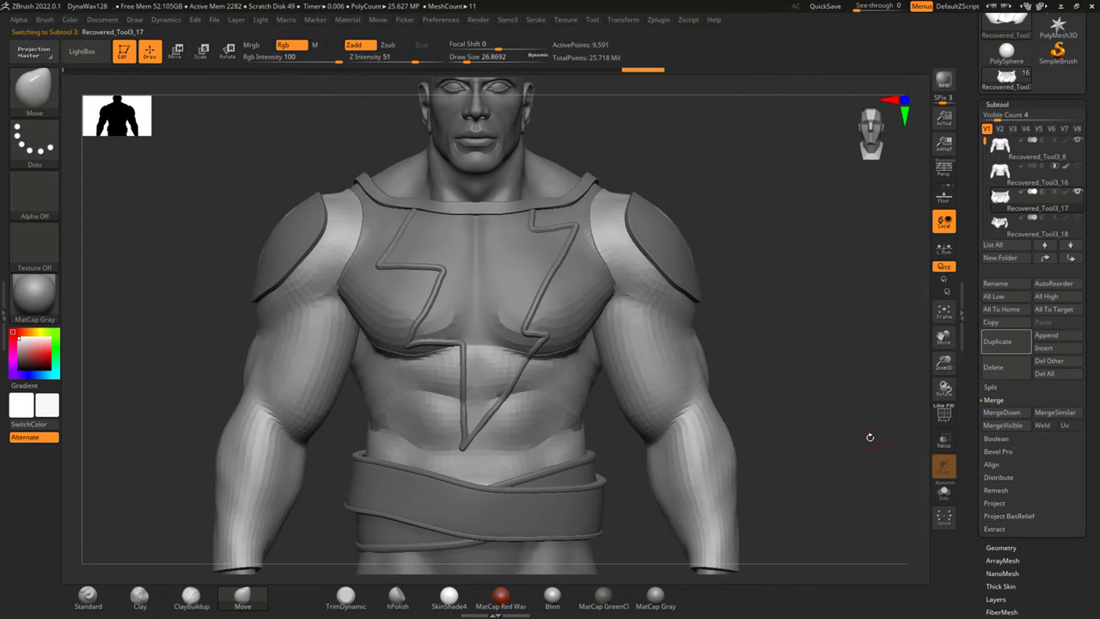
click(944, 415)
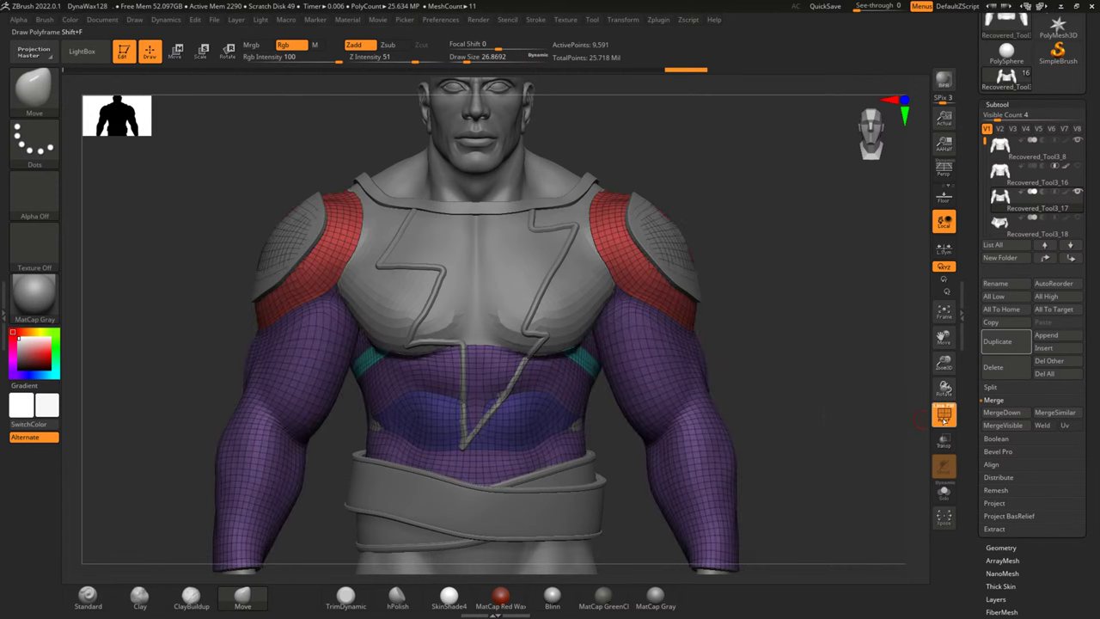
click(1001, 547)
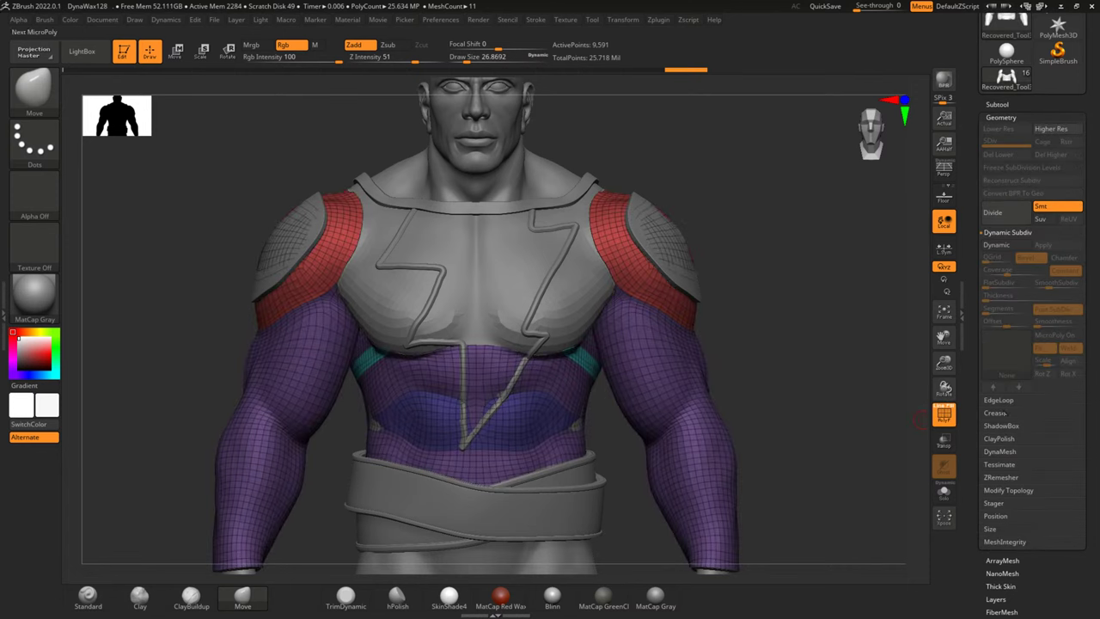
click(1002, 490)
mouse_move(804, 290)
mouse_down()
mouse_move(821, 342)
mouse_move(867, 248)
mouse_up()
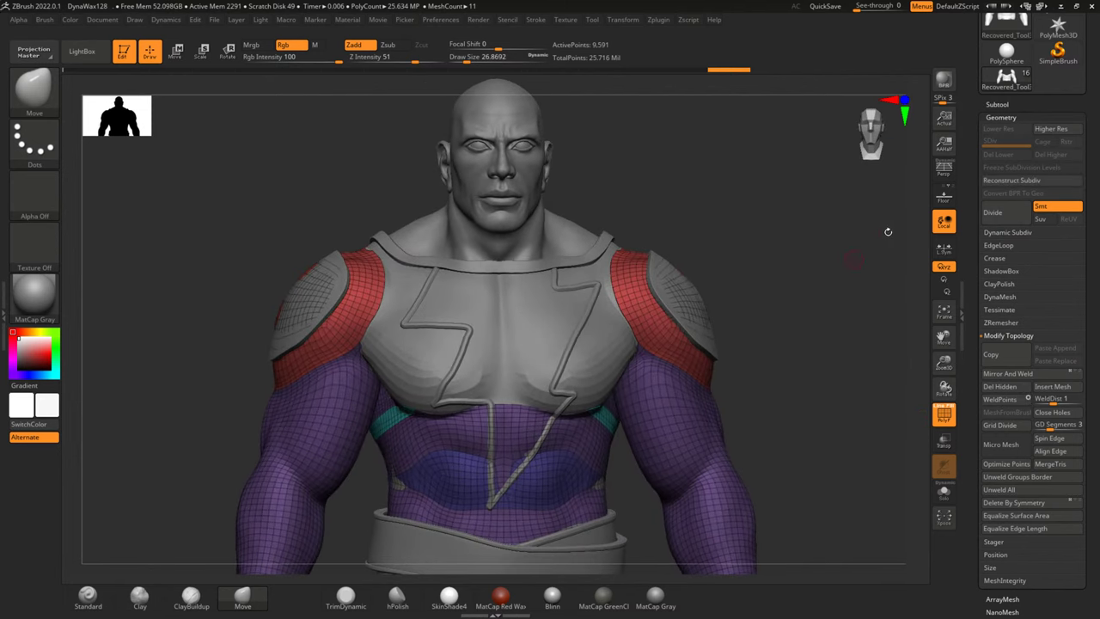
Duplicate the tunic subtool and delete all but the shoulder-strip polygroups with Del Hidden.
click(998, 105)
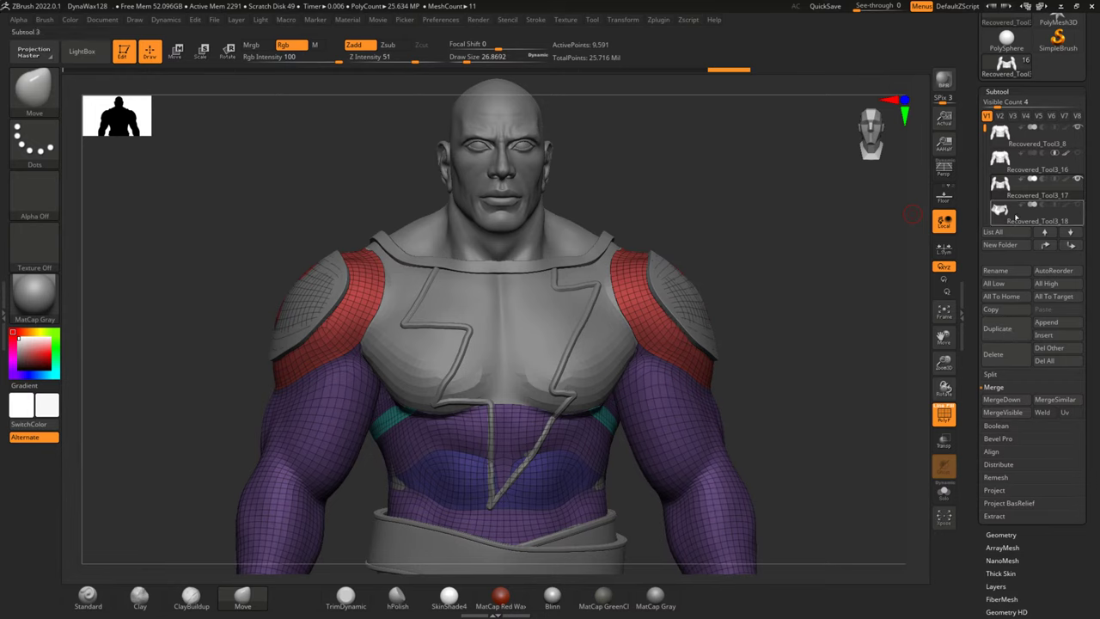
click(999, 330)
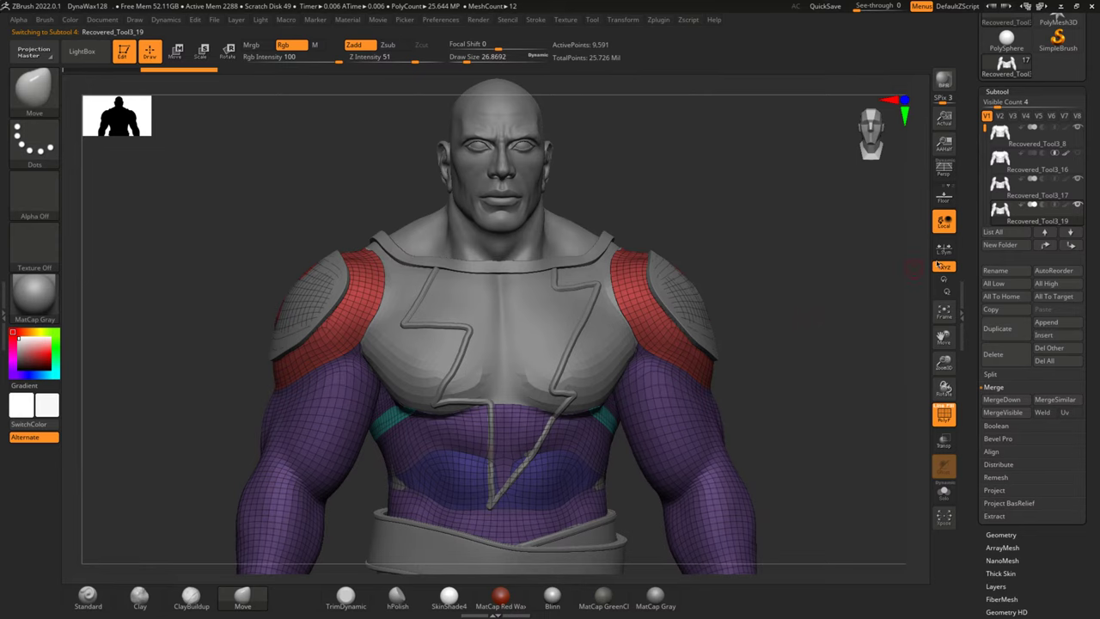
mouse_move(816, 278)
mouse_down()
mouse_move(848, 268)
mouse_move(843, 249)
mouse_move(838, 279)
mouse_up()
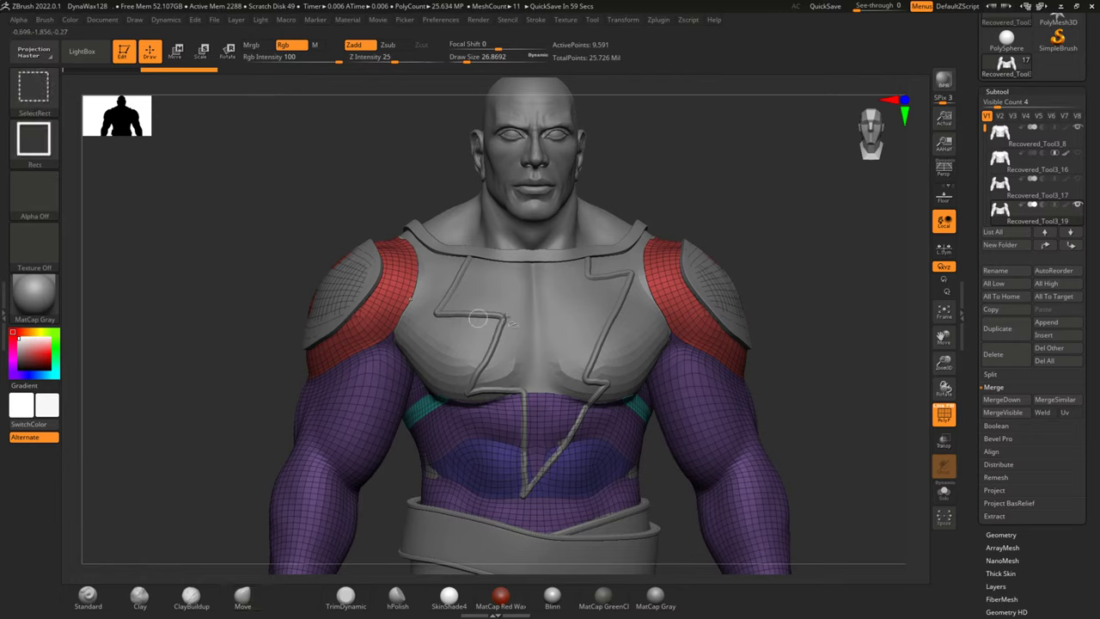
alt+click(391, 309)
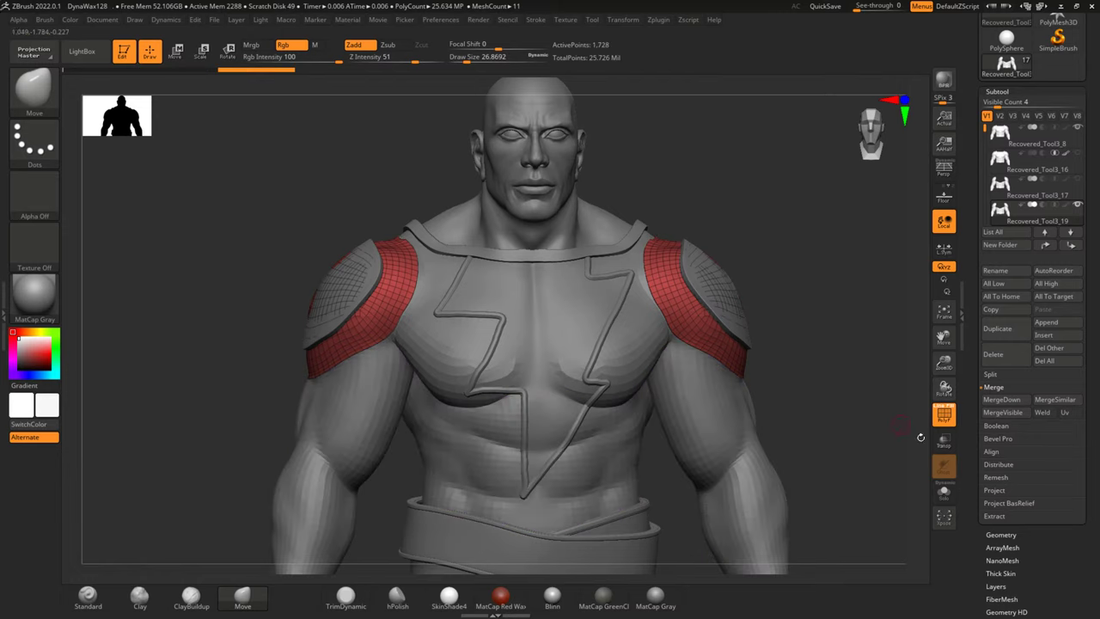
click(1000, 533)
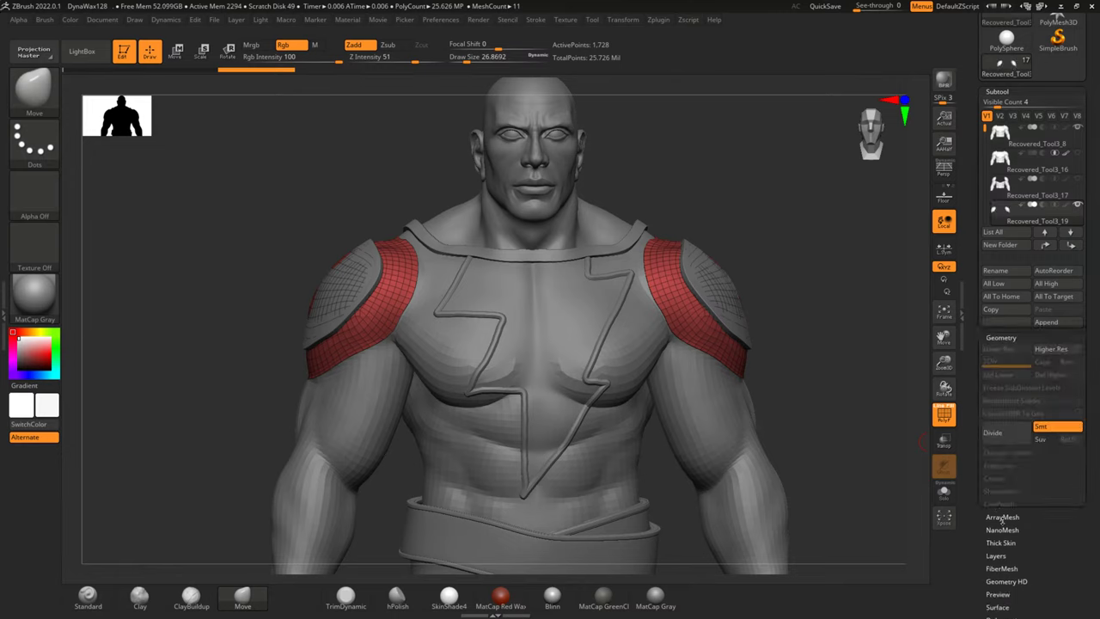
click(1000, 375)
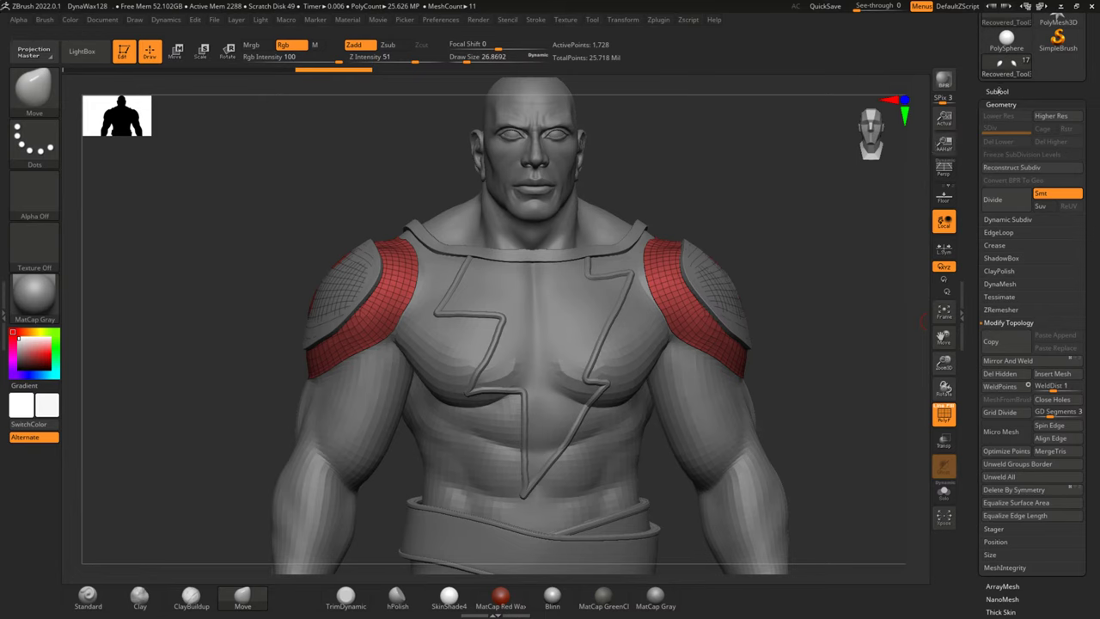
click(997, 91)
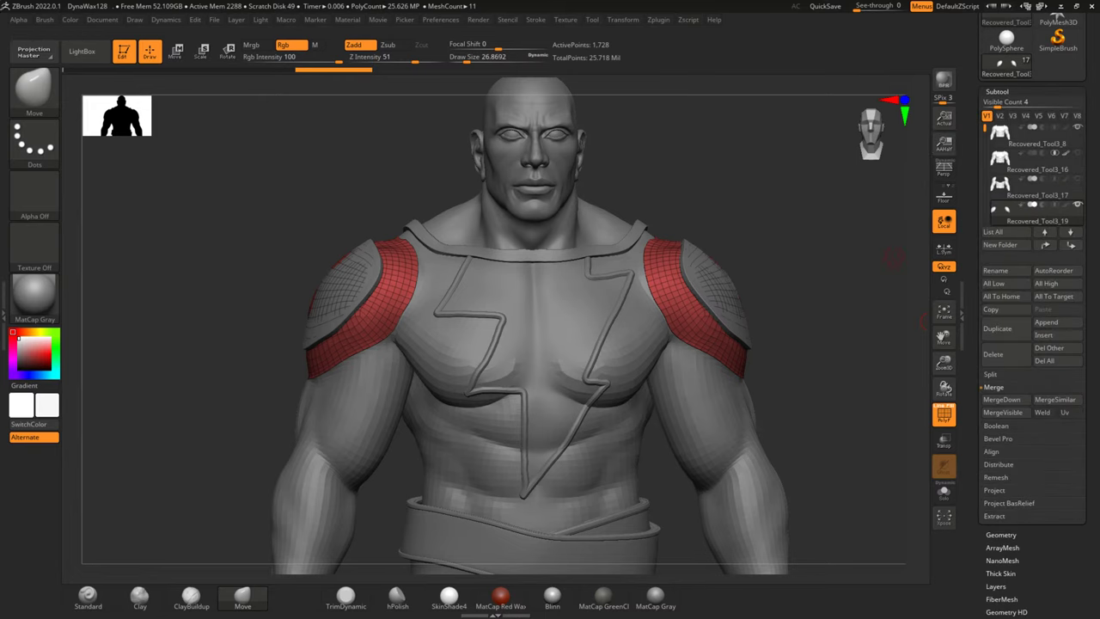
scroll(1095, 208, up, 5)
Dock the Stroke palette in the side tray.
scroll(1095, 208, up, 3)
mouse_move(830, 208)
mouse_down()
mouse_move(821, 257)
mouse_move(817, 246)
mouse_move(854, 216)
mouse_up()
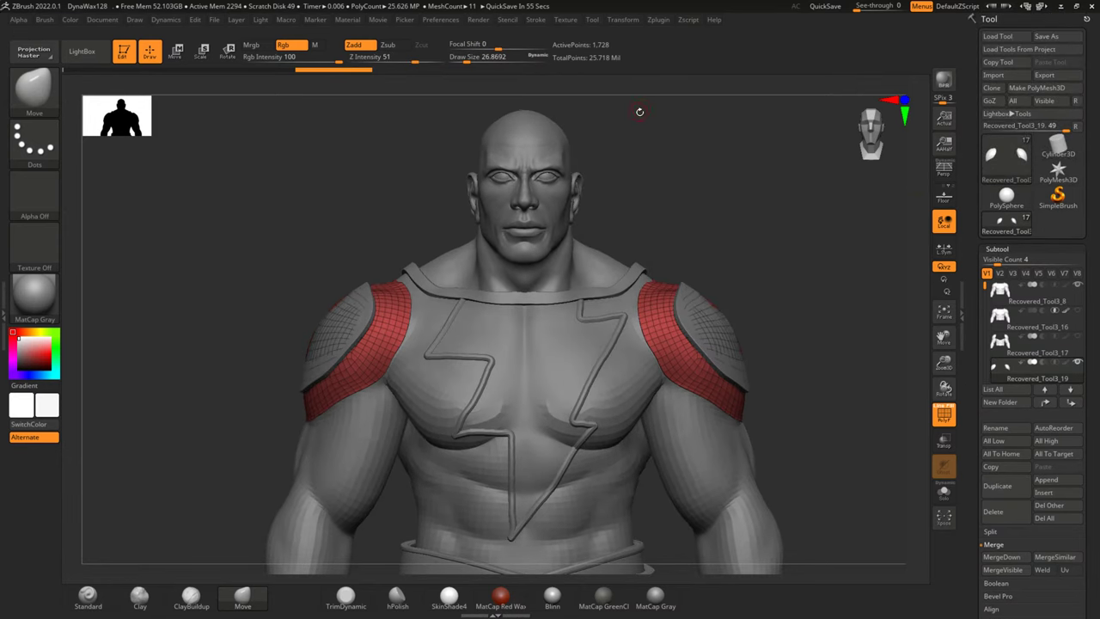
click(533, 19)
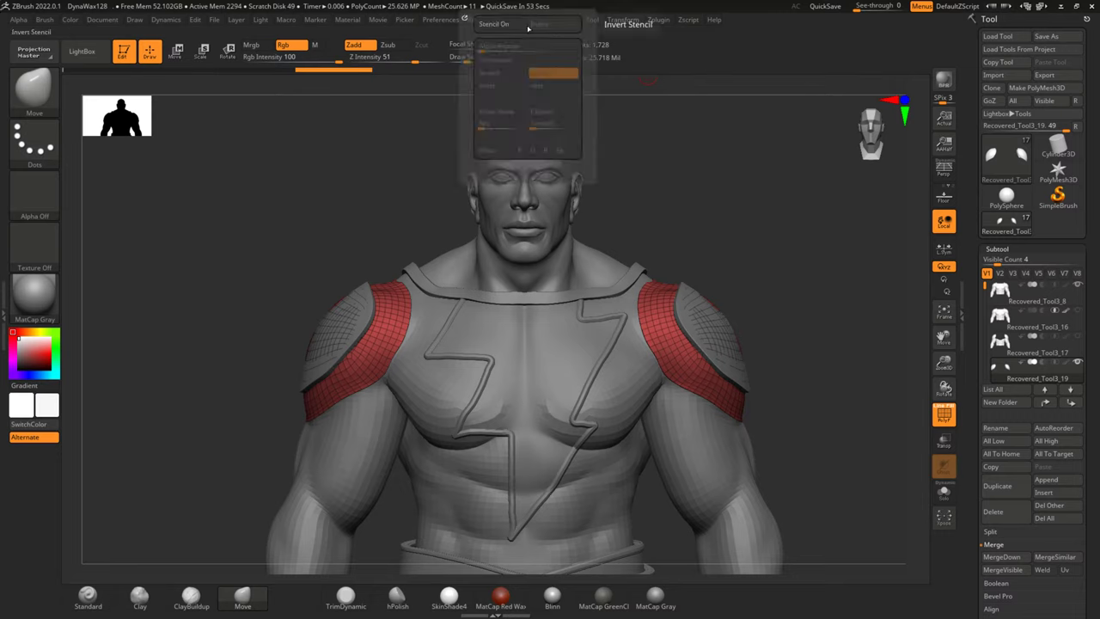
click(565, 19)
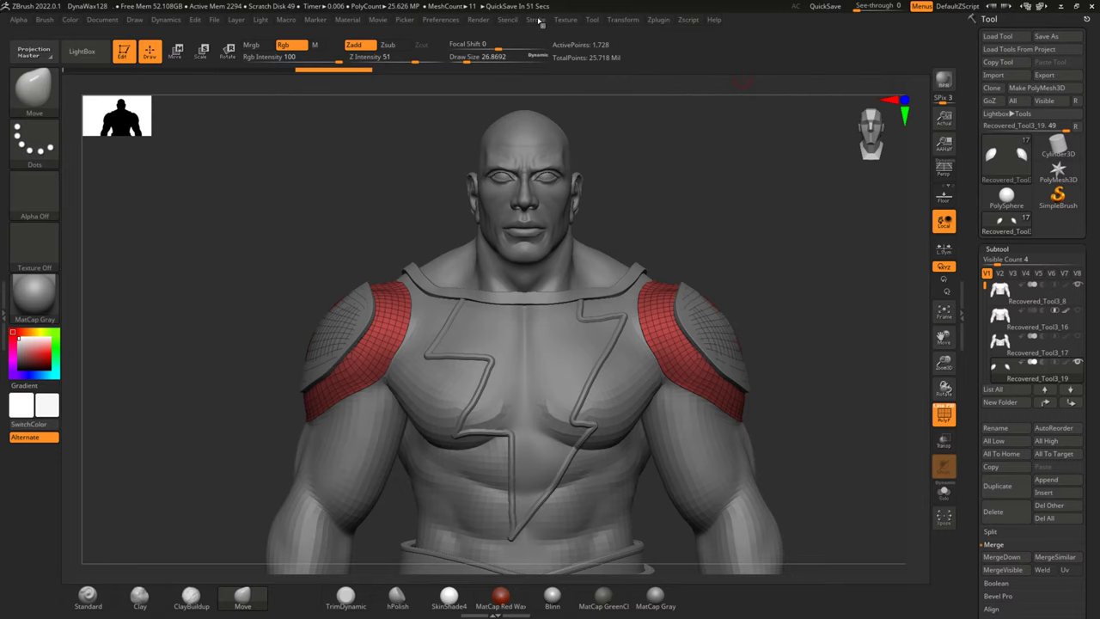
click(535, 19)
drag(531, 35, 997, 26)
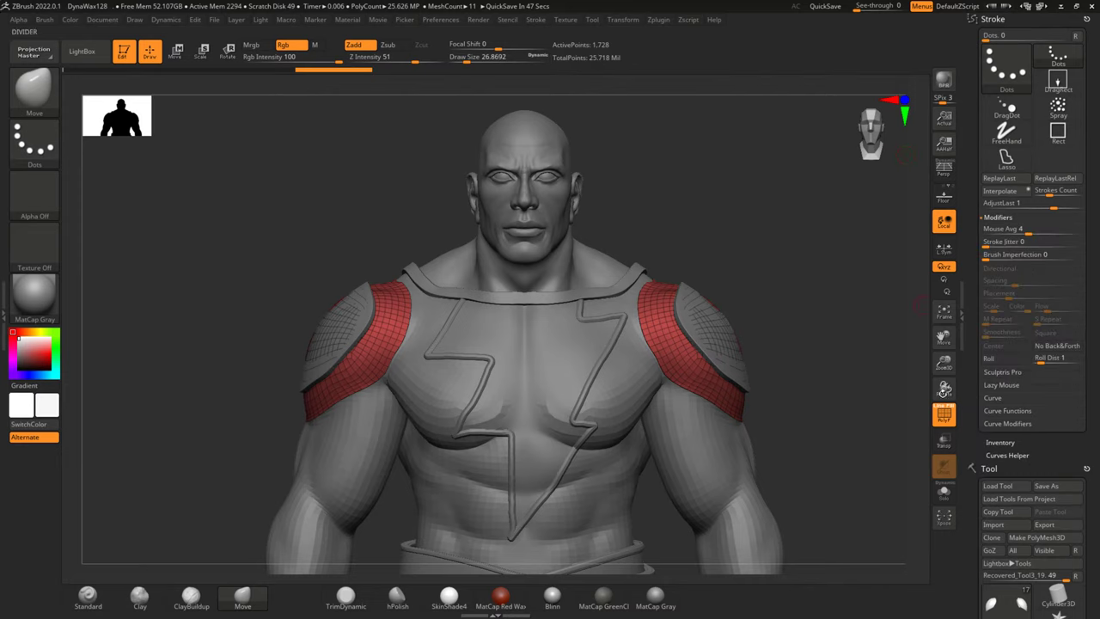
Frame the shoulder strips' borders with curves and load the InsertCylndrExt brush.
click(997, 411)
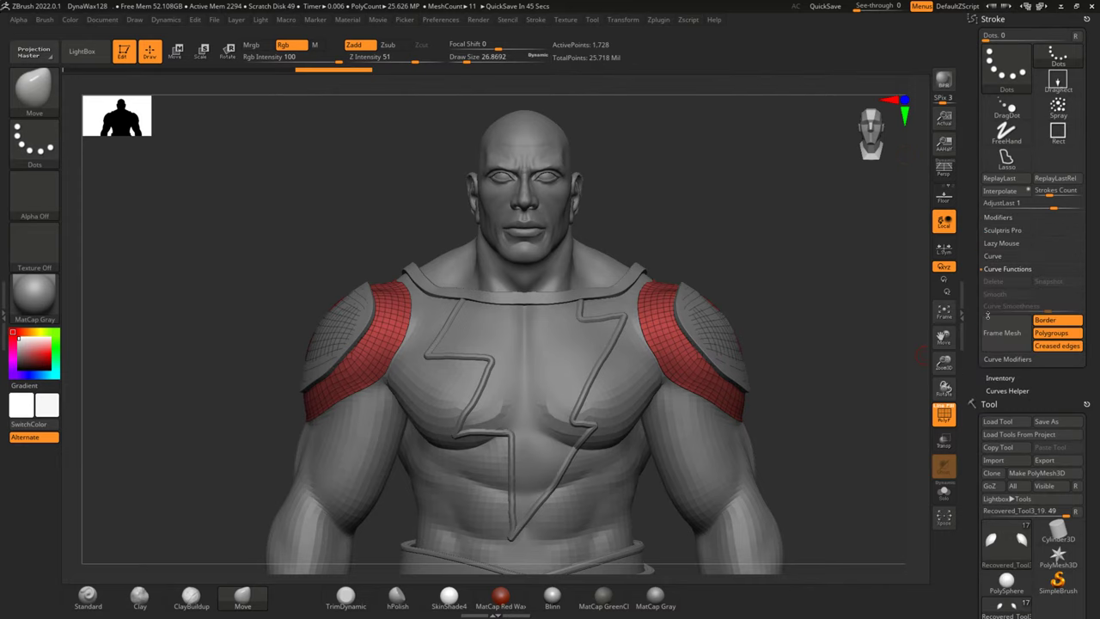
click(32, 99)
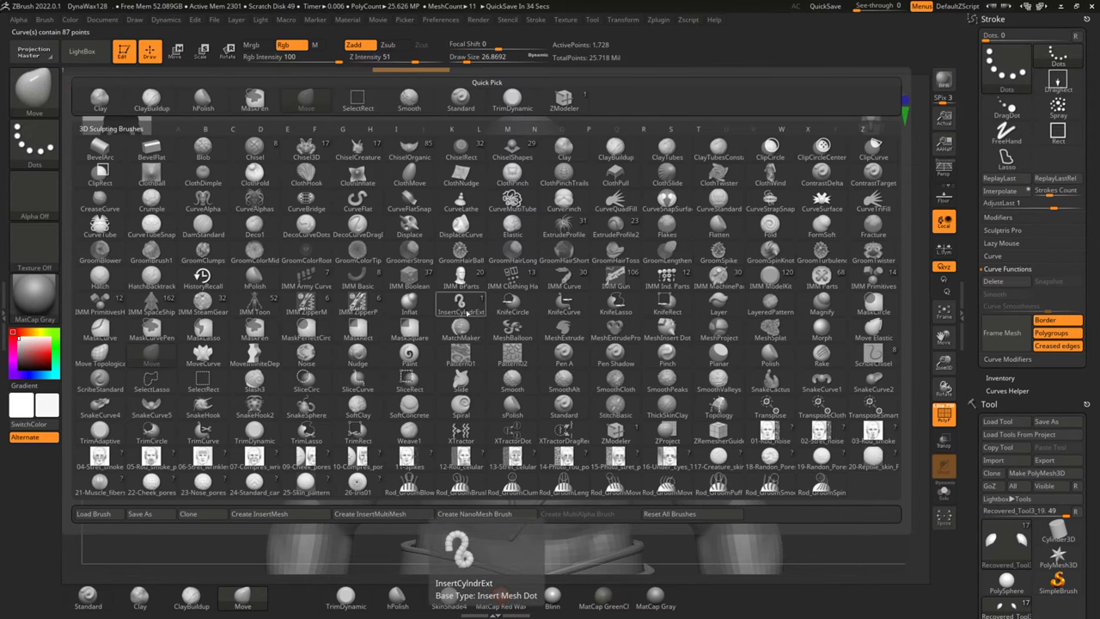
click(461, 303)
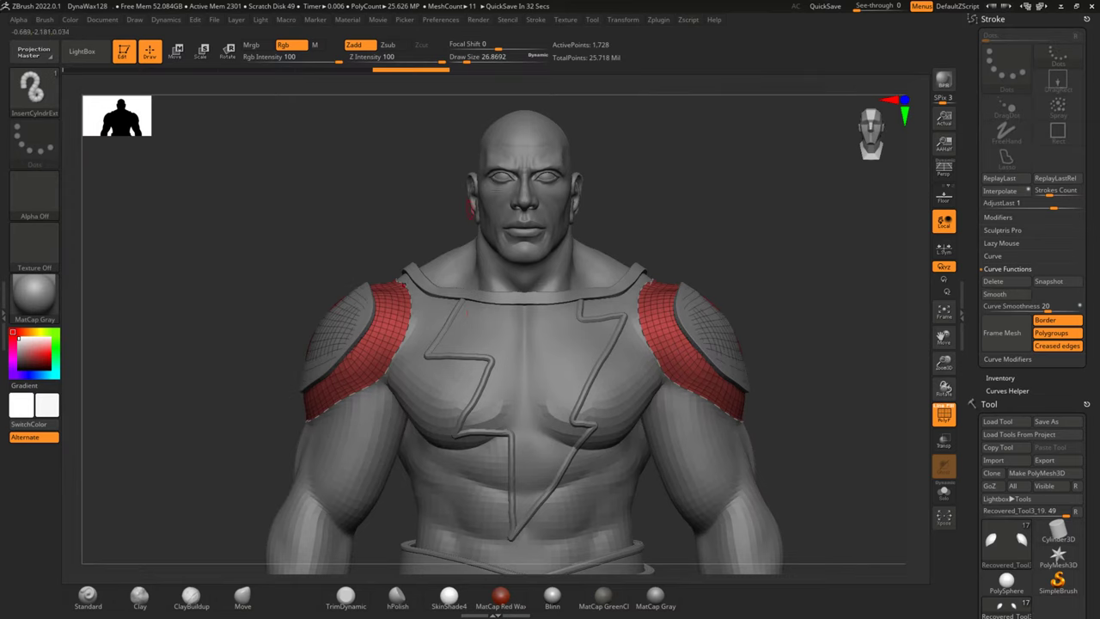
Shrink the InsertCylndrExt brush and insert thin segmented tubes along the shoulder-strip border curves.
drag(497, 57, 454, 59)
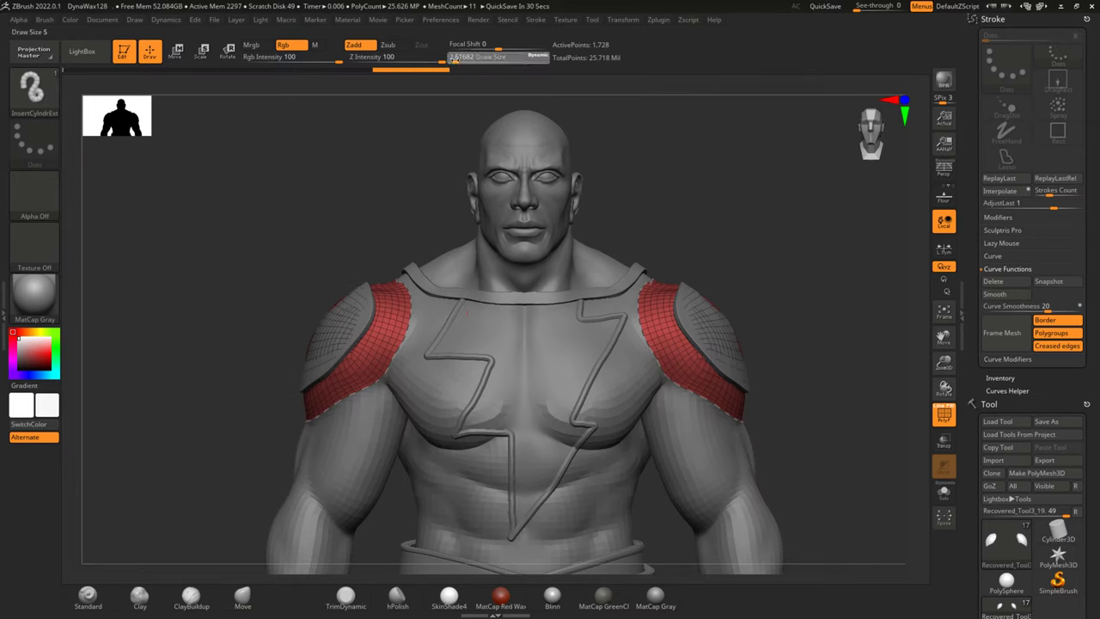
scroll(404, 311, up, 3)
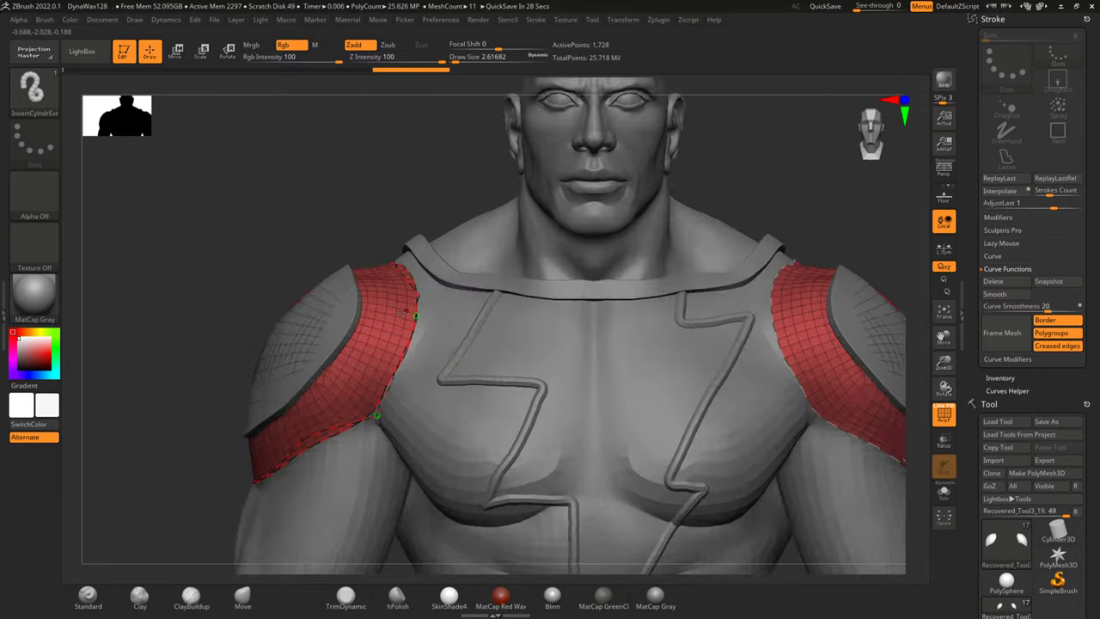
scroll(404, 312, up, 3)
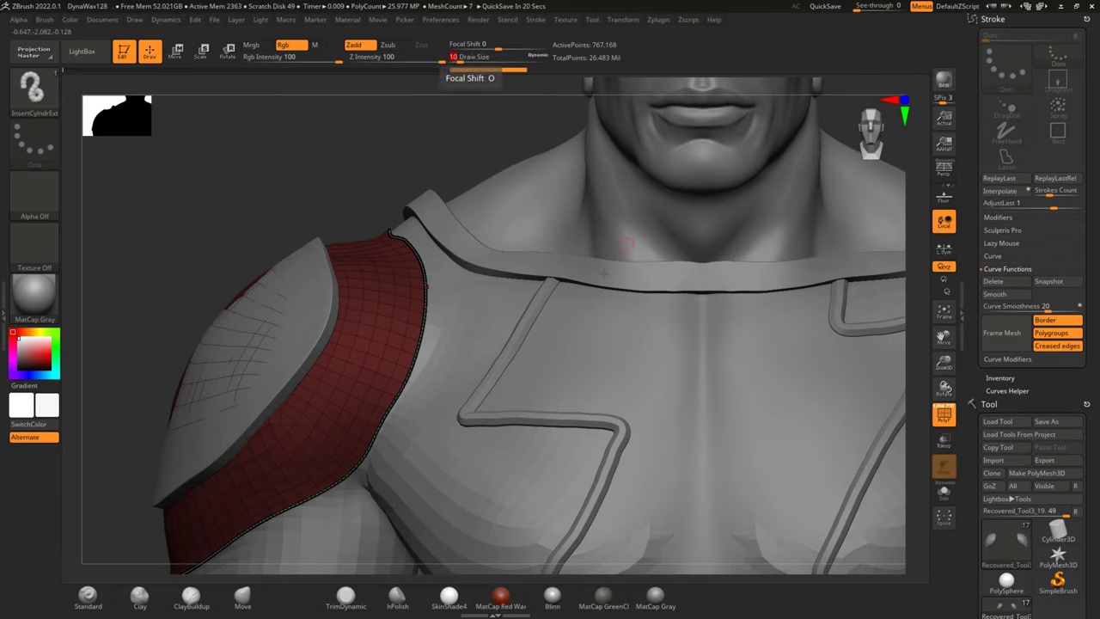
click(416, 352)
click(415, 352)
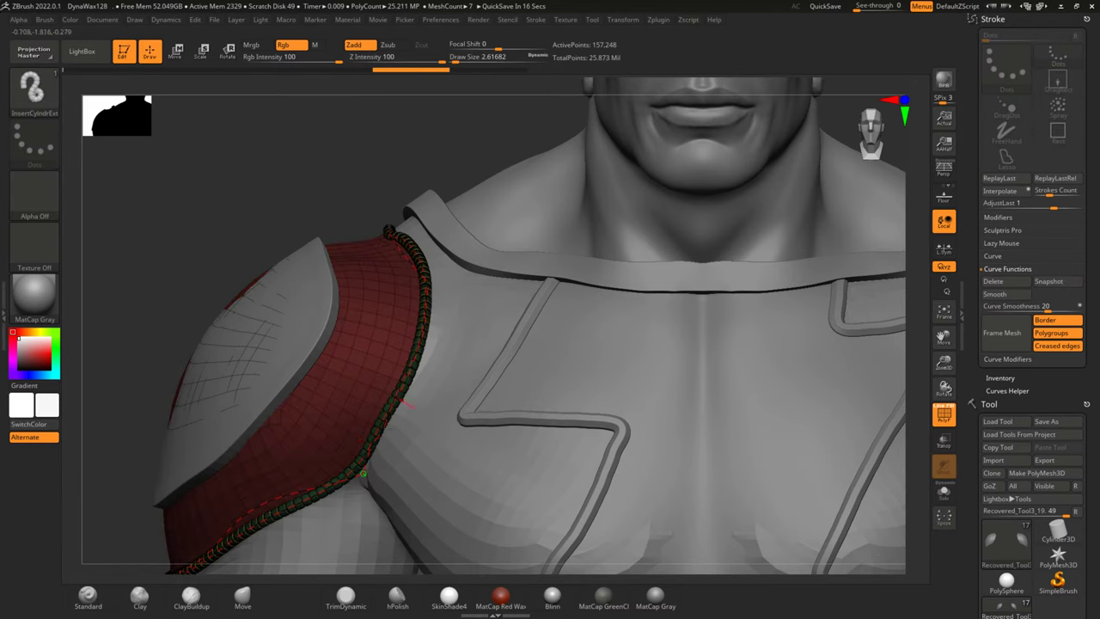
drag(91, 371, 157, 318)
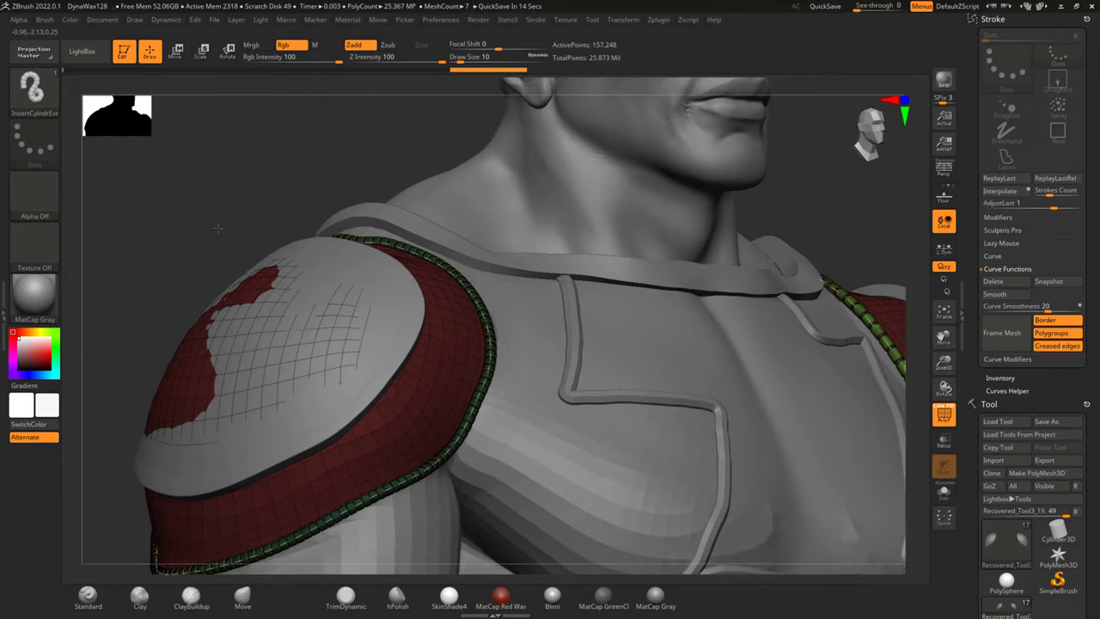
mouse_move(143, 256)
mouse_down()
mouse_move(160, 238)
mouse_move(194, 246)
mouse_up()
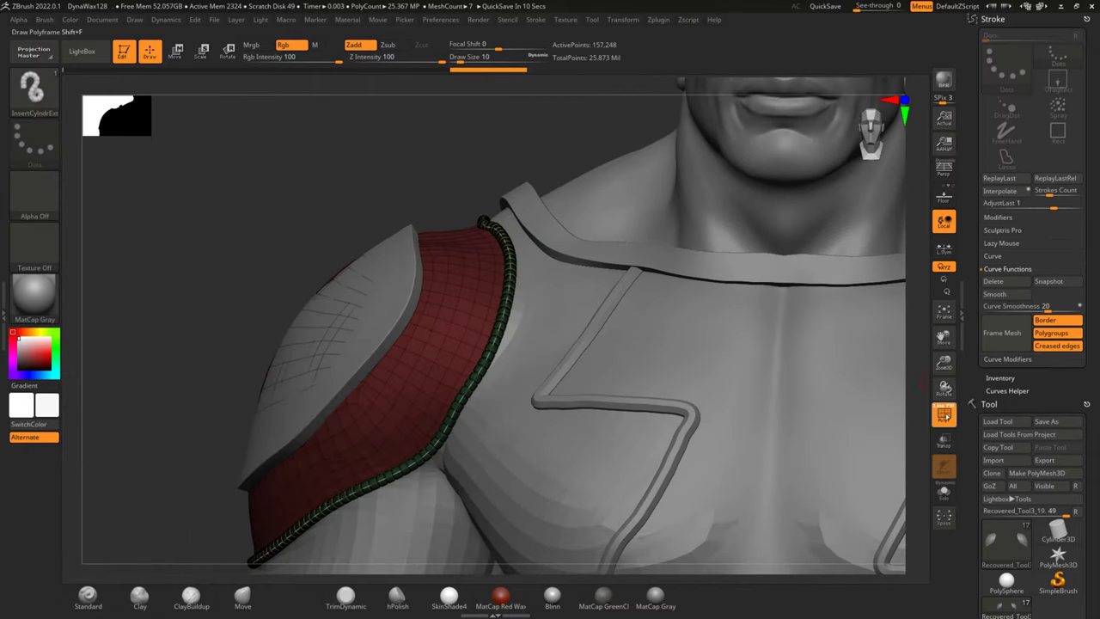
click(166, 375)
mouse_move(164, 415)
mouse_down()
mouse_move(142, 351)
mouse_move(145, 367)
mouse_move(157, 344)
mouse_move(187, 361)
mouse_move(167, 433)
mouse_move(152, 373)
mouse_move(135, 386)
mouse_move(134, 428)
mouse_move(147, 393)
mouse_up()
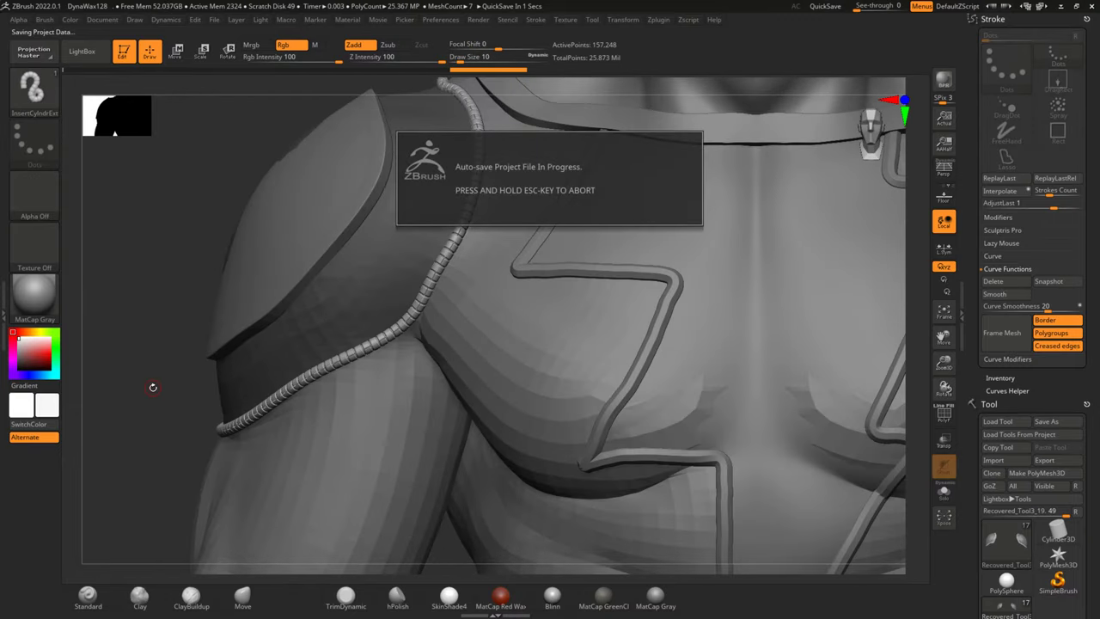
Smooth the tube curve and use Split Masked Points to move the tubes into a new subtool.
mouse_move(155, 424)
mouse_down()
mouse_move(226, 374)
mouse_move(258, 383)
mouse_move(447, 344)
mouse_up()
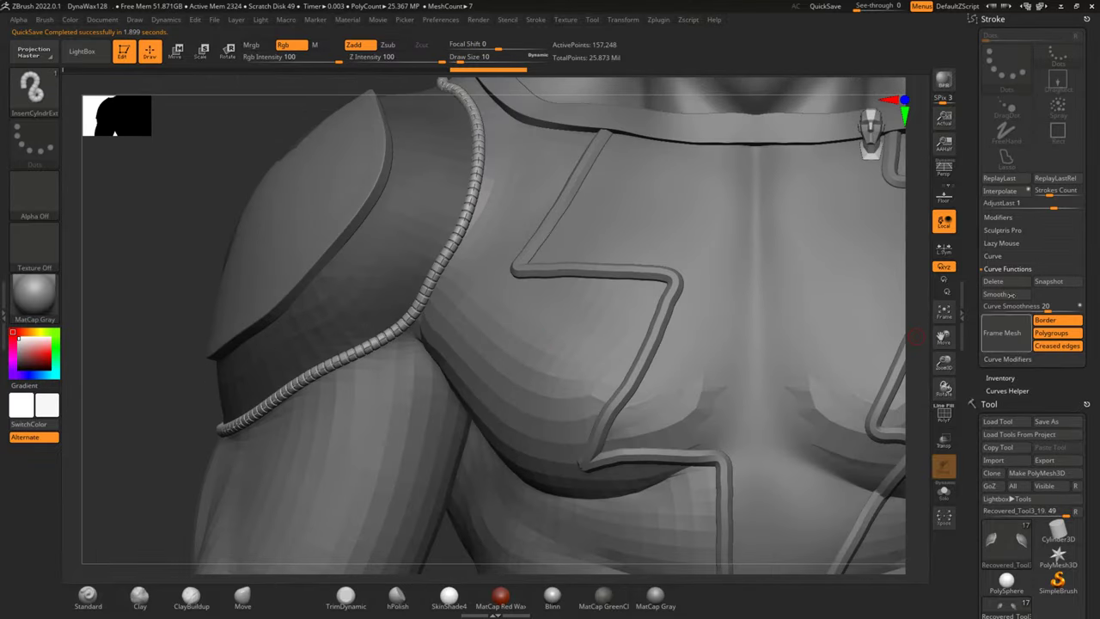
click(1021, 295)
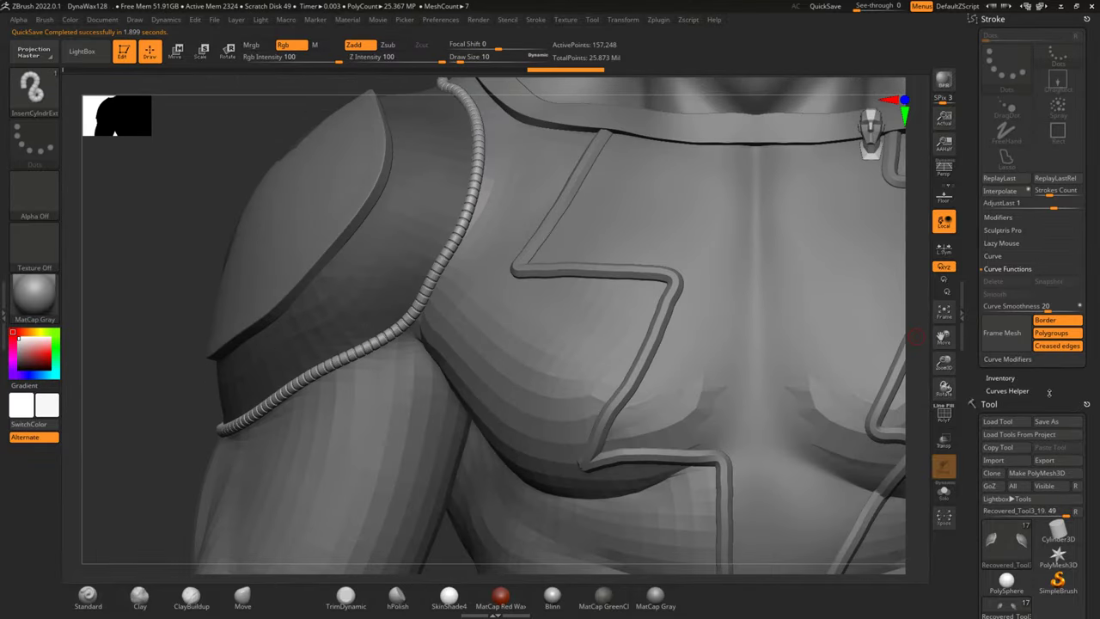
click(991, 404)
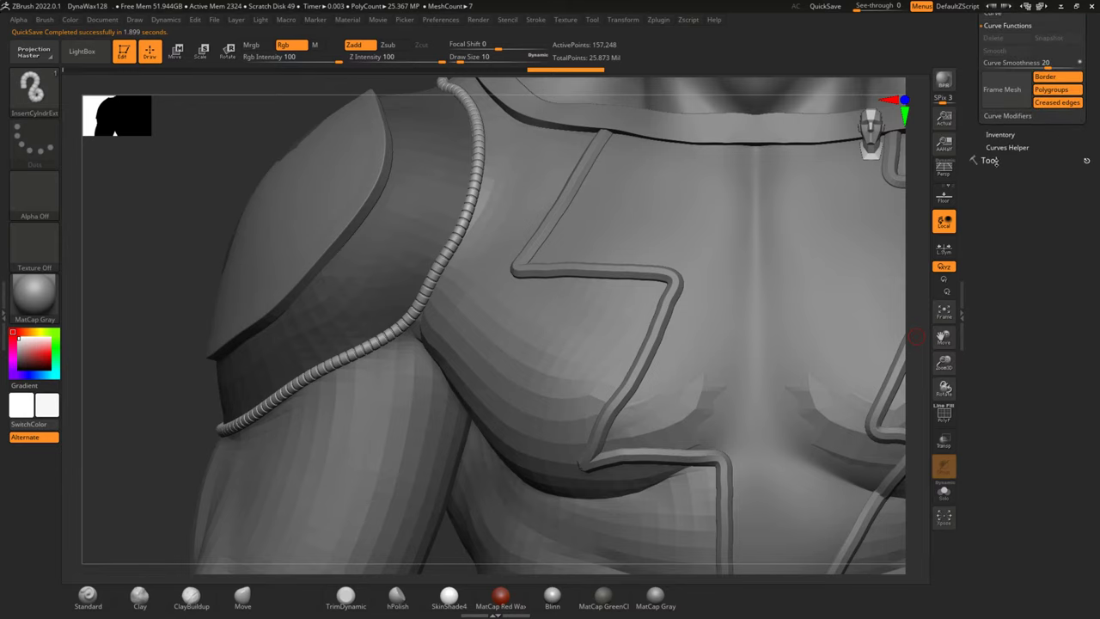
click(993, 161)
click(992, 533)
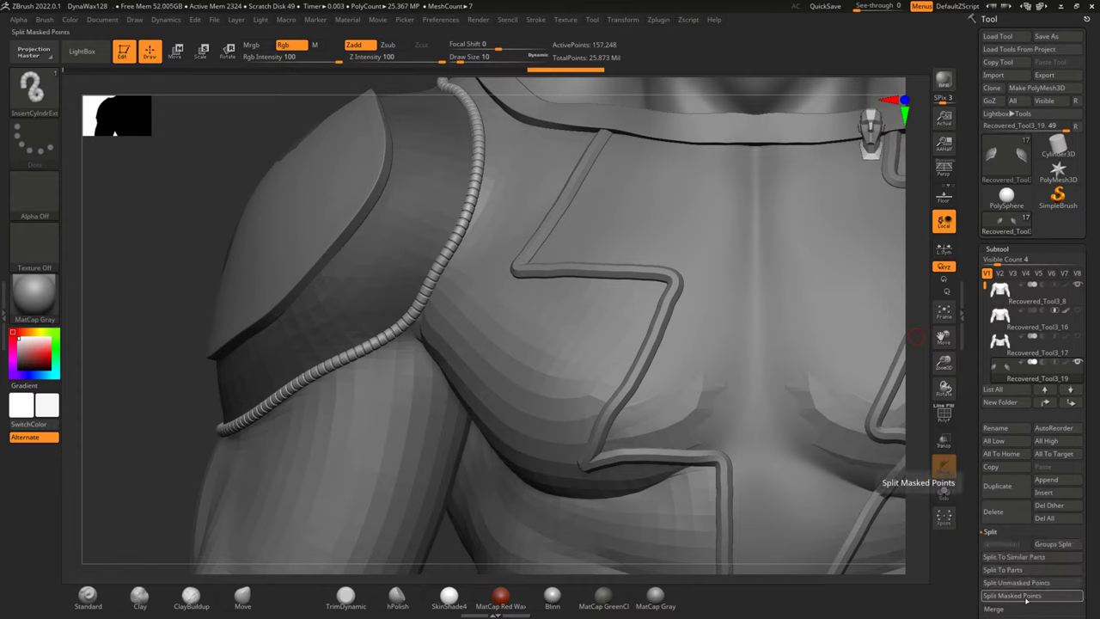
click(1023, 596)
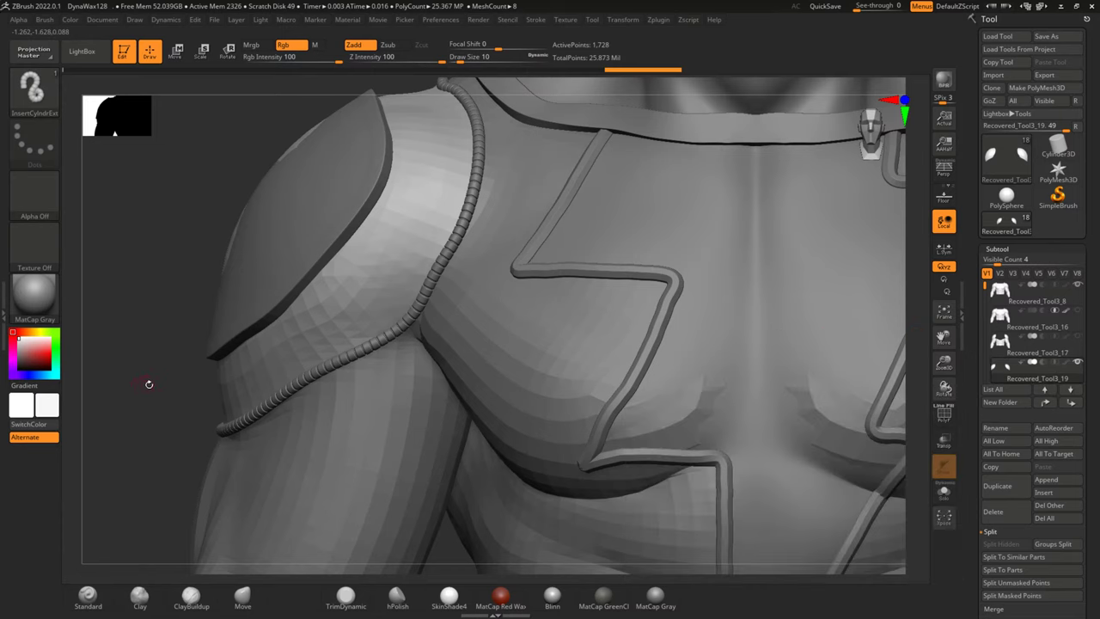
drag(143, 386, 819, 411)
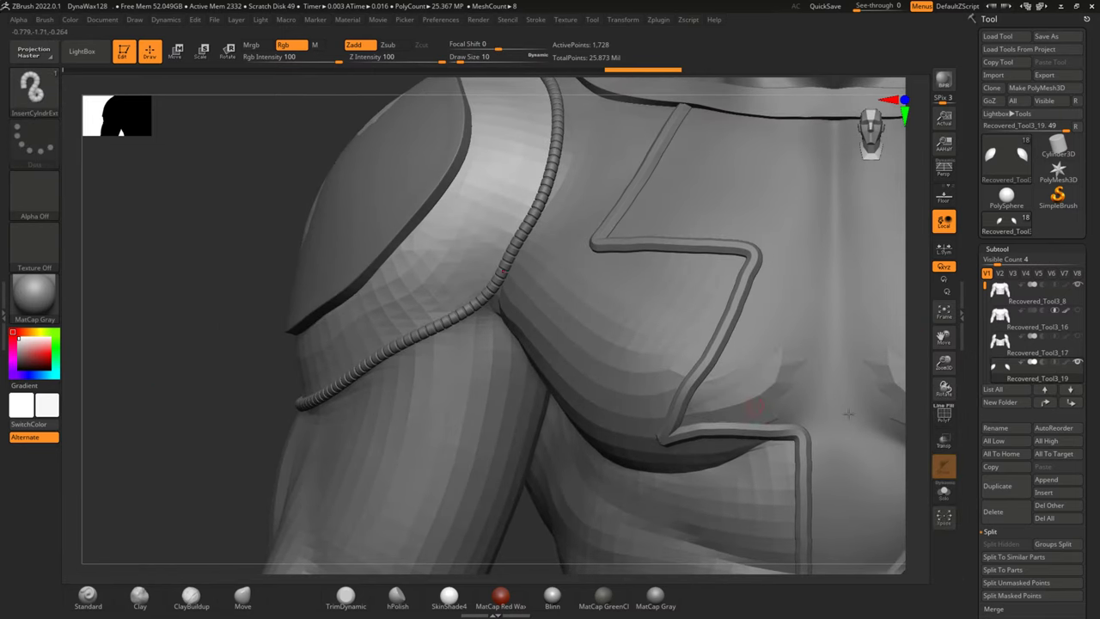
click(997, 249)
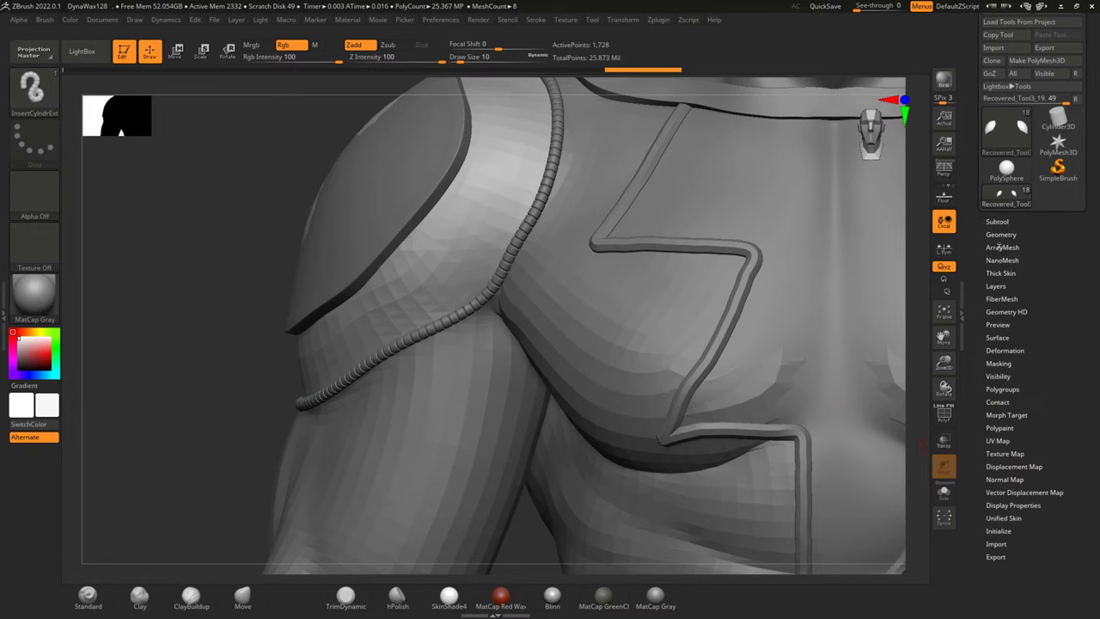
click(1001, 235)
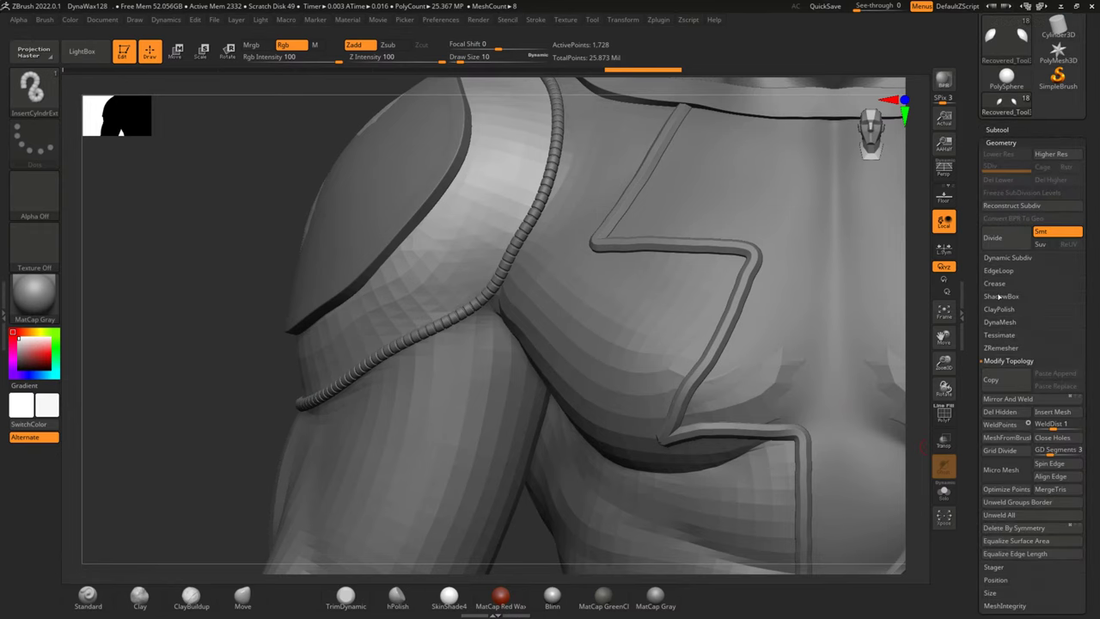
Apply the Intertwined MicroPoly weave to the shoulder pad's side panel and frame the whole bust.
click(1003, 259)
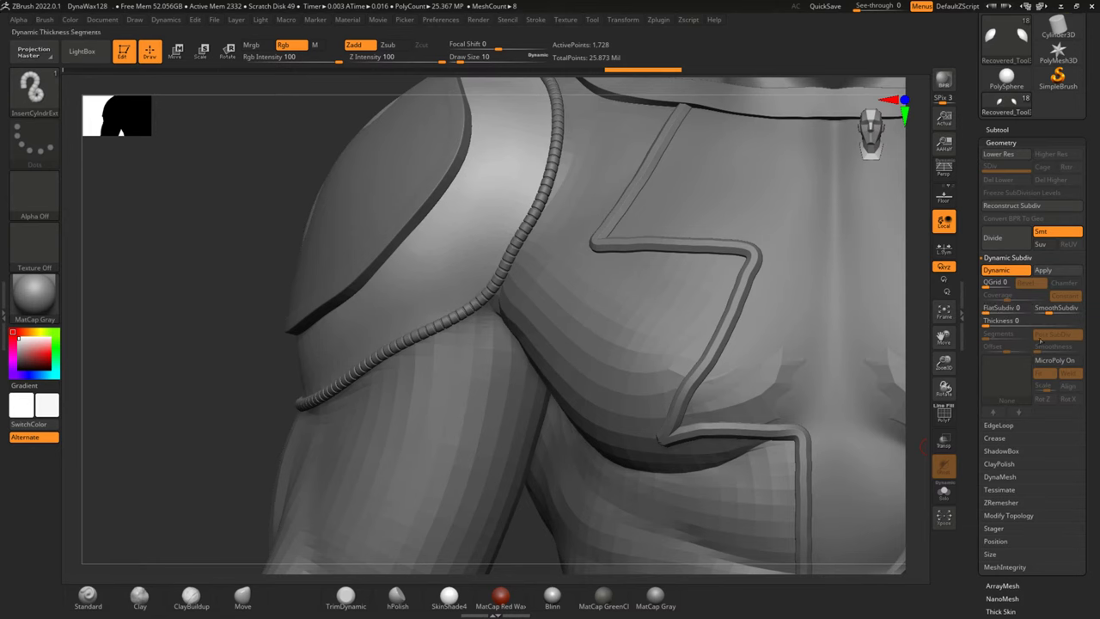
click(1055, 361)
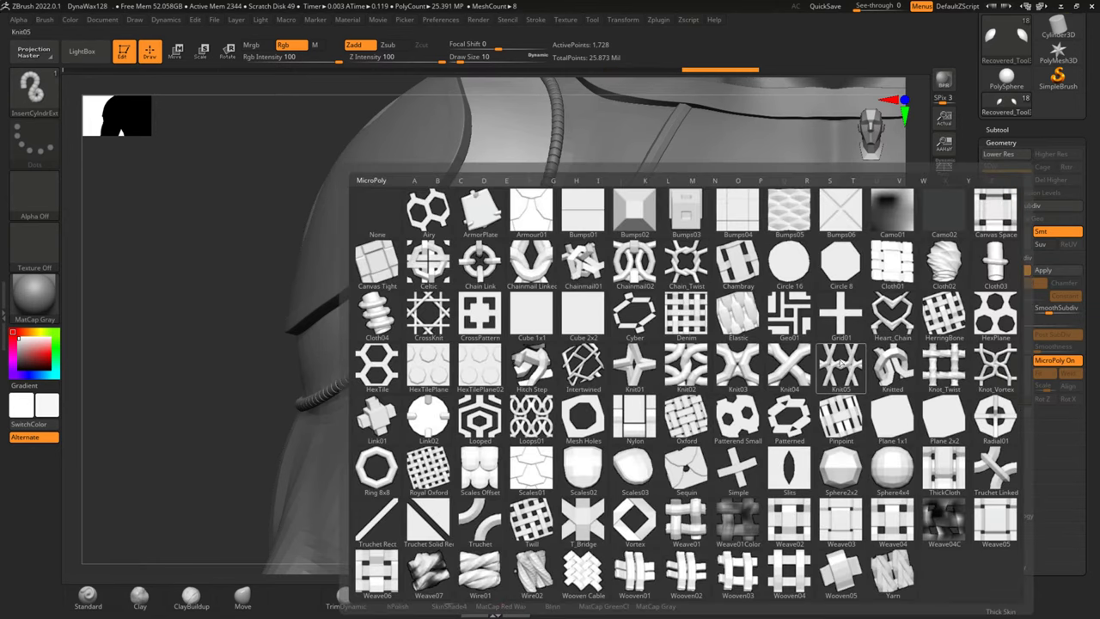
click(599, 376)
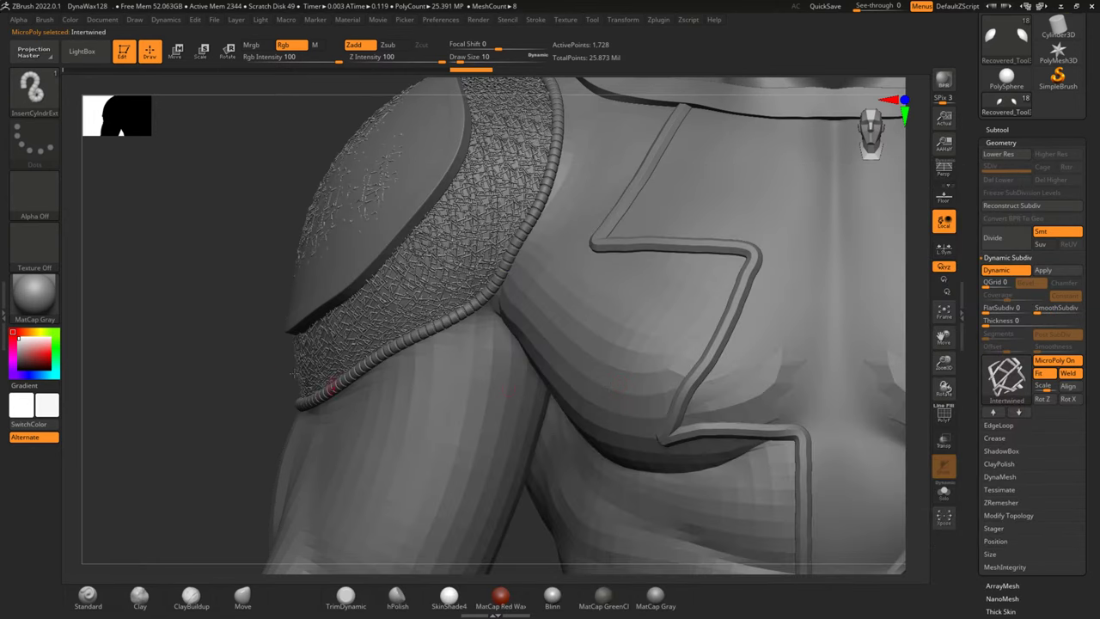
mouse_move(247, 421)
mouse_down()
mouse_move(226, 388)
mouse_move(238, 425)
mouse_move(243, 365)
mouse_move(229, 432)
mouse_move(300, 393)
mouse_up()
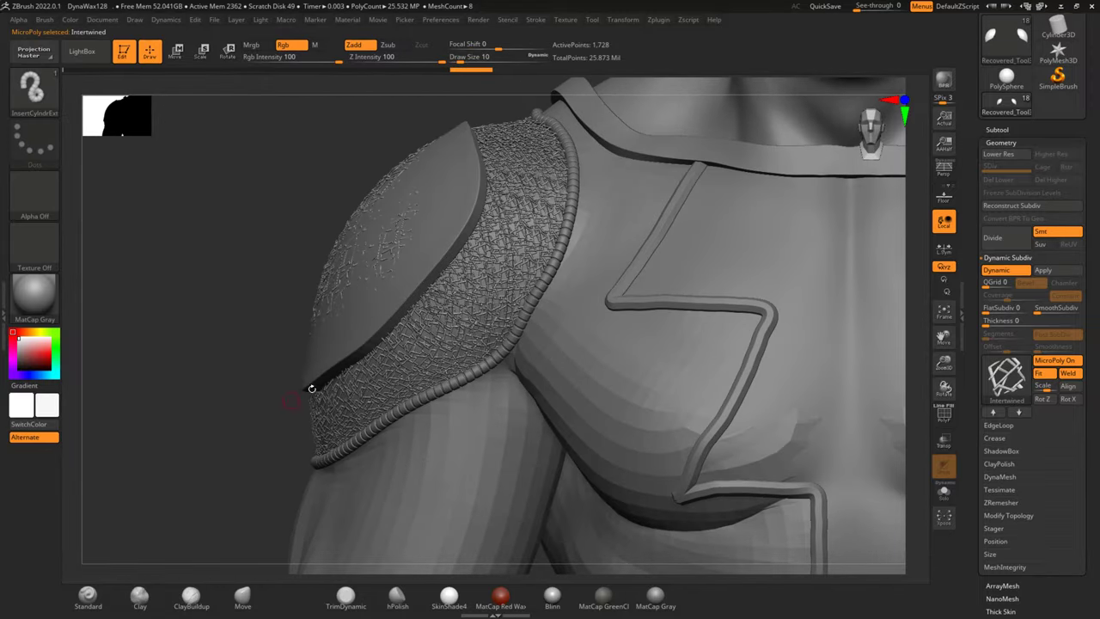
drag(245, 455, 312, 363)
mouse_move(267, 456)
mouse_down()
mouse_move(214, 428)
mouse_move(296, 404)
mouse_up()
mouse_move(189, 485)
mouse_down()
mouse_move(214, 450)
mouse_move(172, 455)
mouse_move(209, 422)
mouse_move(449, 380)
mouse_up()
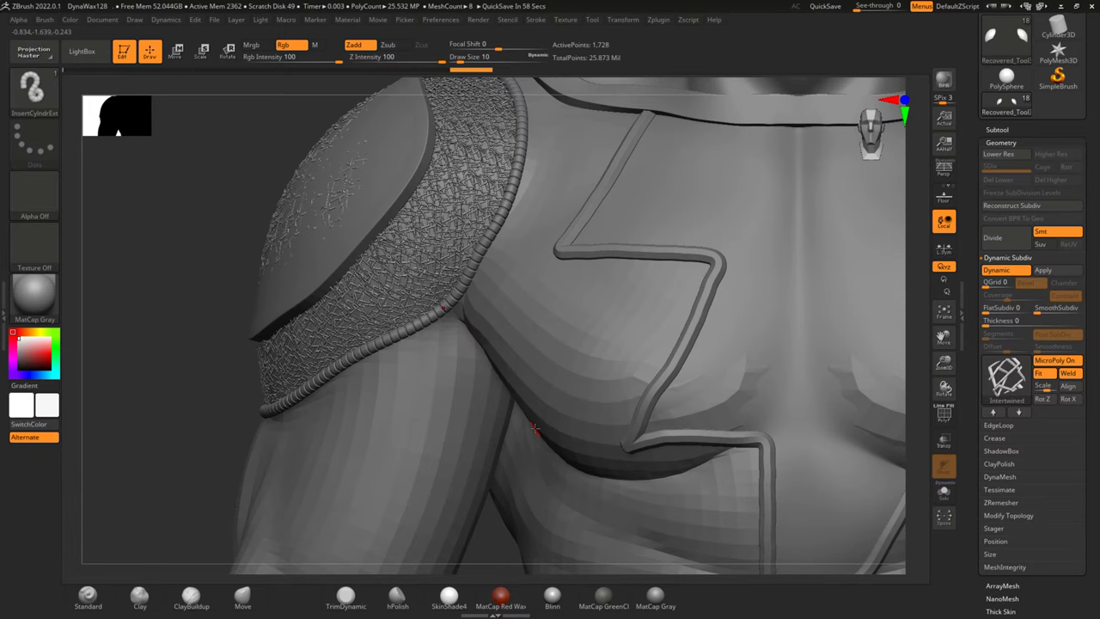
key(f)
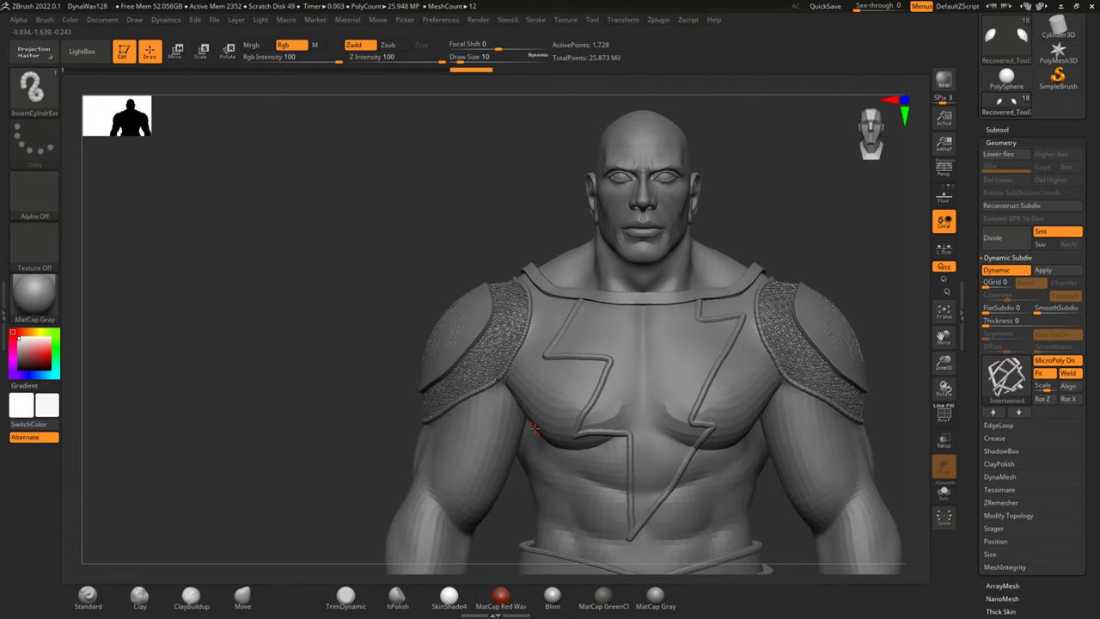
Pan, orbit and zoom around the bust and belt, then expand the Subtool list.
mouse_move(345, 457)
alt+mouse_down()
mouse_move(288, 347)
mouse_move(224, 402)
mouse_move(249, 391)
mouse_move(226, 380)
mouse_move(214, 410)
mouse_move(223, 394)
mouse_move(194, 404)
mouse_move(228, 410)
mouse_move(209, 421)
alt+mouse_up()
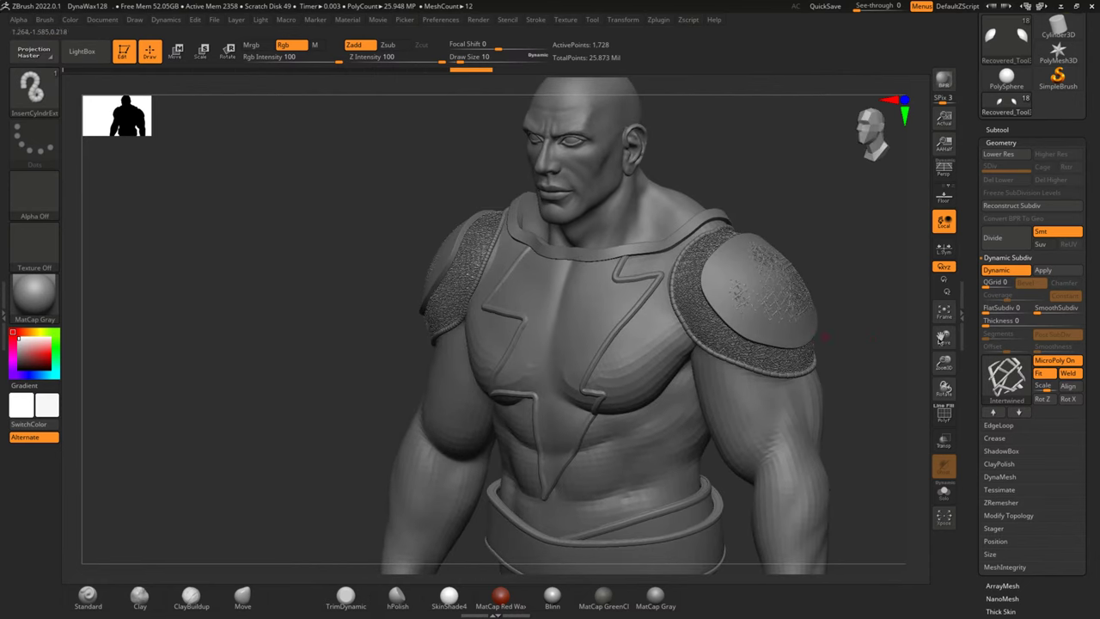
shift+drag(879, 429, 875, 411)
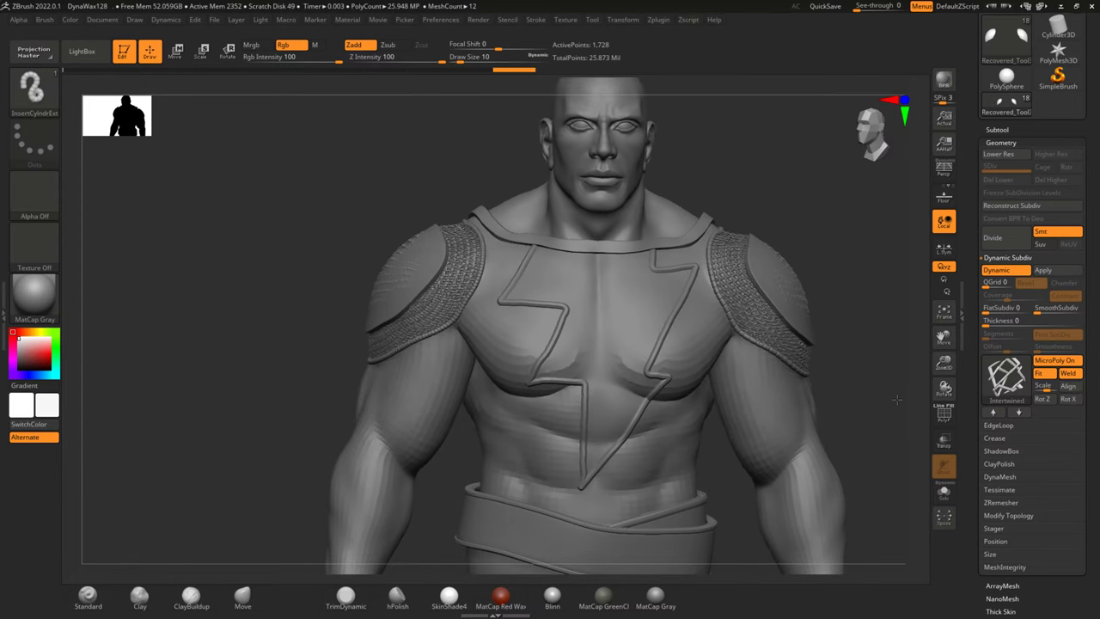
alt+drag(839, 325, 798, 372)
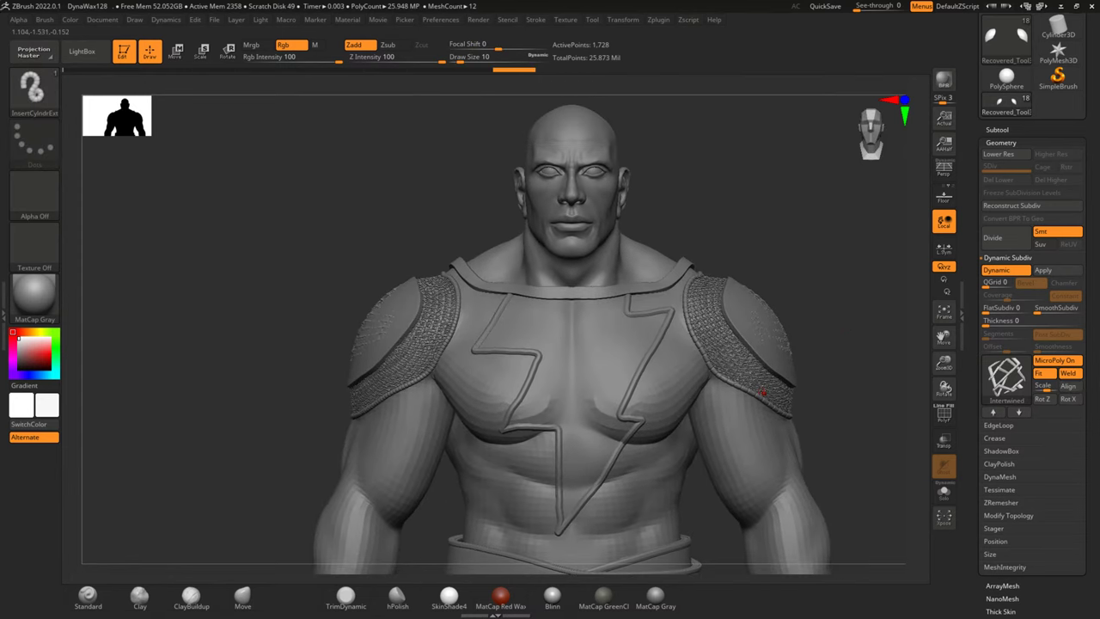
scroll(762, 393, up, 2)
scroll(761, 393, up, 2)
scroll(761, 393, up, 3)
scroll(762, 393, up, 2)
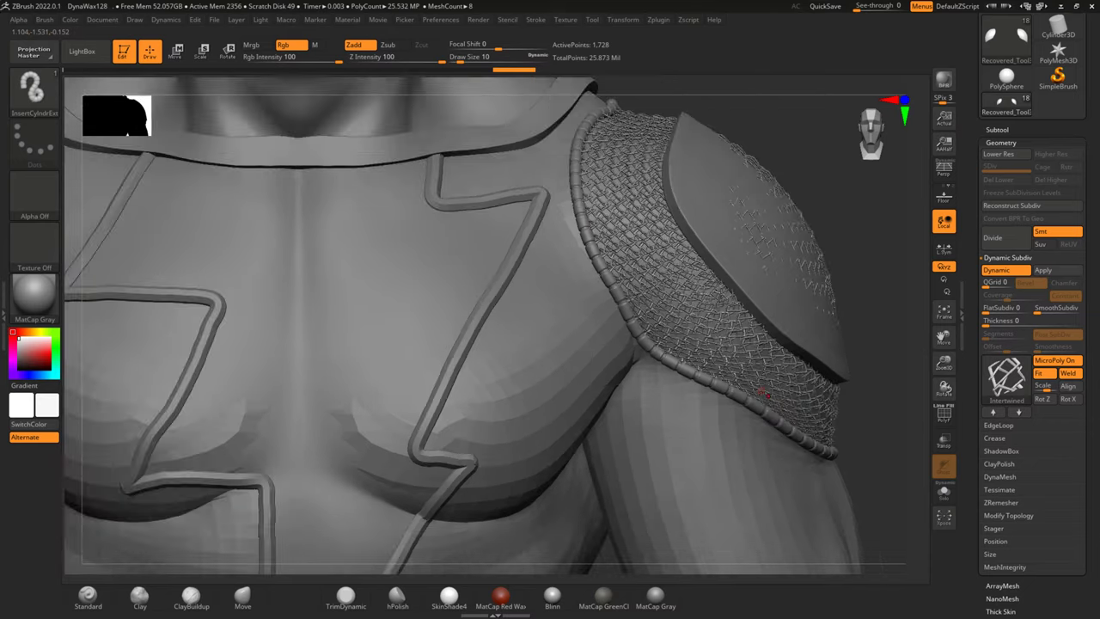
scroll(761, 393, down, 3)
scroll(762, 393, down, 2)
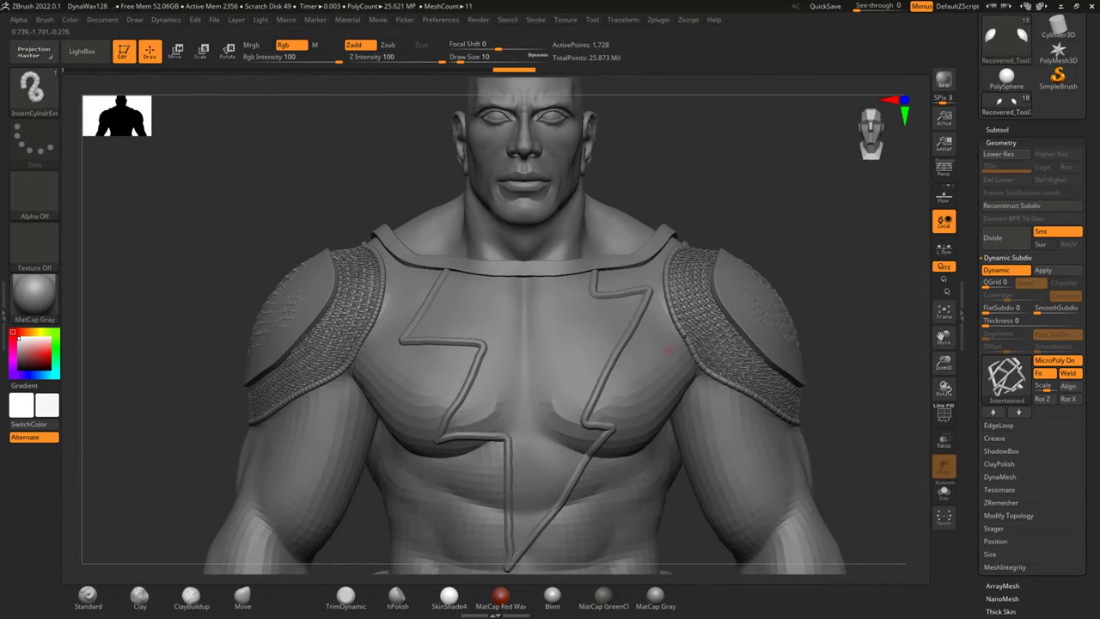
mouse_move(883, 415)
mouse_down()
mouse_move(832, 357)
mouse_move(866, 306)
mouse_up()
click(997, 129)
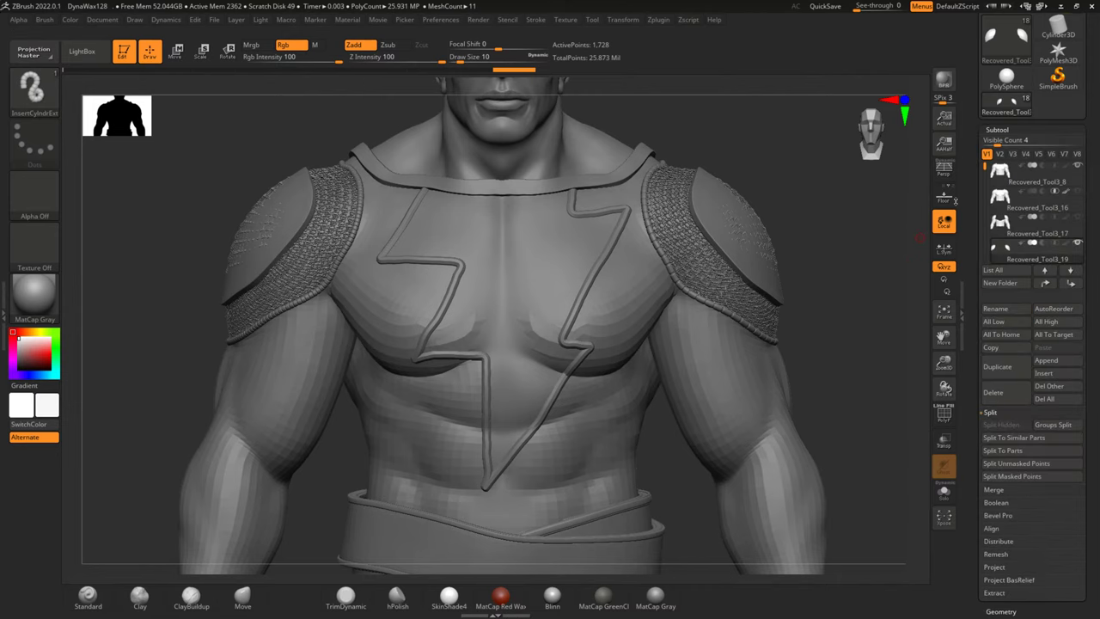
Select the Recovered_Tool3_17 subtool and show its polygroups with PolyF.
click(1038, 250)
click(1008, 227)
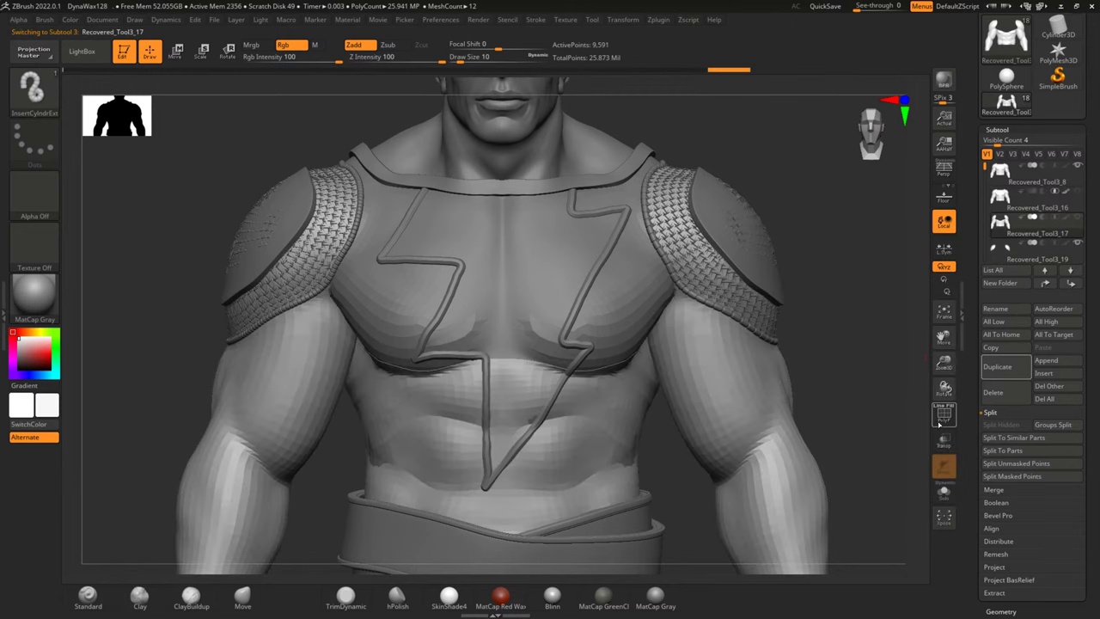
click(942, 418)
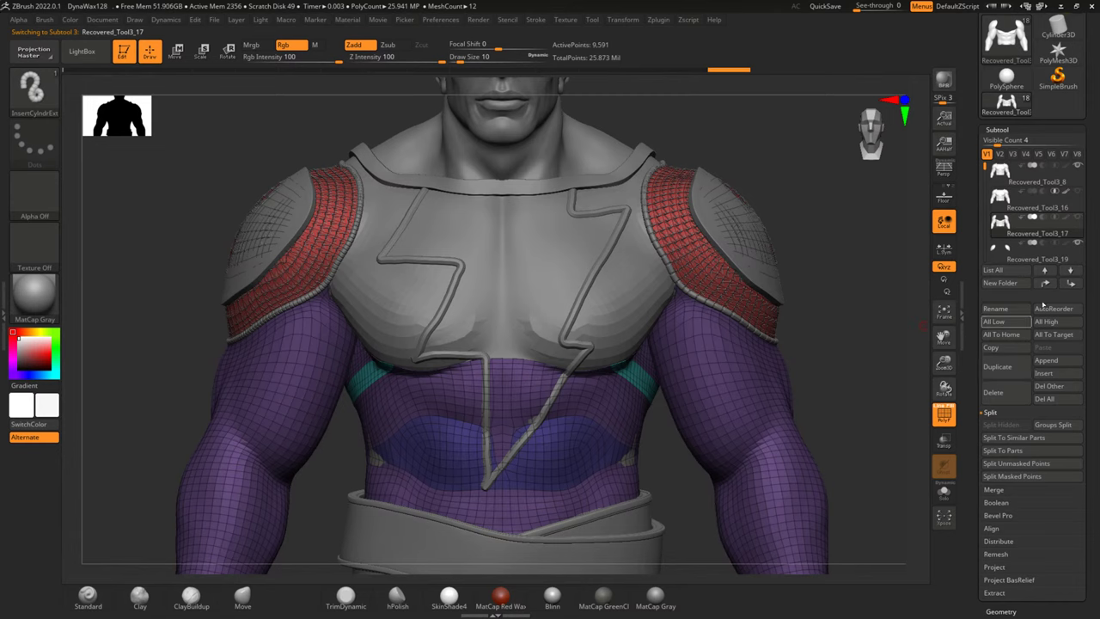
click(1079, 244)
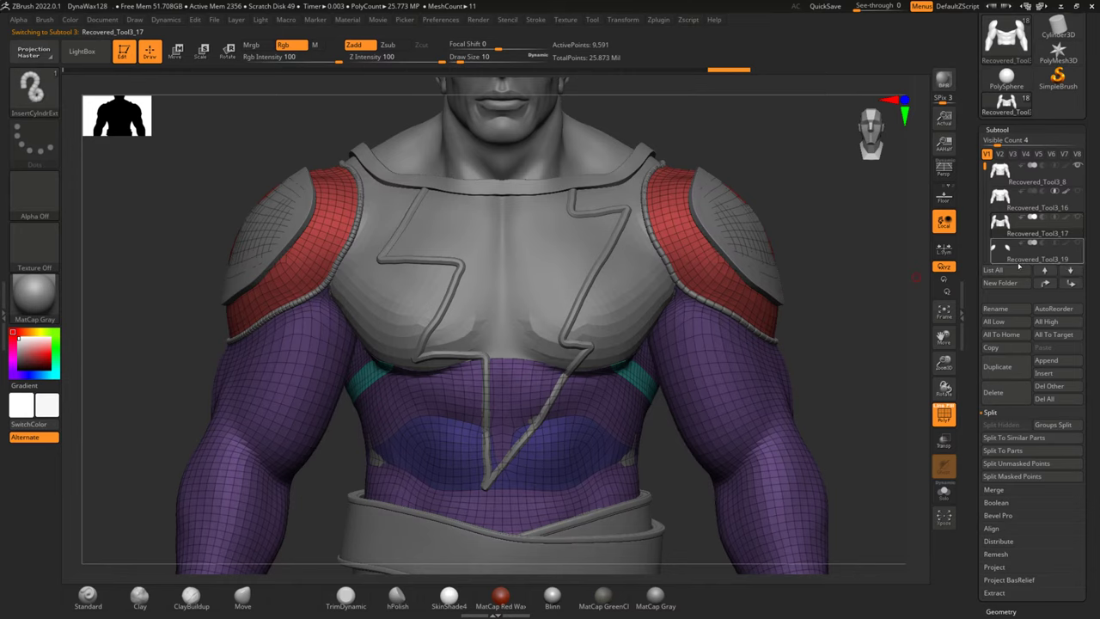
drag(987, 169, 987, 181)
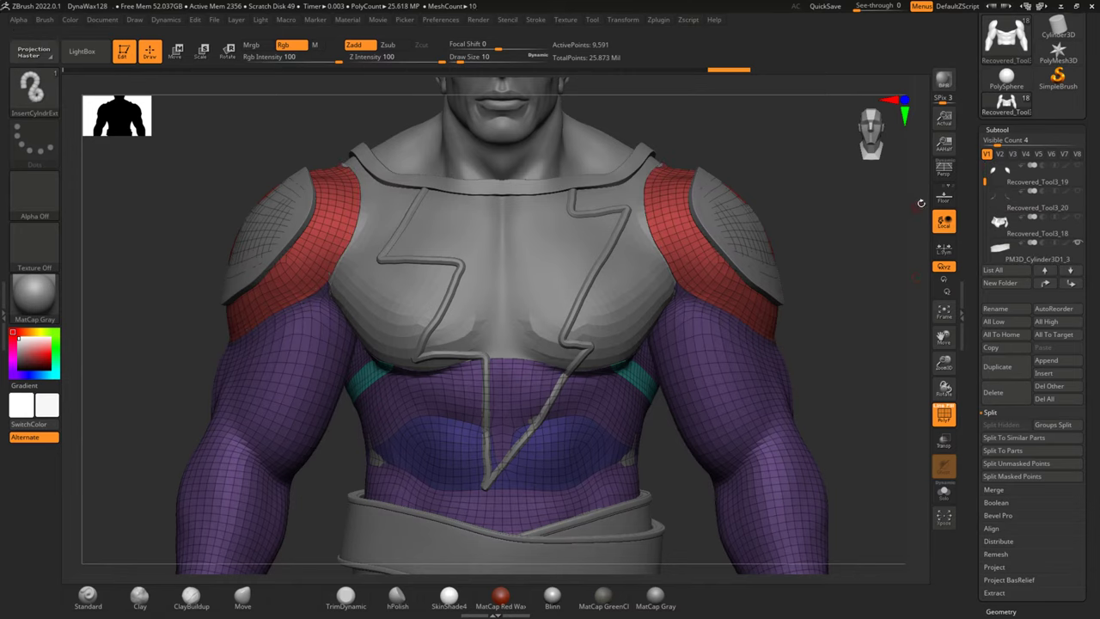
scroll(989, 184, up, 2)
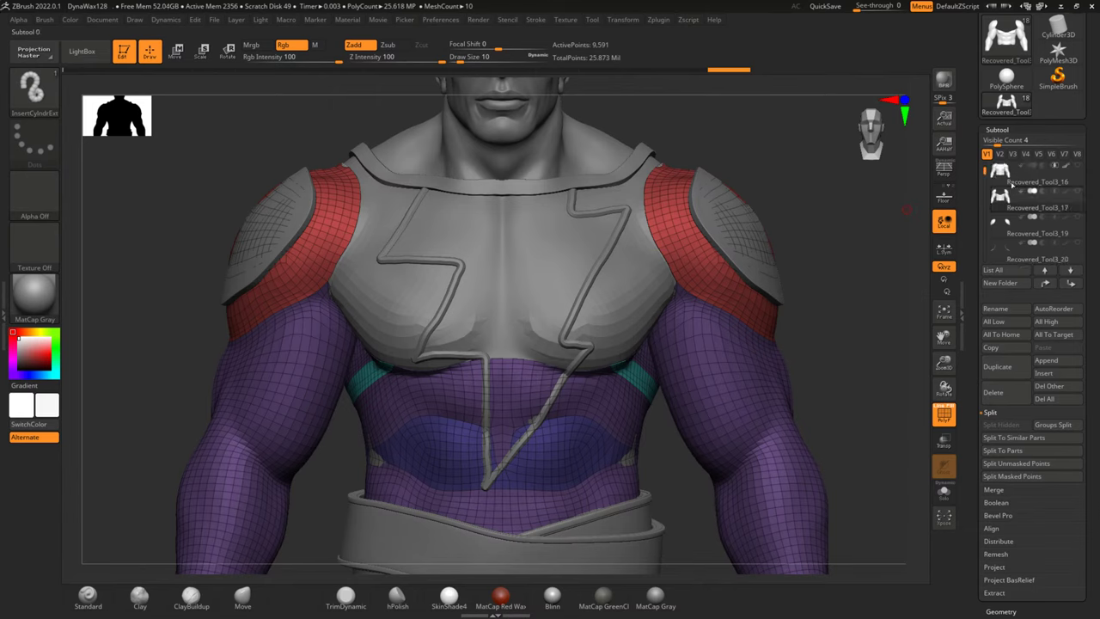
Hide the red shoulder polygroup by isolating it and inverting visibility.
key(ctrl+shift)
ctrl+shift+click(726, 279)
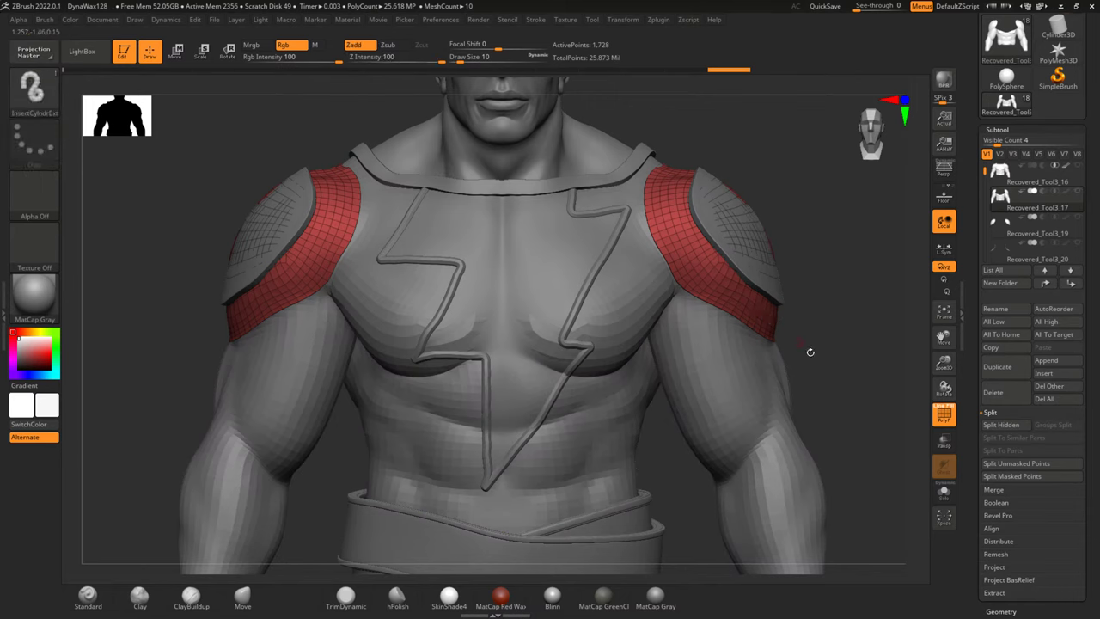
ctrl+shift+click(825, 357)
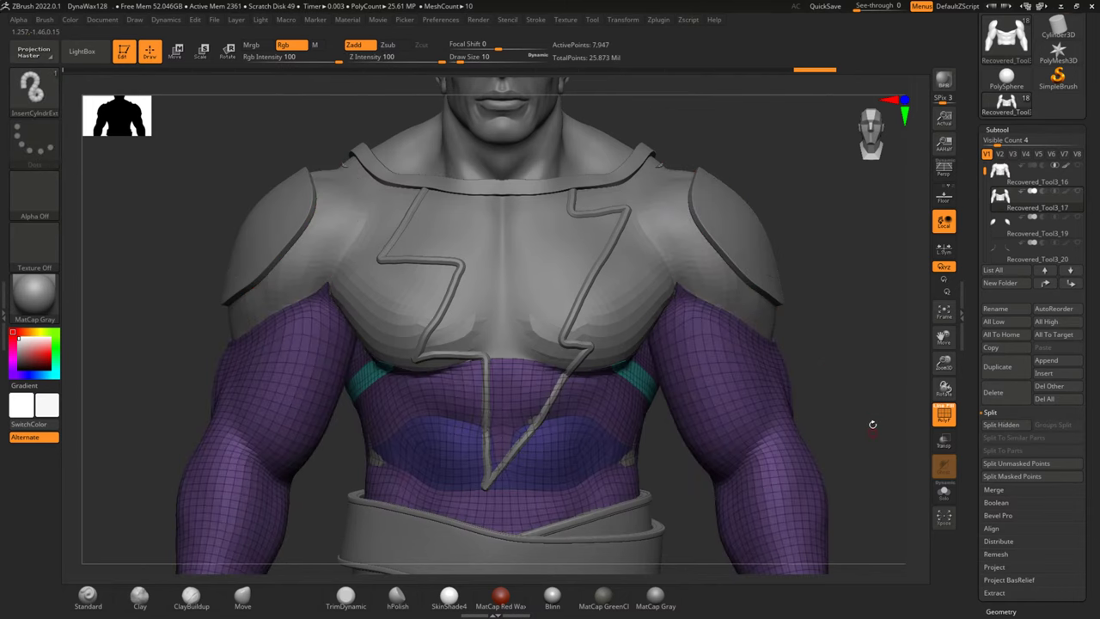
alt+drag(872, 424, 872, 395)
click(1001, 611)
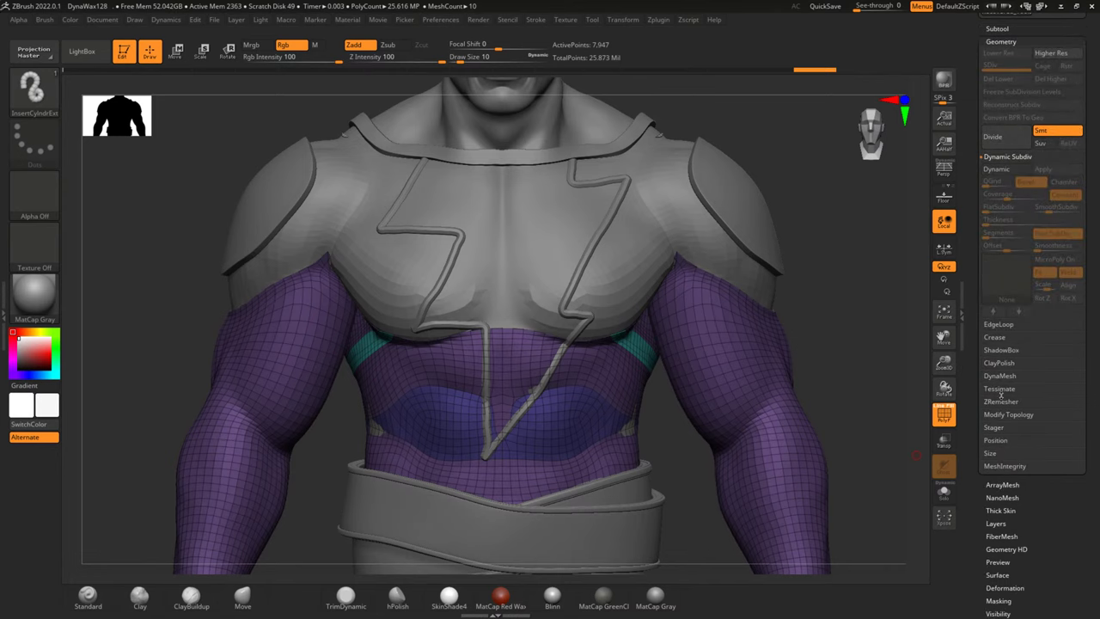
Isolate the teal and blue torso polygroups so only they stay visible.
click(1000, 415)
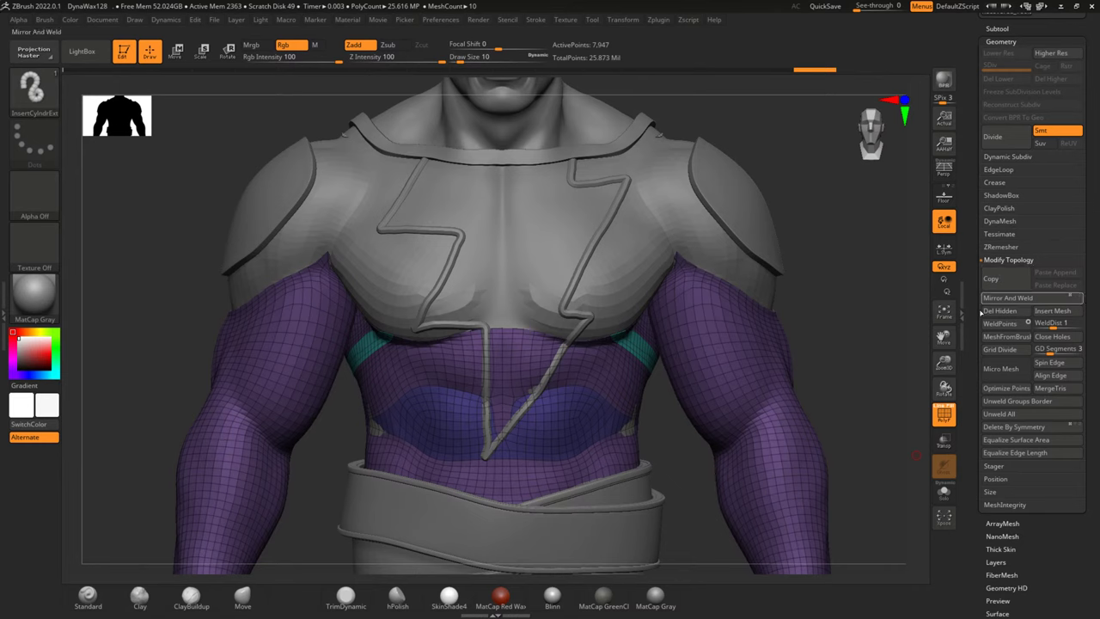
drag(805, 340, 847, 307)
key(ctrl+shift)
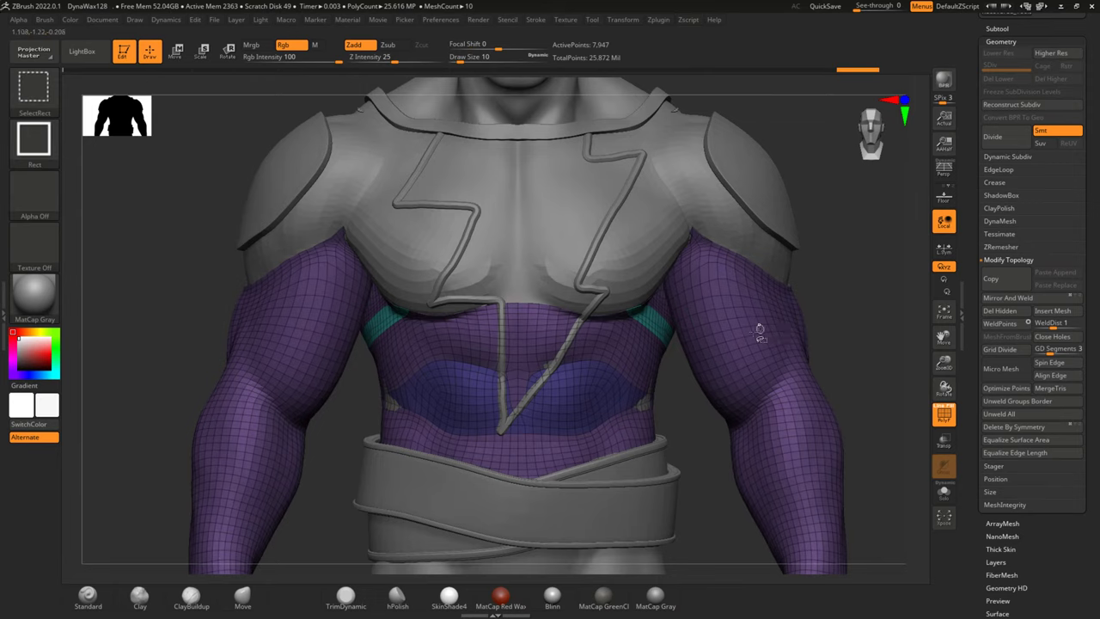
ctrl+shift+click(759, 333)
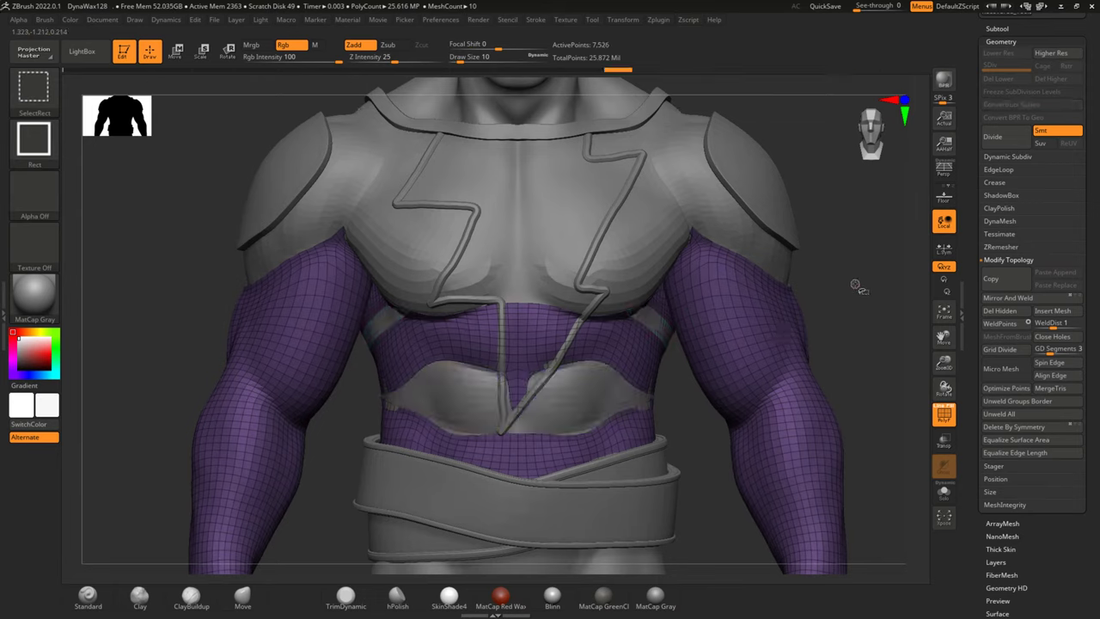
ctrl+shift+click(871, 324)
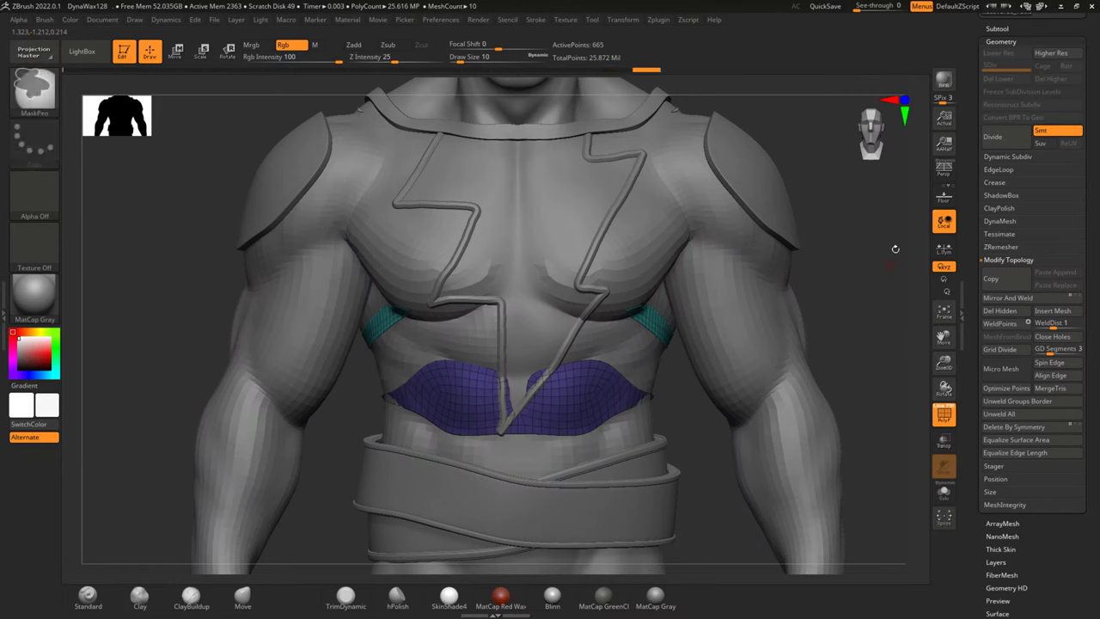
Duplicate the torso subtool as Recovered_Tool3_22 and return to a front view.
click(999, 30)
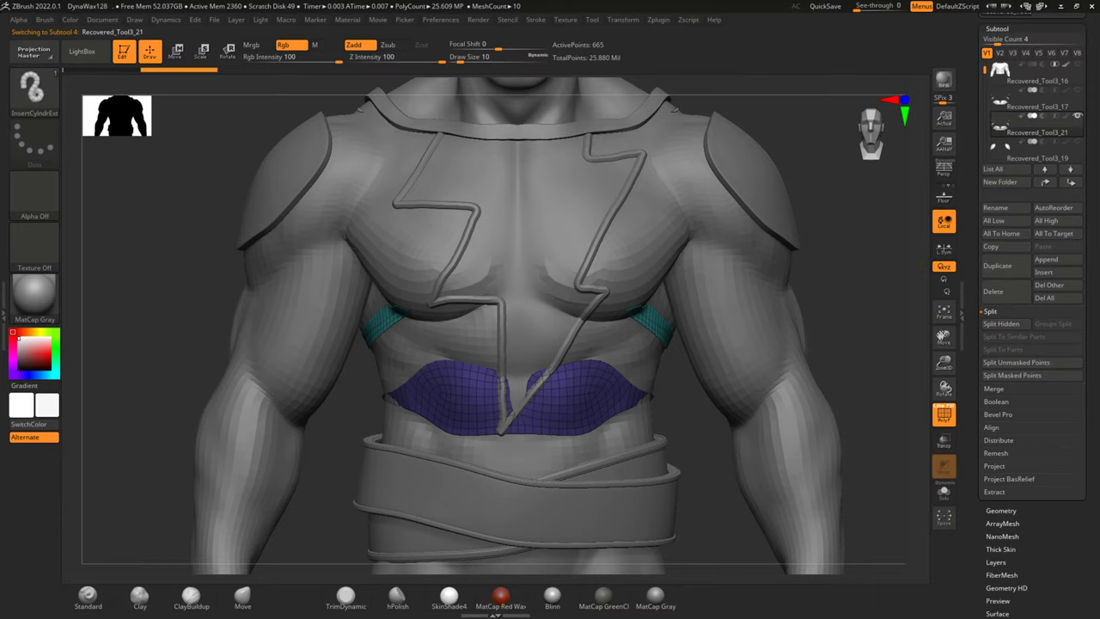
click(1001, 265)
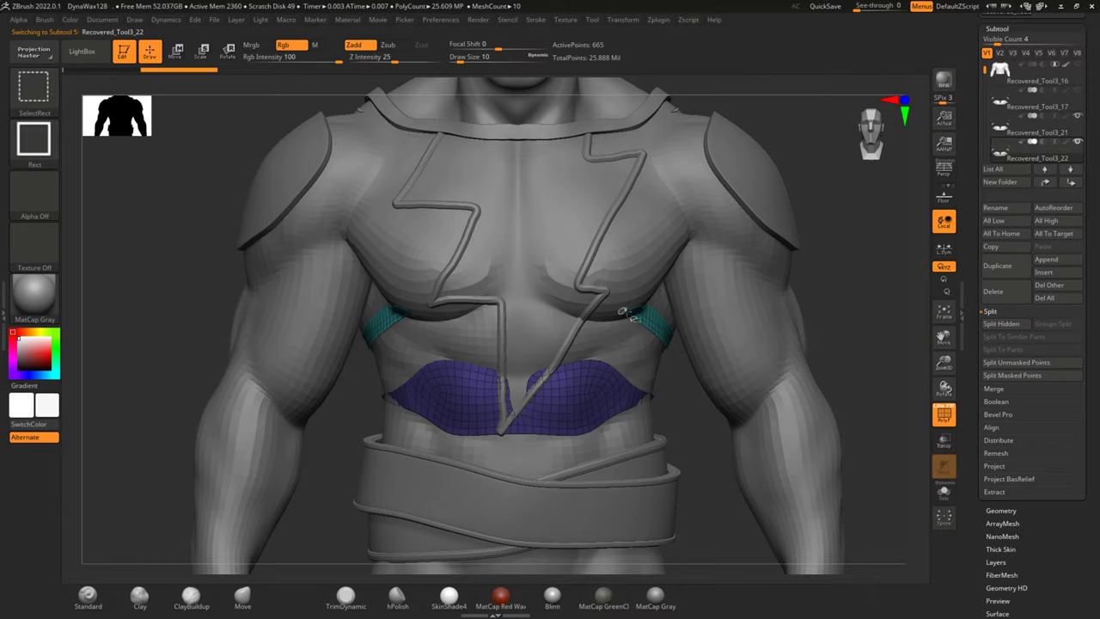
mouse_move(909, 399)
mouse_down()
mouse_move(928, 344)
mouse_move(862, 336)
mouse_move(887, 318)
mouse_up()
shift+drag(877, 291, 894, 301)
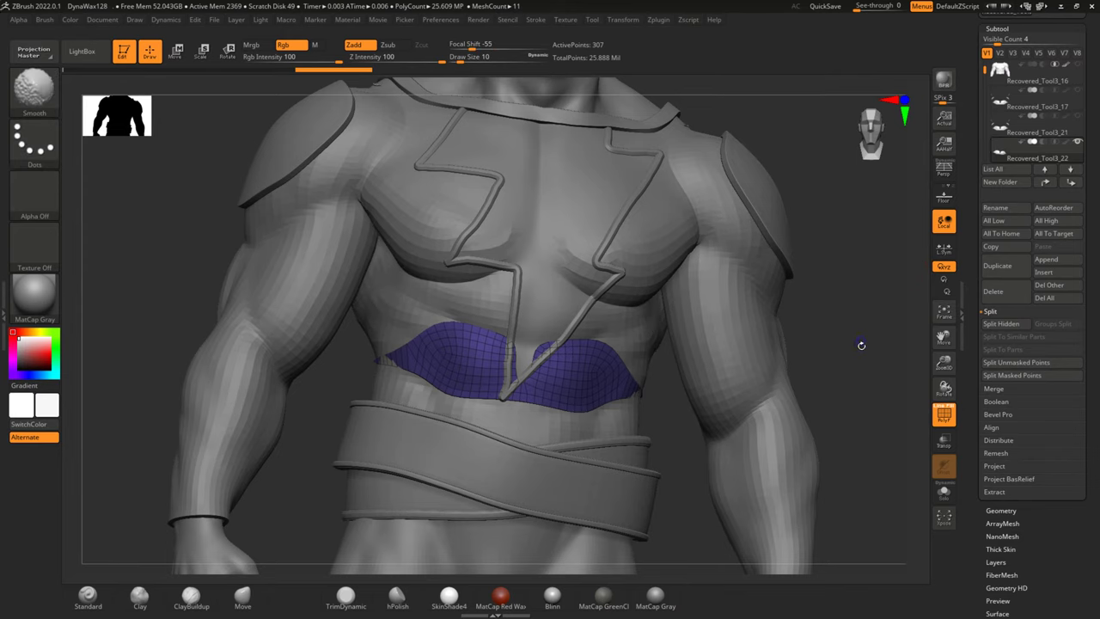
shift+drag(816, 318, 898, 408)
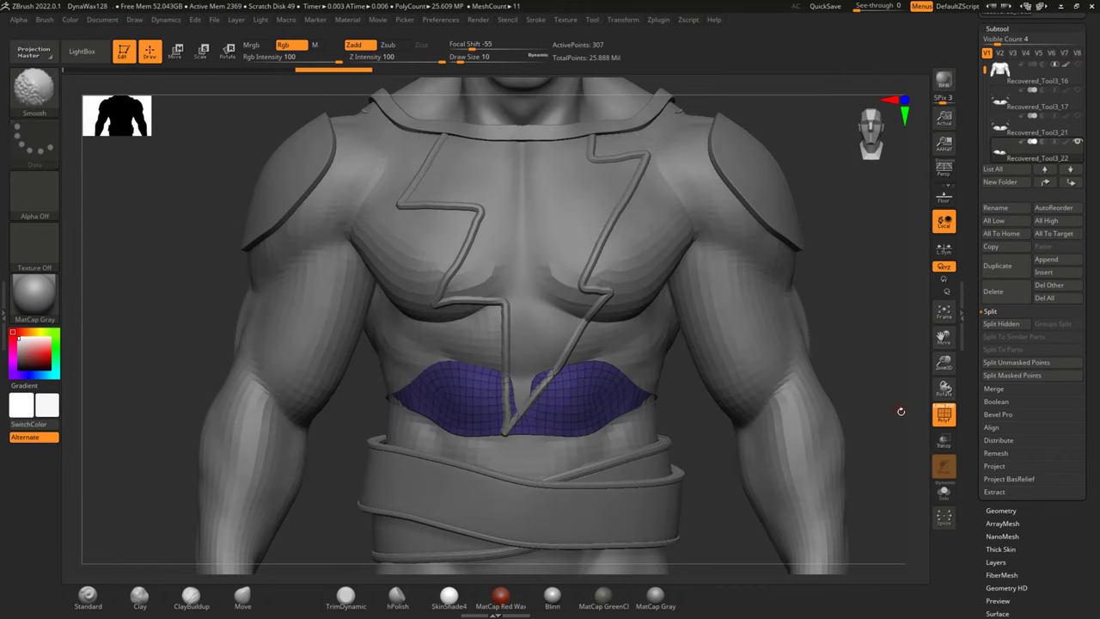
click(1000, 511)
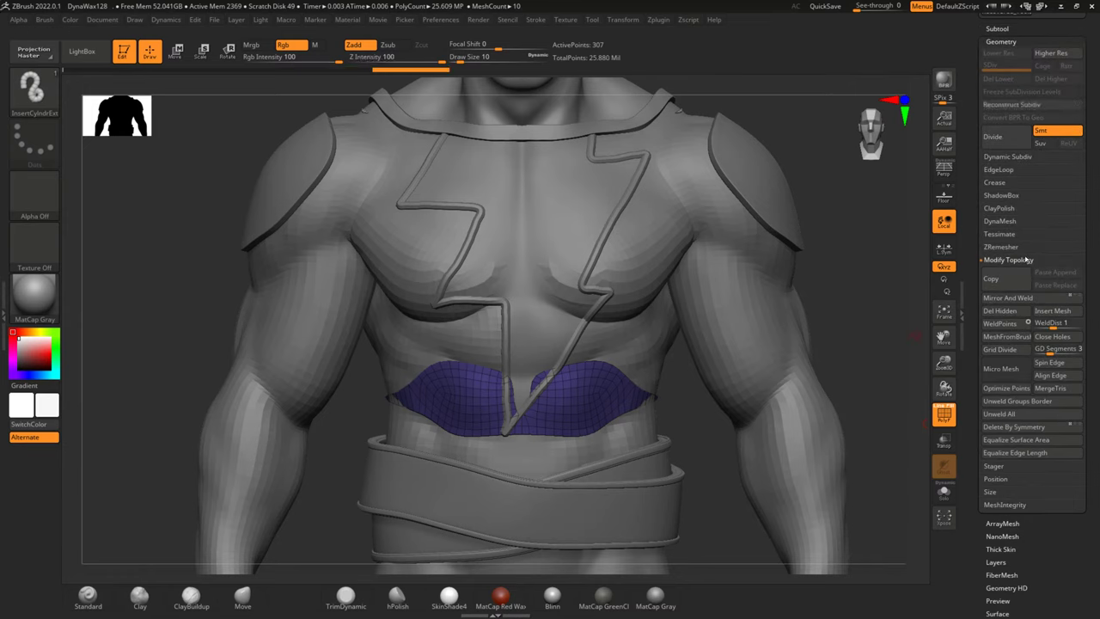
Turn on Dynamic subdivision with MicroPoly and apply the Knit02 pattern to the panel.
click(1005, 157)
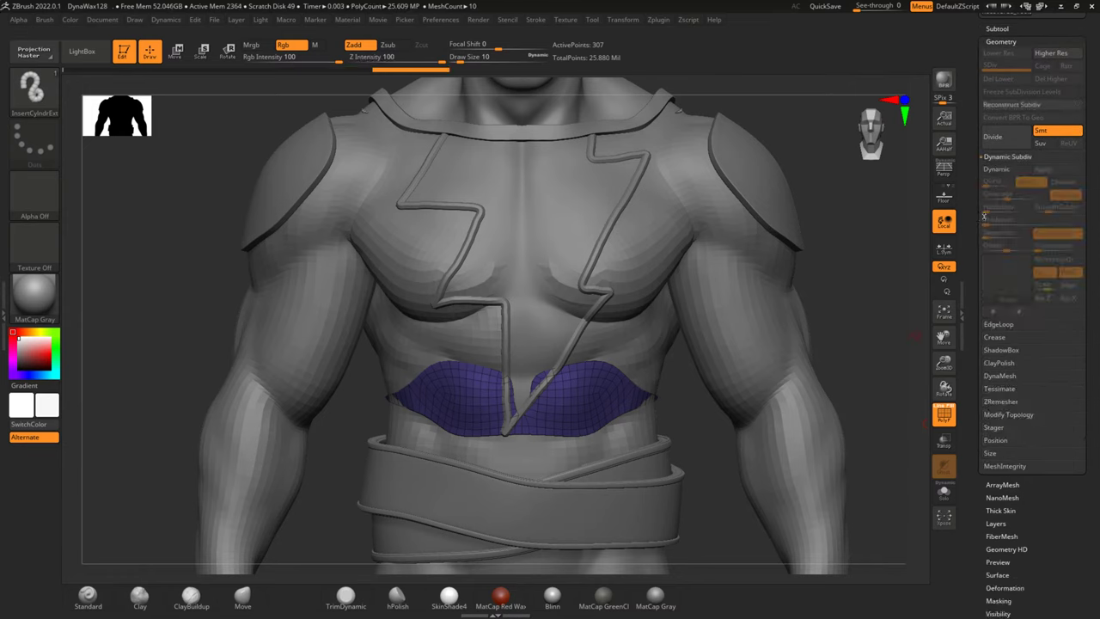
click(1004, 169)
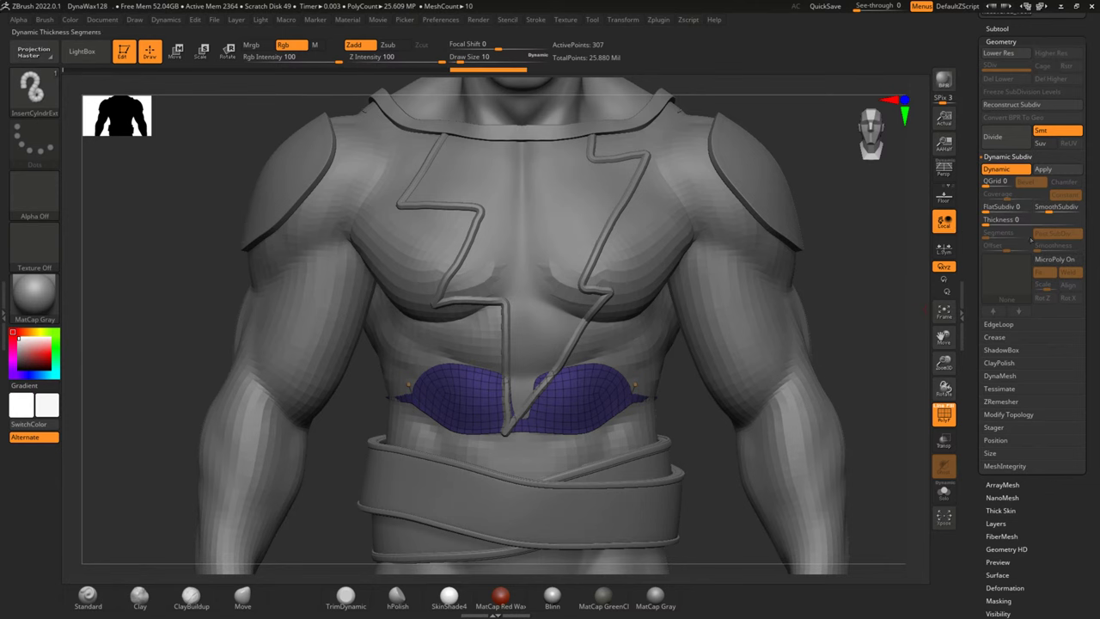
click(1054, 258)
click(696, 369)
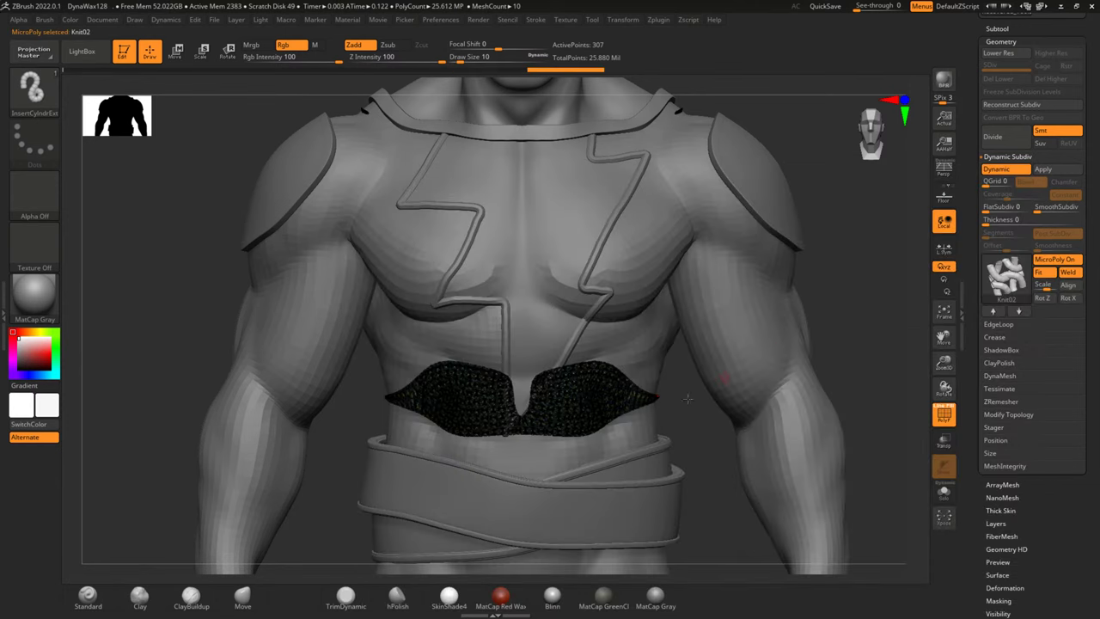
shift+drag(867, 378, 863, 351)
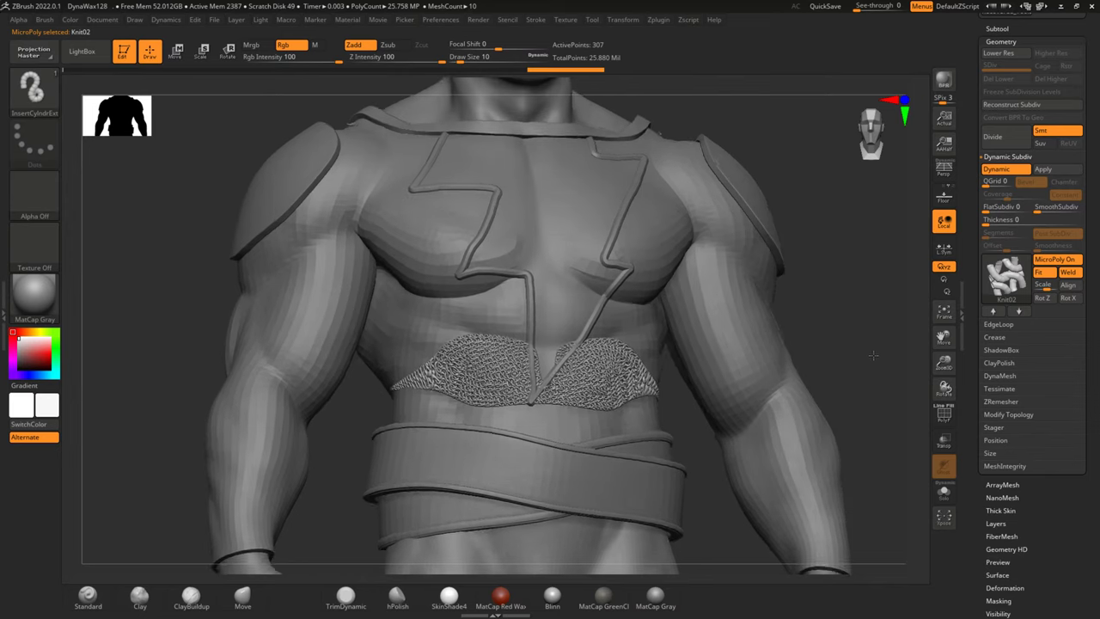
Swap Knit02 for the Intertwined chainmail pattern, inspect it, then turn Dynamic off.
click(995, 277)
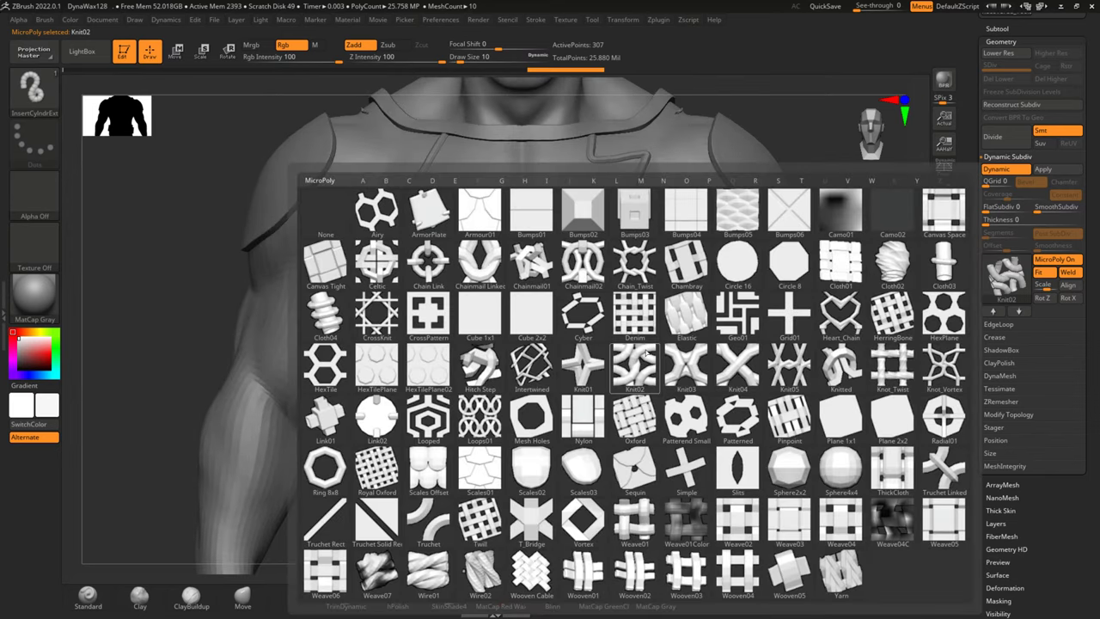
click(545, 367)
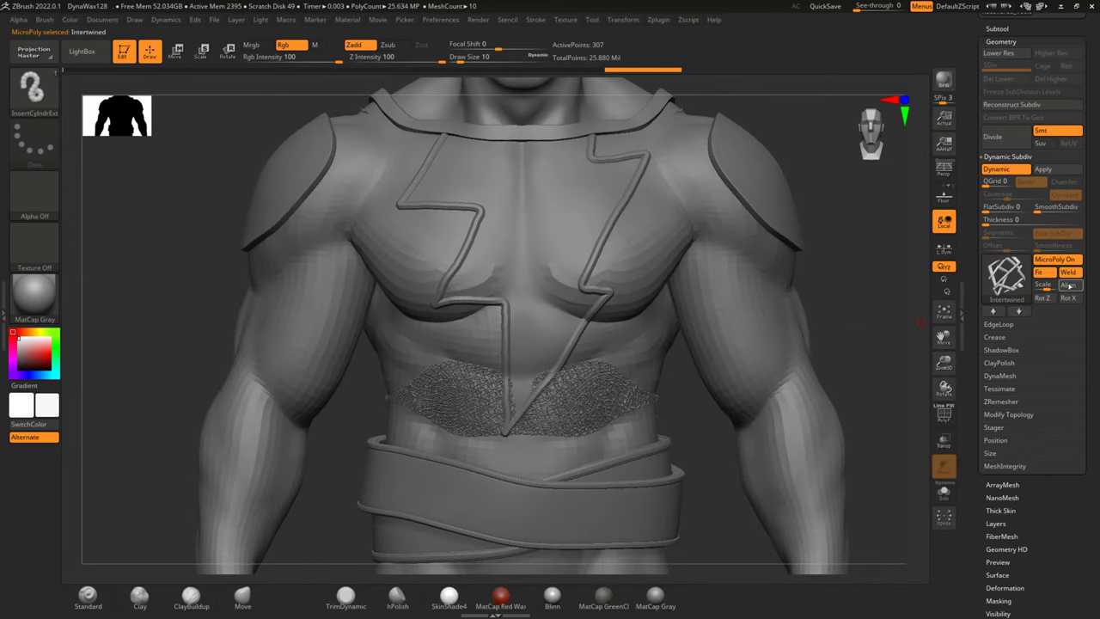
ctrl+right_drag(577, 389, 578, 390)
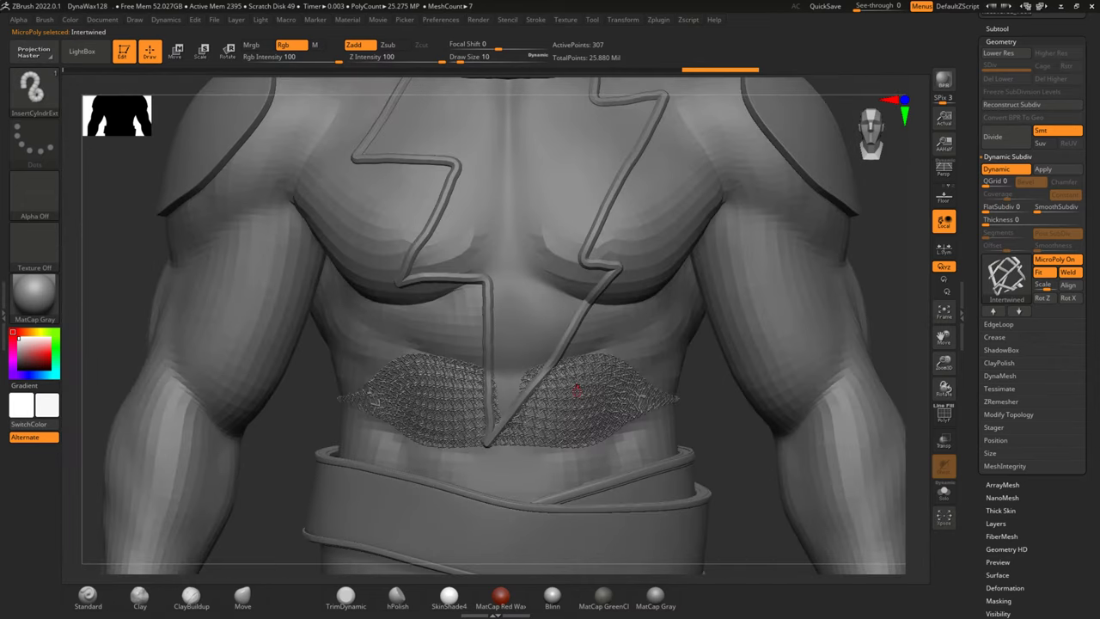
right_drag(717, 416, 724, 428)
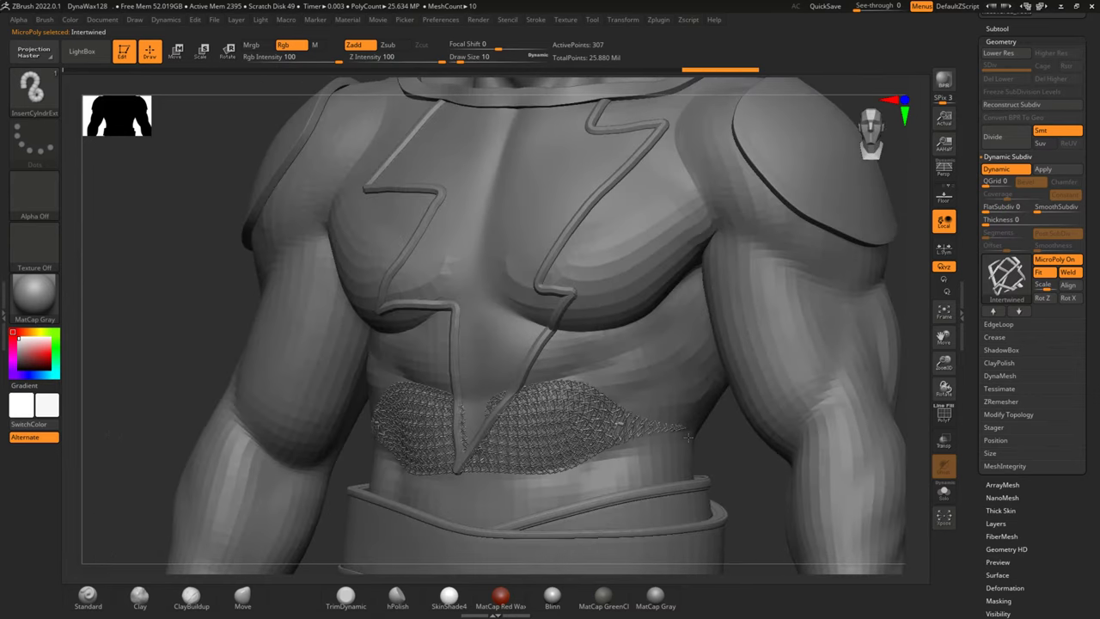
shift+right_drag(724, 429, 653, 421)
click(997, 168)
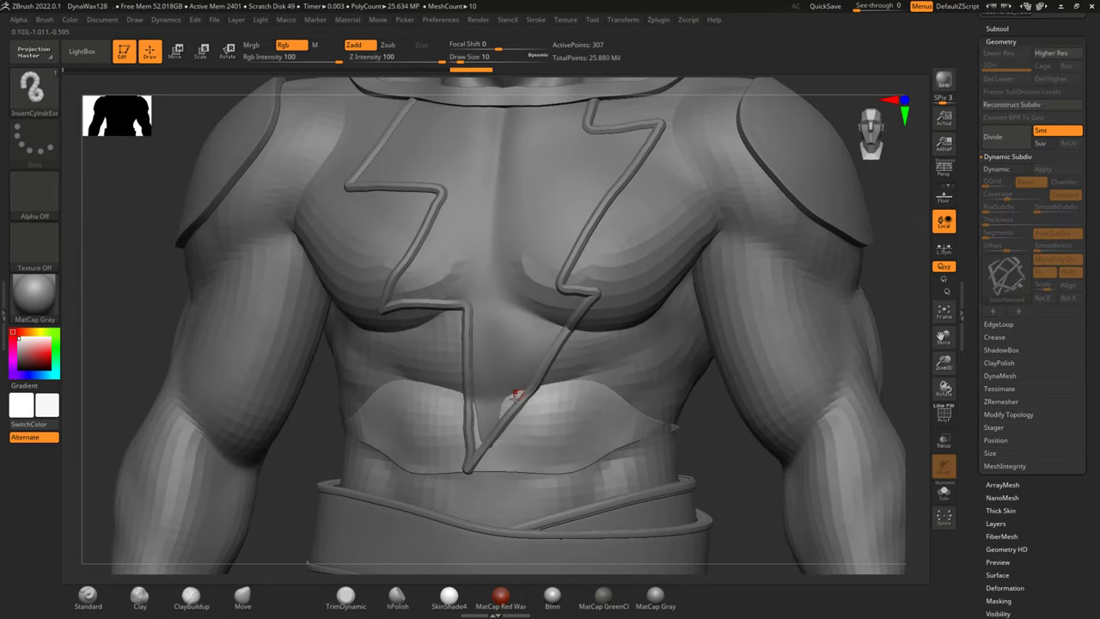
Switch to the Move brush with a draw size of about 46.
ctrl+right_drag(498, 388, 512, 390)
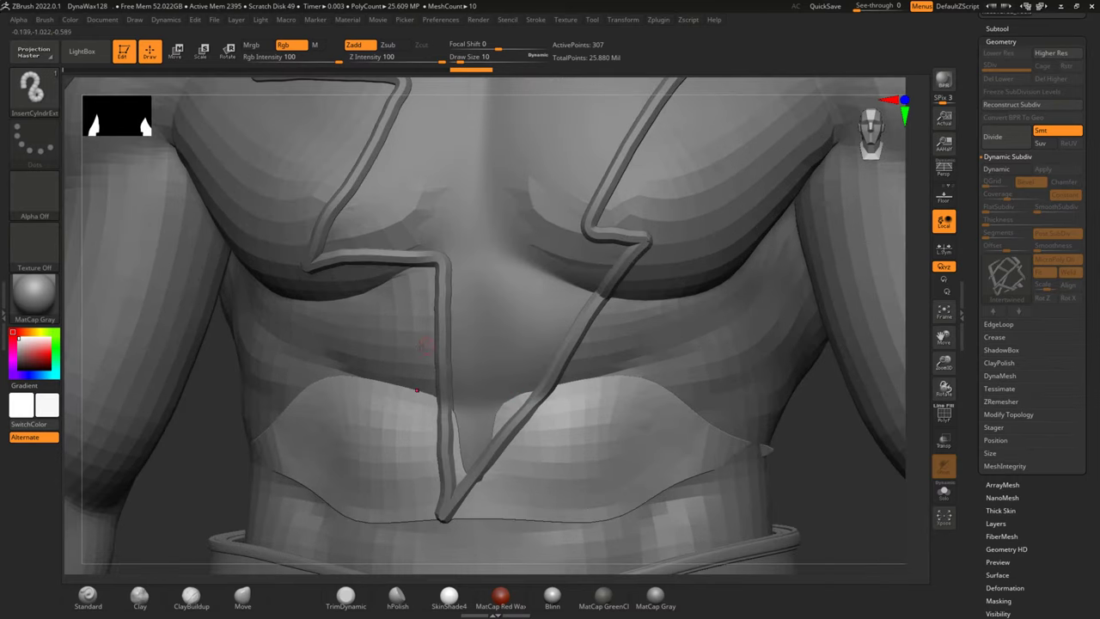
click(242, 594)
key(space)
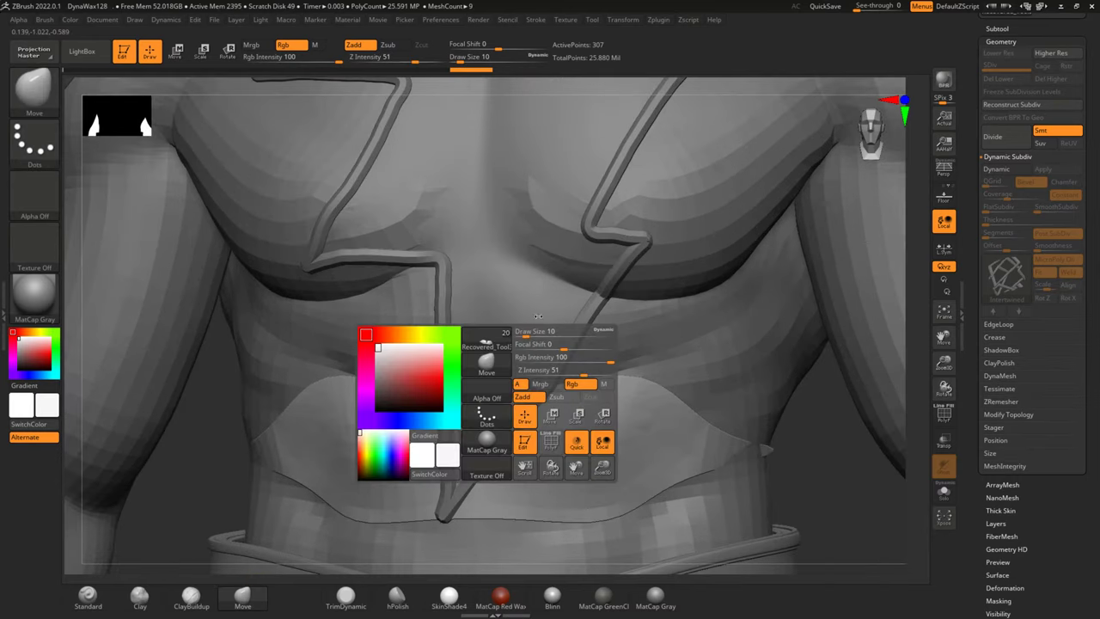
drag(520, 331, 528, 332)
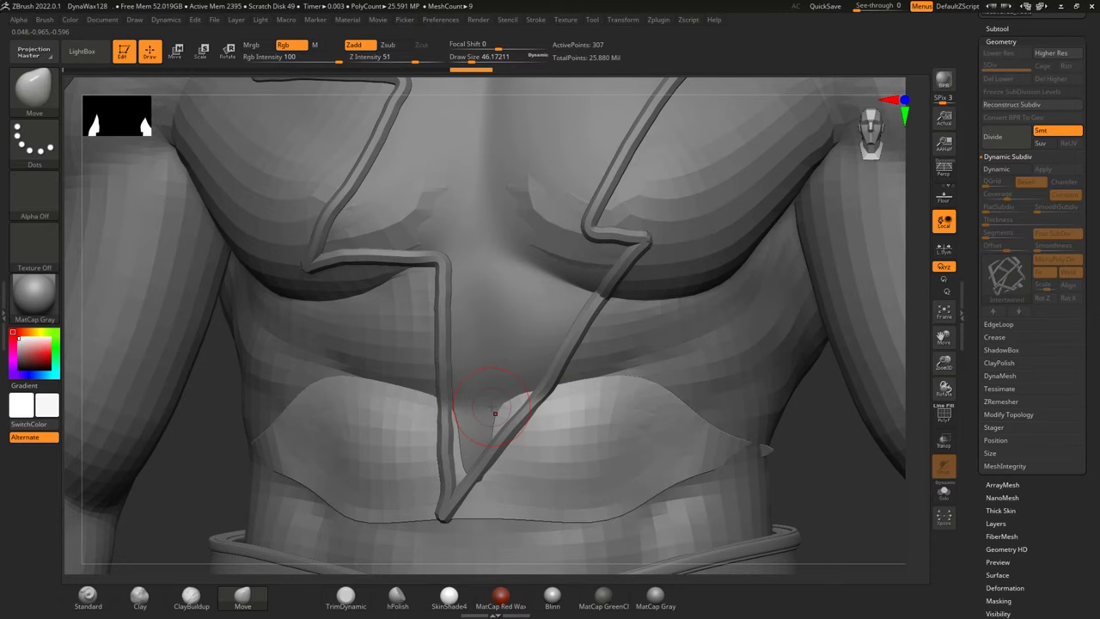
Shift the panel edge near the bolt's lower point, checking it from several angles.
drag(429, 425, 487, 417)
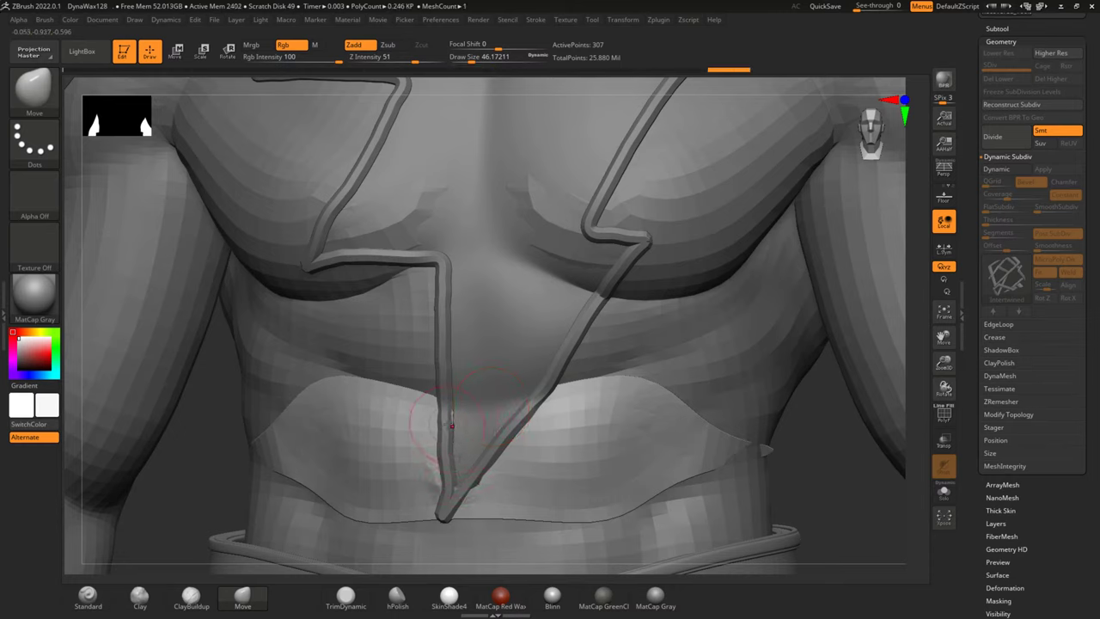
right_drag(481, 421, 722, 421)
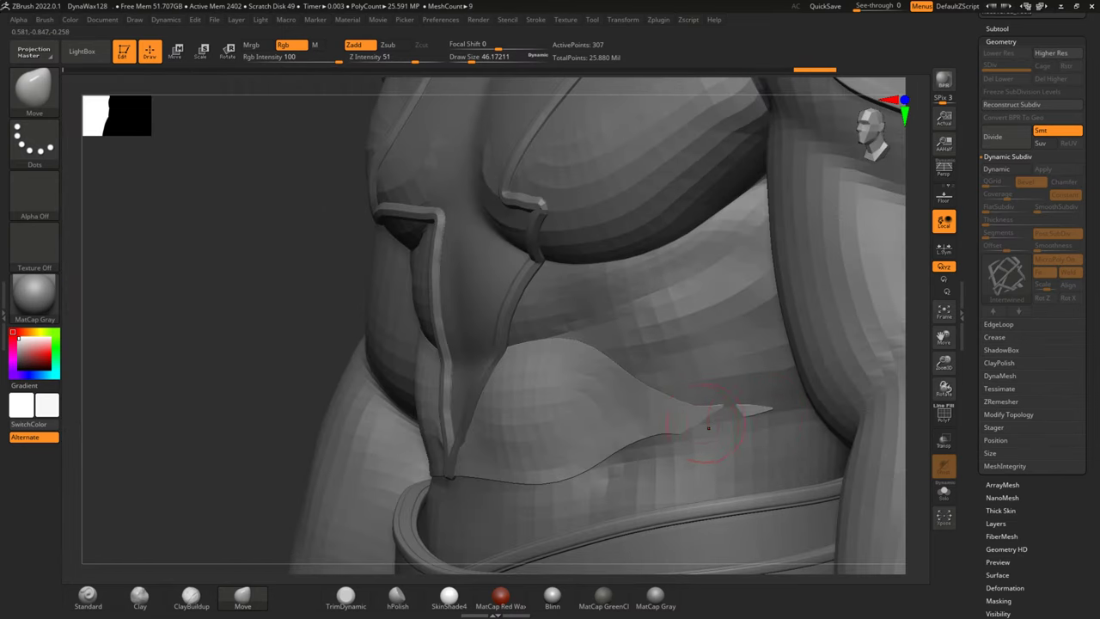
drag(307, 376, 718, 391)
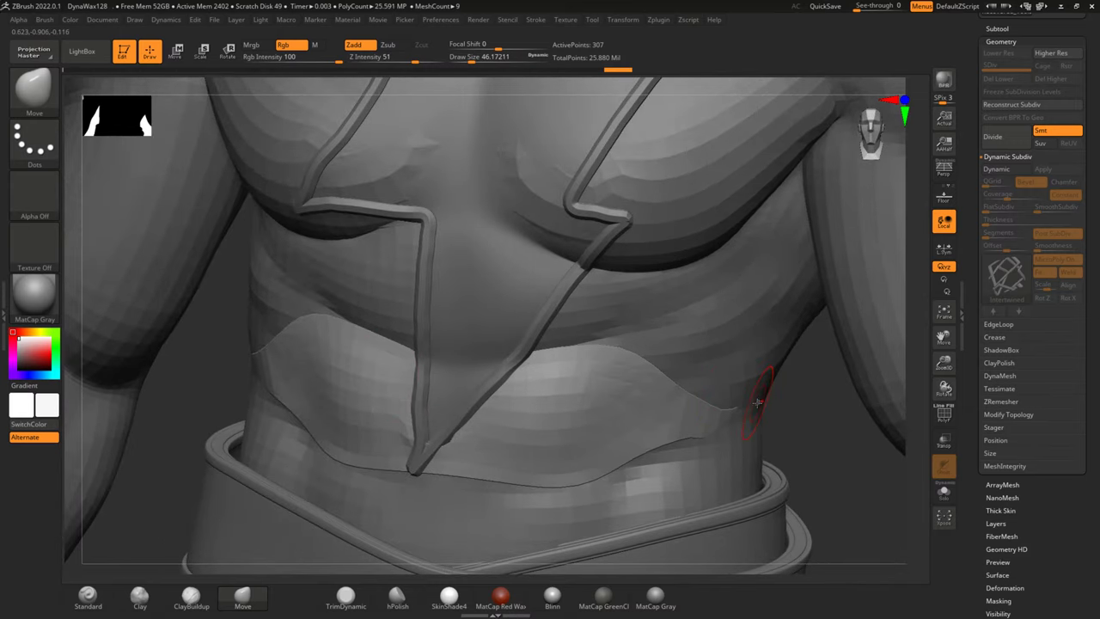
drag(807, 414, 253, 339)
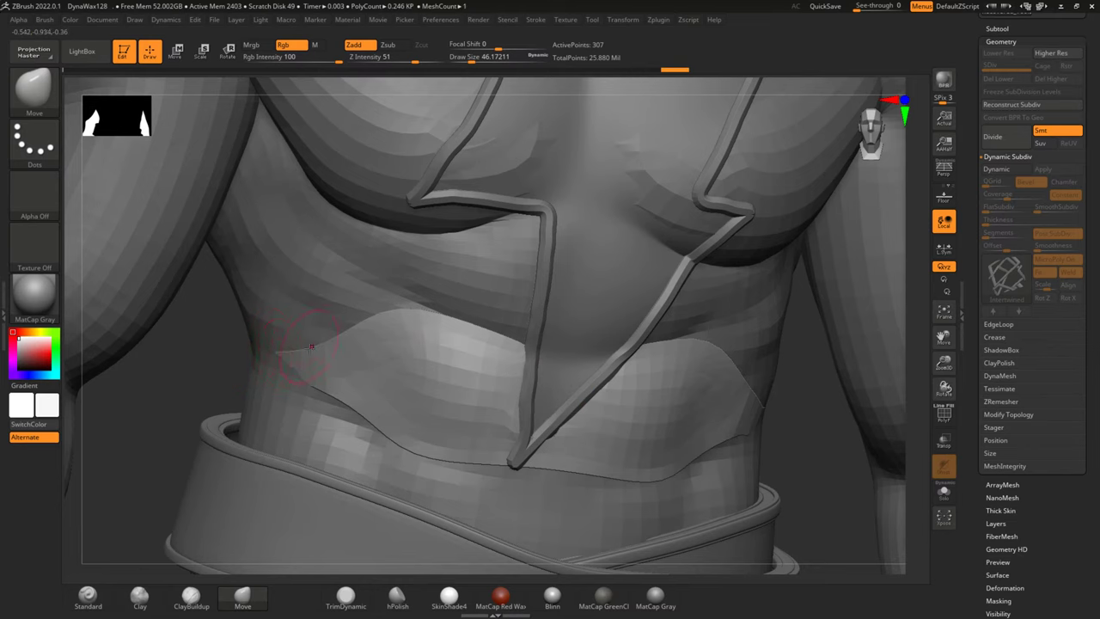
drag(180, 359, 714, 360)
drag(811, 363, 355, 390)
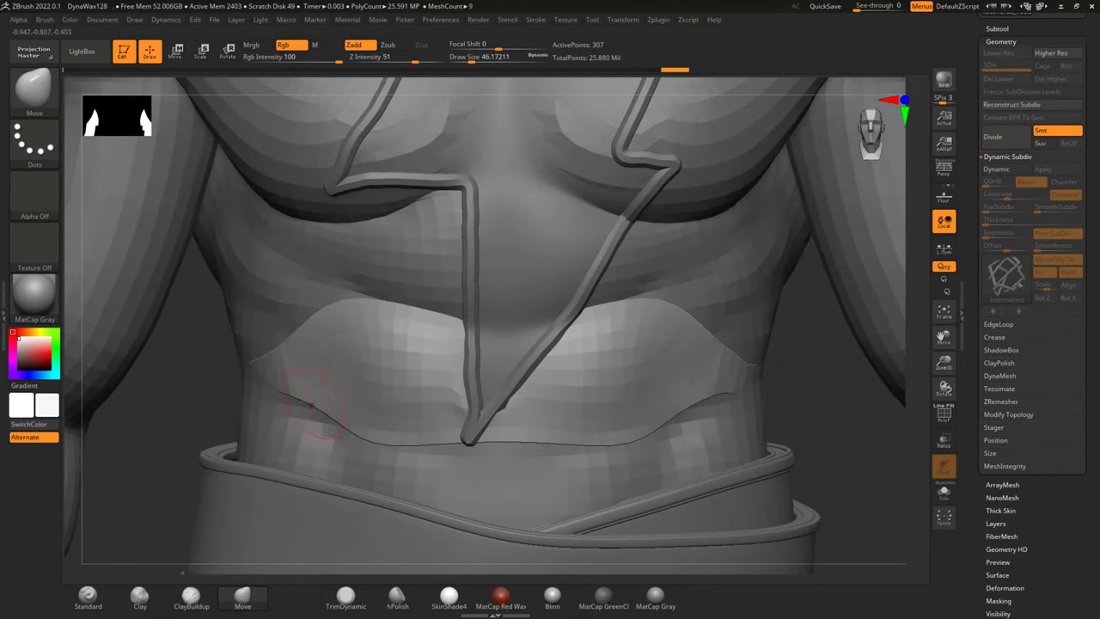
Pull the panel's side tips outward on both sides and refine its lower edge.
mouse_move(260, 379)
mouse_down()
mouse_move(256, 388)
mouse_move(245, 369)
mouse_up()
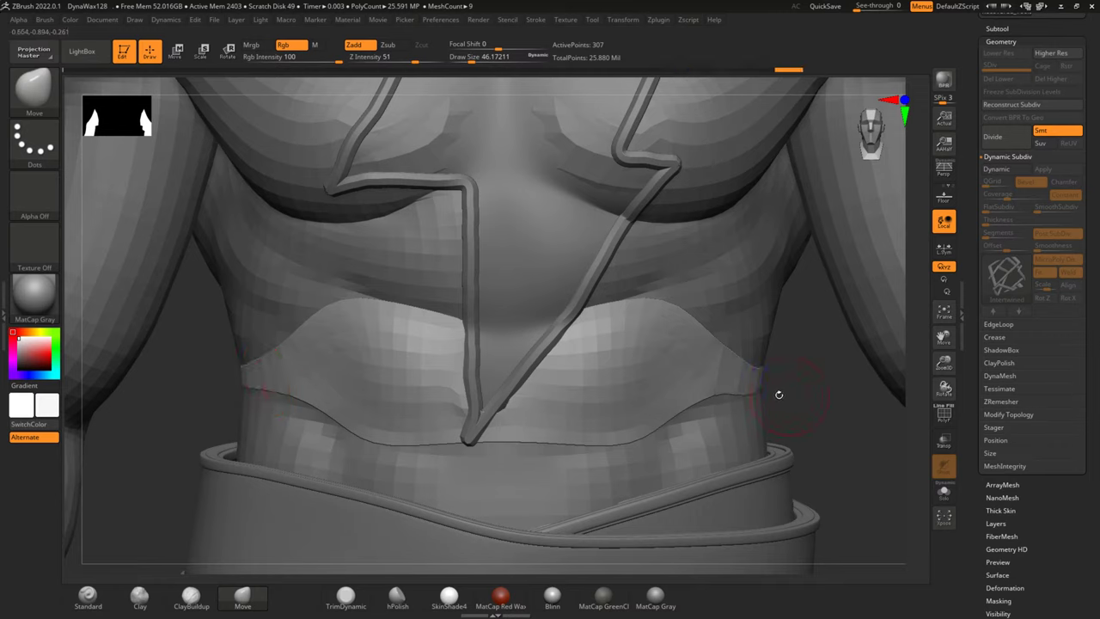
click(753, 391)
drag(765, 365, 766, 417)
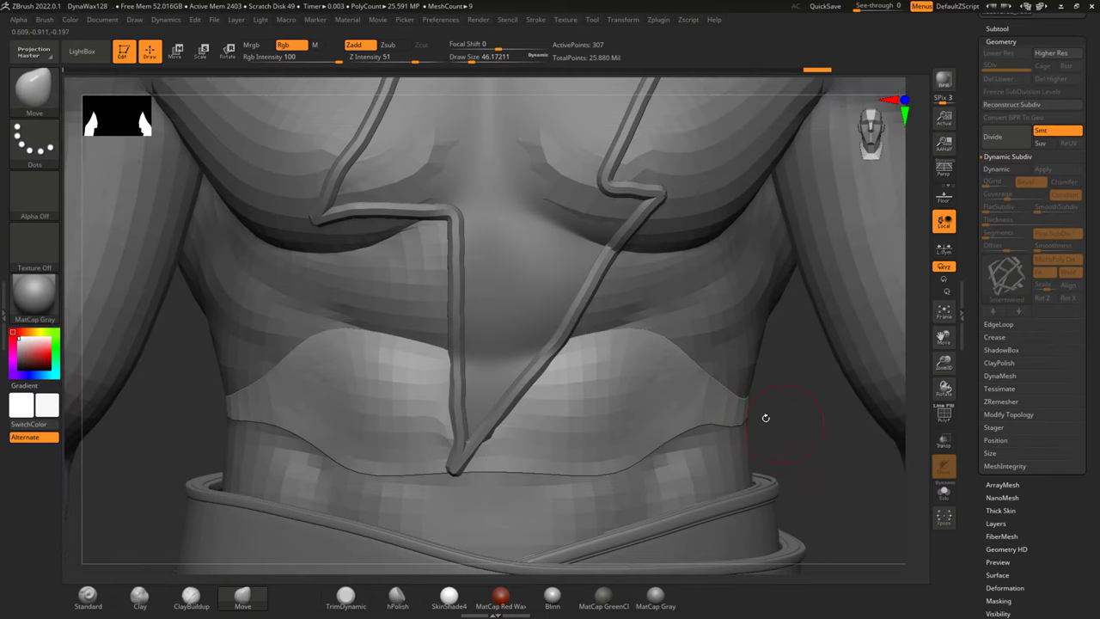
click(488, 435)
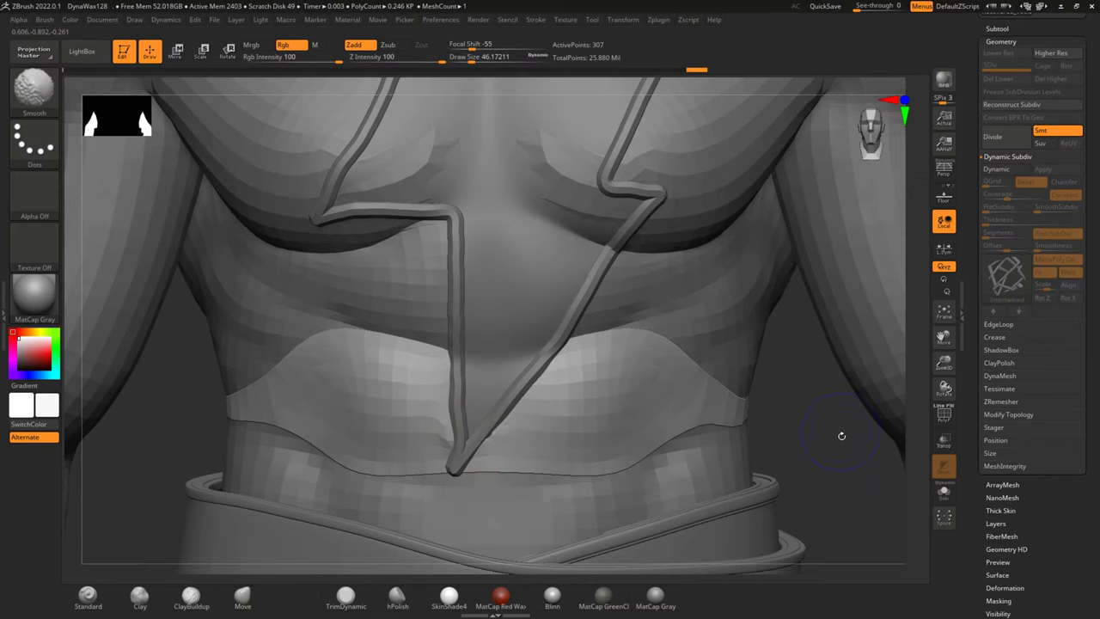
key(ctrl+z)
key(d)
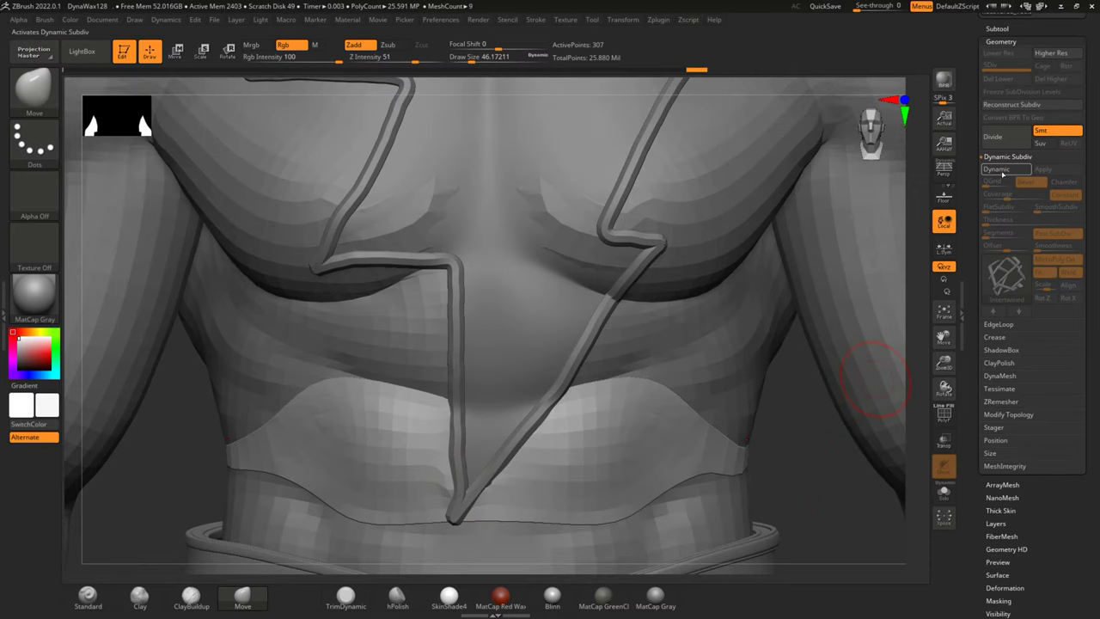
Inspect the reshaped belly panel's chainmail preview, turn Dynamic off, and scroll toward Subtool.
right_drag(813, 433, 798, 469)
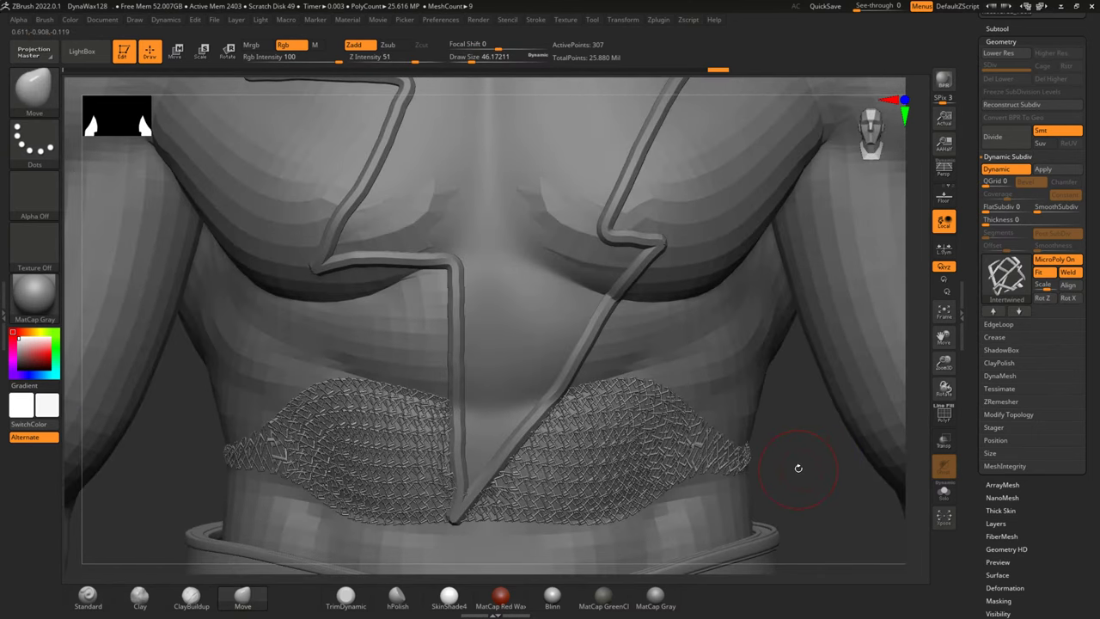
mouse_move(797, 469)
right_down()
mouse_move(785, 450)
mouse_move(795, 490)
mouse_move(790, 443)
mouse_move(812, 447)
right_up()
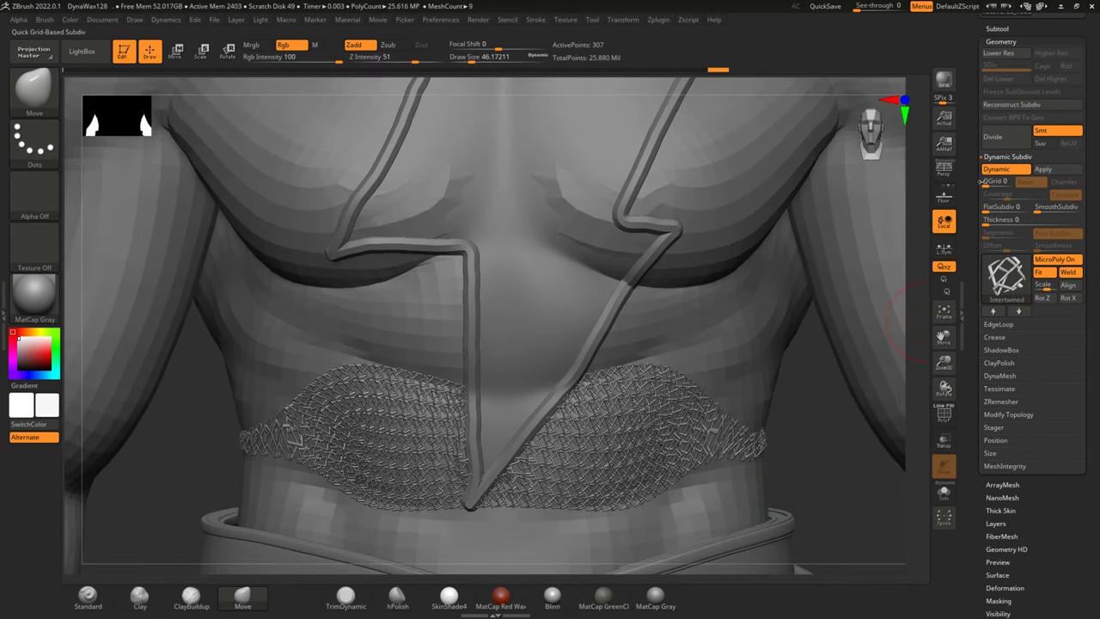
click(1001, 168)
scroll(1031, 39, up, 3)
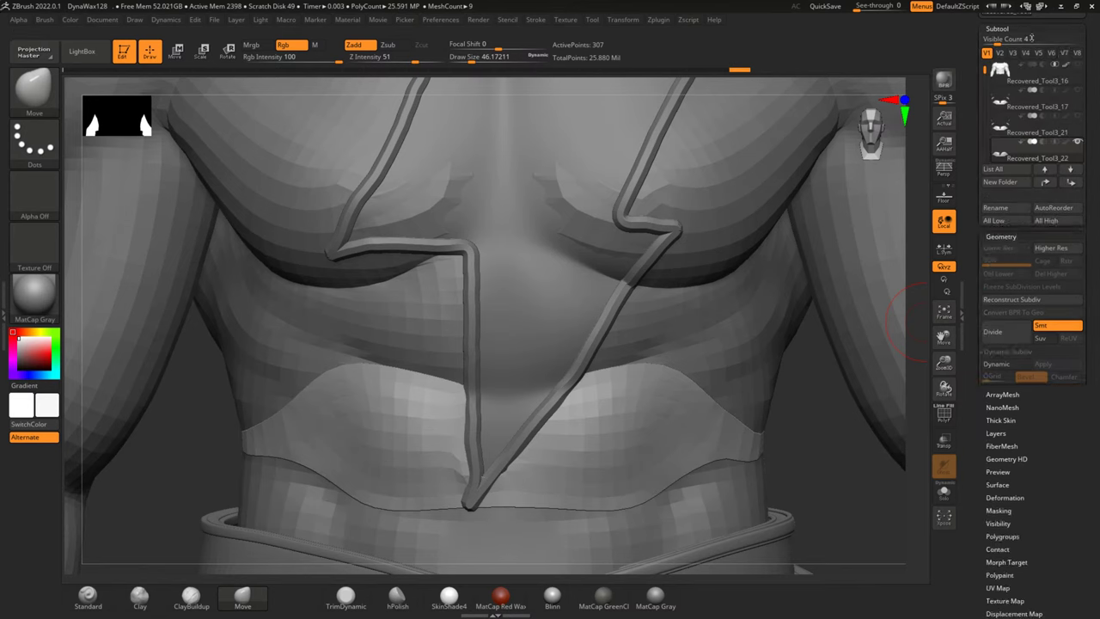
Create a Frame Mesh border curve on the panel and pick the InsertCylindrExt curve brush.
scroll(1030, 52, up, 2)
scroll(1027, 86, up, 3)
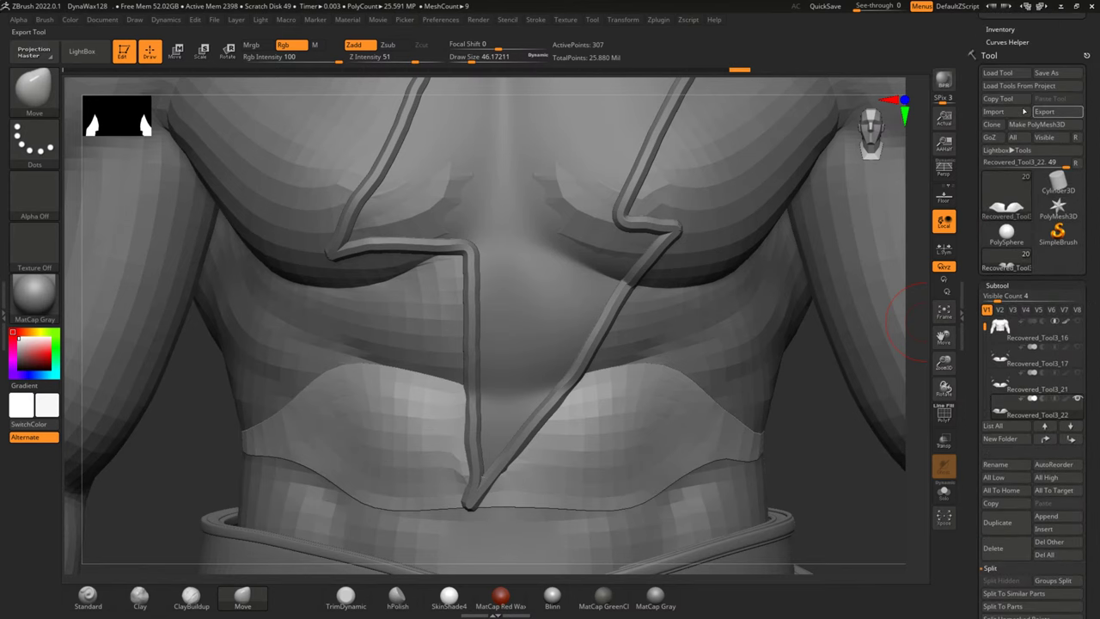
scroll(1093, 176, up, 2)
scroll(1093, 175, up, 3)
click(1002, 167)
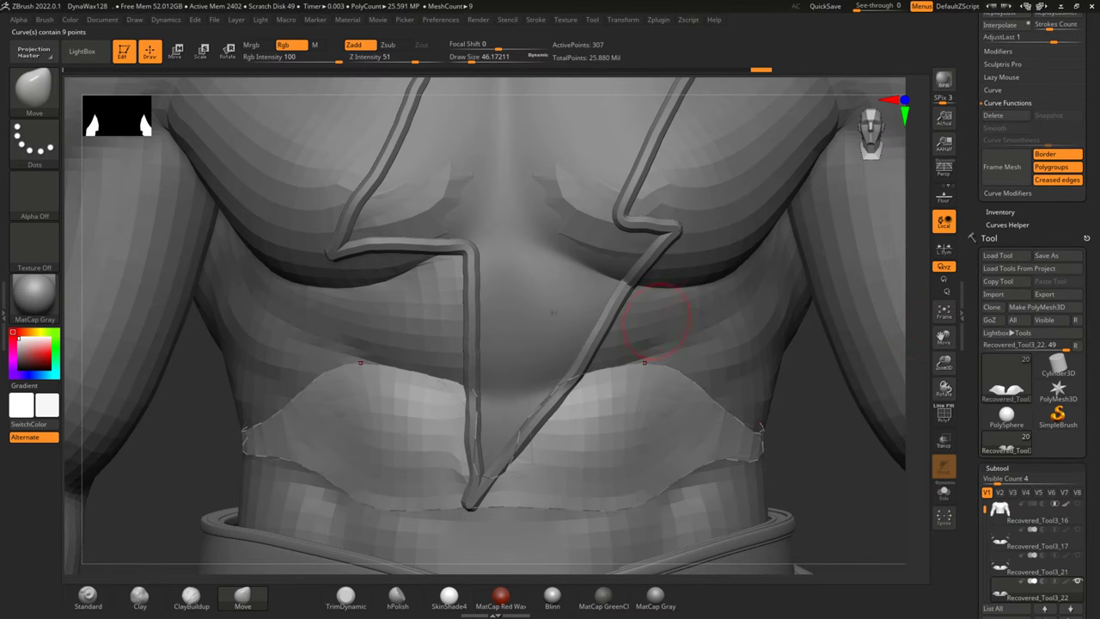
click(34, 86)
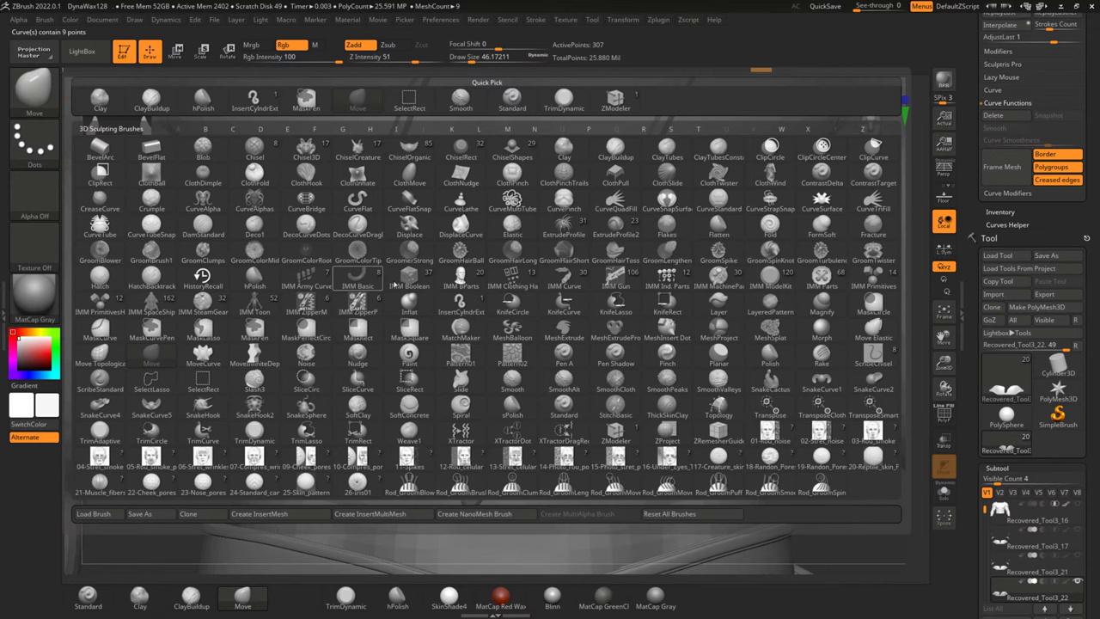
click(460, 301)
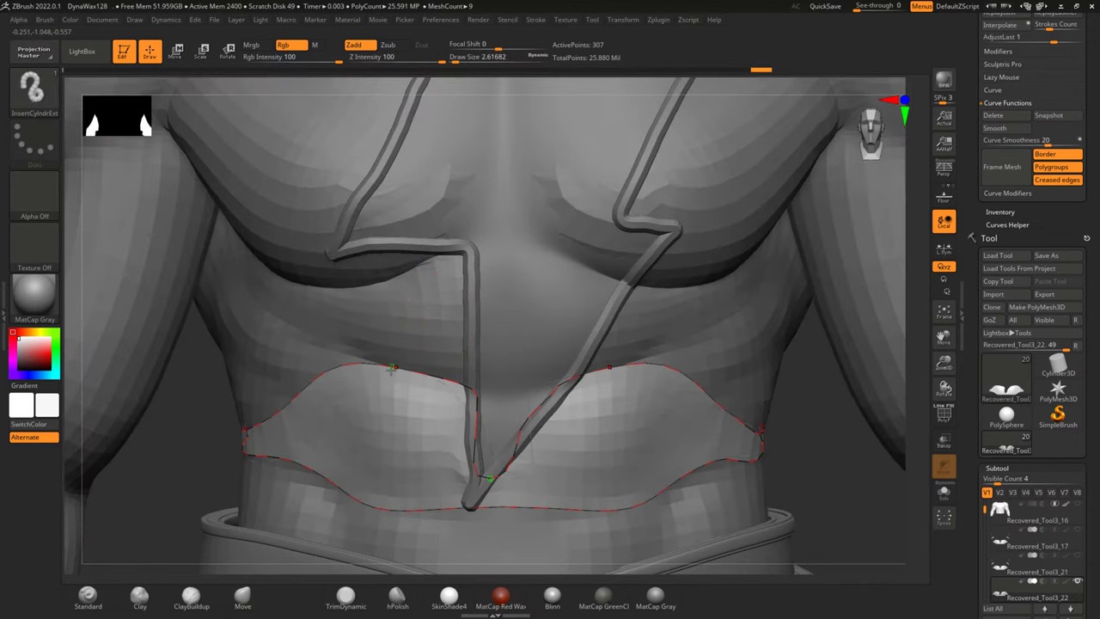
Try inserting a tube along the border curve and undo the failed attempts.
click(407, 375)
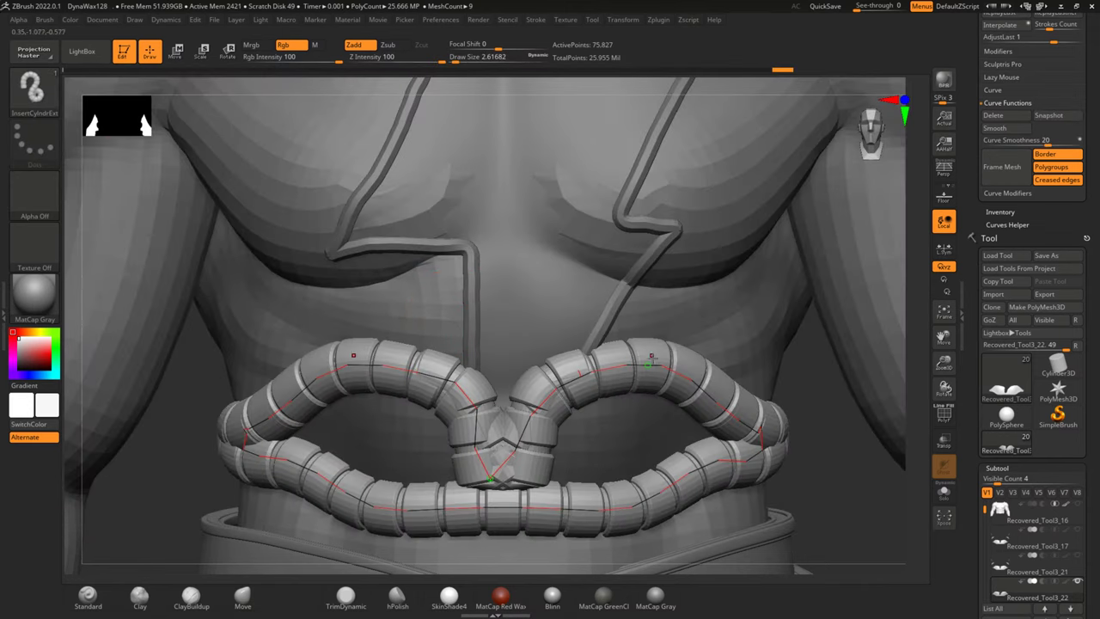
key(ctrl+z)
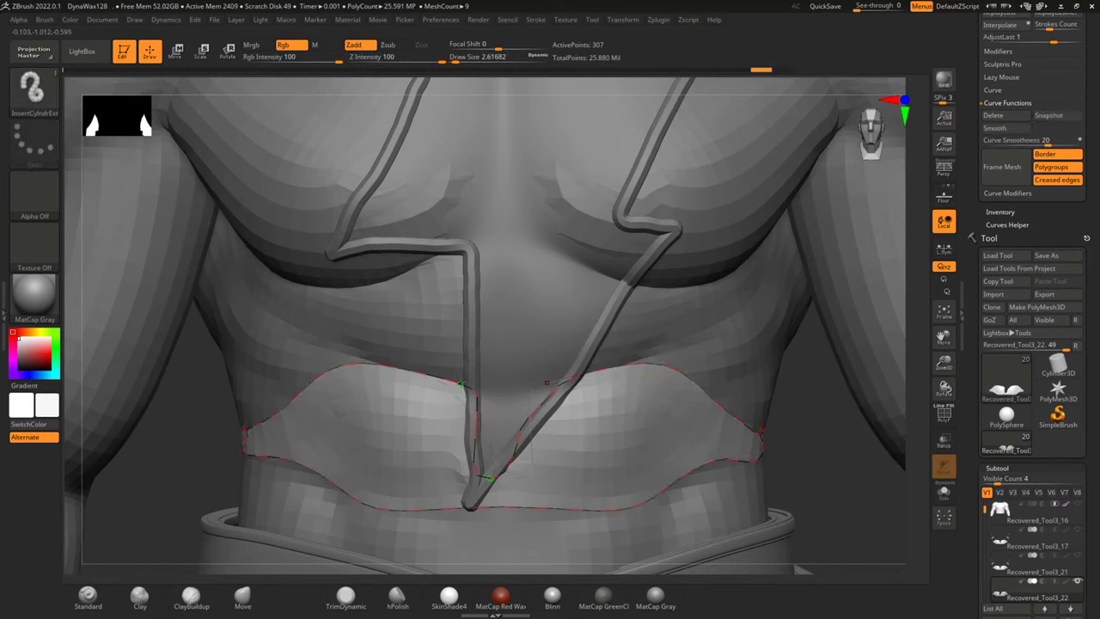
key(ctrl+z)
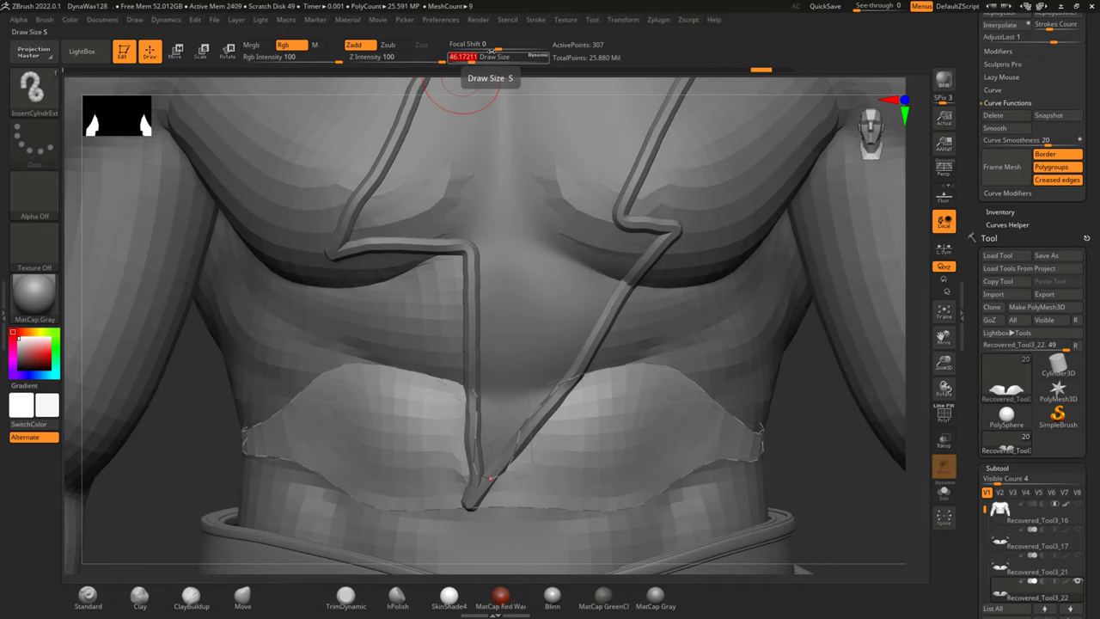
click(404, 374)
drag(791, 411, 776, 447)
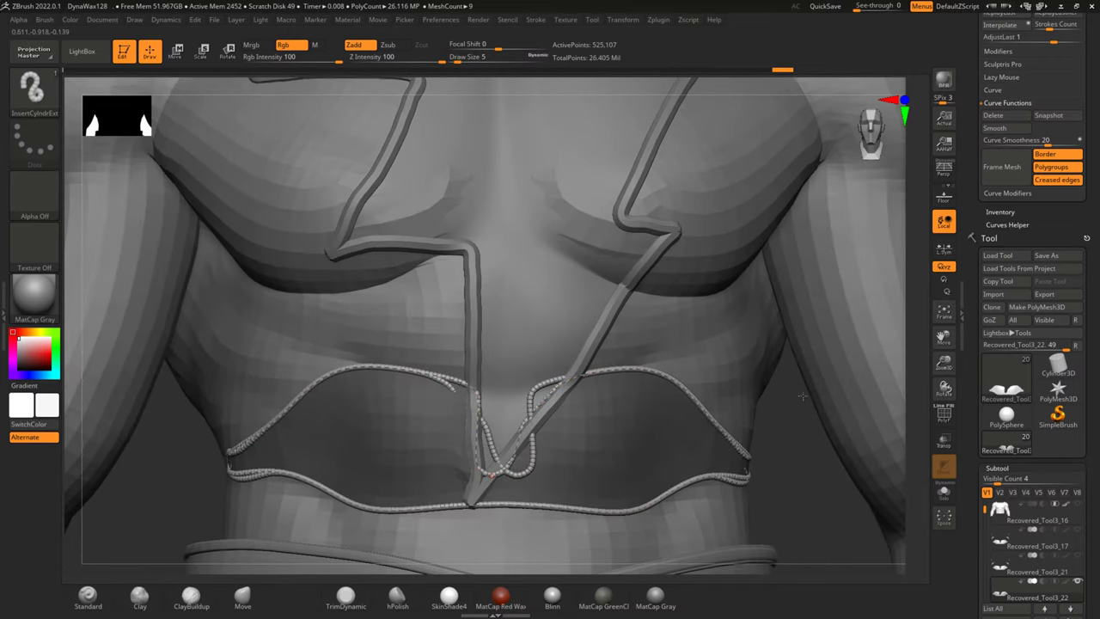
key(ctrl)
key(ctrl+z)
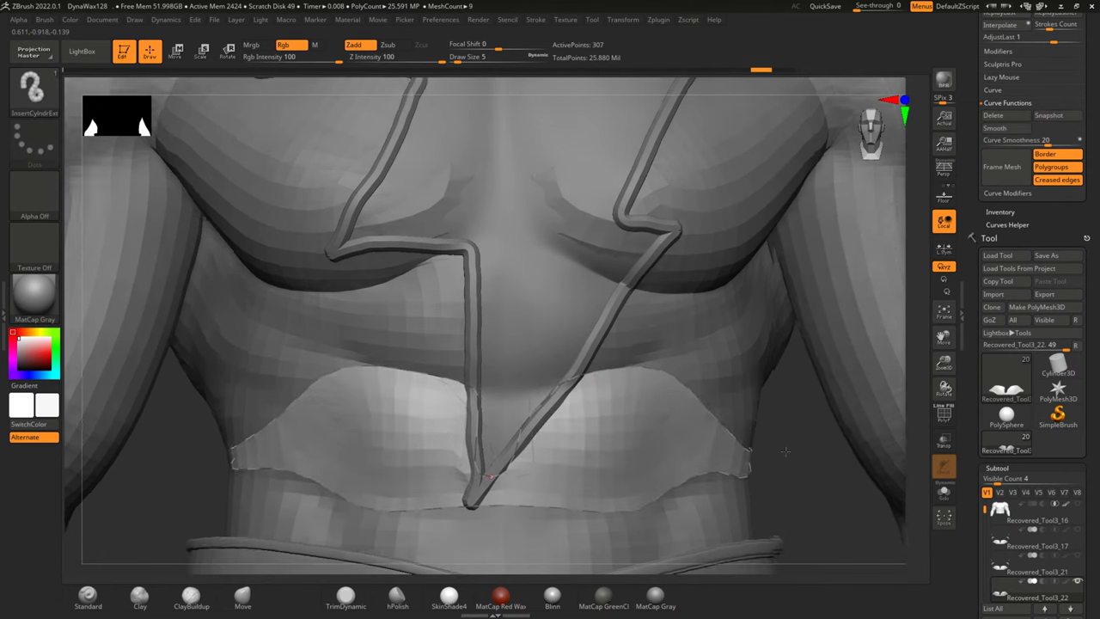
key(ctrl+z)
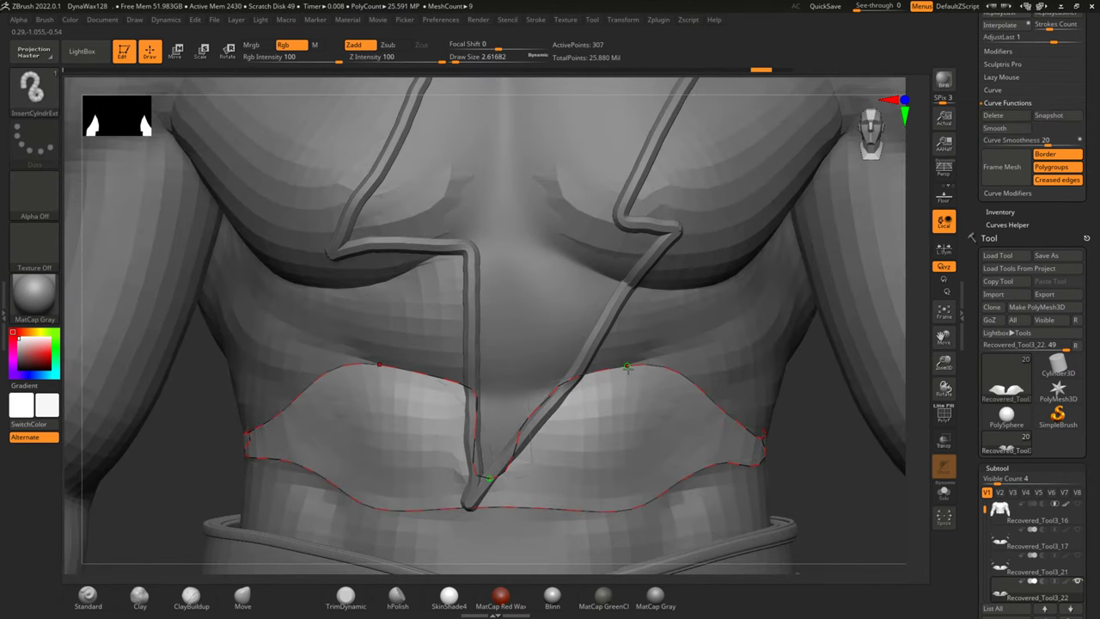
Insert the final beaded tube along the panel border and orbit to inspect it.
click(624, 367)
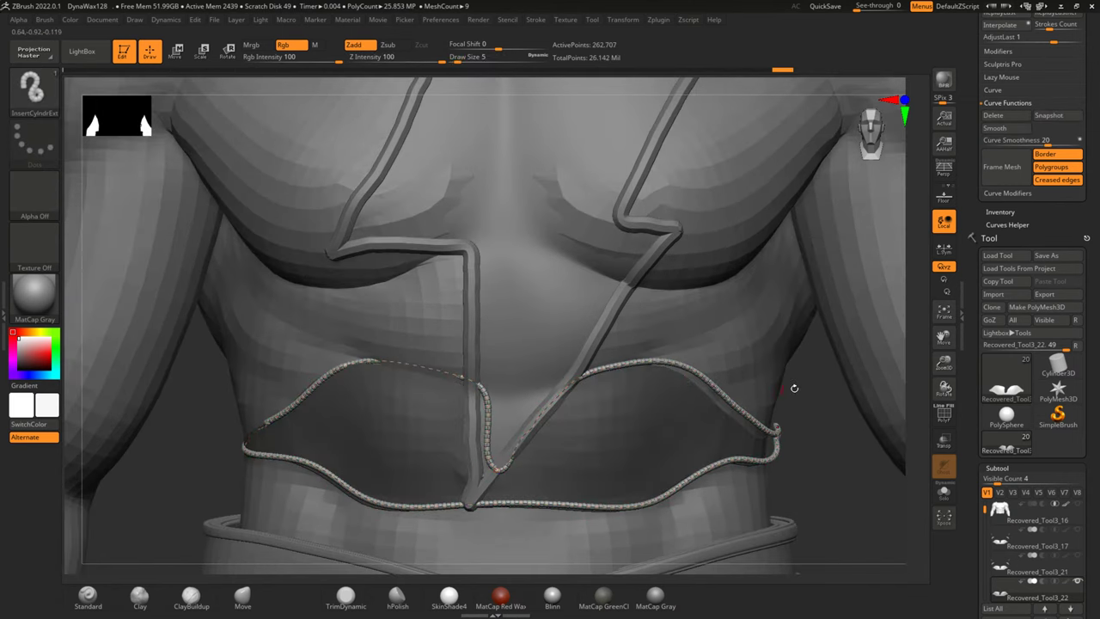
key(ctrl+z)
click(643, 372)
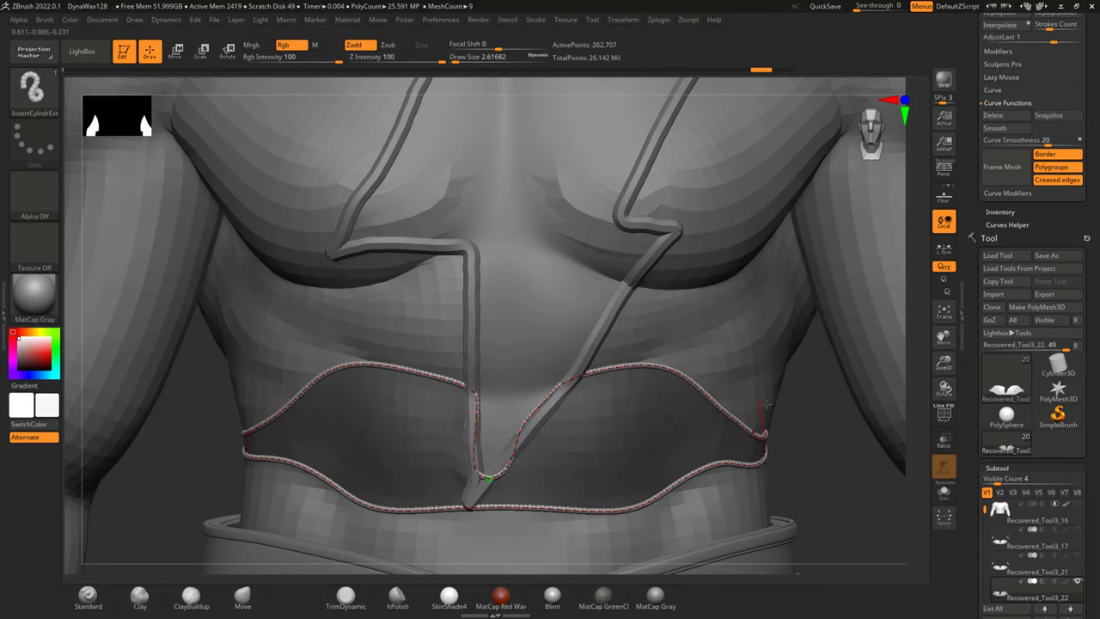
mouse_move(806, 436)
mouse_down()
mouse_move(814, 417)
mouse_move(815, 460)
mouse_move(795, 375)
mouse_up()
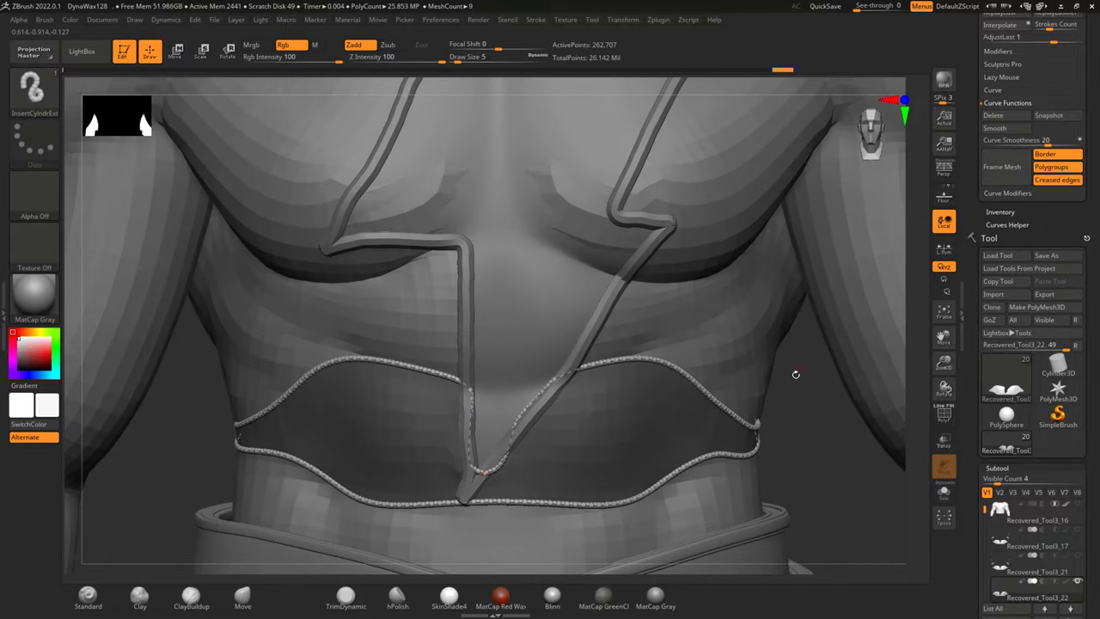
mouse_move(796, 415)
mouse_down()
mouse_move(824, 407)
mouse_move(791, 422)
mouse_move(785, 456)
mouse_move(782, 440)
mouse_up()
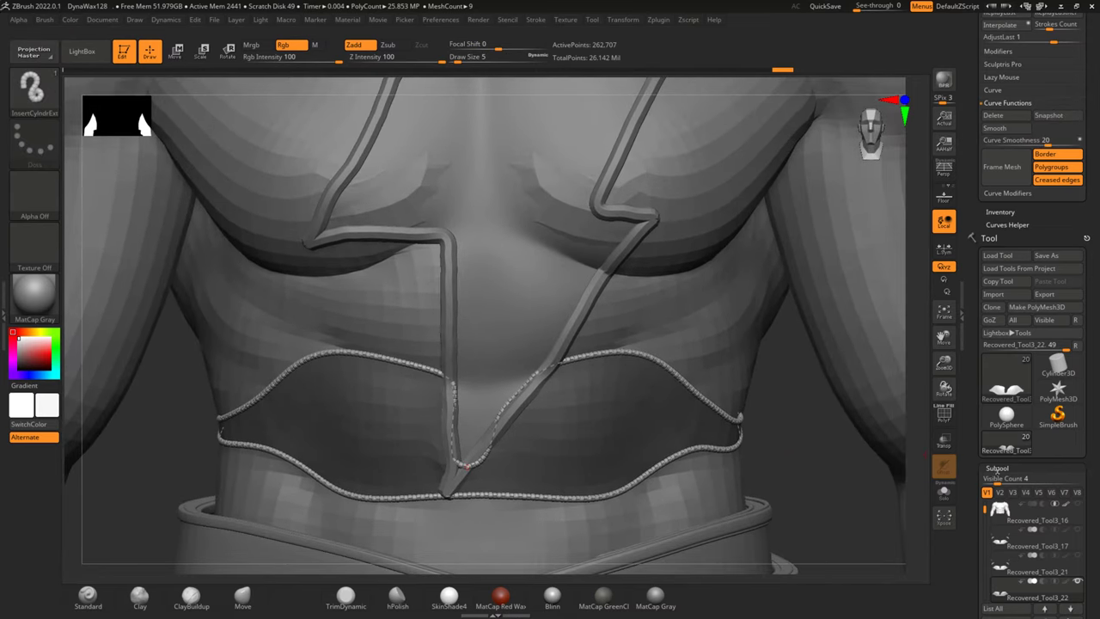
Scroll the right tray to bring up the Subtool list and split options.
scroll(969, 478, down, 2)
scroll(970, 478, down, 2)
scroll(970, 478, down, 2)
scroll(969, 478, down, 2)
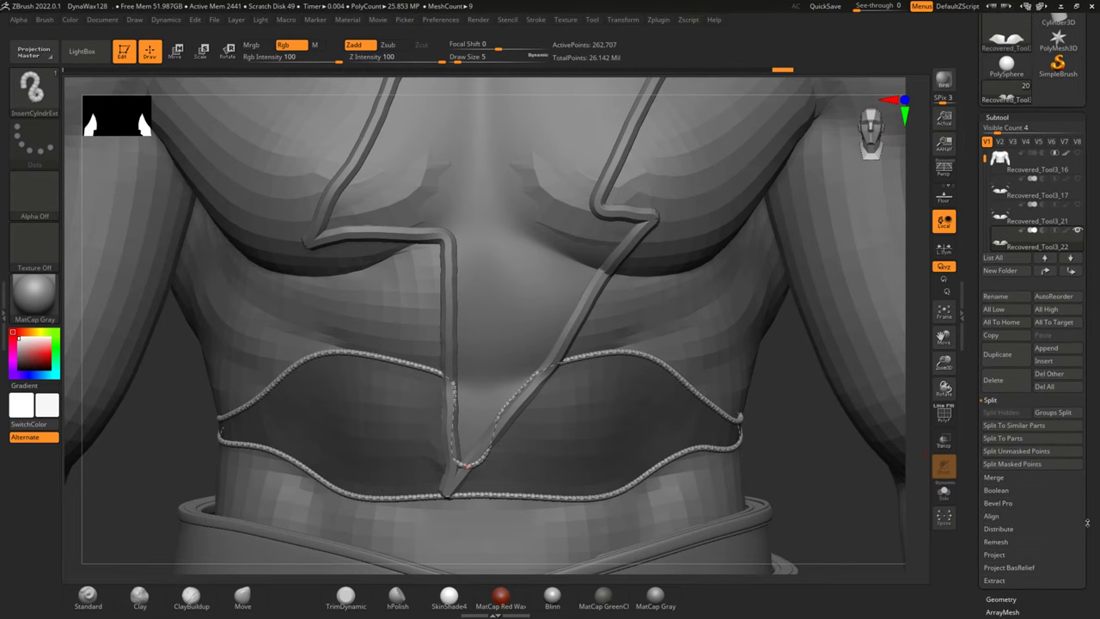
scroll(1016, 541, down, 2)
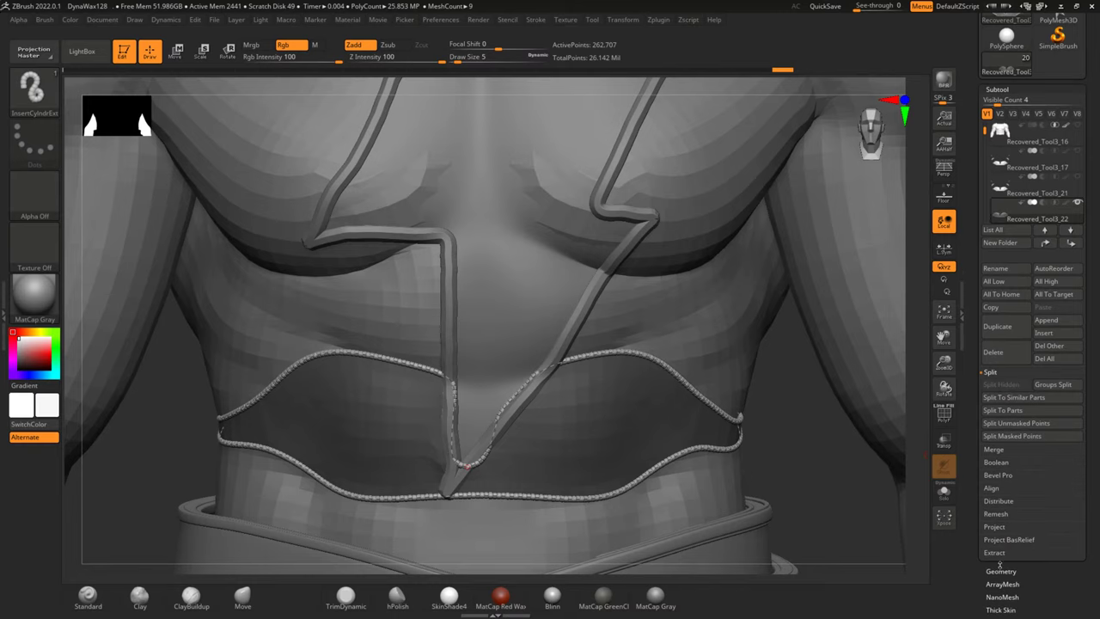
click(1000, 569)
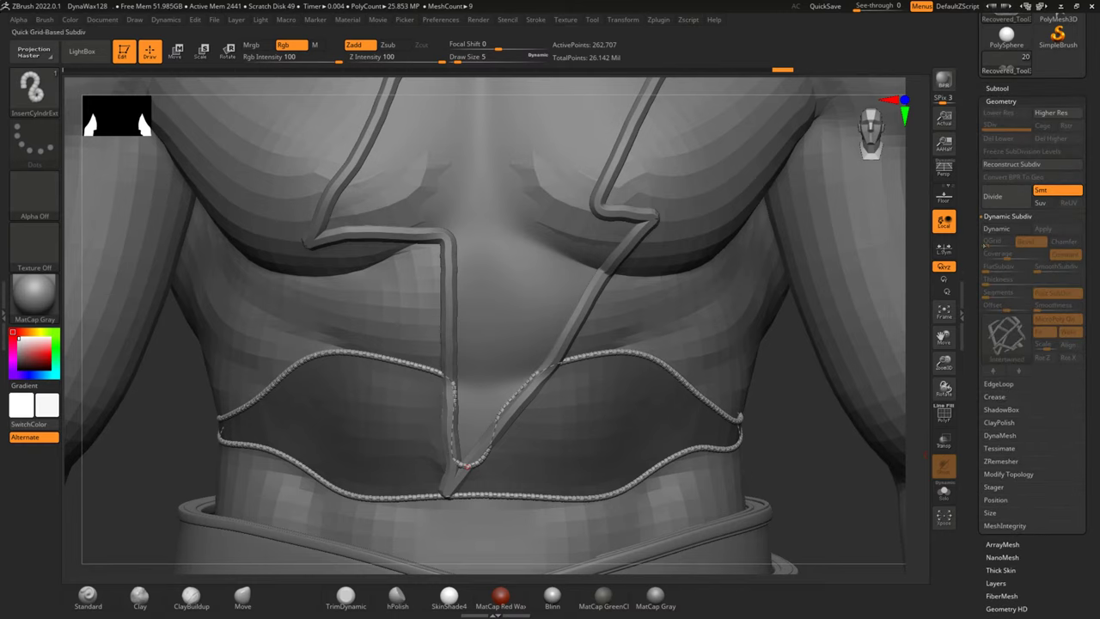
click(992, 89)
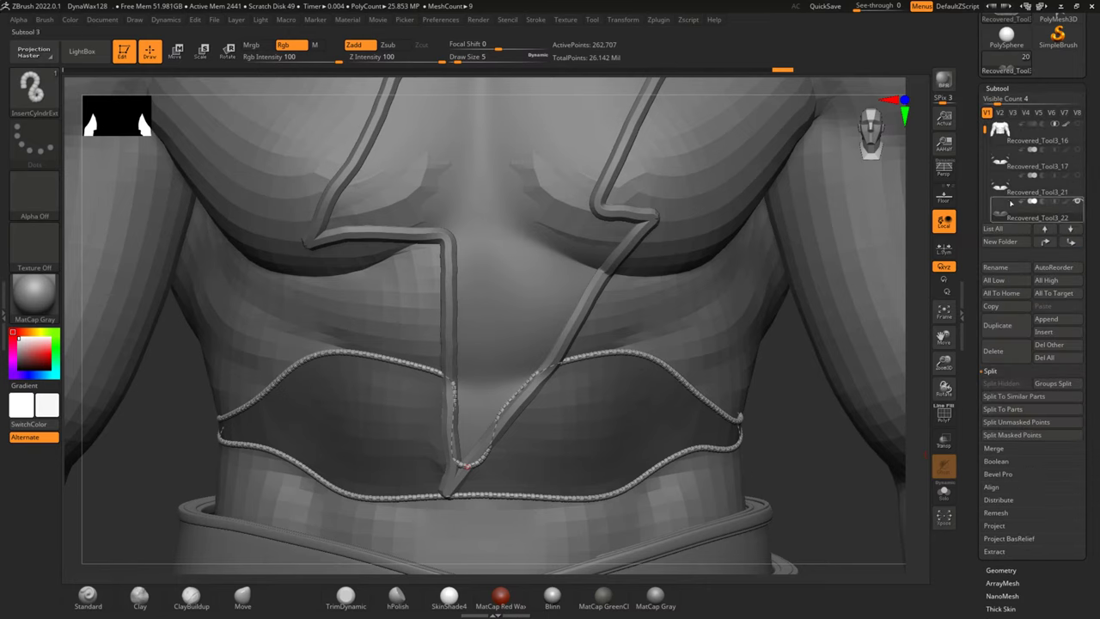
Turn off Frame Mesh and split the beaded border off with Split Masked Points.
scroll(993, 330, up, 5)
scroll(993, 329, up, 5)
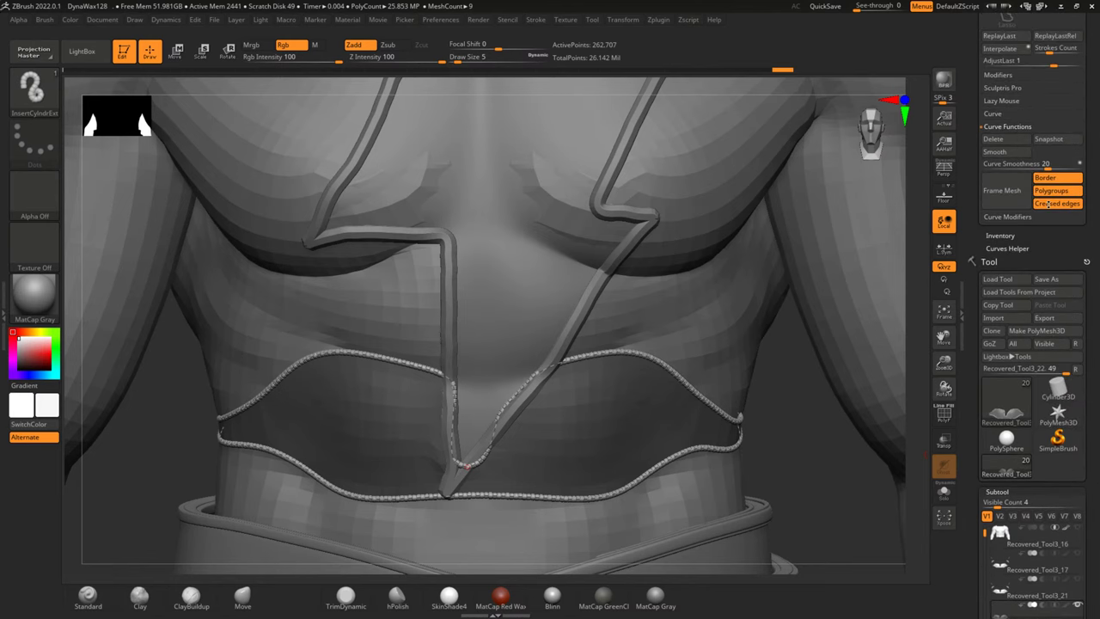
scroll(993, 329, up, 5)
click(993, 329)
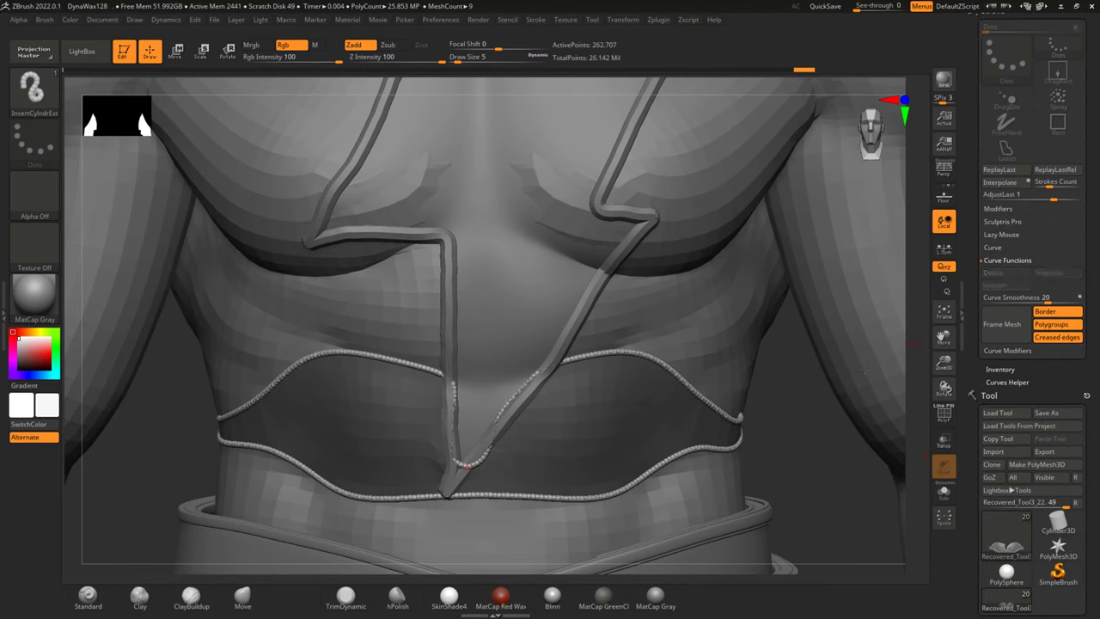
scroll(1089, 395, down, 5)
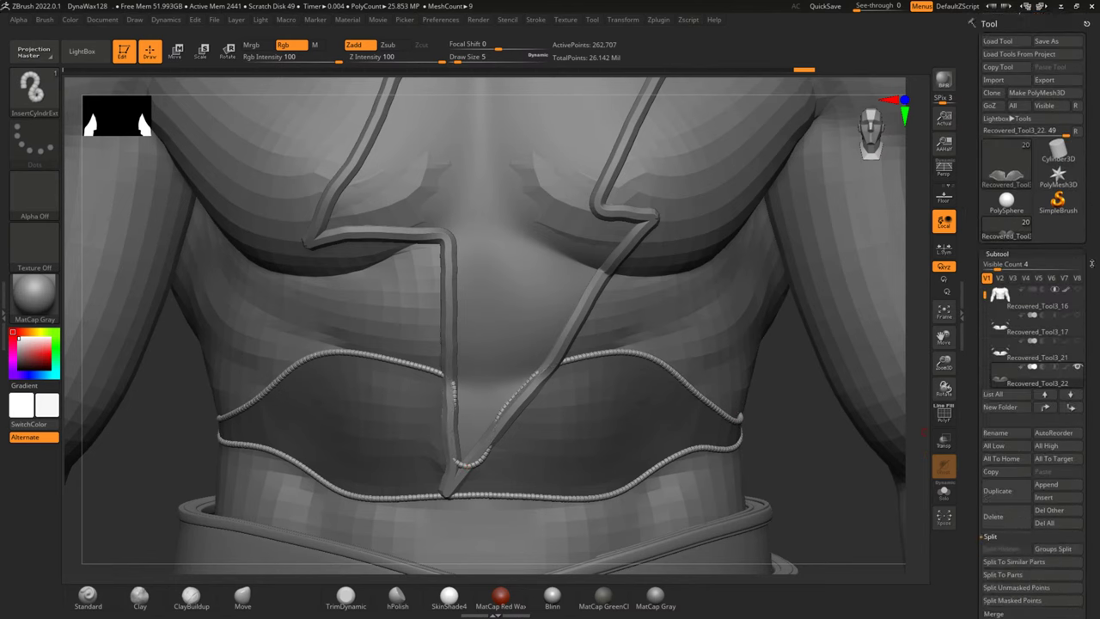
scroll(1089, 394, down, 5)
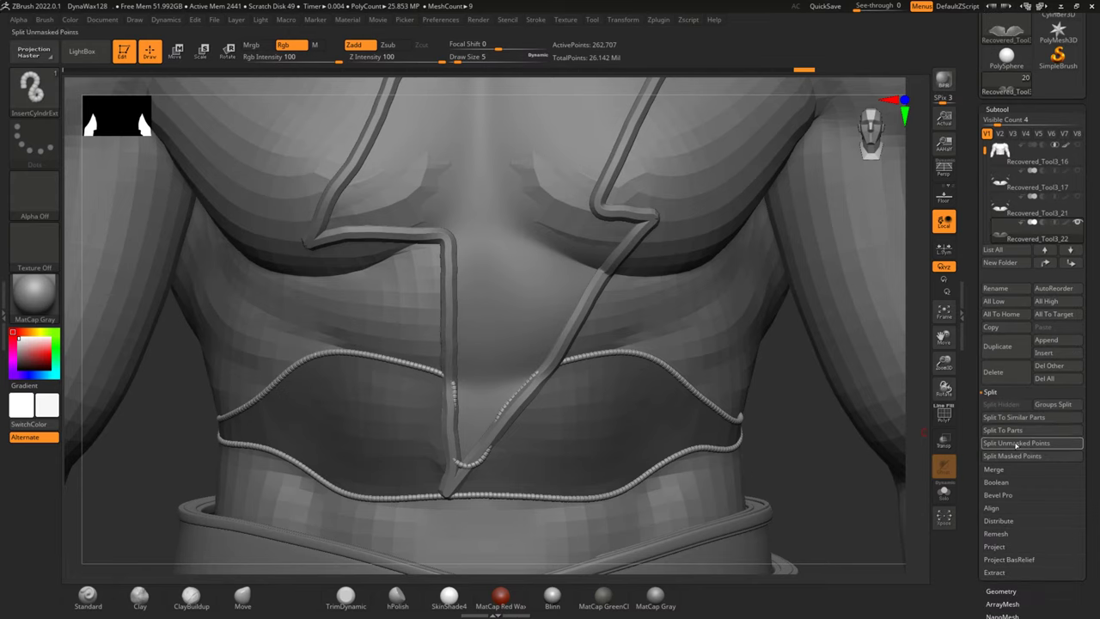
click(990, 458)
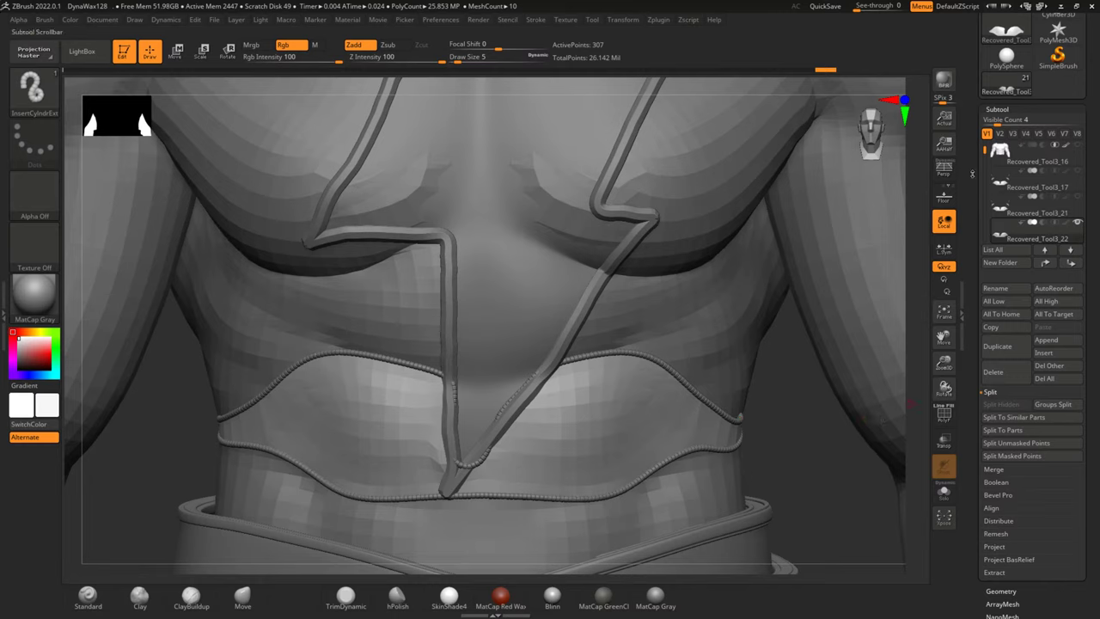
Select the beaded strands subtool and set the mask stroke to FreeHand.
drag(985, 155, 1045, 200)
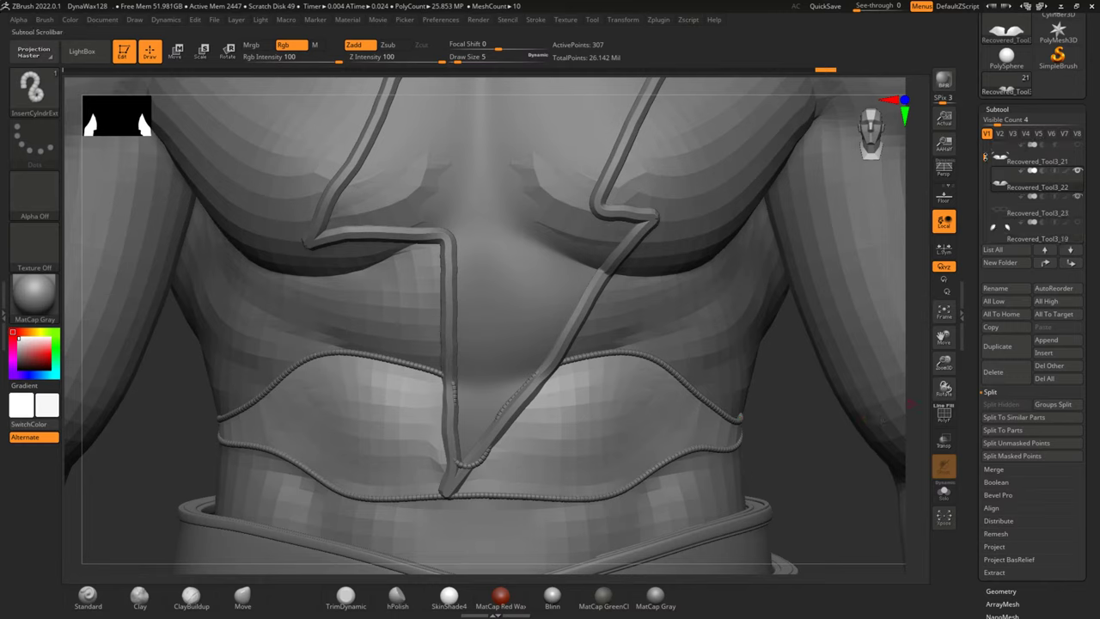
click(1036, 213)
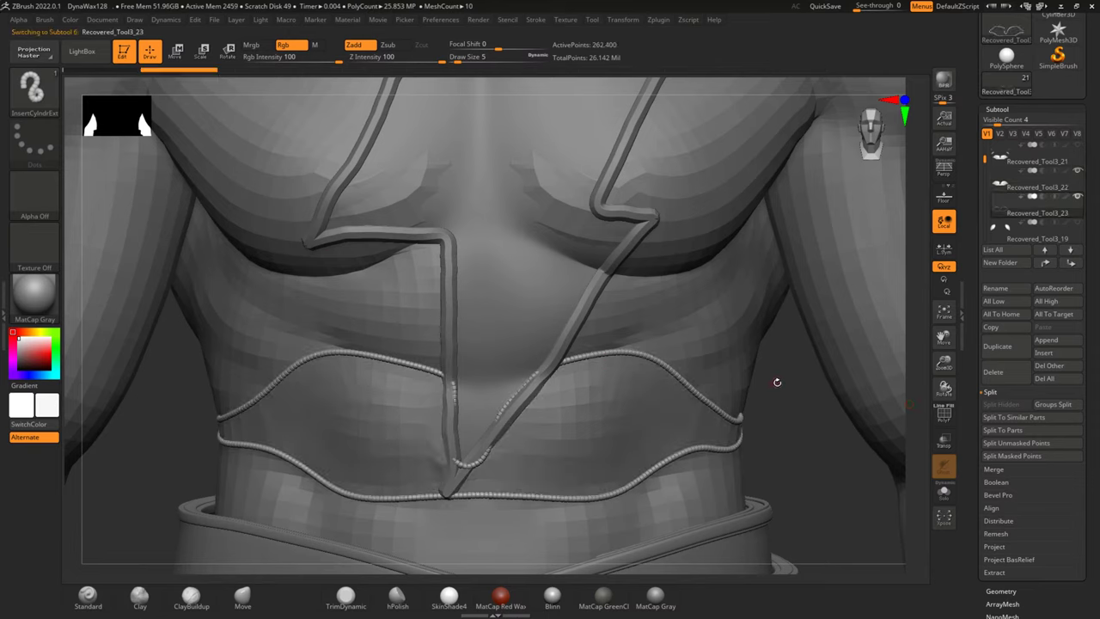
key(ctrl)
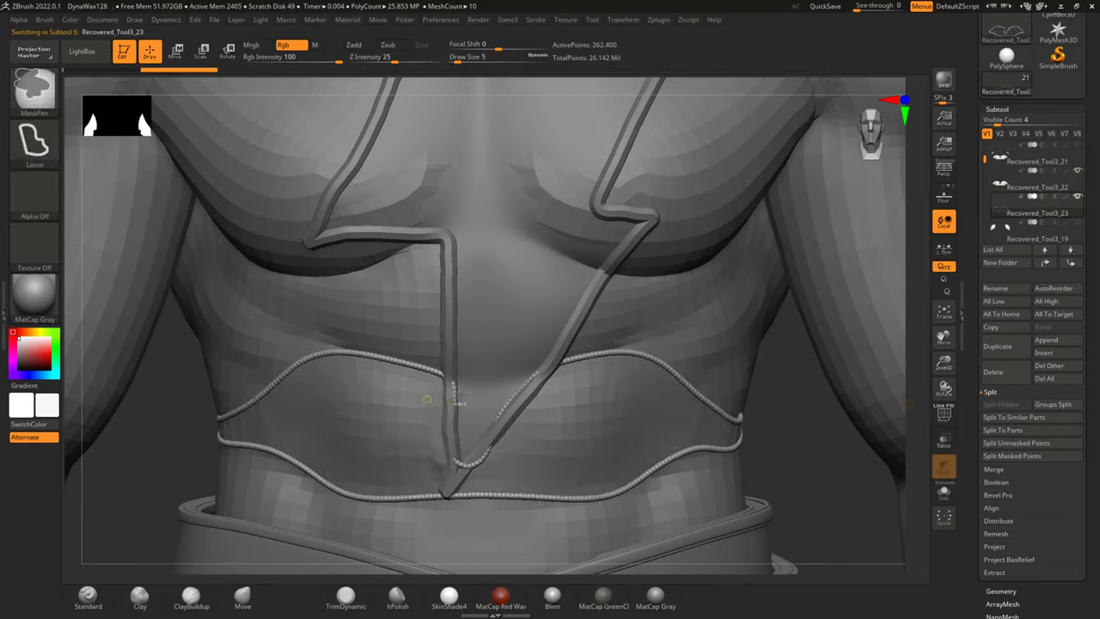
key(space)
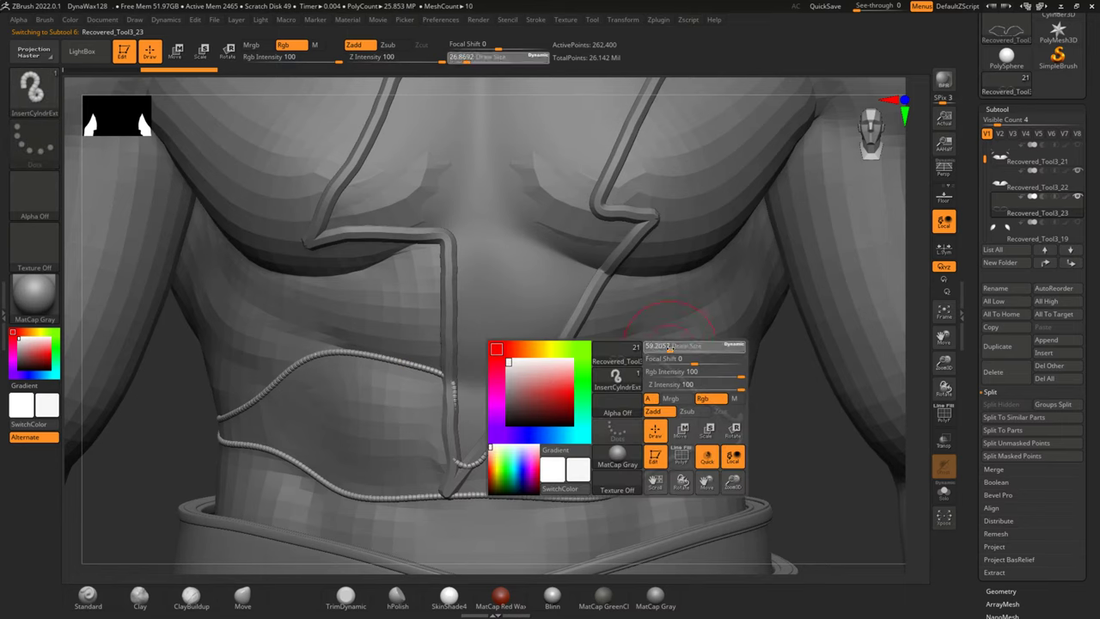
key(ctrl)
click(34, 146)
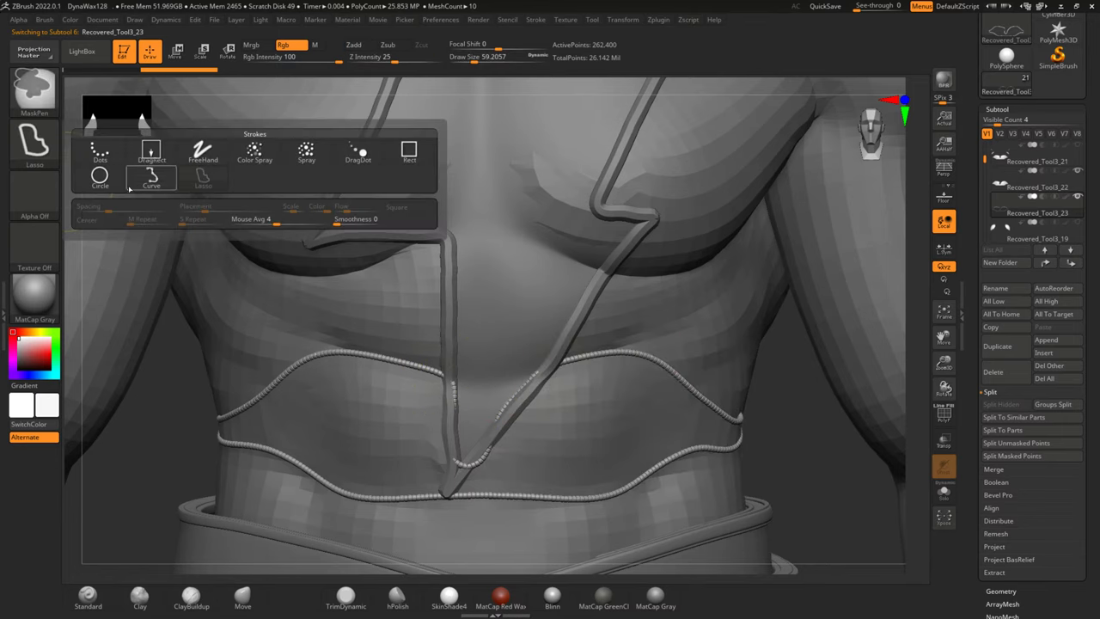
click(202, 153)
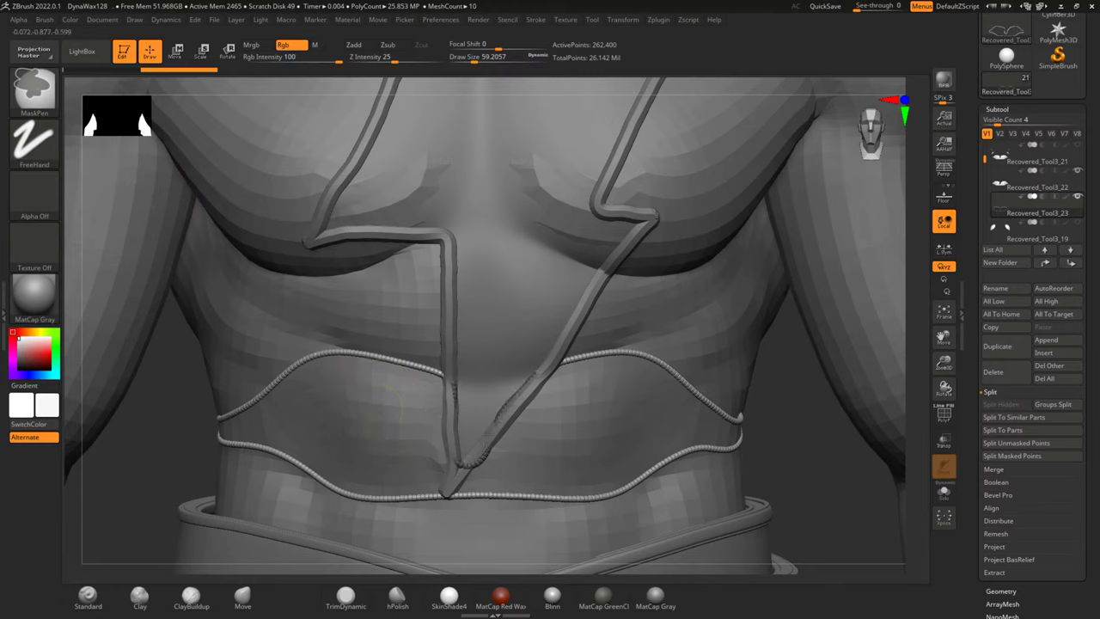
Mask the bead strands along the bolt, split them off, and delete that subtool.
ctrl+click(795, 459)
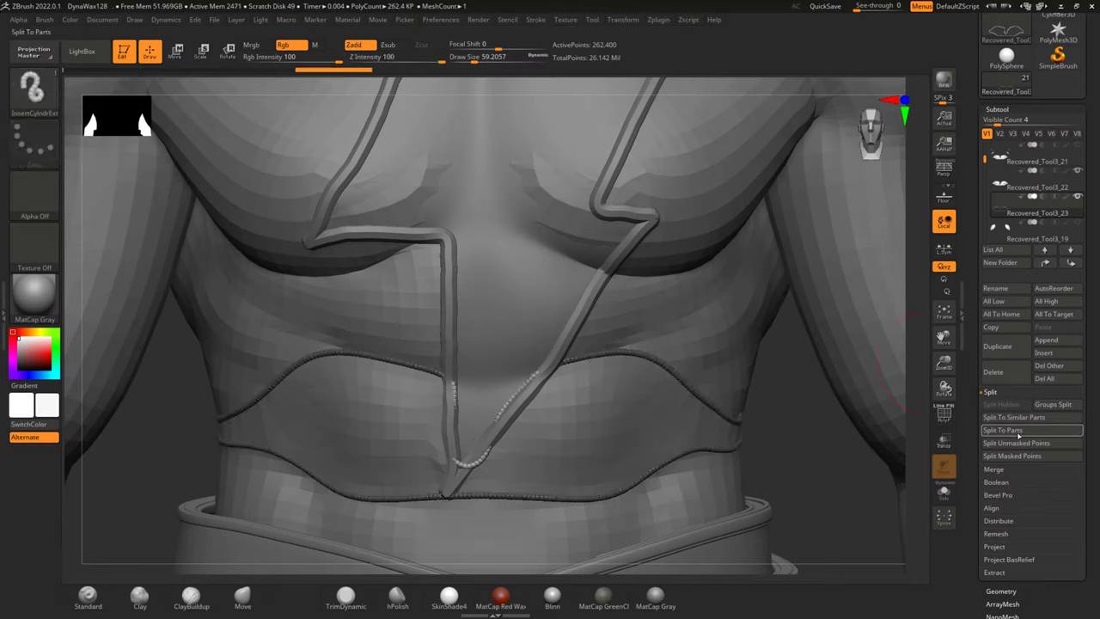
click(1018, 456)
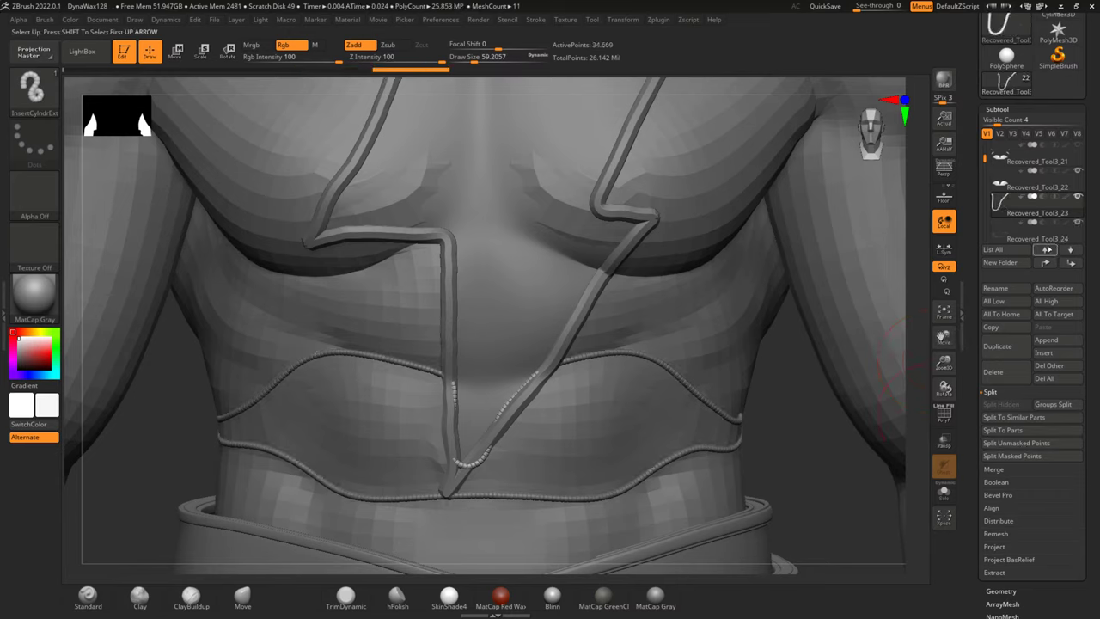
click(1065, 239)
click(1000, 378)
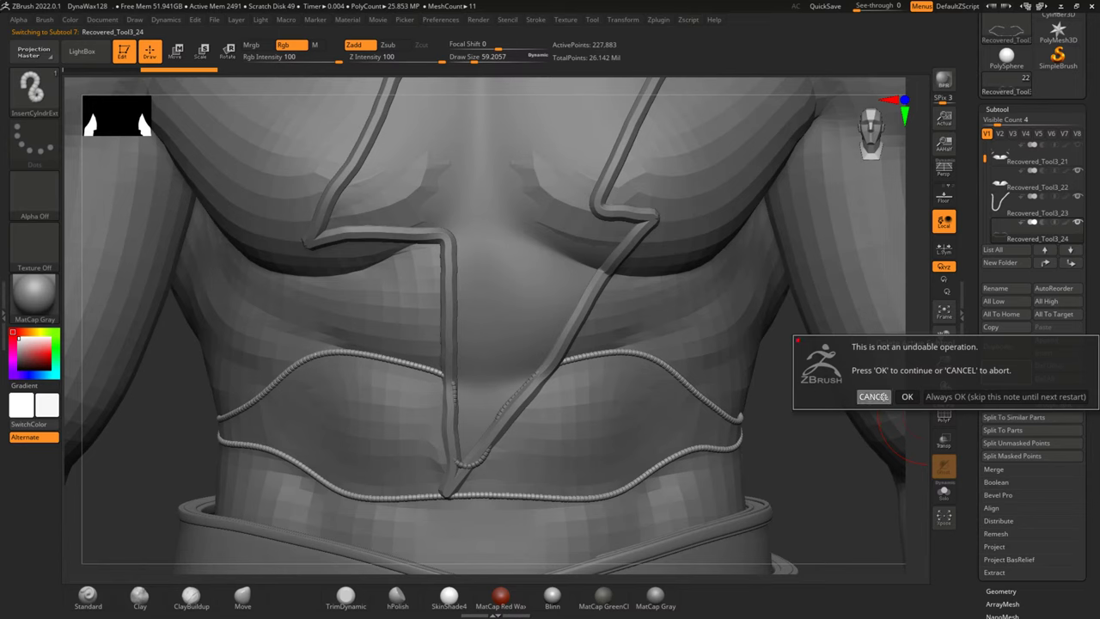
click(874, 396)
click(1036, 207)
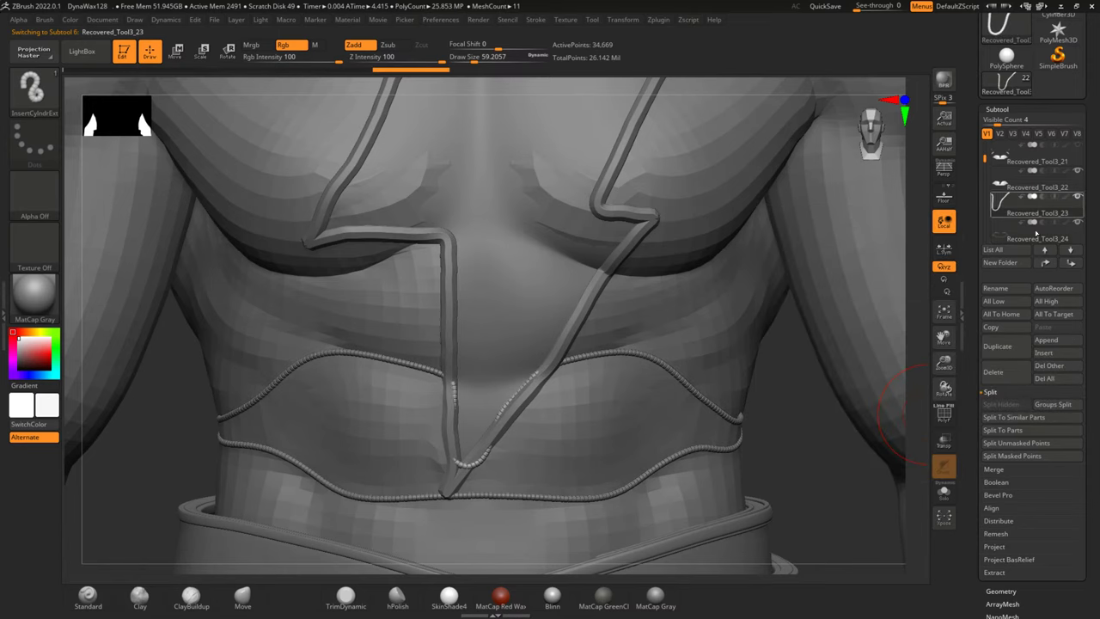
click(1021, 372)
click(907, 393)
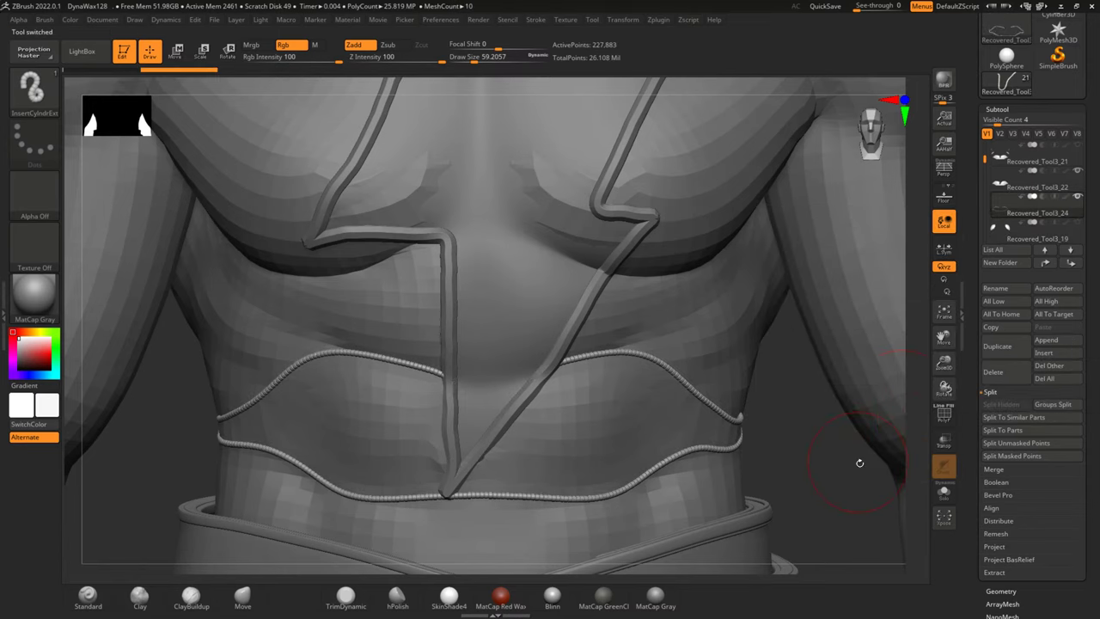
Check the remaining beaded border and select the Recovered_Tool3_22 subtool.
mouse_move(844, 496)
mouse_down()
mouse_move(785, 466)
mouse_move(796, 479)
mouse_up()
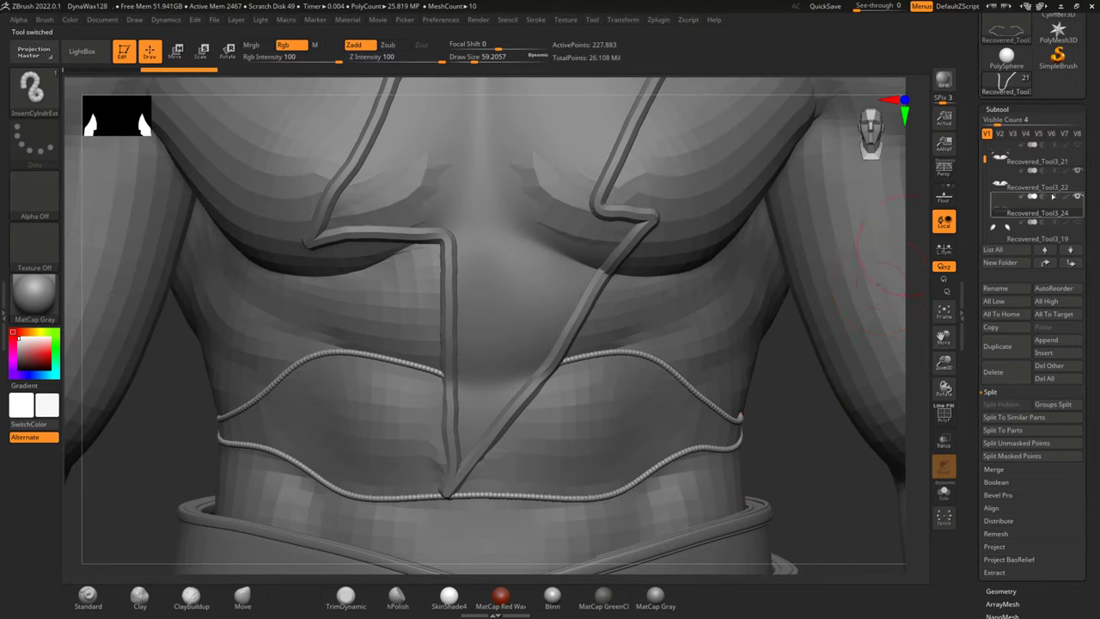
click(1054, 184)
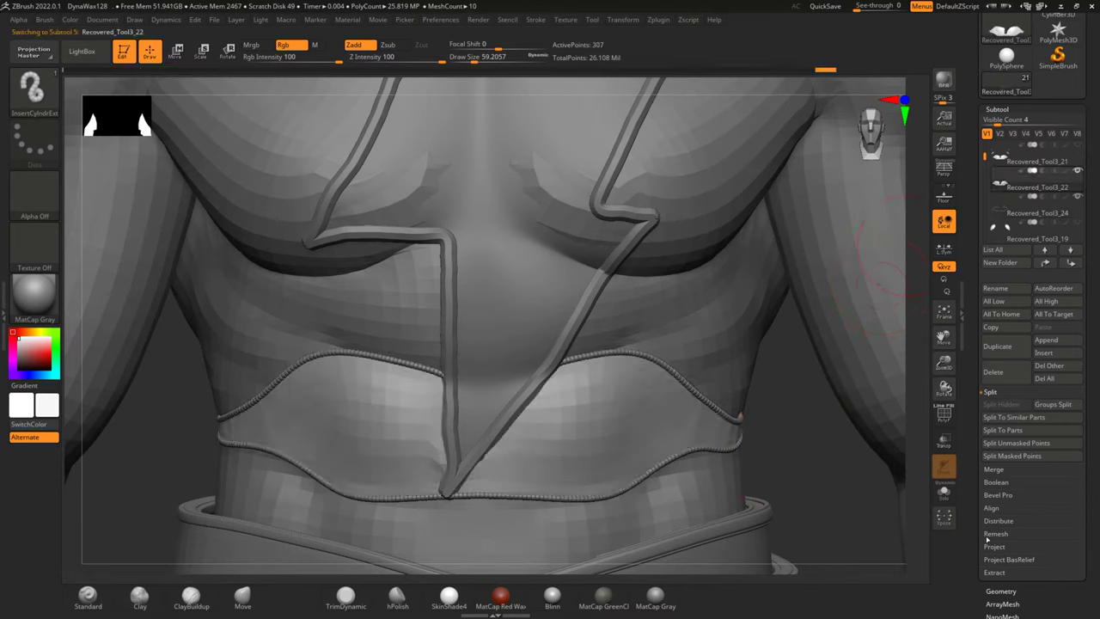
click(1001, 590)
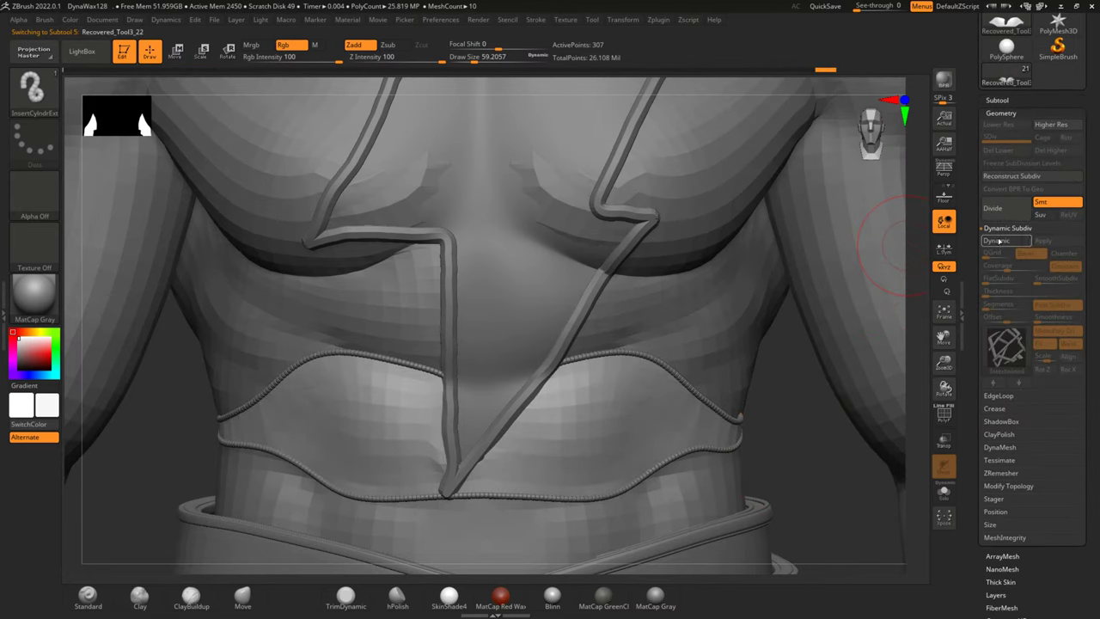
Turn on Dynamic subdivision so the waist band shows its Intertwined chainmail weave.
click(997, 241)
mouse_move(846, 457)
right_down()
mouse_move(821, 389)
mouse_move(825, 285)
mouse_move(860, 361)
mouse_move(848, 519)
right_up()
mouse_move(835, 447)
alt+right_down()
mouse_move(803, 503)
mouse_move(799, 389)
alt+right_up()
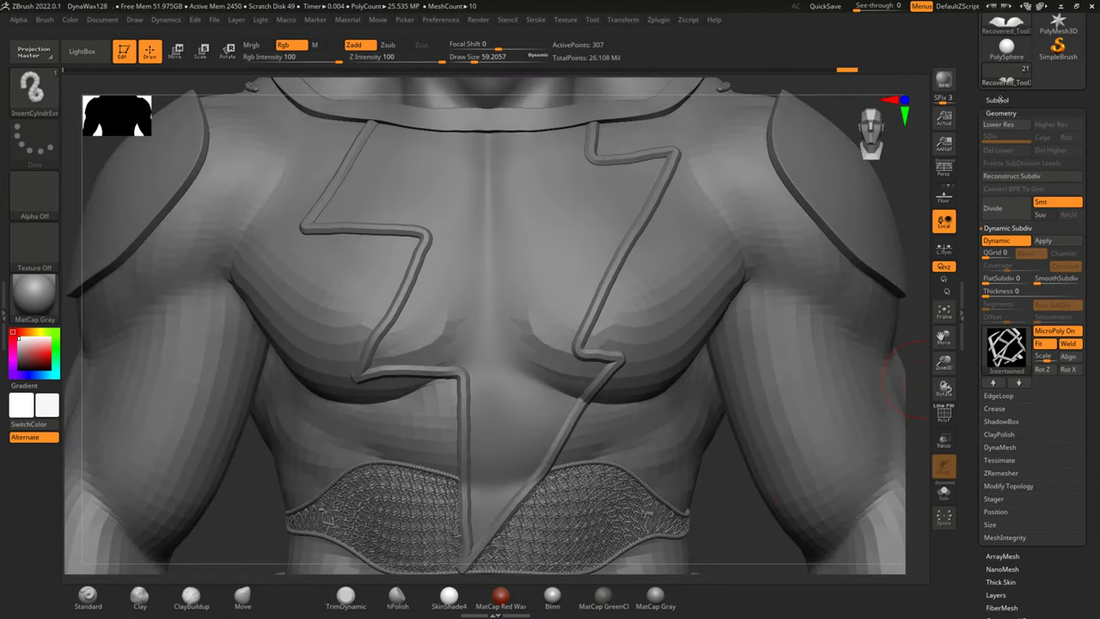
scroll(997, 257, down, 1)
click(998, 98)
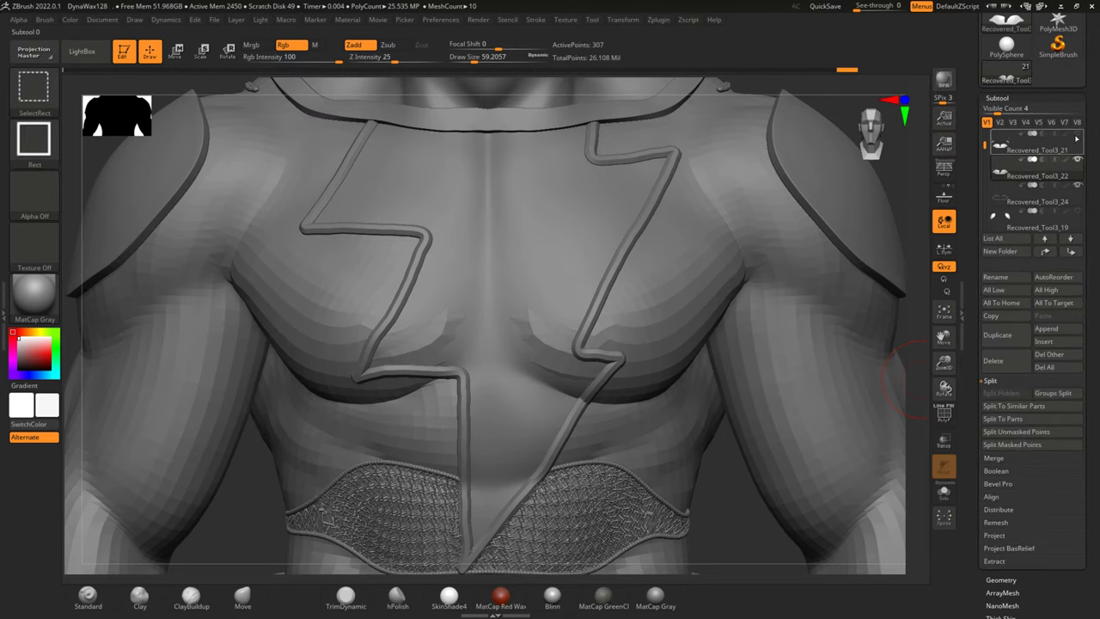
Reveal the hidden chainmail subtools and step through Recovered_Tool3_16, 3_8 and 3_22.
click(987, 122)
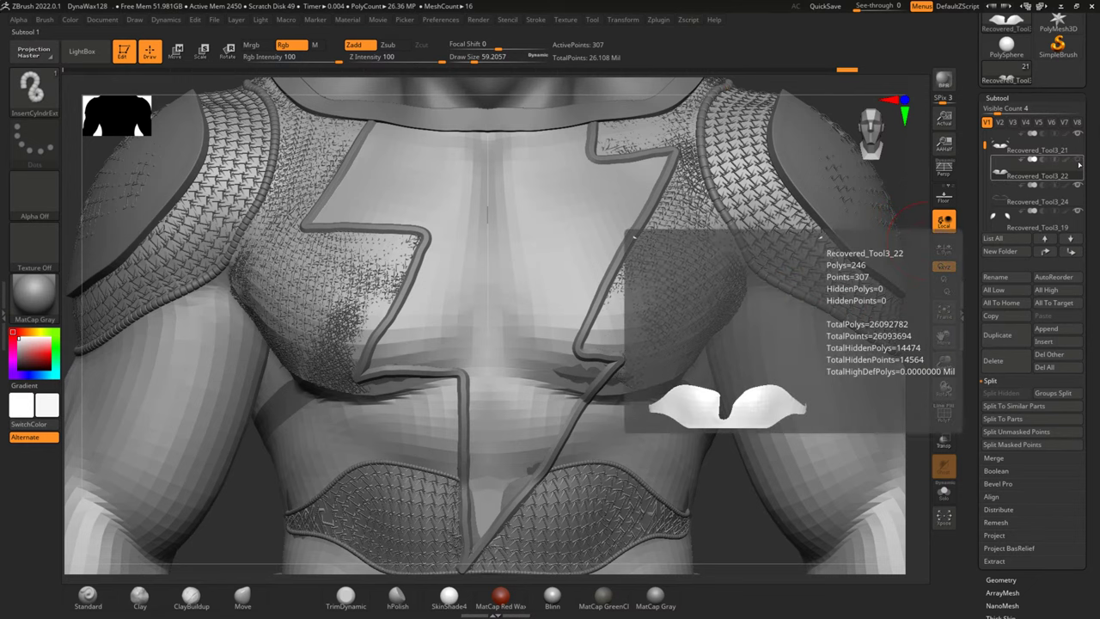
alt+click(591, 247)
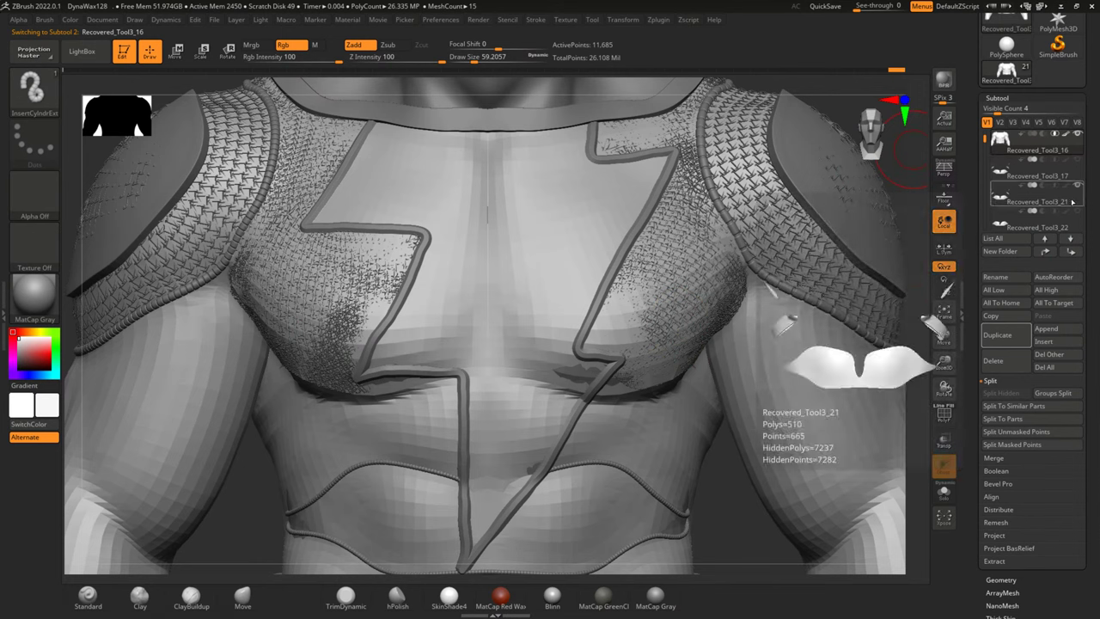
scroll(978, 150, up, 1)
click(1027, 144)
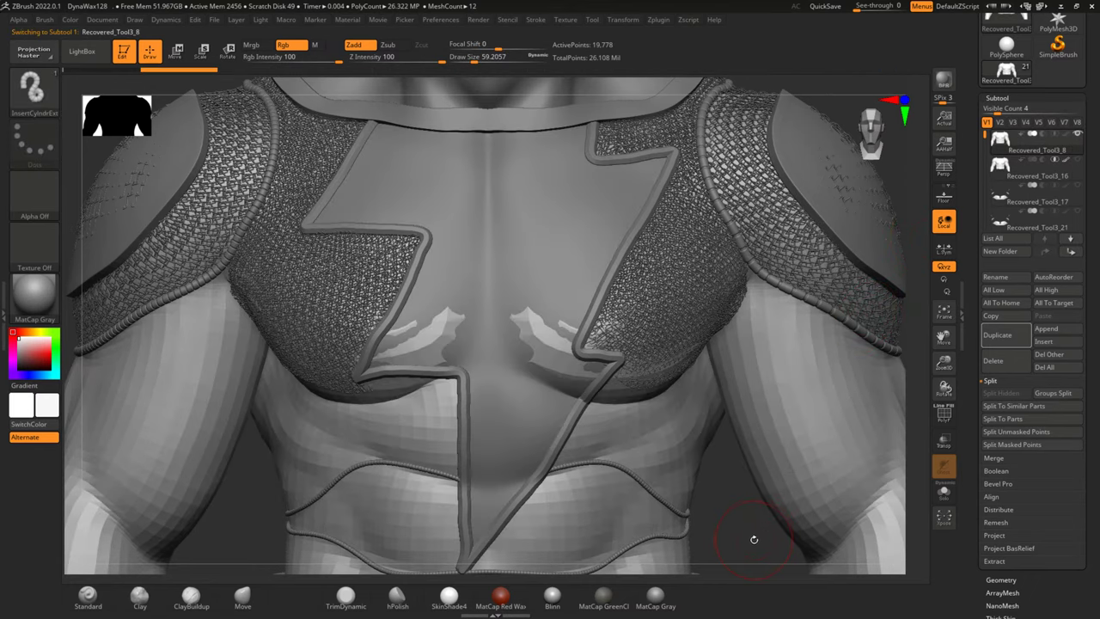
alt+right_drag(754, 538, 754, 334)
alt+right_drag(754, 426, 754, 529)
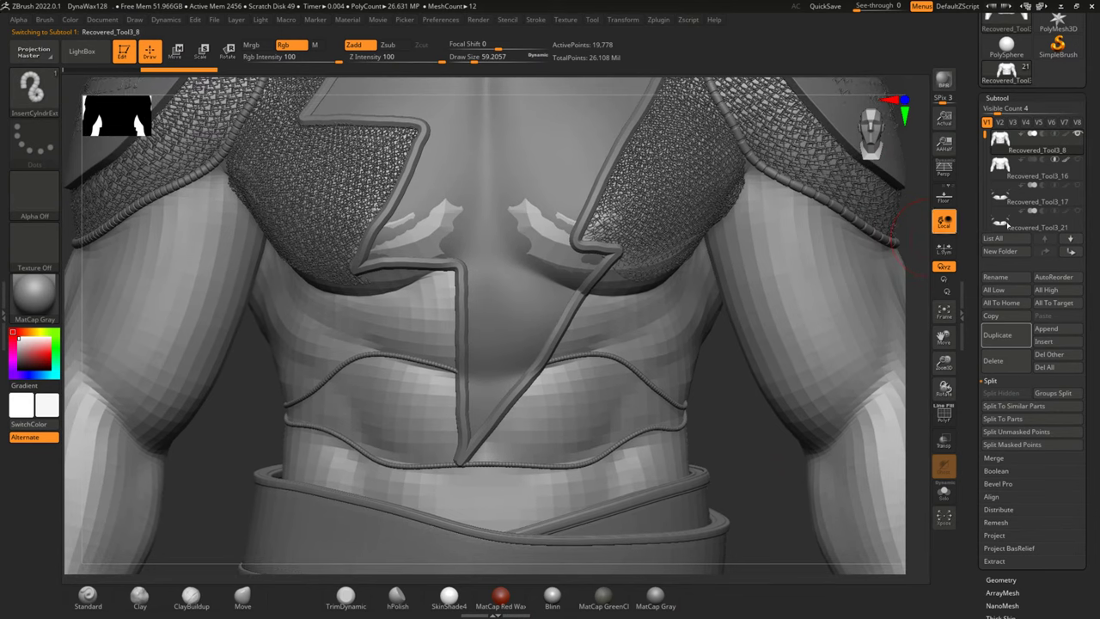
mouse_move(1037, 172)
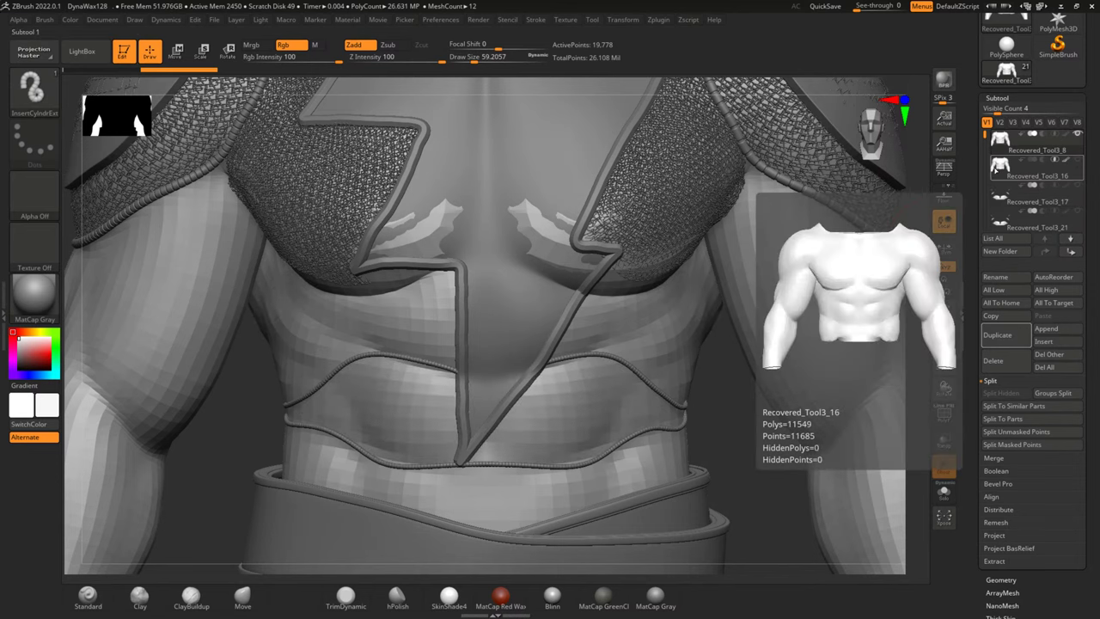
scroll(1031, 172, down, 4)
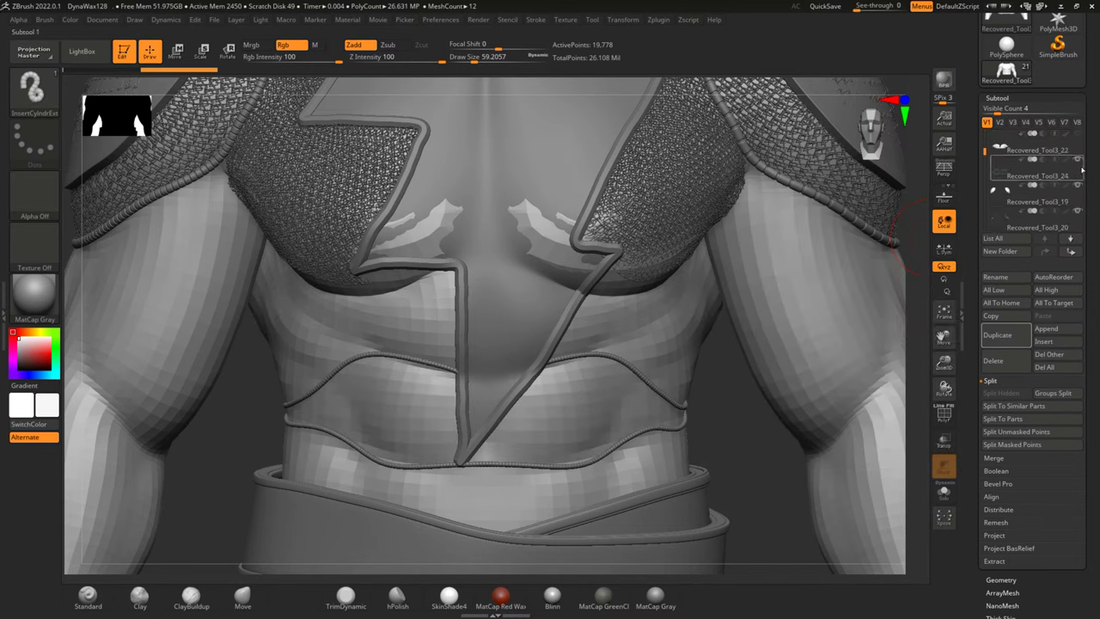
click(1031, 148)
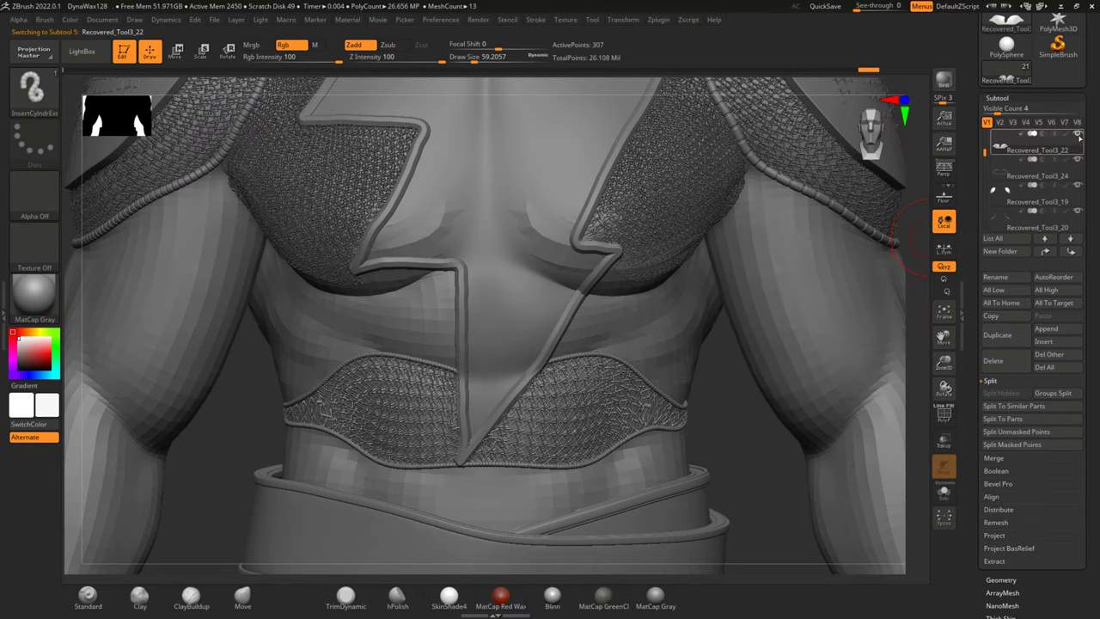
right_drag(768, 492, 692, 465)
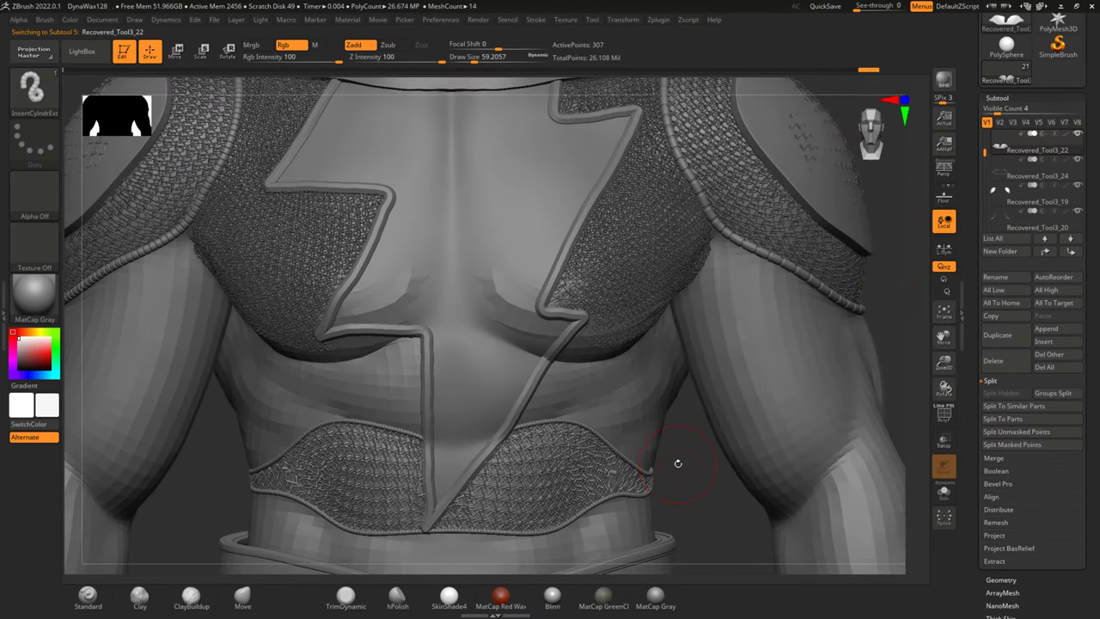
Frame the figure and orbit to a three-quarter view of the head and chest.
key(f)
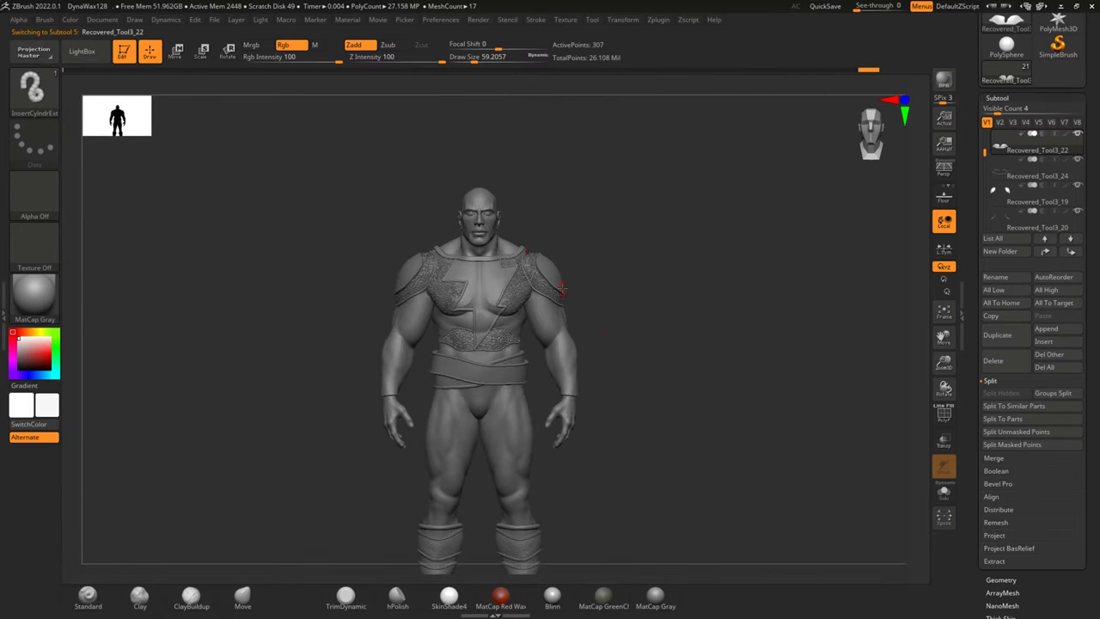
scroll(562, 291, up, 2)
scroll(561, 291, up, 2)
scroll(561, 291, down, 2)
key(f)
mouse_move(649, 363)
mouse_down()
mouse_move(653, 250)
mouse_move(721, 248)
mouse_move(710, 293)
mouse_move(719, 355)
mouse_move(705, 351)
mouse_move(699, 369)
mouse_move(709, 292)
mouse_move(712, 311)
mouse_move(680, 357)
mouse_up()
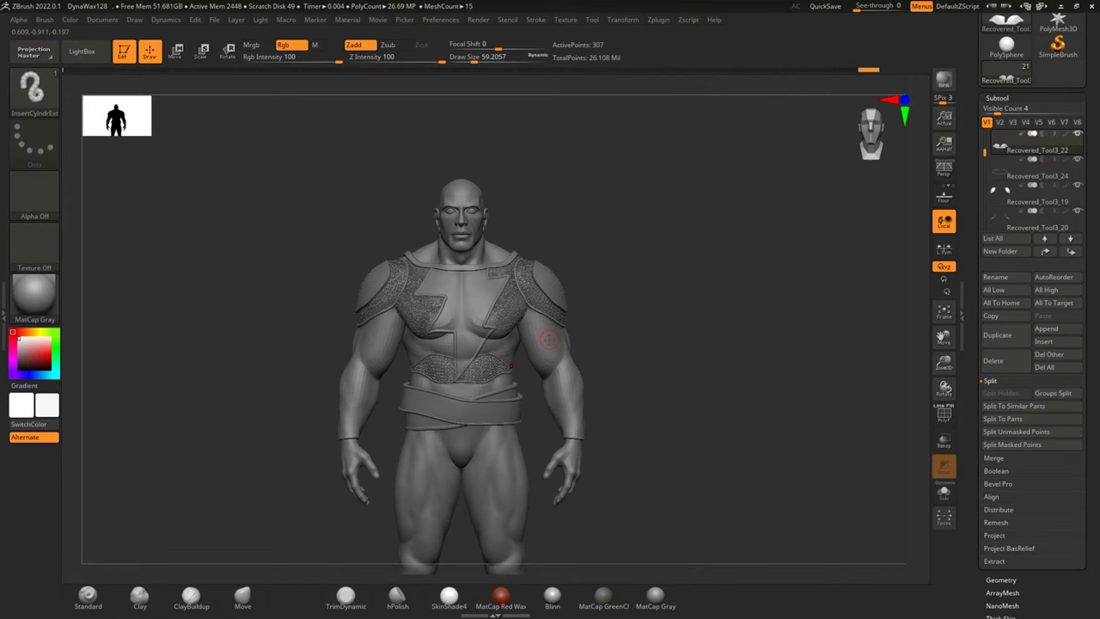
scroll(548, 340, up, 3)
scroll(548, 341, up, 1)
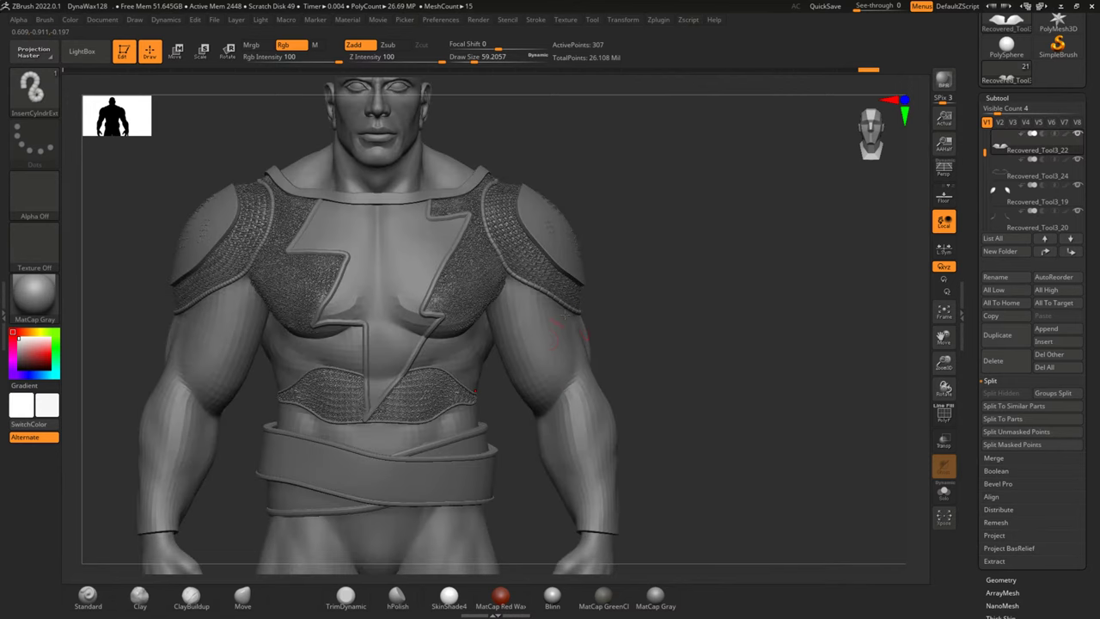
mouse_move(673, 279)
mouse_down()
mouse_move(713, 303)
mouse_move(679, 302)
mouse_up()
Make the bolt emblem Recovered_Tool3_13 the active subtool, returning to a frontal view.
alt+click(465, 297)
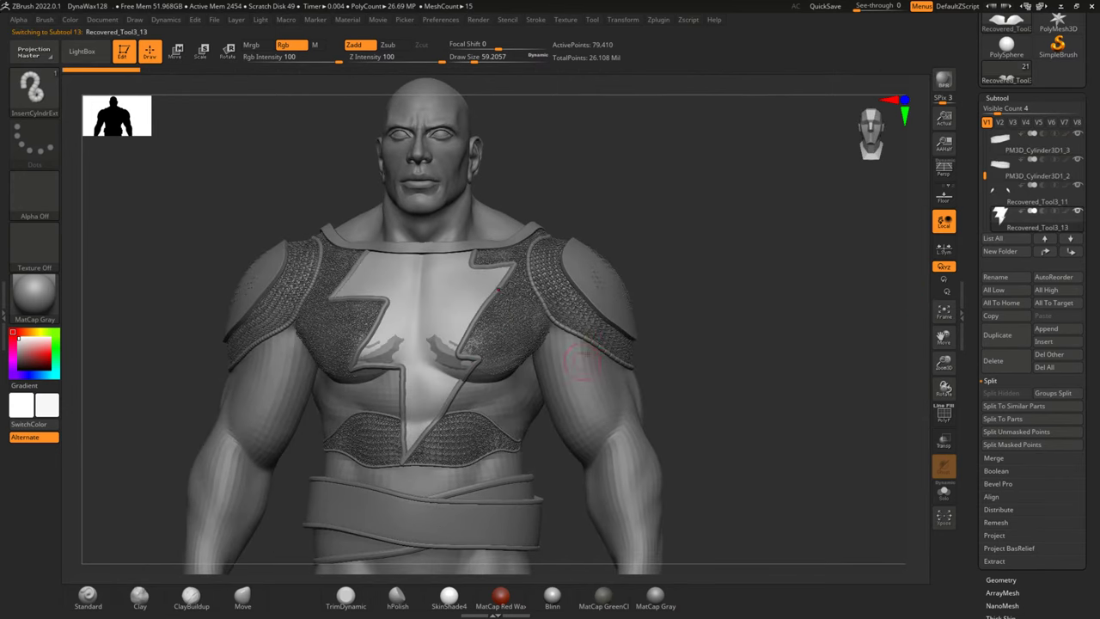
drag(780, 339, 471, 348)
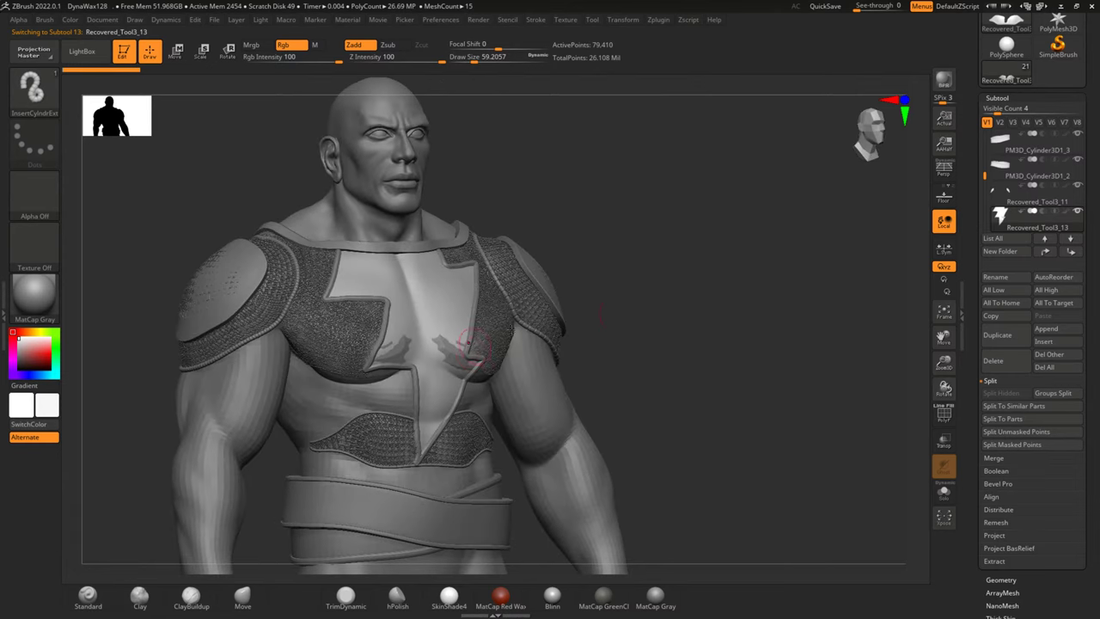
drag(702, 306, 988, 301)
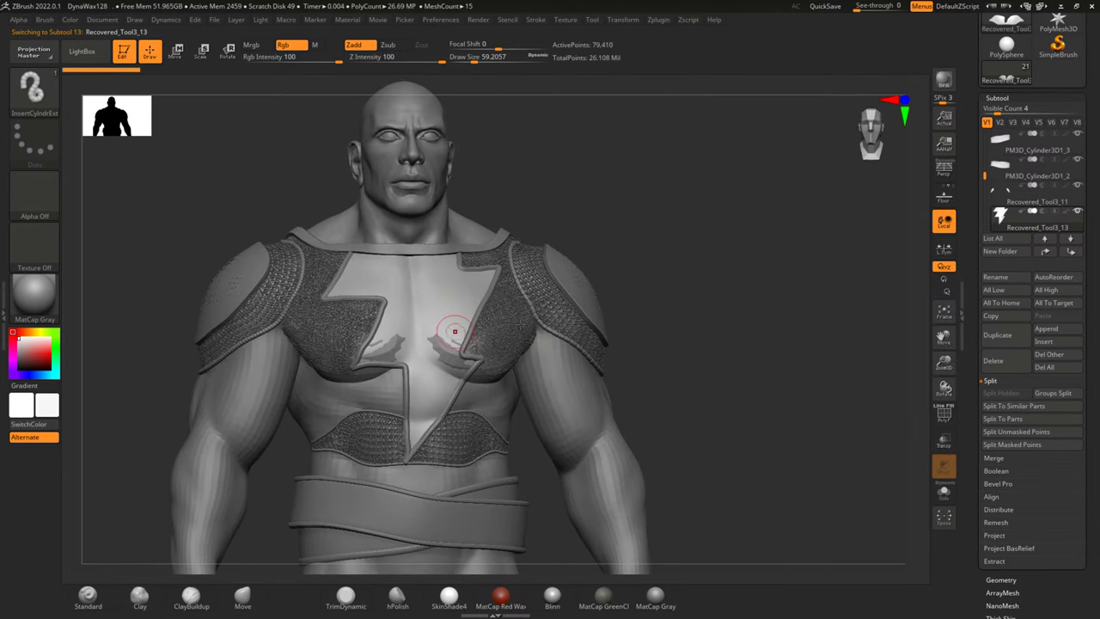
click(1070, 225)
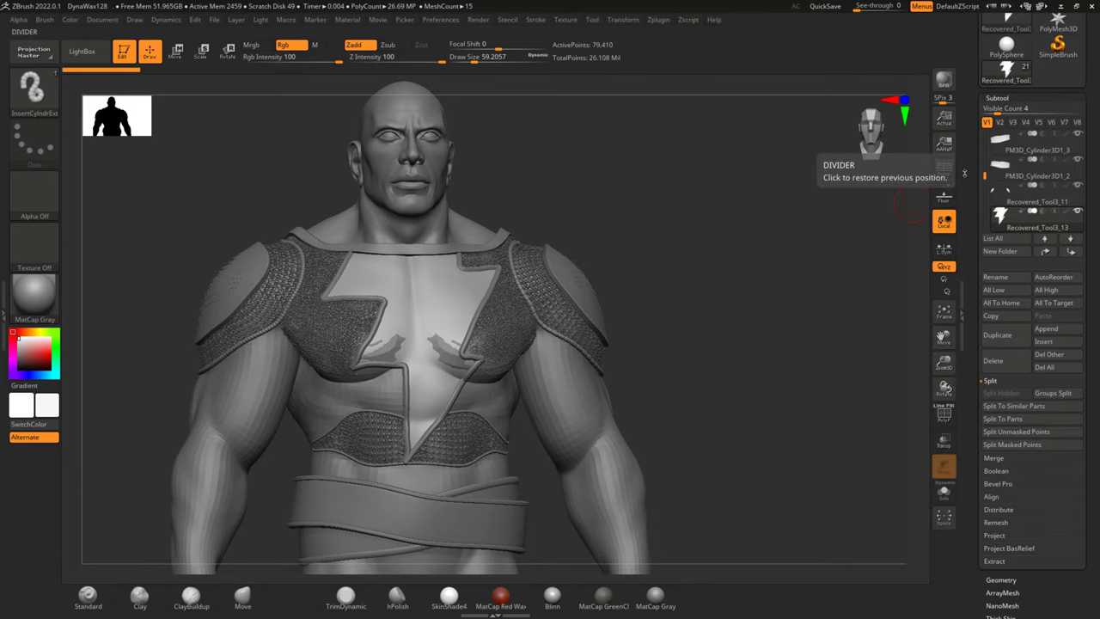
Toggle the torso and chest armour visibility off and back on to compare the chest.
scroll(978, 134, down, 2)
scroll(978, 133, up, 2)
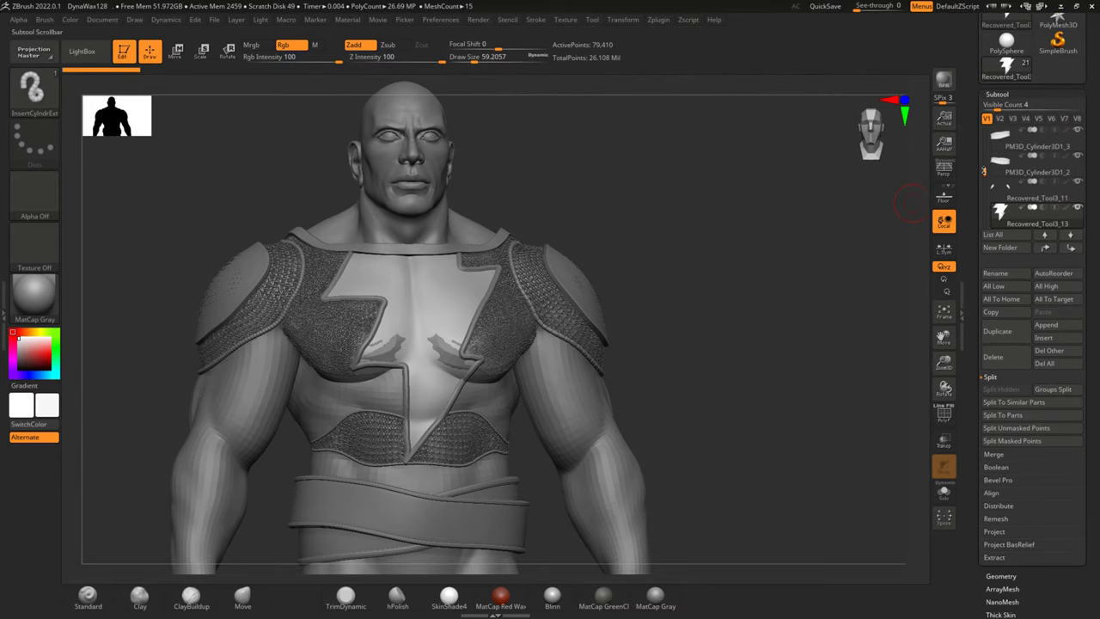
drag(984, 172, 984, 125)
click(1031, 142)
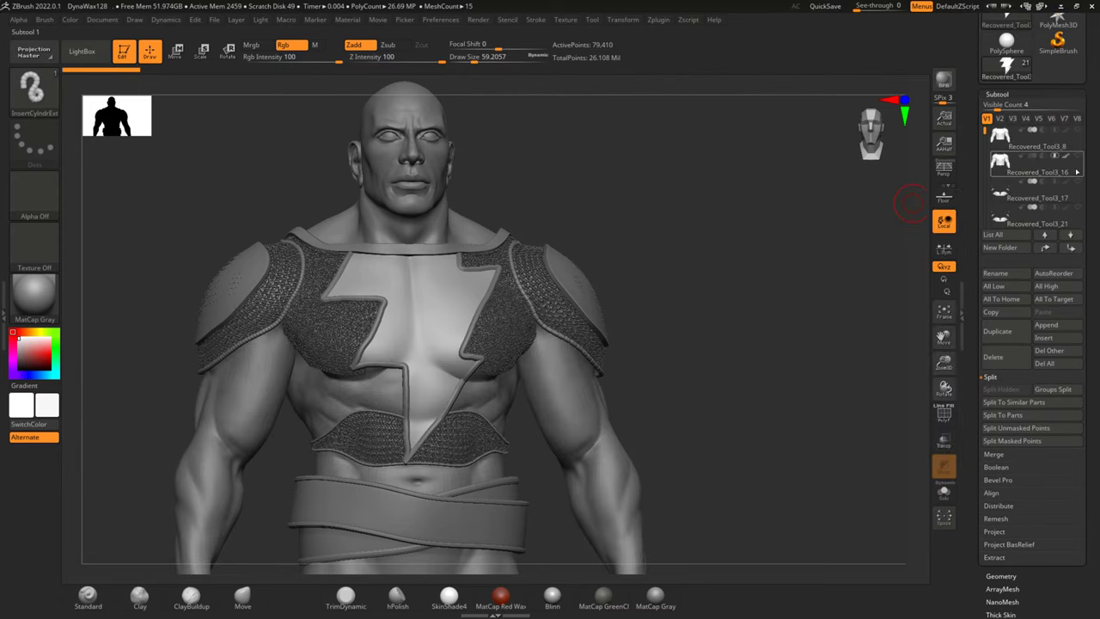
click(1079, 157)
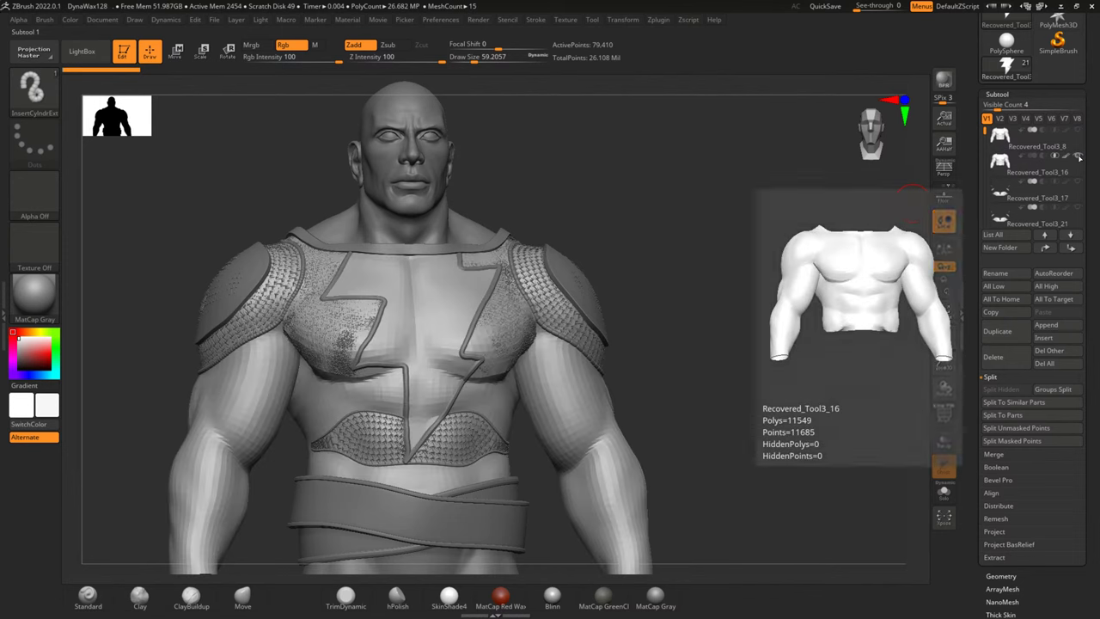
click(1079, 156)
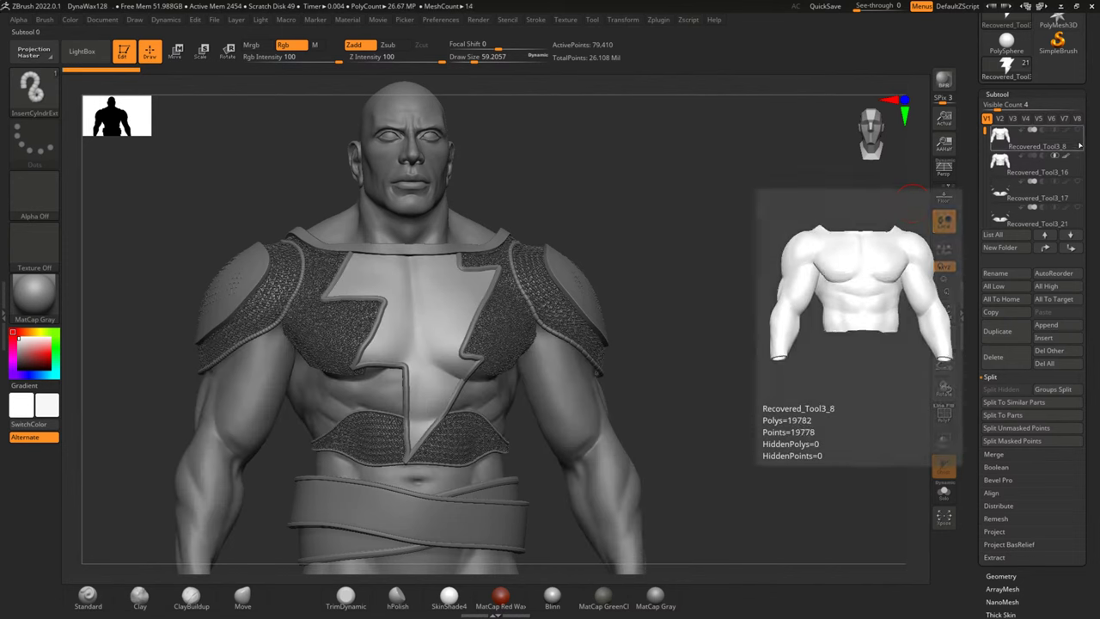
click(1078, 138)
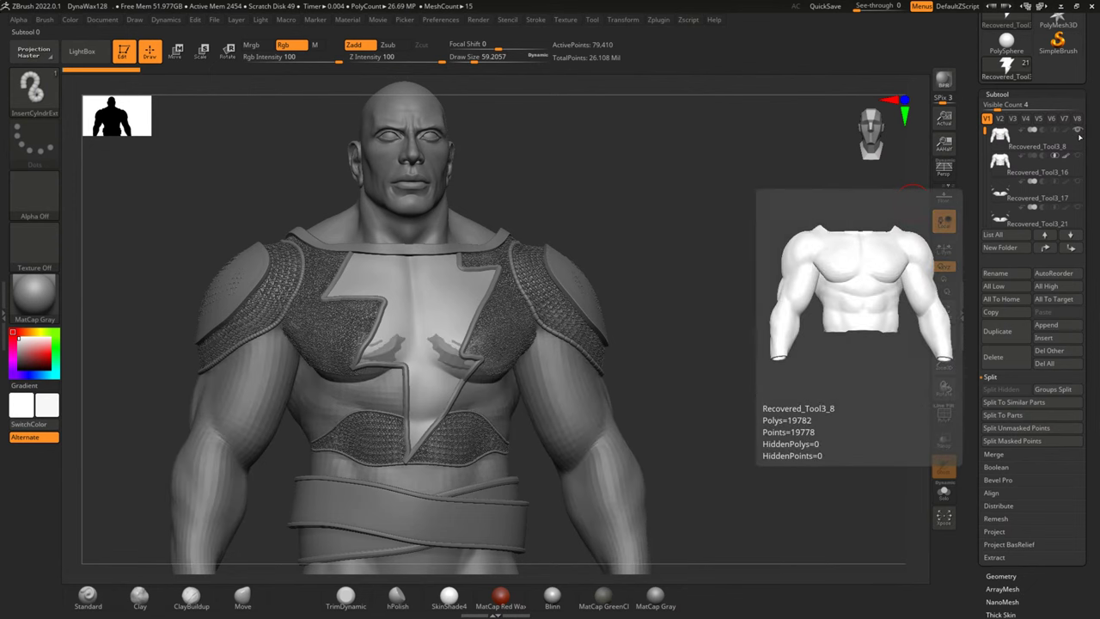
Enable Dynamic subdivision on the chest armour Recovered_Tool3_8.
click(1079, 144)
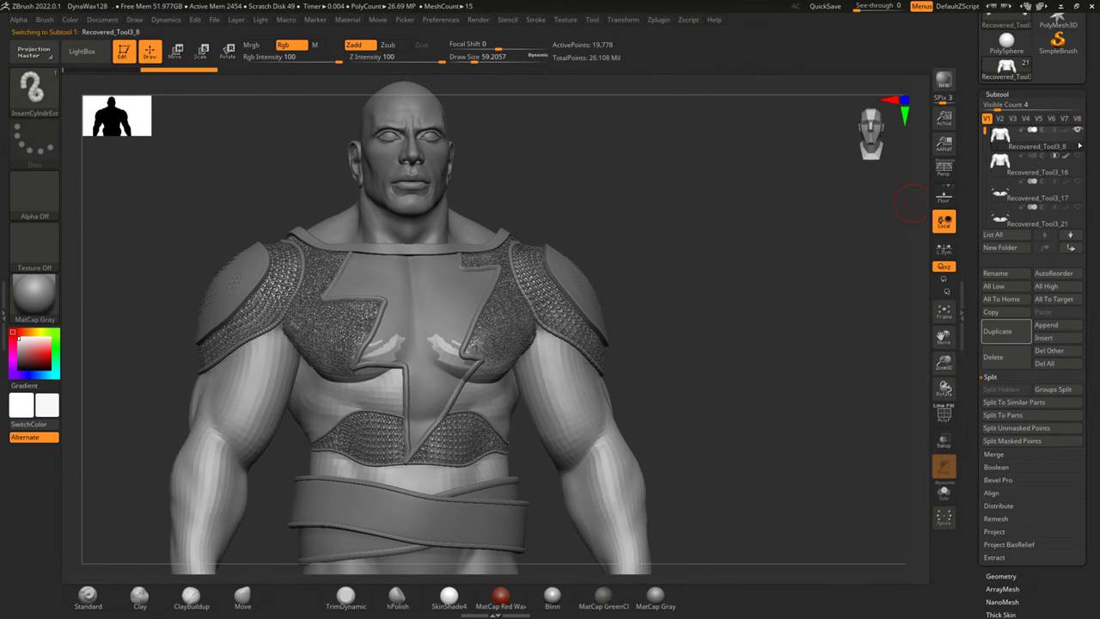
click(1019, 581)
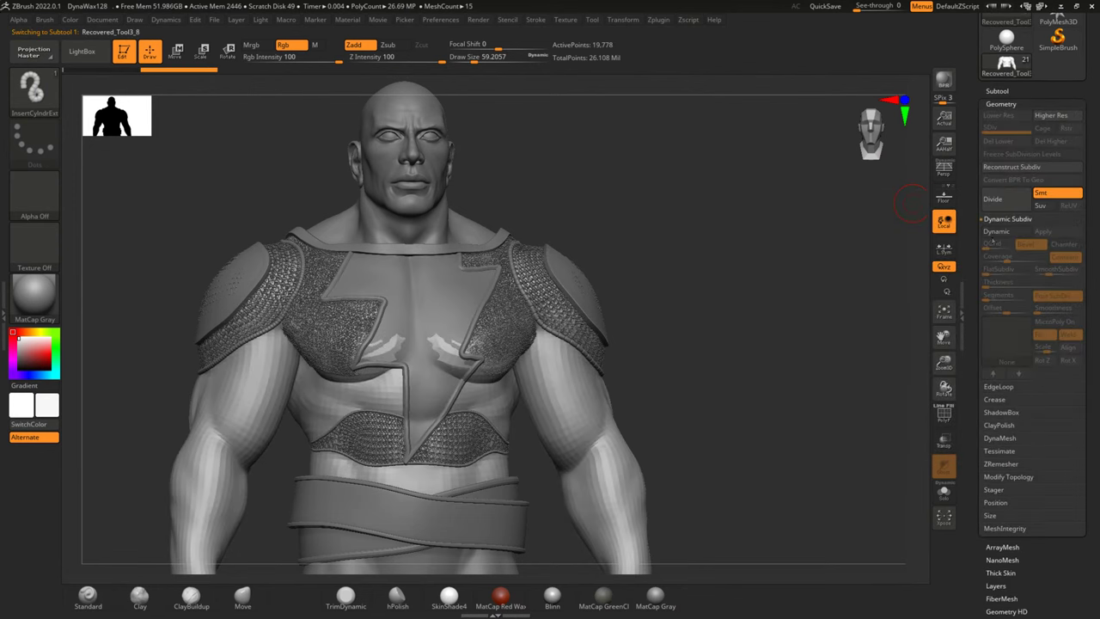
click(996, 232)
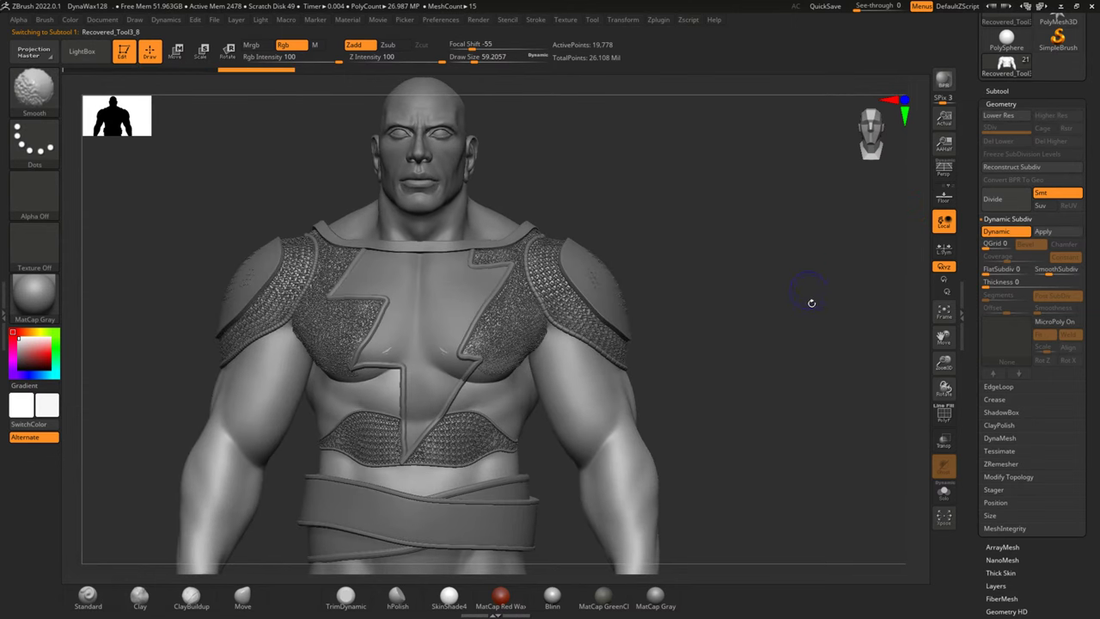
Reselect the lightning-bolt emblem and zoom in close on the chest.
alt+click(468, 281)
mouse_move(752, 284)
mouse_down()
mouse_move(766, 371)
mouse_move(774, 346)
mouse_move(712, 335)
mouse_move(773, 339)
mouse_move(773, 351)
mouse_move(765, 318)
mouse_move(704, 336)
mouse_up()
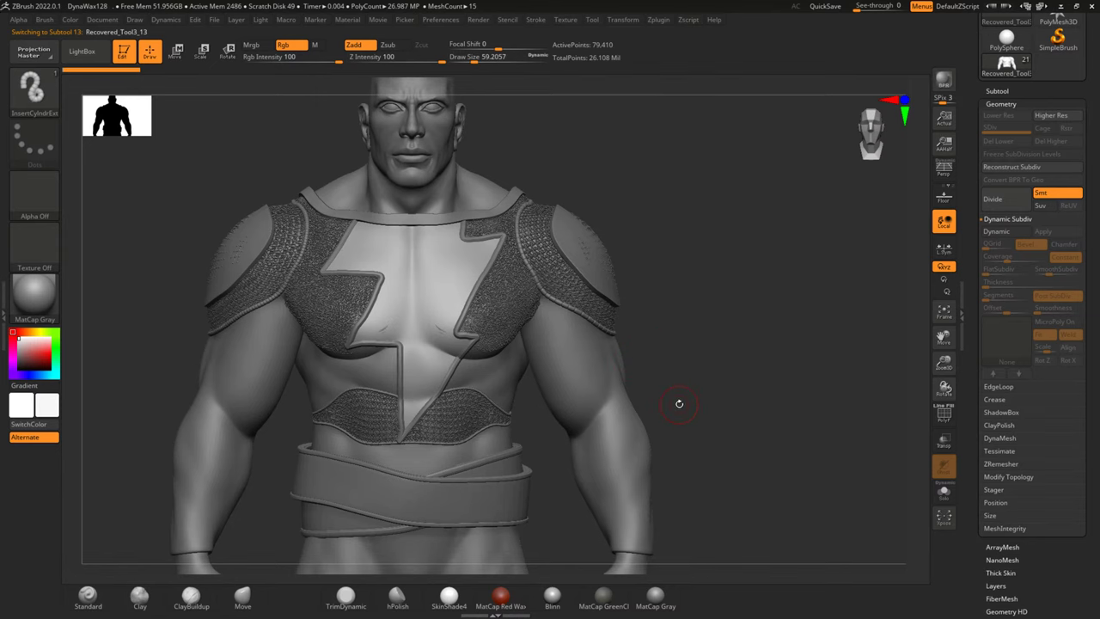
alt+drag(679, 403, 732, 378)
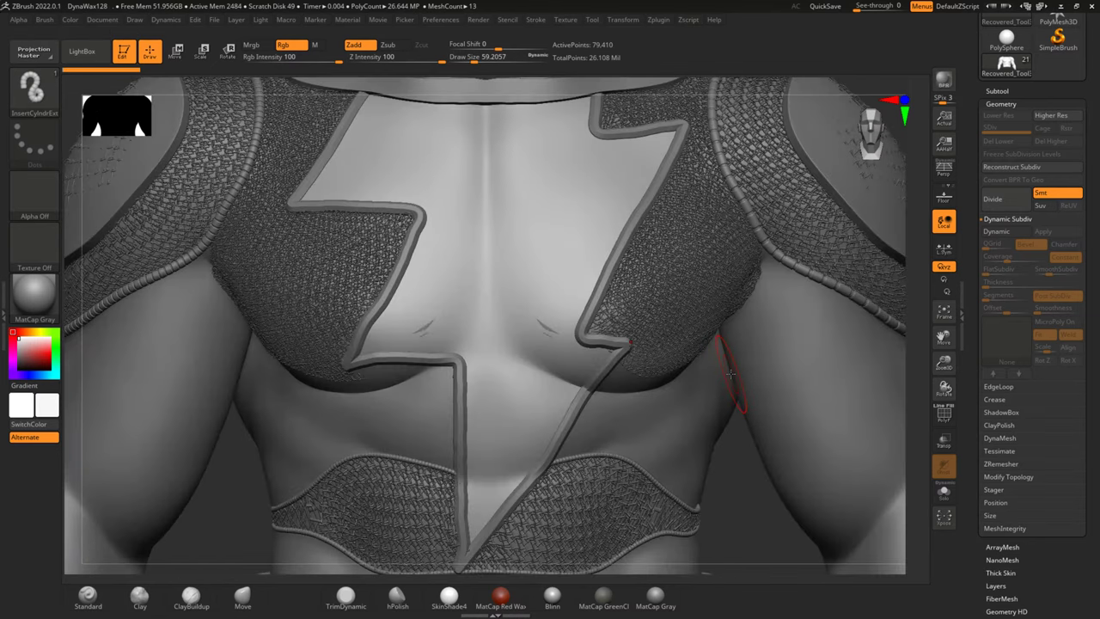
Frame the figure, tilt it, and zoom down onto the legs and boot tops.
key(f)
drag(675, 199, 618, 261)
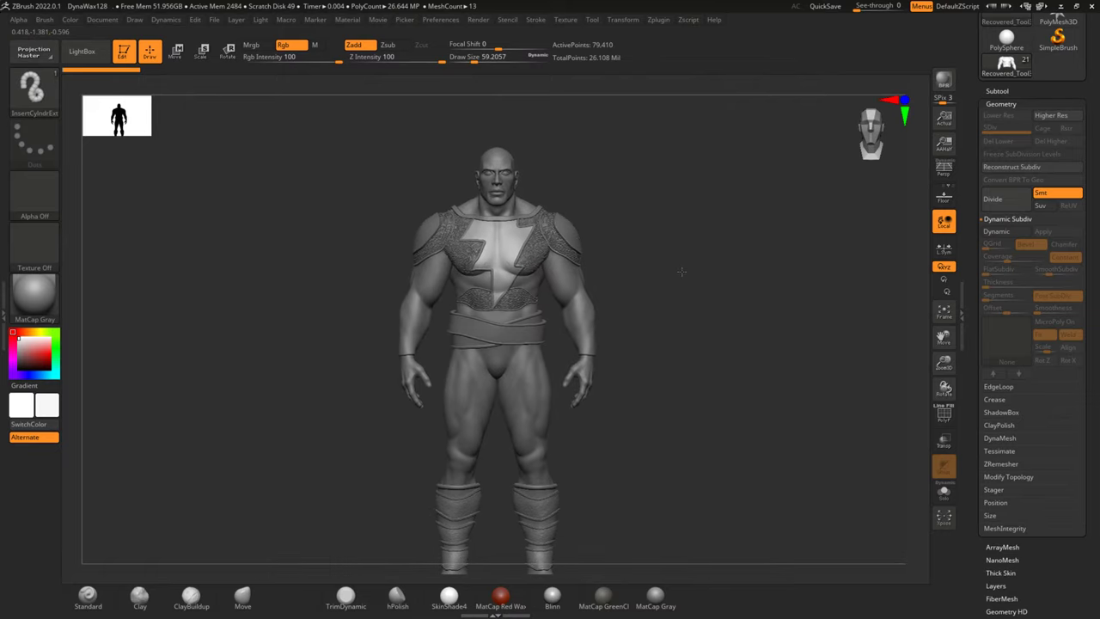
scroll(570, 255, up, 5)
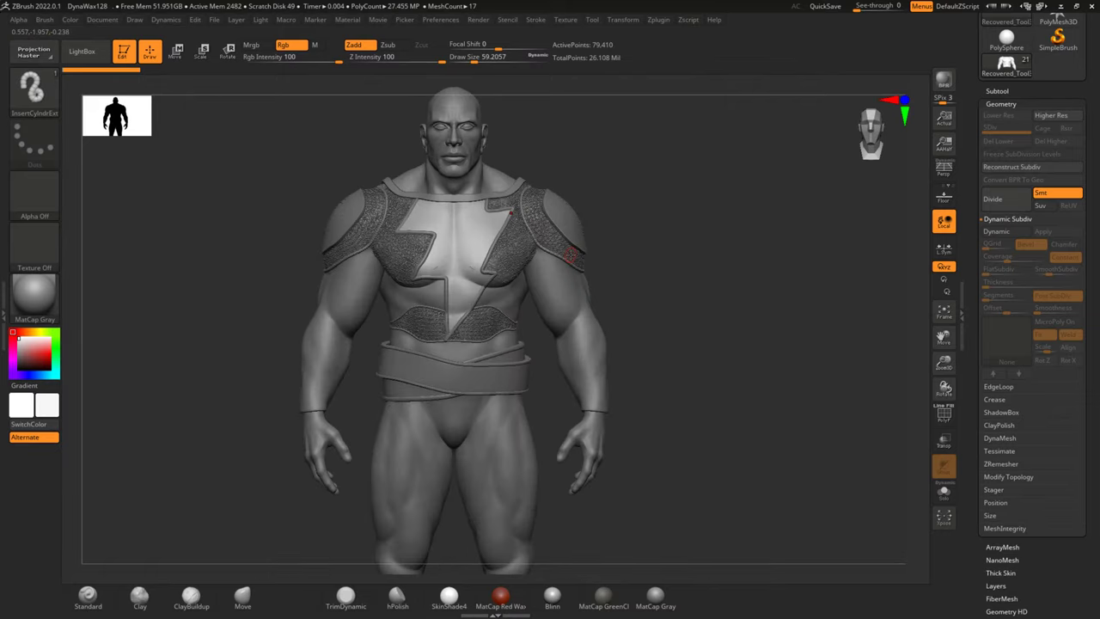
mouse_move(662, 316)
mouse_down()
mouse_move(764, 344)
mouse_move(700, 322)
mouse_move(708, 333)
mouse_move(673, 405)
mouse_up()
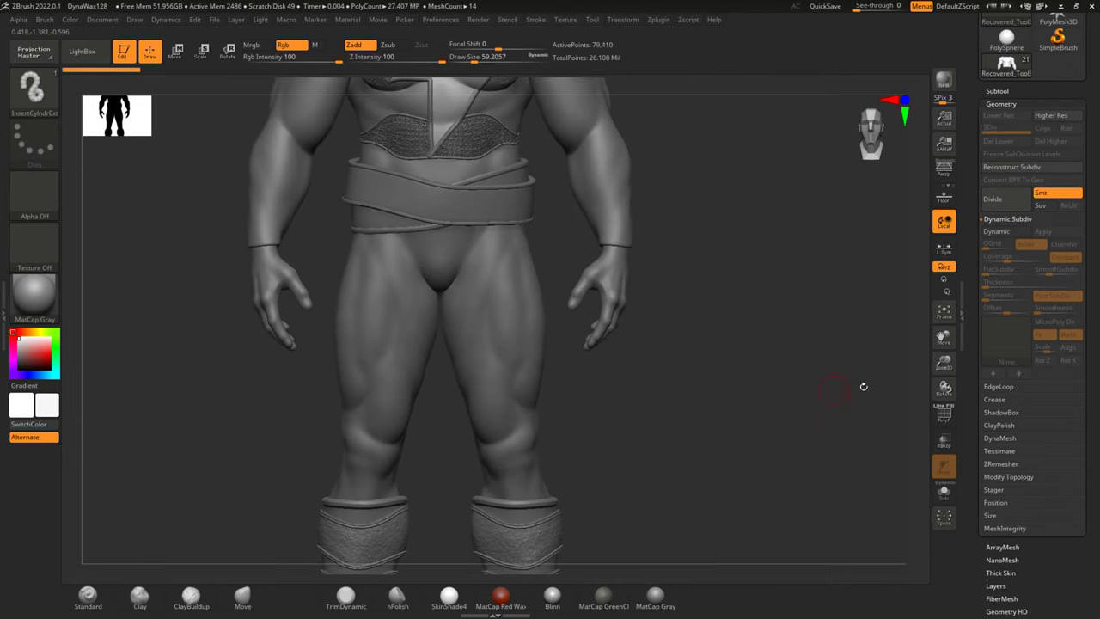
click(999, 90)
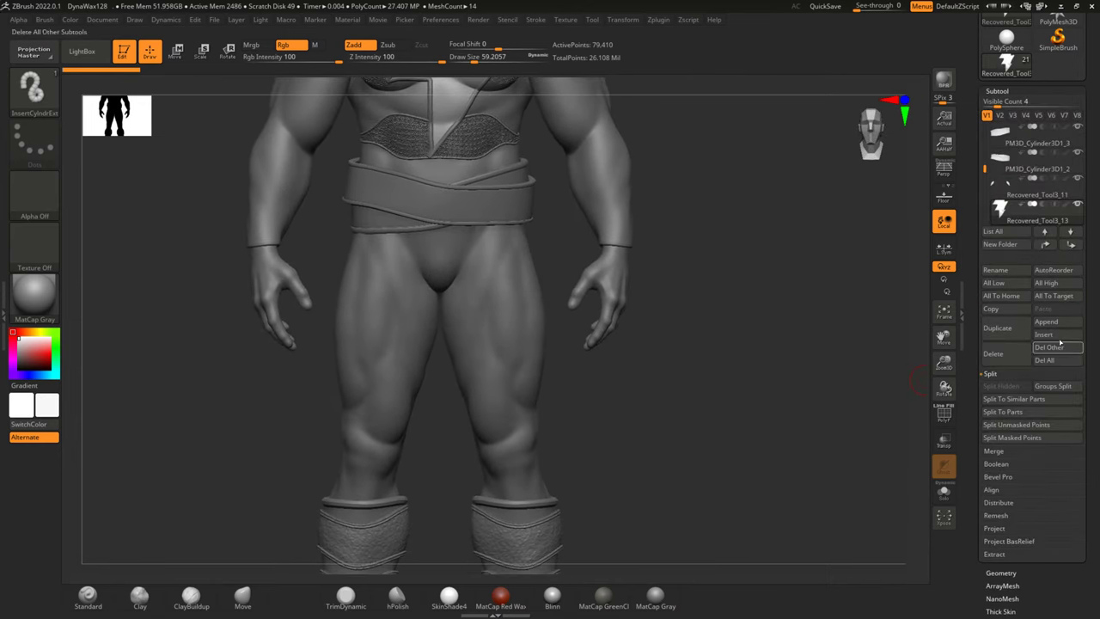
Insert a Sphere3D subtool, then move and shrink it onto one knee.
click(1044, 335)
click(583, 399)
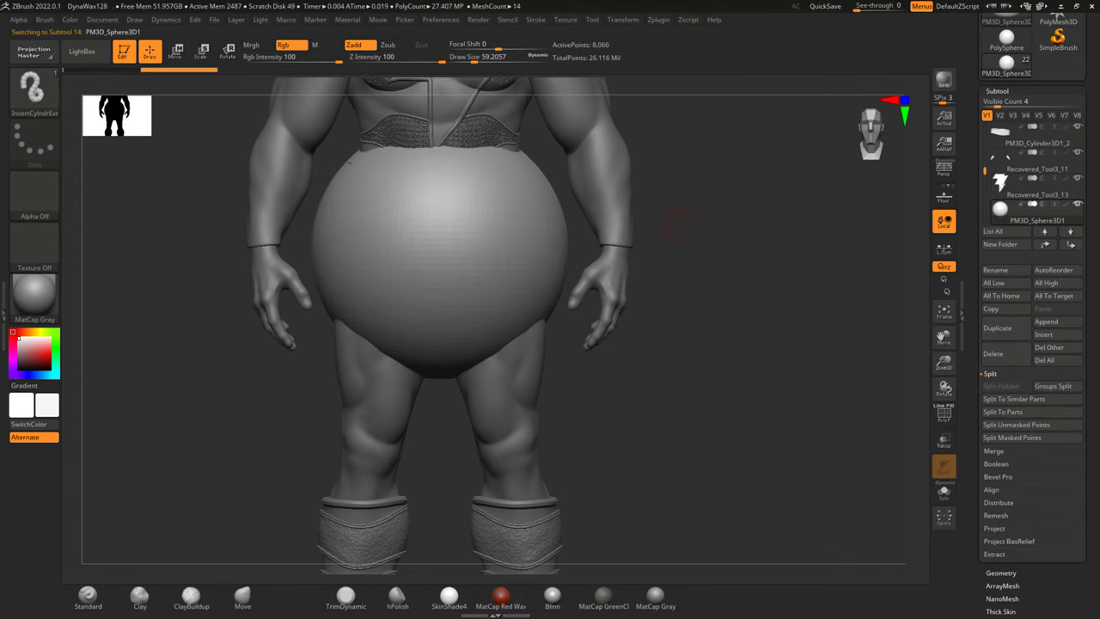
click(176, 51)
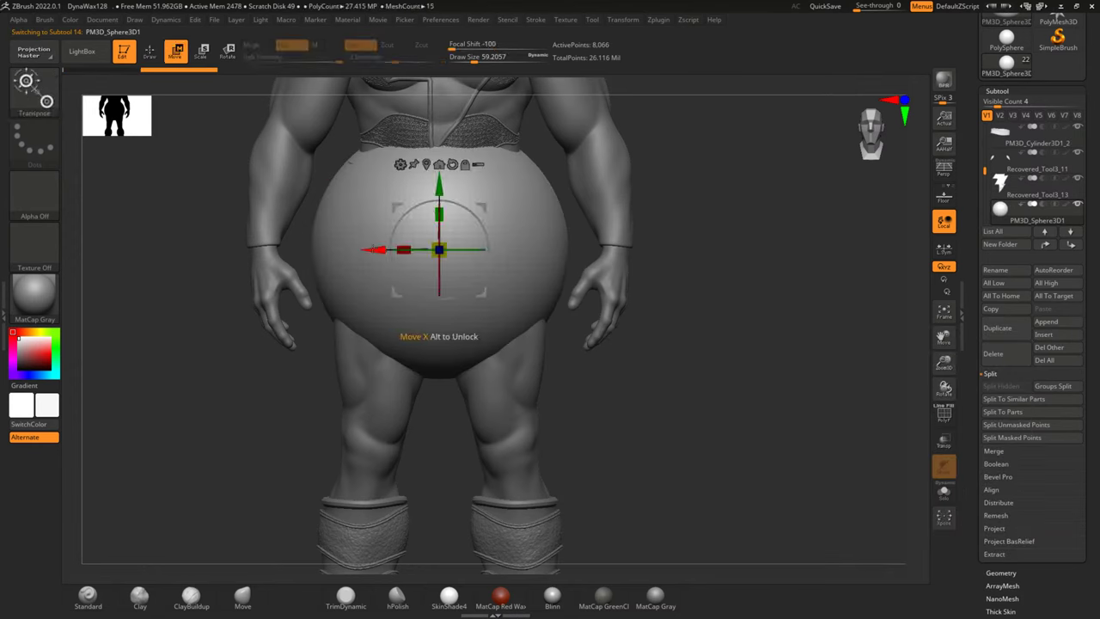
drag(372, 249, 314, 251)
mouse_move(384, 250)
mouse_down()
mouse_move(378, 436)
mouse_move(309, 438)
mouse_up()
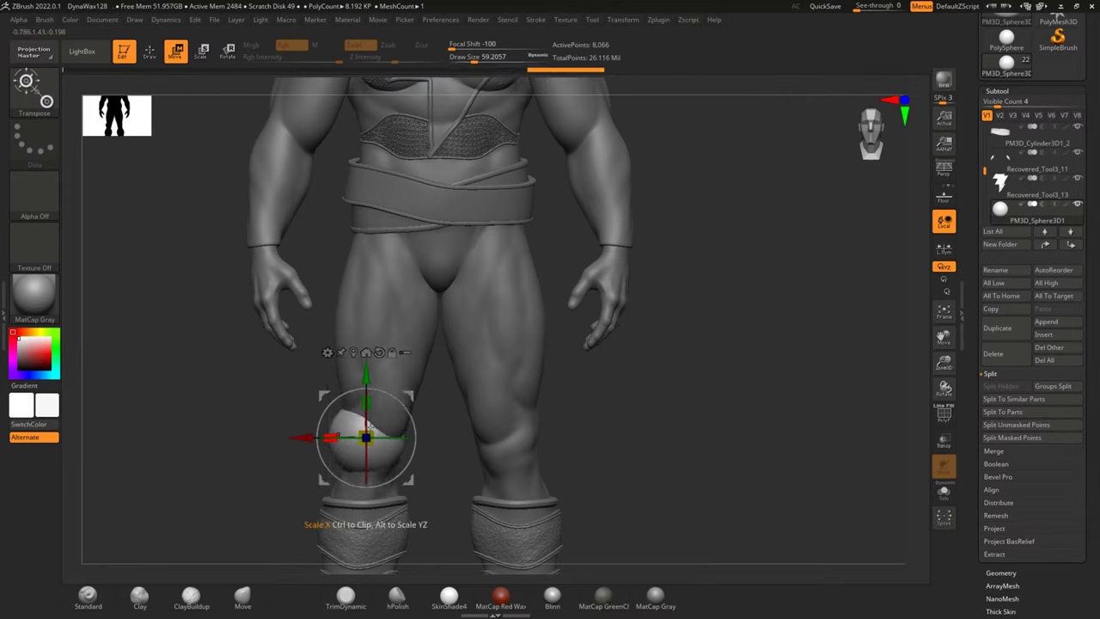
Rotate and tilt the sphere from the side into an egg-shaped kneecap.
drag(366, 406, 366, 439)
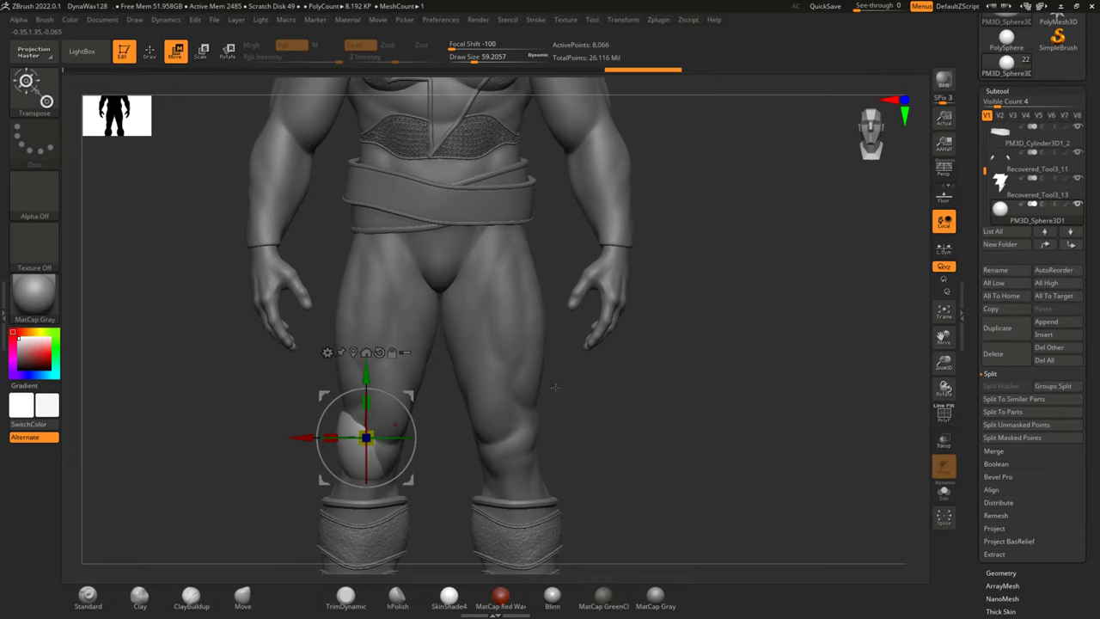
drag(555, 387, 565, 404)
drag(493, 418, 495, 418)
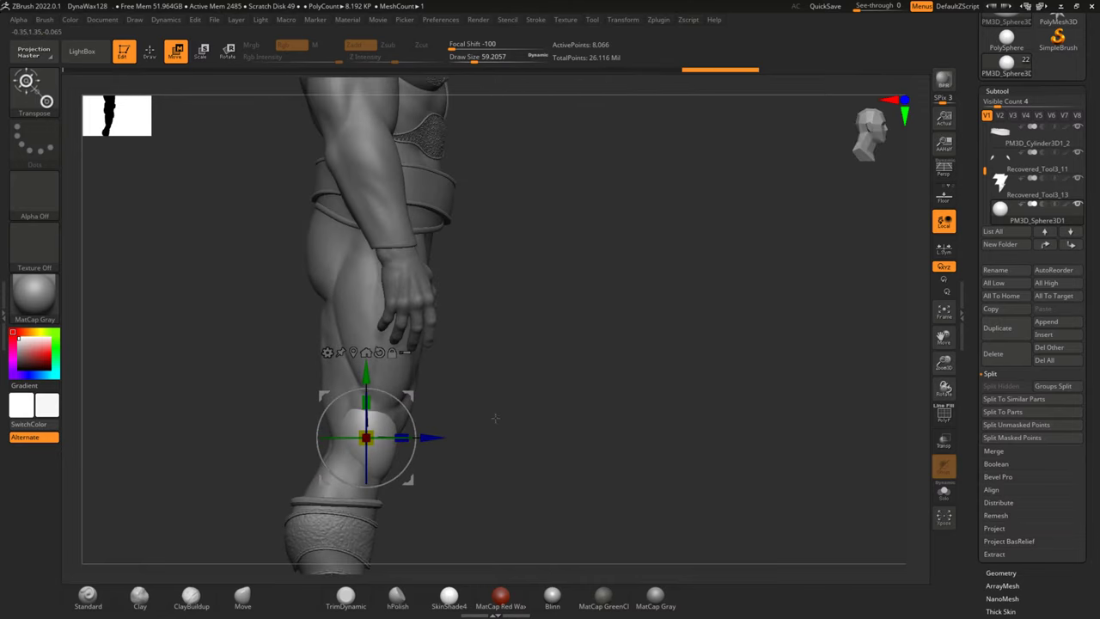
mouse_move(416, 438)
mouse_down()
mouse_move(430, 451)
mouse_move(405, 443)
mouse_up()
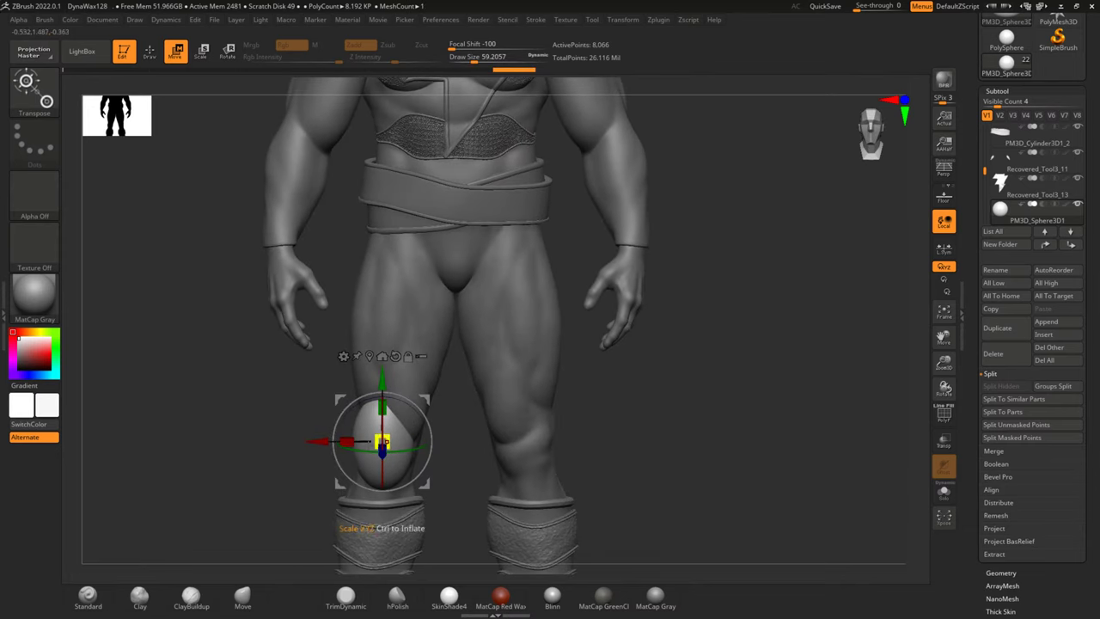
mouse_move(415, 416)
mouse_down()
mouse_move(370, 434)
mouse_move(313, 434)
mouse_up()
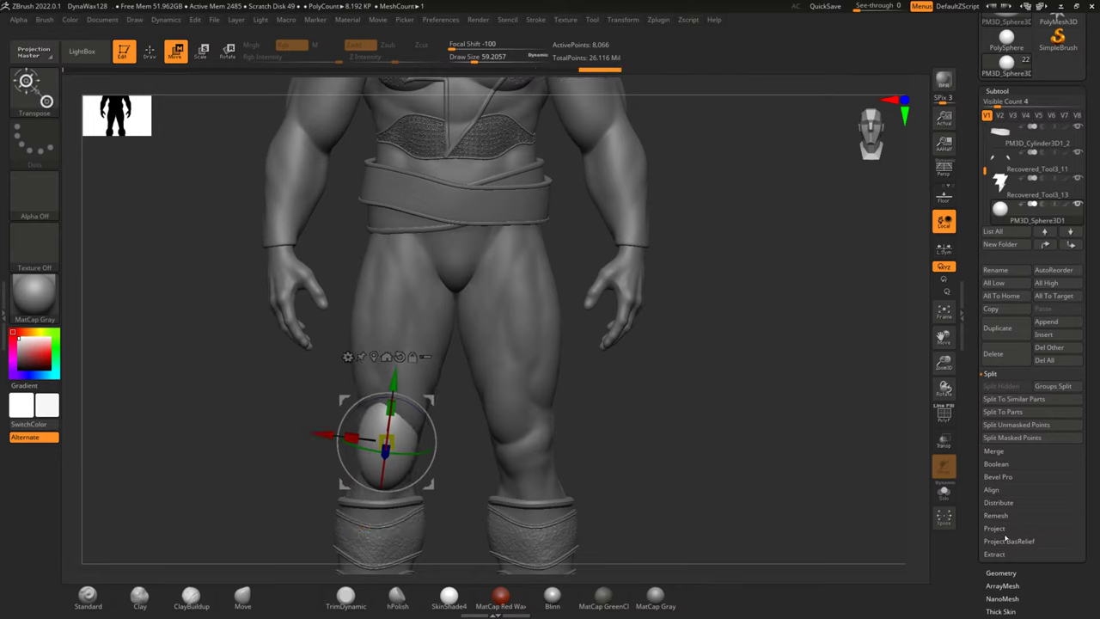
click(999, 571)
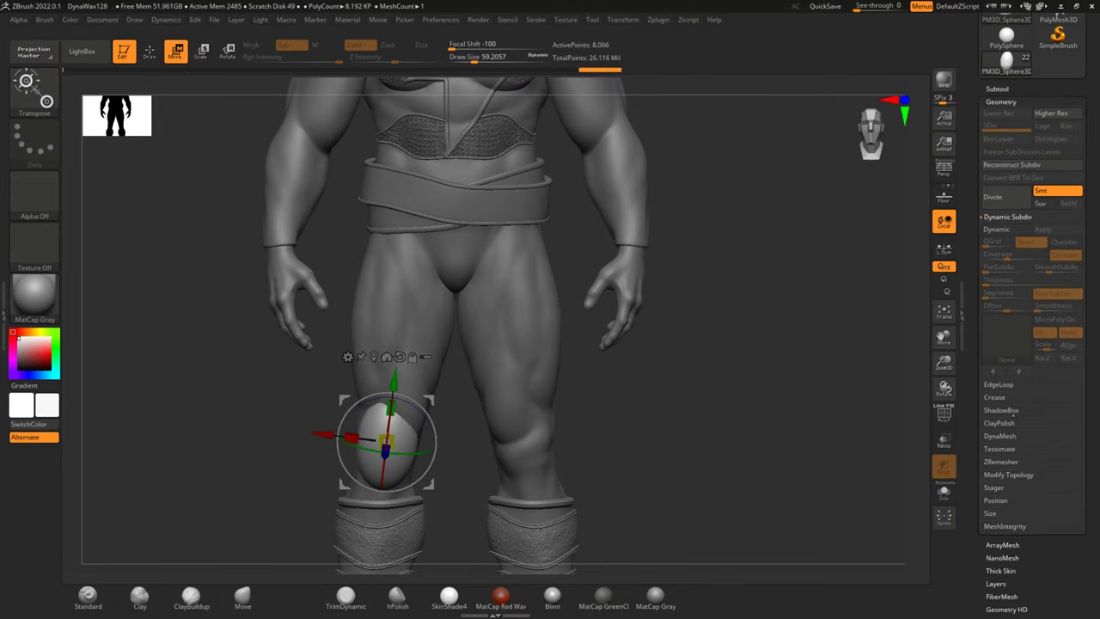
Mirror And Weld the knee pad onto the other knee.
click(1008, 474)
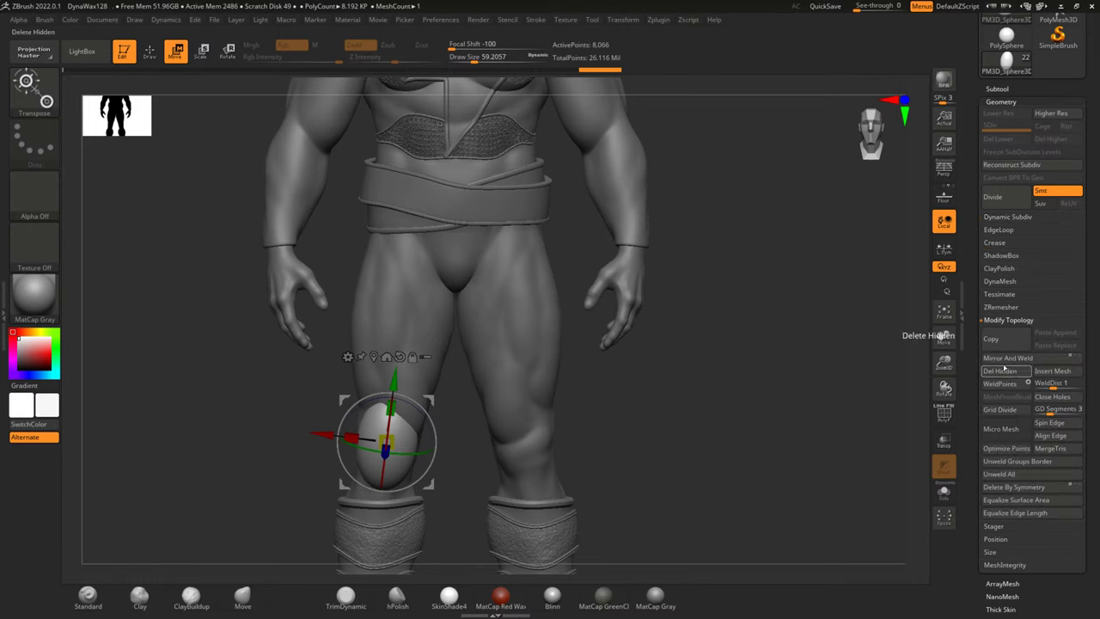
click(1007, 357)
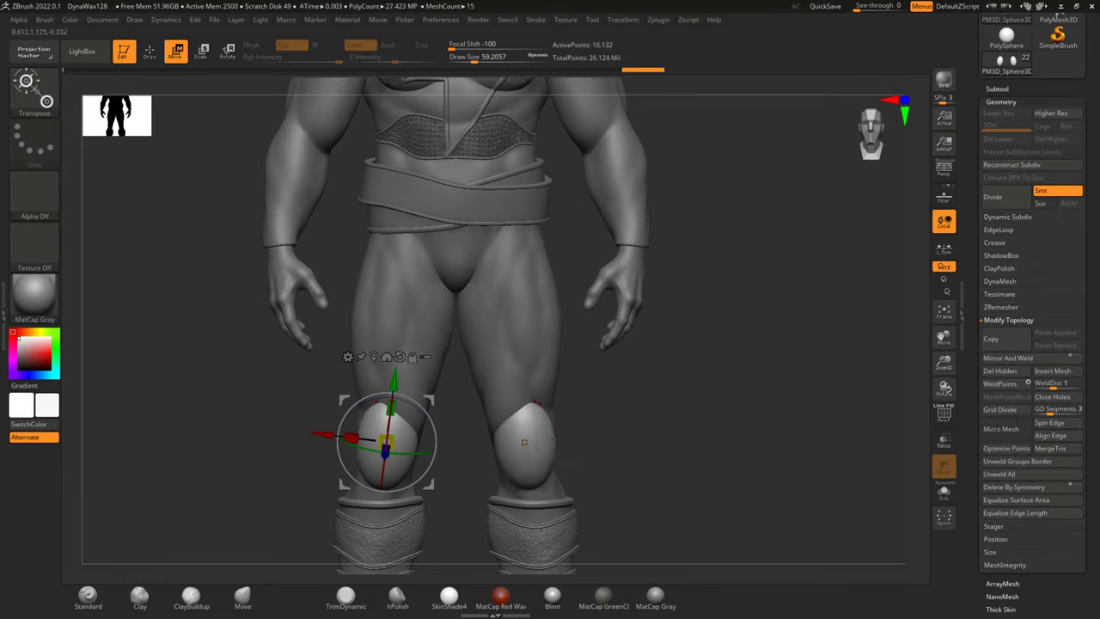
key(q)
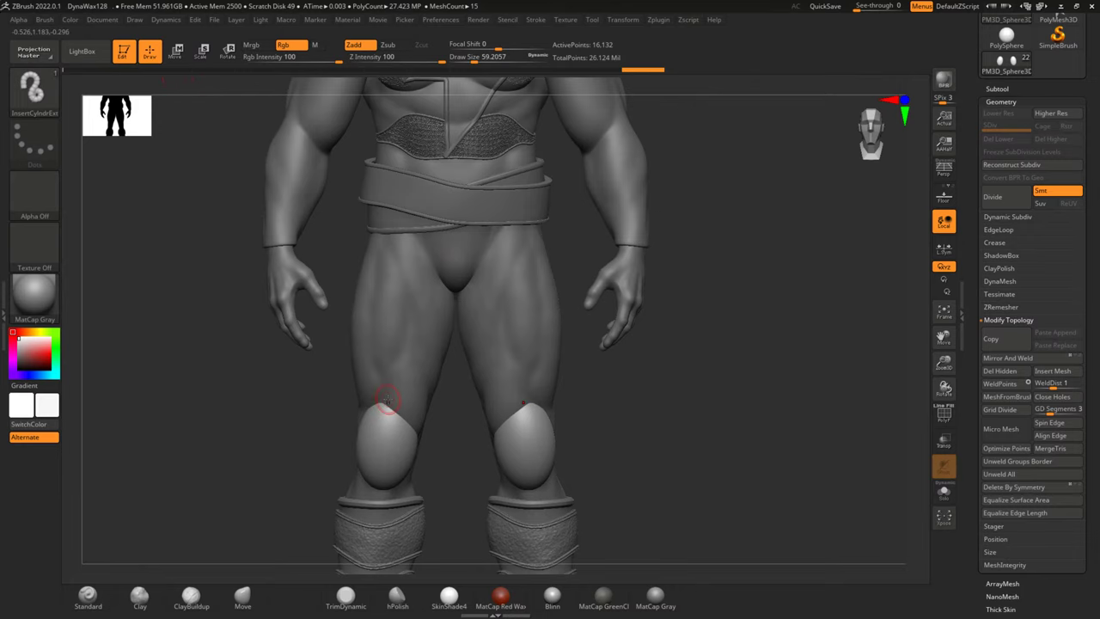
scroll(385, 401, up, 2)
right_drag(596, 293, 723, 303)
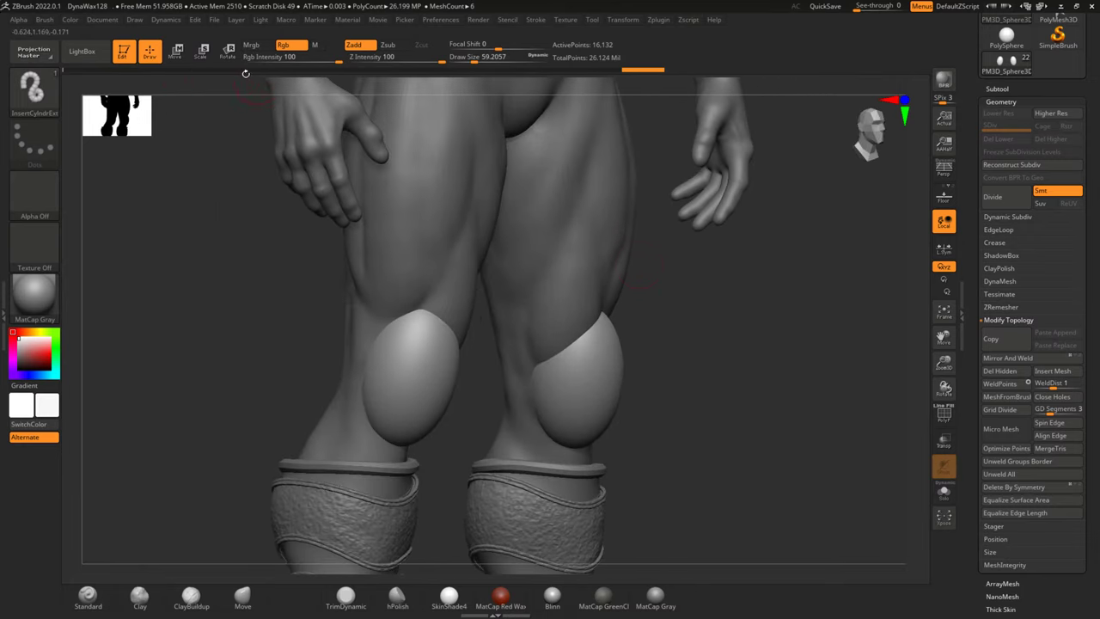
Scale the knee pads' height and depth and rotate them slightly.
click(198, 54)
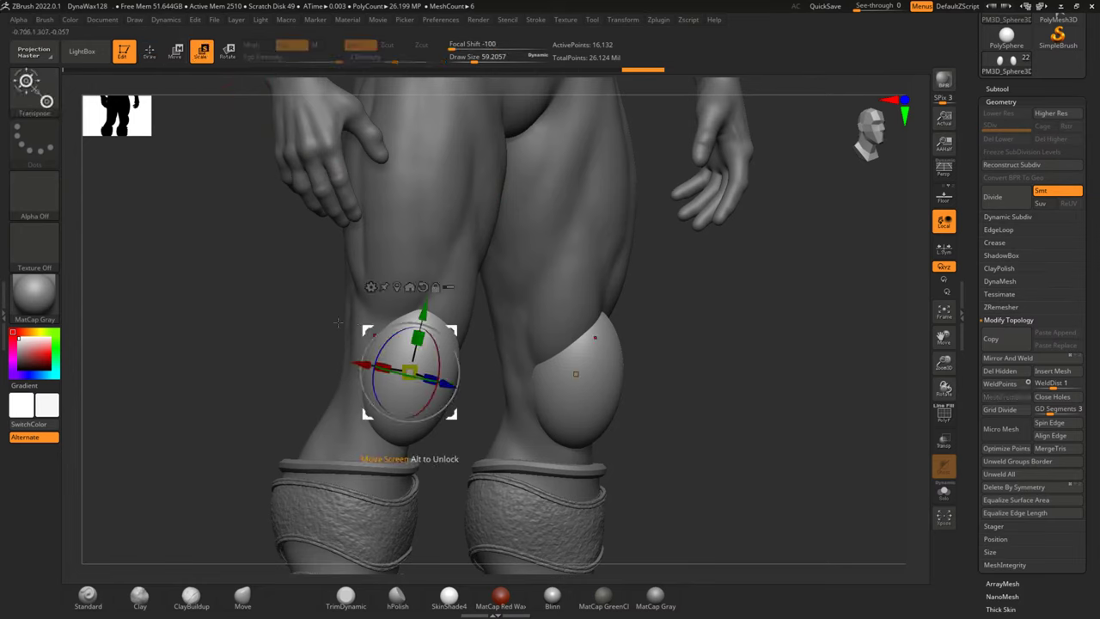
mouse_move(359, 364)
mouse_down()
mouse_move(351, 362)
mouse_move(383, 339)
mouse_up()
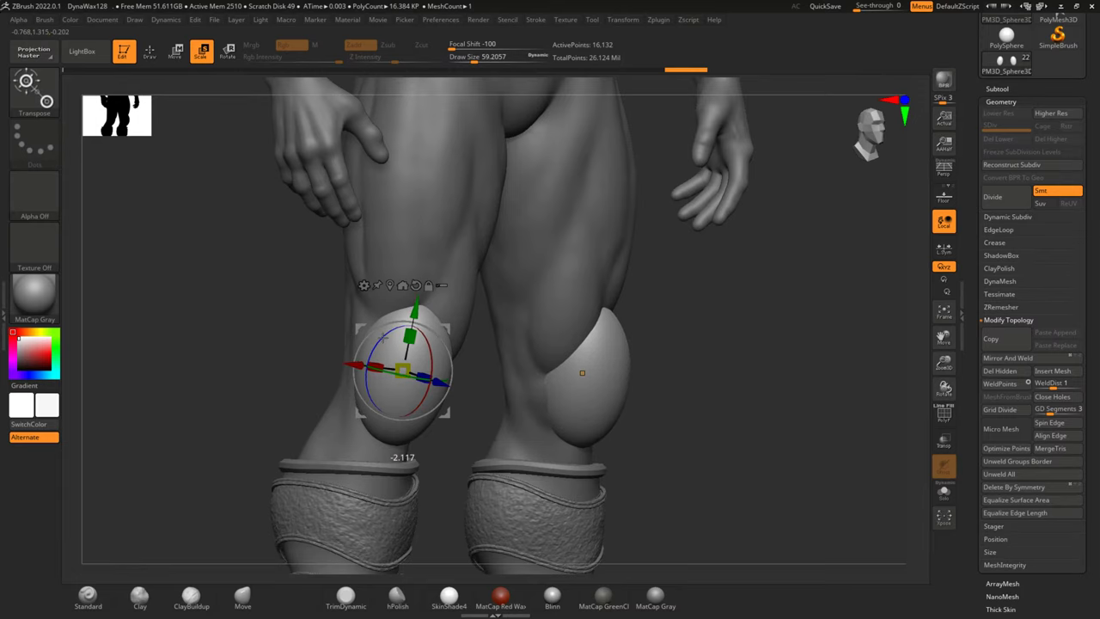
drag(441, 384, 436, 382)
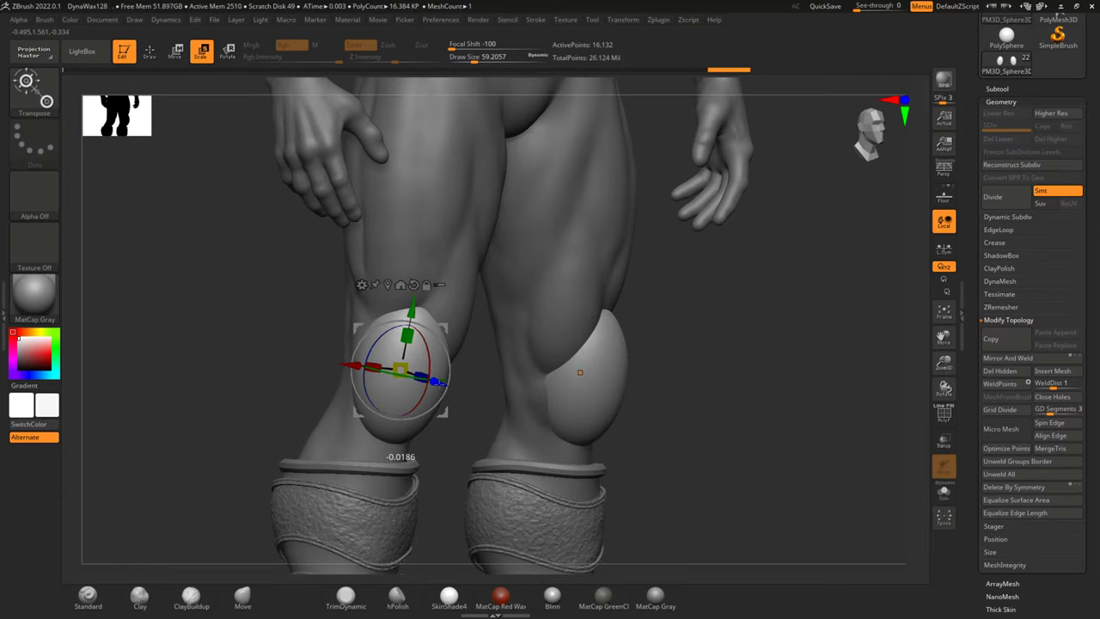
drag(679, 344, 743, 335)
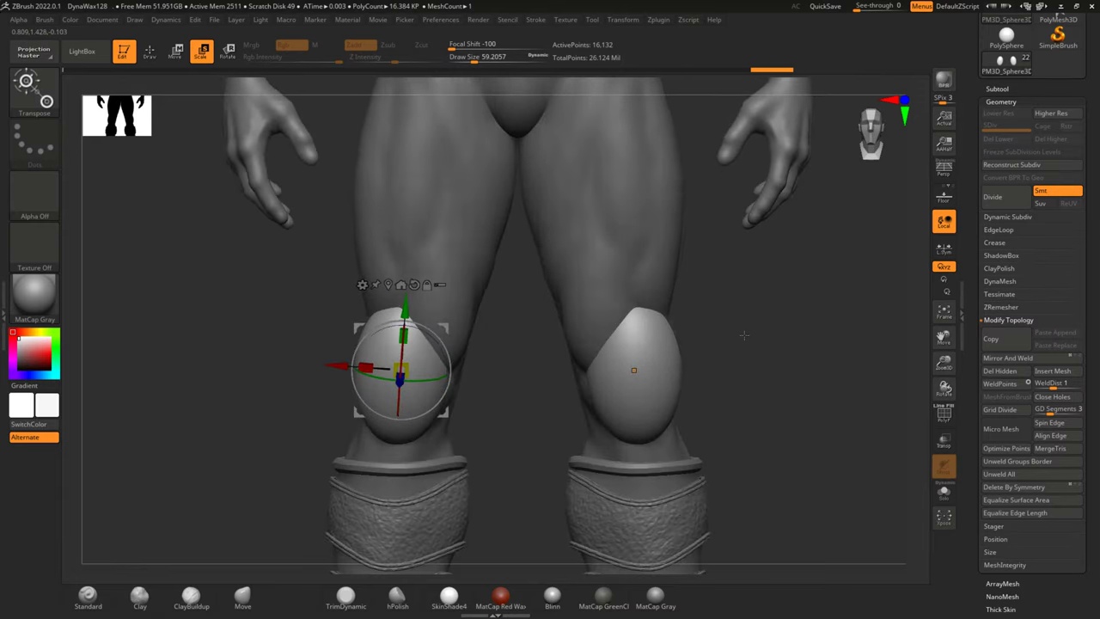
drag(444, 373, 443, 383)
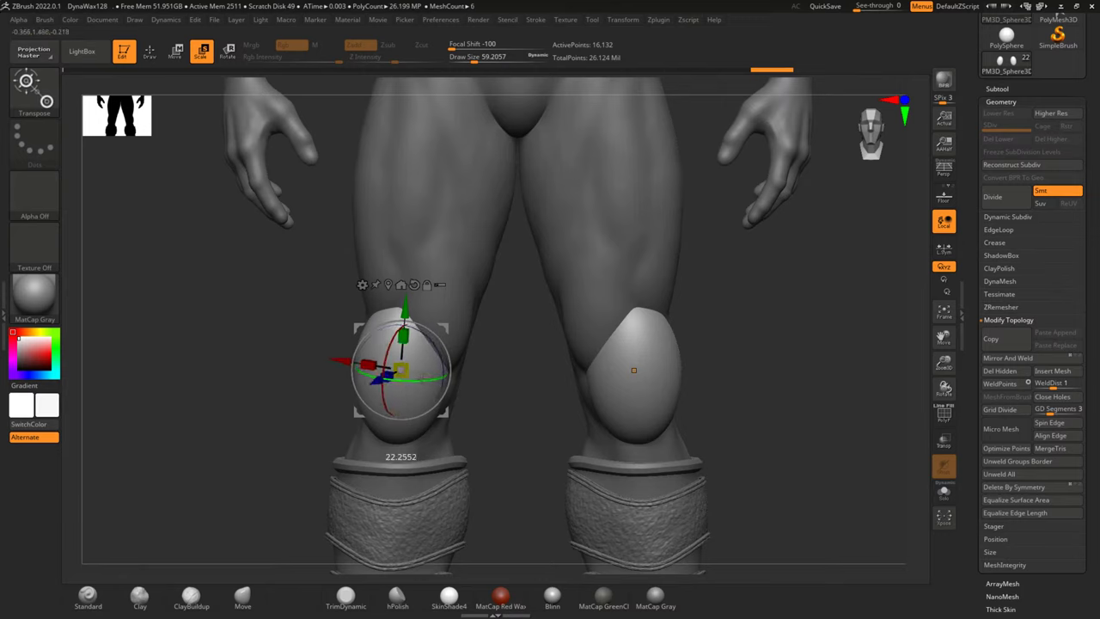
drag(427, 377, 425, 385)
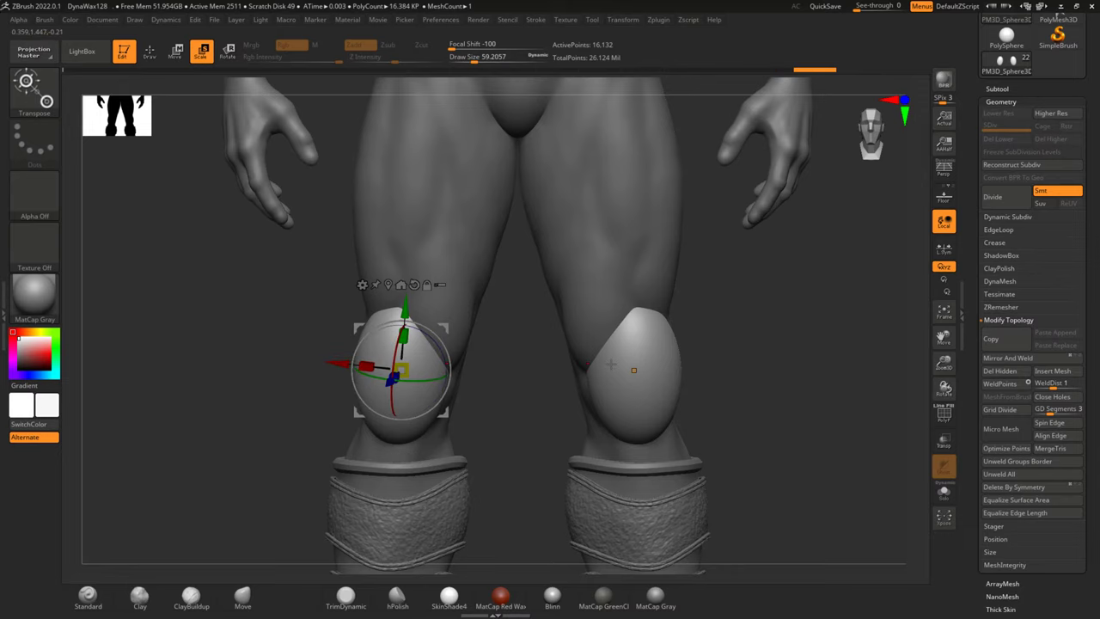
Shift both knee pads sideways and scale them down slightly.
click(634, 369)
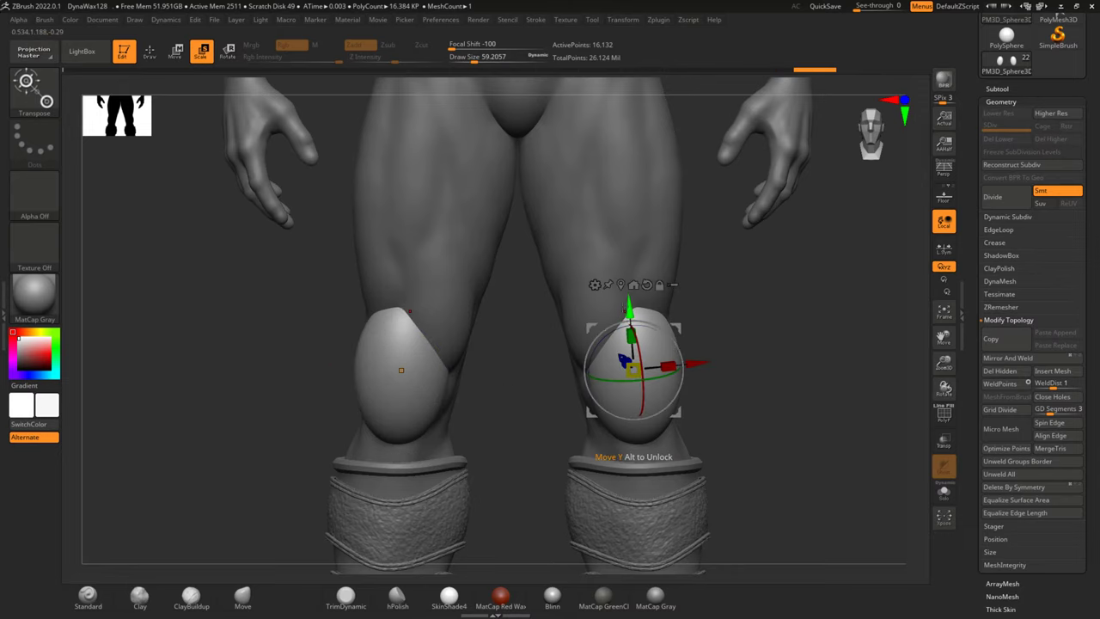
drag(642, 391, 645, 408)
drag(796, 327, 774, 331)
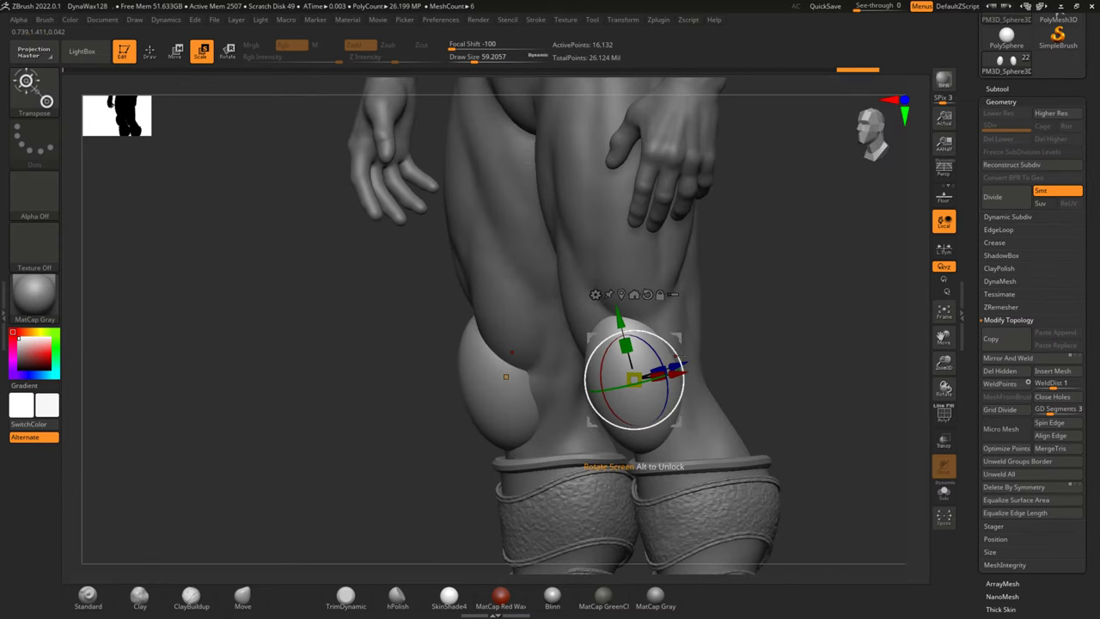
drag(636, 378, 626, 378)
drag(770, 350, 739, 352)
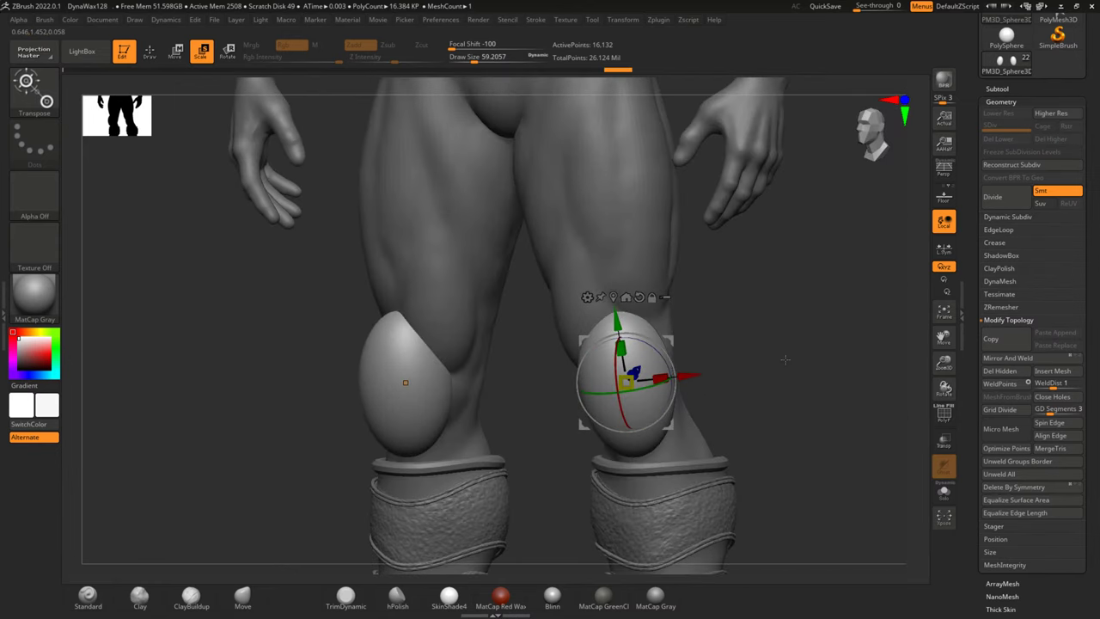
drag(625, 380, 653, 372)
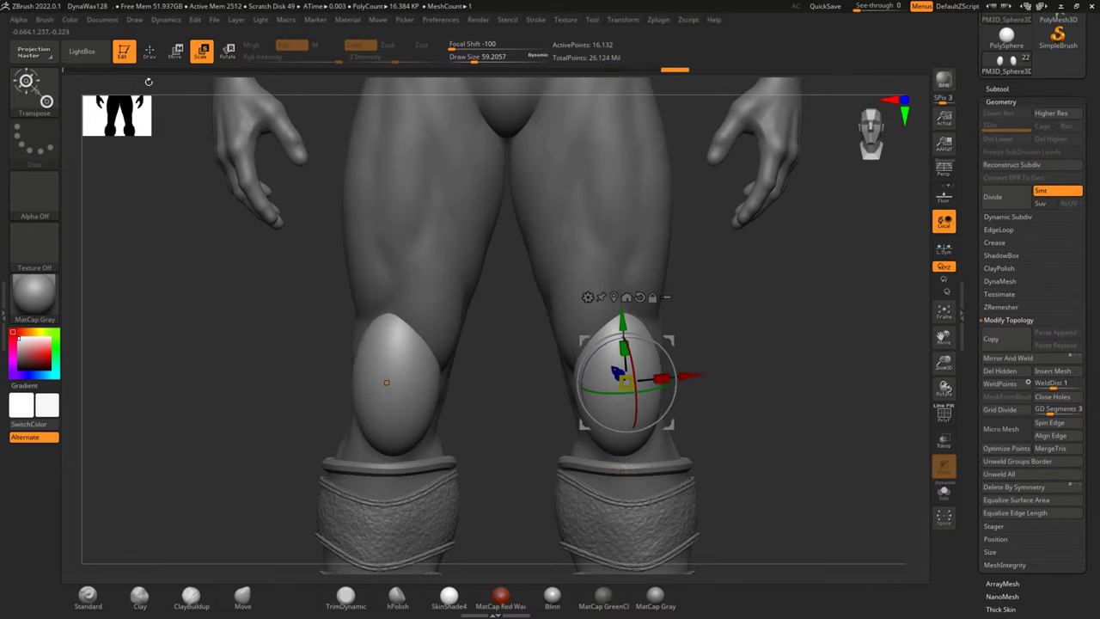
Return to drawing mode and set the brush size to about 177.
key(q)
key(space)
drag(533, 311, 552, 312)
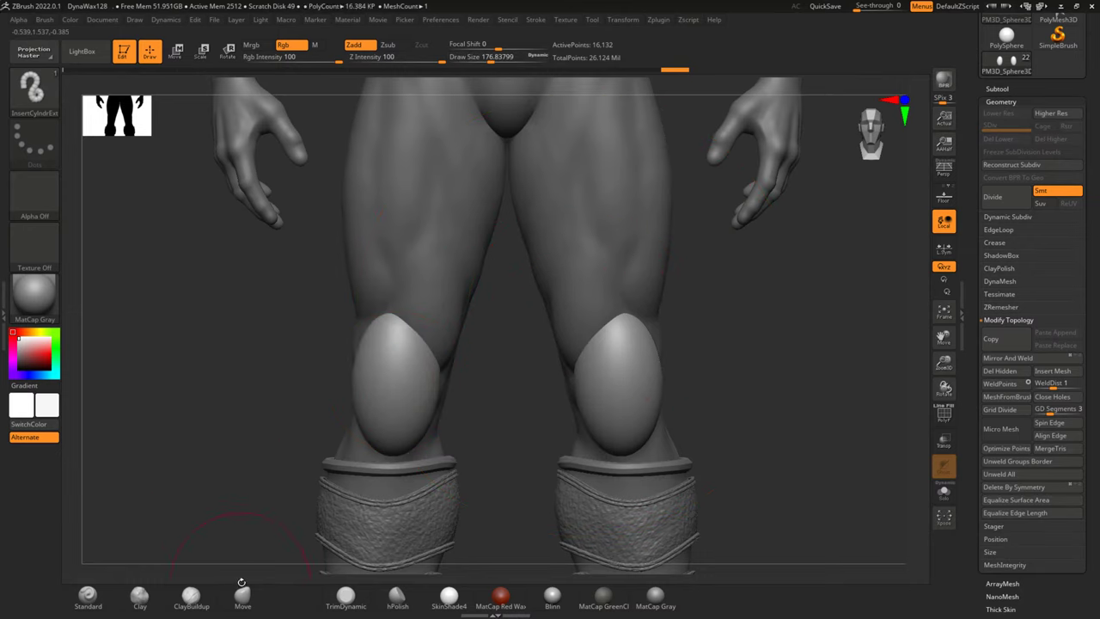
With the Move brush at size 245, push the knee pads' lower bulges into shape.
click(243, 593)
drag(415, 438, 403, 392)
drag(483, 398, 412, 387)
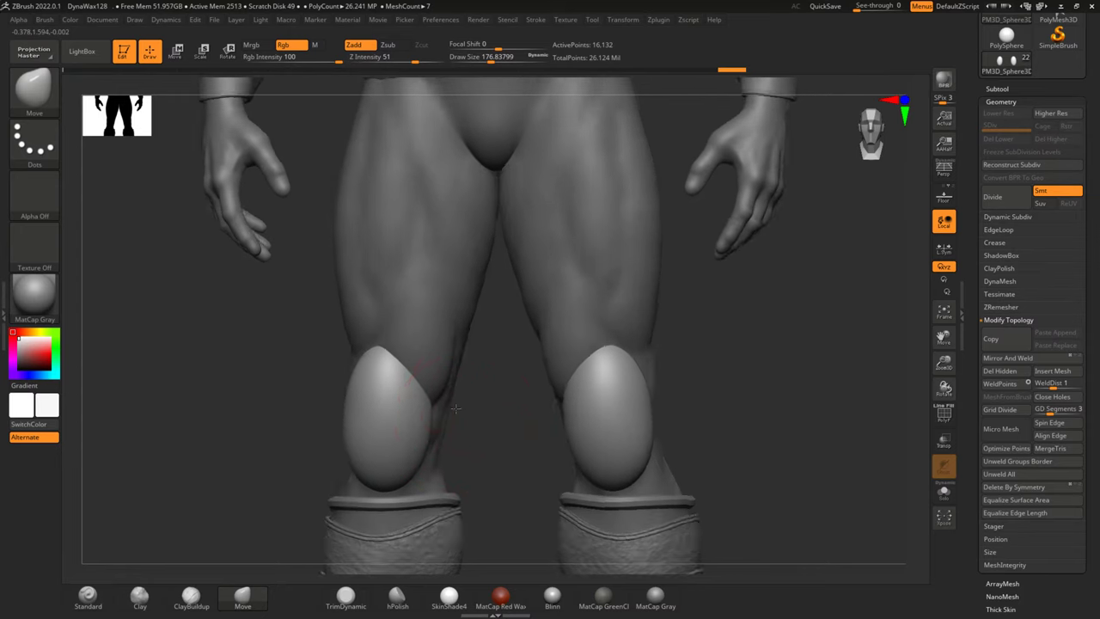
drag(355, 450, 322, 452)
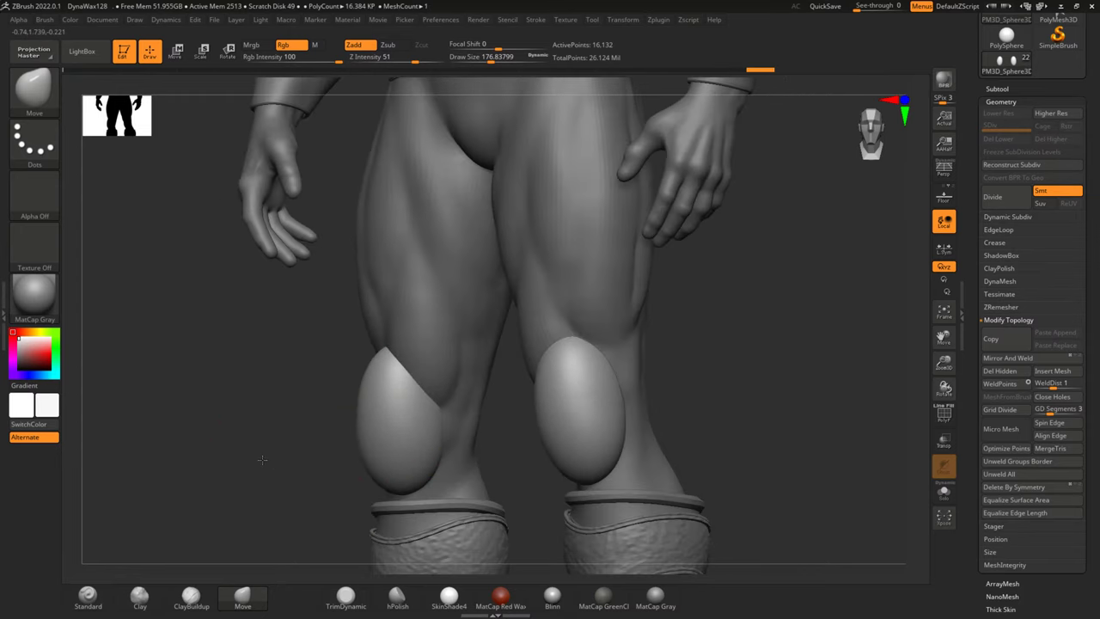
mouse_move(218, 441)
mouse_down()
mouse_move(440, 434)
mouse_move(497, 419)
mouse_up()
right_click(498, 417)
drag(421, 378, 428, 447)
drag(550, 447, 391, 446)
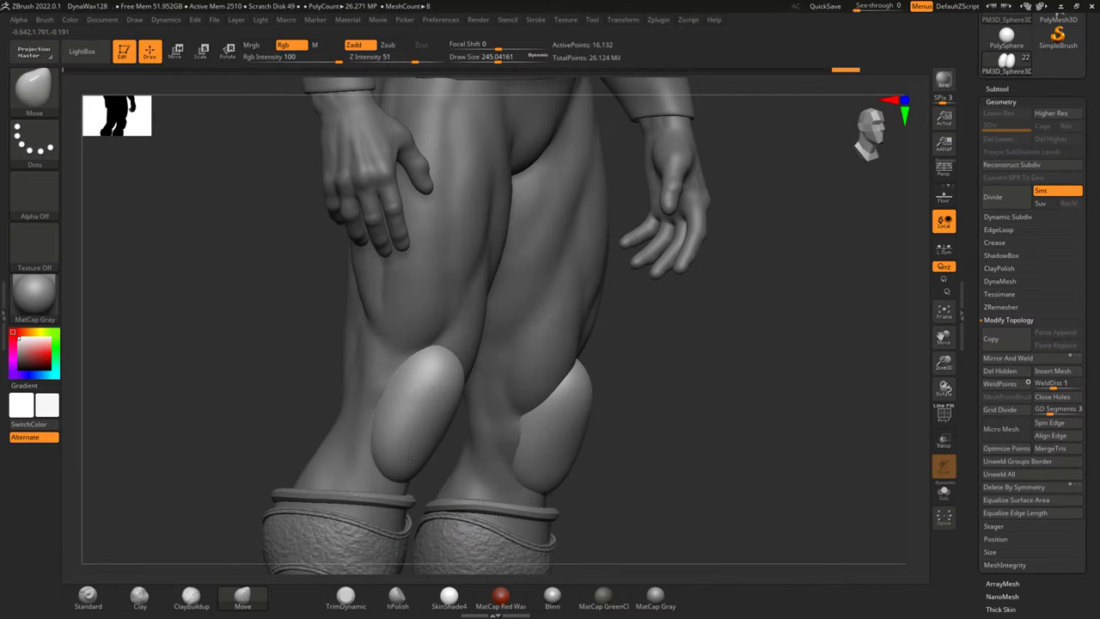
drag(602, 404, 616, 407)
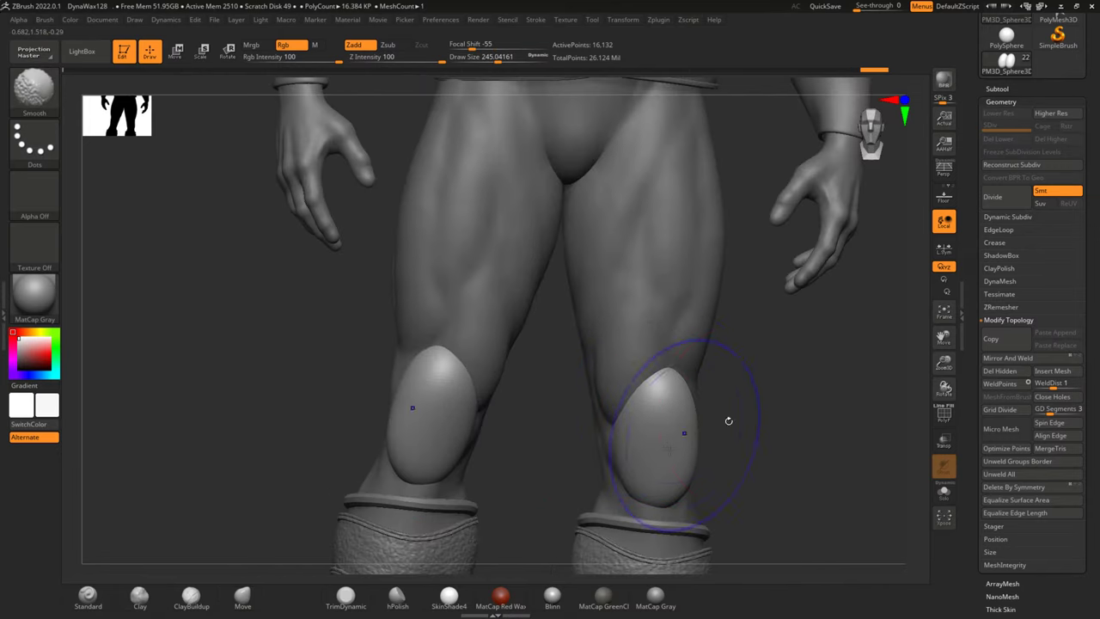
At brush size 140, reshape the right knee pad and pull both inner edges outward.
mouse_move(727, 420)
mouse_down()
mouse_move(659, 440)
mouse_move(650, 369)
mouse_up()
mouse_move(516, 412)
shift+mouse_down()
mouse_move(444, 407)
mouse_move(776, 358)
mouse_move(750, 389)
shift+mouse_up()
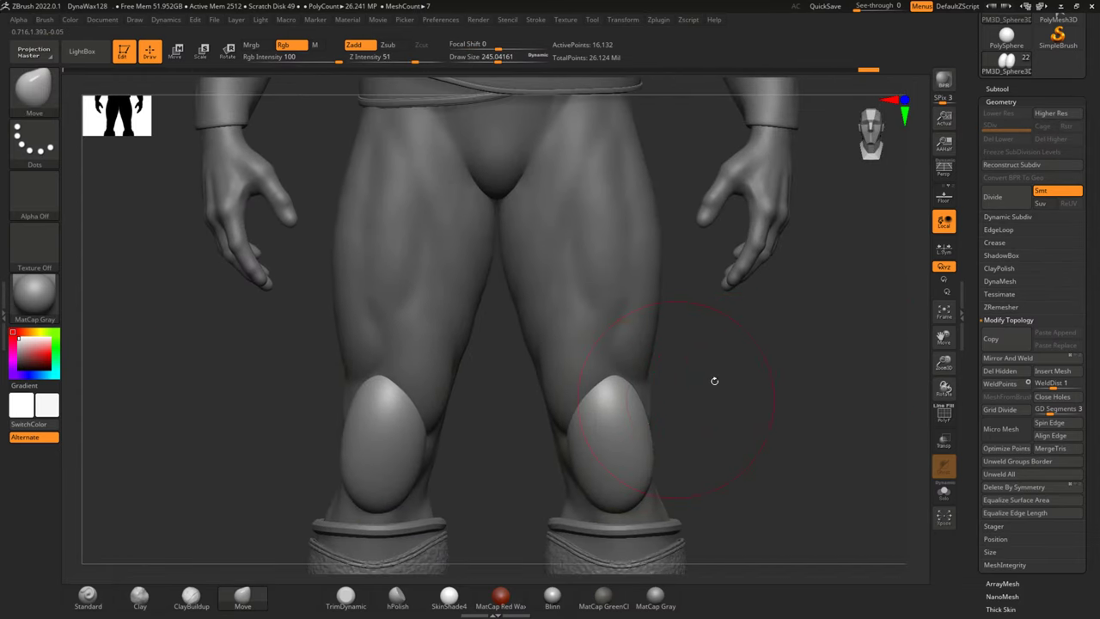
key(space)
drag(719, 376, 728, 376)
drag(515, 465, 549, 454)
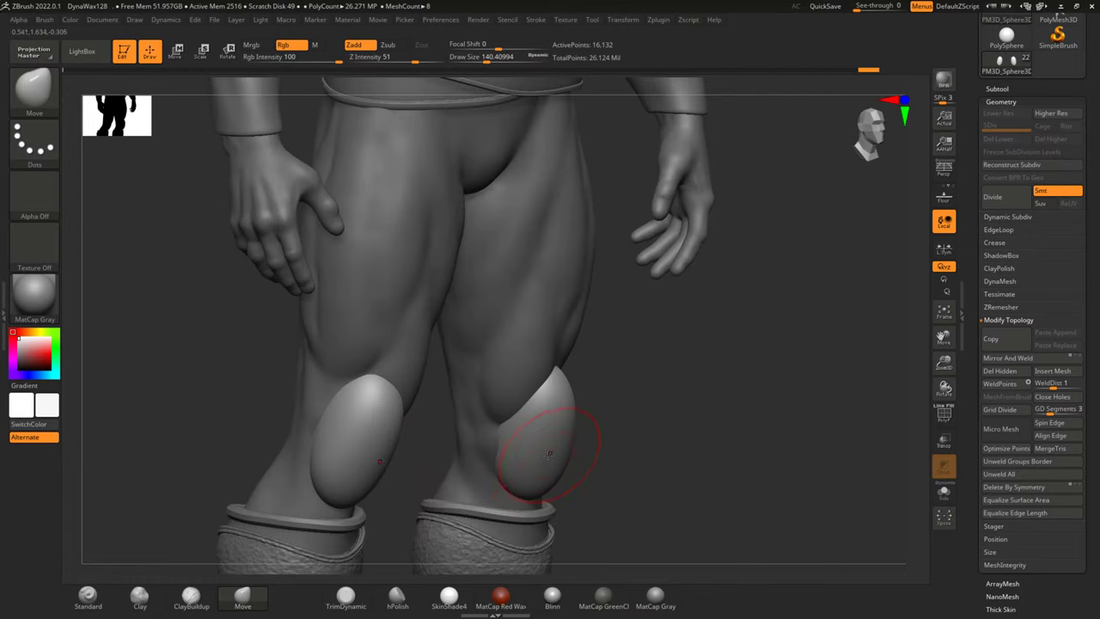
key(ctrl+z)
drag(508, 440, 638, 422)
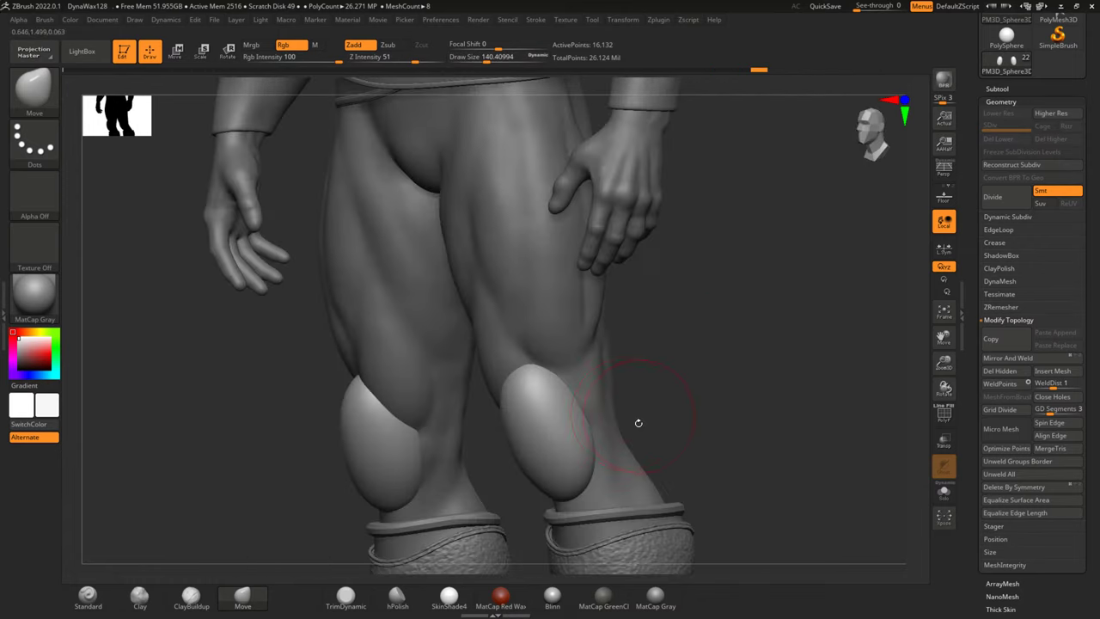
mouse_move(560, 418)
mouse_down()
mouse_move(535, 404)
mouse_move(582, 430)
mouse_move(644, 405)
mouse_up()
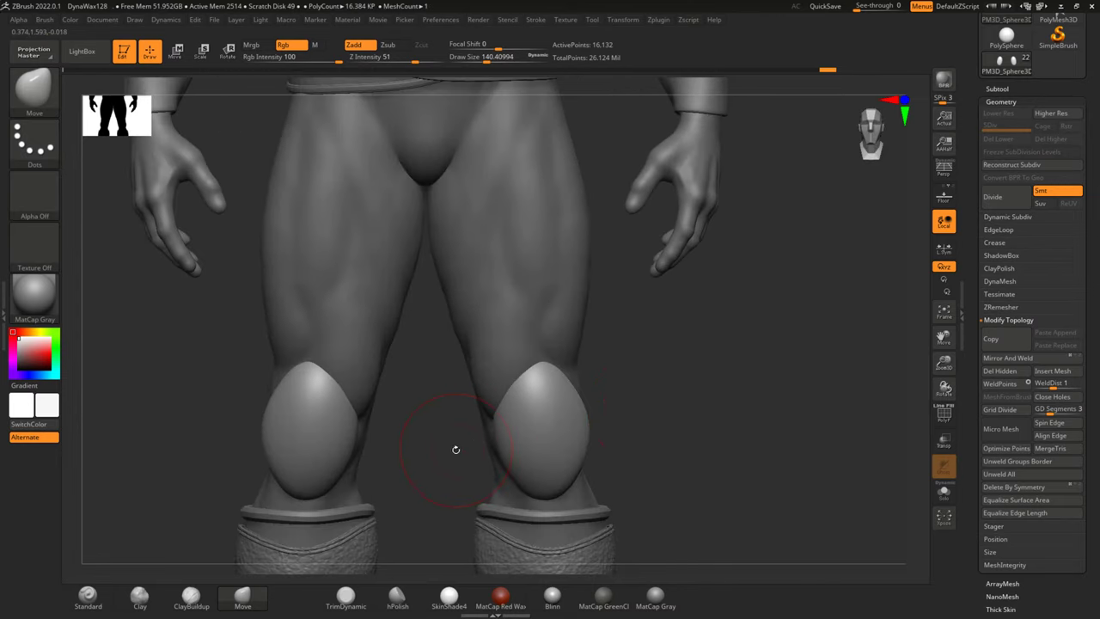
mouse_move(505, 423)
mouse_down()
mouse_move(492, 441)
mouse_move(516, 397)
mouse_up()
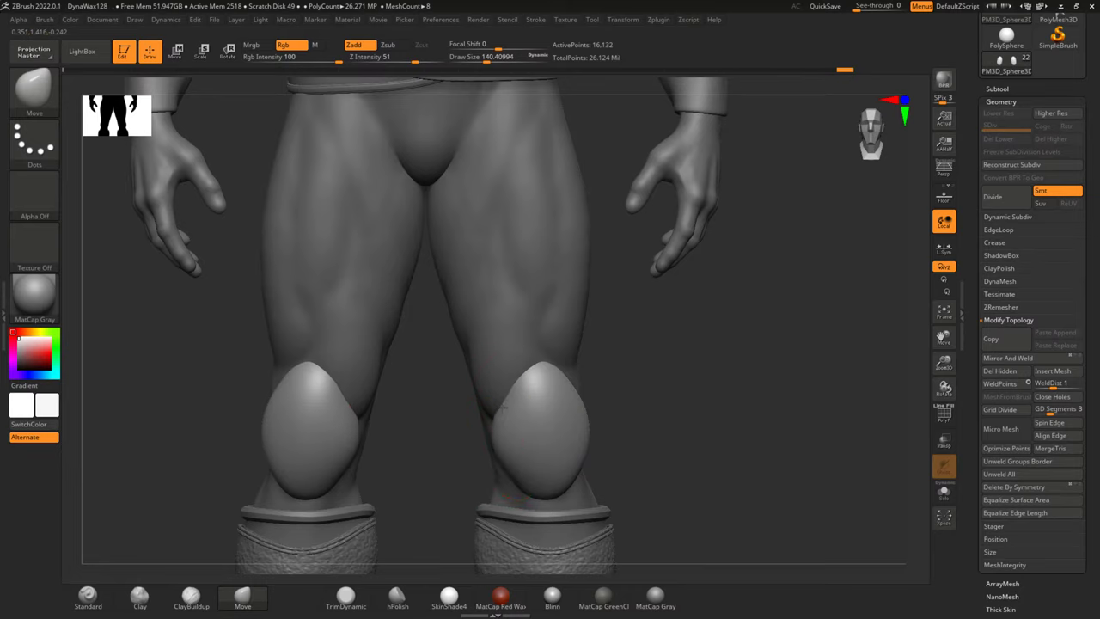
Smooth the right knee pad and spin the model to inspect both pads.
drag(629, 376, 535, 368)
mouse_move(683, 372)
shift+mouse_down()
mouse_move(528, 381)
mouse_move(540, 427)
shift+mouse_up()
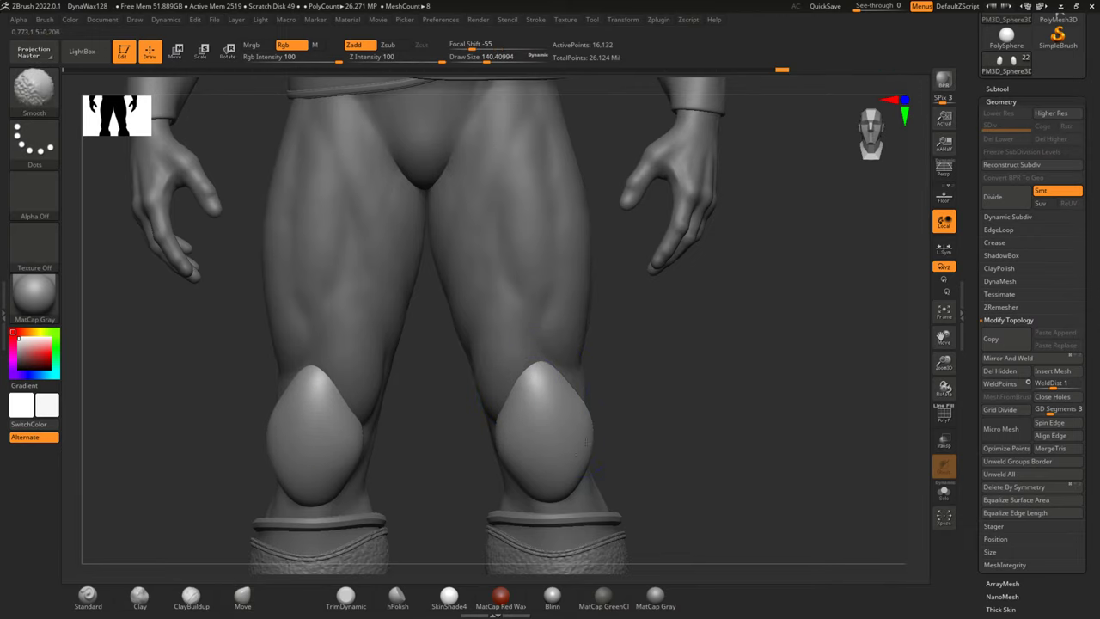
mouse_move(693, 422)
mouse_down()
mouse_move(703, 393)
mouse_move(692, 447)
mouse_up()
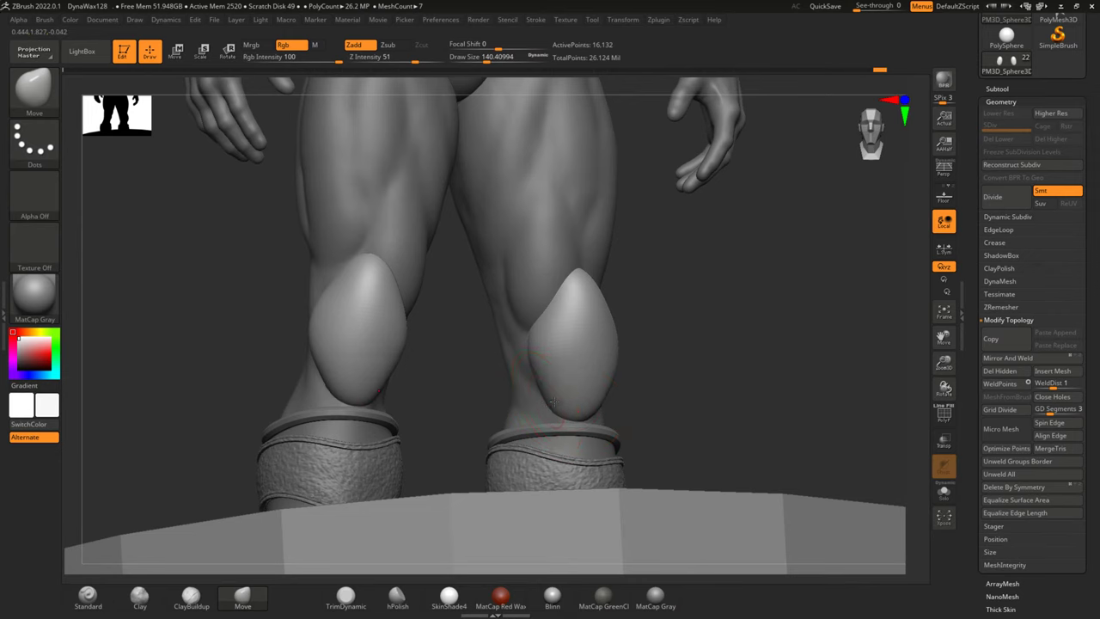
right_drag(584, 404, 599, 400)
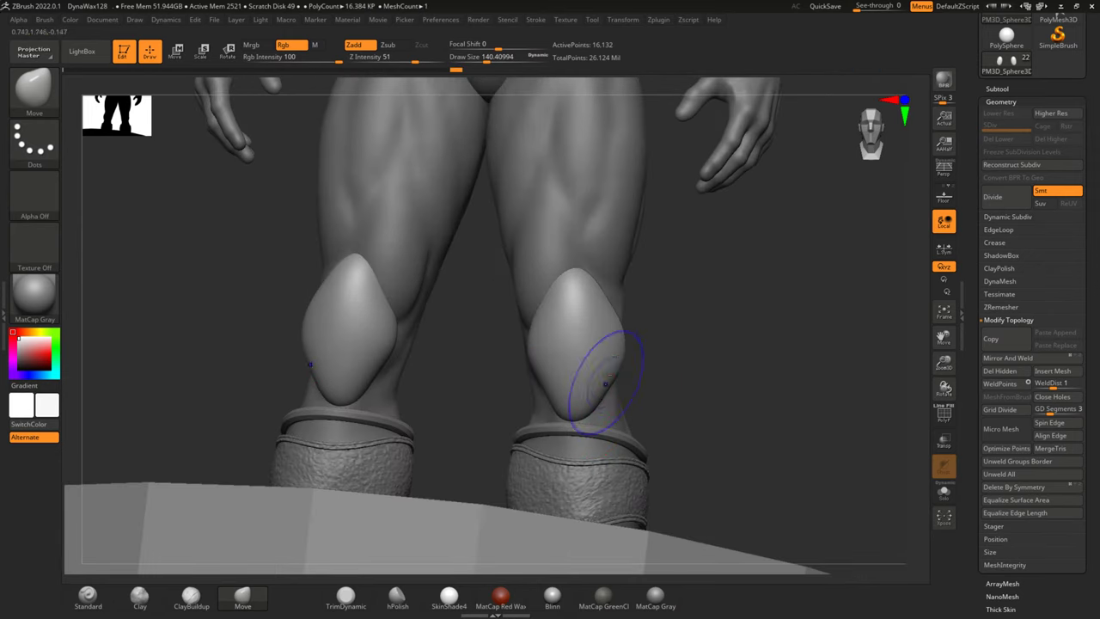
key(shift)
mouse_move(739, 366)
mouse_down()
mouse_move(725, 344)
mouse_move(732, 418)
mouse_move(739, 401)
mouse_move(886, 353)
mouse_up()
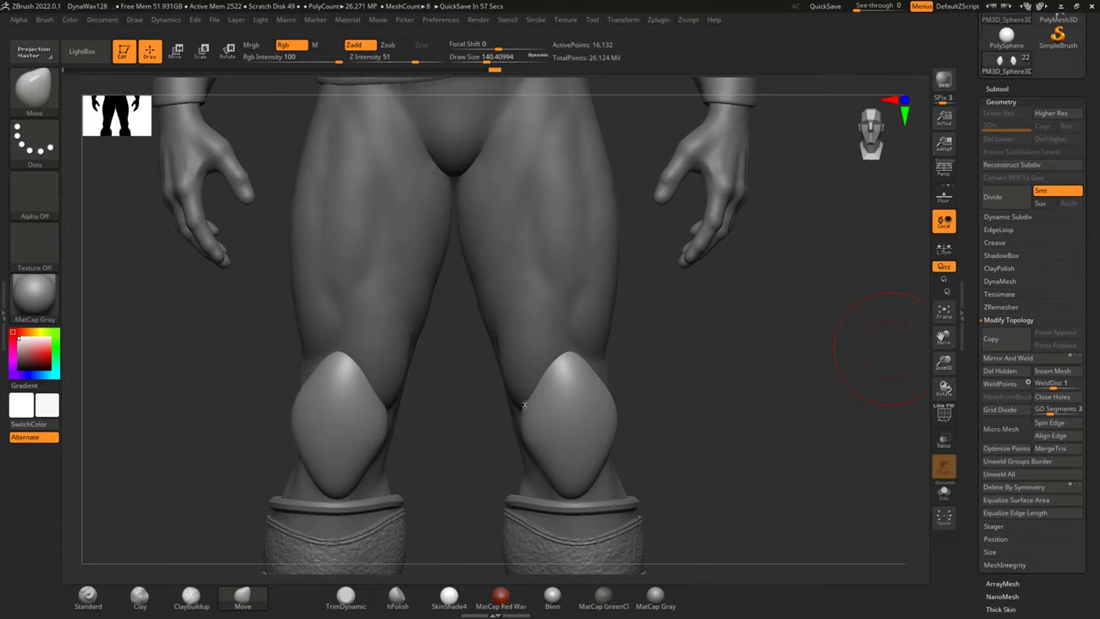
mouse_move(768, 307)
alt+mouse_down()
mouse_move(799, 445)
mouse_move(788, 324)
mouse_move(739, 456)
mouse_move(788, 388)
mouse_move(788, 319)
alt+mouse_up()
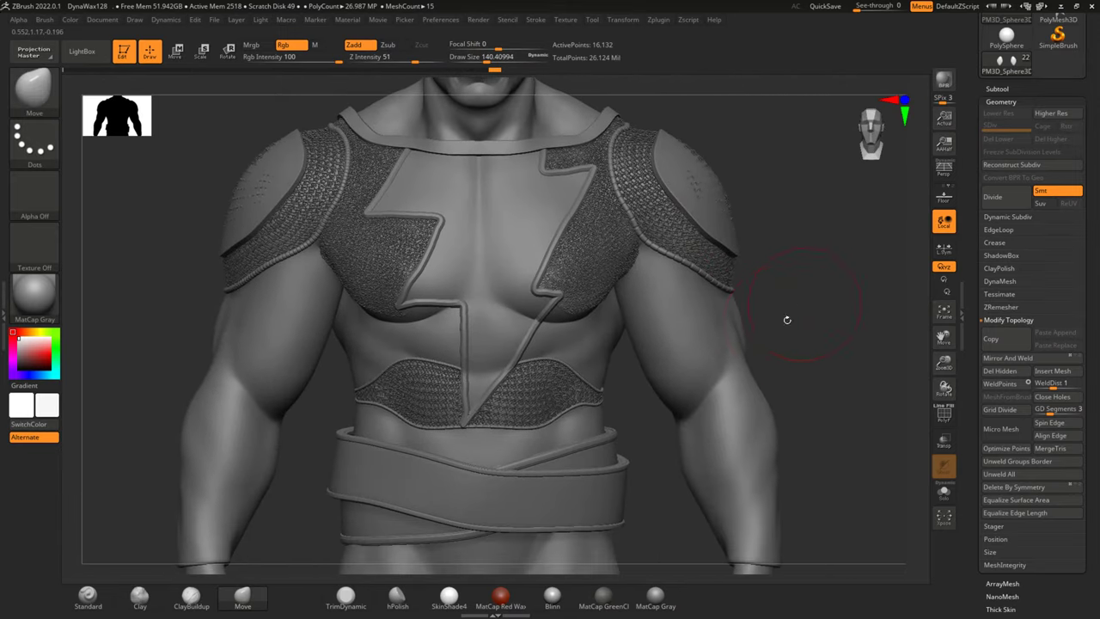
Zoom out to review the figure, then close in on the knees and boots.
scroll(703, 335, down, 3)
scroll(704, 335, down, 2)
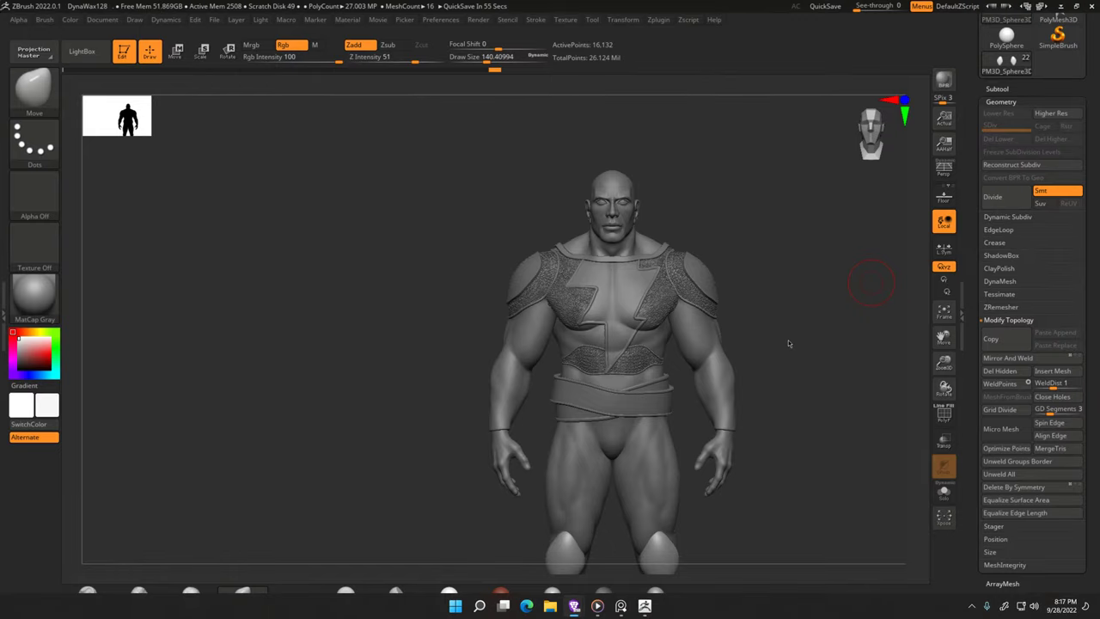
alt+drag(815, 393, 701, 326)
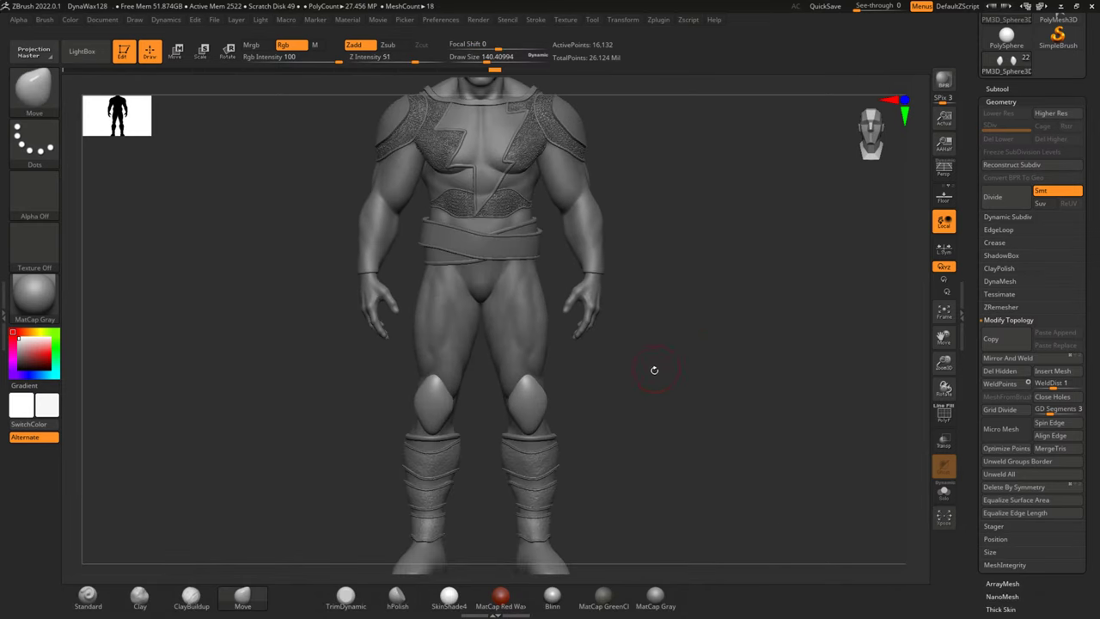
drag(655, 369, 668, 389)
alt+drag(565, 414, 570, 292)
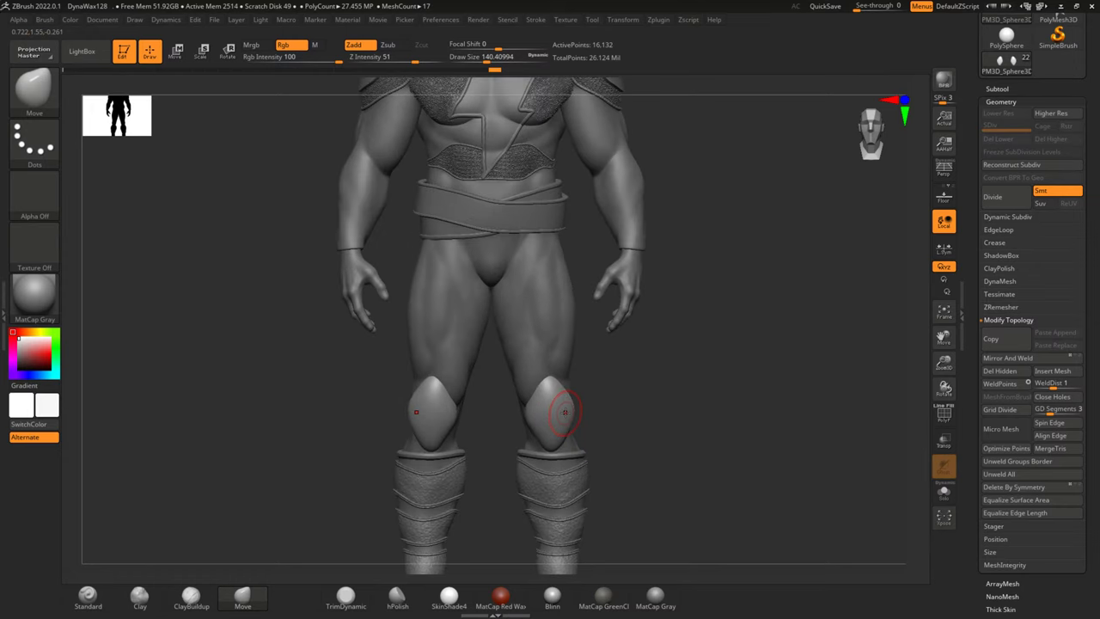
drag(471, 386, 418, 368)
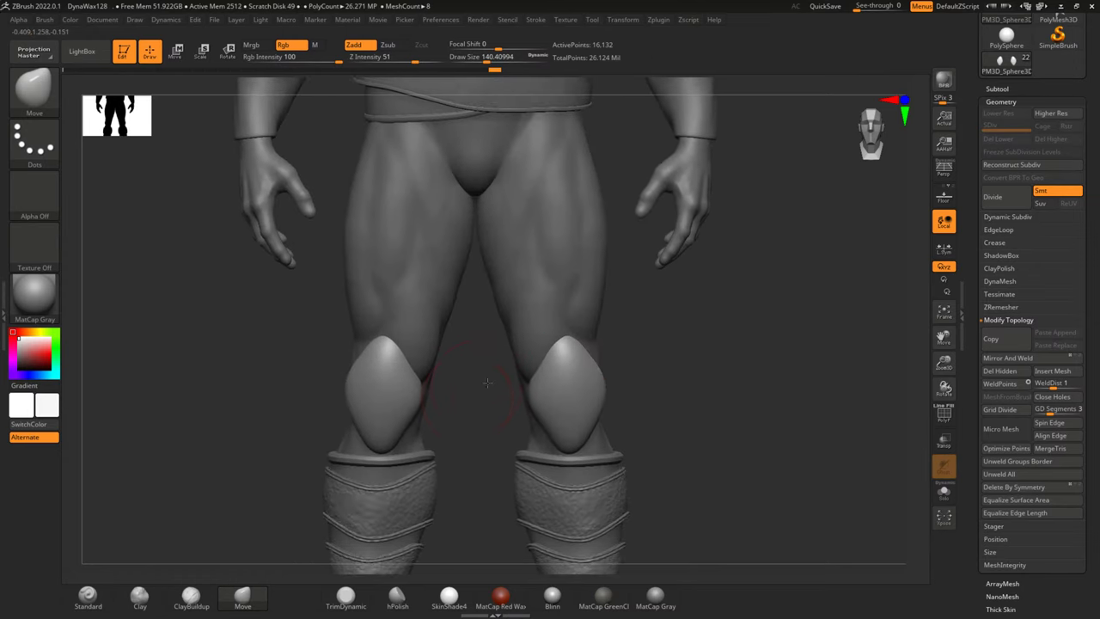
Undo and scrub the Undo History back to the rounder oval knee pads.
key(ctrl)
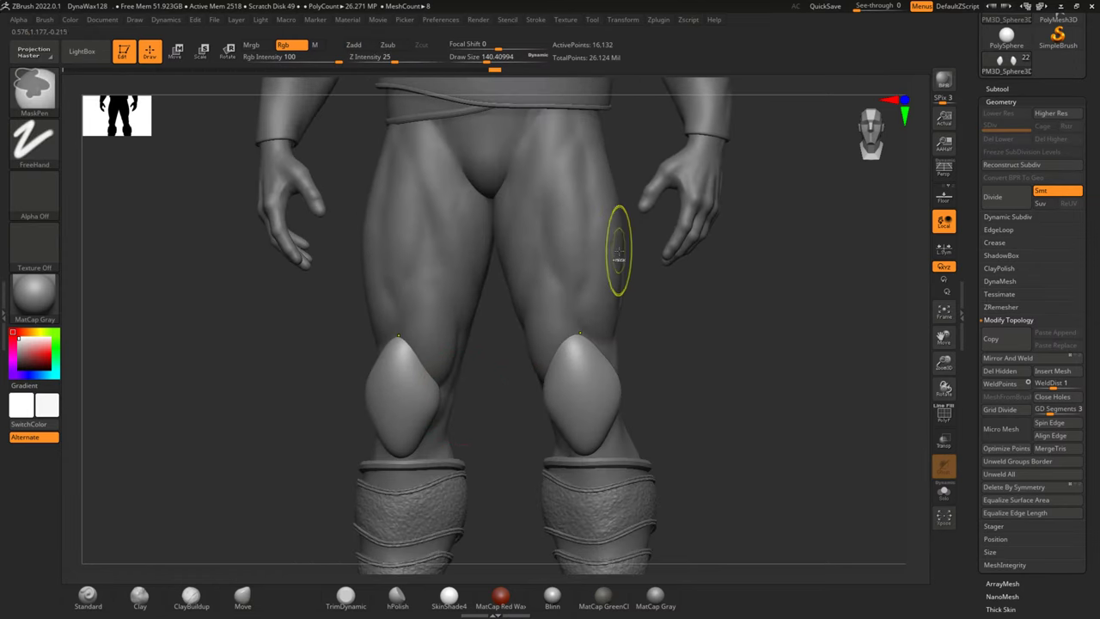
key(ctrl+z)
key(ctrl+z)
key(ctrl+z)
key(ctrl+z)
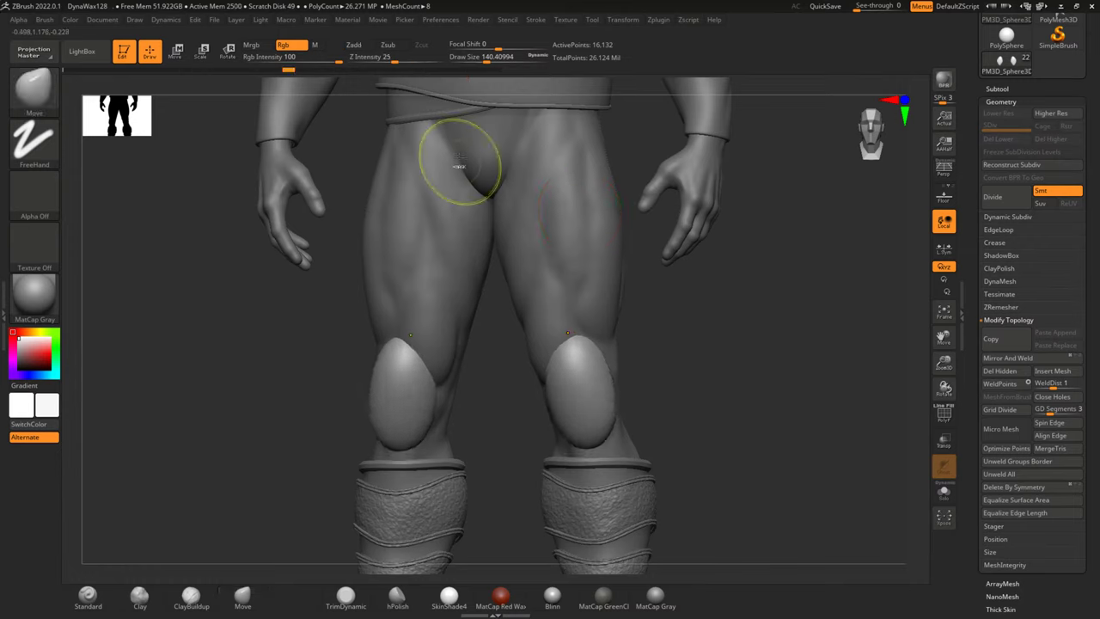
key(ctrl+z)
key(ctrl+z)
key(ctrl+z)
key(ctrl+z)
key(ctrl+z)
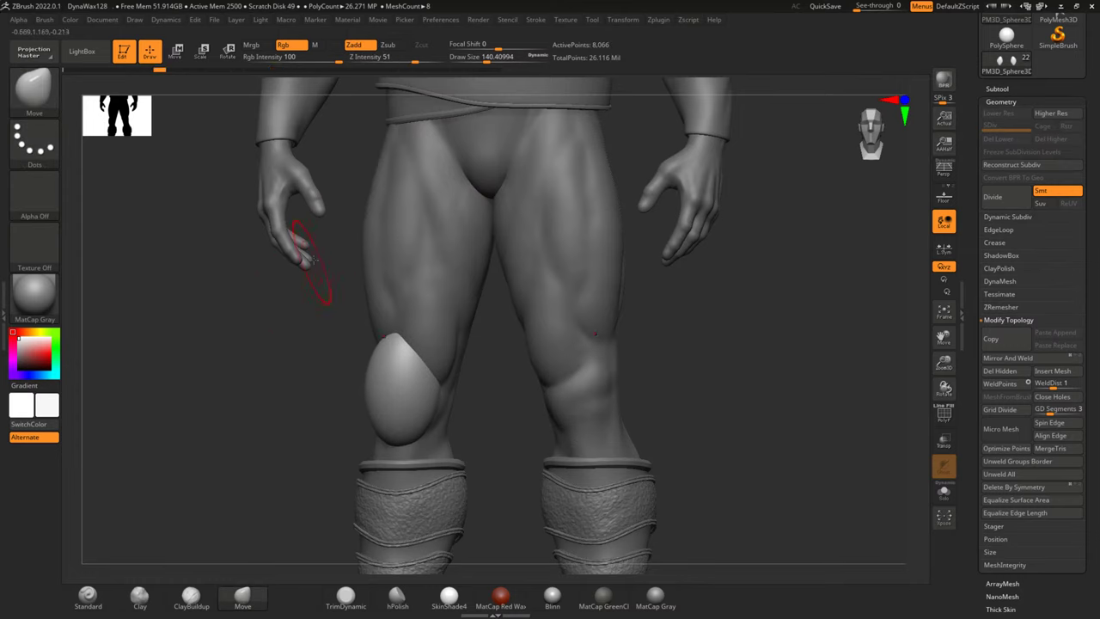
drag(155, 72, 148, 75)
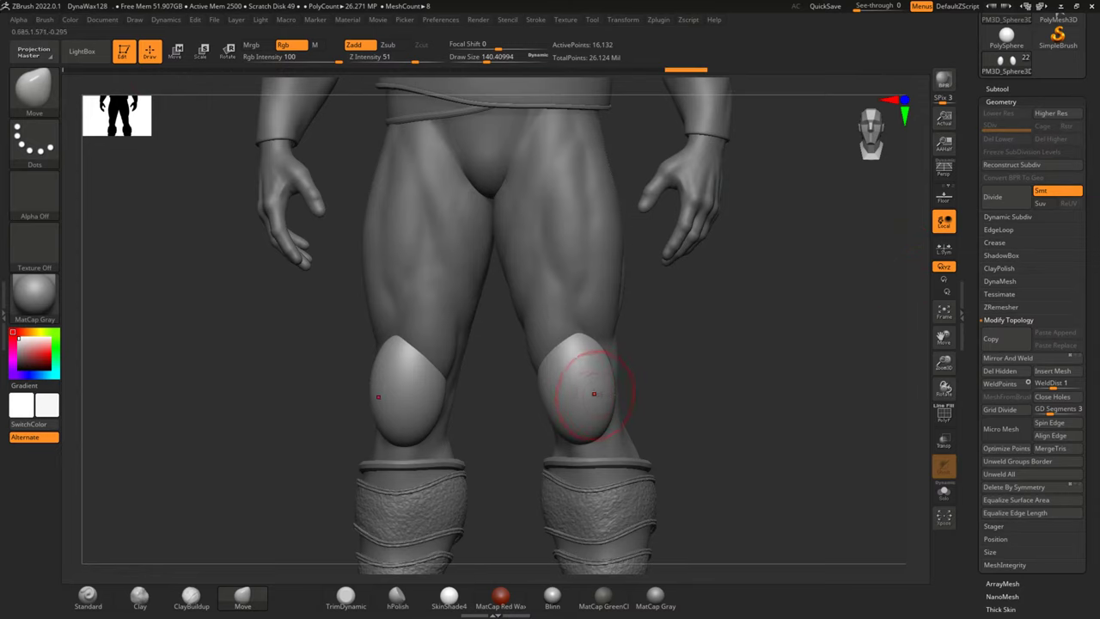
click(176, 51)
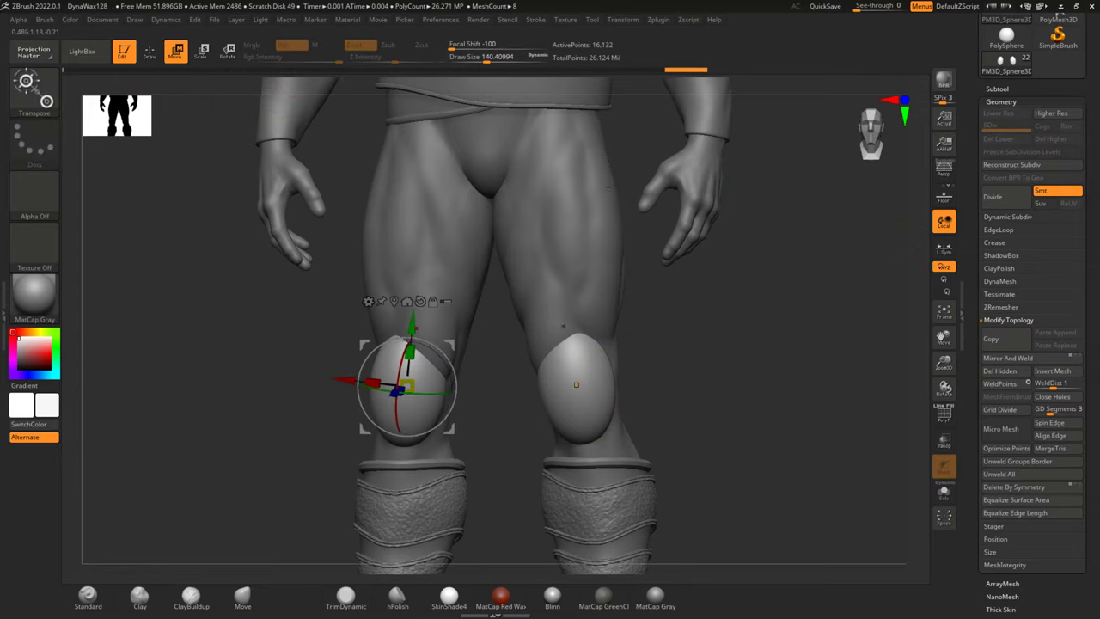
Shrink both knee pads slightly, spread them outward along X, and tilt them on the knees.
drag(671, 344, 774, 345)
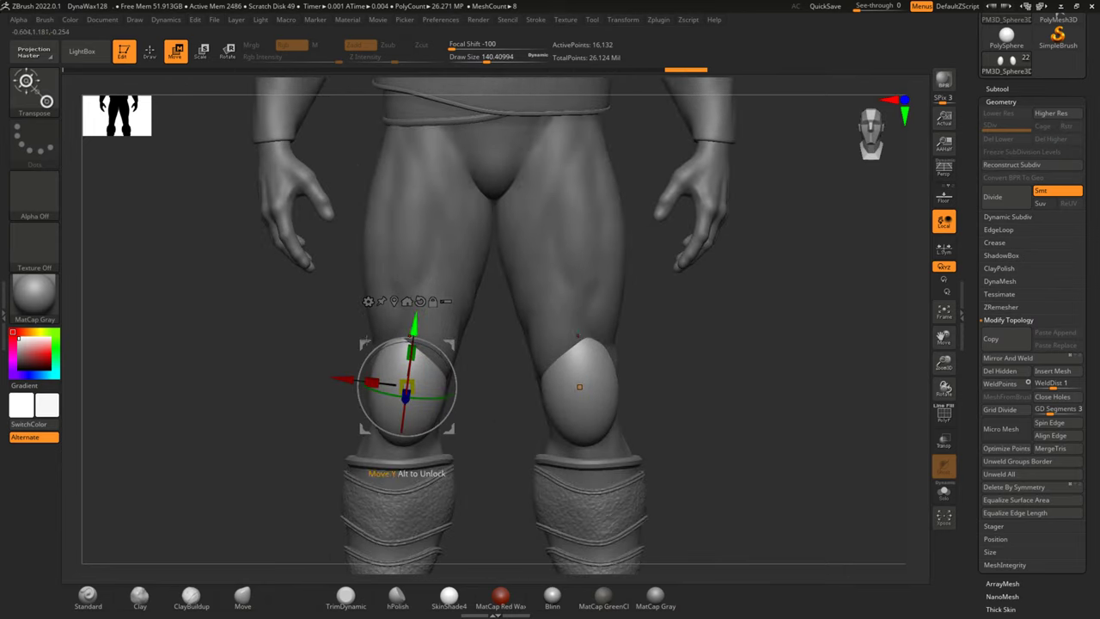
drag(406, 395, 406, 469)
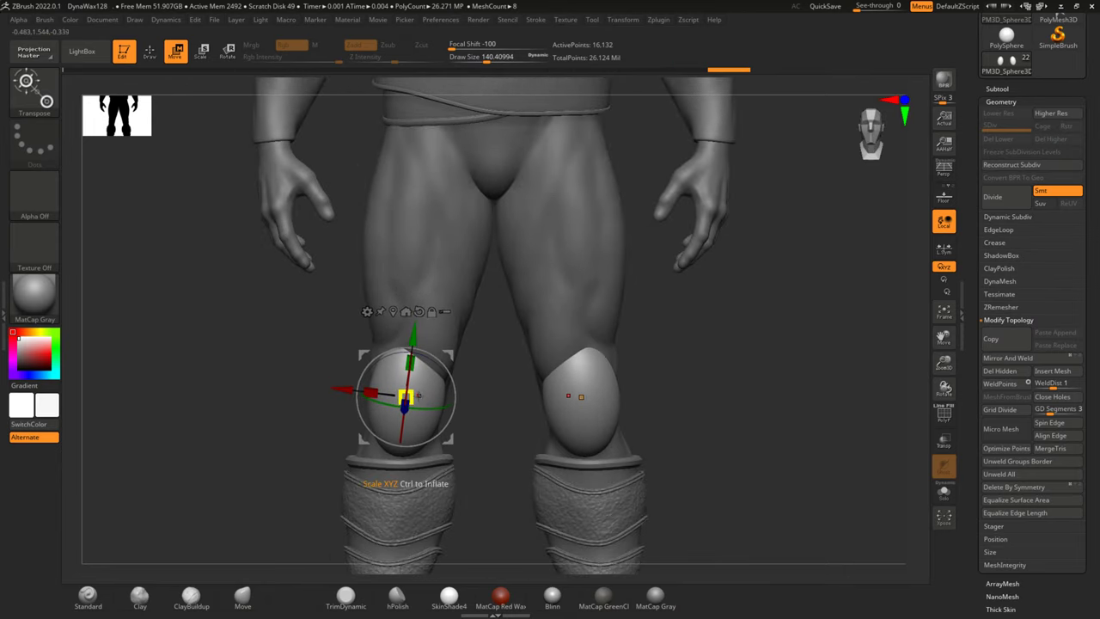
drag(406, 397, 406, 429)
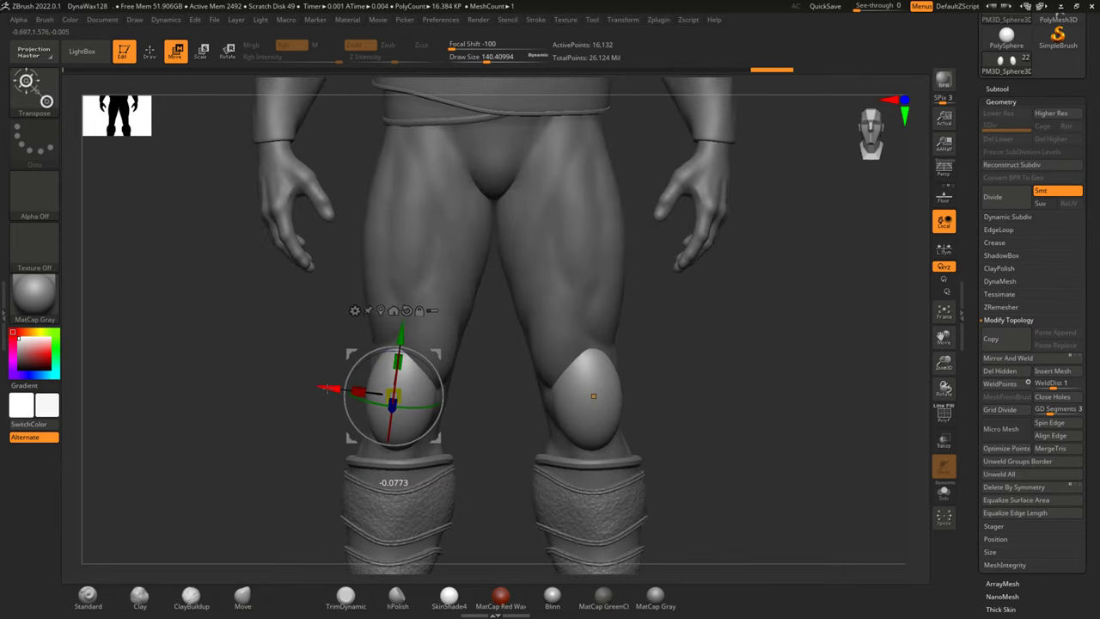
drag(342, 390, 335, 389)
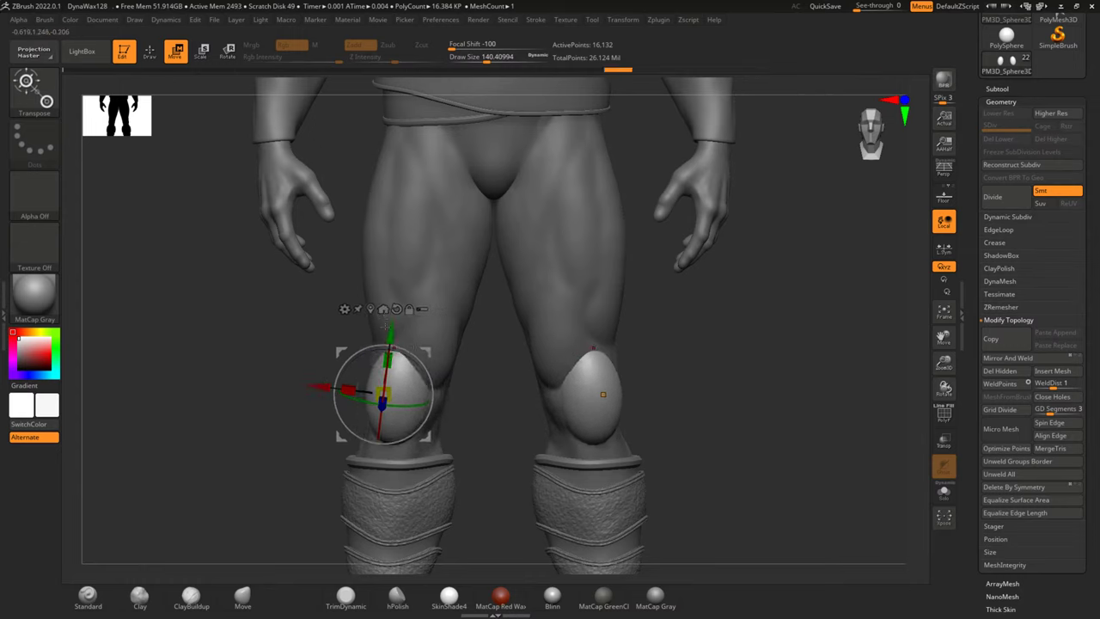
drag(335, 388, 337, 404)
drag(739, 356, 566, 332)
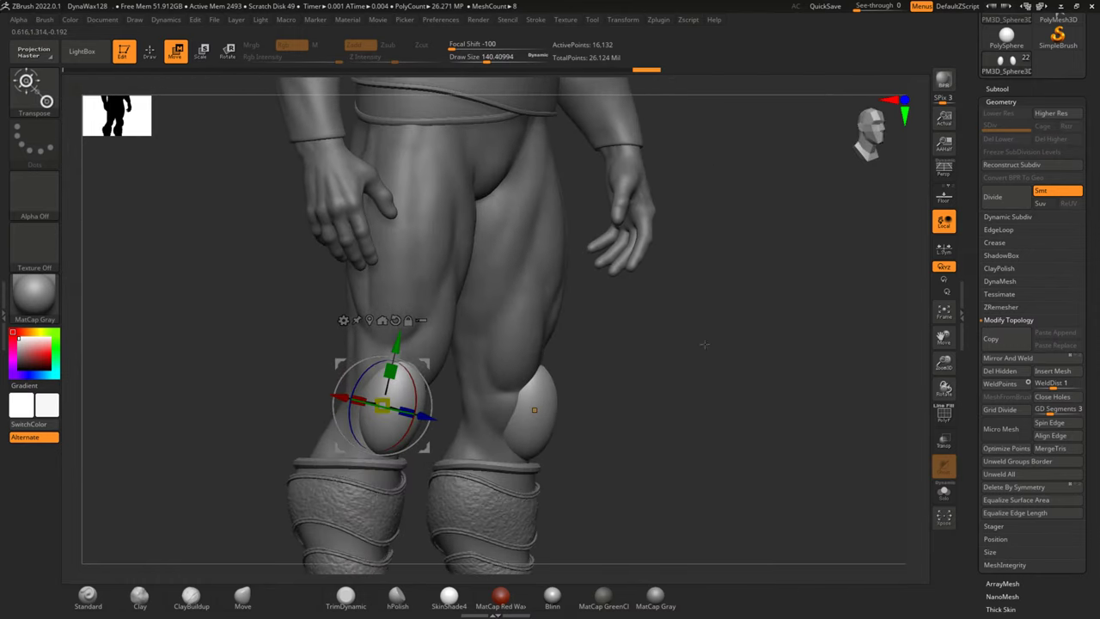
click(148, 51)
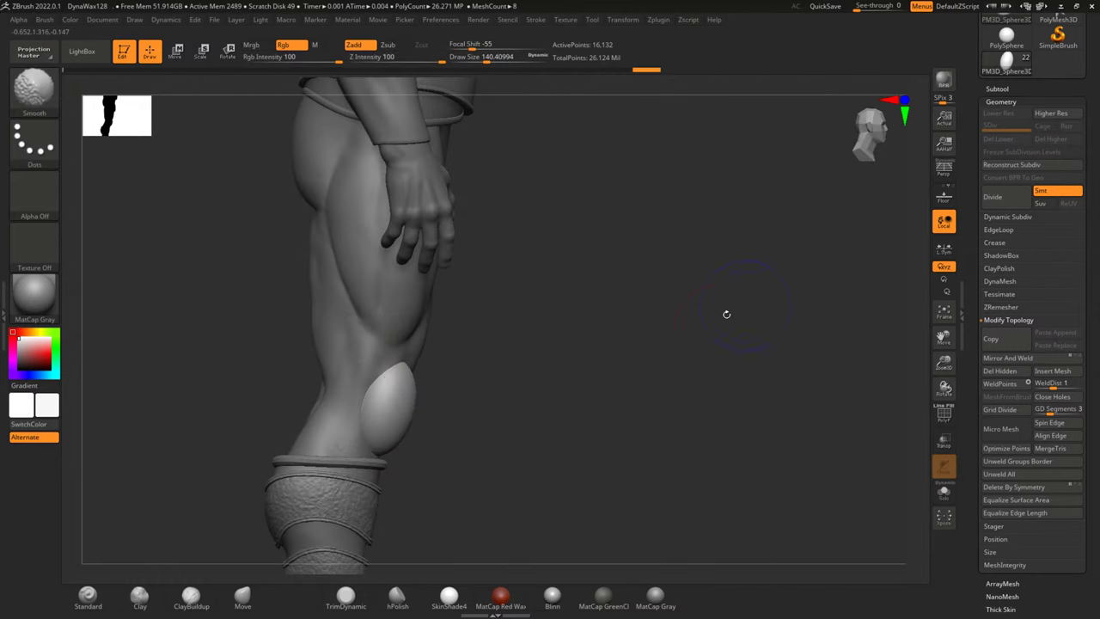
drag(624, 341, 705, 365)
mouse_move(796, 359)
alt+mouse_down()
mouse_move(779, 284)
mouse_move(777, 358)
alt+mouse_up()
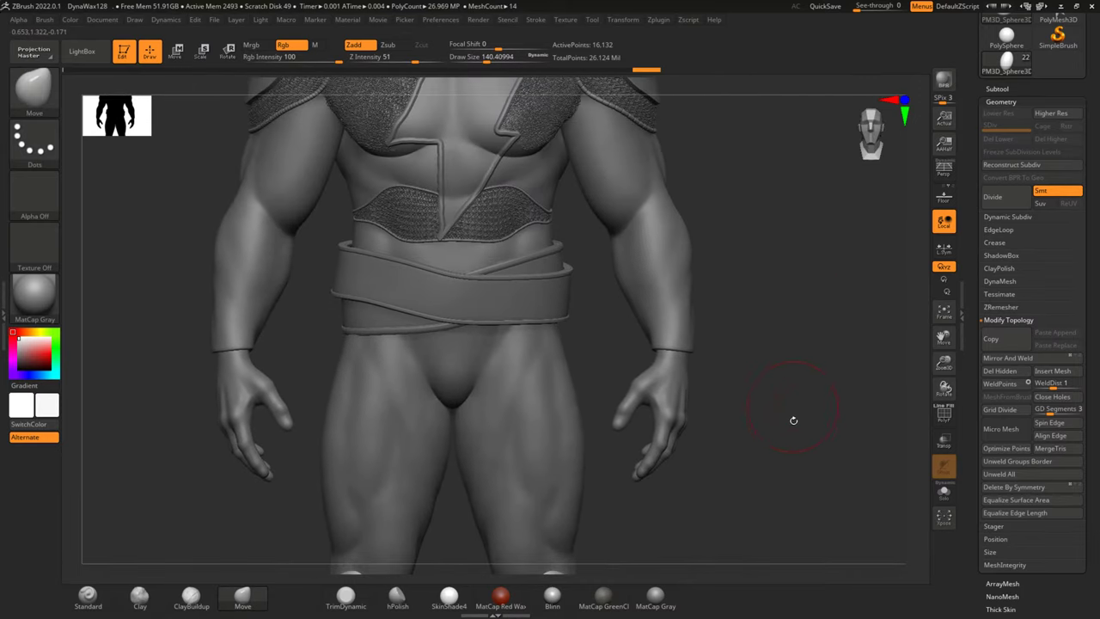
Duplicate Recovered_Tool3_7 into Recovered_Tool3_23 and switch off one subtool's visibility.
alt+click(520, 364)
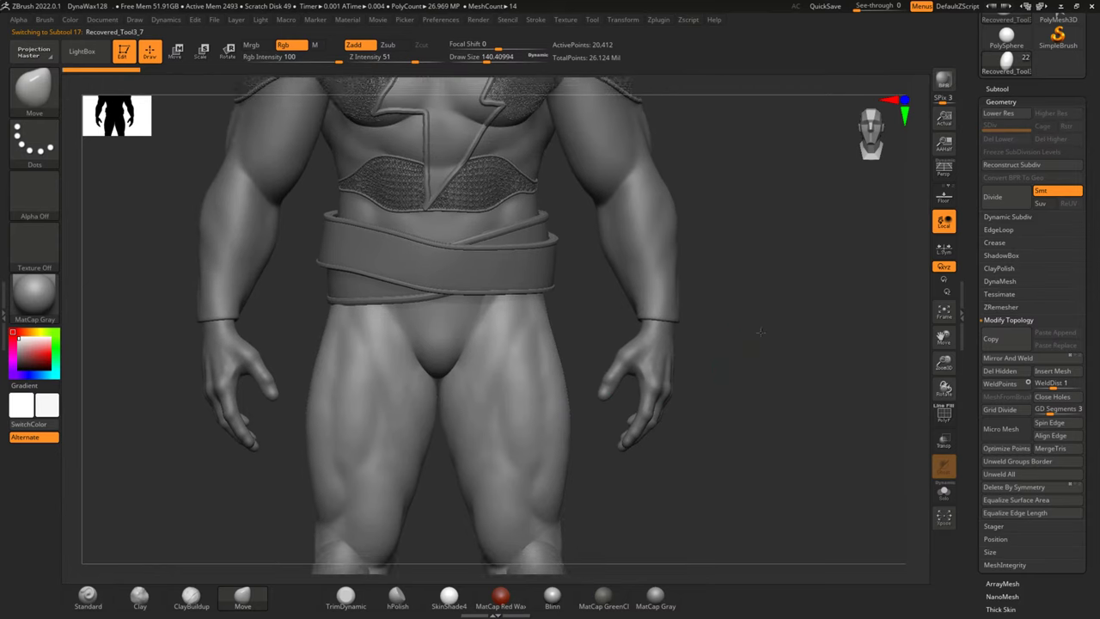
alt+drag(766, 307, 925, 204)
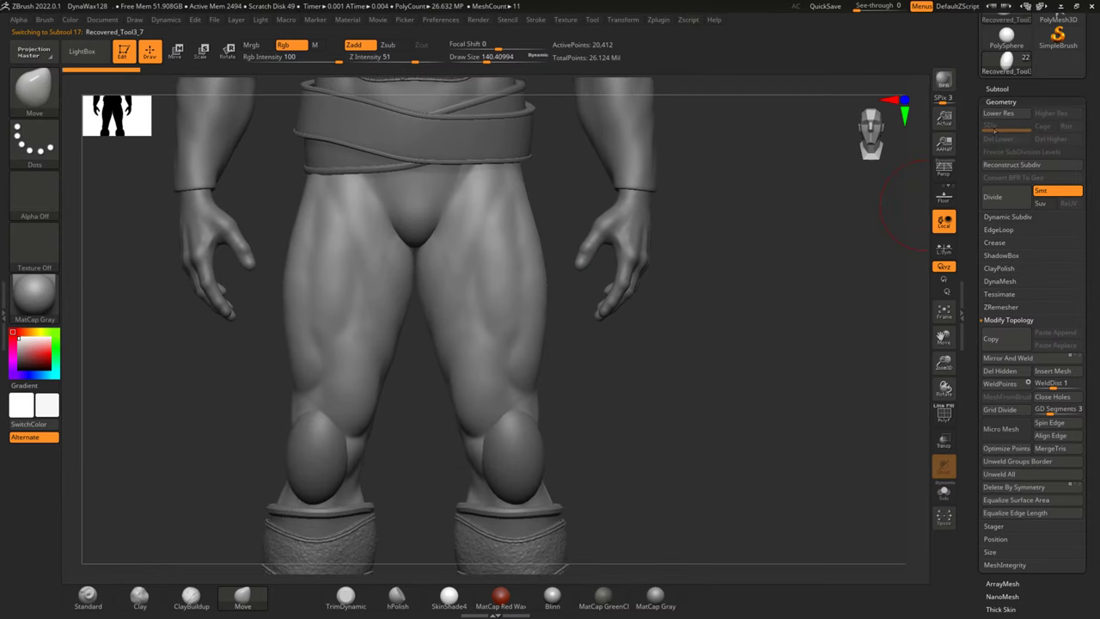
click(997, 87)
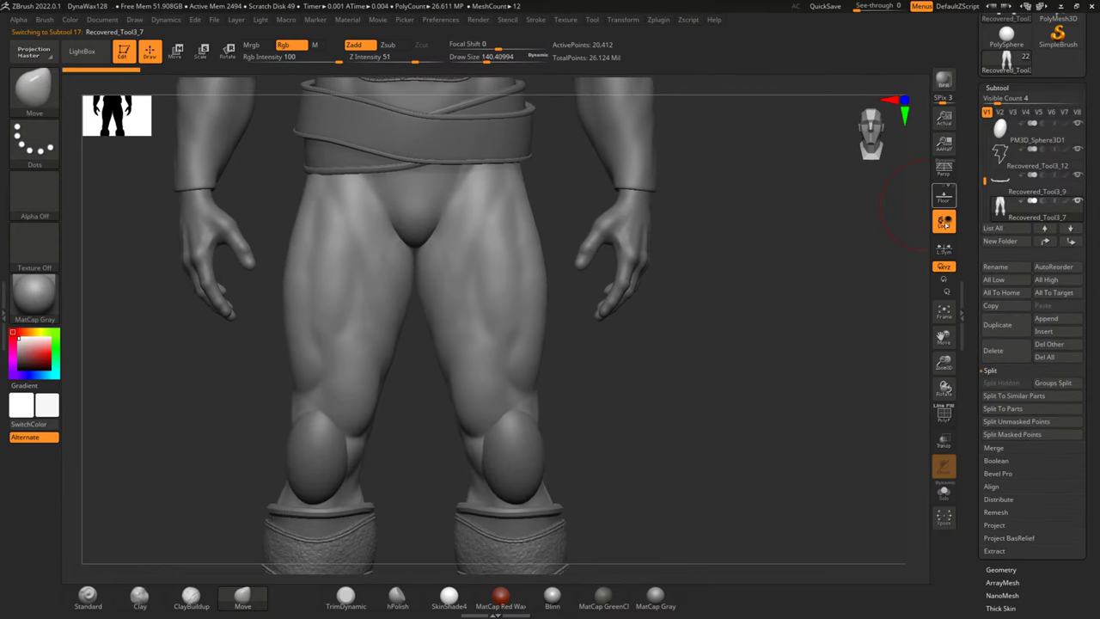
click(997, 325)
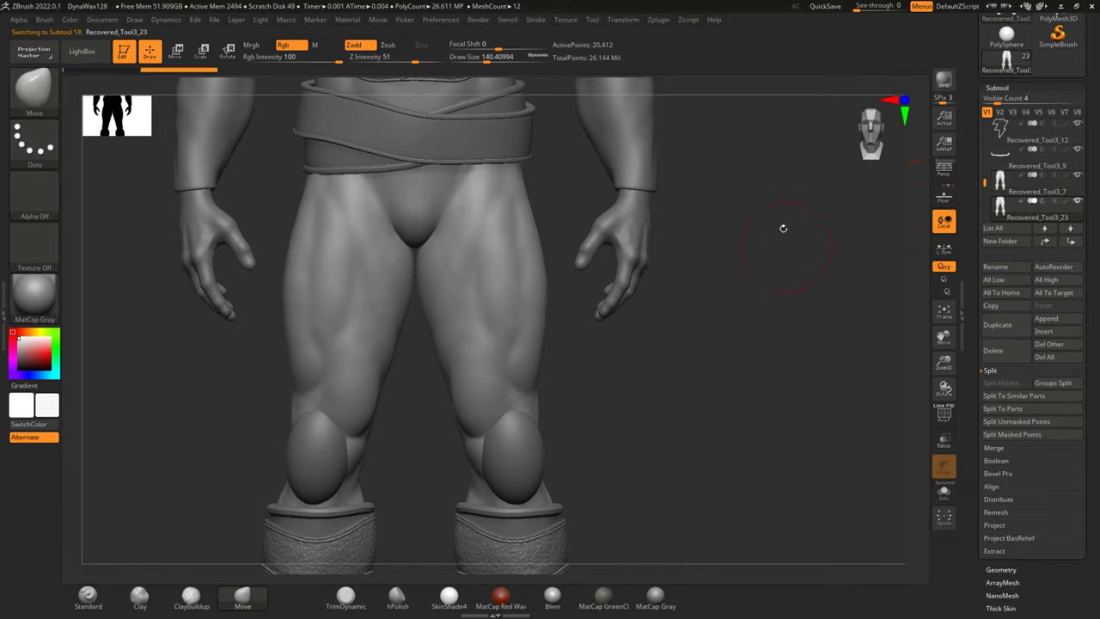
click(1077, 176)
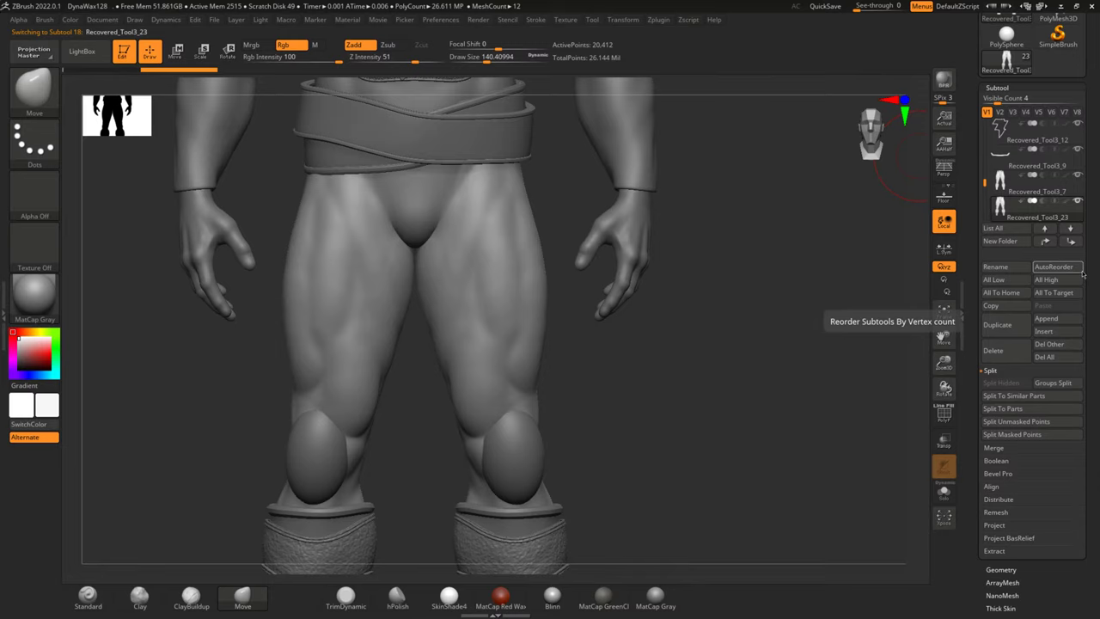
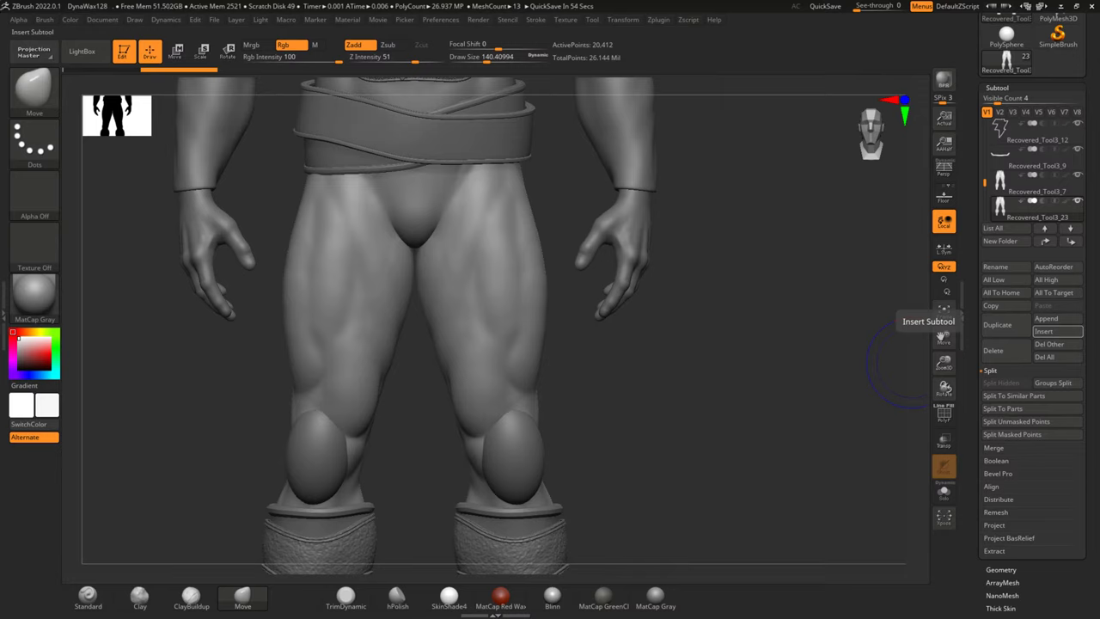
Glance at the live stream in the browser, then return to ZBrush.
key(alt+Tab)
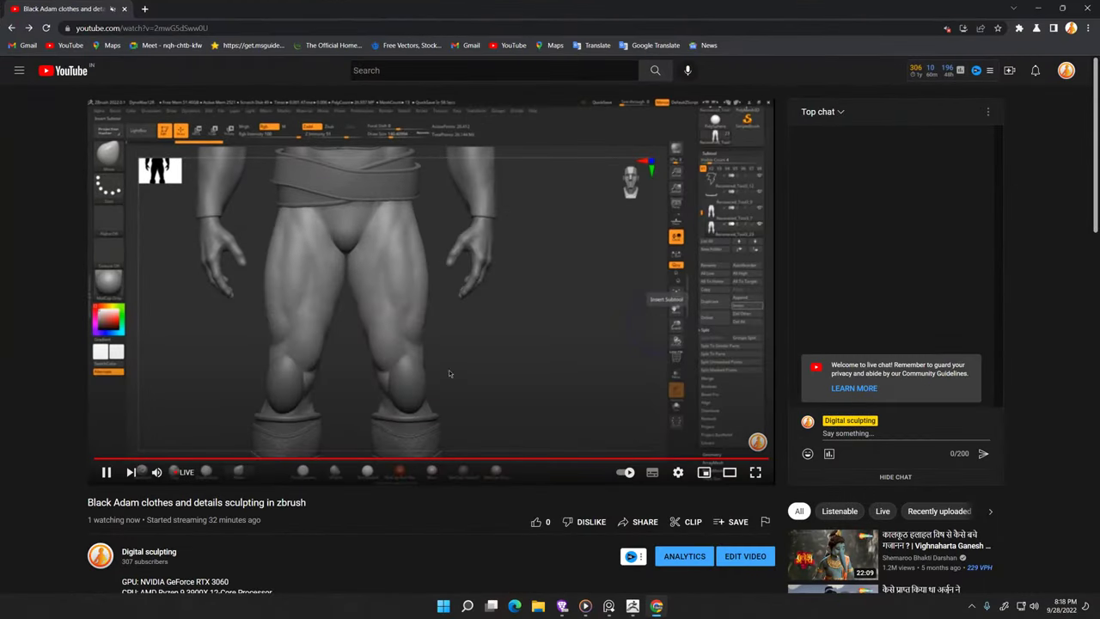
scroll(428, 313, down, 3)
scroll(429, 313, up, 3)
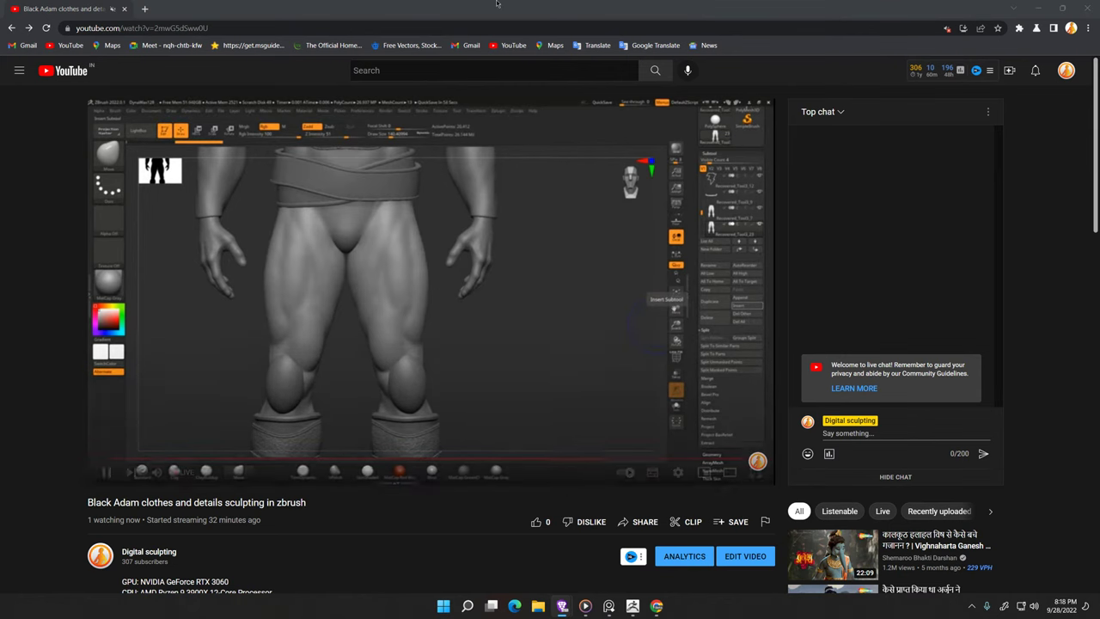
key(alt+Tab)
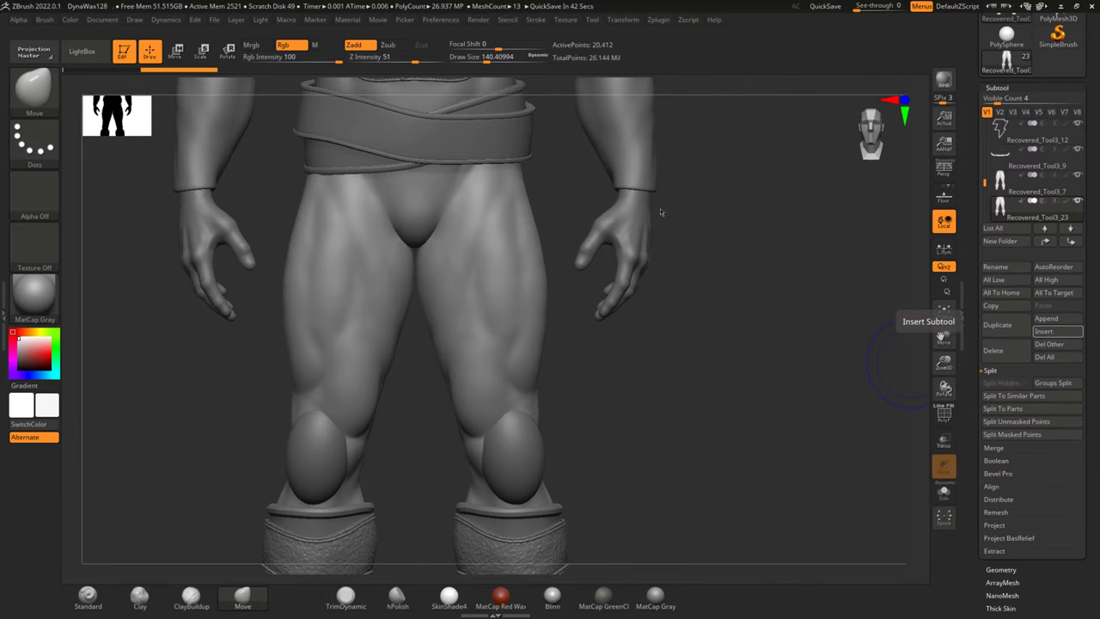
Look over the figure from head through thighs to boots, including a rear three-quarter view.
mouse_move(700, 298)
alt+mouse_down()
mouse_move(785, 368)
mouse_move(683, 324)
alt+mouse_up()
key(space)
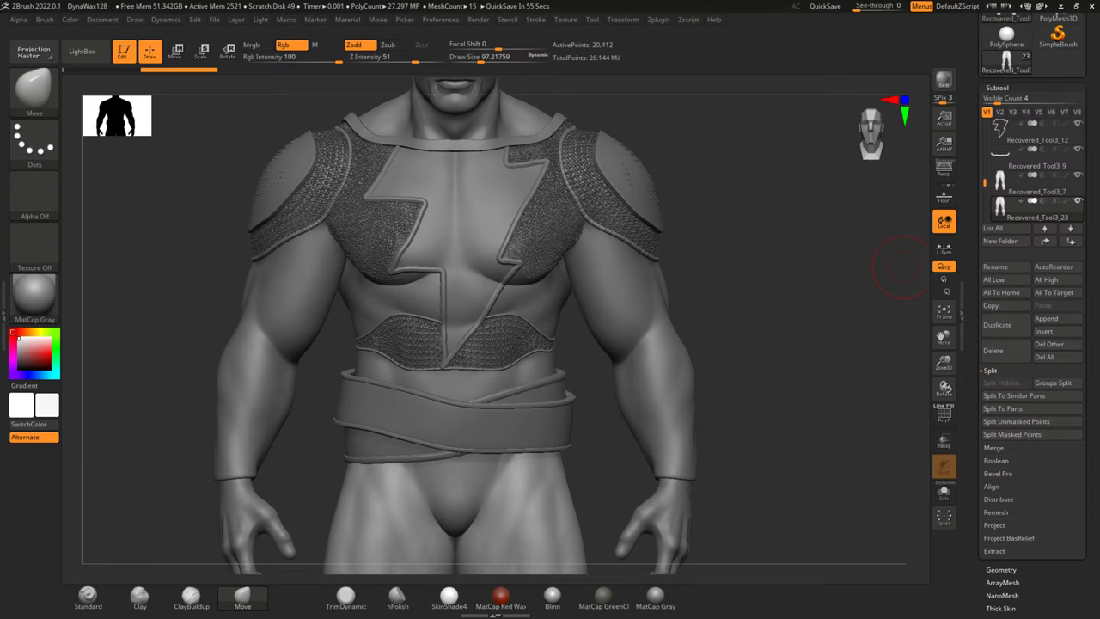
mouse_move(930, 277)
alt+mouse_down()
mouse_move(813, 290)
mouse_move(791, 270)
mouse_move(791, 364)
mouse_move(774, 355)
mouse_move(818, 393)
mouse_move(802, 367)
mouse_move(759, 433)
mouse_move(697, 456)
mouse_move(693, 419)
alt+mouse_up()
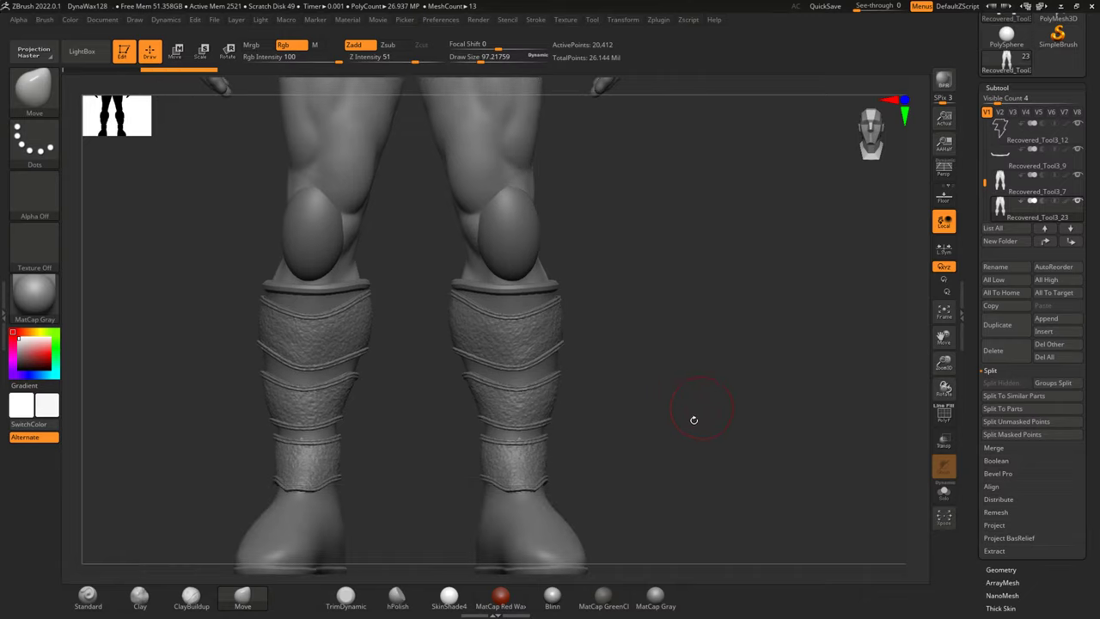
mouse_move(715, 351)
alt+mouse_down()
mouse_move(749, 432)
mouse_move(742, 337)
mouse_move(720, 333)
alt+mouse_up()
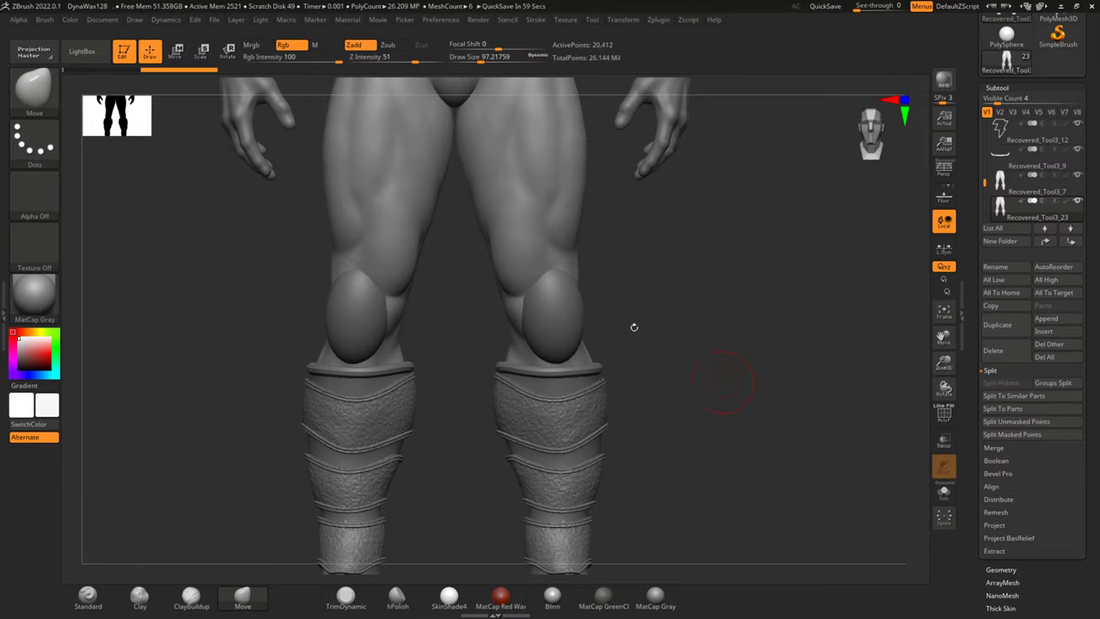
mouse_move(673, 395)
alt+mouse_down()
mouse_move(710, 413)
mouse_move(729, 445)
mouse_move(732, 376)
mouse_move(786, 298)
mouse_move(766, 422)
alt+mouse_up()
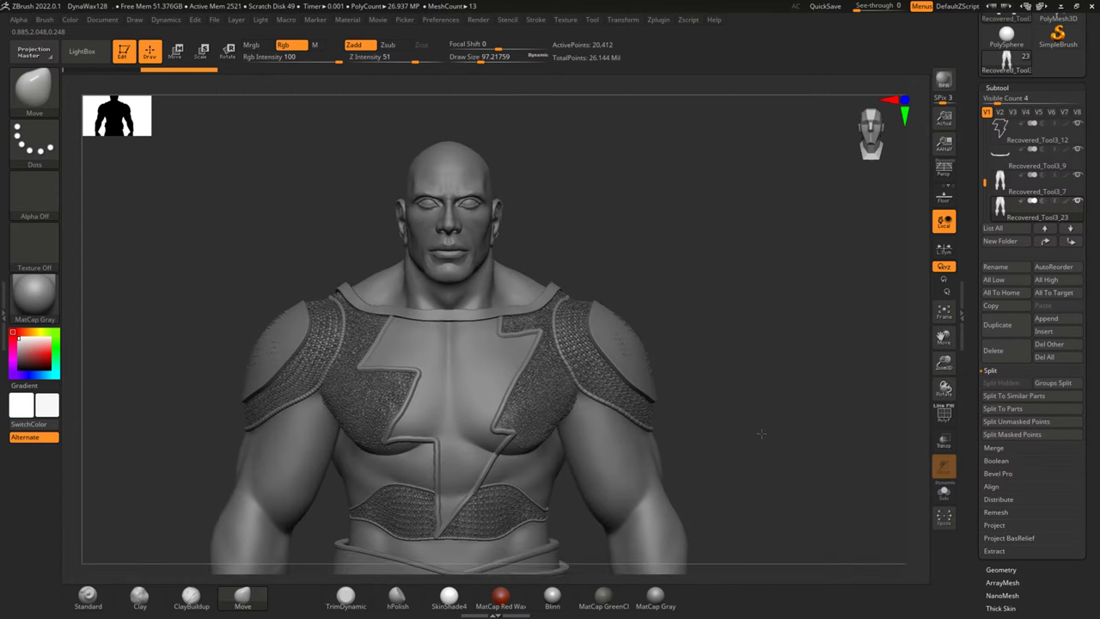
mouse_move(686, 316)
mouse_down()
mouse_move(765, 310)
mouse_move(693, 315)
mouse_up()
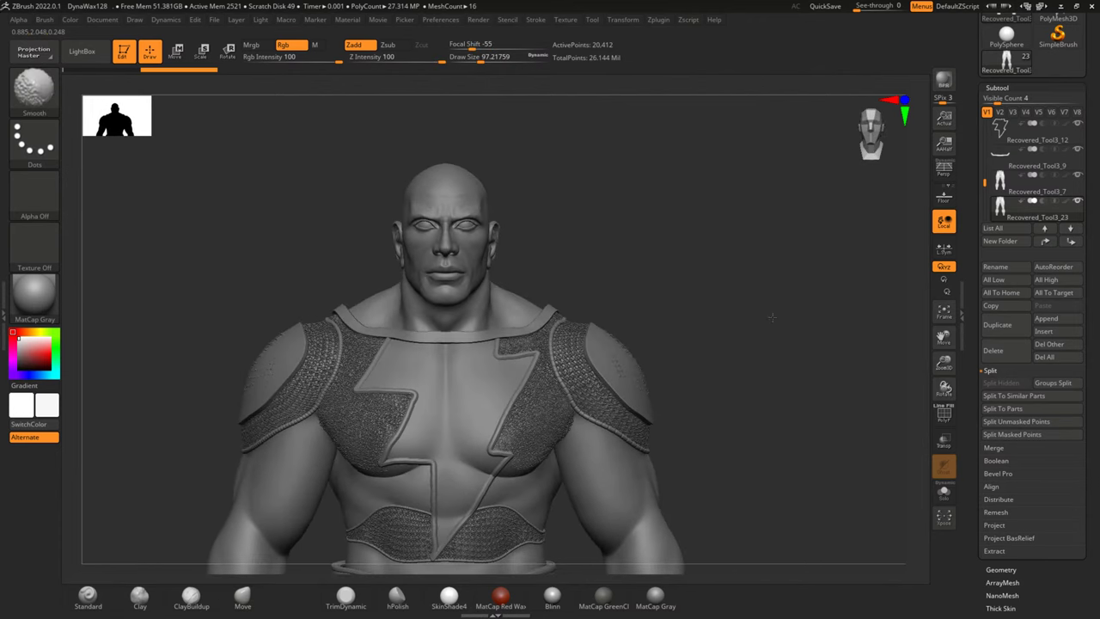
mouse_move(688, 275)
mouse_down()
mouse_move(672, 311)
mouse_move(766, 295)
mouse_move(759, 341)
mouse_up()
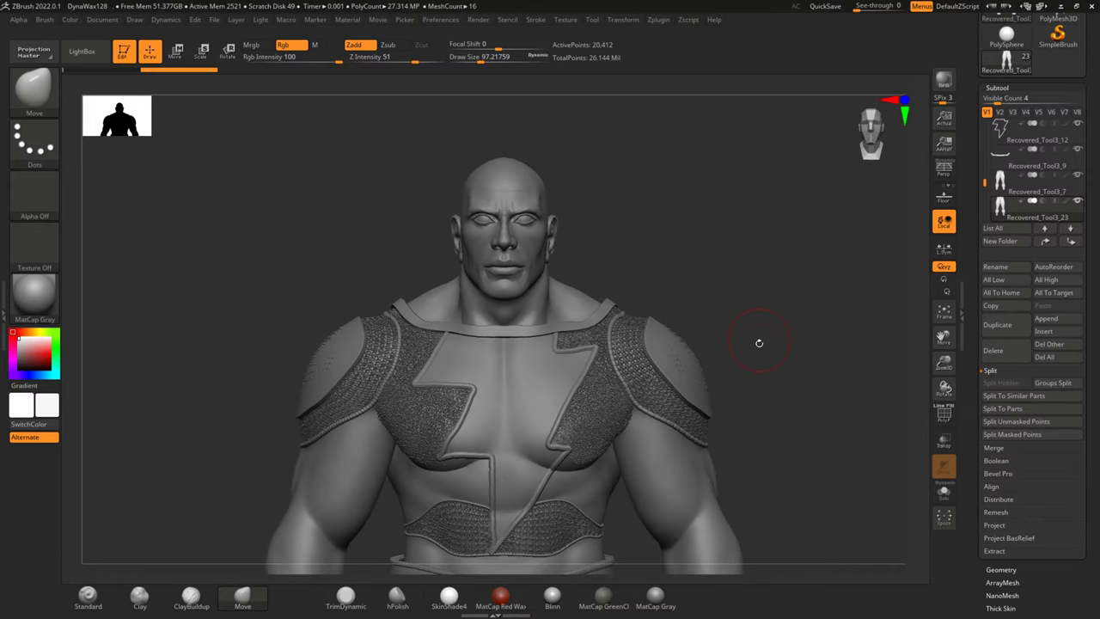
Make the shoulder pad the active subtool and turn the model back to the front.
alt+click(671, 347)
mouse_move(693, 356)
mouse_down()
mouse_move(799, 378)
mouse_move(761, 386)
mouse_move(767, 393)
mouse_up()
mouse_move(697, 364)
mouse_down()
mouse_move(763, 368)
mouse_move(756, 402)
mouse_move(875, 278)
mouse_up()
drag(985, 169, 985, 123)
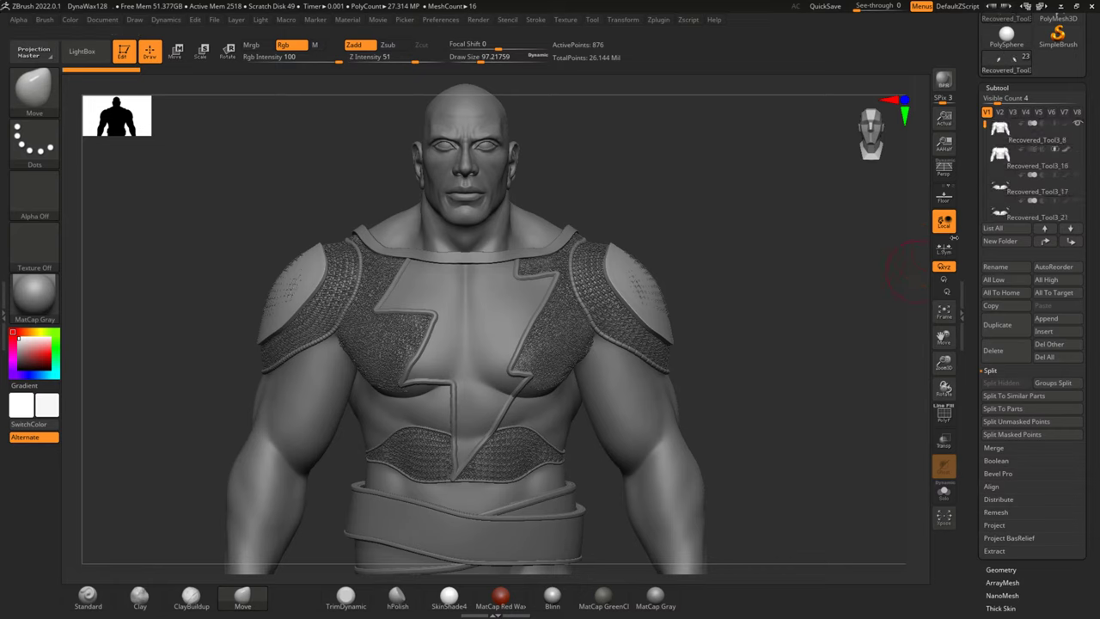
drag(985, 124, 986, 162)
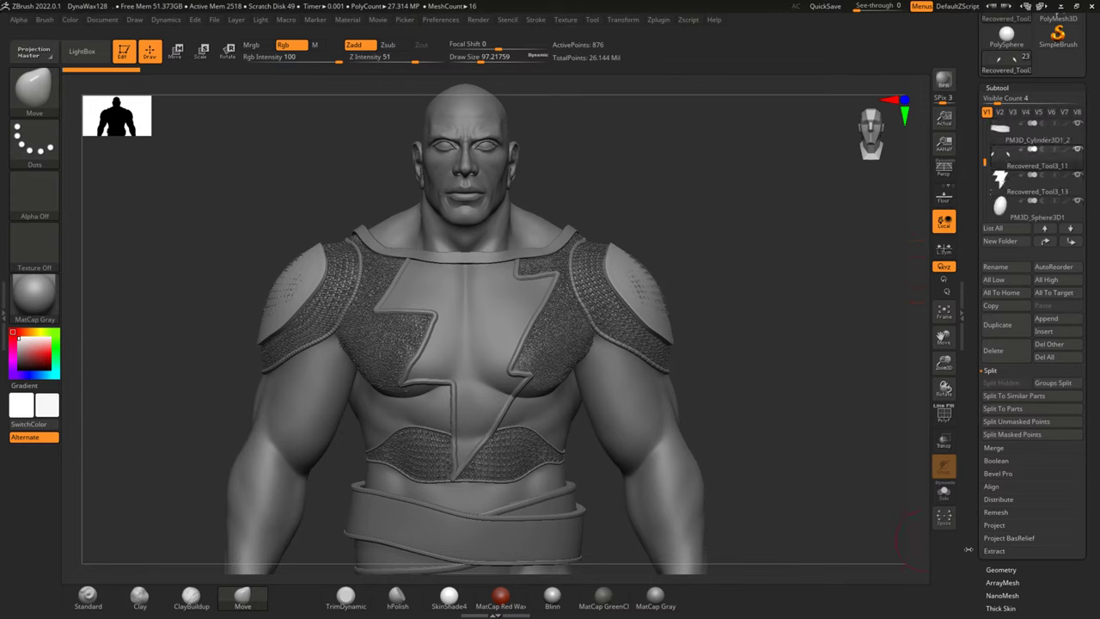
Enable Dynamic Subdiv on the shoulder pad and apply it as real geometry.
click(1000, 570)
click(1005, 215)
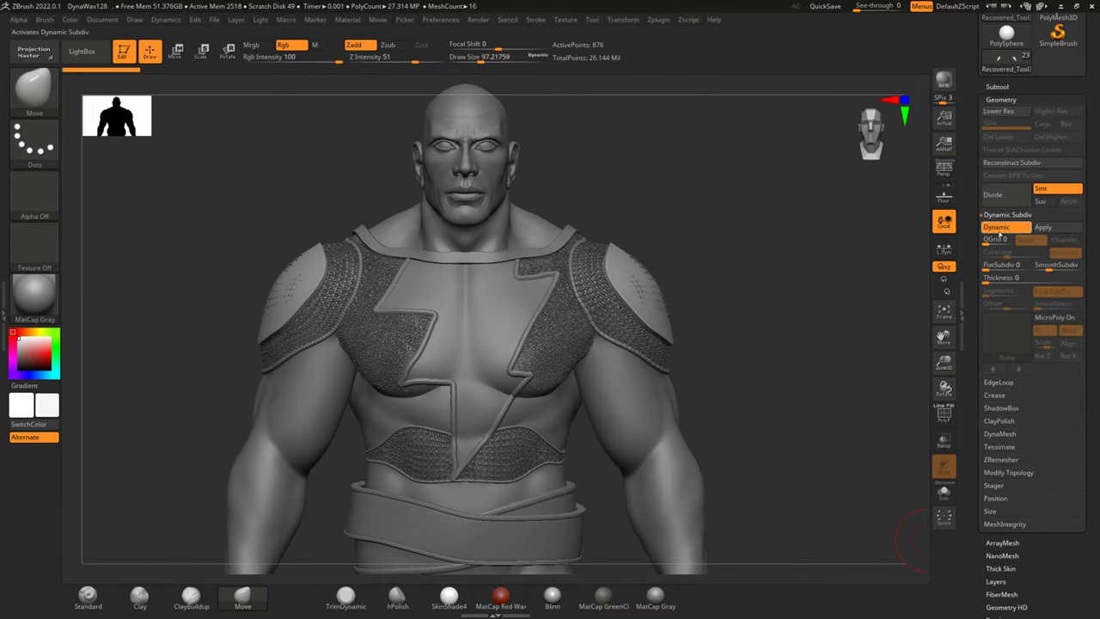
click(995, 228)
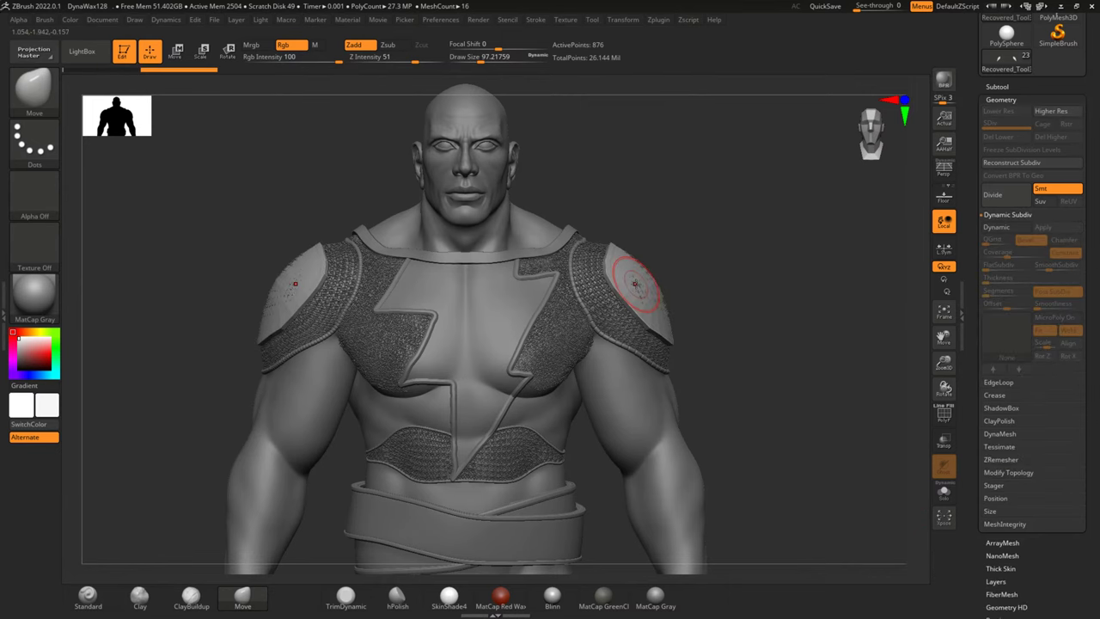
scroll(634, 283, up, 3)
scroll(633, 282, up, 4)
mouse_move(829, 286)
mouse_down()
mouse_move(781, 319)
mouse_move(821, 262)
mouse_up()
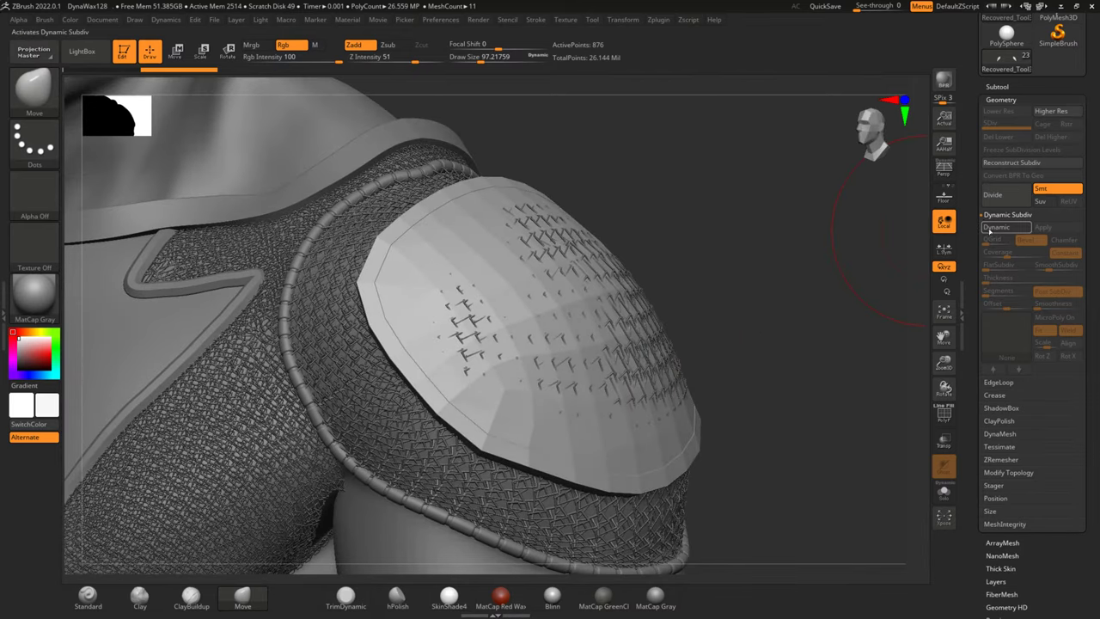
click(987, 228)
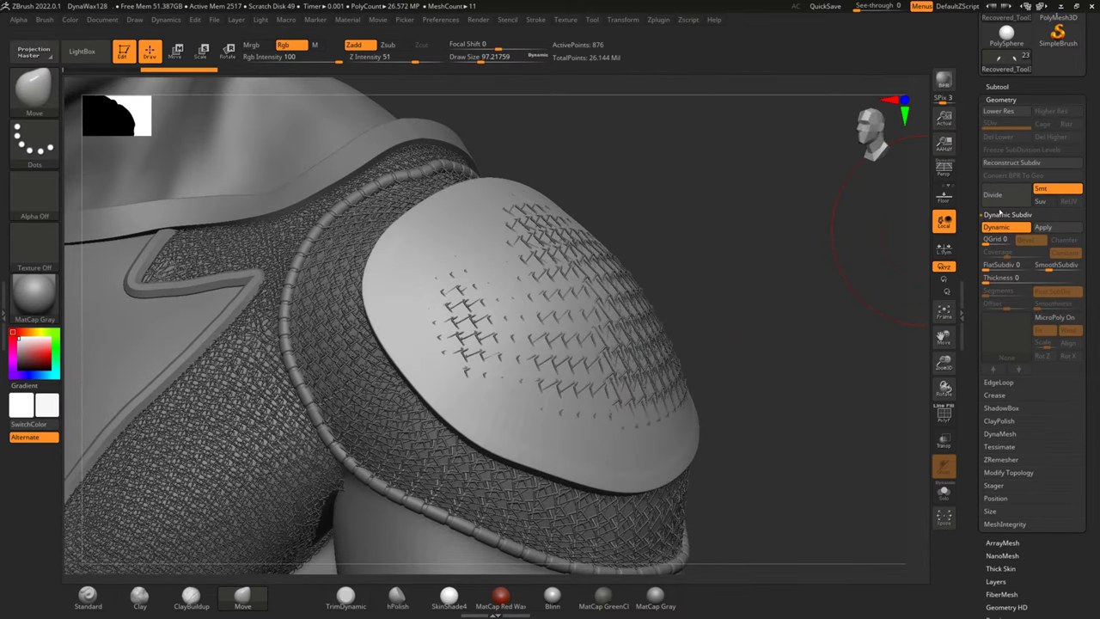
click(1042, 227)
Delete the shoulder pad's lower subdivision levels and bring up the Deformation options.
click(985, 139)
scroll(1022, 533, down, 1)
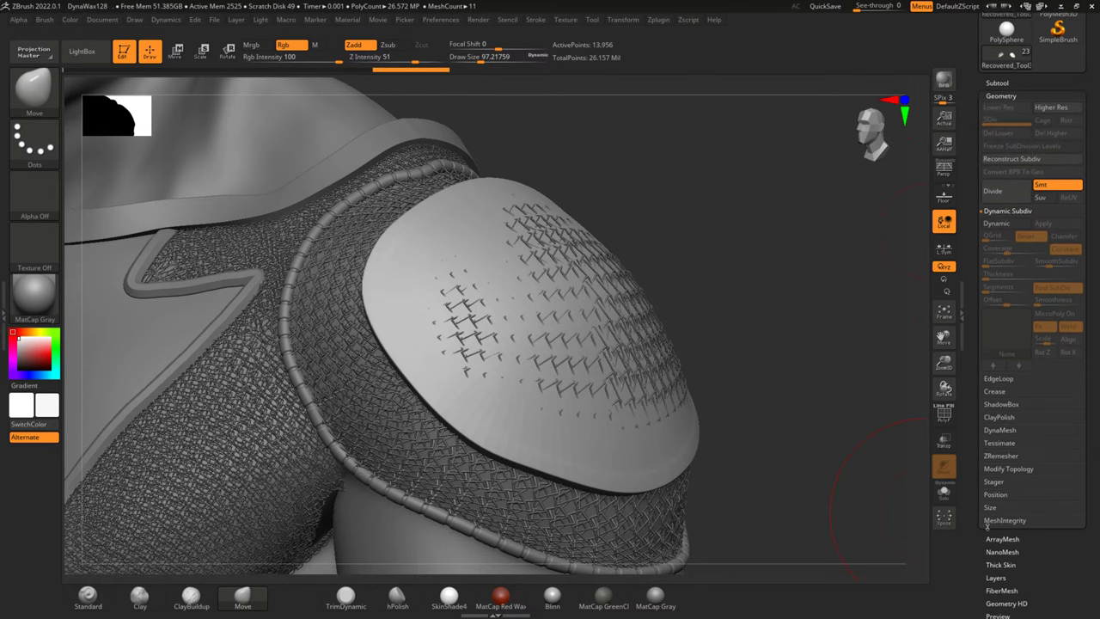
scroll(1038, 508, down, 1)
key(ctrl)
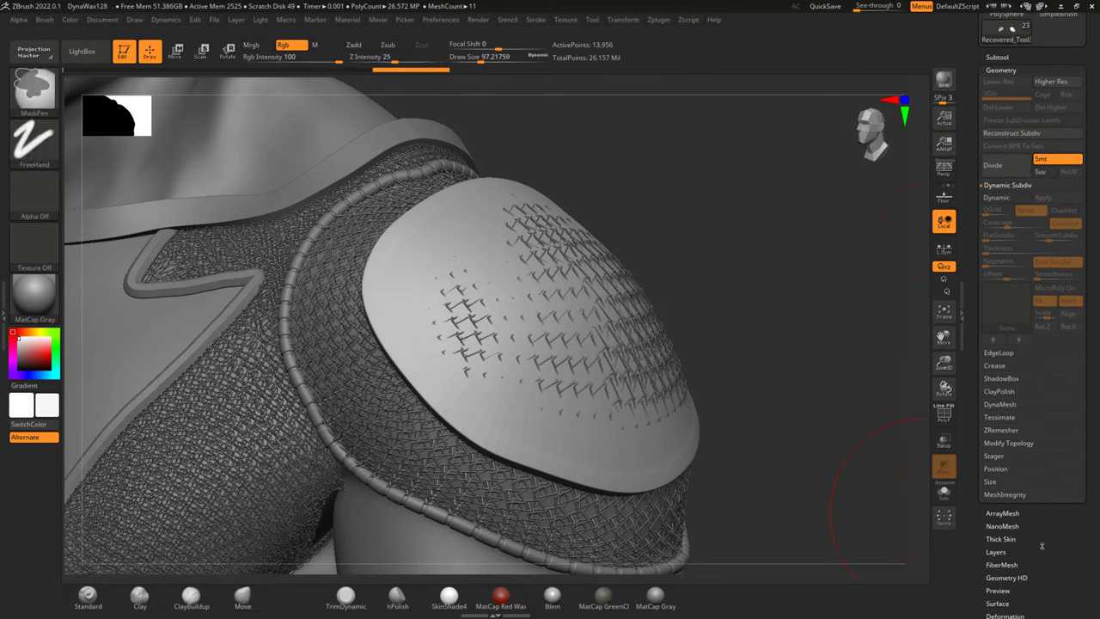
scroll(1033, 396, down, 1)
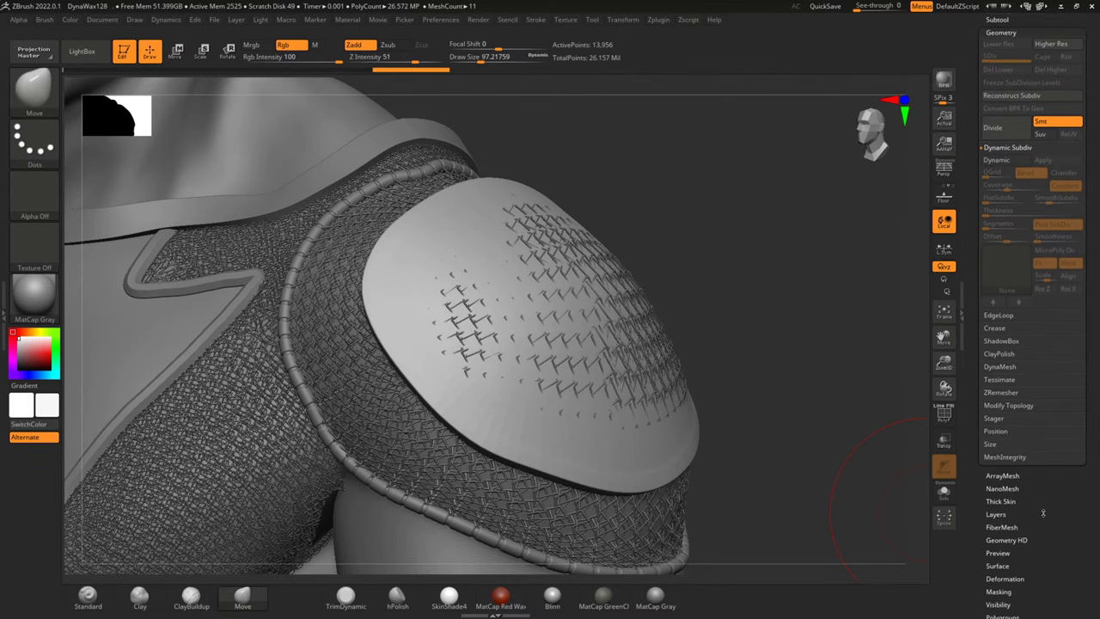
scroll(1034, 417, down, 2)
scroll(1036, 434, down, 2)
scroll(1015, 413, down, 1)
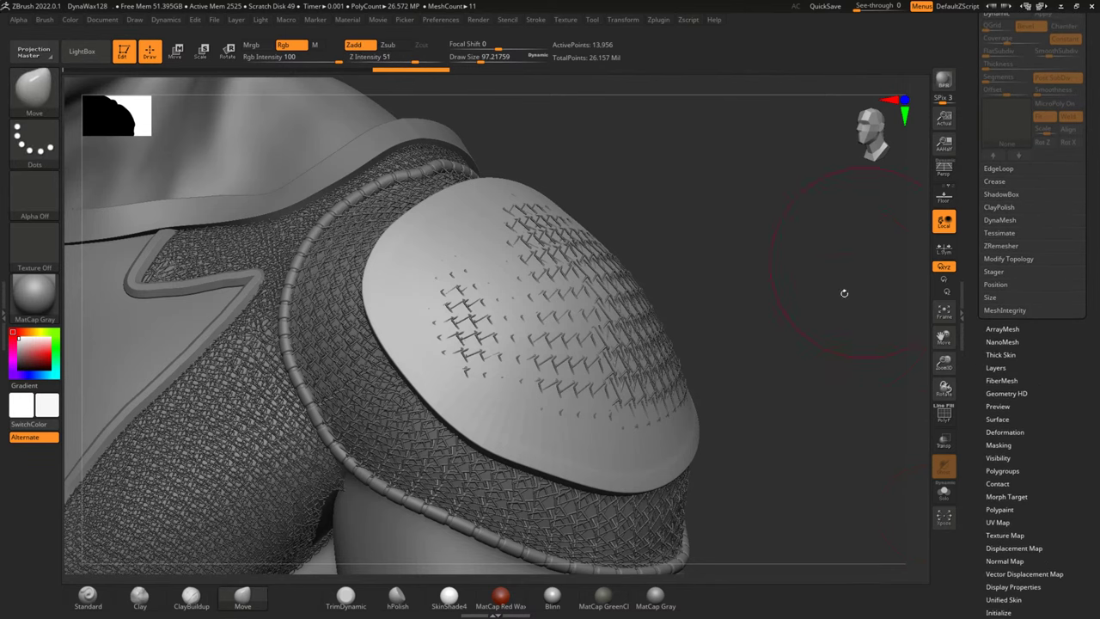
drag(768, 327, 797, 333)
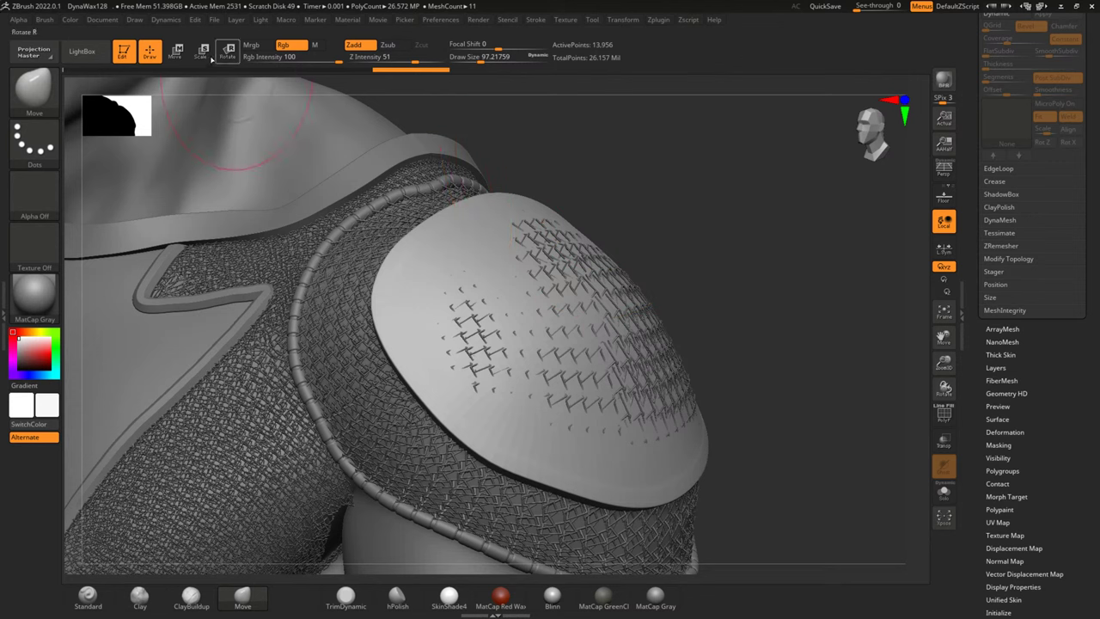
click(182, 51)
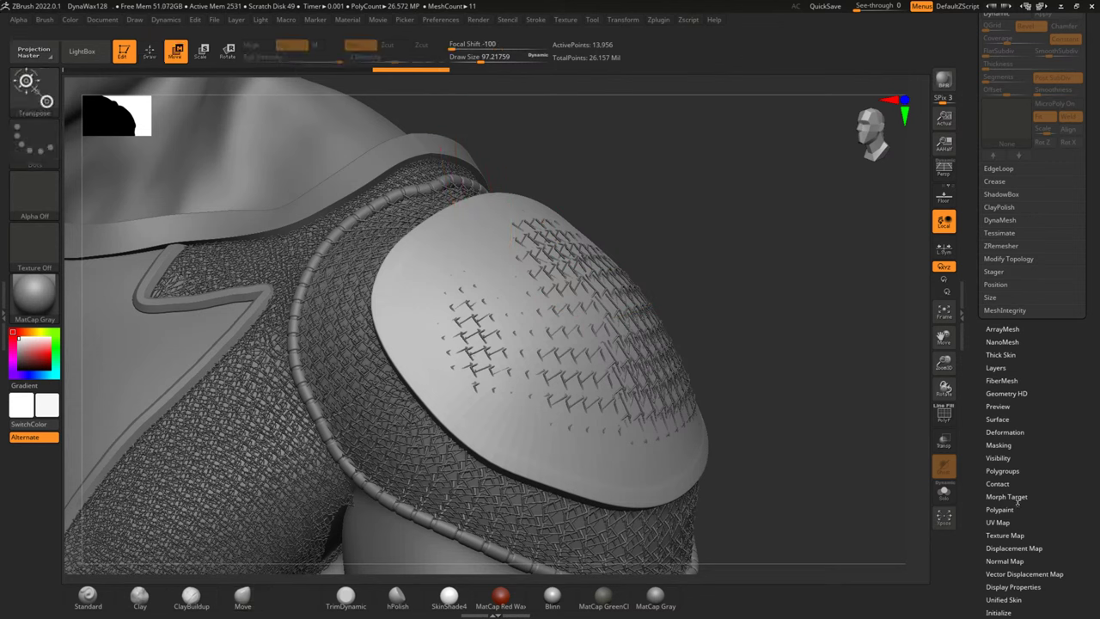
click(1003, 432)
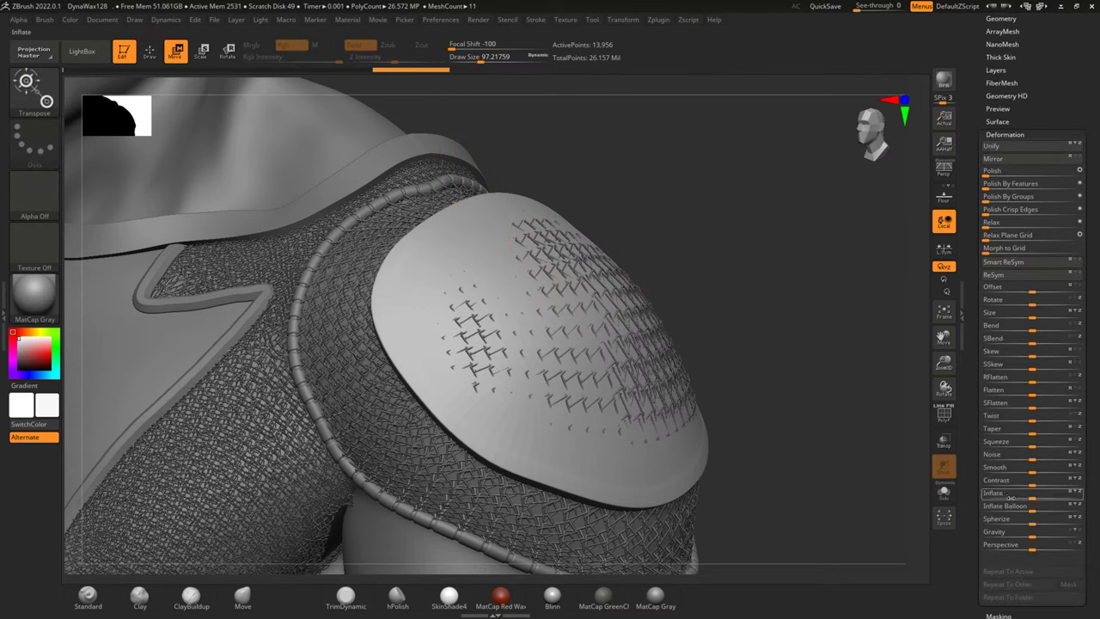
Inflate the shoulder pad slightly after undoing a trial balloon inflation.
drag(1031, 518, 1057, 518)
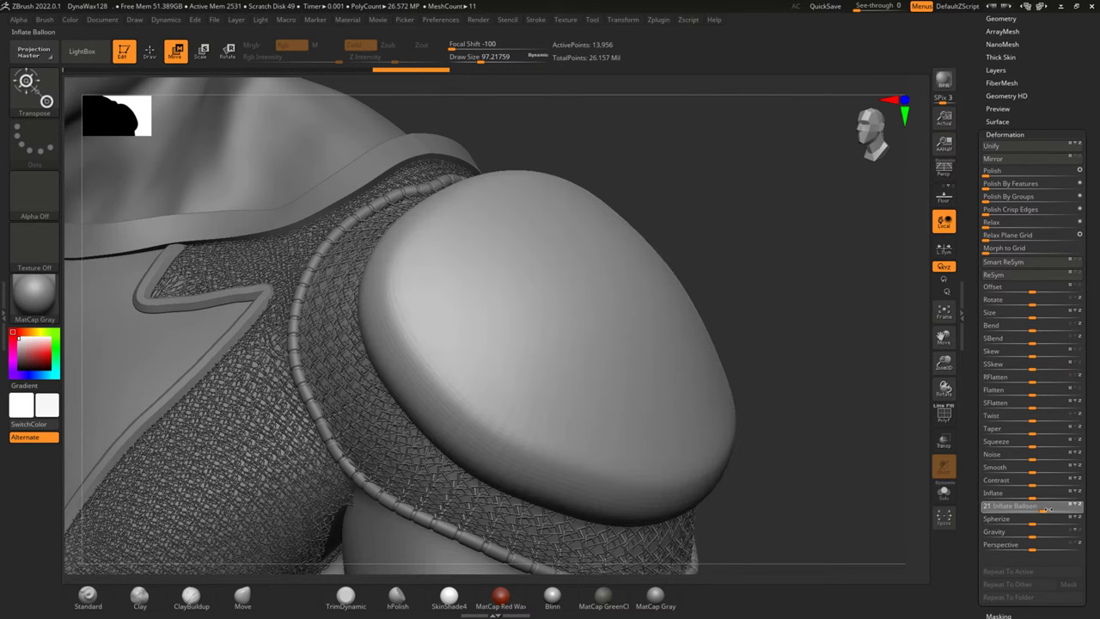
key(ctrl+z)
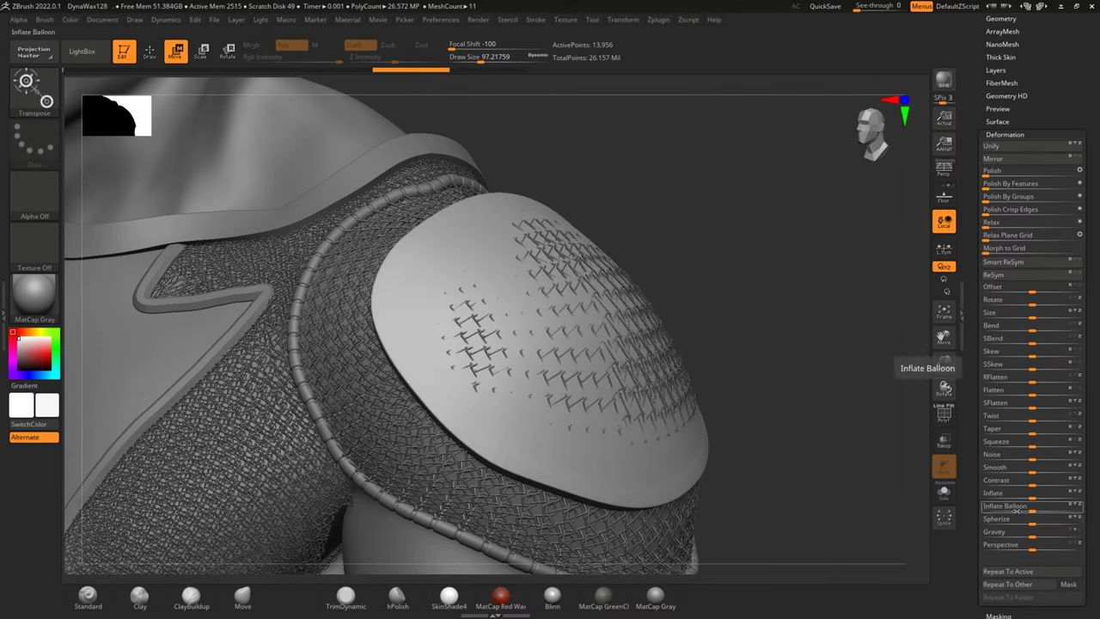
mouse_move(1030, 495)
mouse_down()
mouse_move(1003, 497)
mouse_move(1031, 496)
mouse_up()
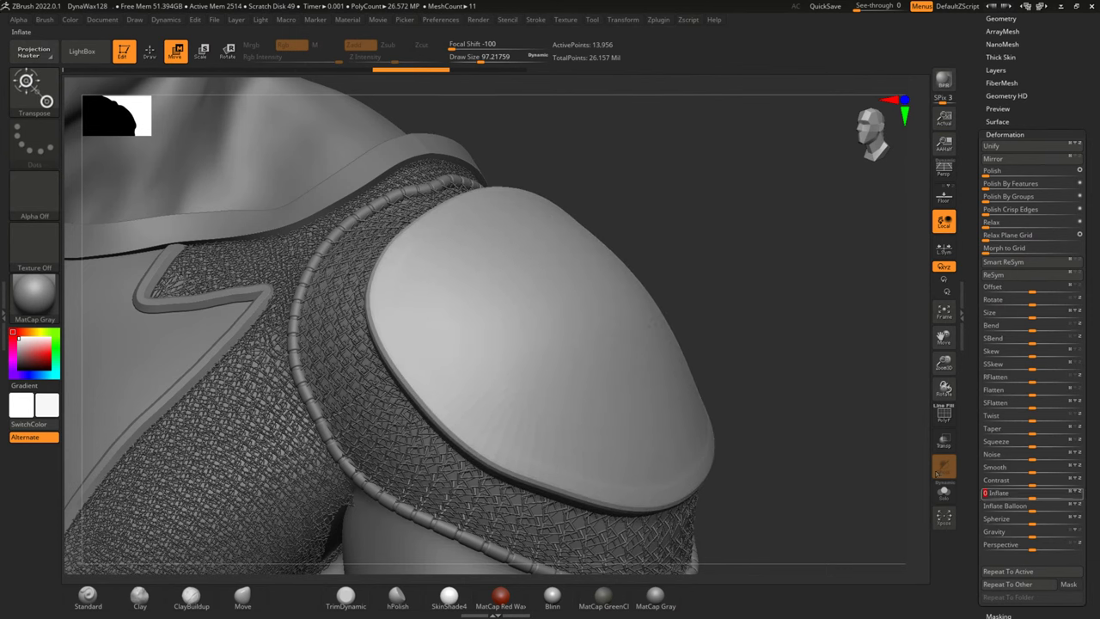
drag(911, 447, 871, 432)
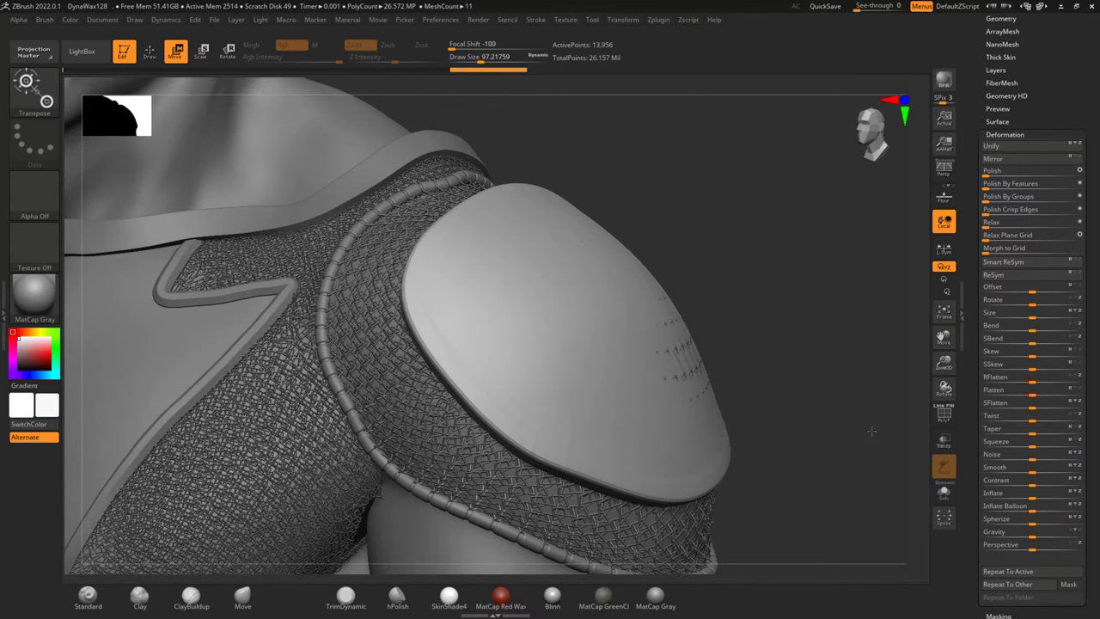
mouse_move(870, 431)
mouse_down()
mouse_move(858, 439)
mouse_move(870, 441)
mouse_up()
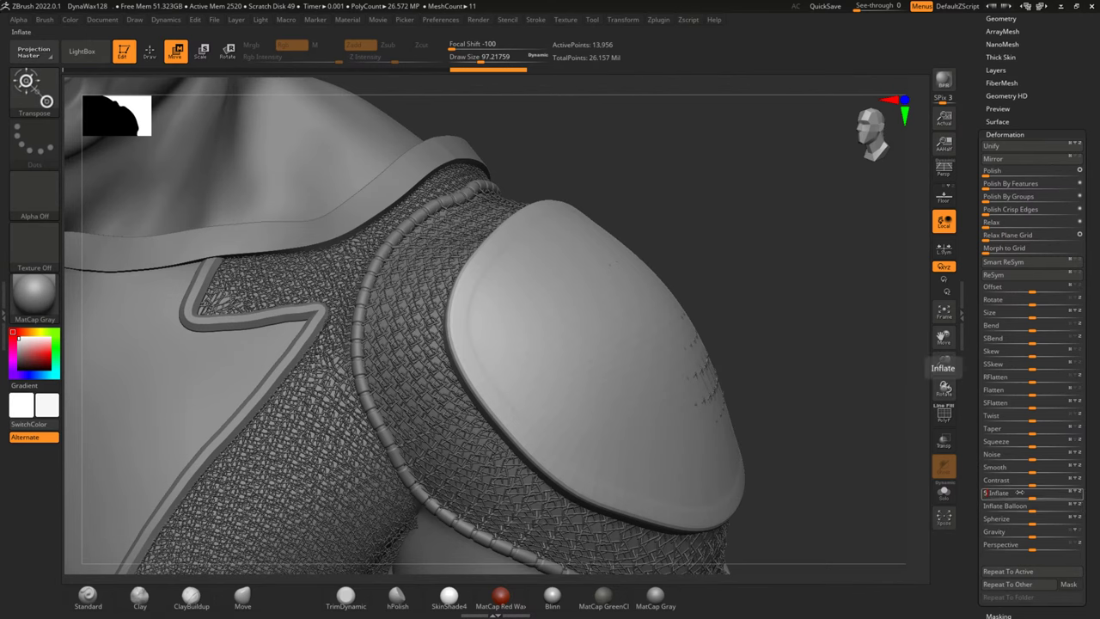
drag(1019, 493, 1019, 493)
Frame the collar and shoulder from the front and switch on Draw mode.
mouse_move(817, 361)
mouse_down()
mouse_move(799, 335)
mouse_move(833, 312)
mouse_move(798, 307)
mouse_move(817, 335)
mouse_move(812, 352)
mouse_move(835, 320)
mouse_move(860, 335)
mouse_up()
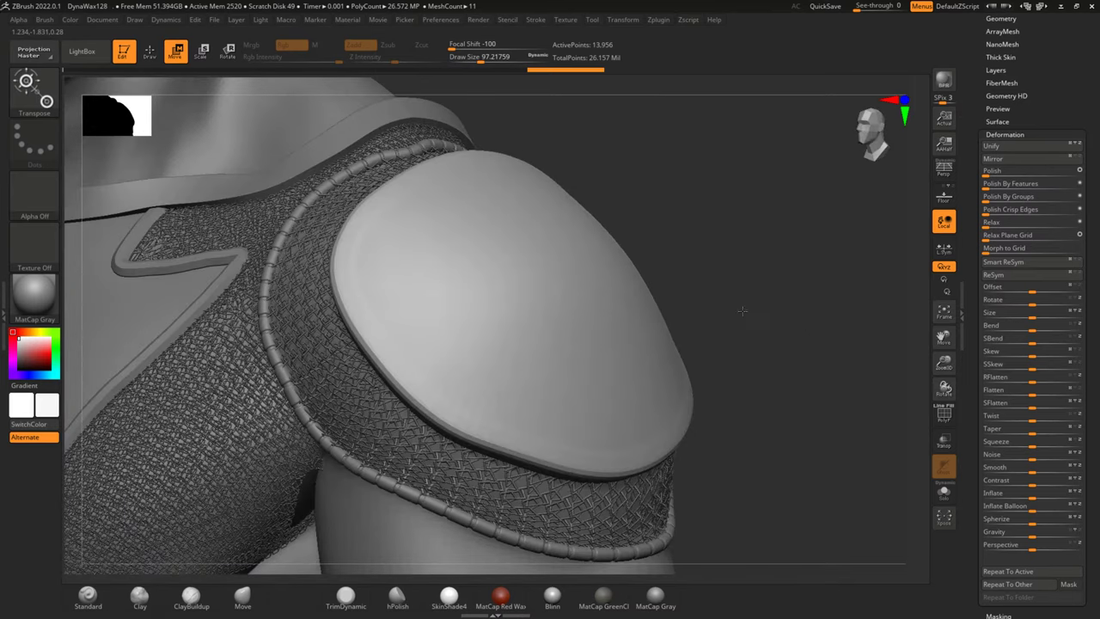
drag(781, 301, 846, 309)
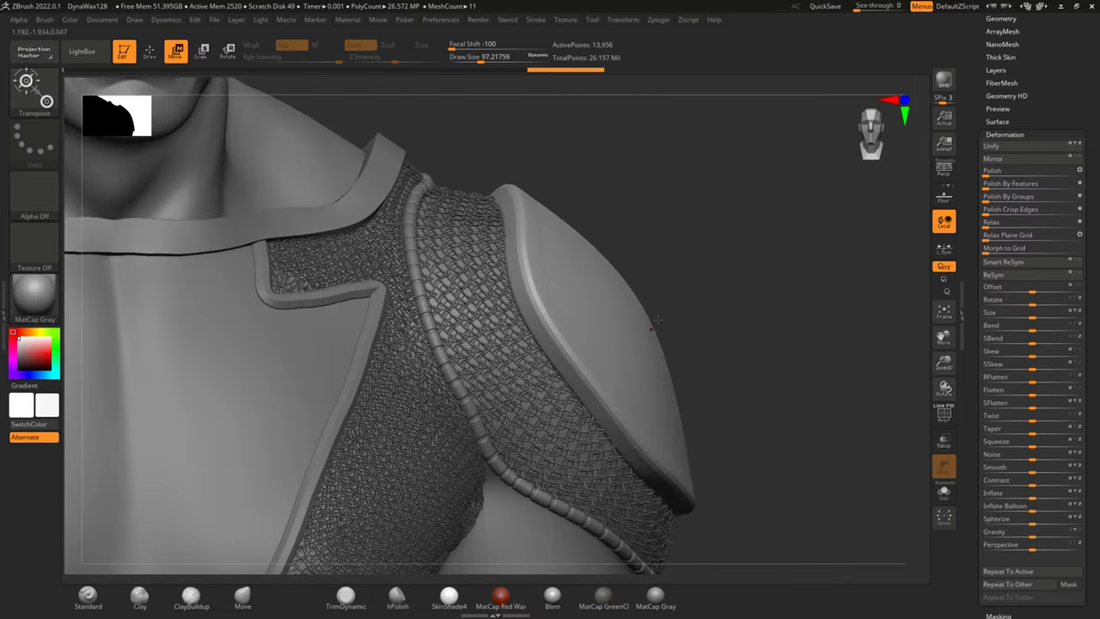
click(144, 55)
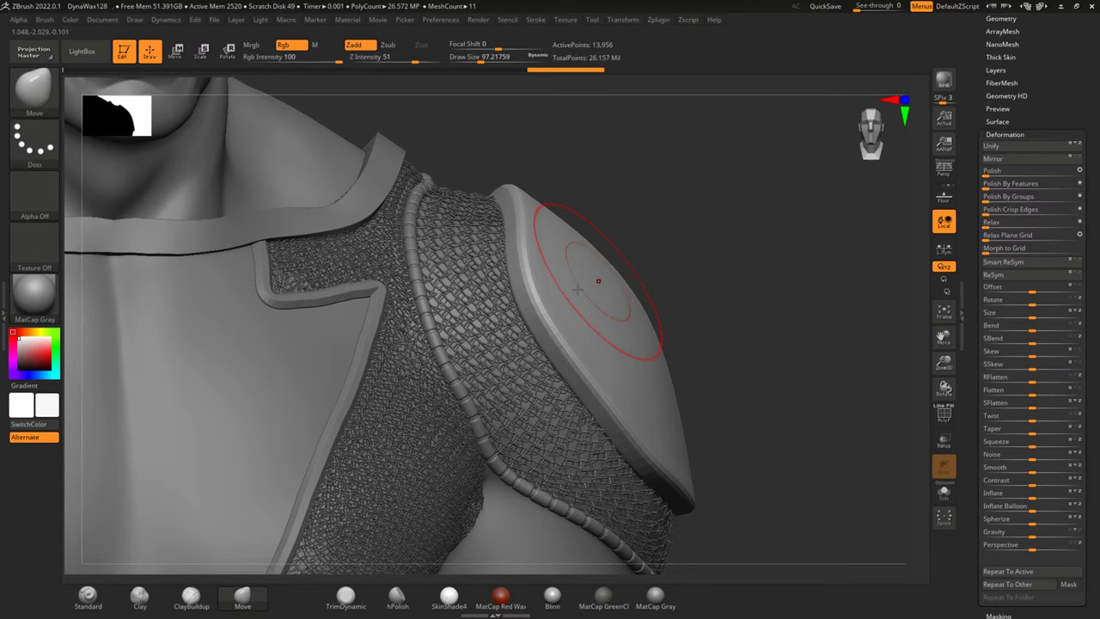
click(35, 86)
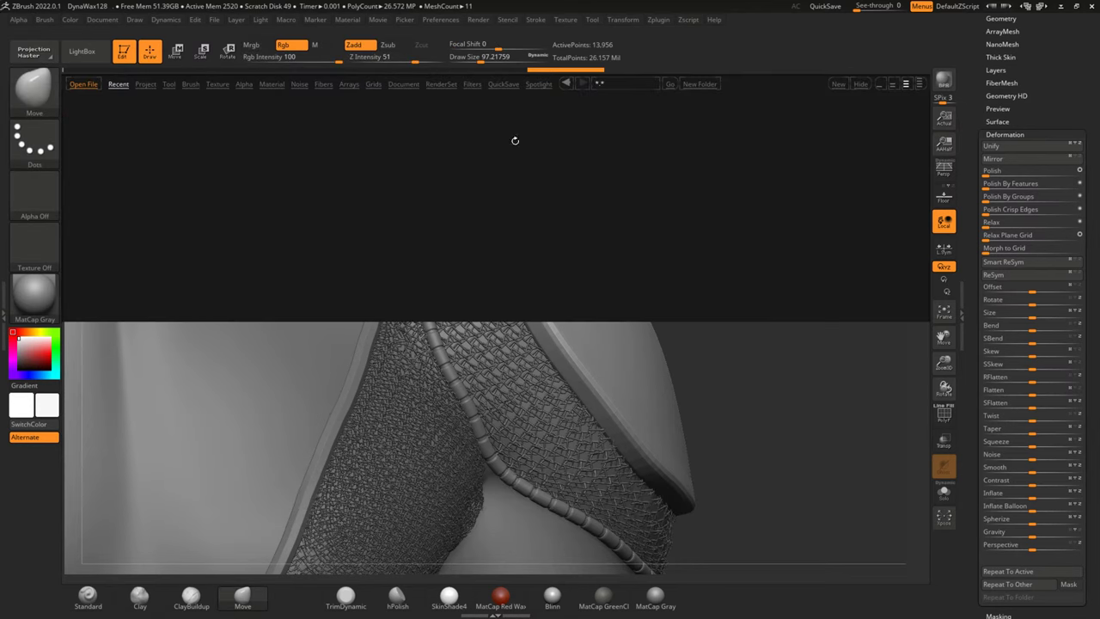
Load Orb_Rock_Noise from the Orb brush pack in LightBox and test a stroke.
click(169, 84)
click(190, 84)
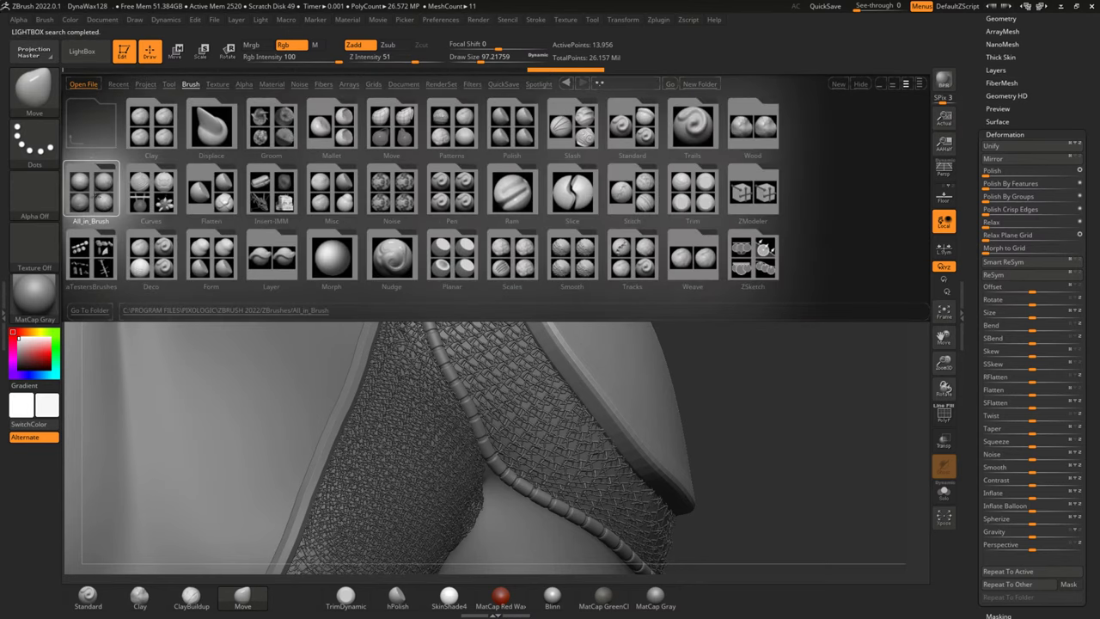
double_click(86, 184)
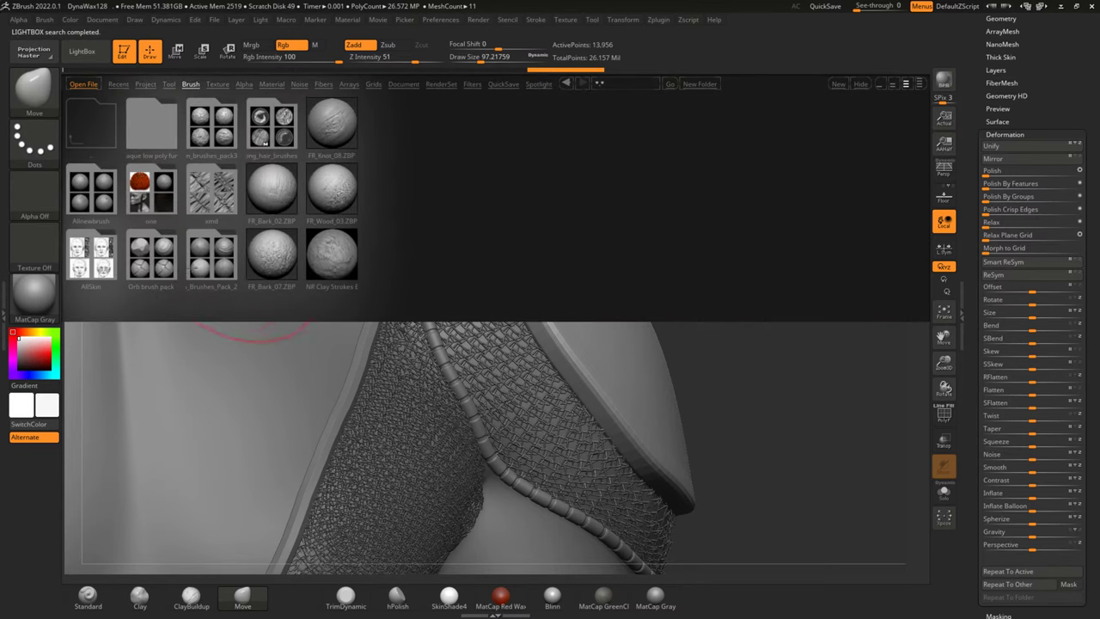
double_click(151, 256)
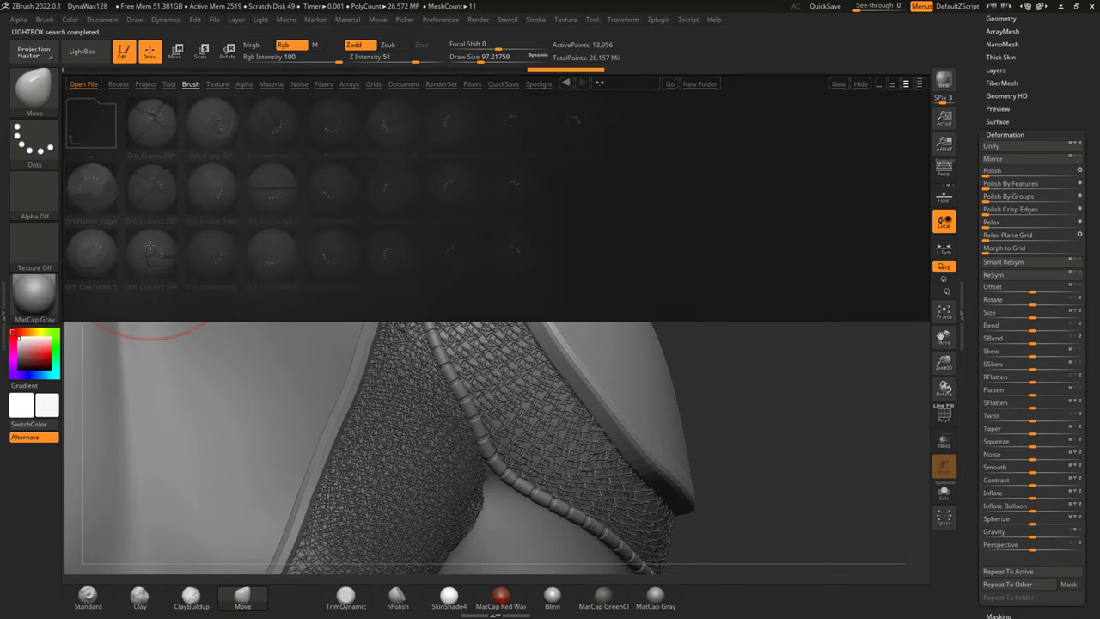
click(151, 186)
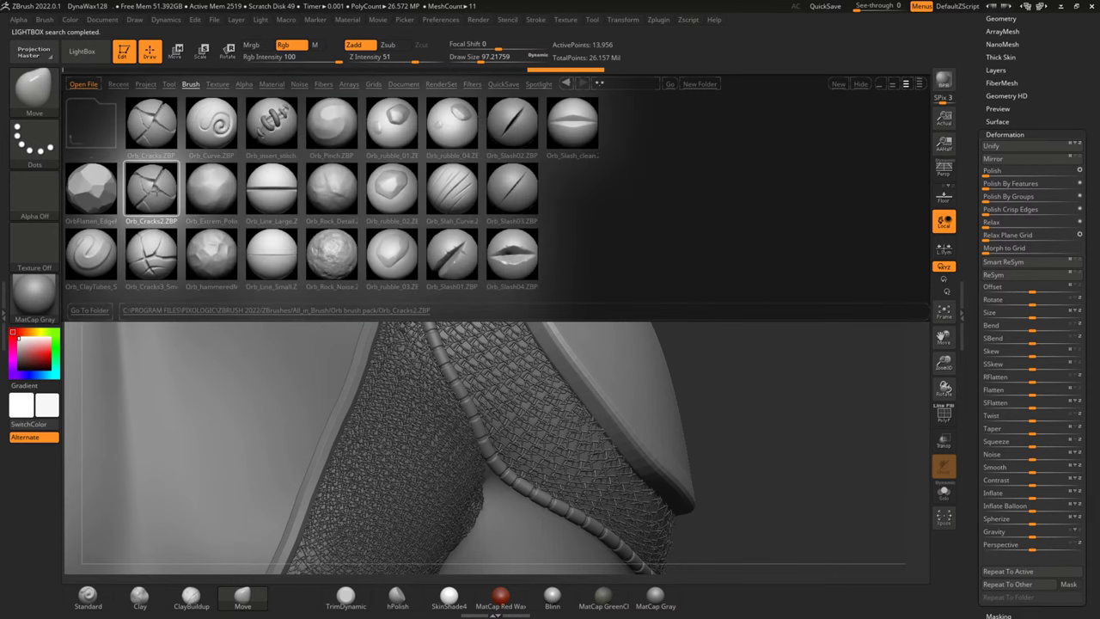
double_click(323, 255)
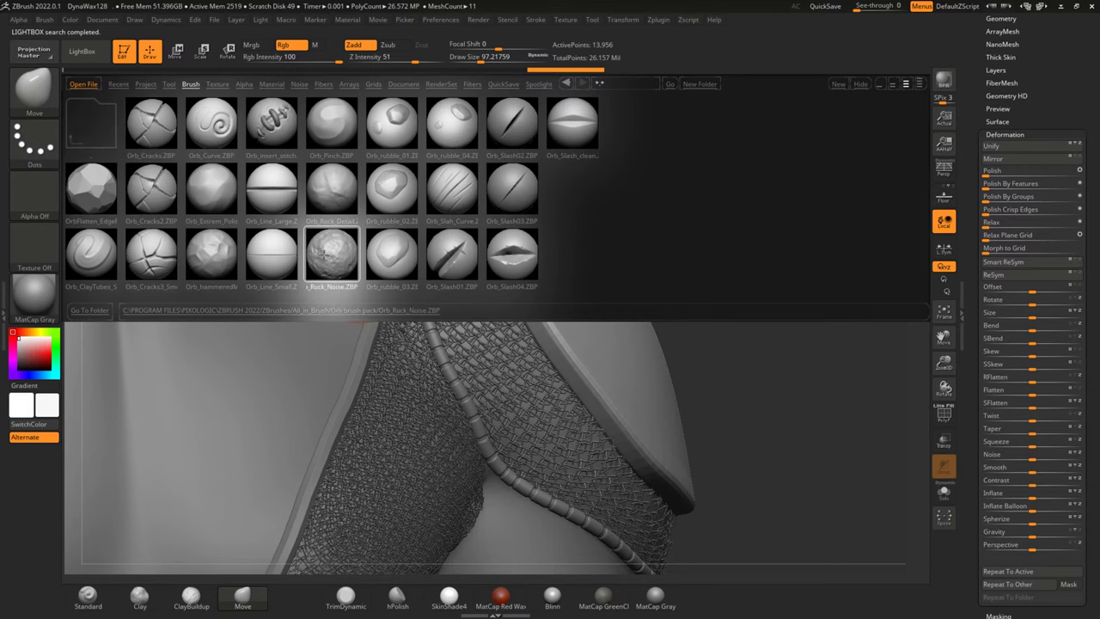
drag(699, 237, 722, 225)
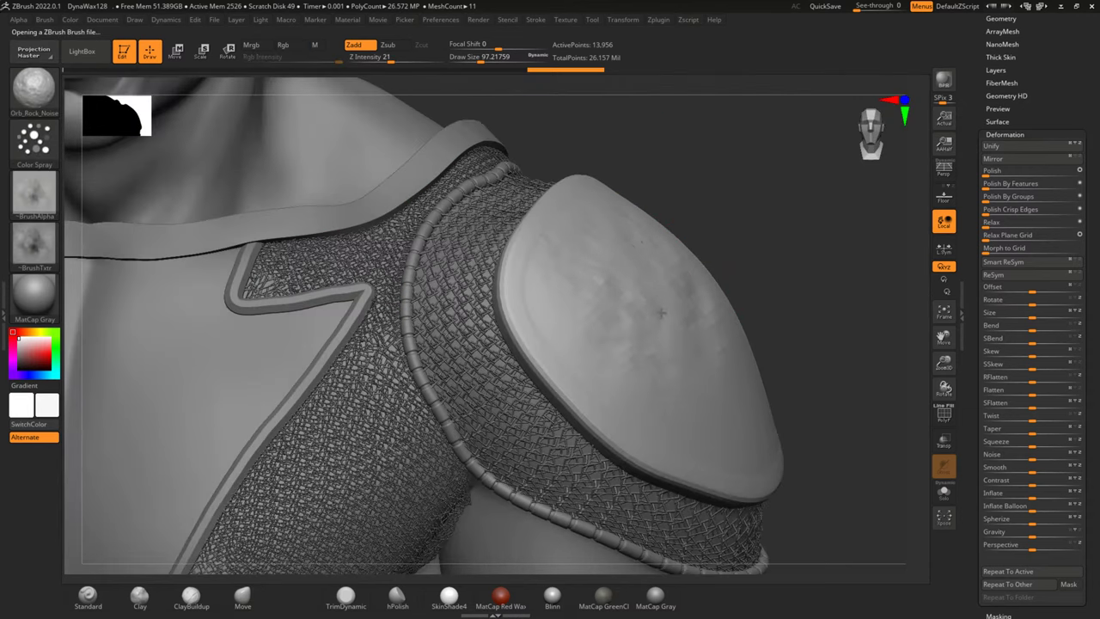
Subdivide the shoulder pad once, to 55,812 active points.
drag(670, 249, 662, 369)
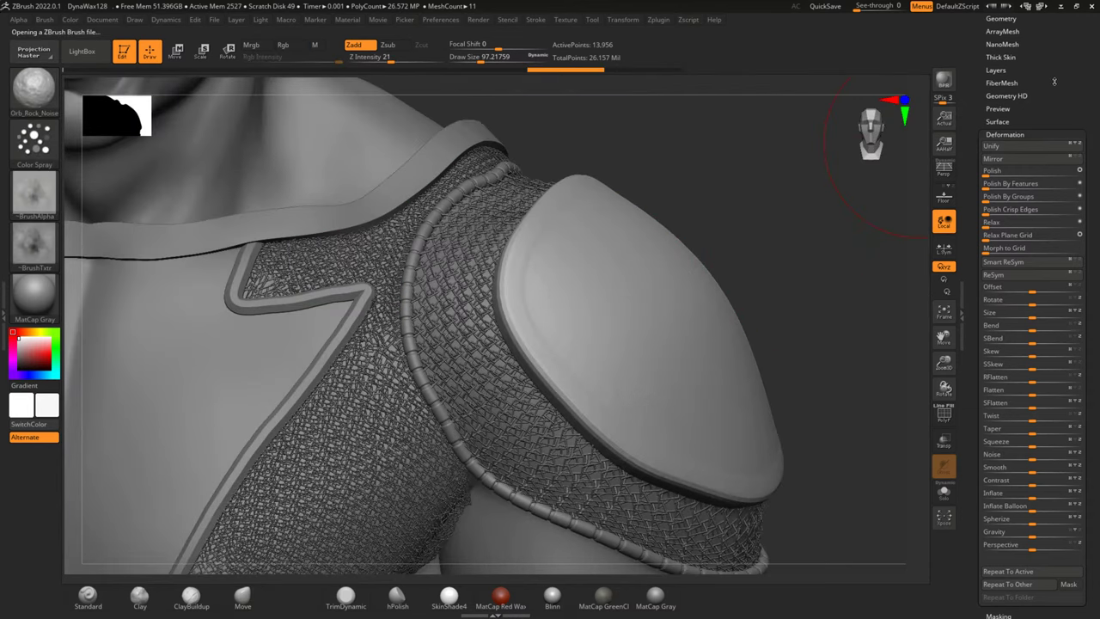
click(1002, 65)
click(1004, 114)
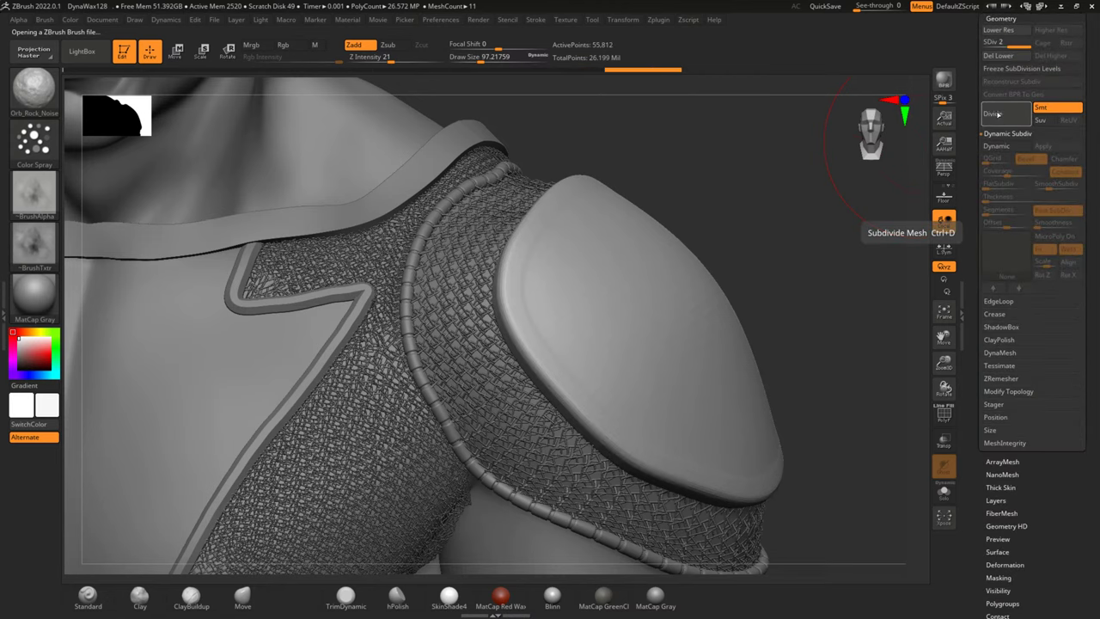
Sculpt rough rock-noise texture across the shoulder pad at 223,236 points.
mouse_move(810, 236)
mouse_down()
mouse_move(816, 198)
mouse_move(559, 307)
mouse_move(601, 369)
mouse_up()
mouse_move(702, 252)
mouse_down()
mouse_move(677, 269)
mouse_move(712, 381)
mouse_move(600, 450)
mouse_move(811, 344)
mouse_move(756, 284)
mouse_move(636, 232)
mouse_move(508, 271)
mouse_move(490, 369)
mouse_move(553, 467)
mouse_move(651, 454)
mouse_up()
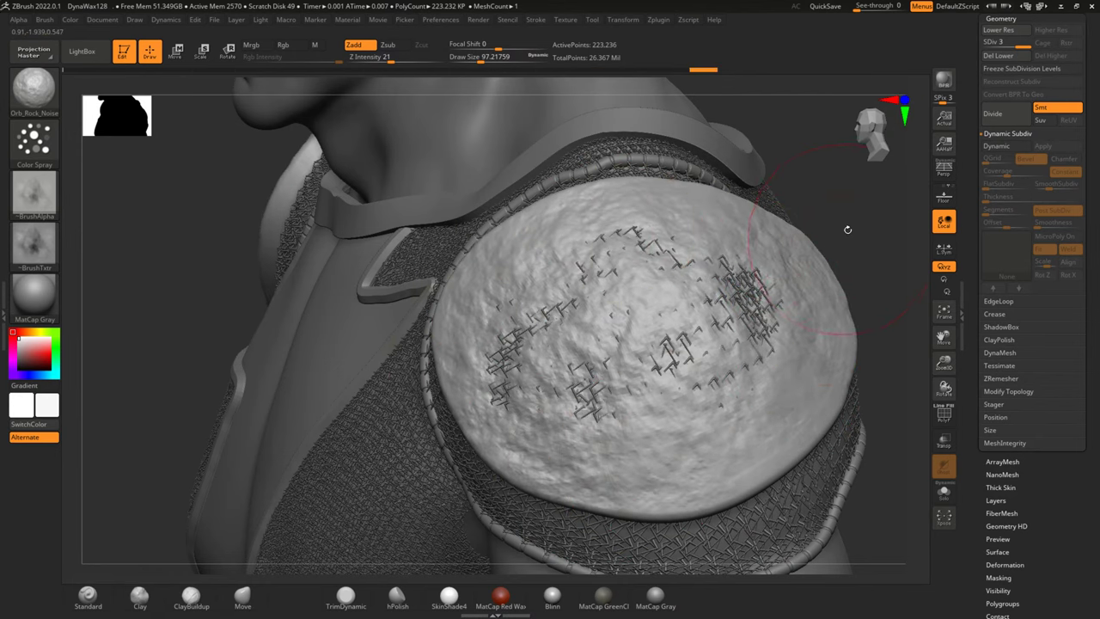
drag(845, 232, 731, 229)
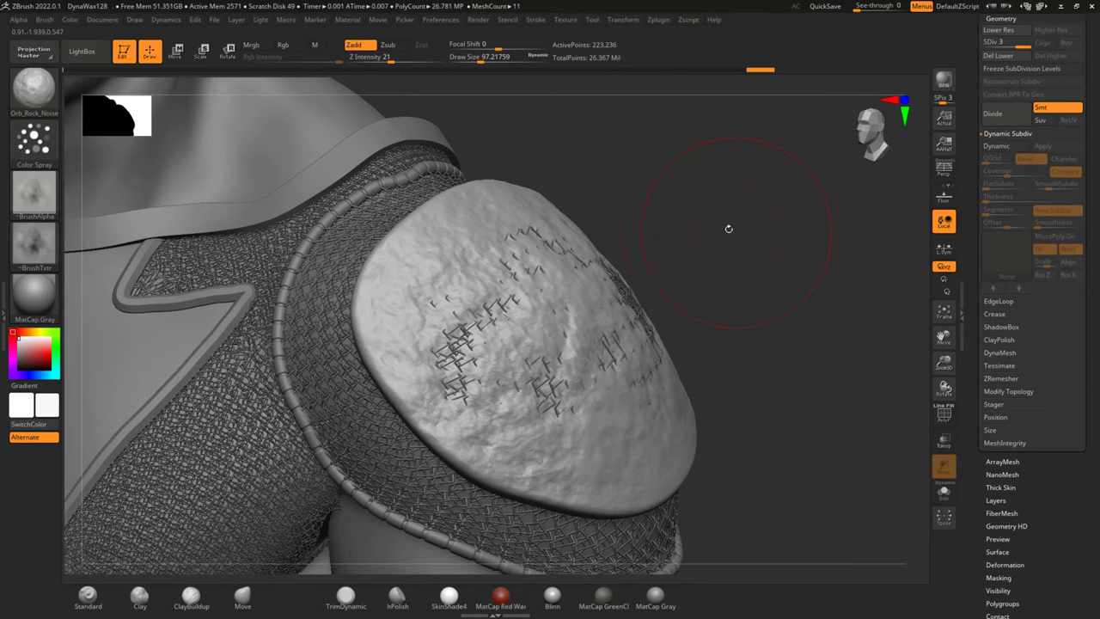
click(35, 90)
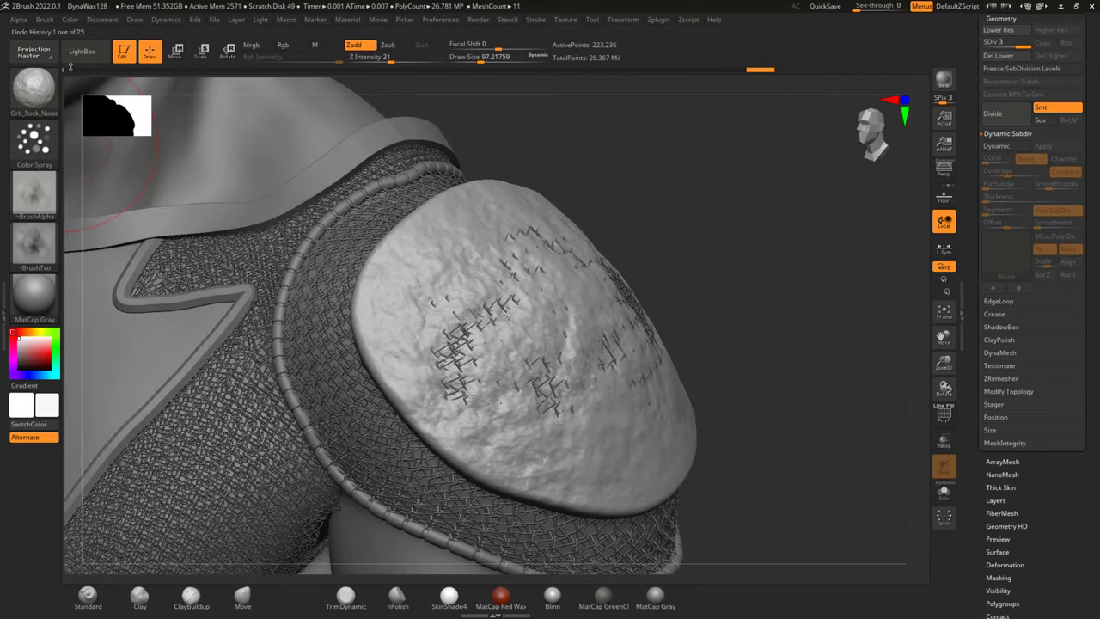
Load Orb_hammeredMetal and add hammered dents to the pad at 892,932 points.
click(81, 51)
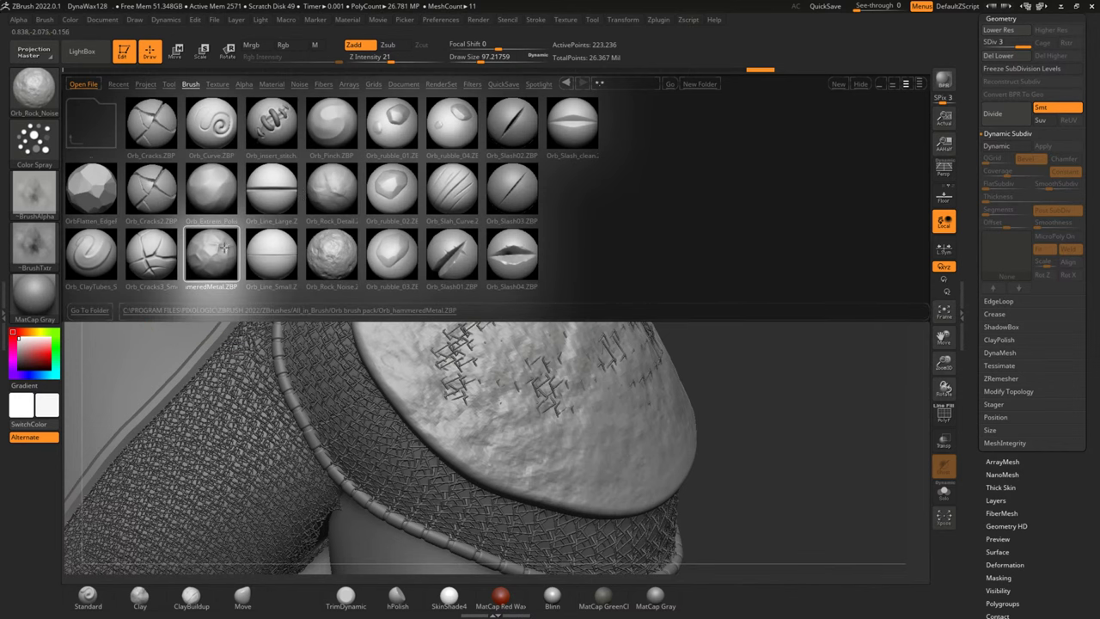
double_click(223, 248)
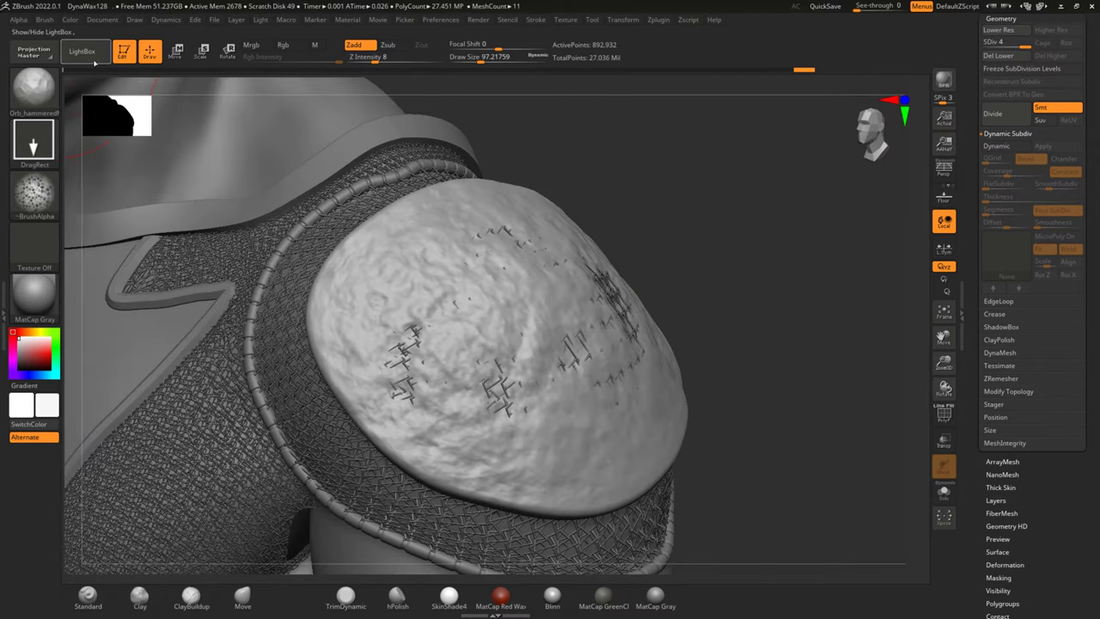
click(98, 55)
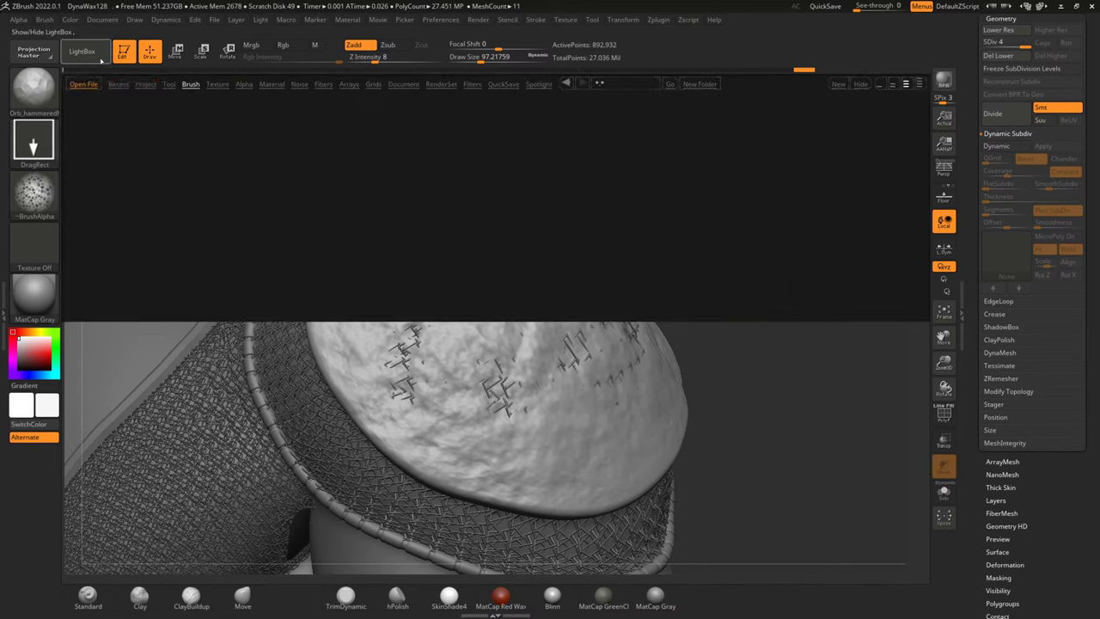
Load Orb_Cracks2, undo the heavy first stroke, and set Draw Size to about 10.5.
double_click(151, 189)
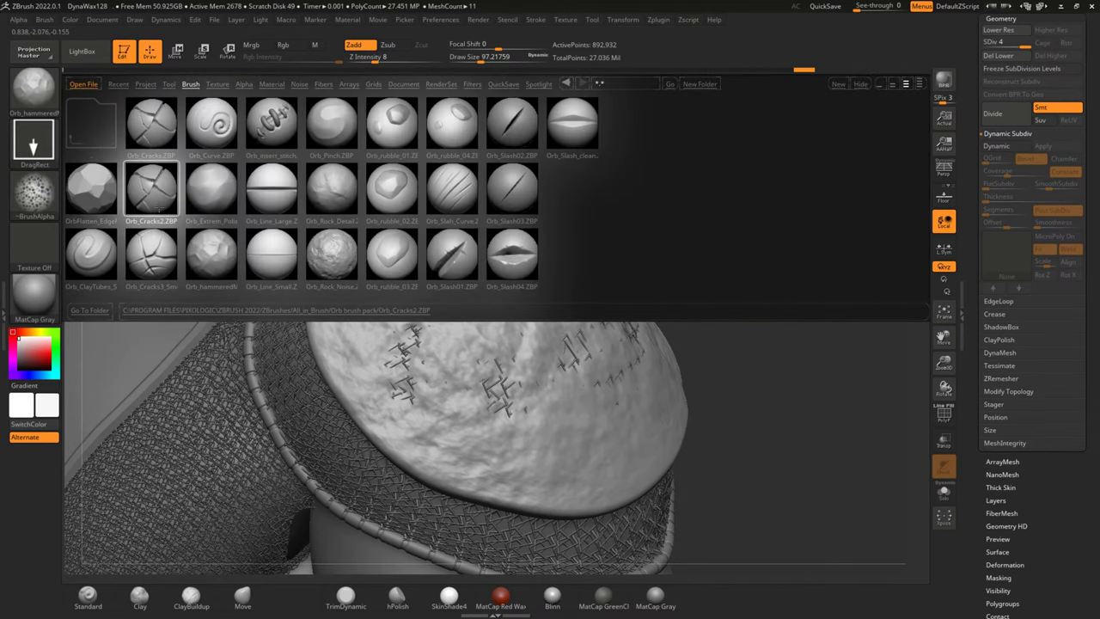
drag(404, 292, 460, 372)
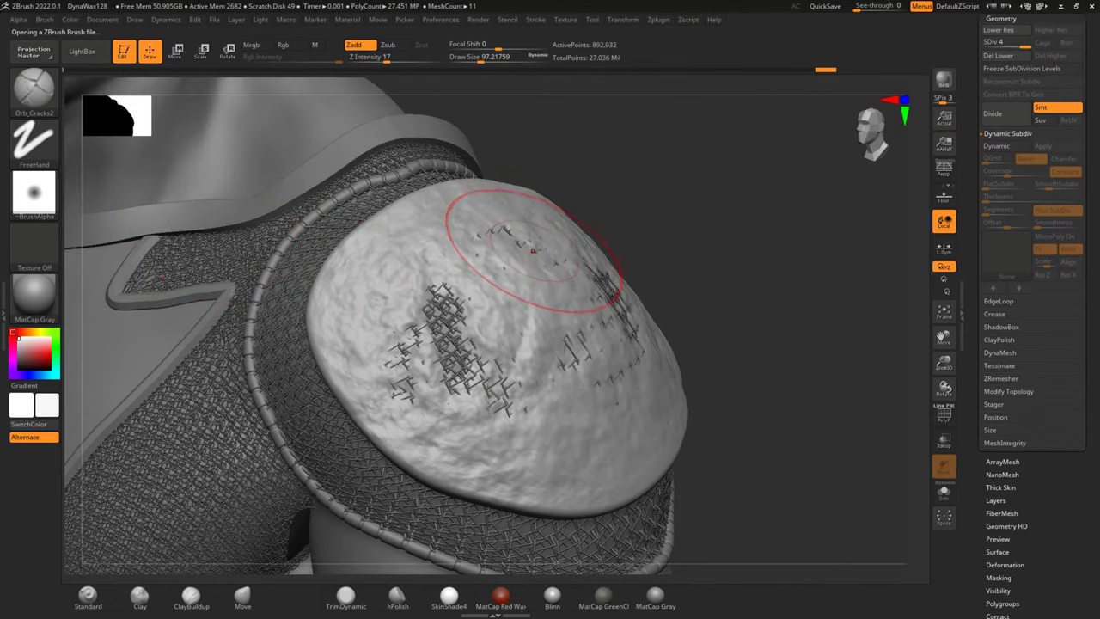
key(ctrl+z)
key(space)
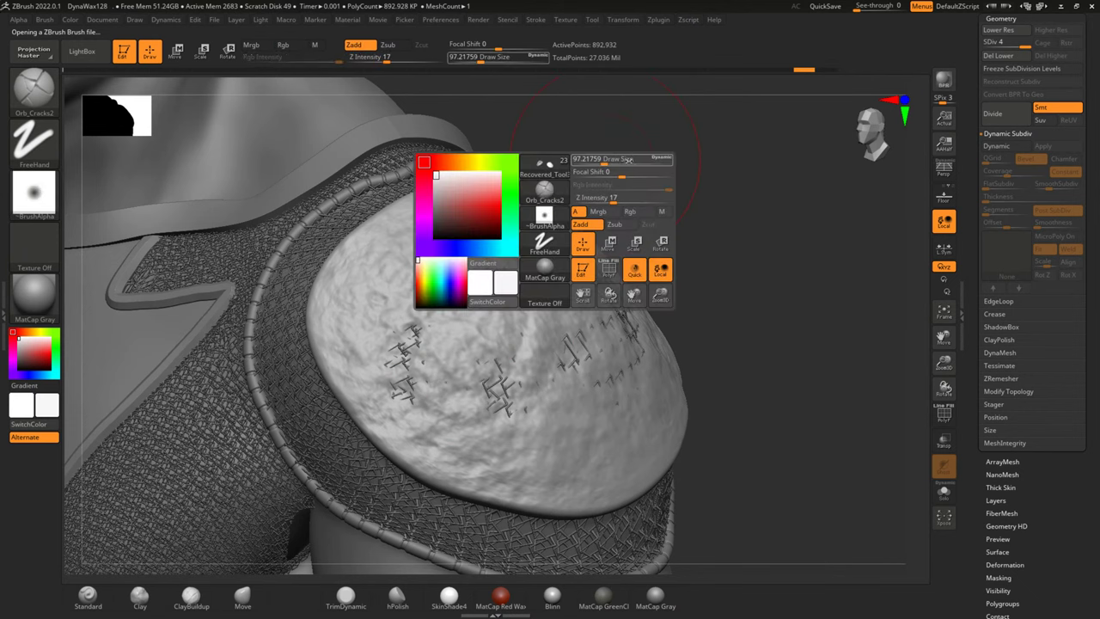
drag(602, 160, 578, 162)
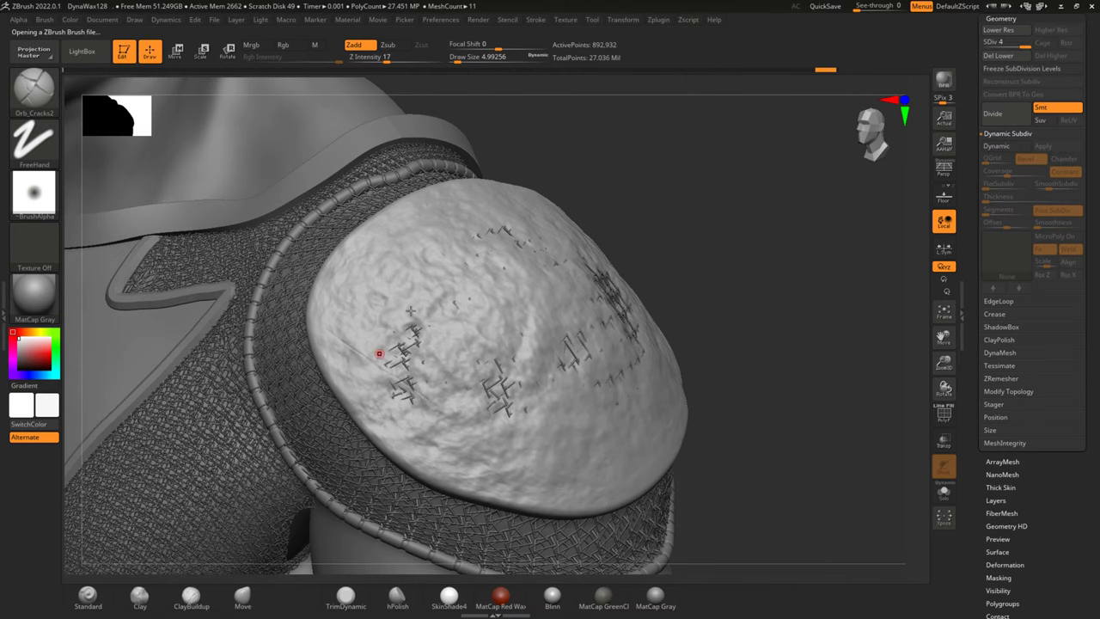
key(space)
drag(522, 219, 530, 219)
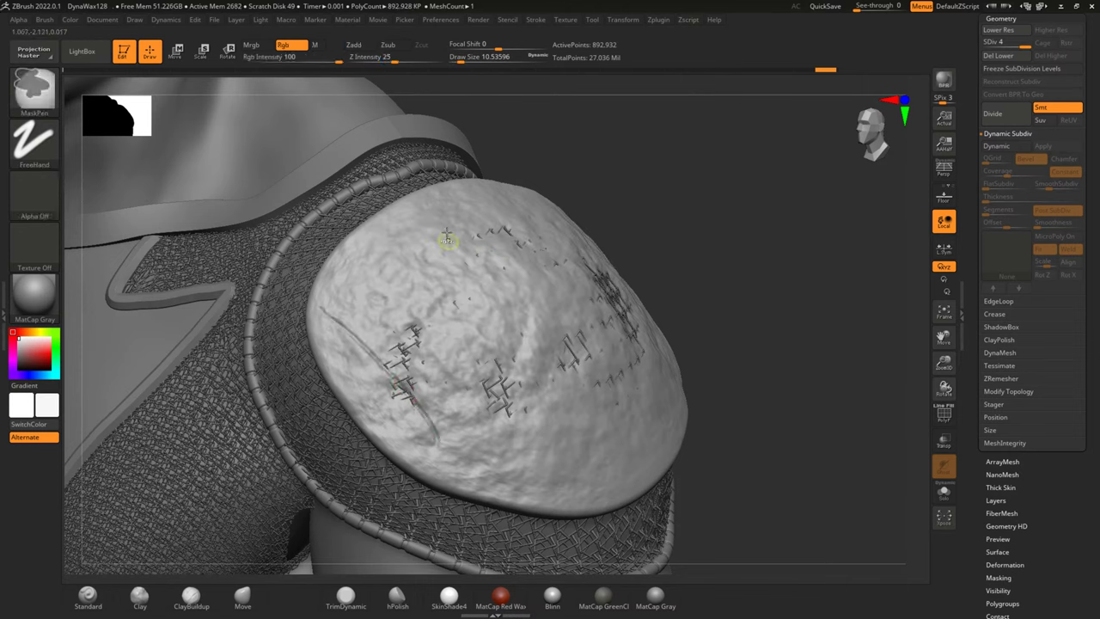
click(82, 52)
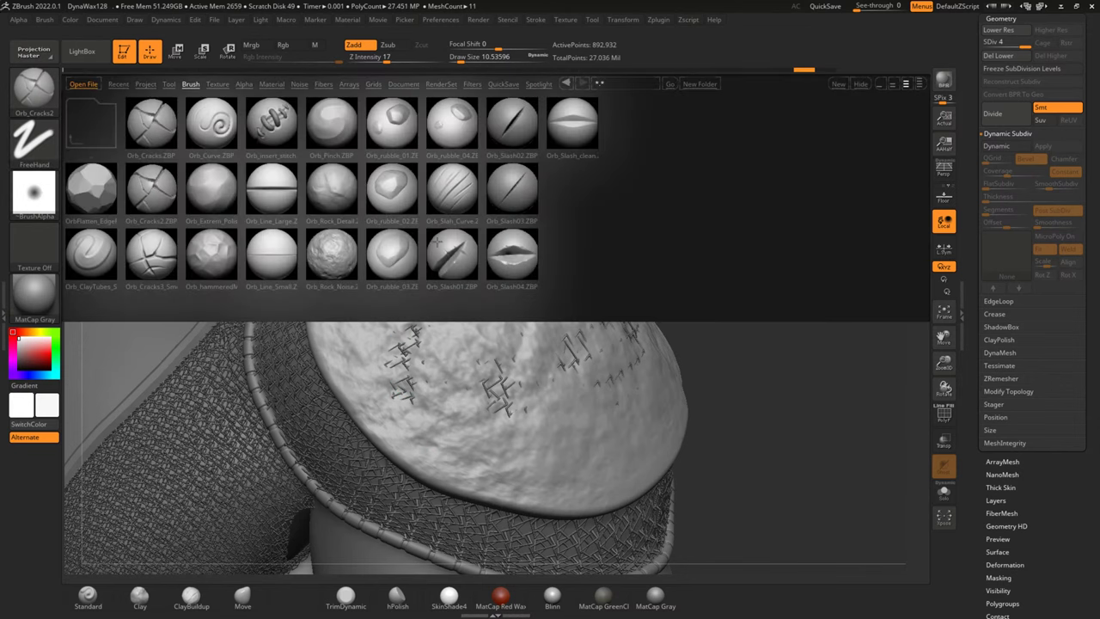
Carve Orb_Slash_Curve gouges at Draw Size 80 on the pad's left edge and lower right.
double_click(452, 189)
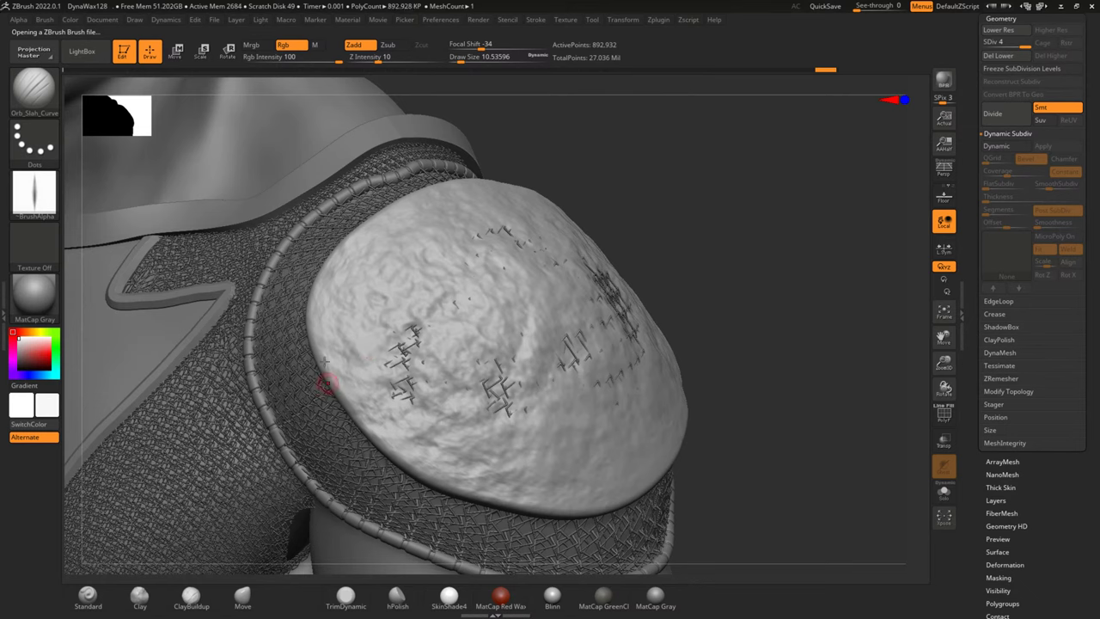
drag(464, 58, 477, 59)
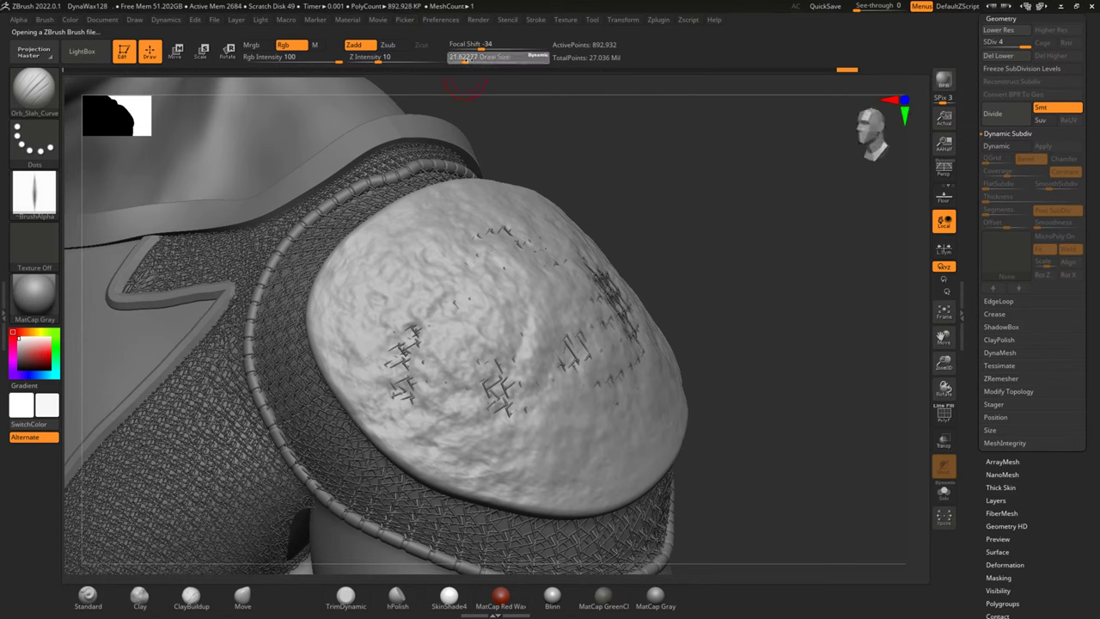
drag(368, 253, 335, 391)
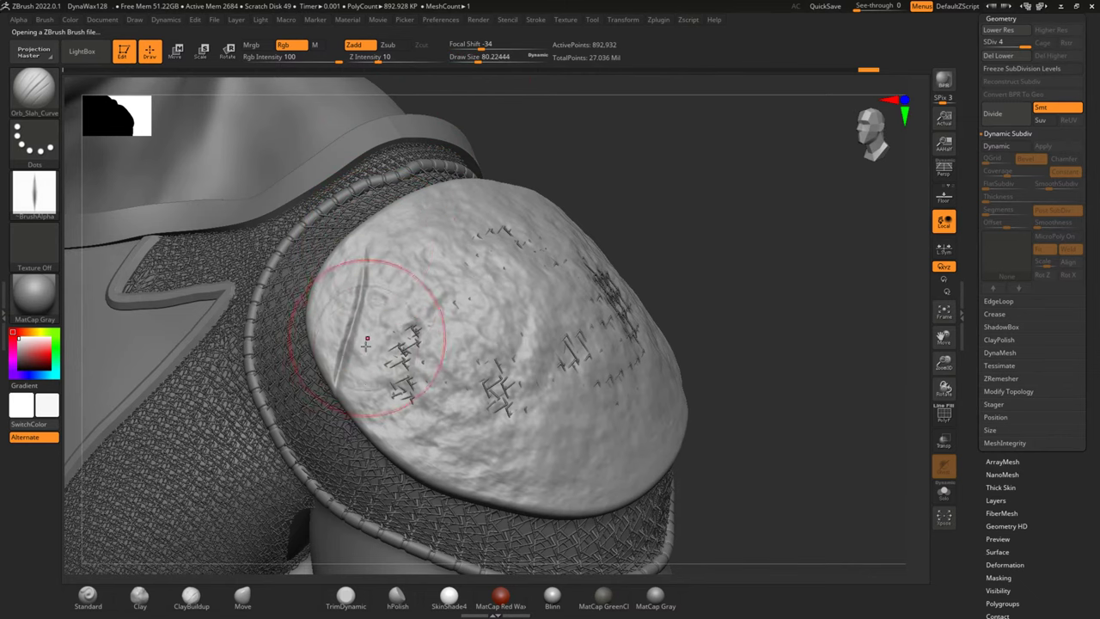
drag(574, 411, 586, 479)
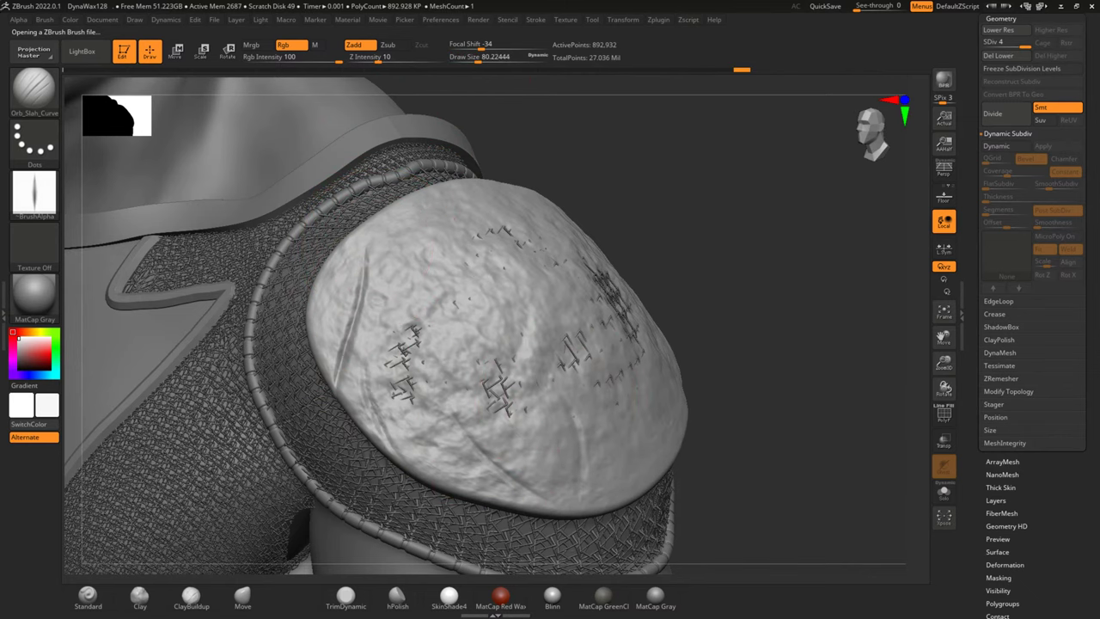
drag(737, 319, 669, 383)
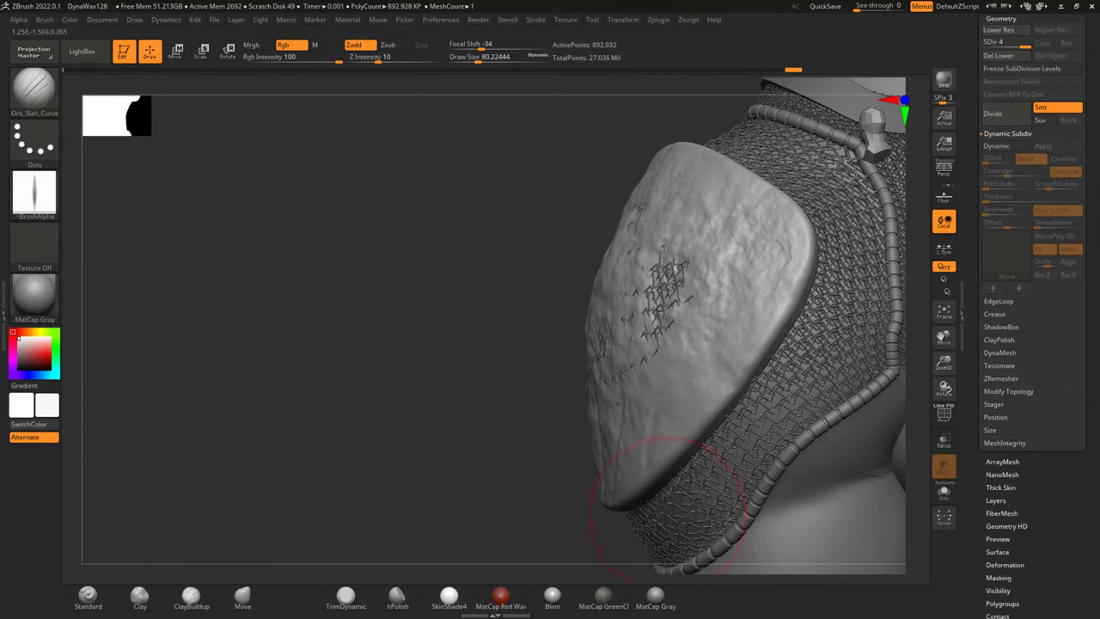
drag(666, 507, 601, 284)
mouse_move(705, 212)
mouse_down()
mouse_move(729, 246)
mouse_move(744, 223)
mouse_move(582, 283)
mouse_up()
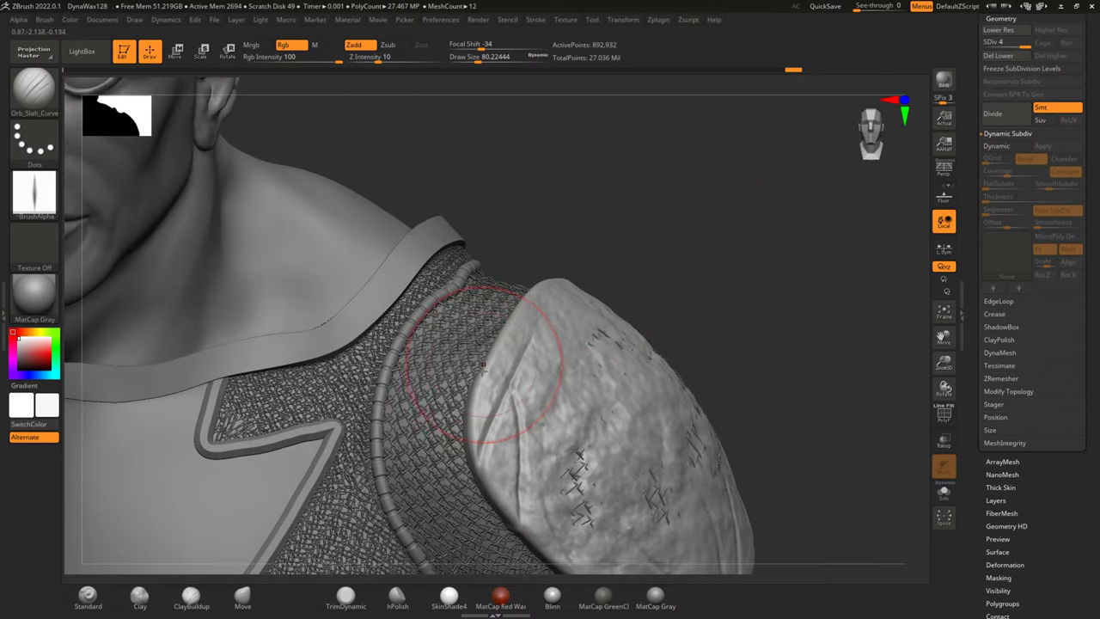
drag(491, 177, 569, 296)
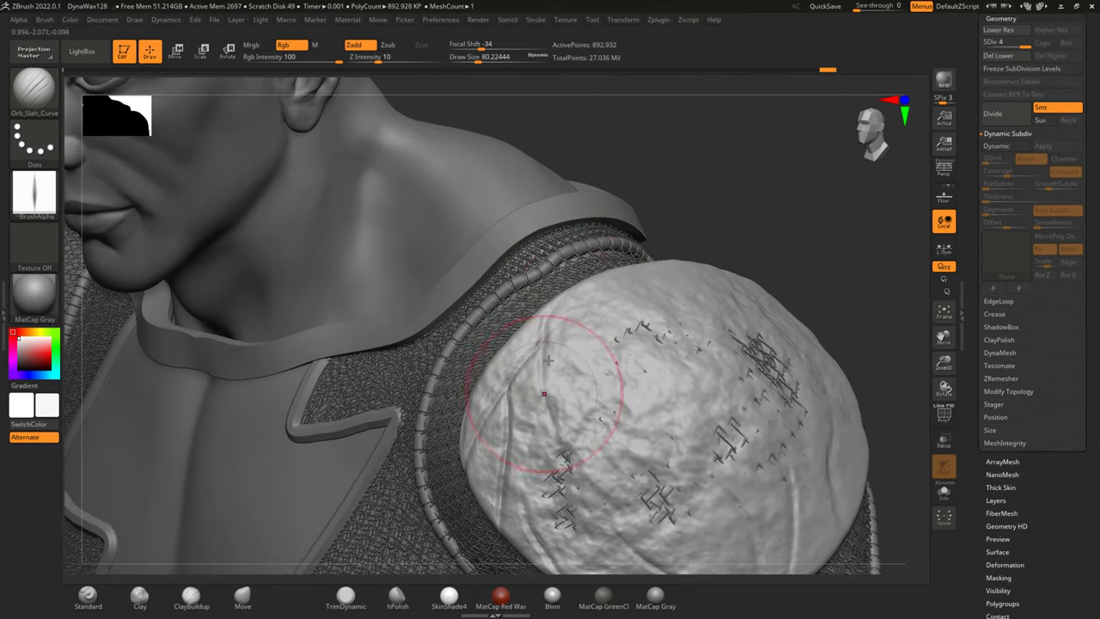
drag(704, 224, 773, 190)
mouse_move(754, 264)
mouse_down()
mouse_move(780, 197)
mouse_move(636, 369)
mouse_up()
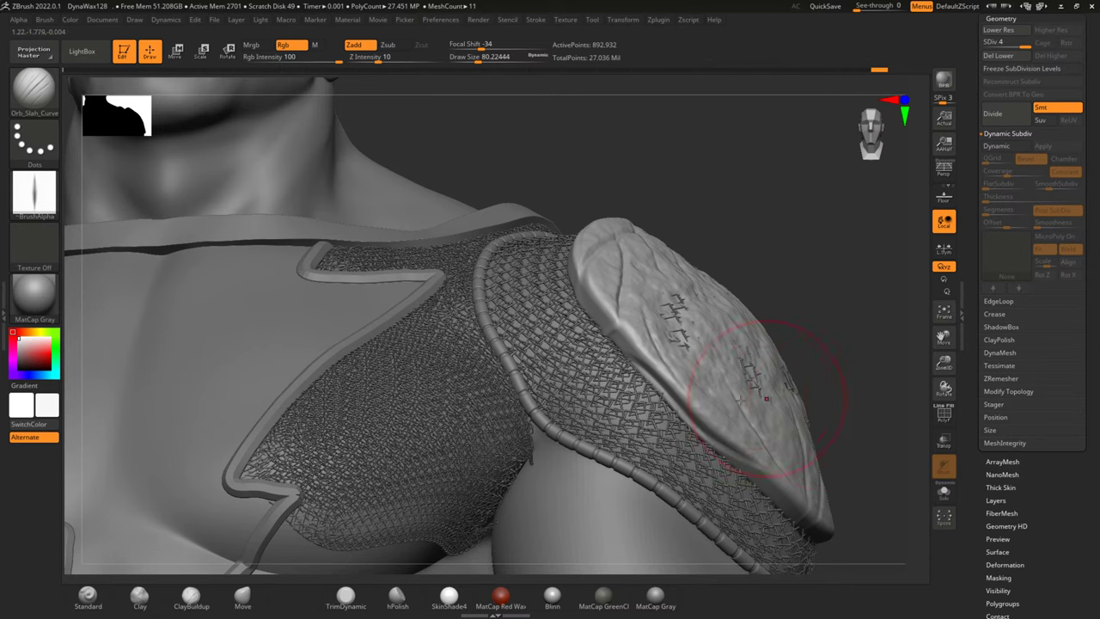
mouse_move(762, 356)
mouse_down()
mouse_move(786, 229)
mouse_move(832, 216)
mouse_move(748, 289)
mouse_up()
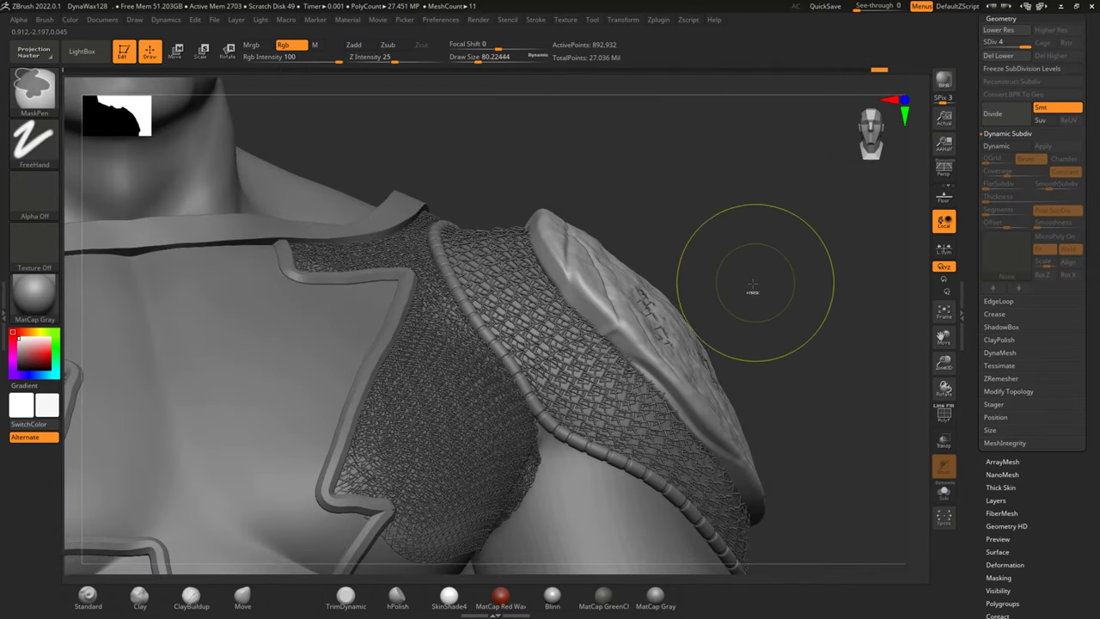
Step through SDiv levels with Shift+D and D, then Divide up to SDiv 7 (3.571 million points).
key(ctrl)
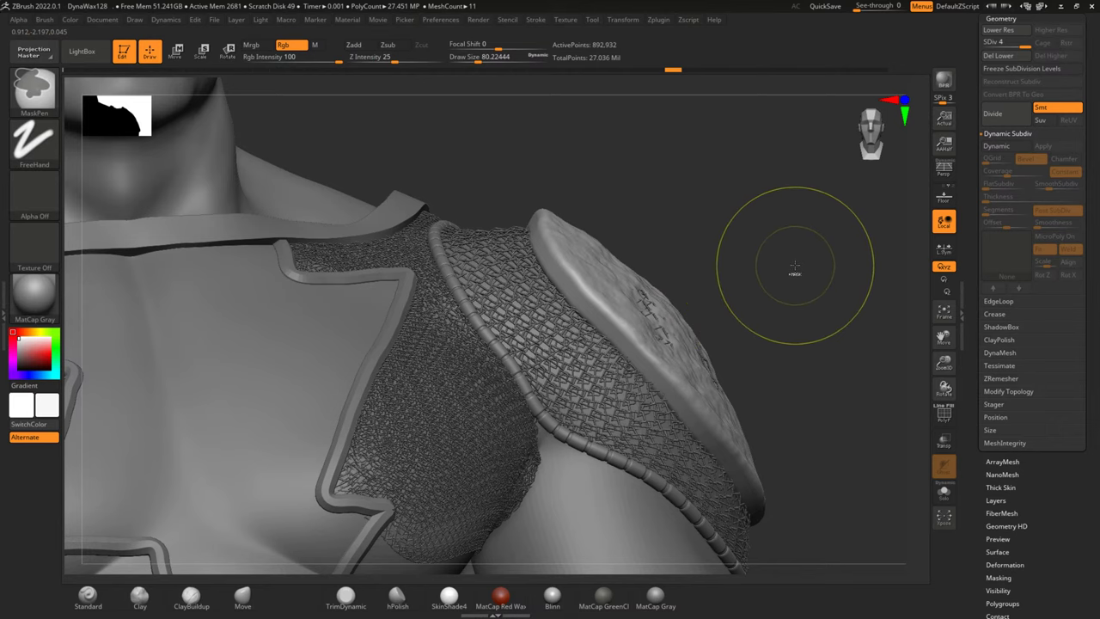
drag(800, 238, 806, 232)
key(shift+d)
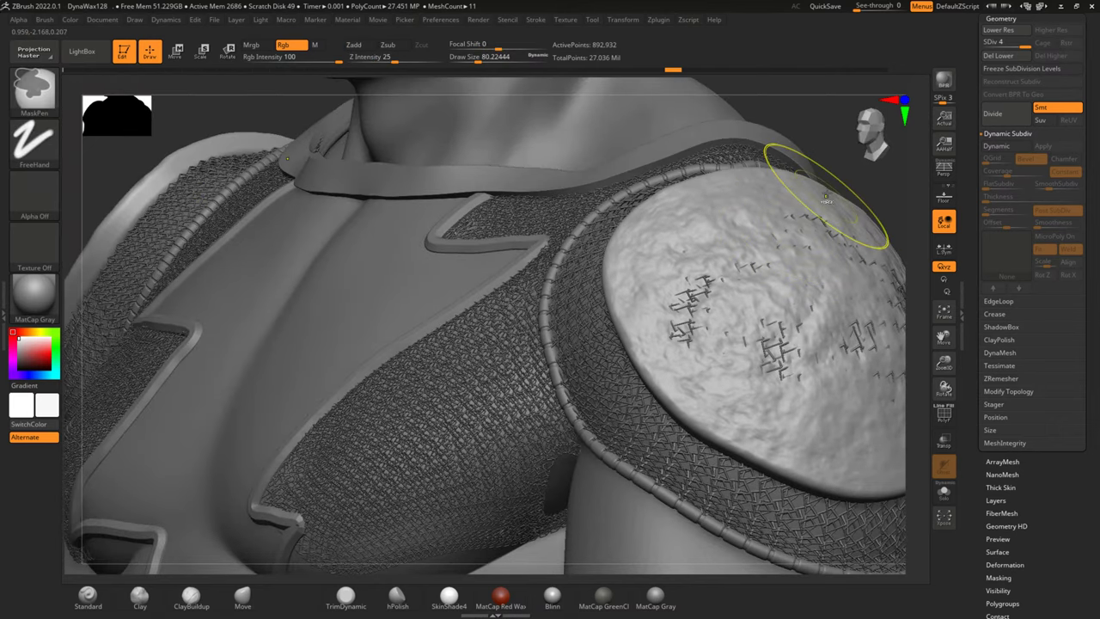
drag(855, 172, 838, 193)
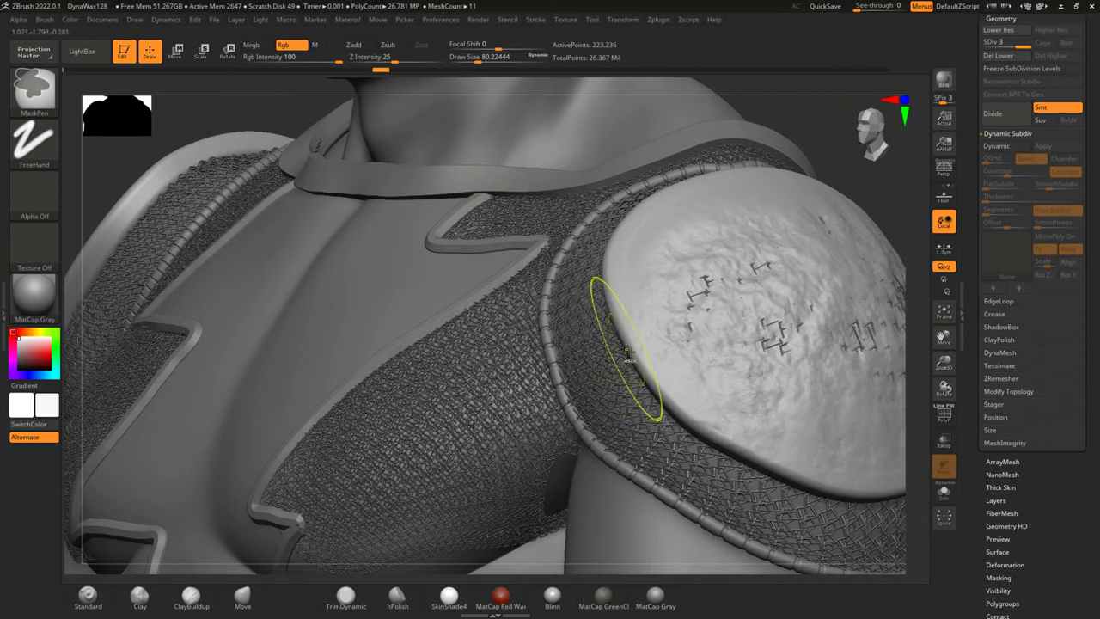
key(shift+d)
key(d)
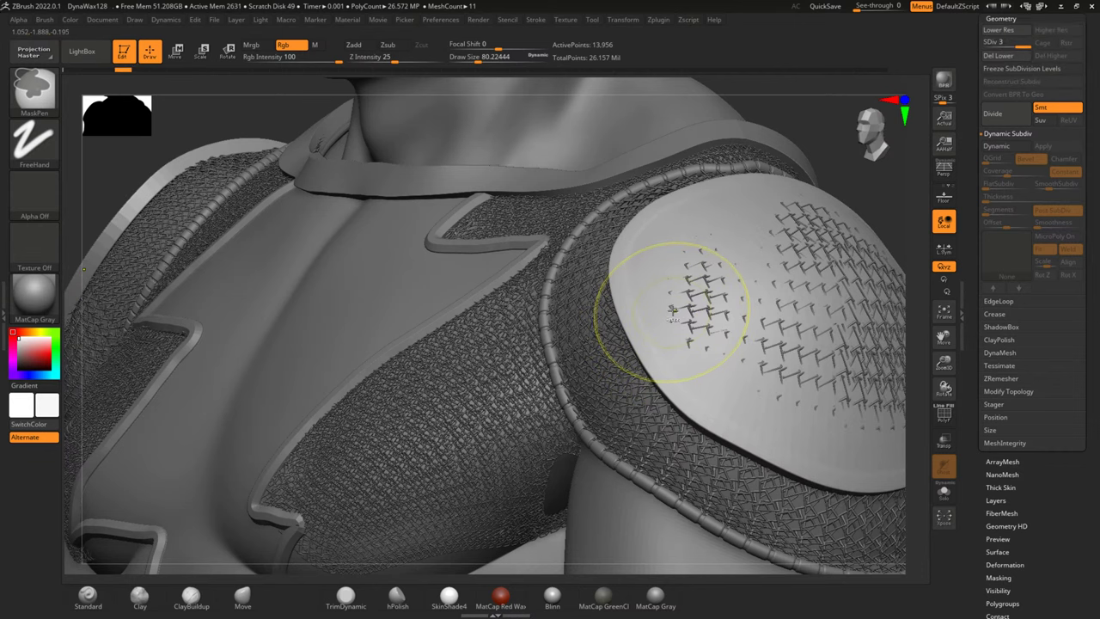
key(ctrl)
click(997, 114)
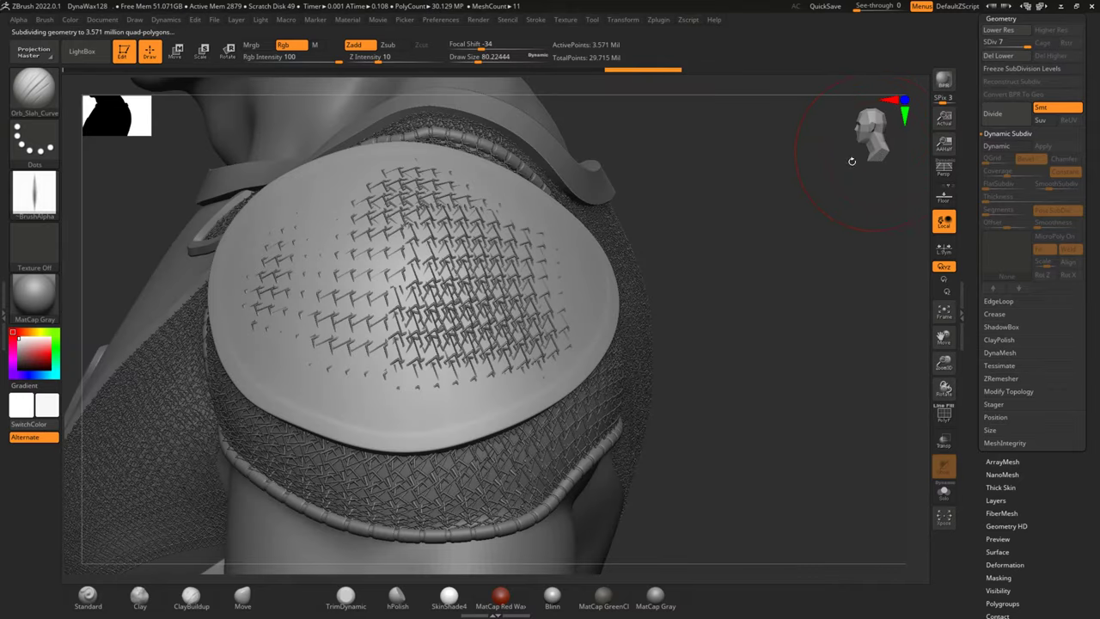
mouse_move(852, 160)
mouse_down()
mouse_move(791, 246)
mouse_move(774, 250)
mouse_move(776, 275)
mouse_move(763, 266)
mouse_up()
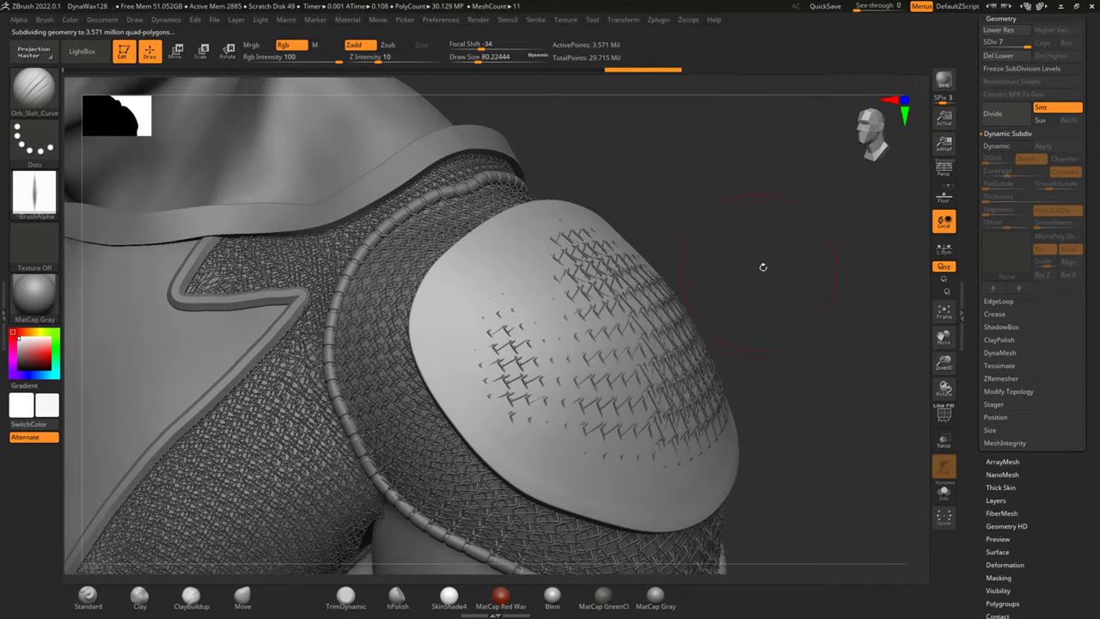
click(77, 55)
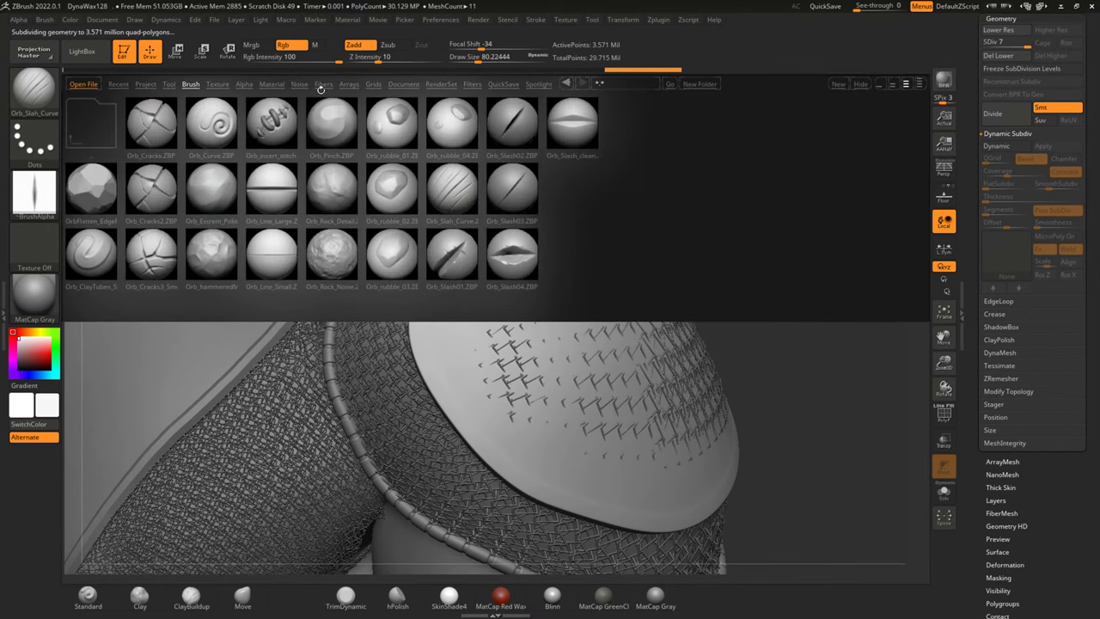
Load Orb_rubble_02, place several test rubble stones on the pad, then undo them all.
double_click(375, 196)
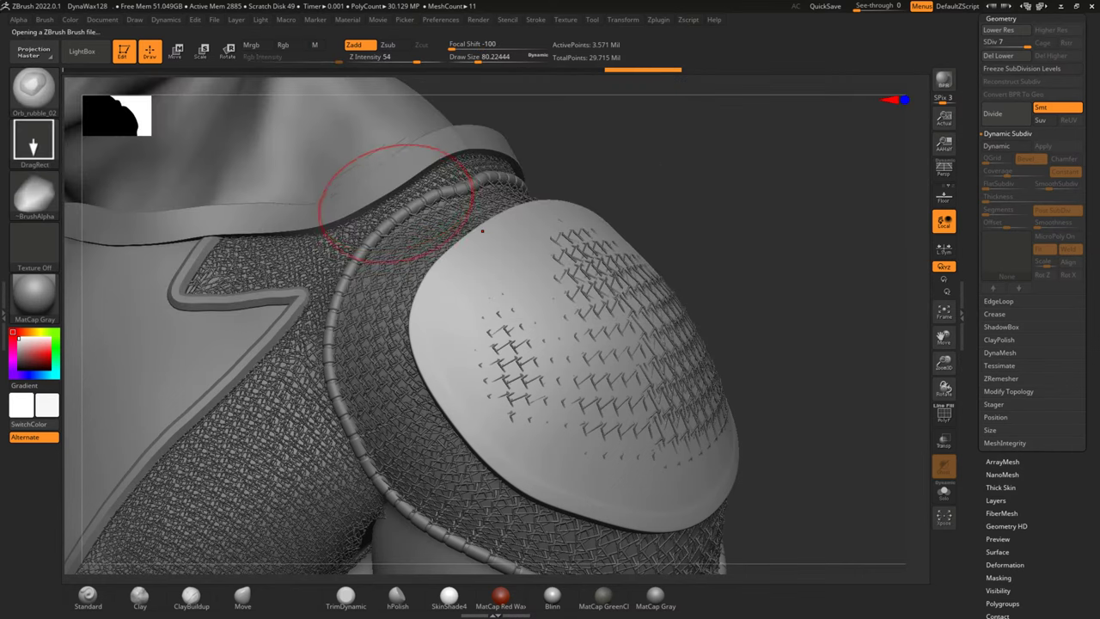
drag(559, 293, 602, 344)
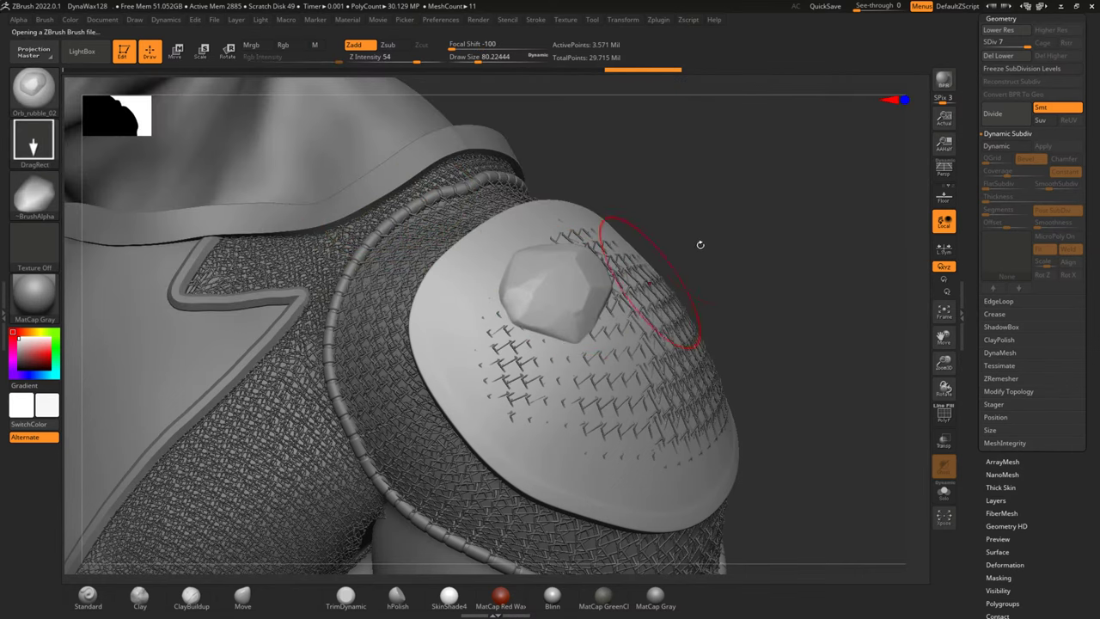
right_drag(589, 368, 709, 254)
key(ctrl+z)
drag(651, 251, 660, 258)
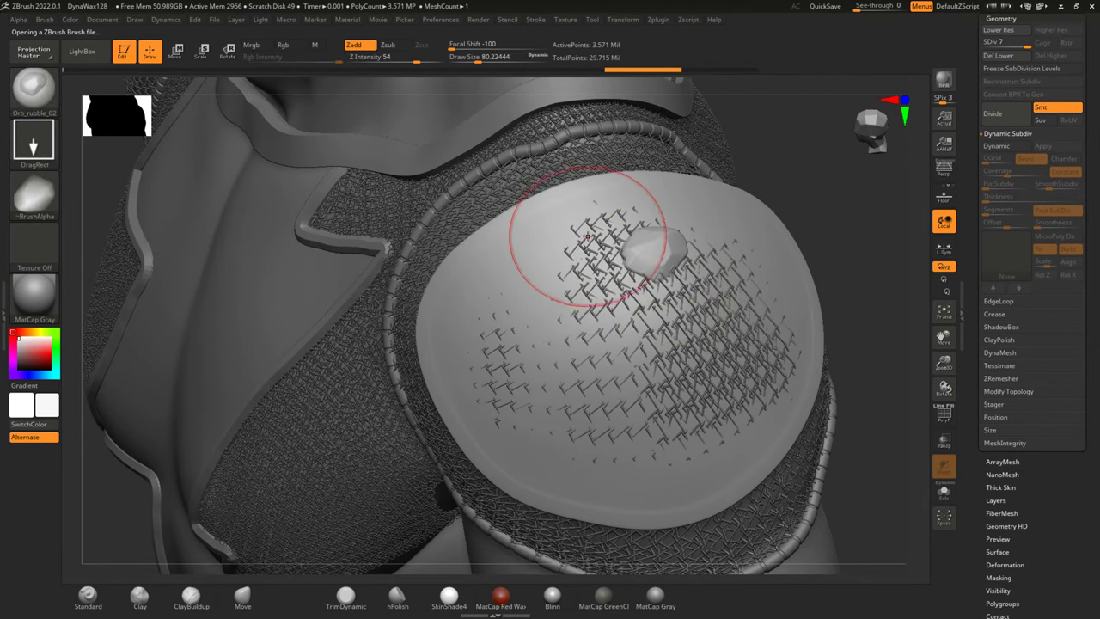
drag(584, 230, 591, 234)
drag(574, 311, 631, 346)
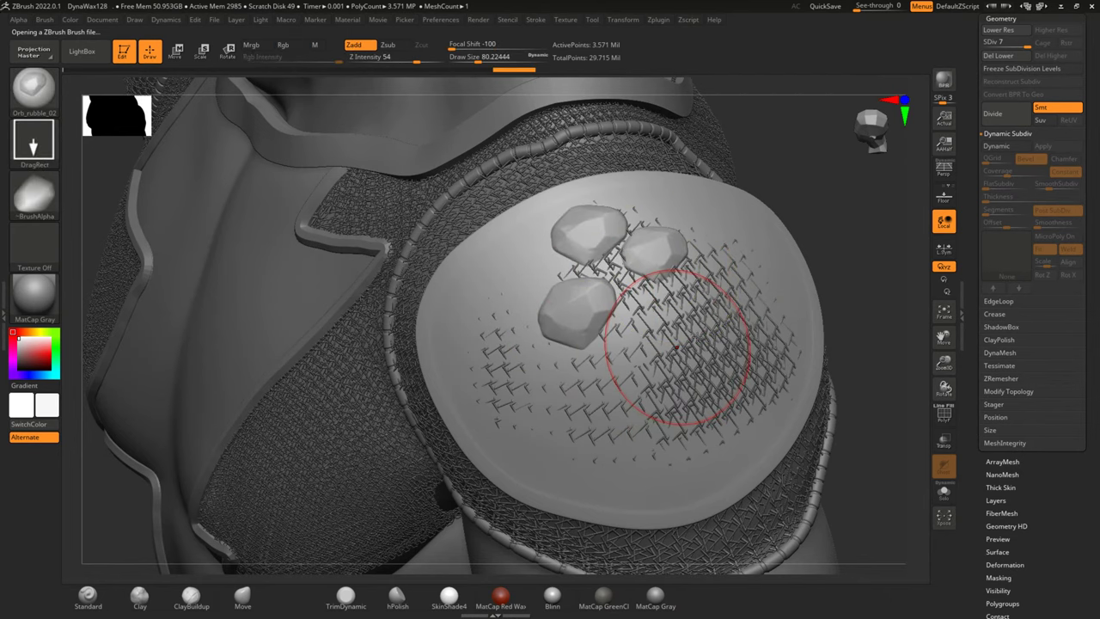
right_drag(850, 221, 797, 239)
drag(679, 322, 665, 319)
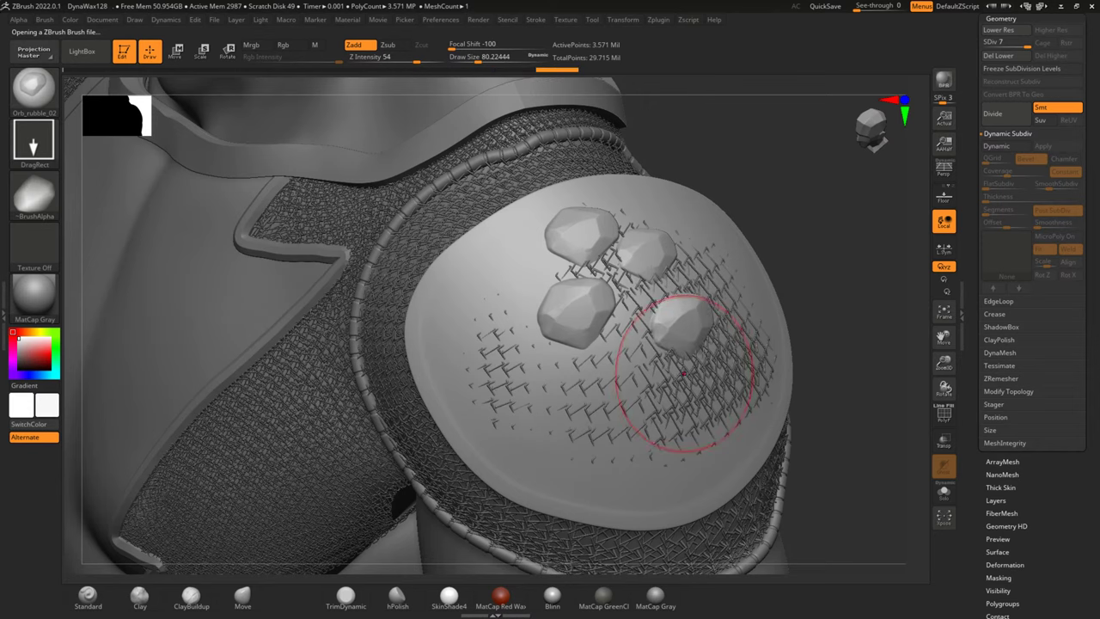
mouse_move(666, 319)
right_down()
mouse_move(794, 238)
mouse_move(785, 253)
right_up()
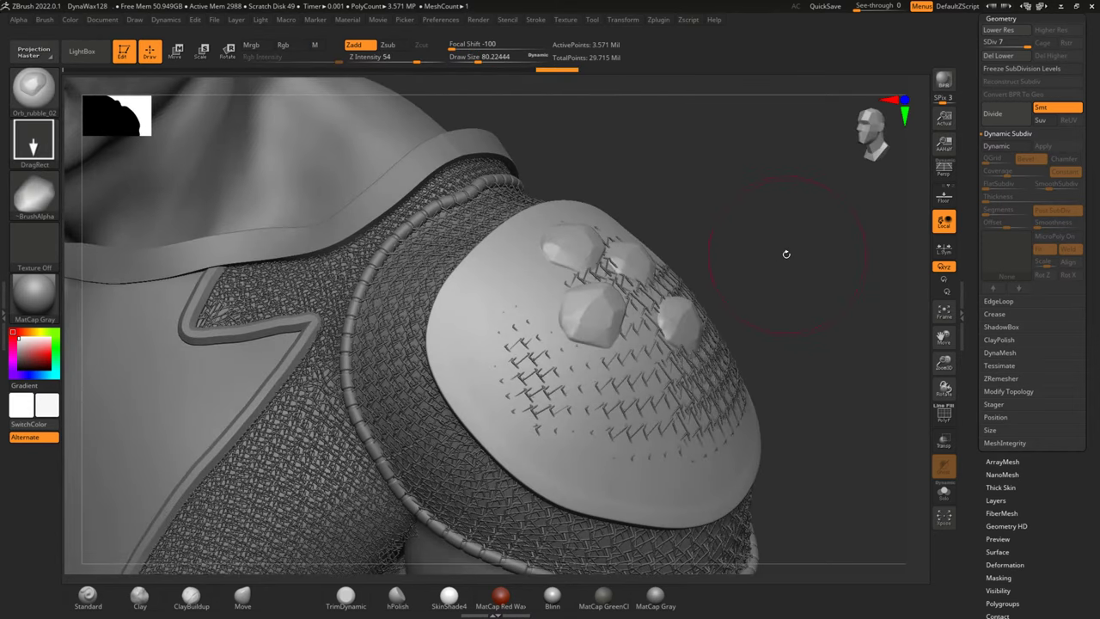
key(ctrl+z)
key(ctrl+z)
key(ctrl+z)
key(ctrl+z)
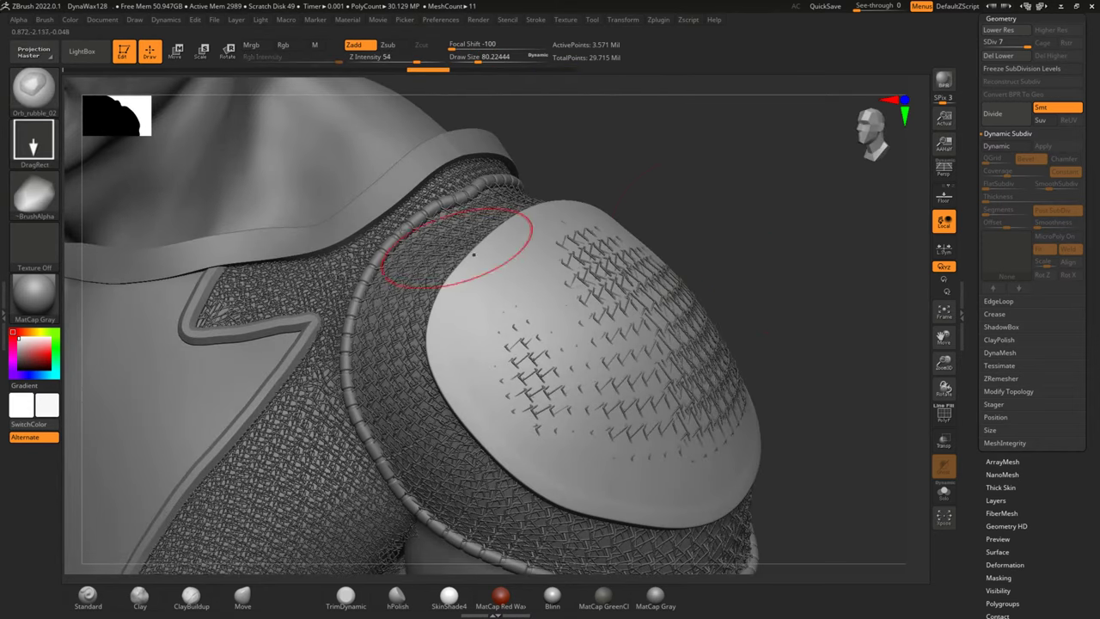
right_drag(789, 258, 879, 424)
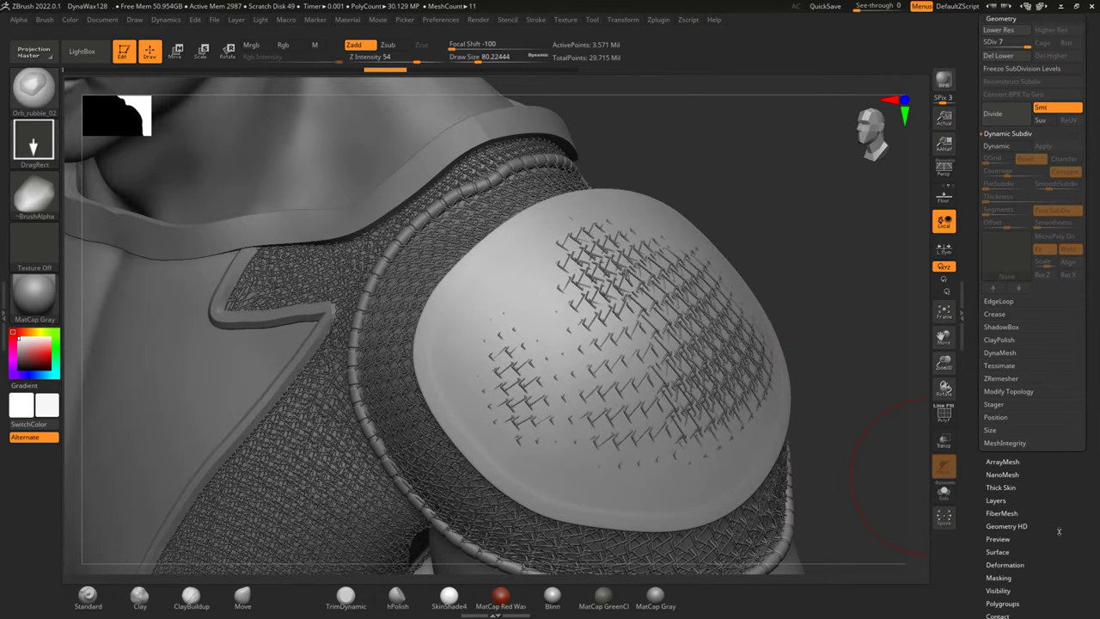
Inflate the shoulder pad with the Tool > Deformation Inflate slider.
click(1005, 564)
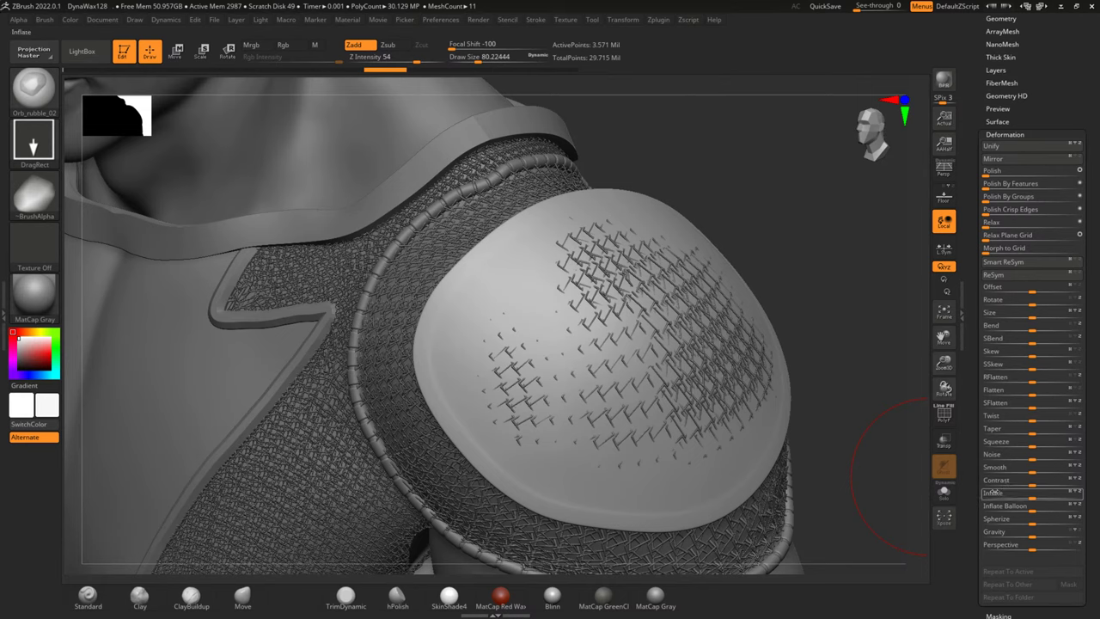
drag(993, 492, 1028, 492)
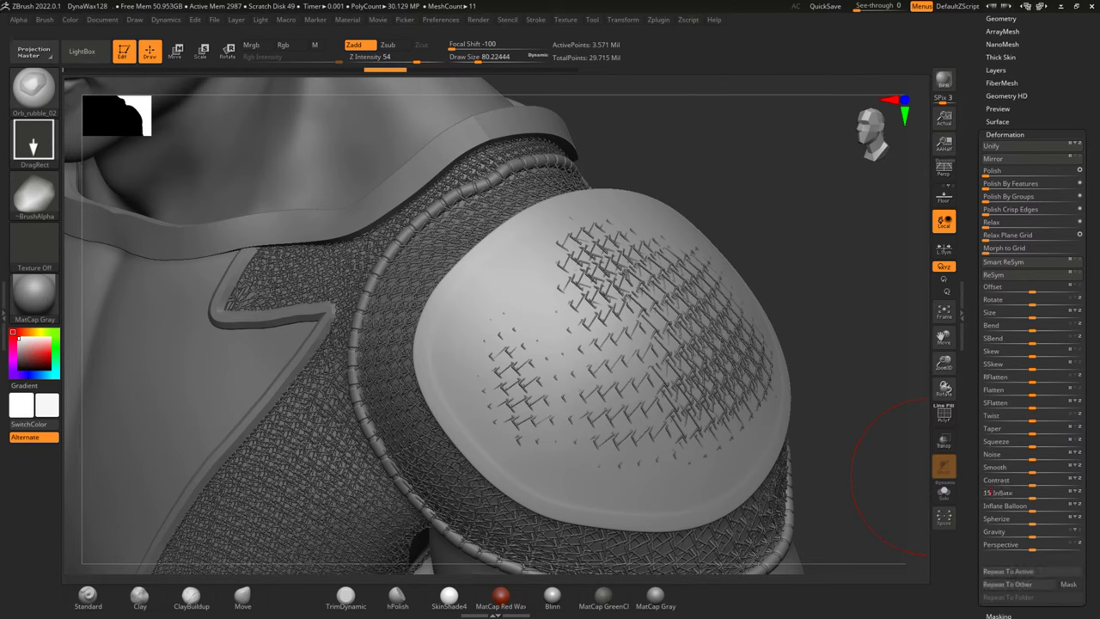
drag(862, 314, 894, 369)
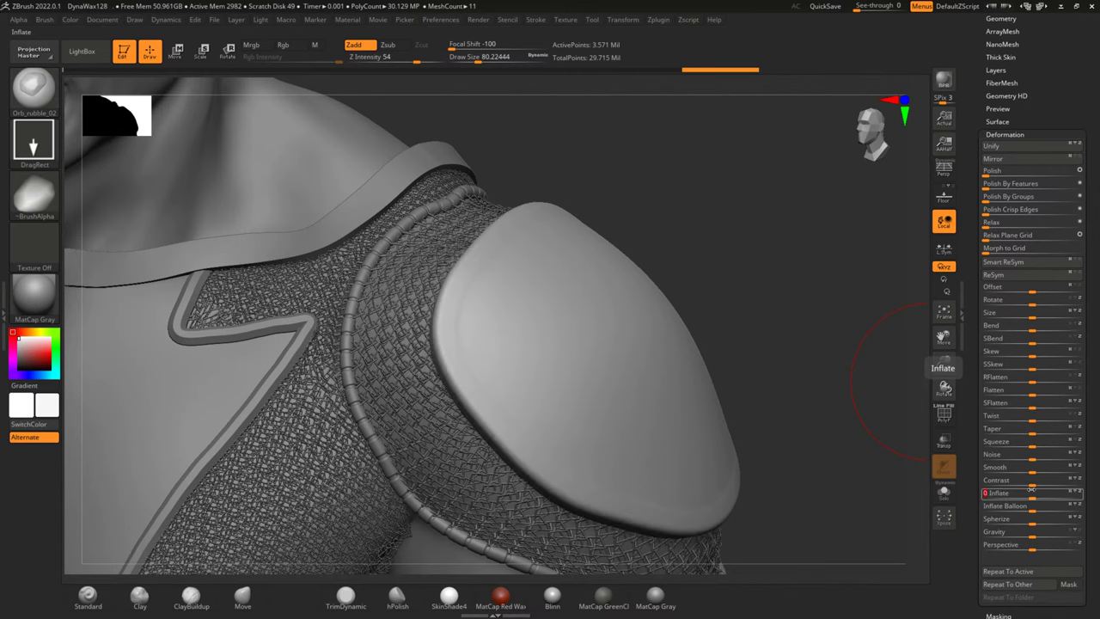
mouse_move(793, 305)
mouse_down()
mouse_move(802, 293)
mouse_move(806, 319)
mouse_move(849, 319)
mouse_up()
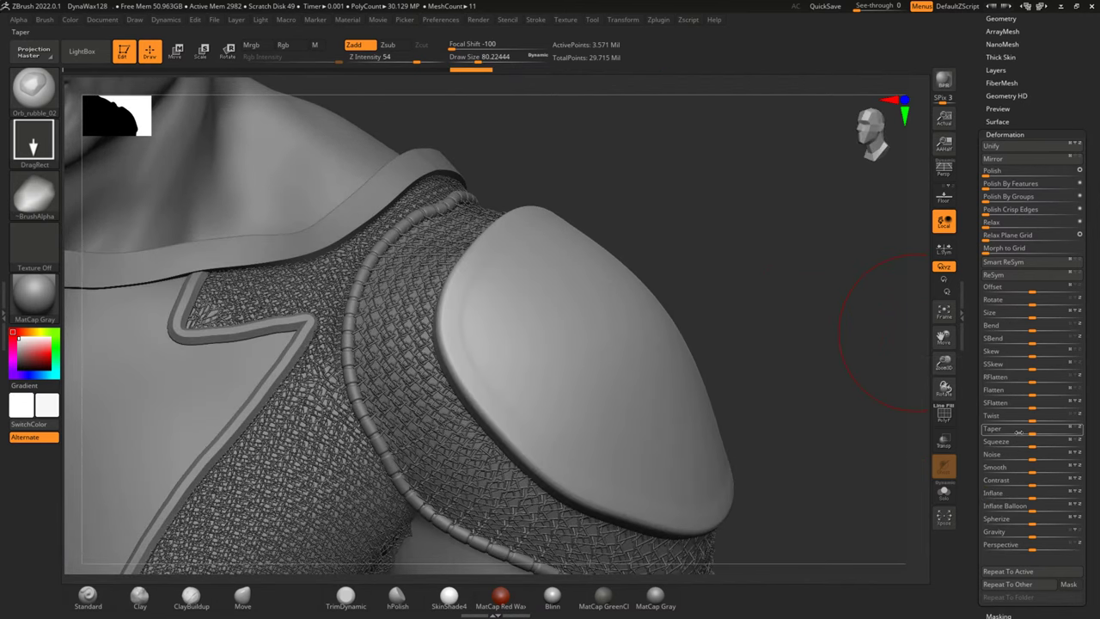
Taper the shoulder pad and test a Gravity deformation on it, then view it frontally.
drag(1040, 432, 997, 434)
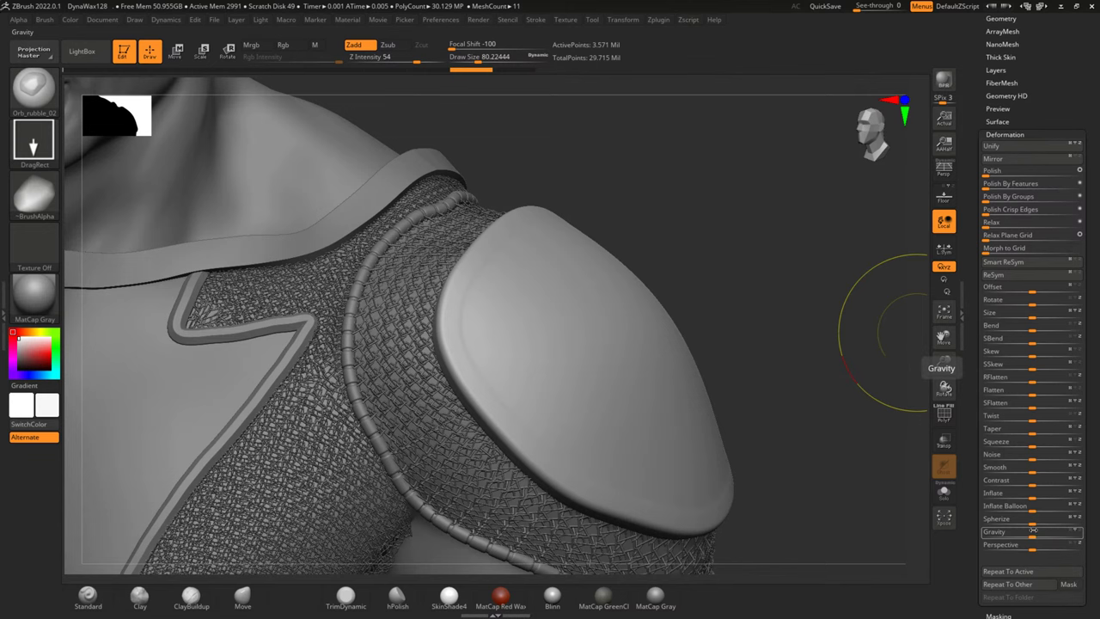
drag(1035, 533, 1032, 537)
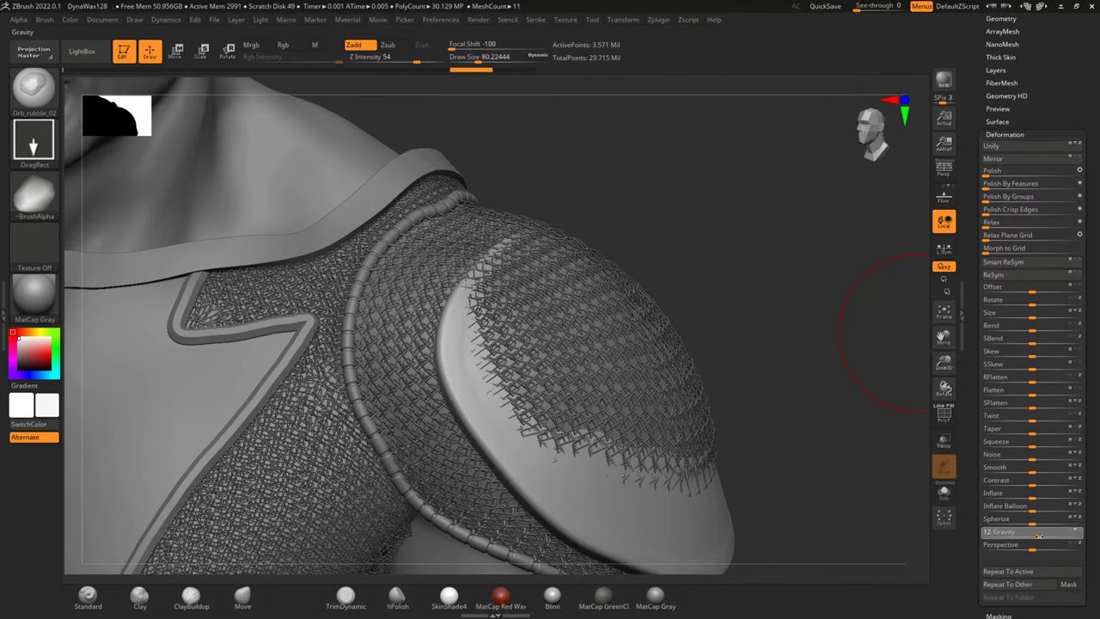
drag(1033, 536, 963, 520)
drag(847, 436, 902, 447)
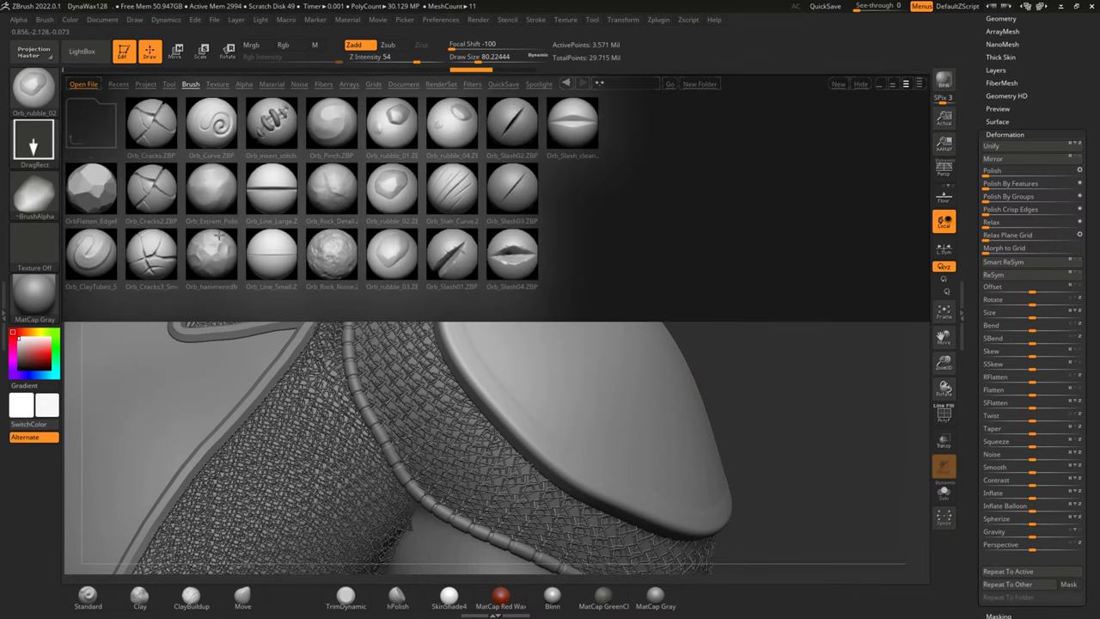
Try an Orb cracks stroke, undo it, and load ZBG_Creature_Deep_Scaring from the brush browser.
double_click(163, 251)
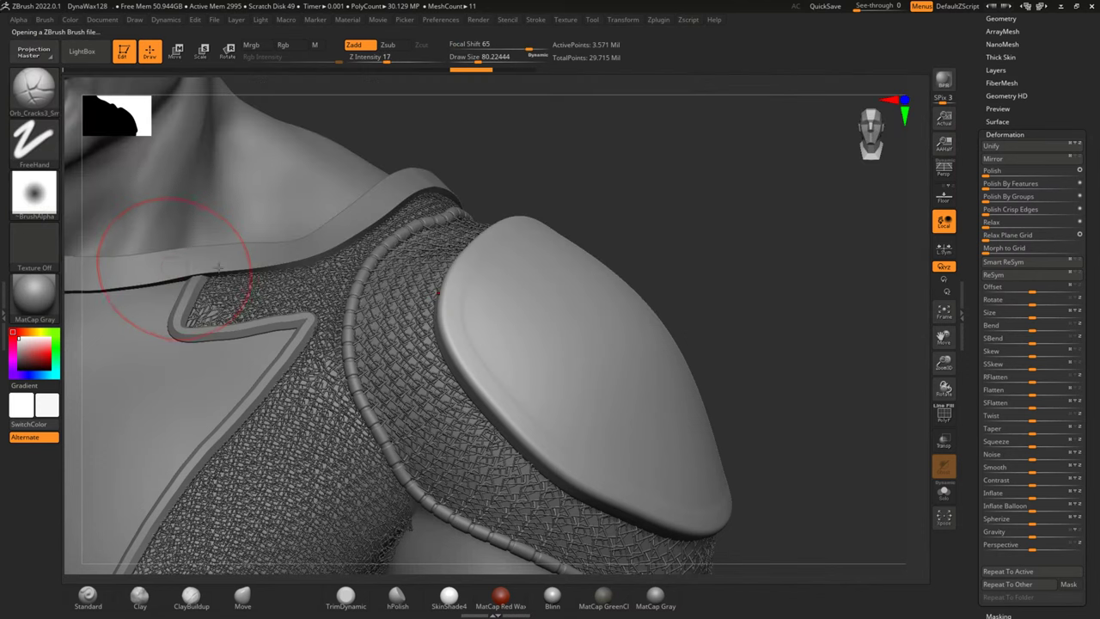
drag(559, 361, 573, 442)
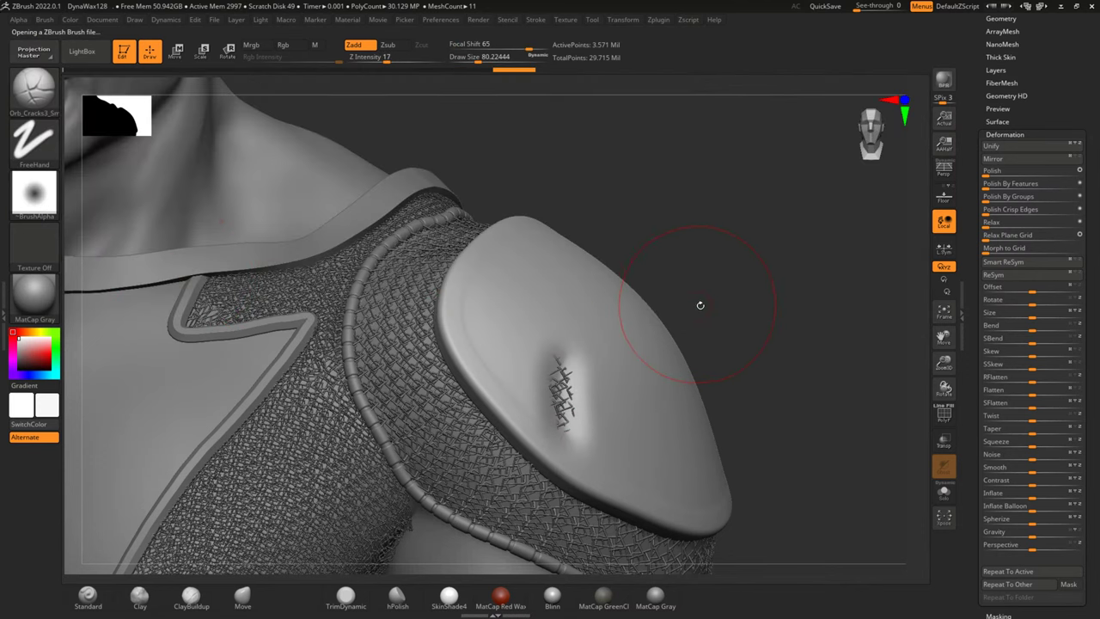
key(ctrl+z)
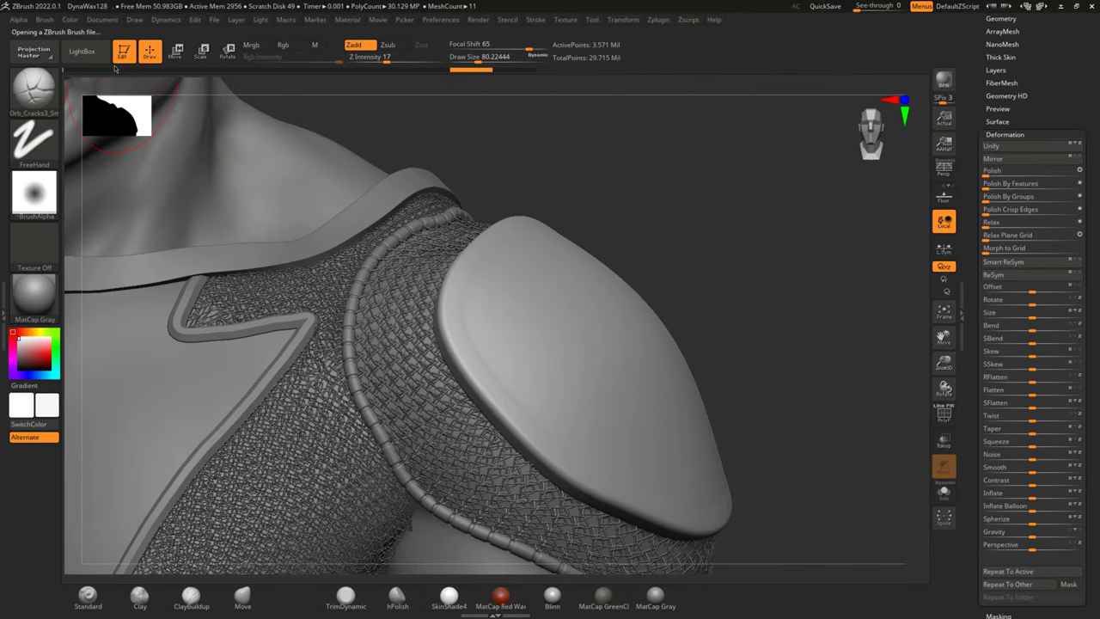
key(comma)
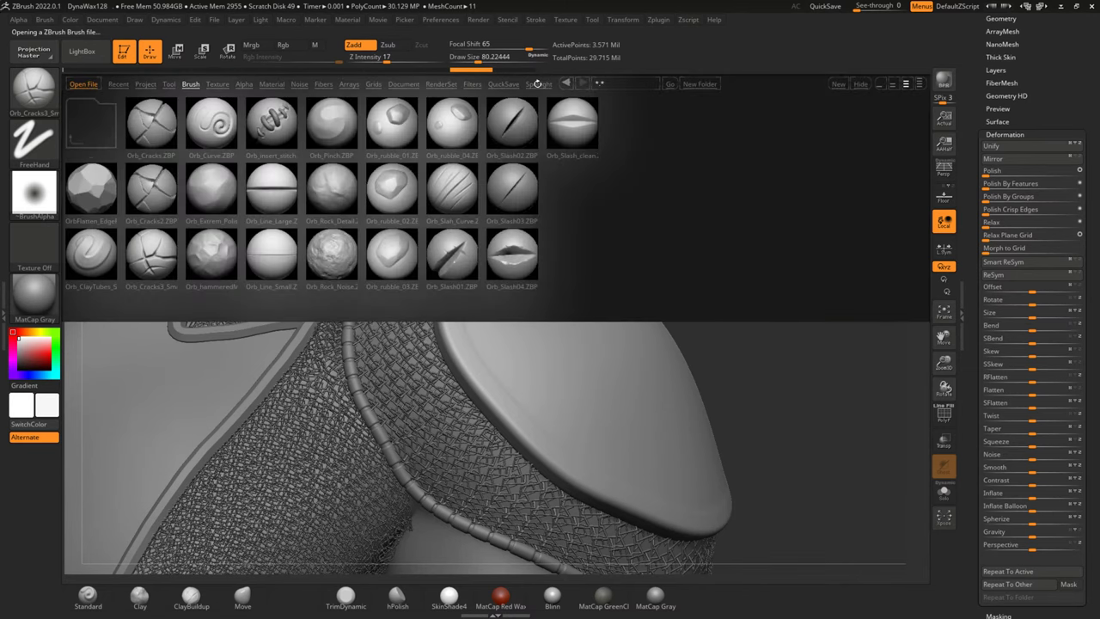
click(565, 82)
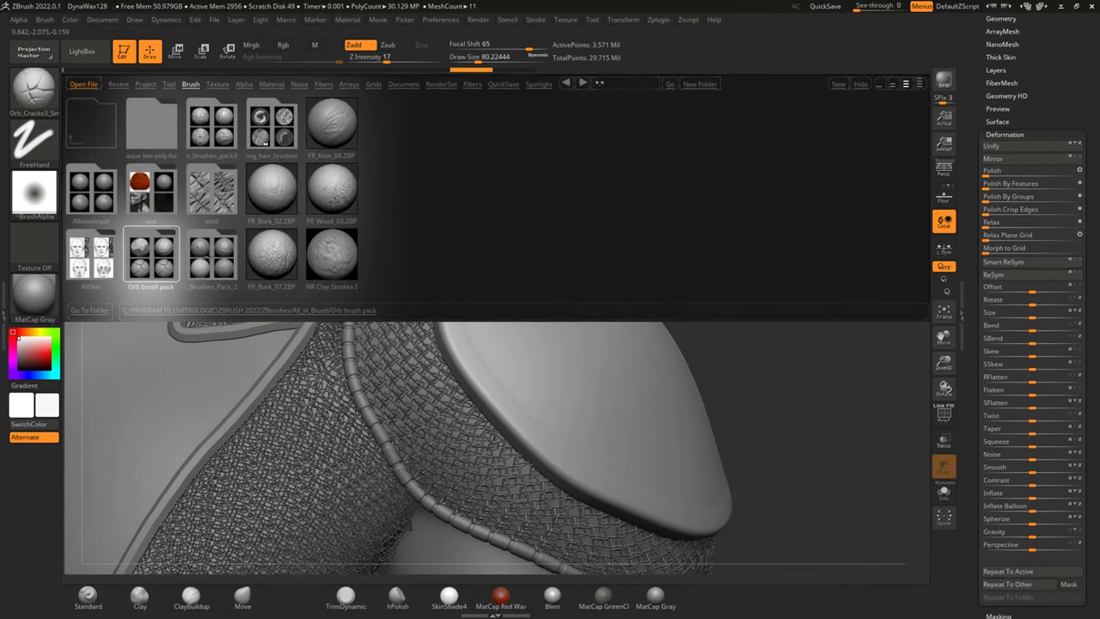
click(209, 257)
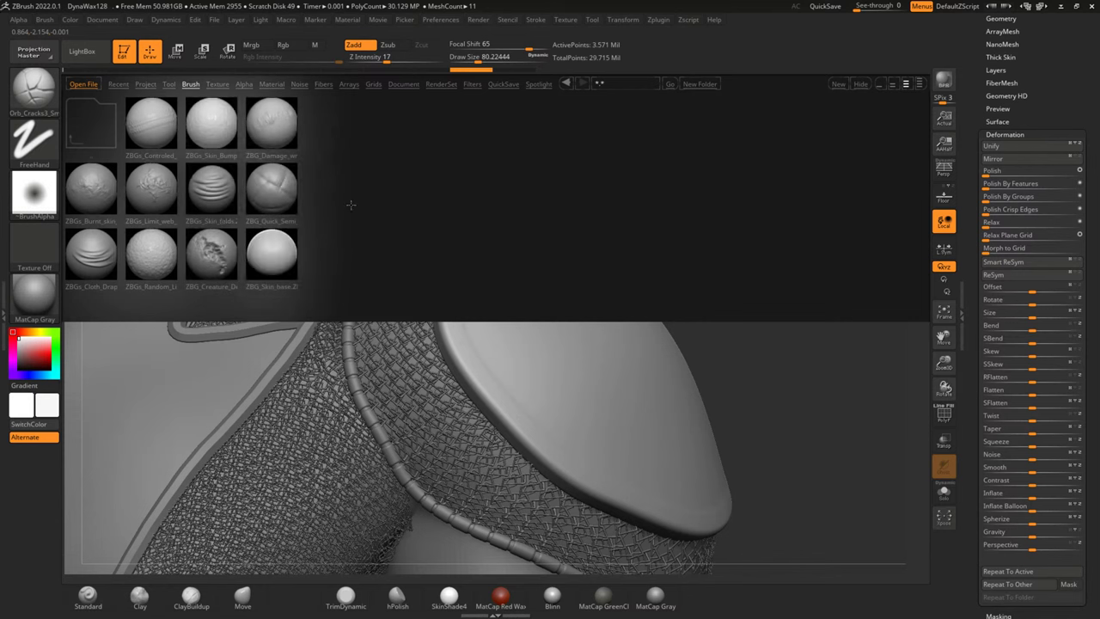
double_click(210, 255)
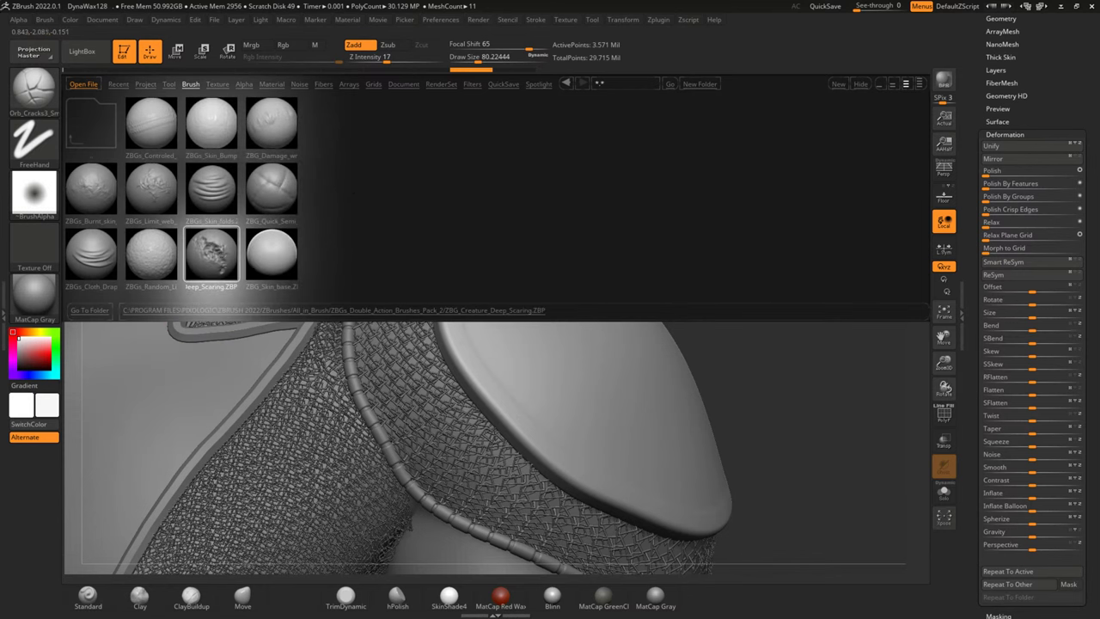
Sculpt deep scar damage marks all over the shoulder pad's upper, lower, left and right areas.
drag(492, 311, 507, 362)
drag(578, 455, 634, 466)
mouse_move(764, 312)
mouse_down()
mouse_move(668, 351)
mouse_move(636, 378)
mouse_move(588, 332)
mouse_up()
drag(585, 282, 634, 250)
mouse_move(766, 339)
mouse_down()
mouse_move(667, 290)
mouse_move(816, 284)
mouse_up()
drag(760, 372, 729, 506)
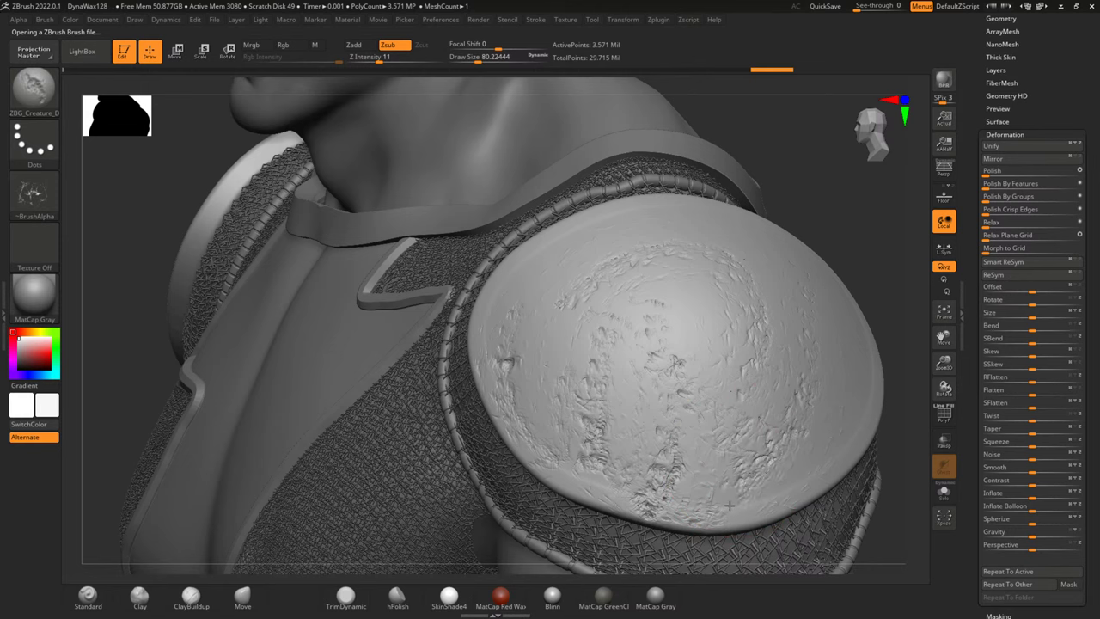
drag(764, 258, 664, 236)
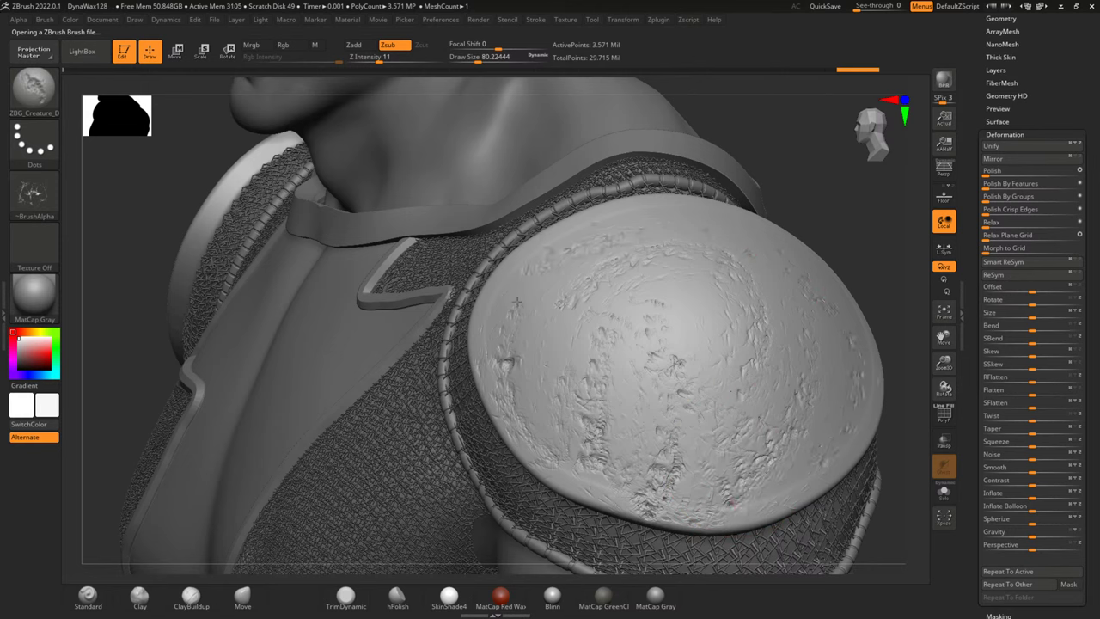
drag(541, 332, 528, 408)
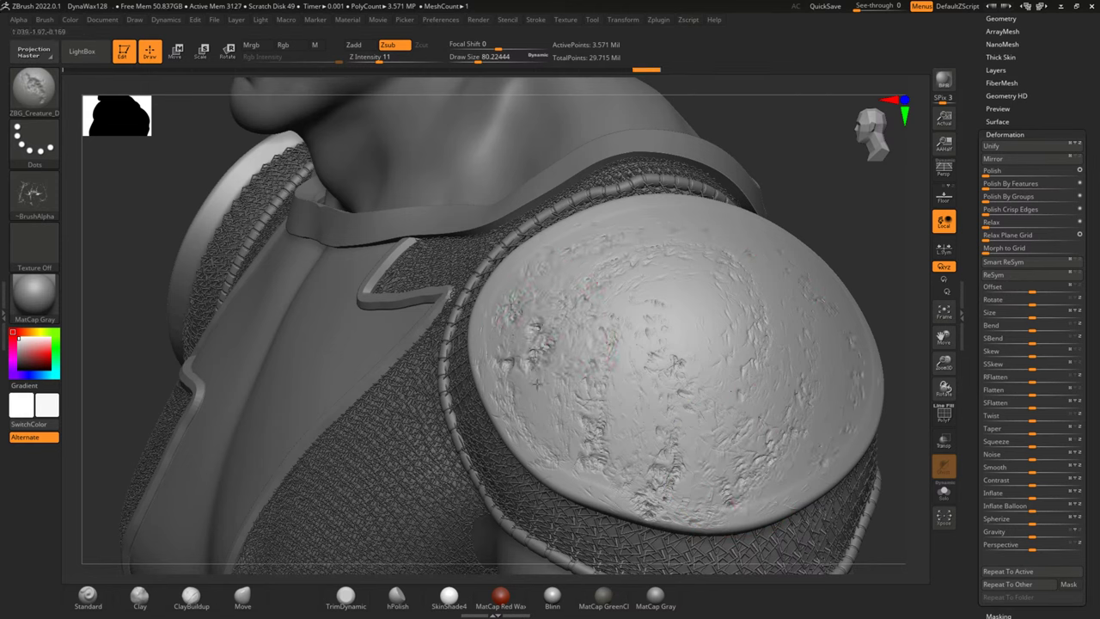
drag(675, 305, 692, 296)
right_drag(816, 228, 533, 347)
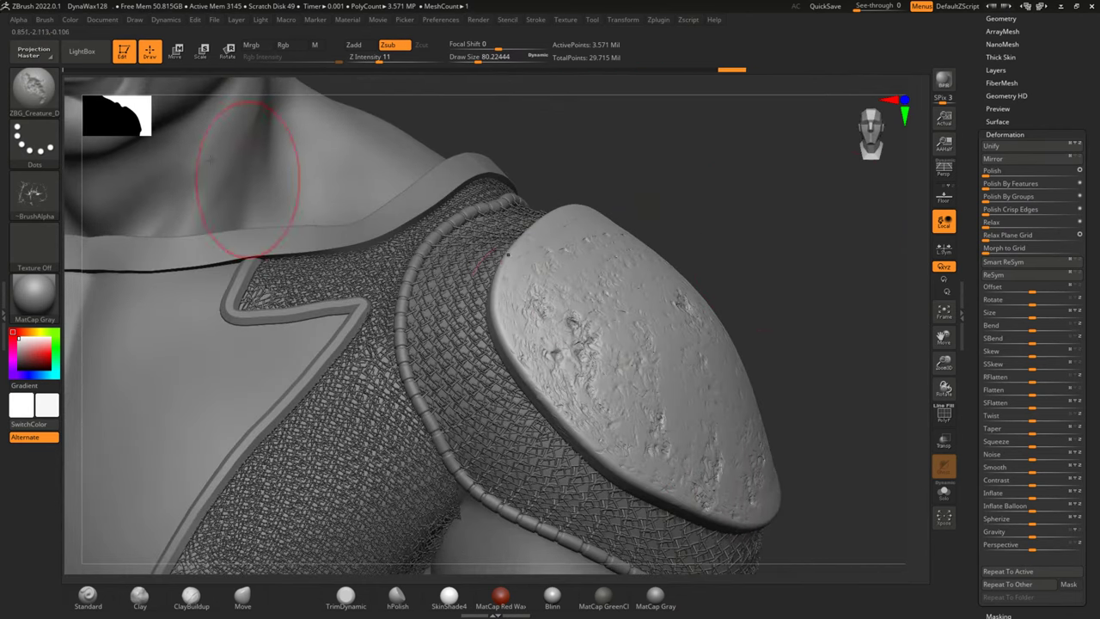
Bring up the LightBox brush library.
click(35, 86)
click(86, 96)
click(82, 52)
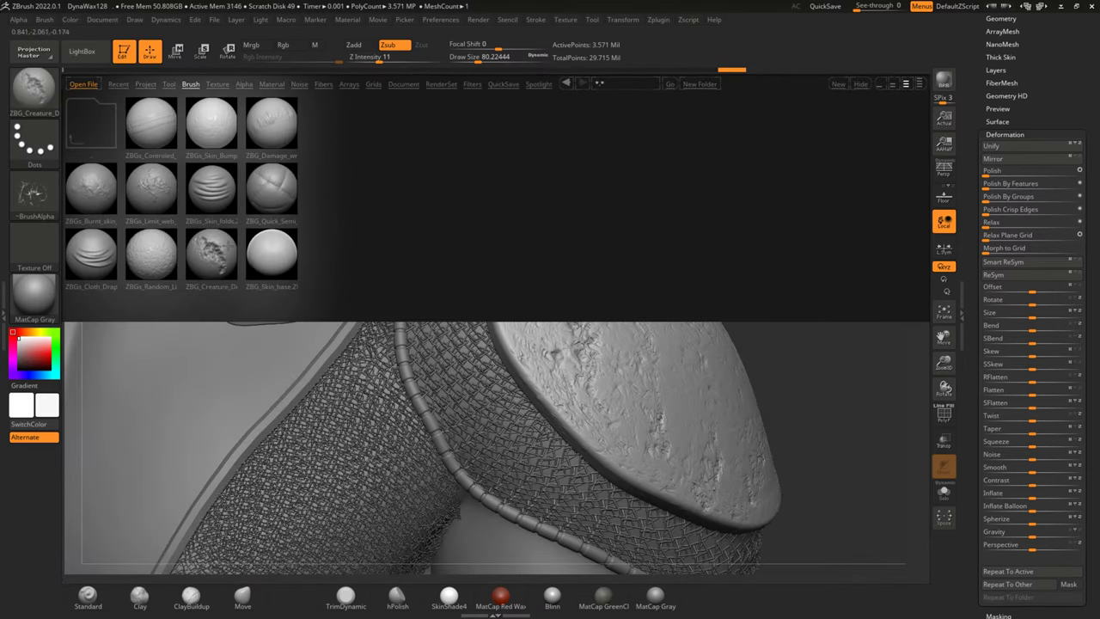
Load the ZBGs_Burnt_skin brush, zoom in on the shoulder pad, and reopen the brush library.
double_click(93, 187)
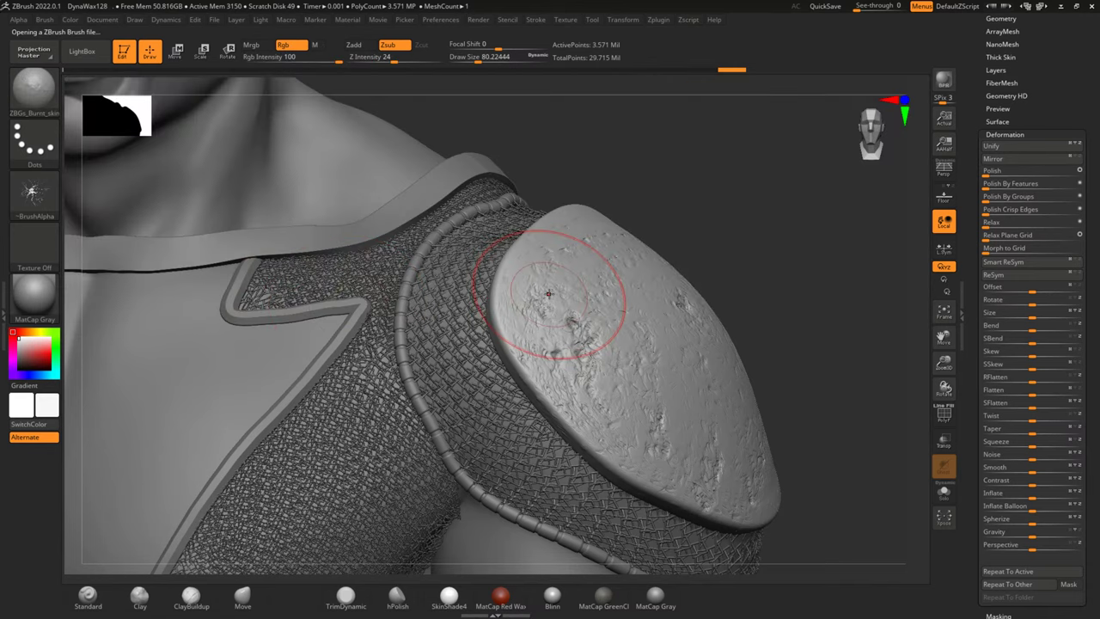
drag(781, 269, 627, 331)
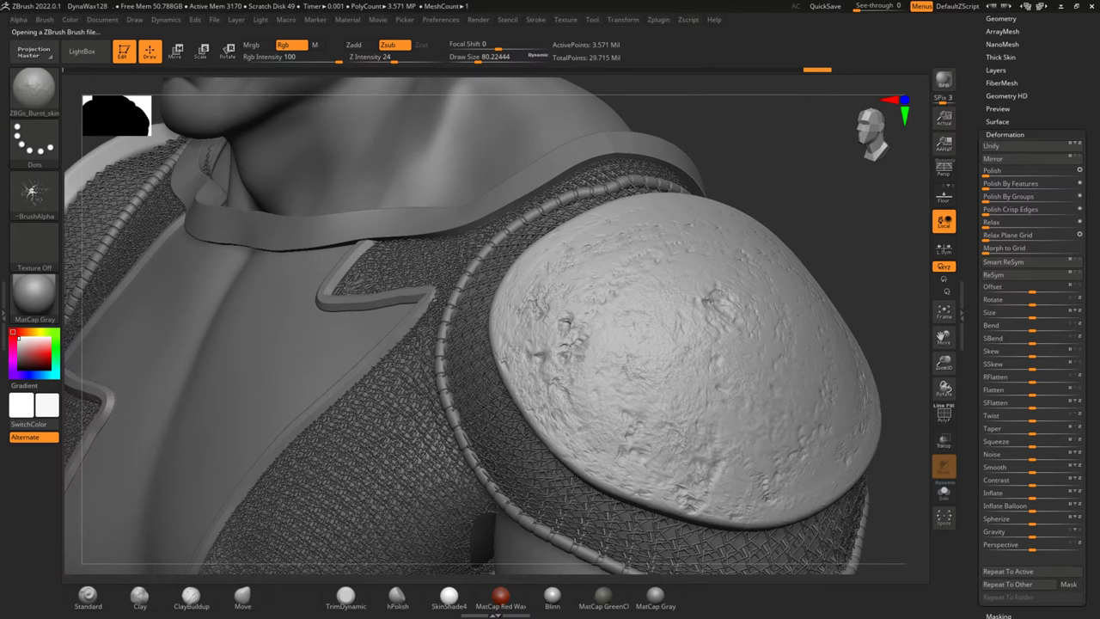
click(82, 52)
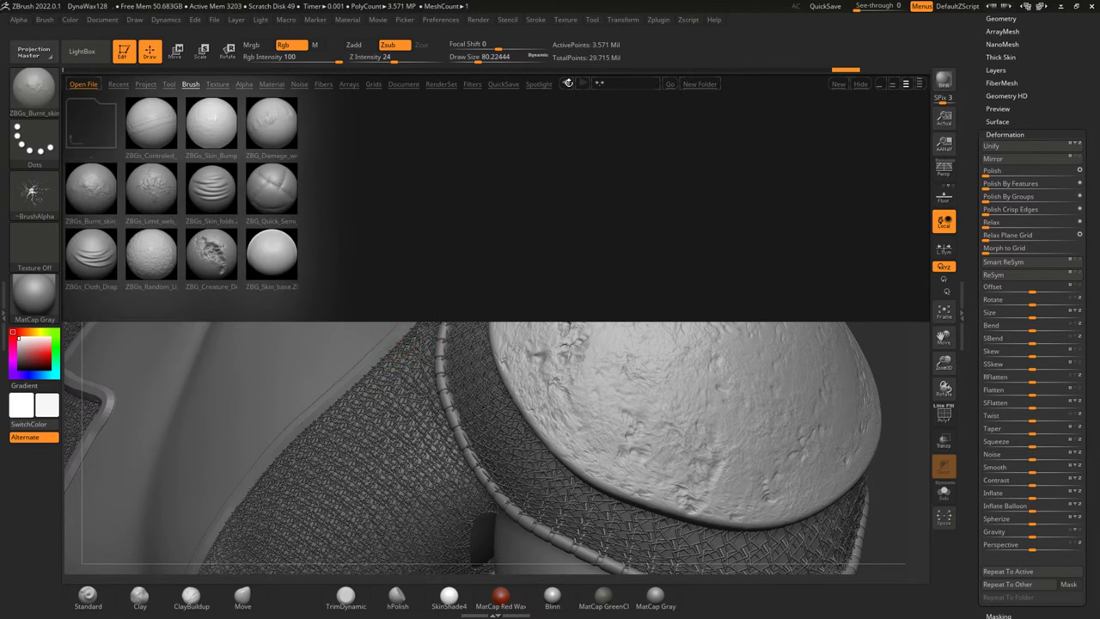
Load an XMD_Dragon cracked-skin brush from the XMD folder in LightBox.
click(568, 83)
click(214, 214)
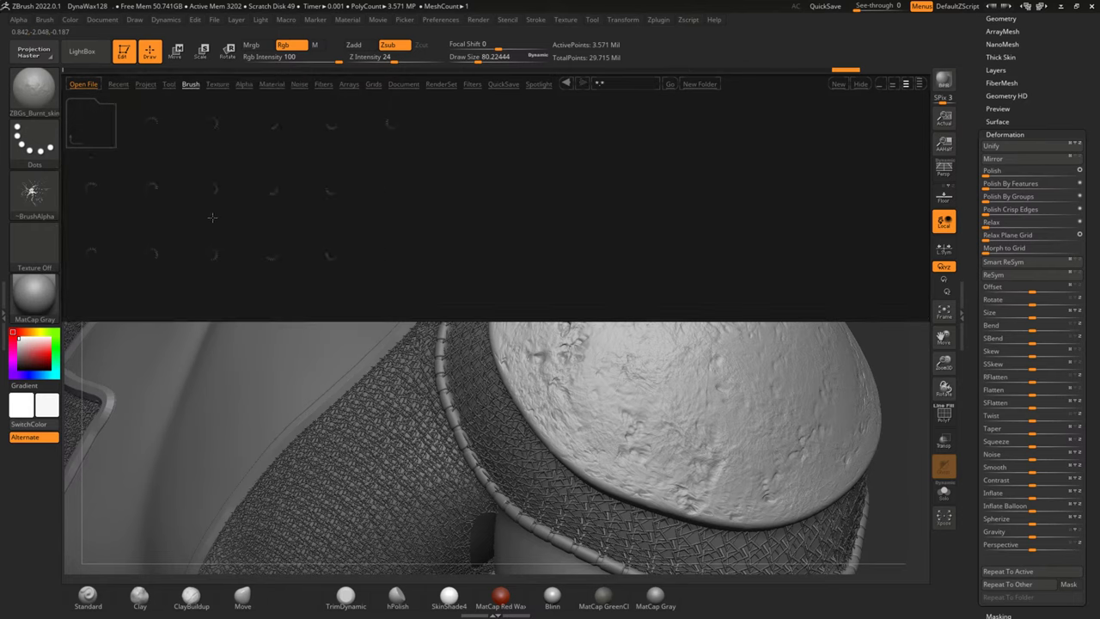
scroll(600, 194, down, 2)
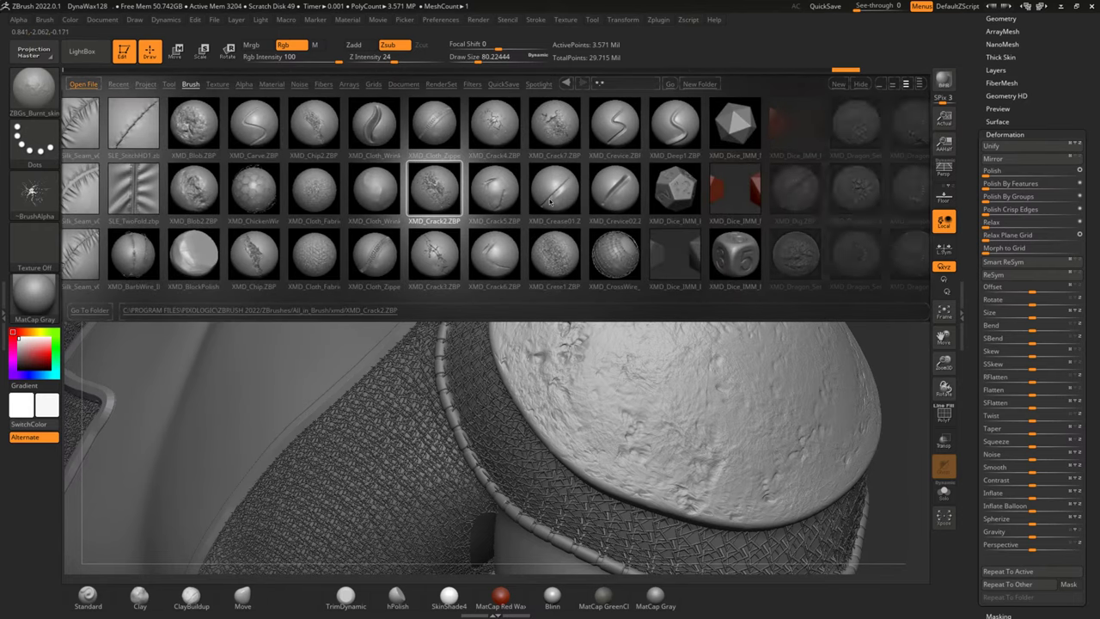
scroll(600, 195, down, 5)
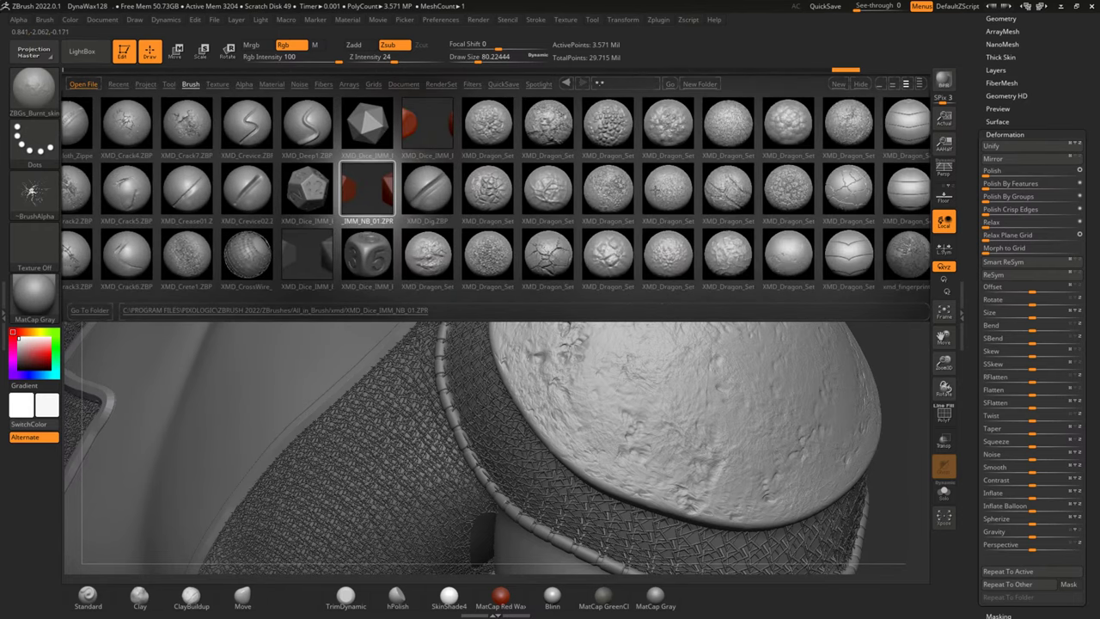
scroll(600, 195, down, 2)
scroll(615, 187, down, 3)
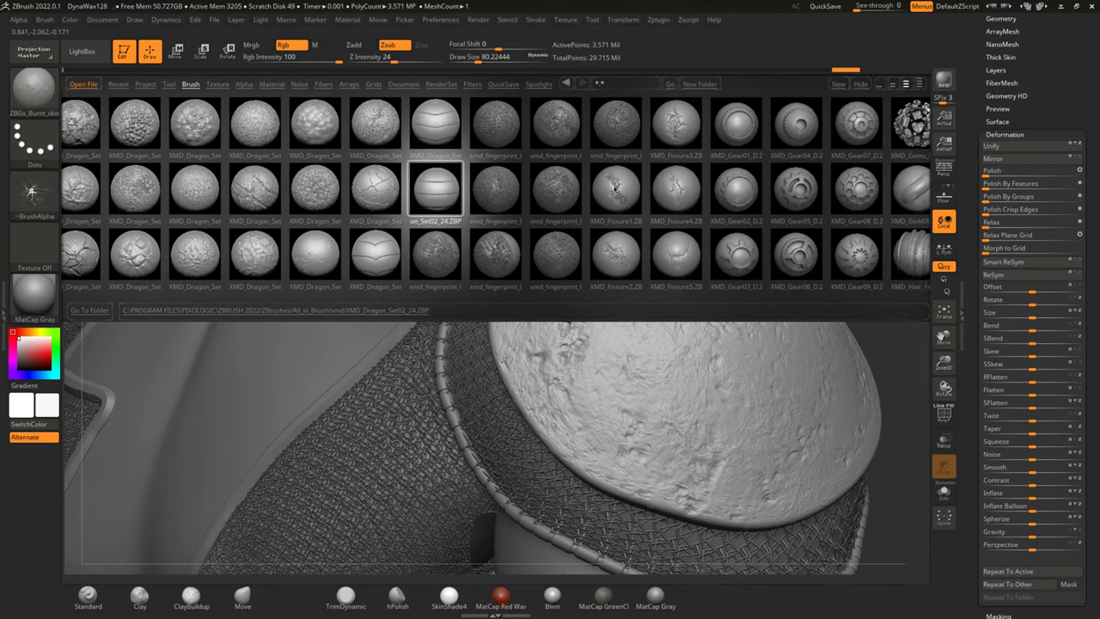
double_click(384, 190)
Stamp branching cracks from the pad's upper left to its centre, then orbit to check.
mouse_move(537, 300)
mouse_down()
mouse_move(582, 343)
mouse_move(661, 361)
mouse_up()
drag(602, 258, 593, 378)
mouse_move(653, 309)
mouse_down()
mouse_move(700, 395)
mouse_move(731, 344)
mouse_up()
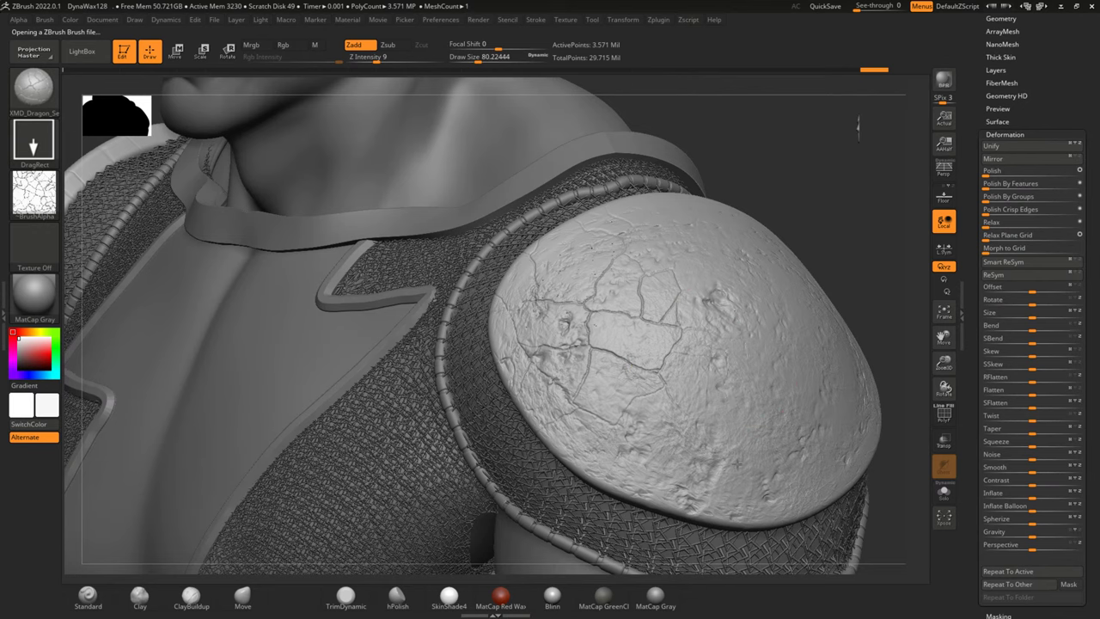
right_drag(731, 343, 827, 269)
drag(827, 269, 836, 368)
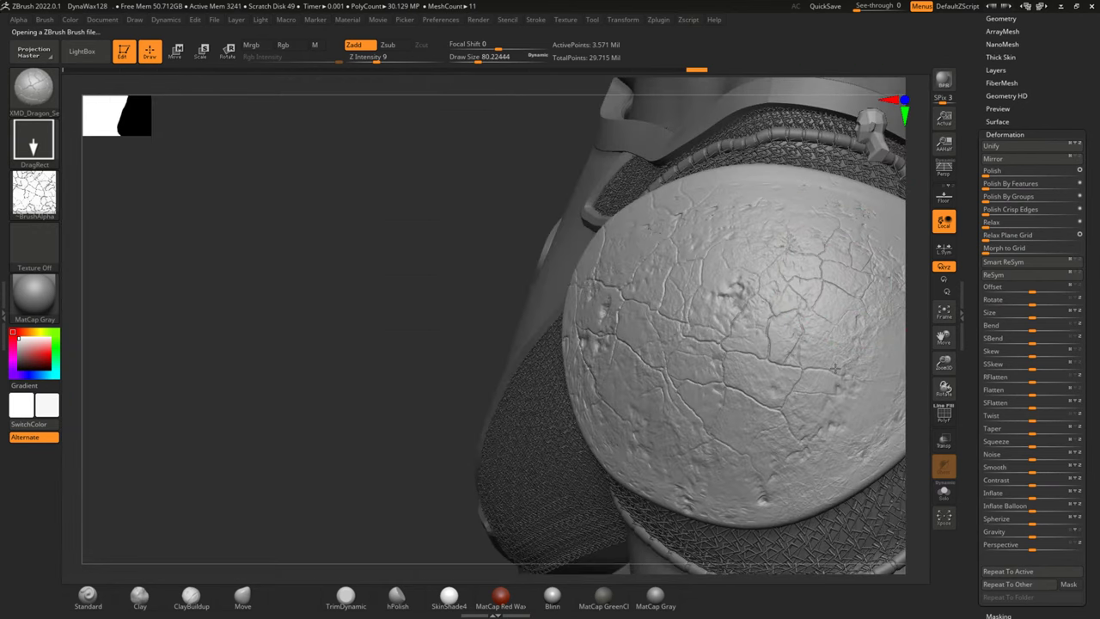
drag(371, 343, 712, 233)
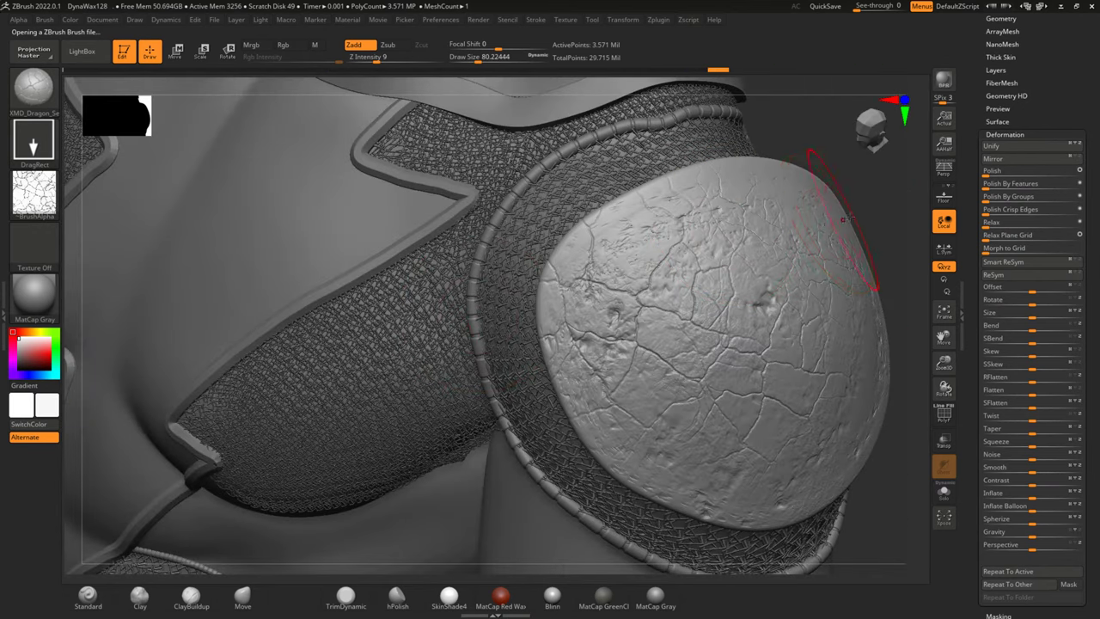
right_drag(771, 272, 823, 216)
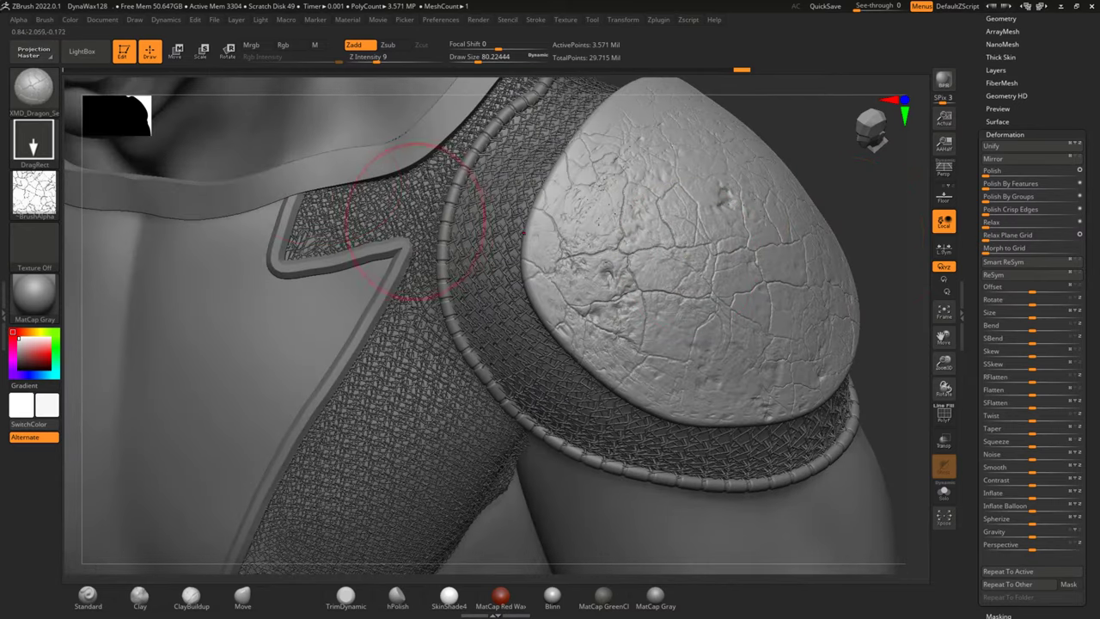
Reopen LightBox and scroll down to the XMD_Terra crack brushes.
click(82, 51)
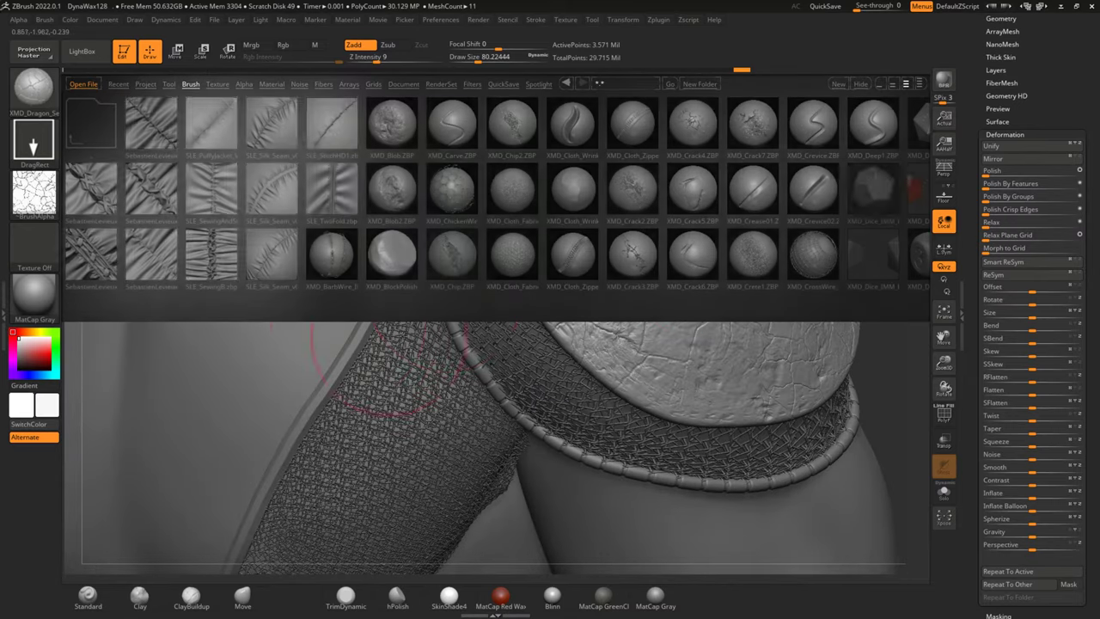
scroll(593, 223, down, 5)
scroll(636, 219, down, 3)
scroll(687, 214, down, 3)
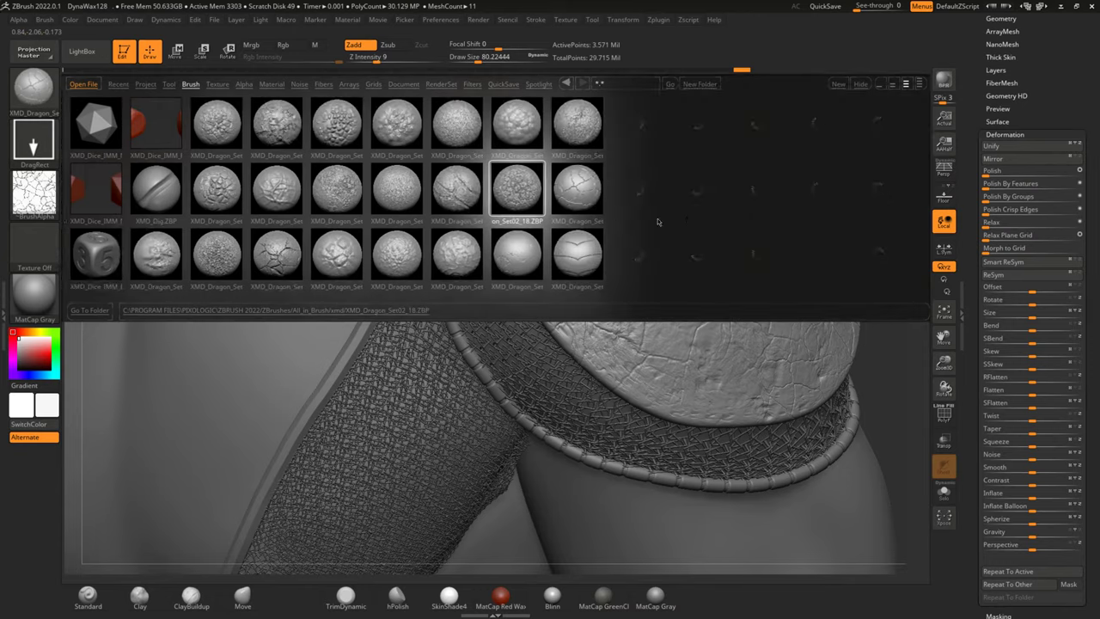
scroll(648, 222, down, 3)
scroll(648, 222, down, 3)
scroll(627, 220, down, 3)
scroll(626, 220, down, 3)
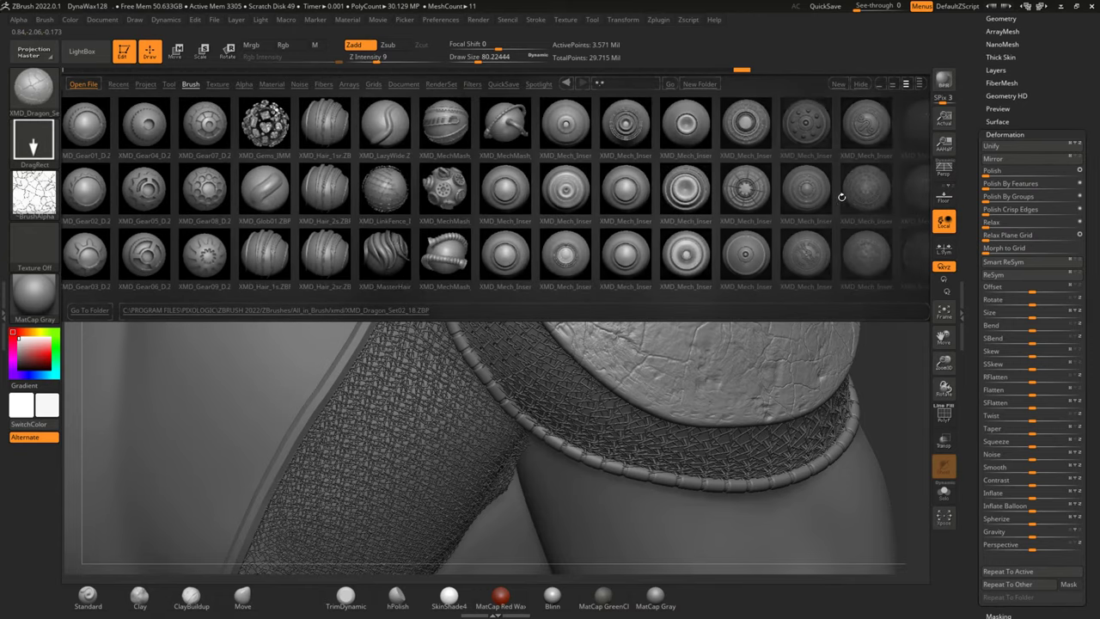
scroll(557, 232, down, 3)
scroll(557, 234, down, 3)
scroll(581, 236, down, 3)
scroll(607, 240, down, 3)
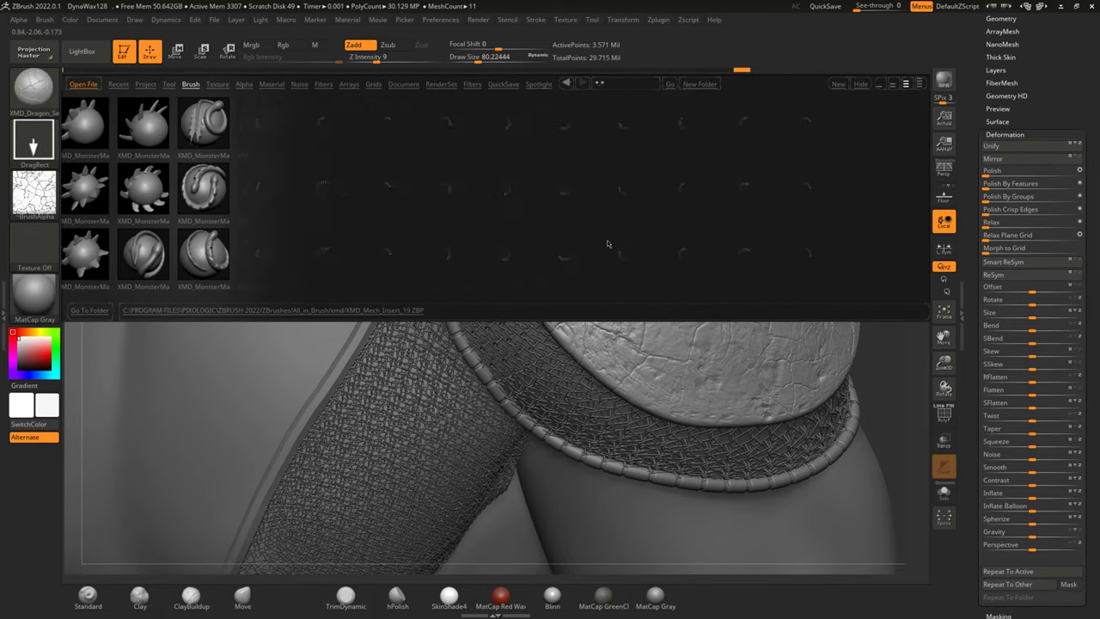
scroll(671, 227, down, 3)
scroll(757, 215, down, 2)
scroll(791, 211, down, 3)
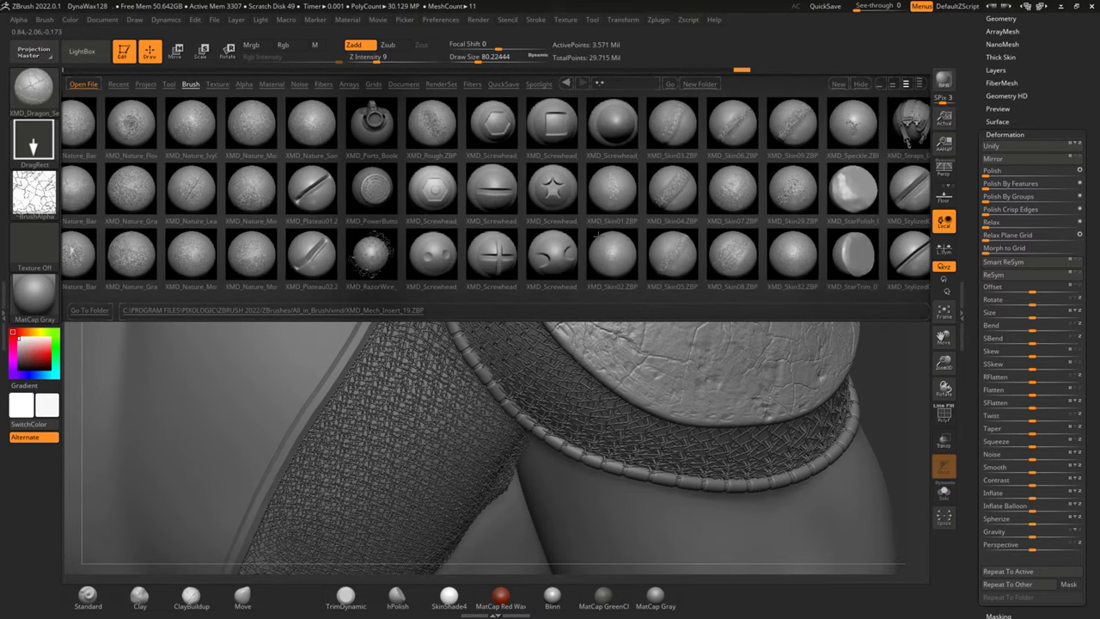
scroll(816, 210, down, 3)
scroll(762, 206, down, 3)
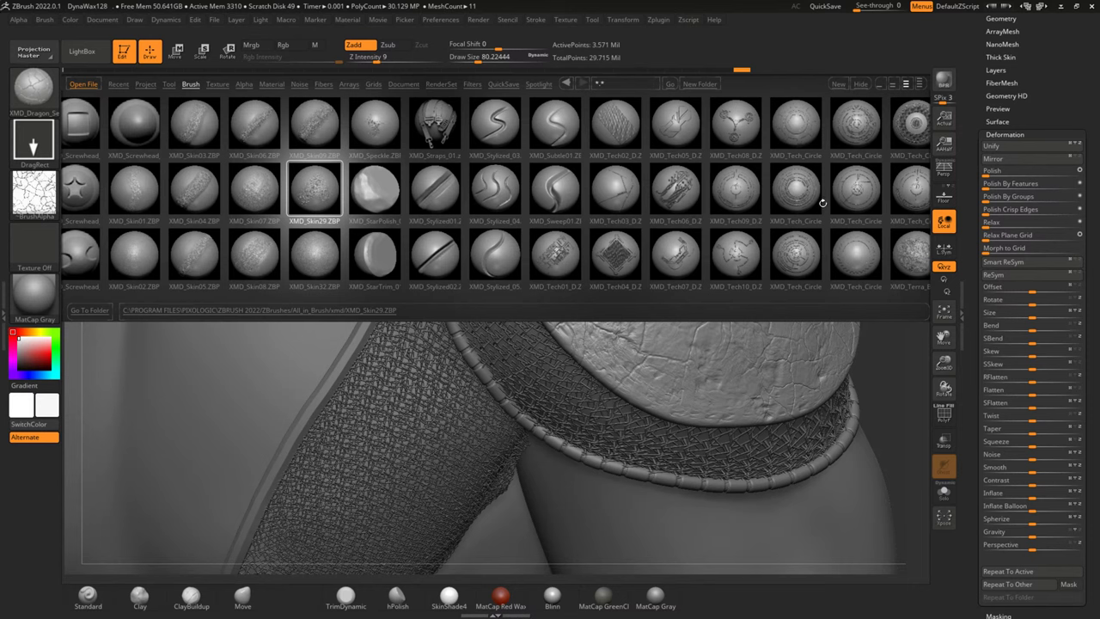
scroll(815, 204, down, 3)
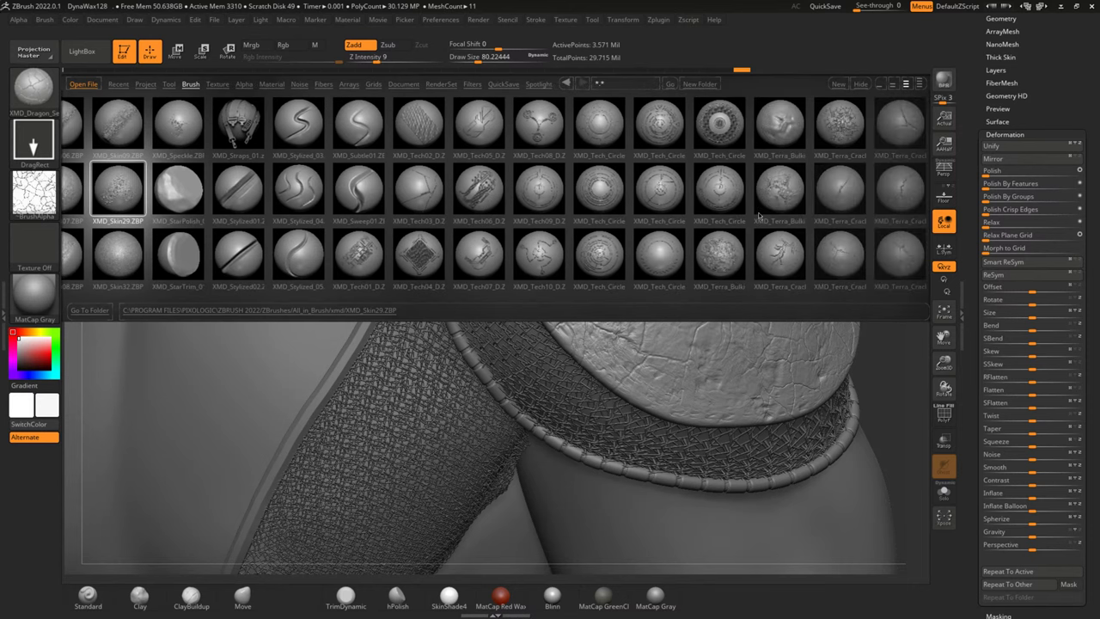
scroll(758, 215, down, 3)
scroll(654, 225, down, 5)
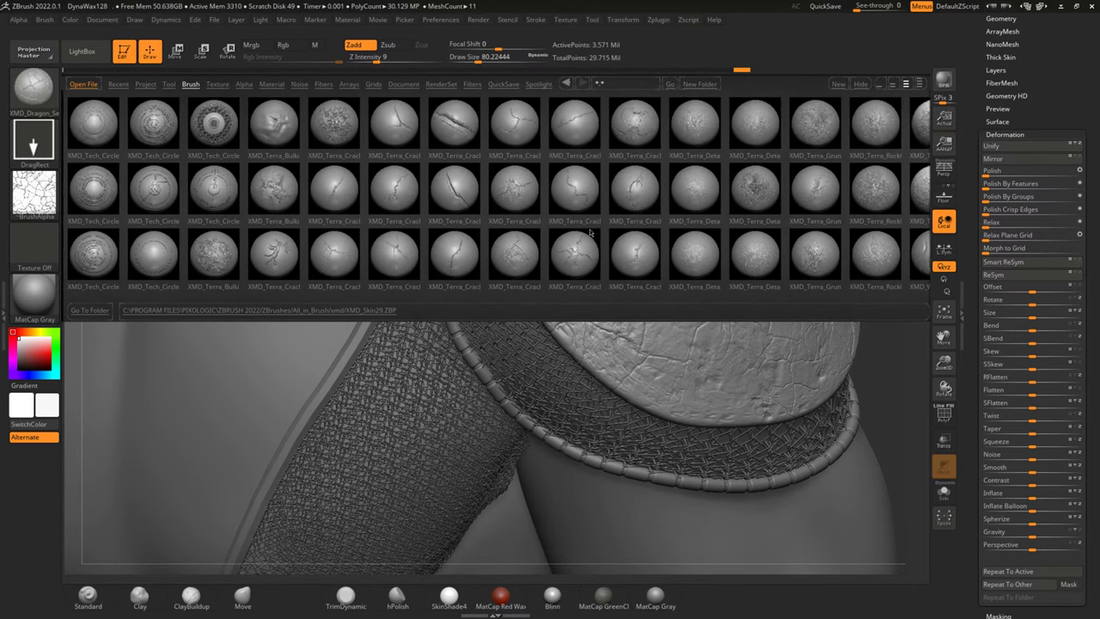
scroll(590, 232, down, 3)
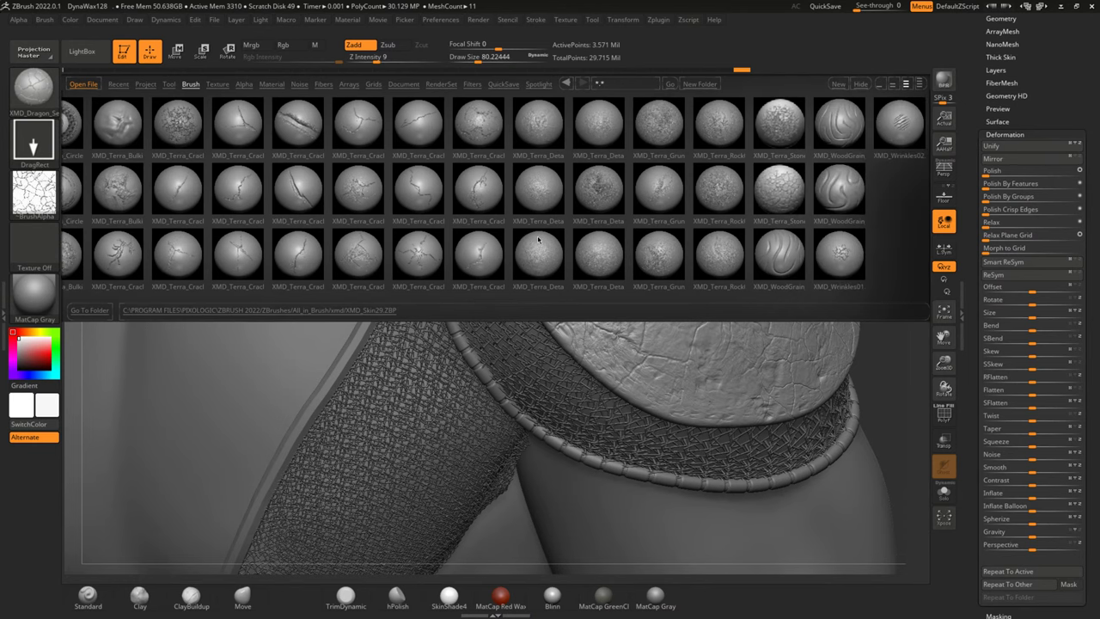
scroll(539, 240, down, 1)
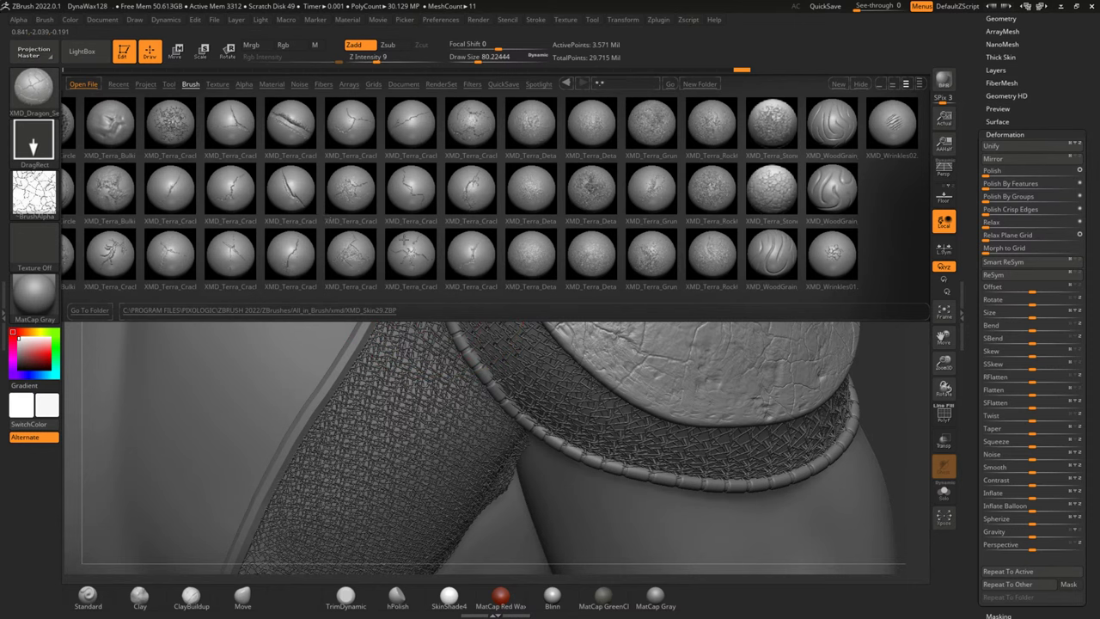
Load XMD_Terra_Crack16 and stamp a star-shaped crack at the top of the pad.
double_click(404, 251)
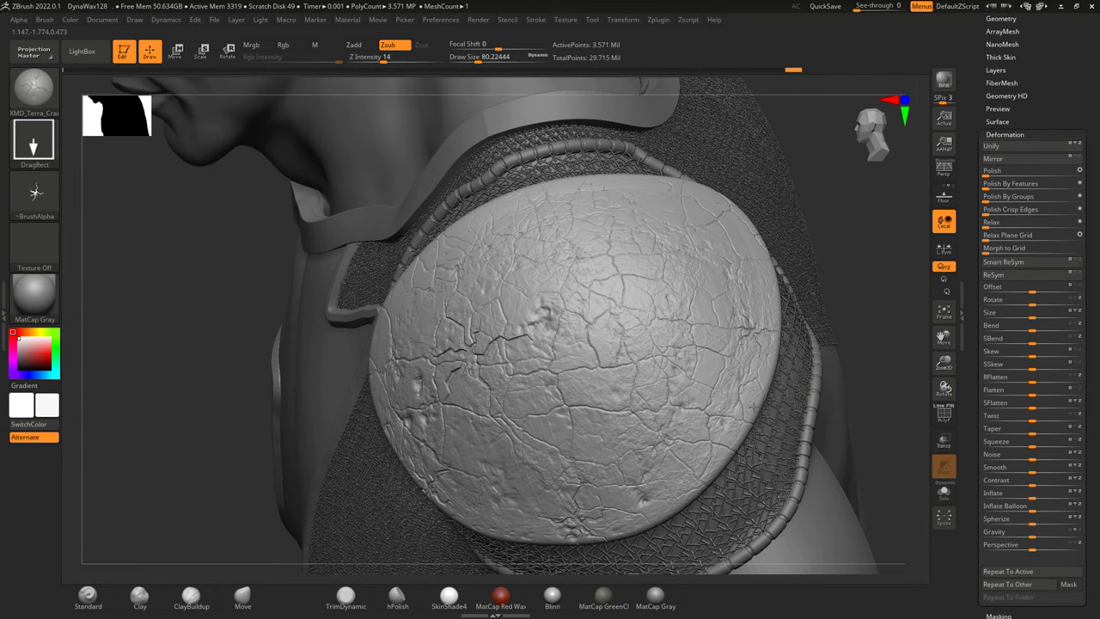
drag(577, 197, 592, 273)
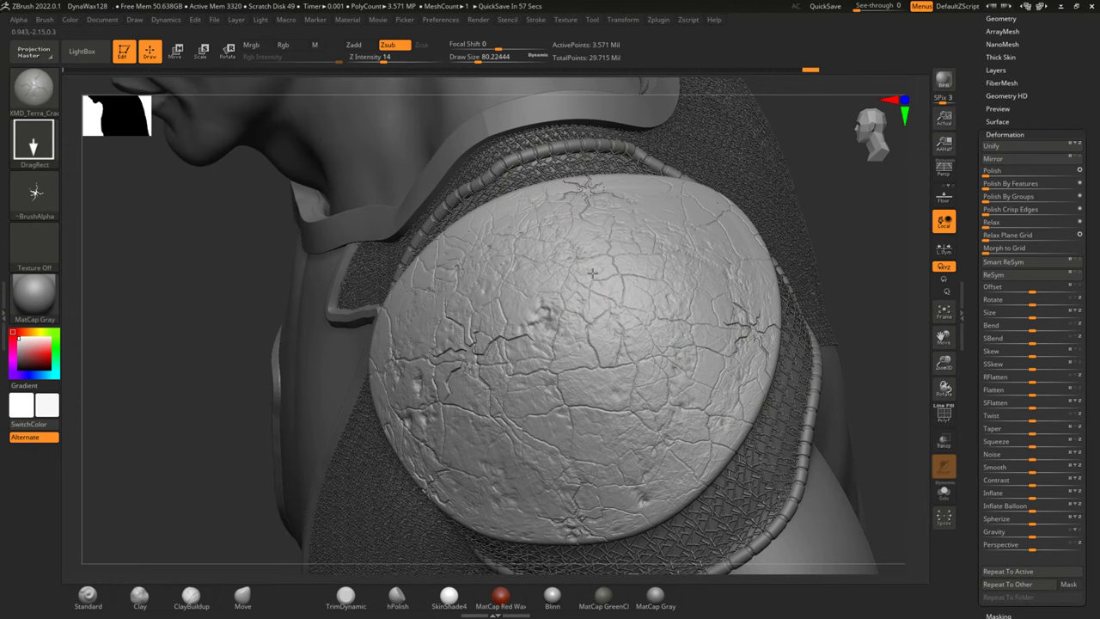
drag(846, 201, 851, 191)
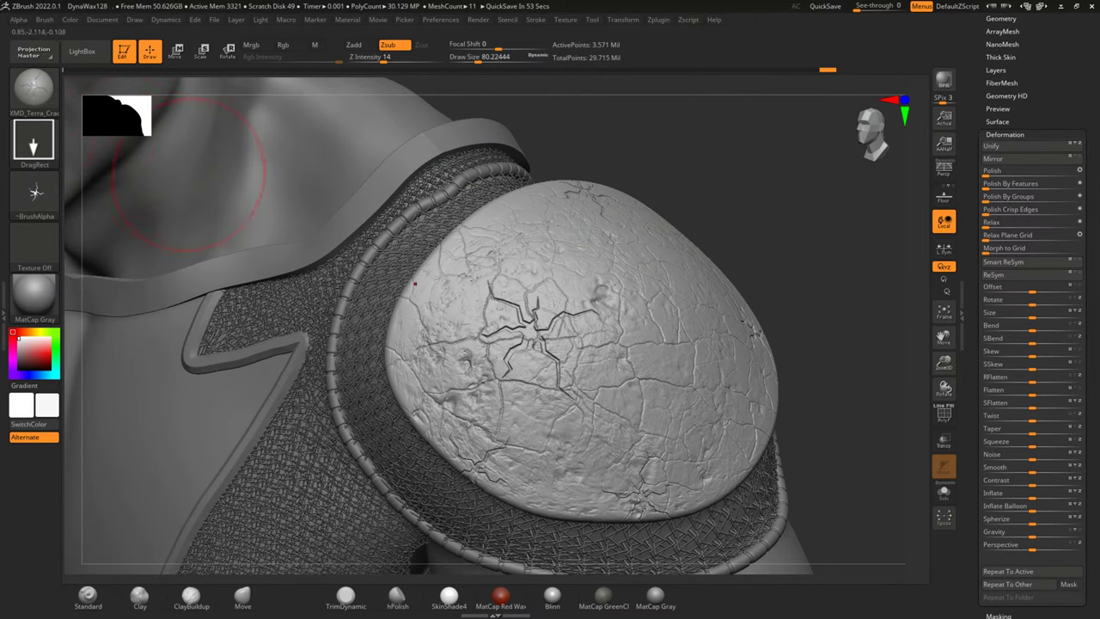
Browse the LightBox brush list and load XMD_Terra_Crack13.
click(82, 50)
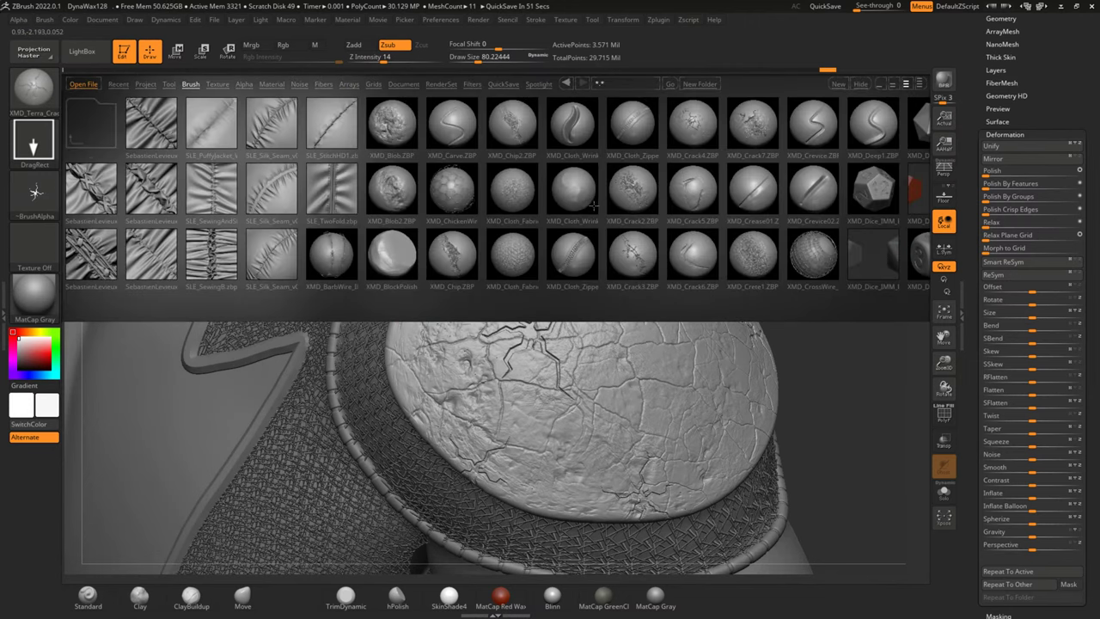
drag(595, 204, 427, 238)
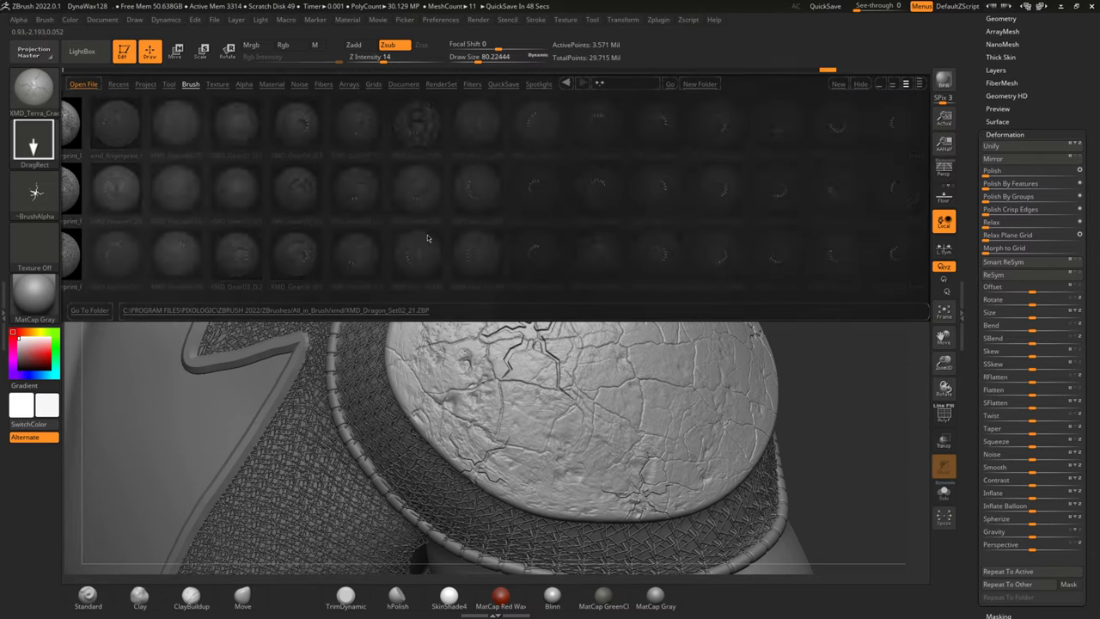
mouse_move(428, 235)
mouse_down()
mouse_move(336, 260)
mouse_move(716, 205)
mouse_up()
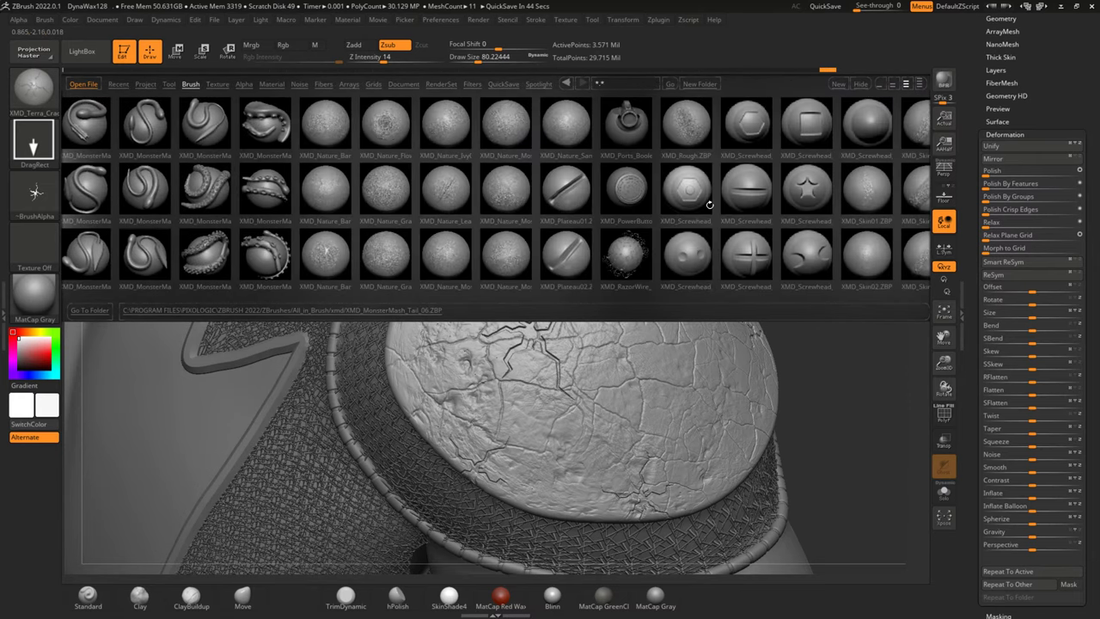
drag(687, 213, 447, 213)
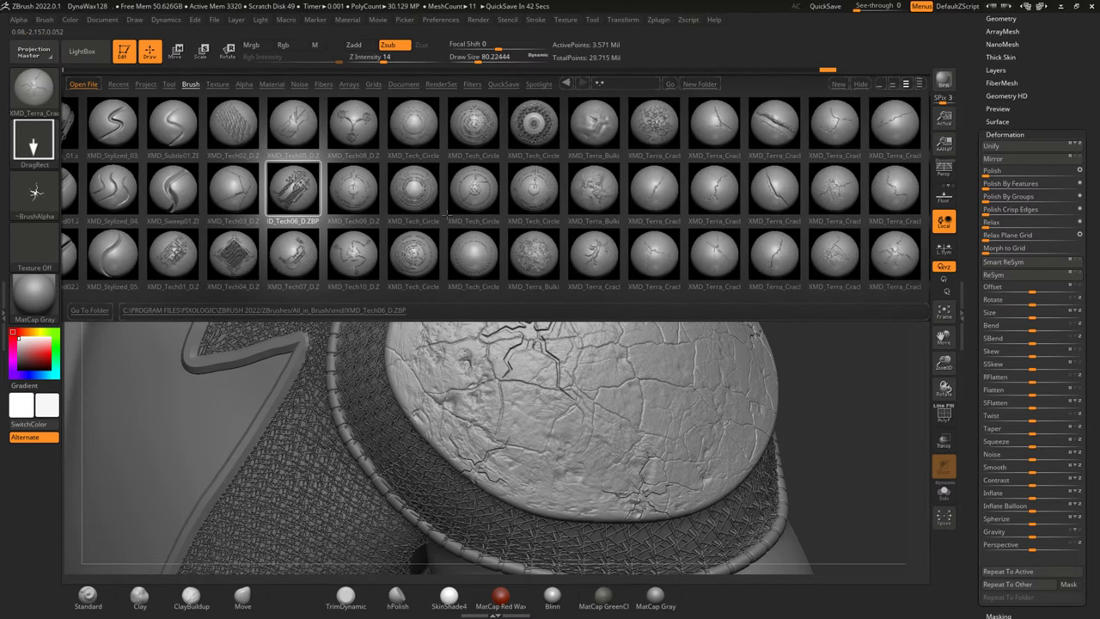
drag(823, 191, 630, 264)
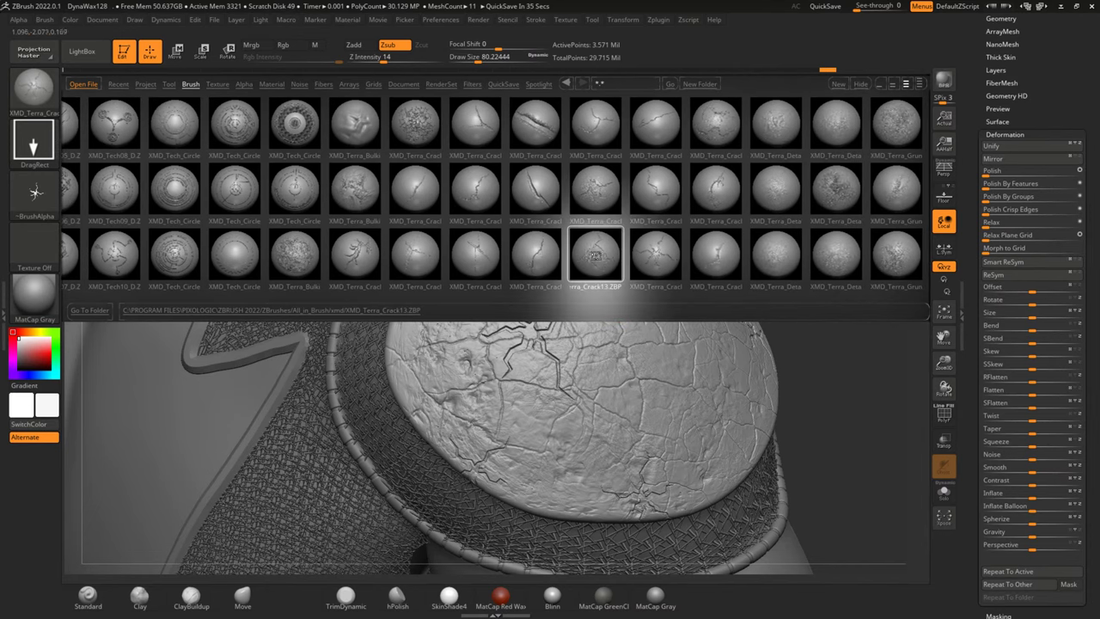
double_click(595, 255)
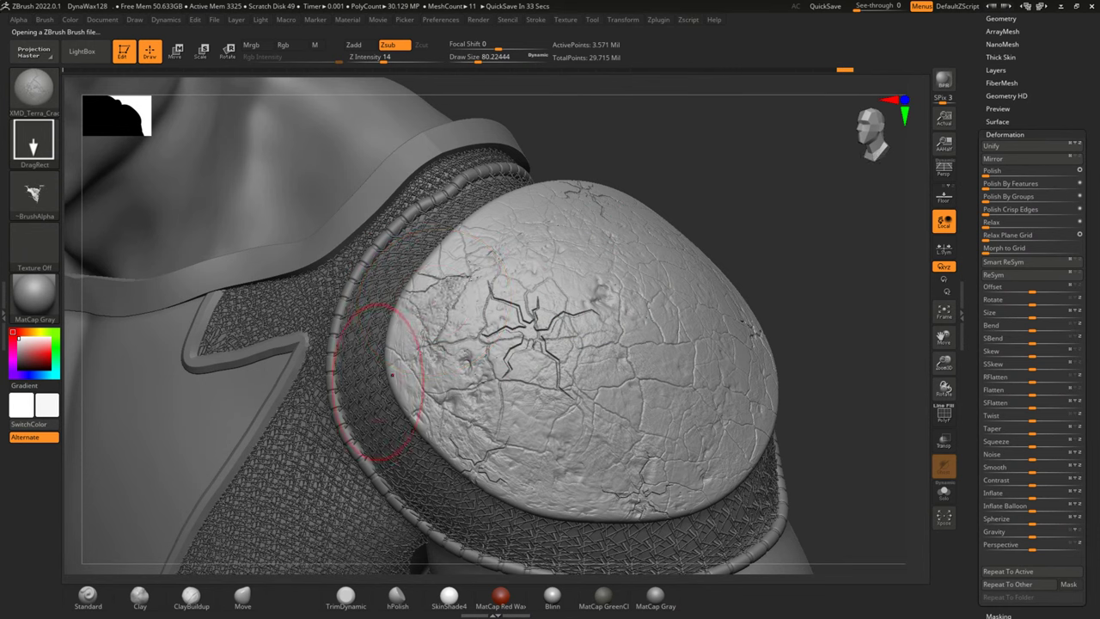
Stamp cracks over the shoulder pad dome's lower right and centre, rotating between stamps.
drag(567, 454, 614, 485)
drag(664, 347, 700, 387)
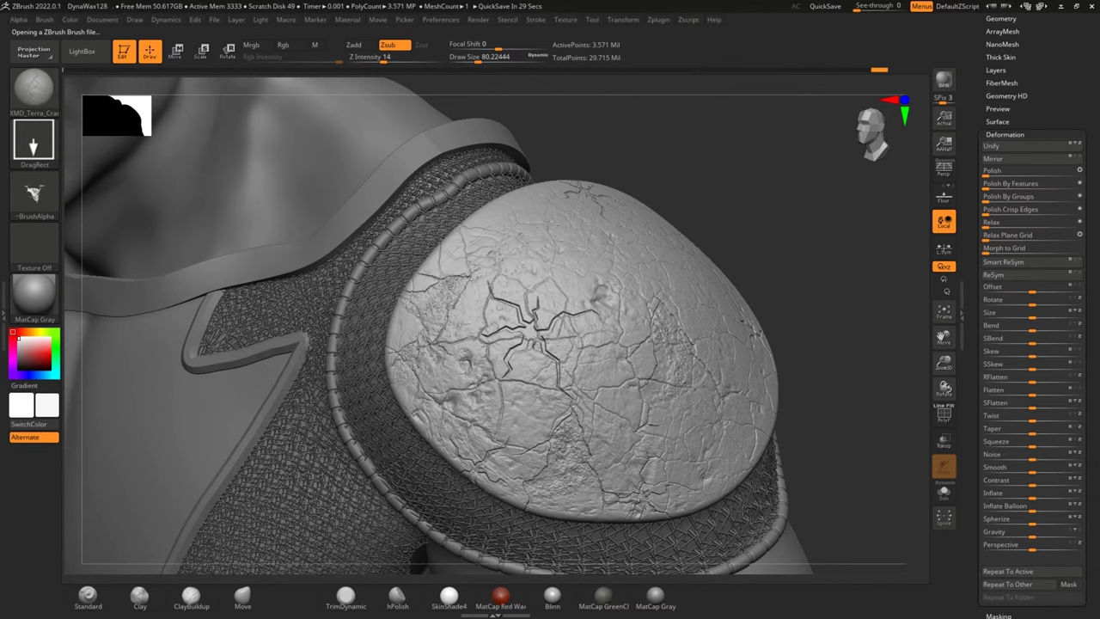
drag(837, 346, 651, 221)
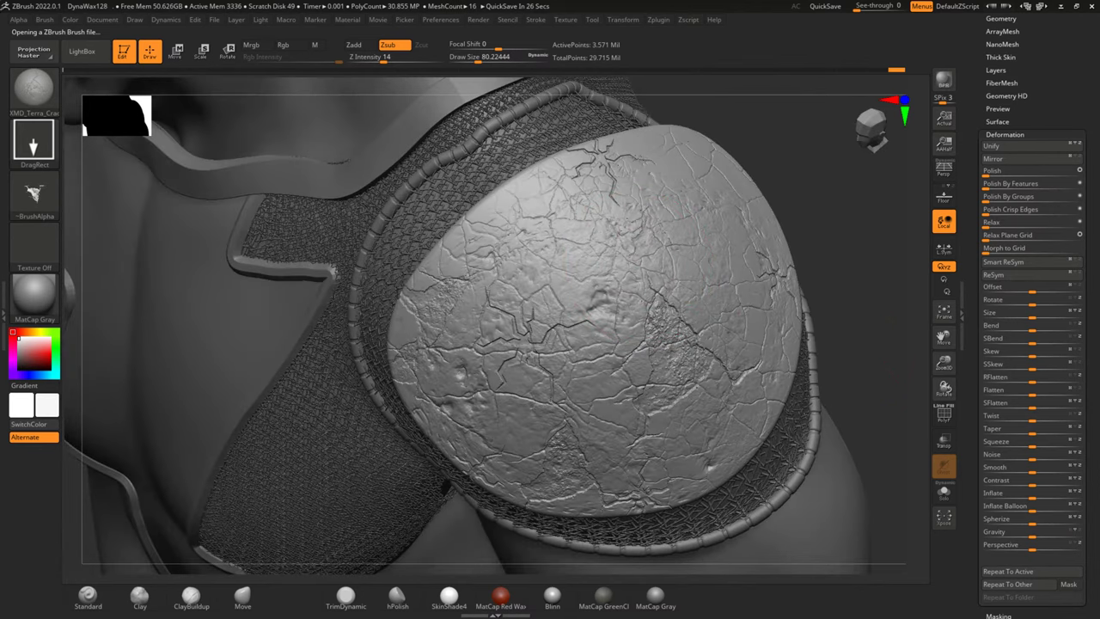
drag(534, 318, 593, 283)
drag(868, 289, 765, 322)
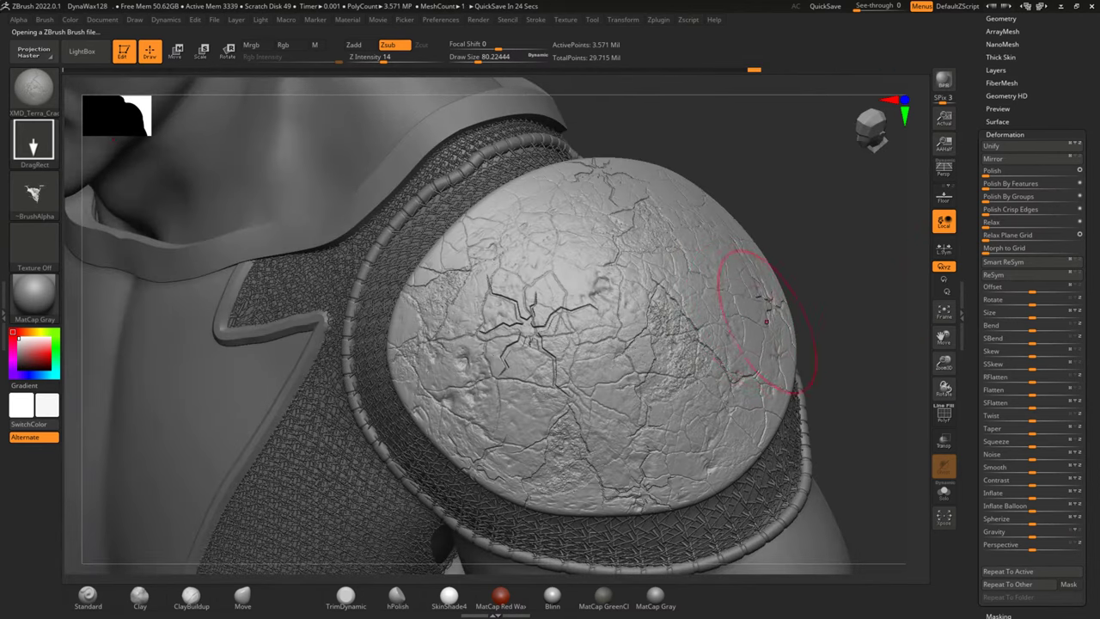
mouse_move(826, 369)
mouse_down()
mouse_move(820, 282)
mouse_move(634, 485)
mouse_up()
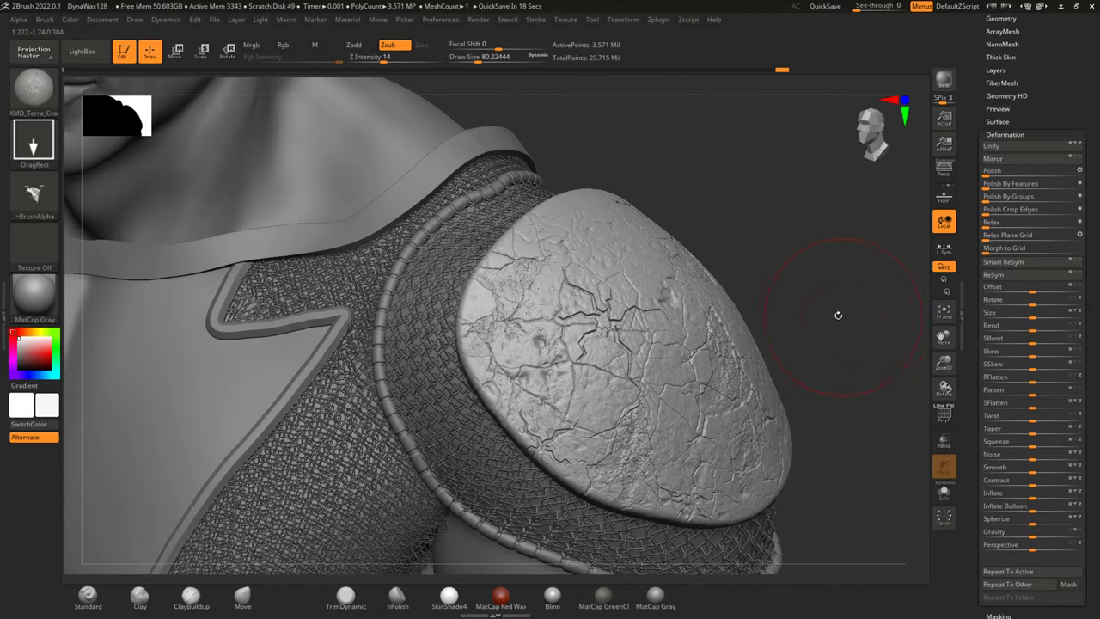
drag(837, 315, 550, 399)
key(f)
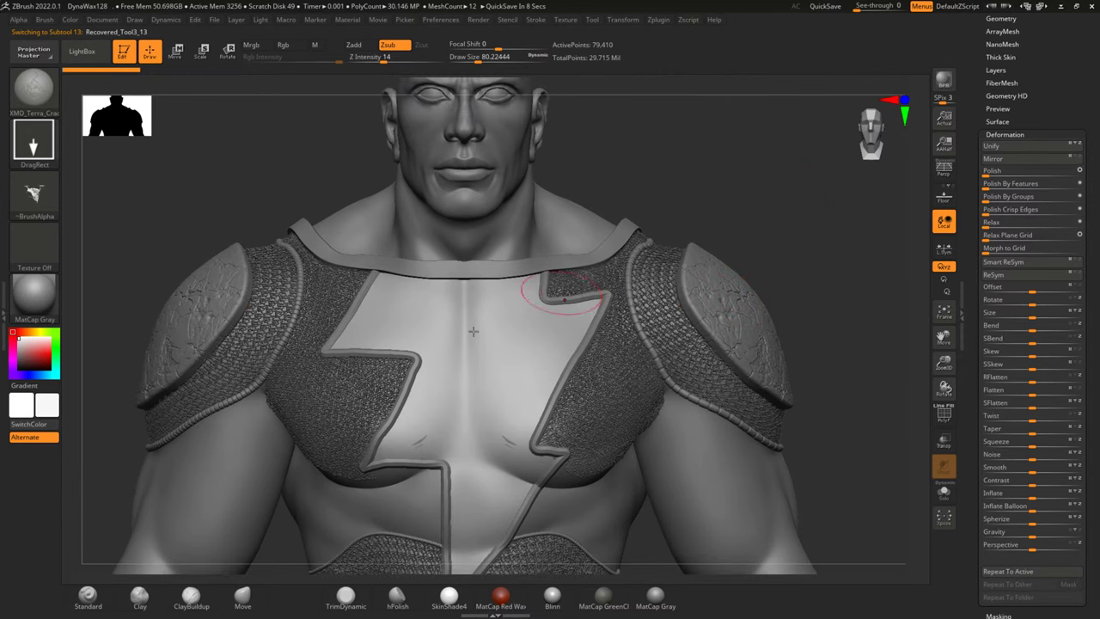
Undo a freehand test stroke, enable Zadd, and stamp a larger raised crack on the chest emblem.
drag(484, 376, 515, 366)
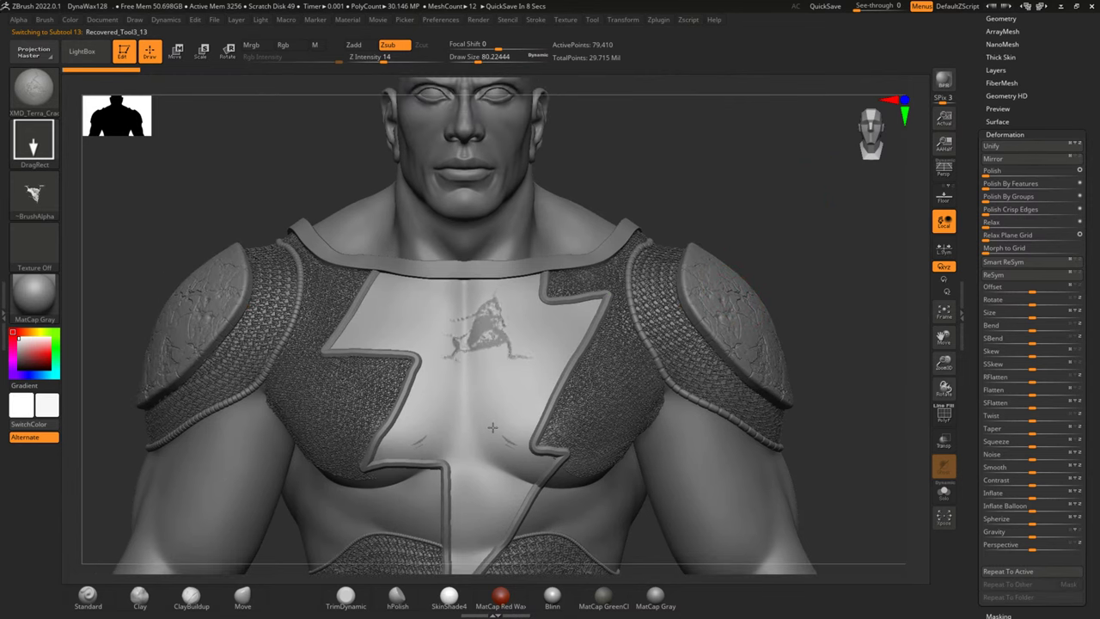
key(ctrl+z)
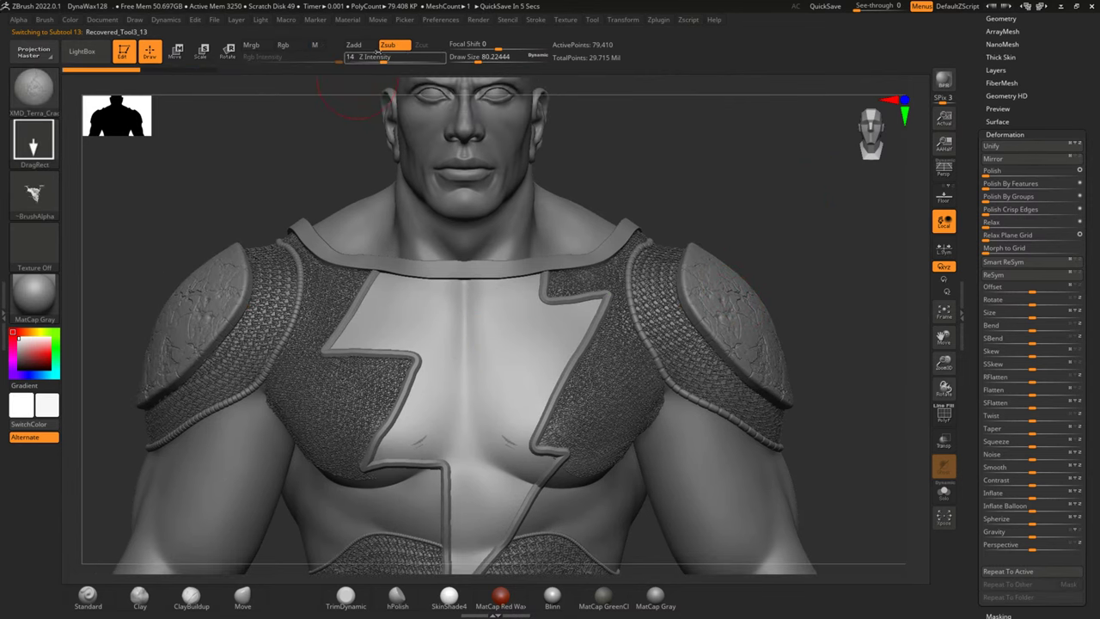
click(353, 45)
drag(468, 348, 490, 456)
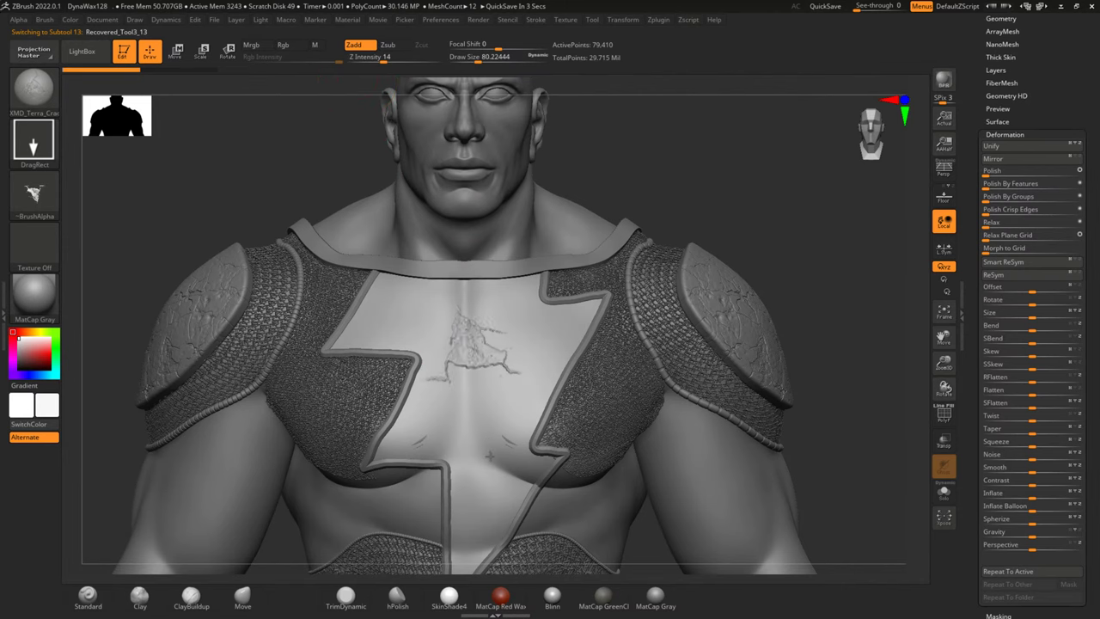
drag(491, 393, 484, 361)
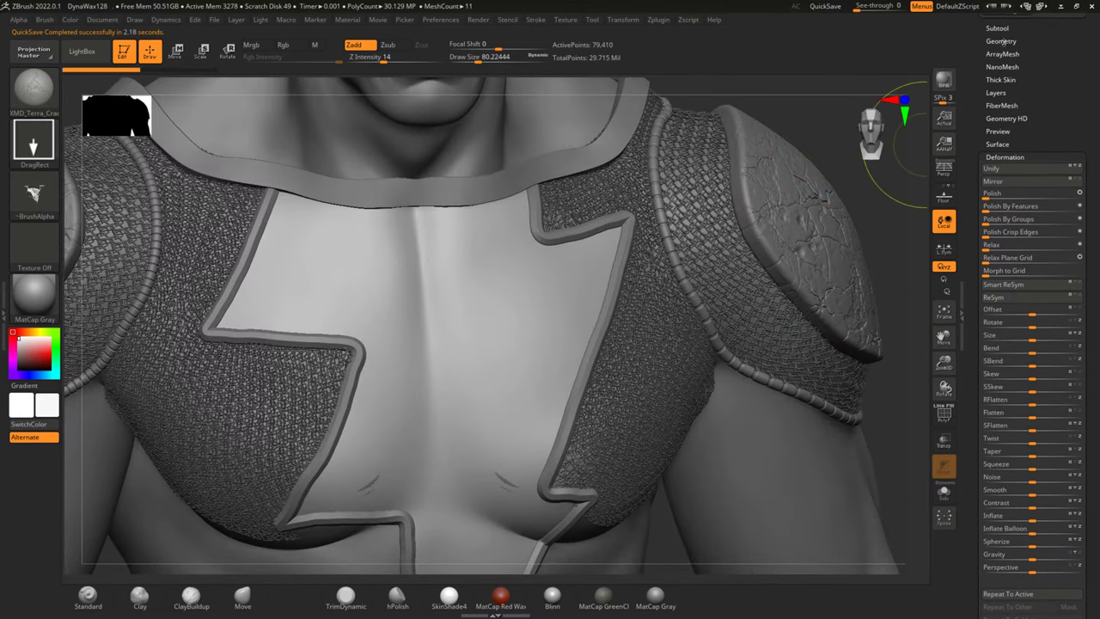
Divide, delete lower levels, reconstruct subdivisions, and divide the chest mesh up to SDiv 6.
click(1000, 18)
click(1027, 107)
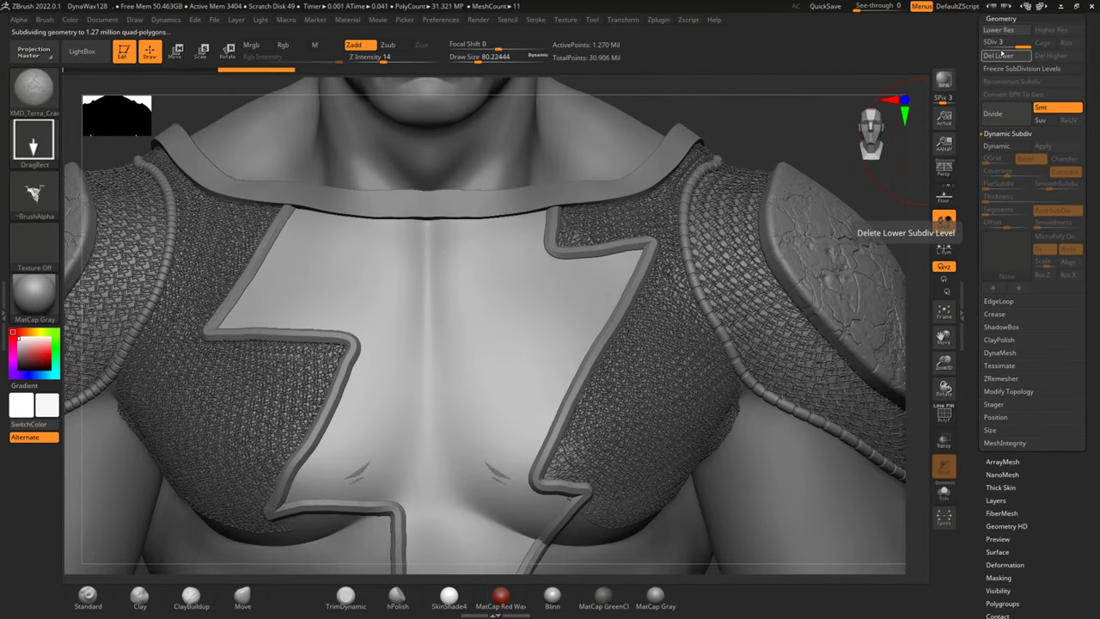
click(1008, 54)
click(1011, 81)
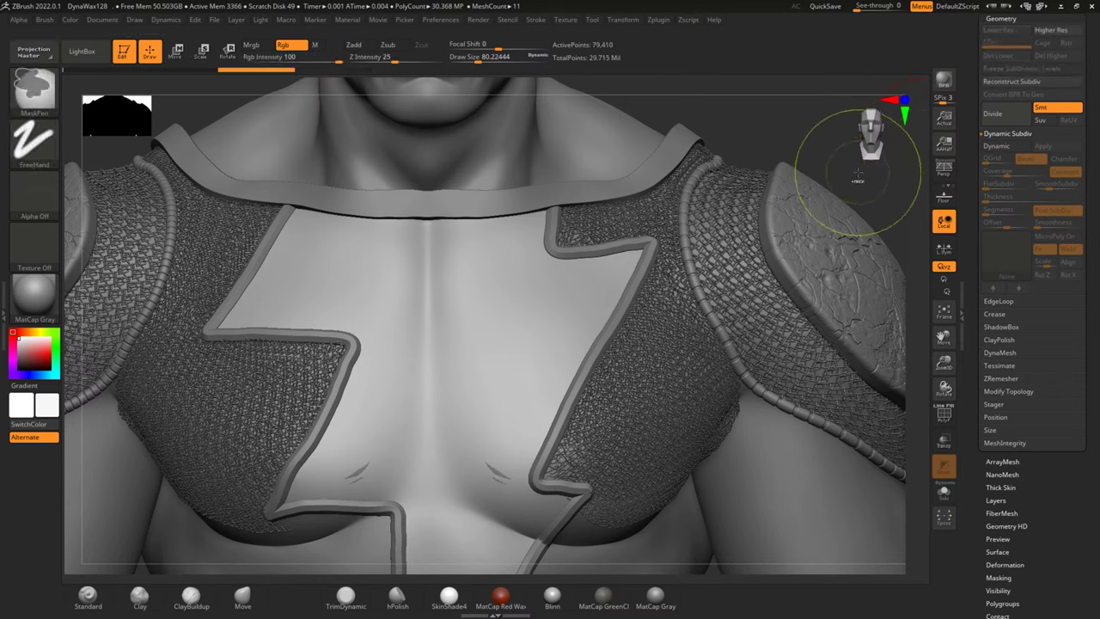
click(994, 146)
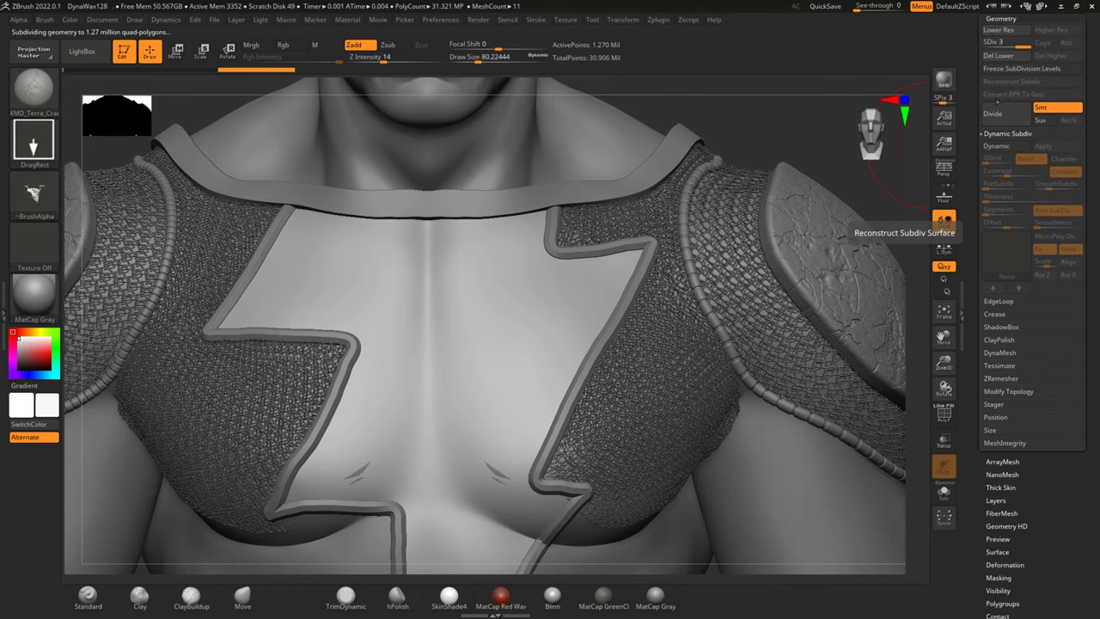
click(1009, 119)
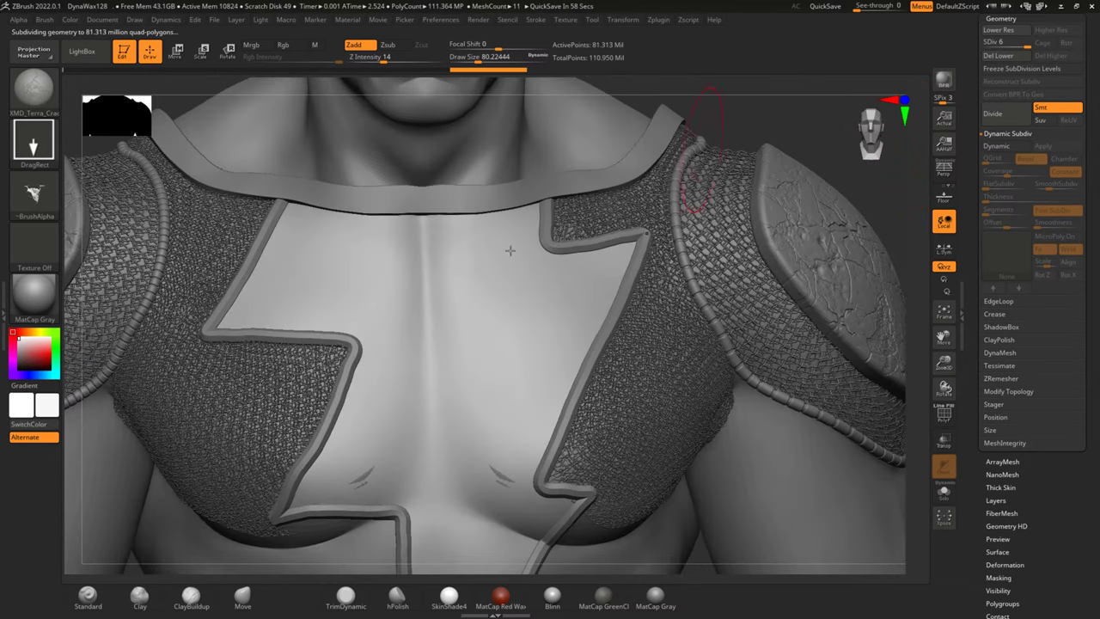
Test a crack stamp on the chest centre, undo it, and drop to subdivision level 5.
drag(398, 416, 400, 365)
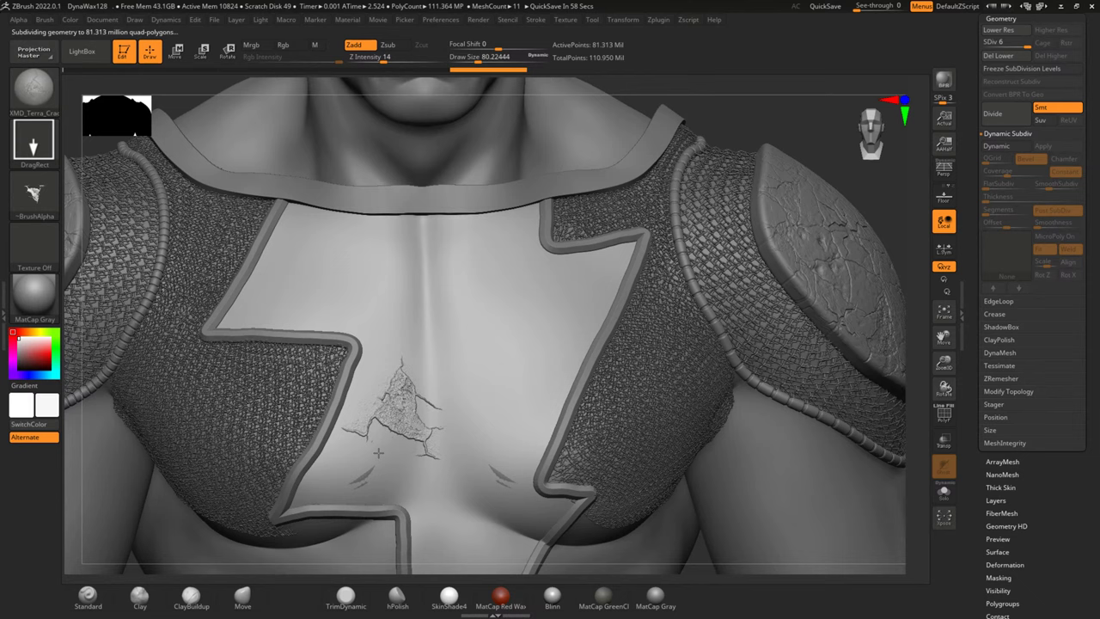
drag(776, 137, 539, 334)
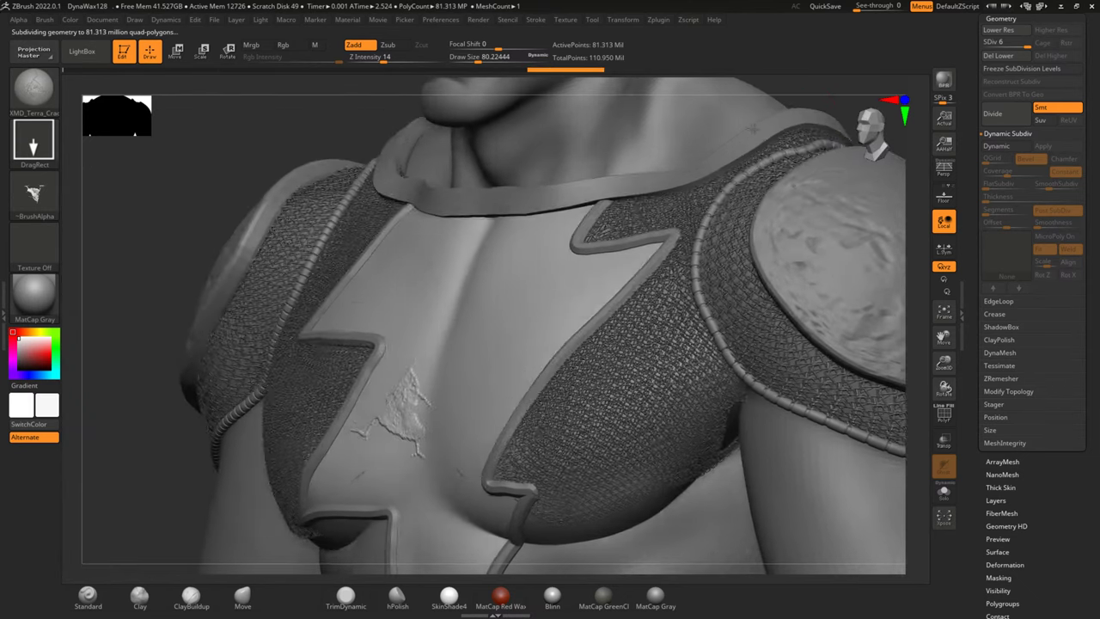
key(ctrl)
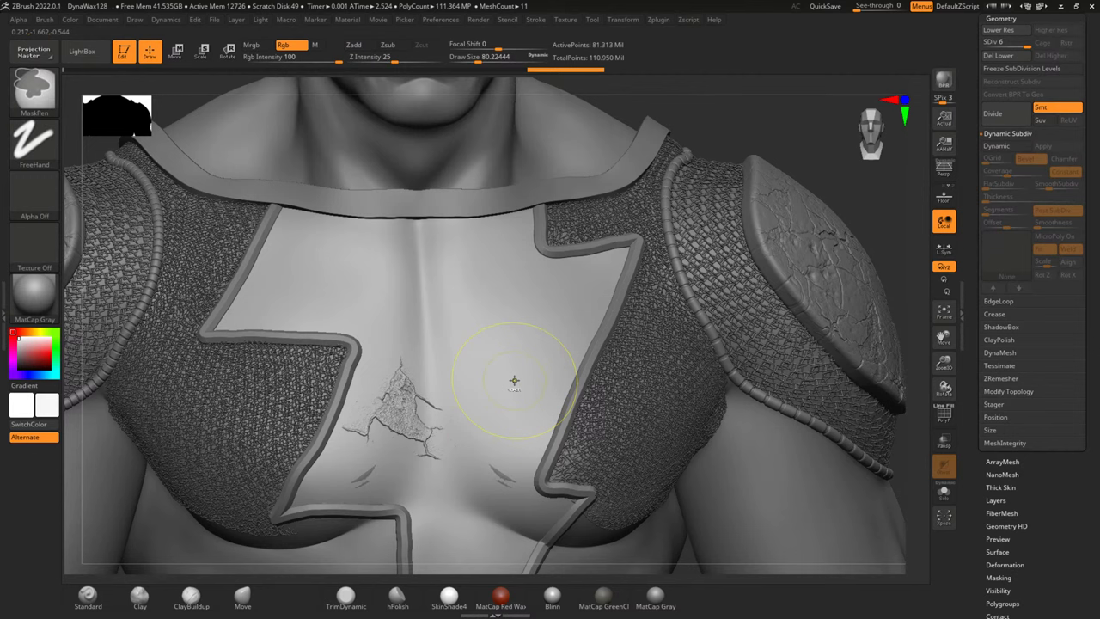
key(ctrl+z)
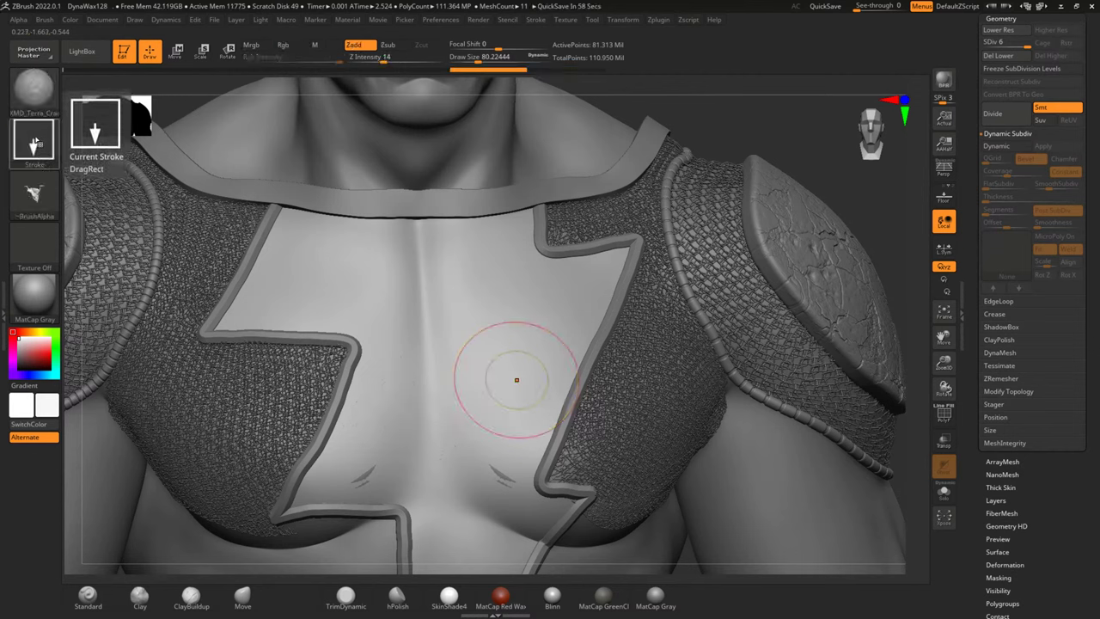
drag(1026, 44, 1020, 44)
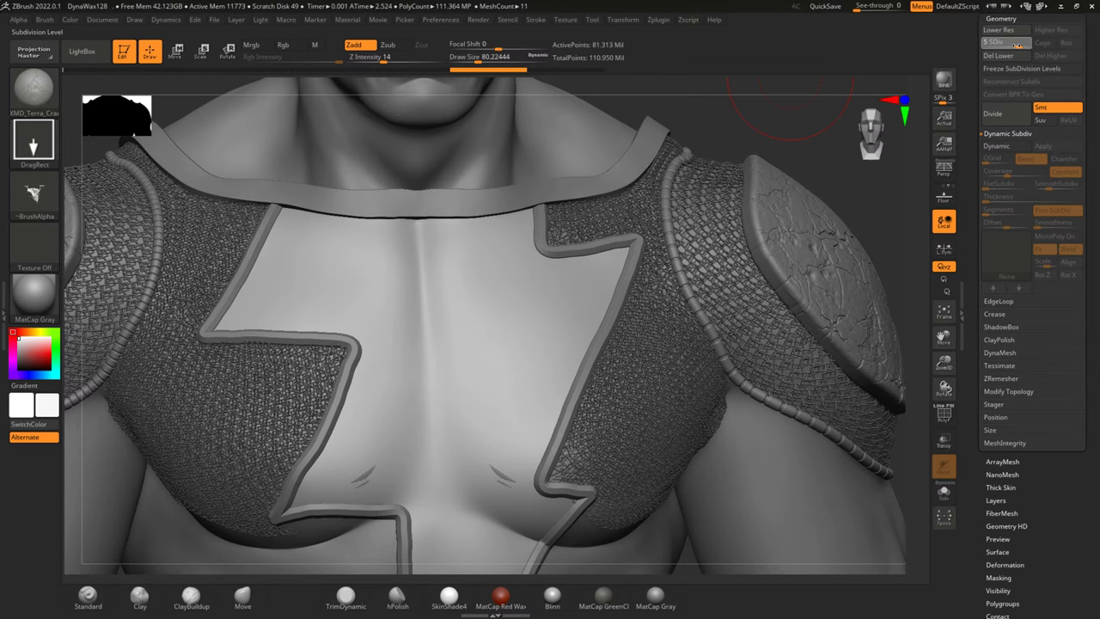
click(35, 88)
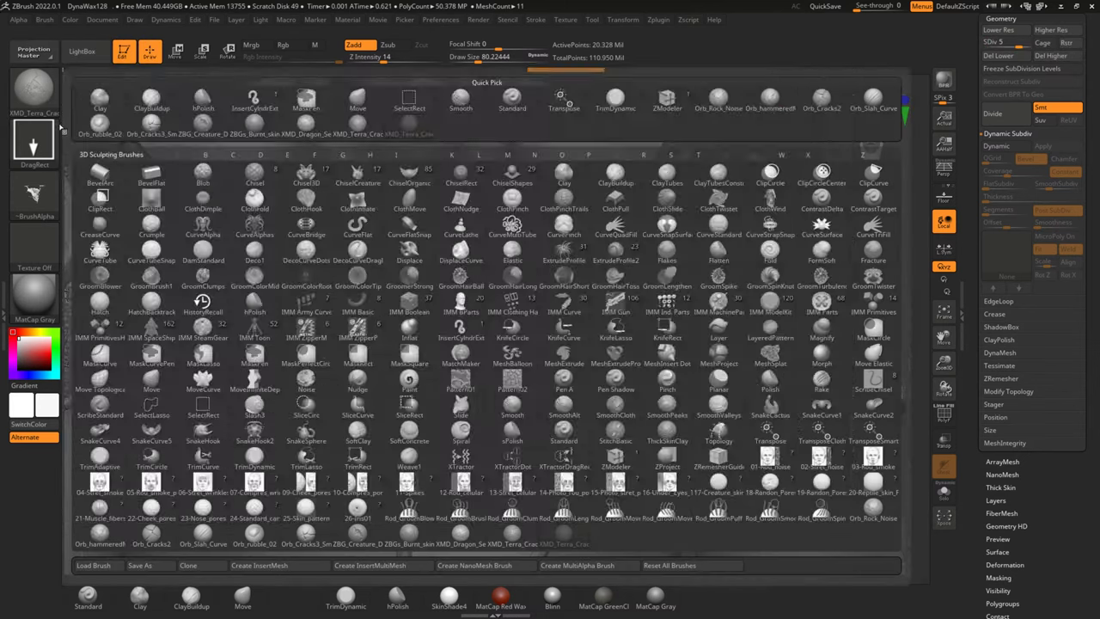
Load an XMD_Terra_Detail brush from LightBox and stamp a rough patch on the upper chest.
click(44, 106)
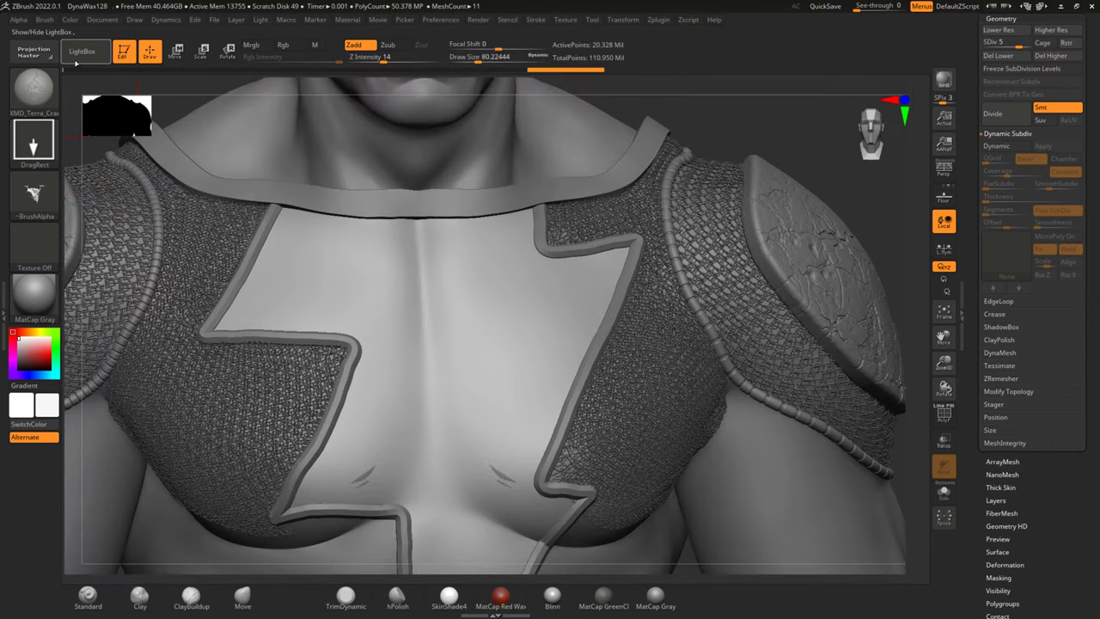
click(102, 55)
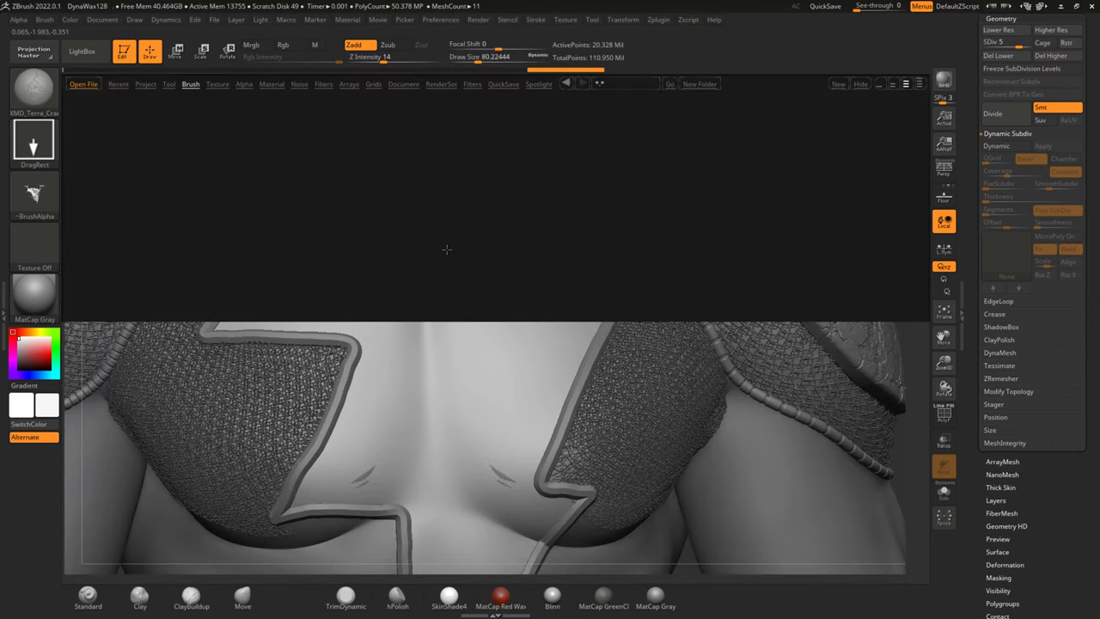
scroll(516, 223, down, 3)
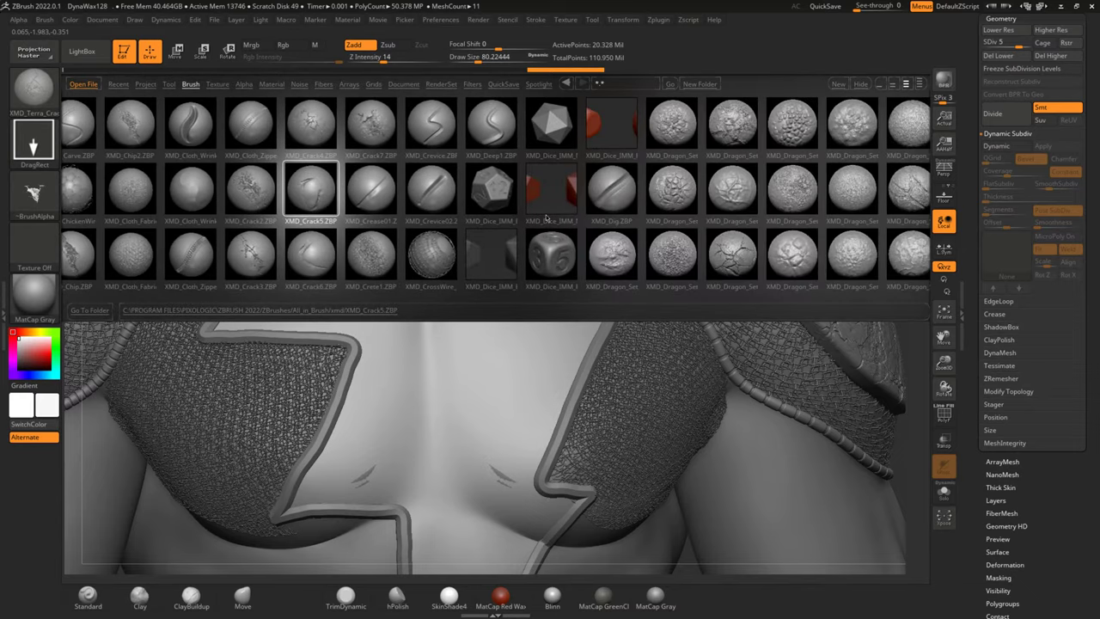
drag(373, 255, 597, 258)
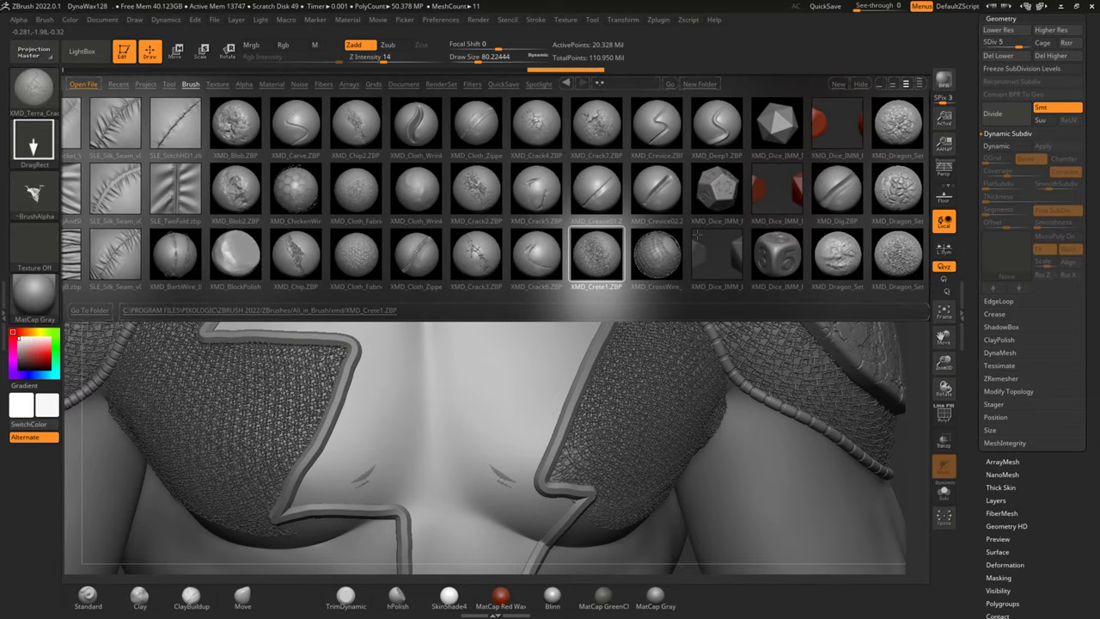
mouse_move(607, 239)
mouse_down()
mouse_move(417, 263)
mouse_move(596, 225)
mouse_up()
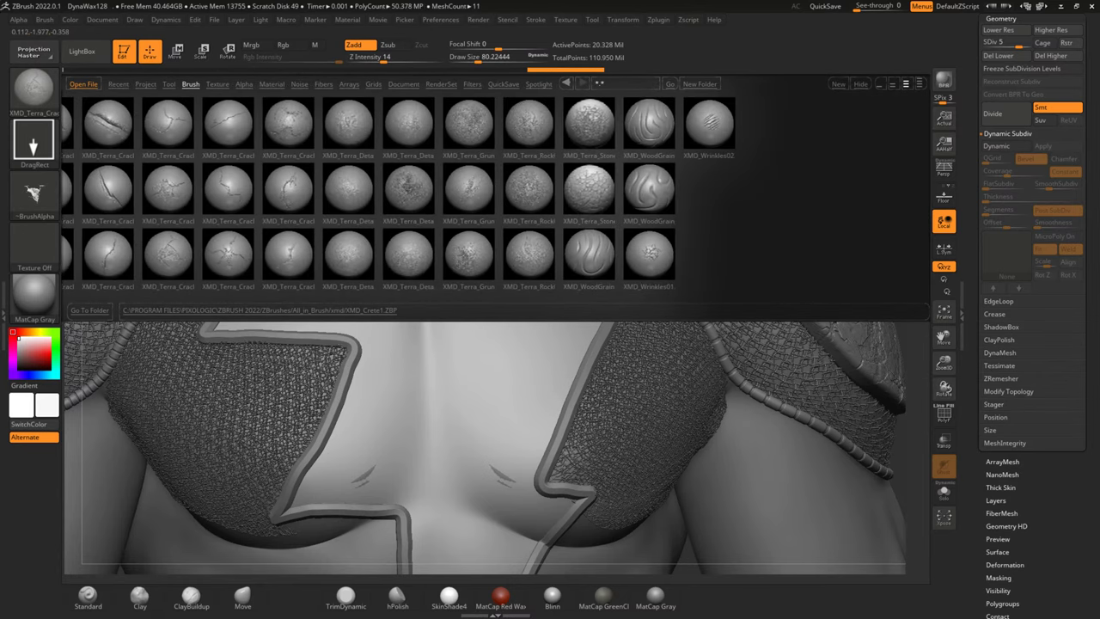
mouse_move(415, 241)
mouse_down()
mouse_move(533, 219)
mouse_move(424, 142)
mouse_up()
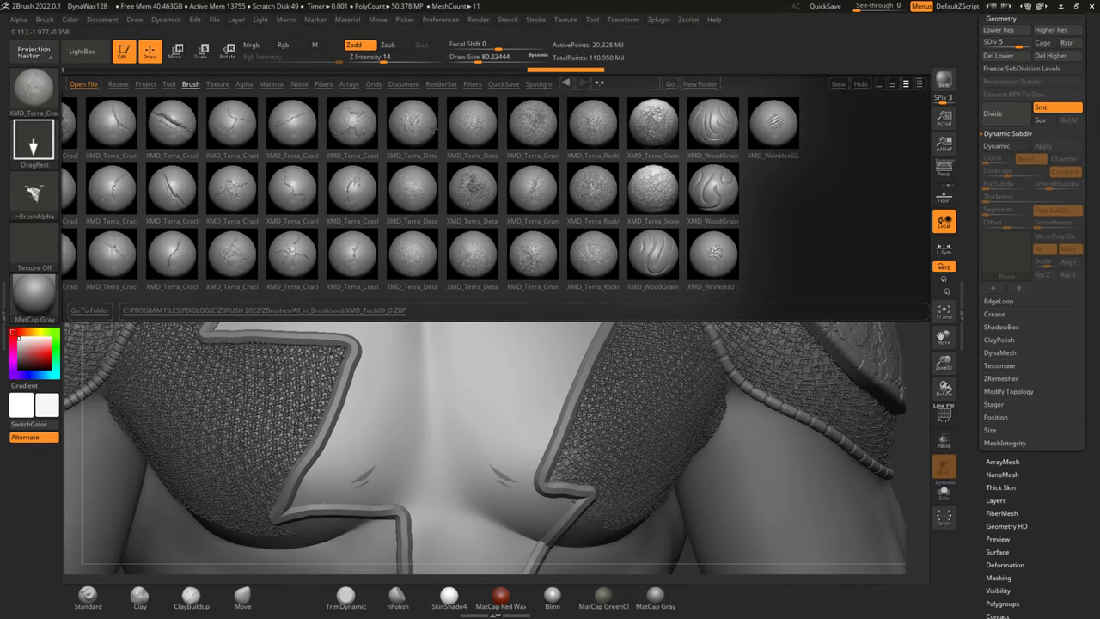
double_click(413, 123)
drag(393, 287, 378, 388)
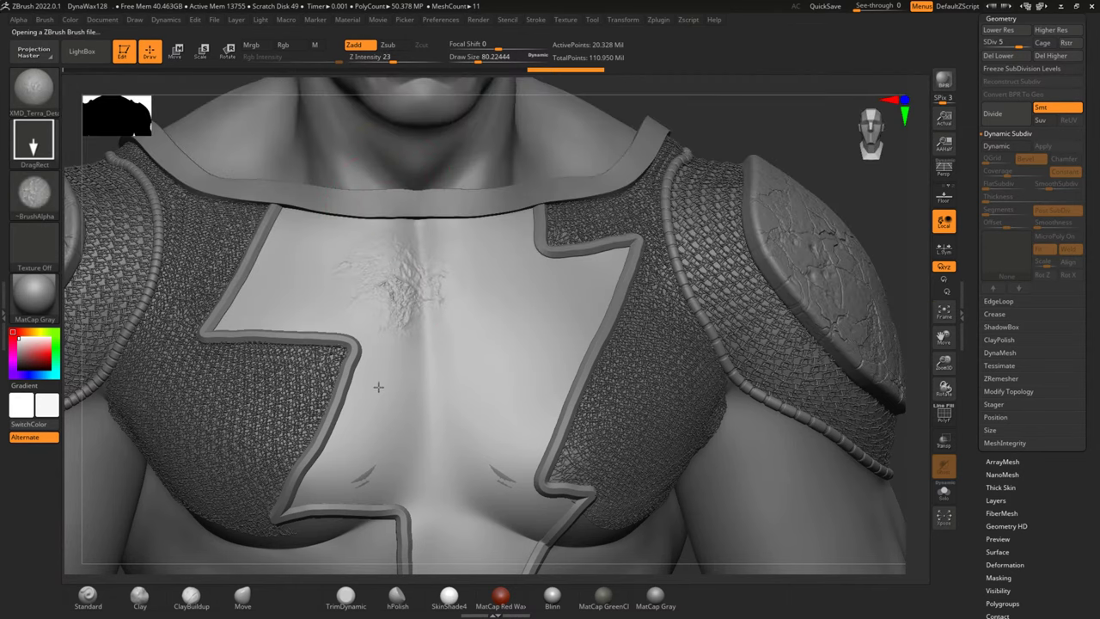
Stamp terrain texture across the emblem's upper-left, upper-right, centre and lower chest areas.
drag(283, 257, 250, 225)
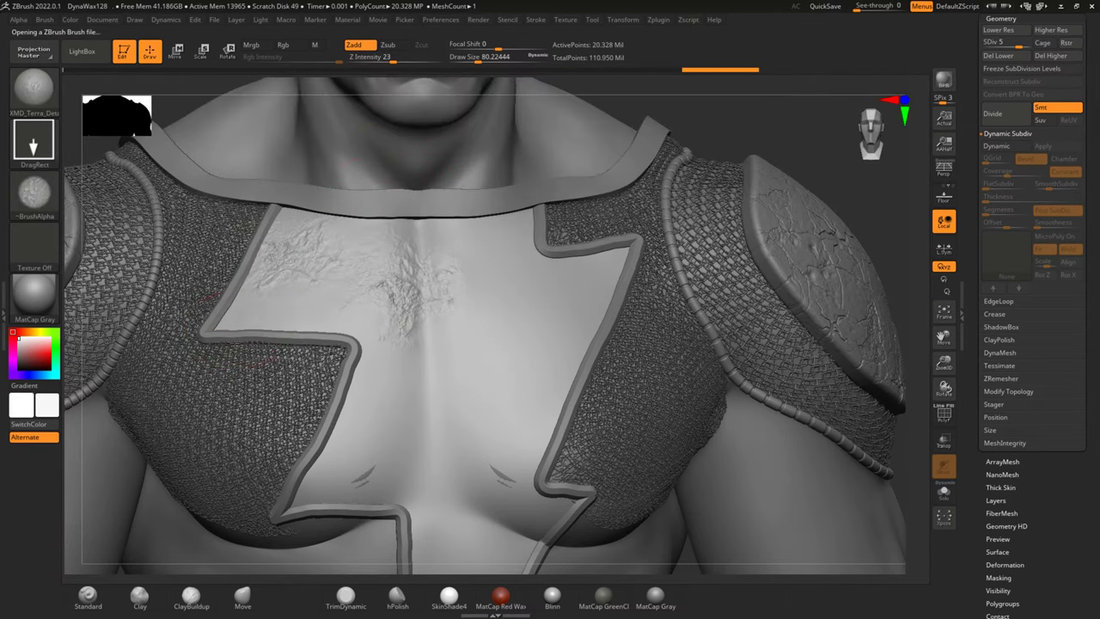
drag(317, 299, 303, 341)
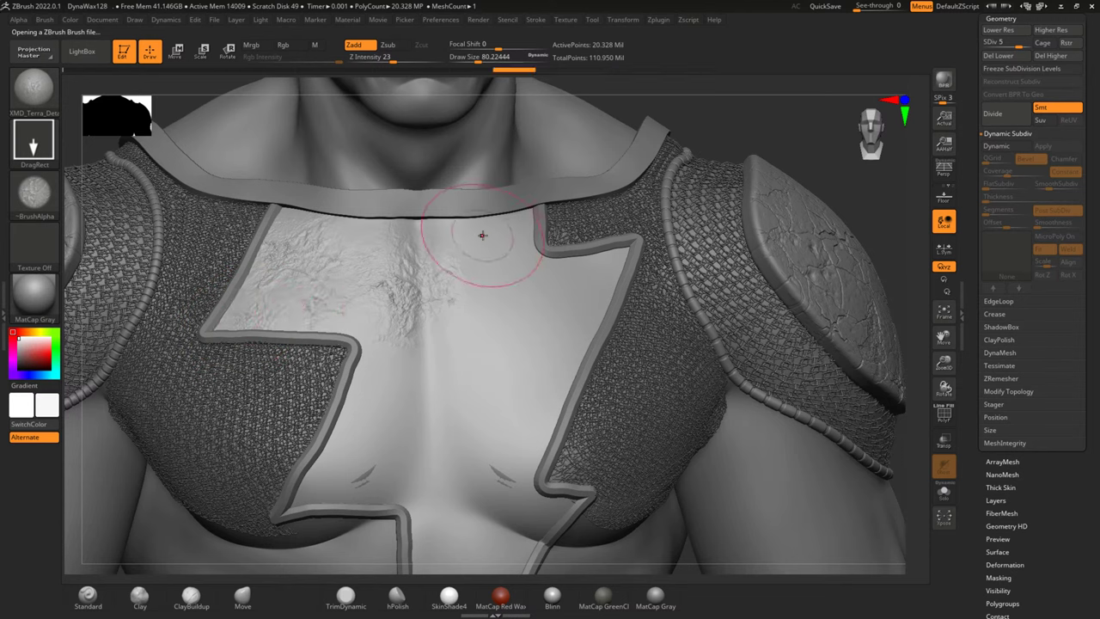
click(559, 270)
drag(496, 338, 519, 383)
mouse_move(404, 387)
mouse_down()
mouse_move(464, 447)
mouse_move(460, 512)
mouse_up()
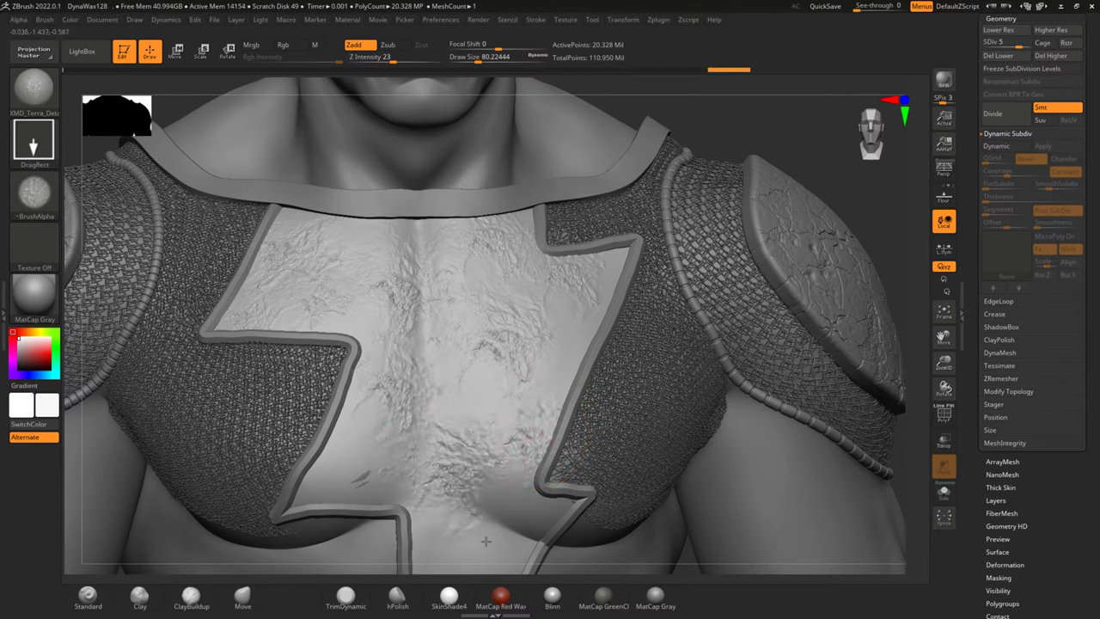
drag(370, 409, 339, 481)
drag(361, 430, 379, 499)
drag(526, 488, 557, 522)
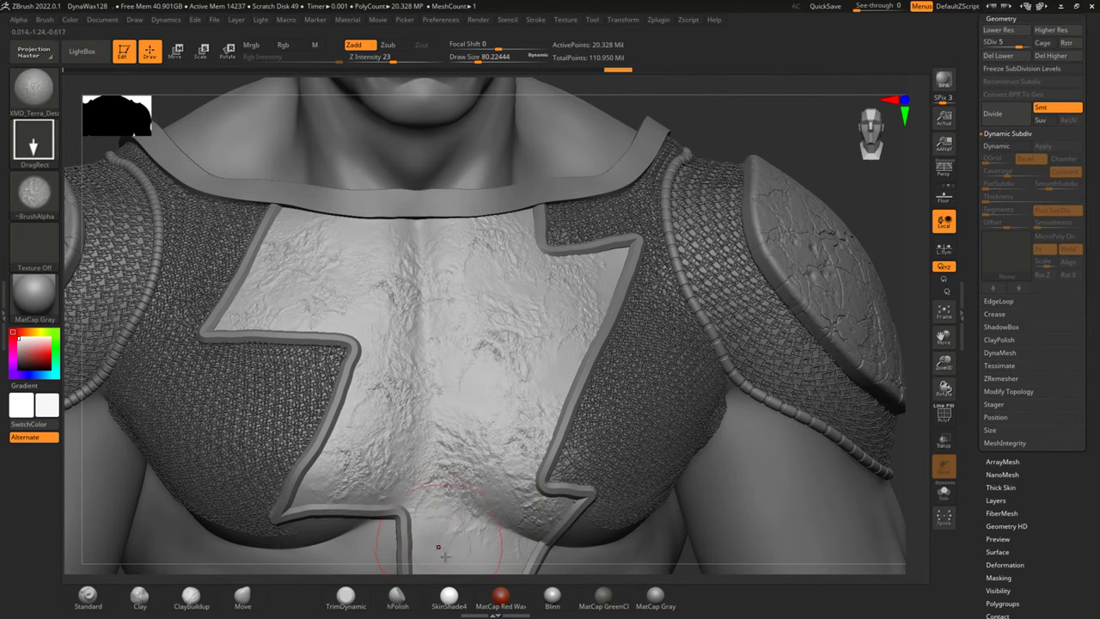
Rotate toward the belly, texture the emblem's lower point and upper-right edge, then reopen LightBox.
drag(894, 550, 705, 473)
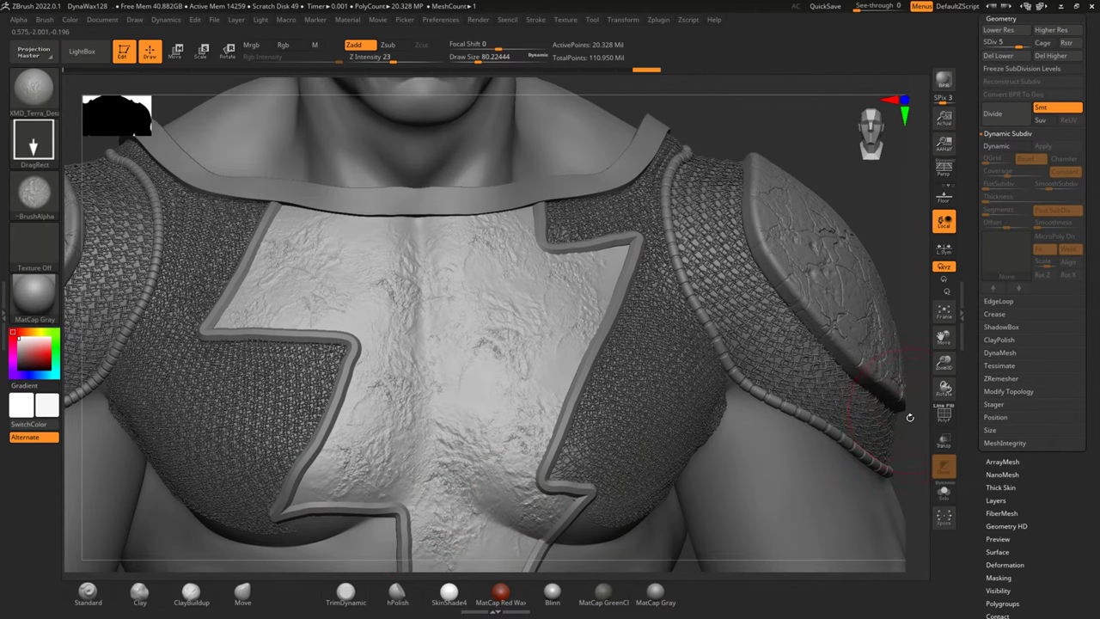
mouse_move(915, 444)
mouse_down()
mouse_move(886, 287)
mouse_move(481, 402)
mouse_up()
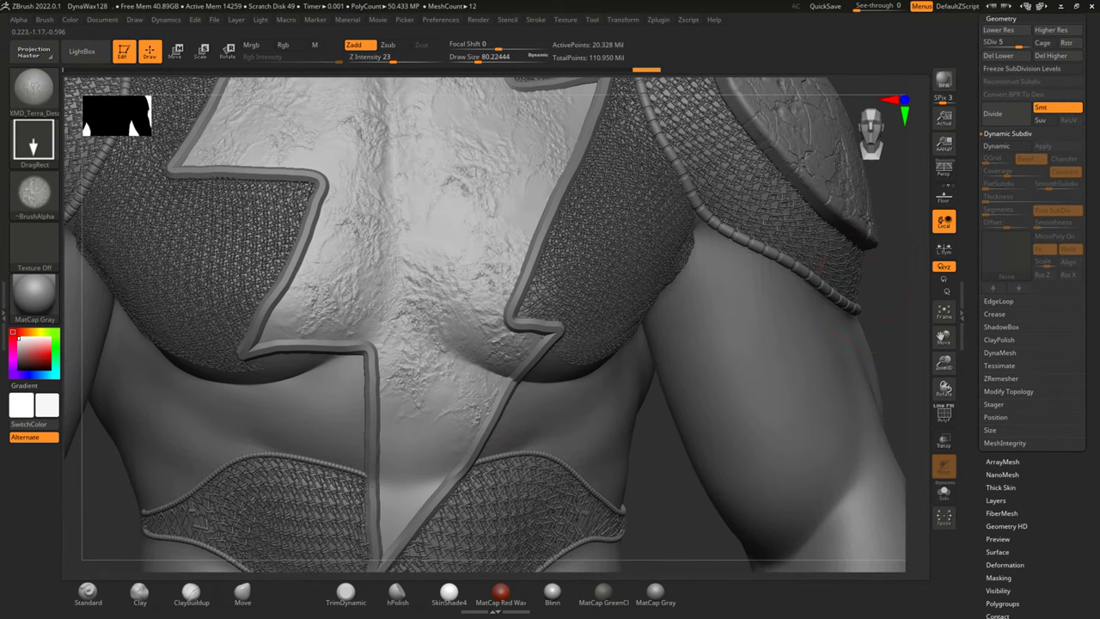
drag(417, 434, 402, 530)
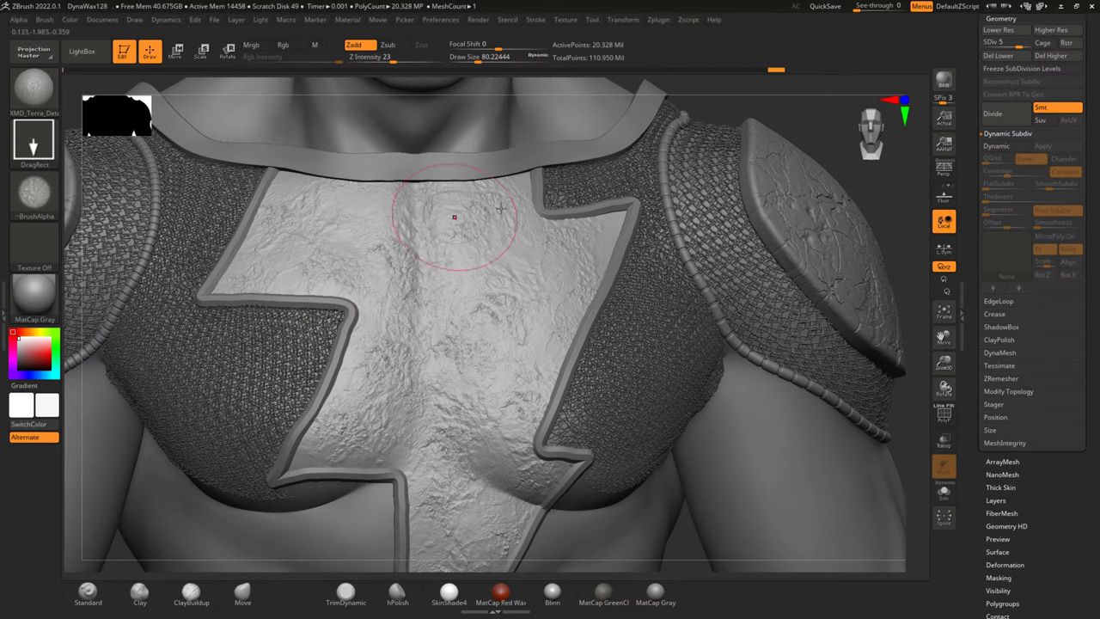
drag(501, 208, 516, 211)
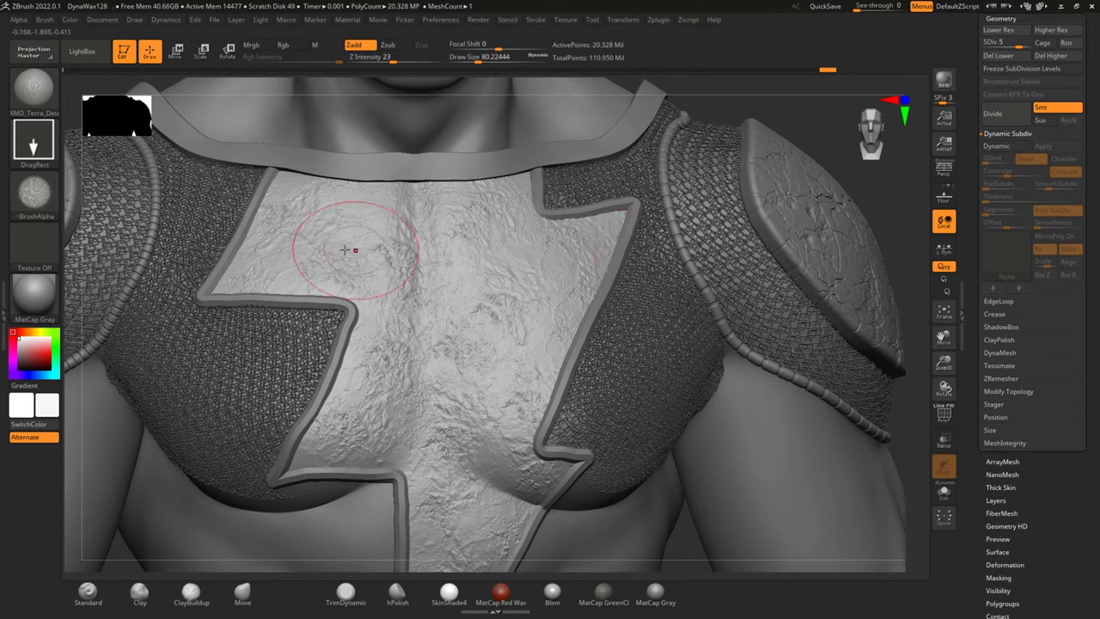
click(103, 53)
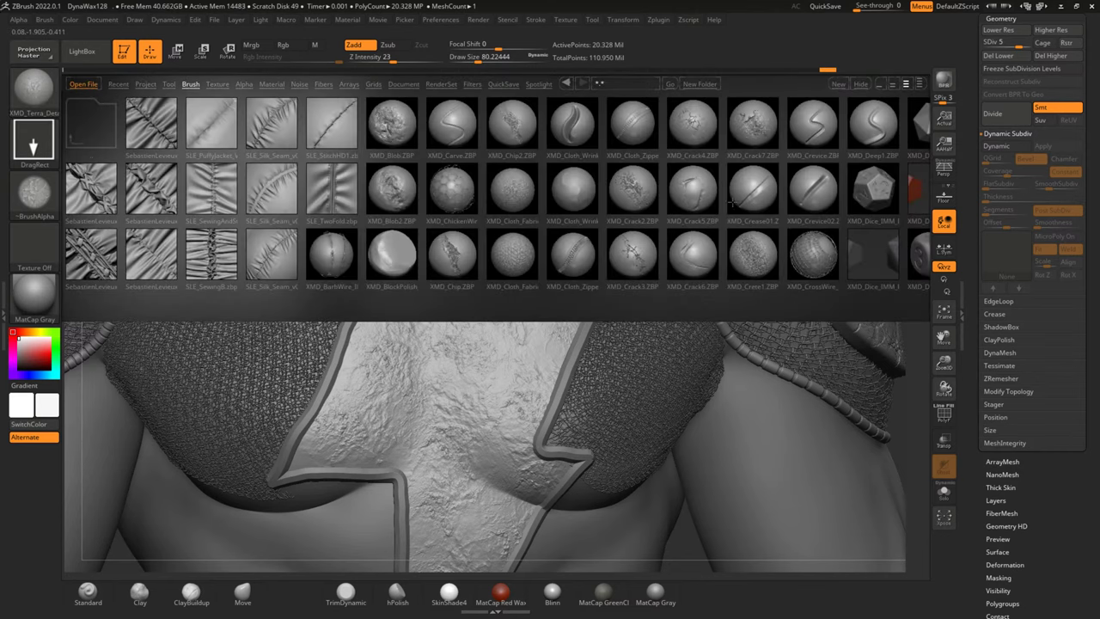
Load the XMD_Blob2 brush, undo a stray stamp, and lower its Z Intensity.
double_click(393, 190)
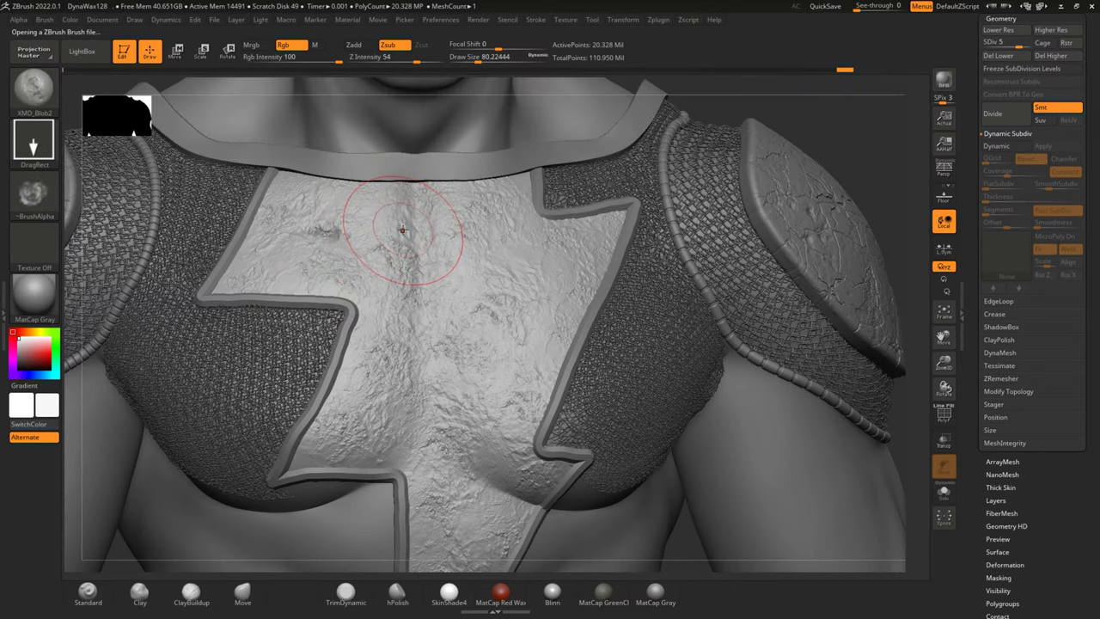
key(ctrl+z)
drag(379, 59, 353, 58)
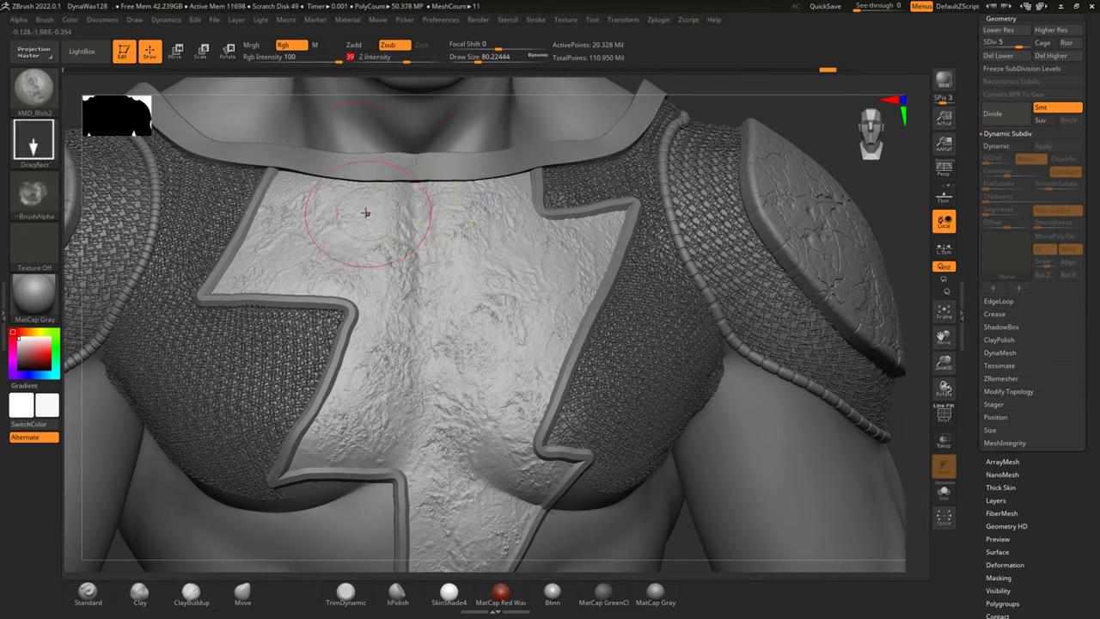
Mask a patch on the upper-left chest and press a subtle blob dent into it.
ctrl+drag(352, 225, 383, 260)
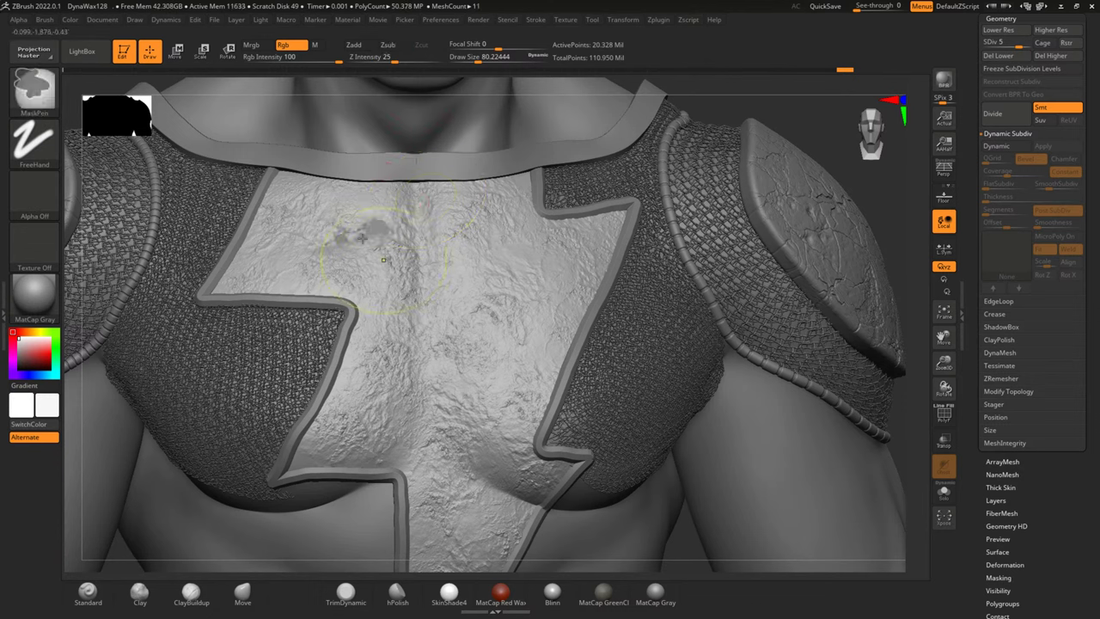
key(space)
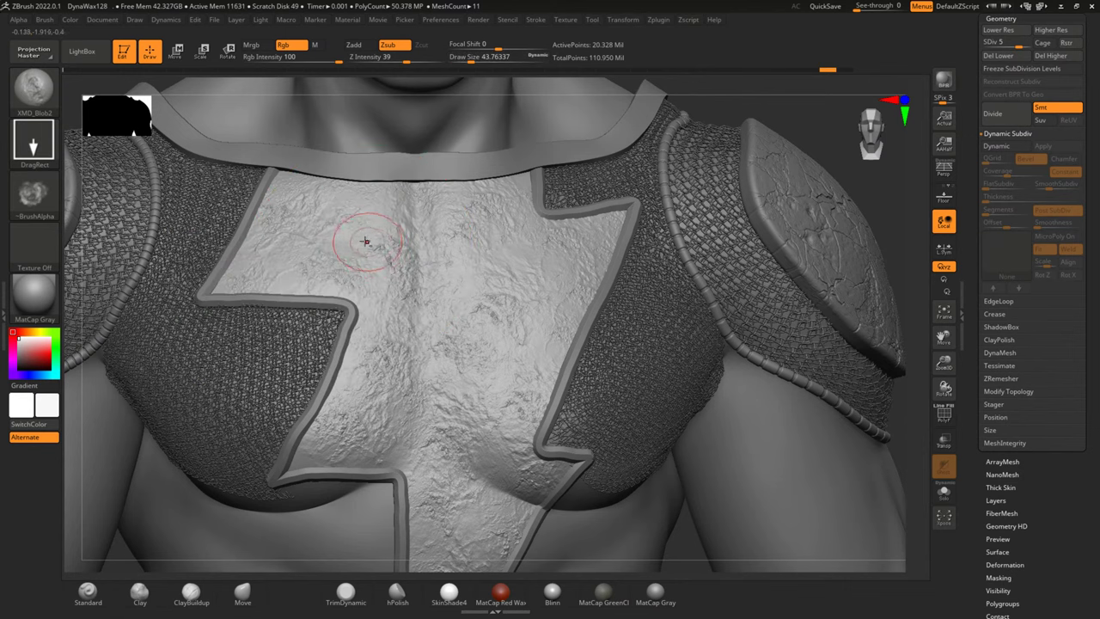
drag(375, 280, 375, 236)
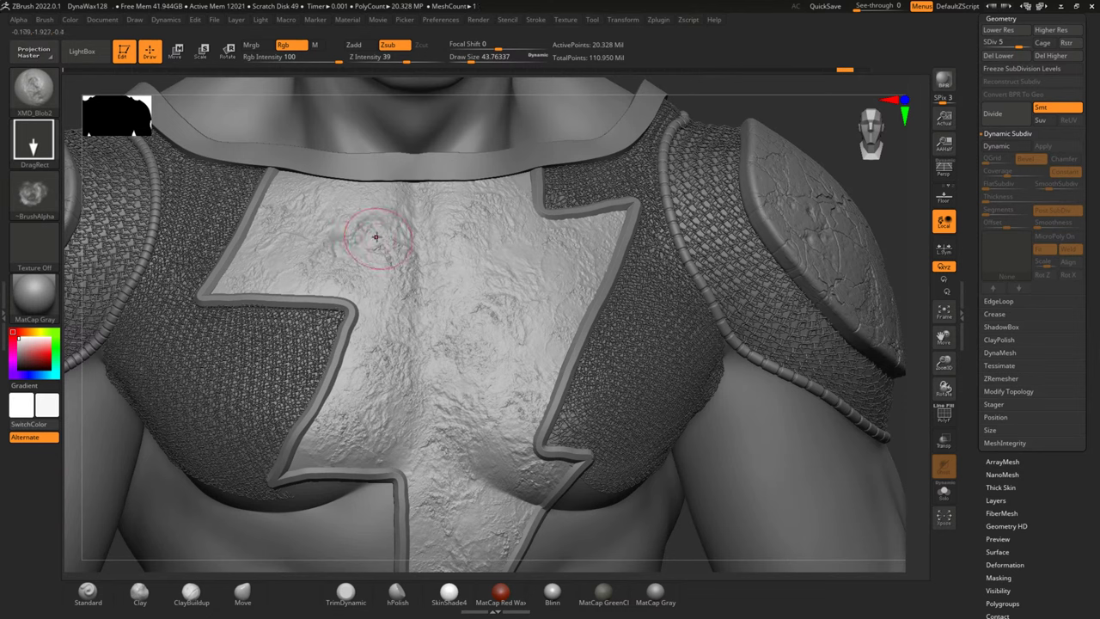
key(ctrl)
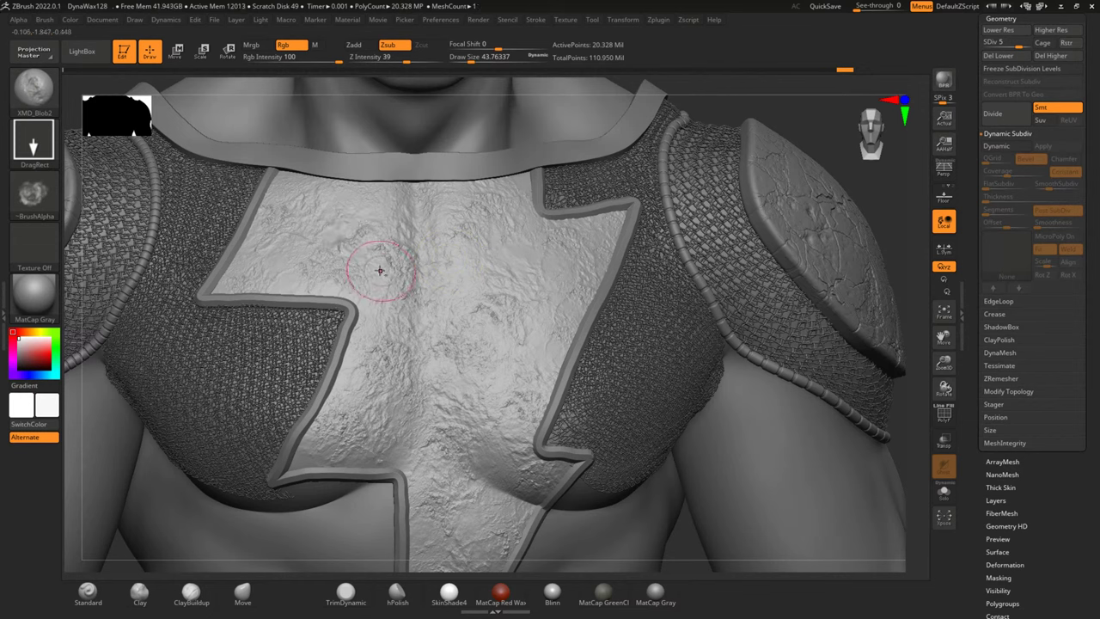
key(ctrl)
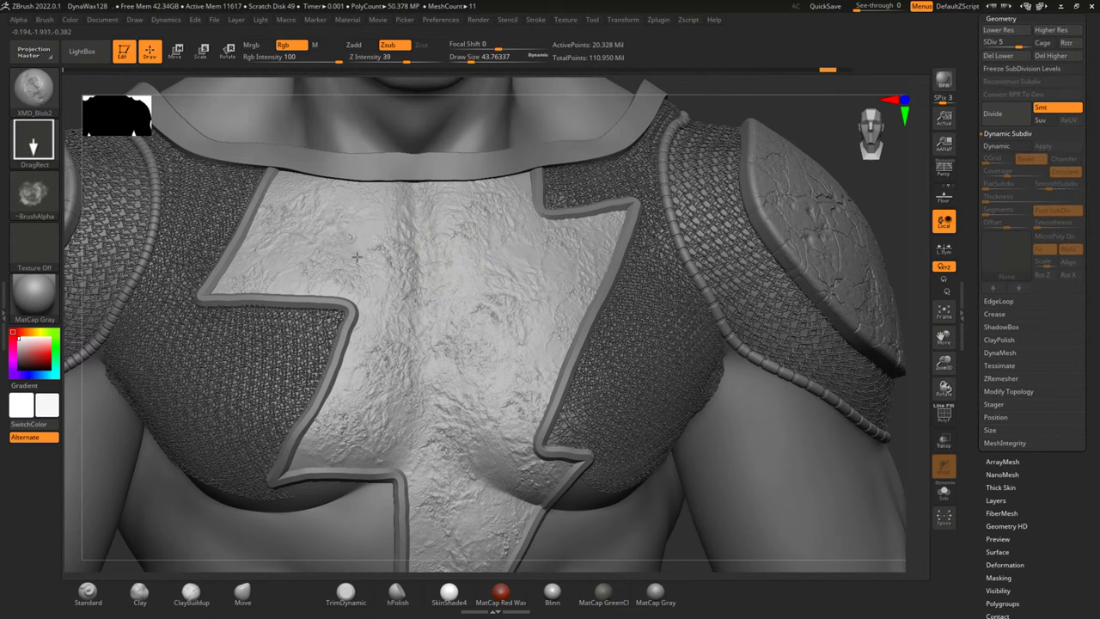
Turn toward the chest and add small blob dents on the upper-right chest.
drag(746, 108, 478, 329)
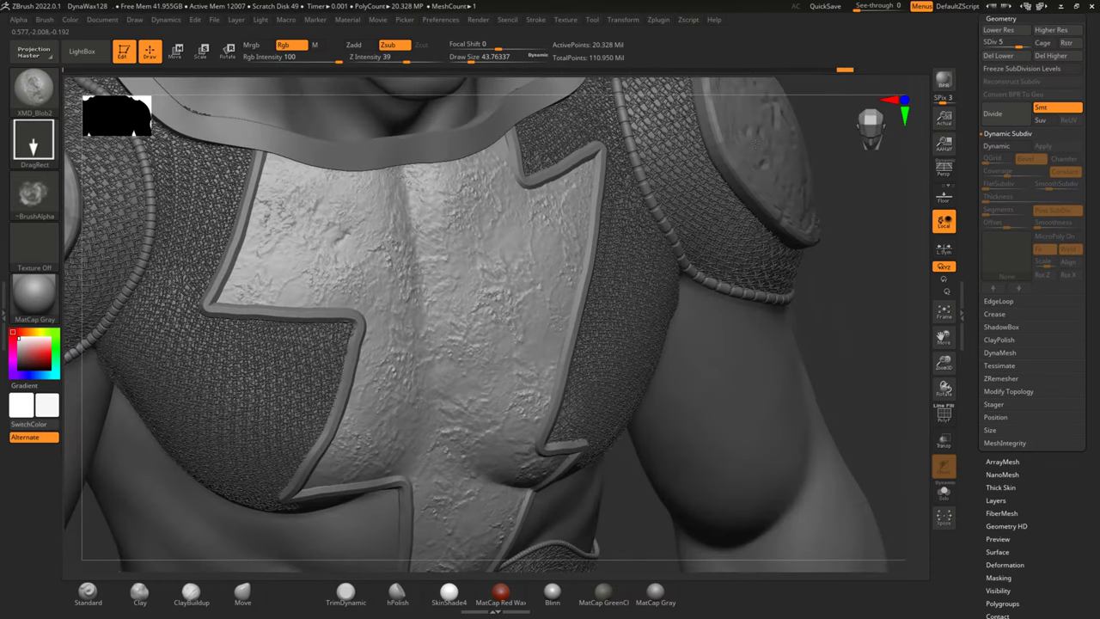
drag(508, 253, 534, 307)
drag(545, 389, 540, 379)
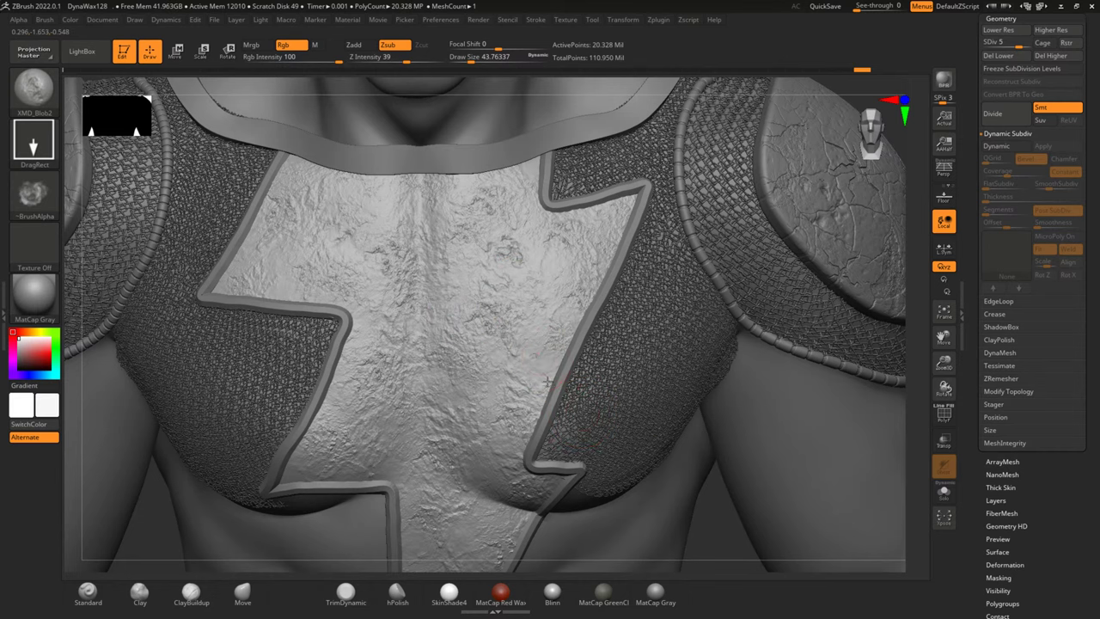
click(83, 52)
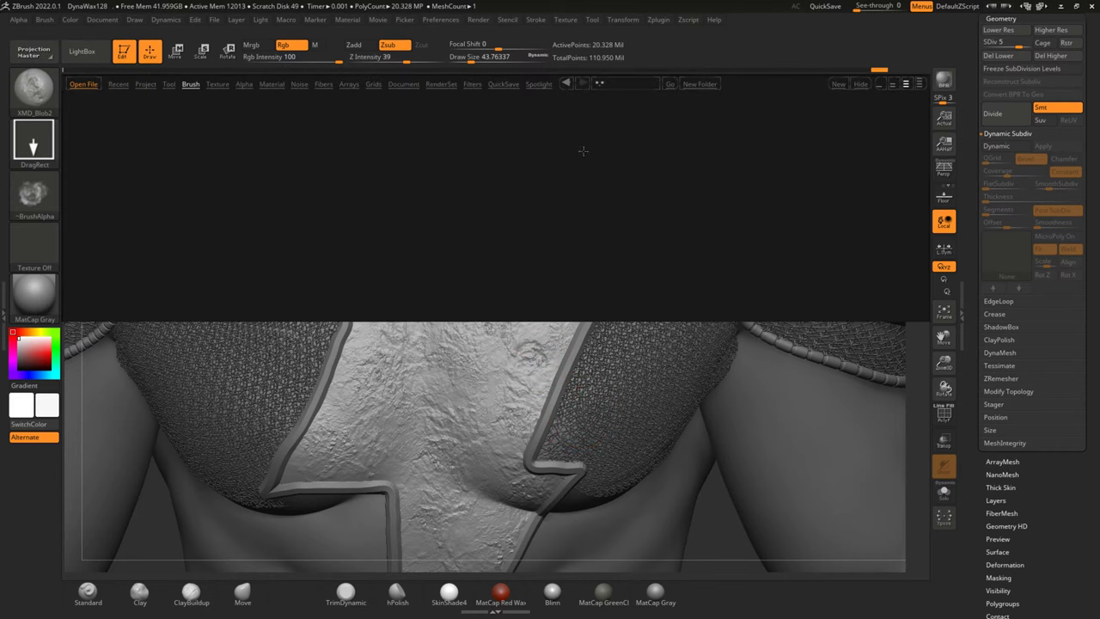
Load XMD_Dragon_Set02_18 and stamp cracks across the emblem's centre and lower middle.
drag(574, 197, 808, 189)
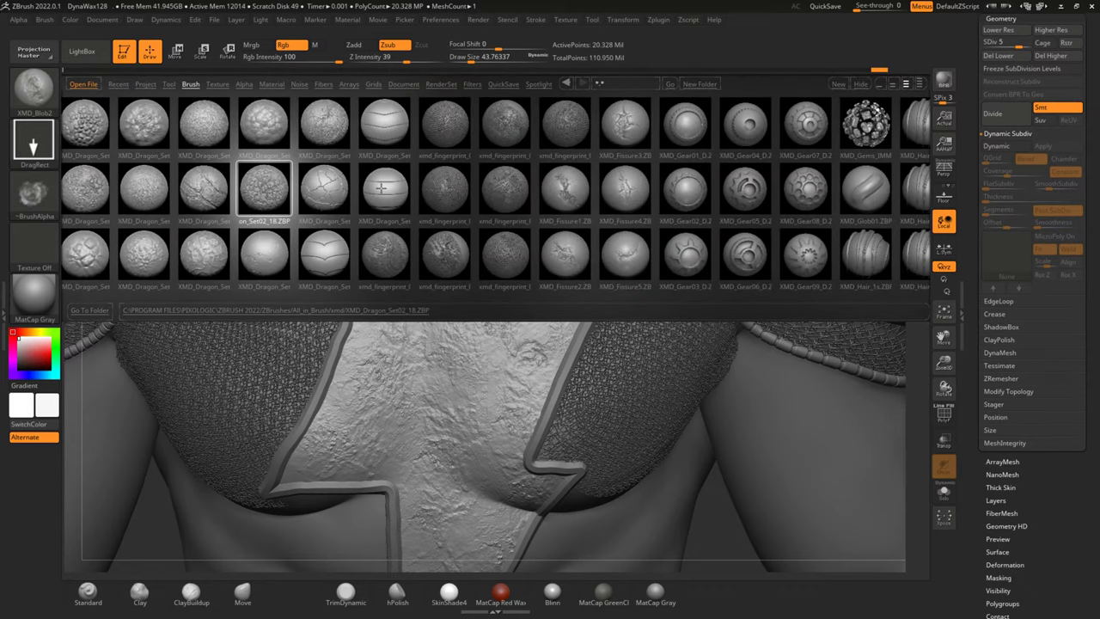
double_click(380, 187)
mouse_move(413, 314)
mouse_down()
mouse_move(361, 404)
mouse_move(447, 451)
mouse_up()
drag(361, 430, 426, 485)
drag(378, 412, 447, 455)
Extend the cracks over the emblem's upper right, neckline and upper-left tip.
mouse_move(575, 309)
mouse_down()
mouse_move(524, 357)
mouse_move(520, 344)
mouse_up()
drag(576, 279, 511, 360)
drag(597, 214, 572, 301)
drag(602, 207, 511, 182)
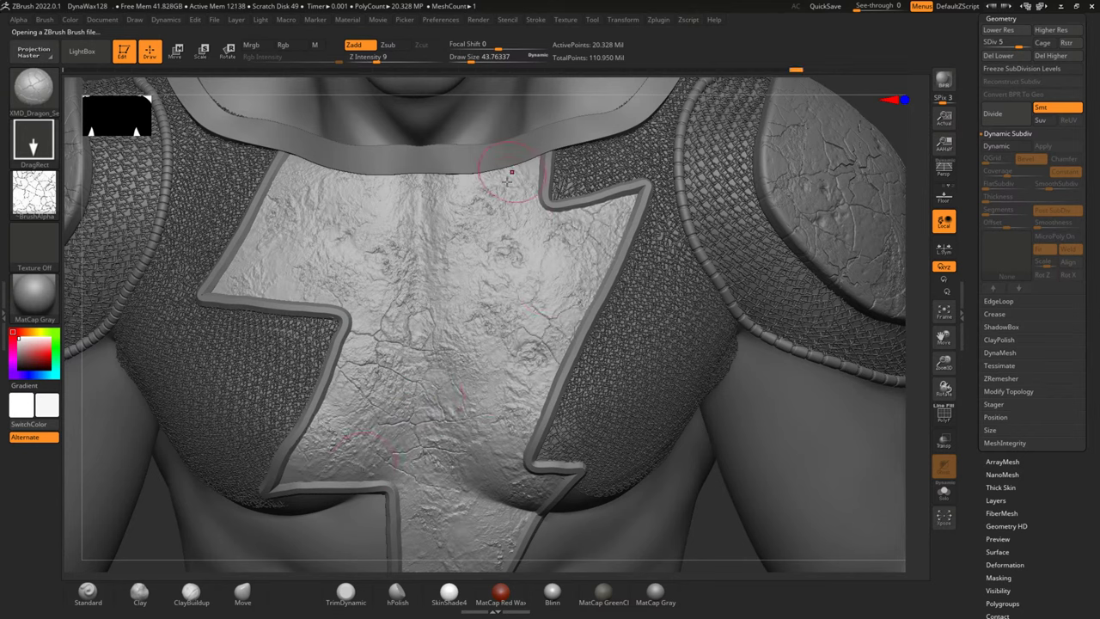
drag(296, 183, 251, 256)
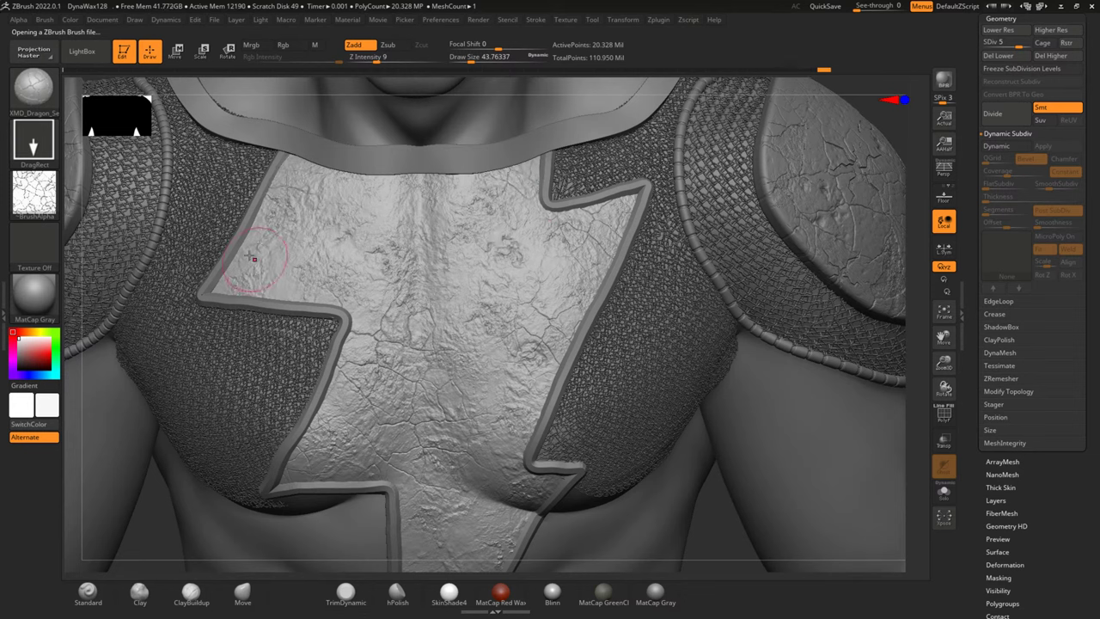
drag(342, 214, 379, 282)
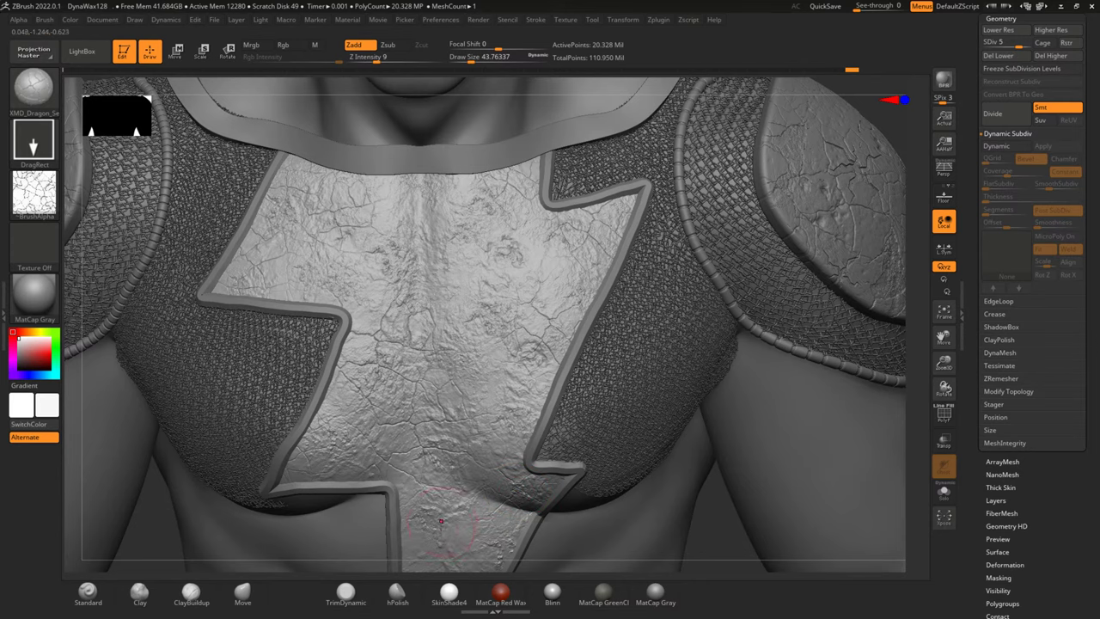
drag(723, 551, 634, 398)
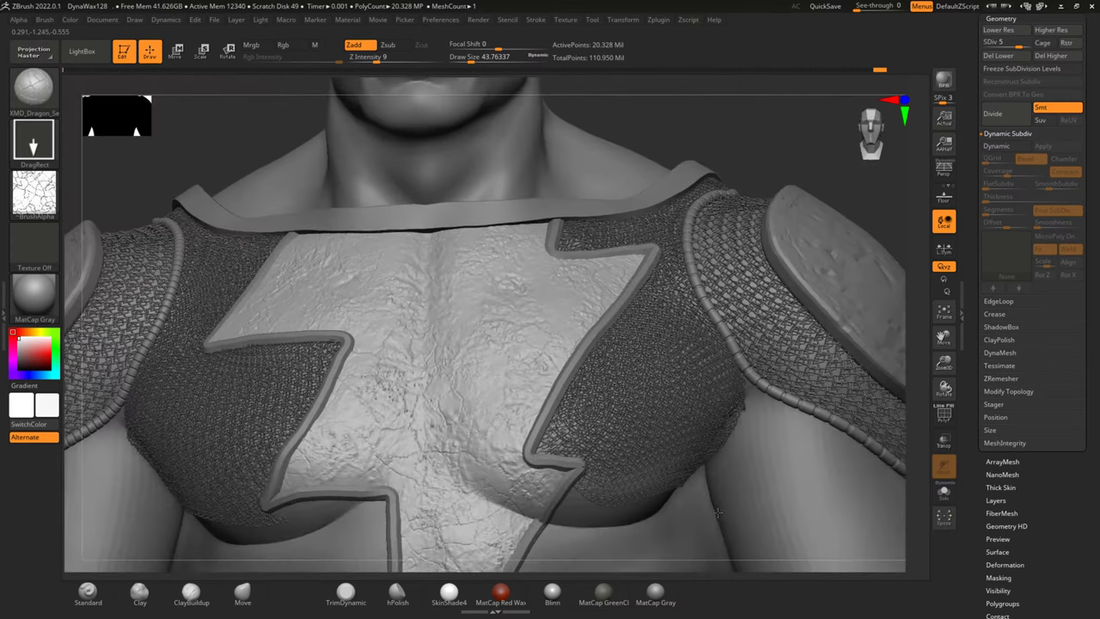
Zoom out to the full figure and save over DynaWax128, confirming the replacement.
scroll(633, 400, down, 3)
scroll(634, 401, down, 4)
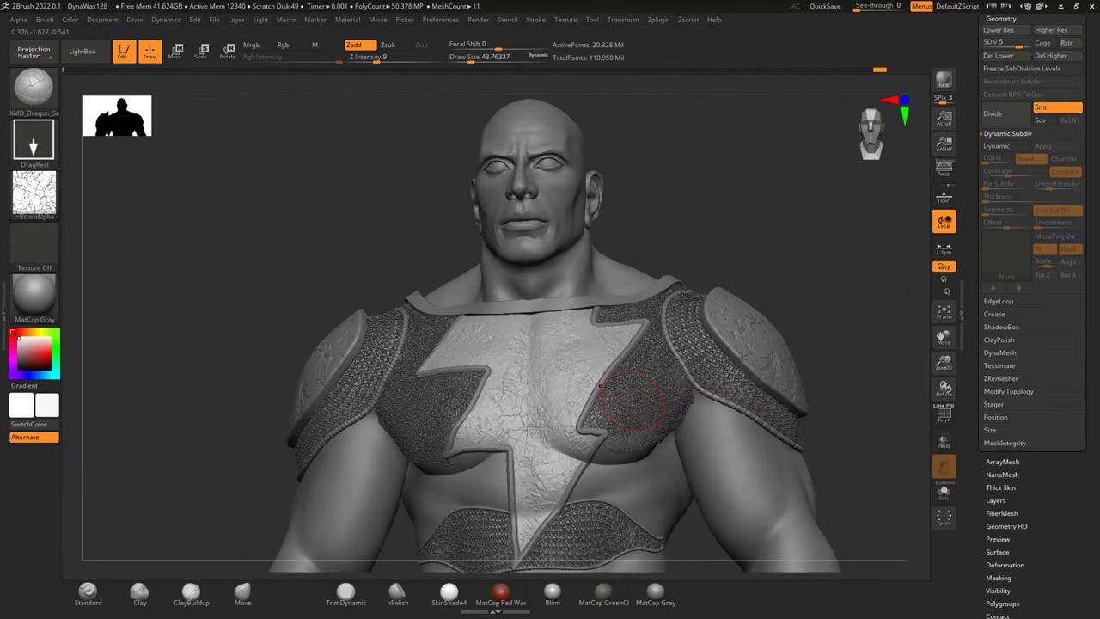
scroll(634, 401, down, 2)
mouse_move(822, 405)
alt+mouse_down()
mouse_move(789, 369)
mouse_move(769, 311)
mouse_move(799, 343)
mouse_move(839, 327)
mouse_move(860, 344)
mouse_move(828, 360)
alt+mouse_up()
drag(749, 312, 722, 304)
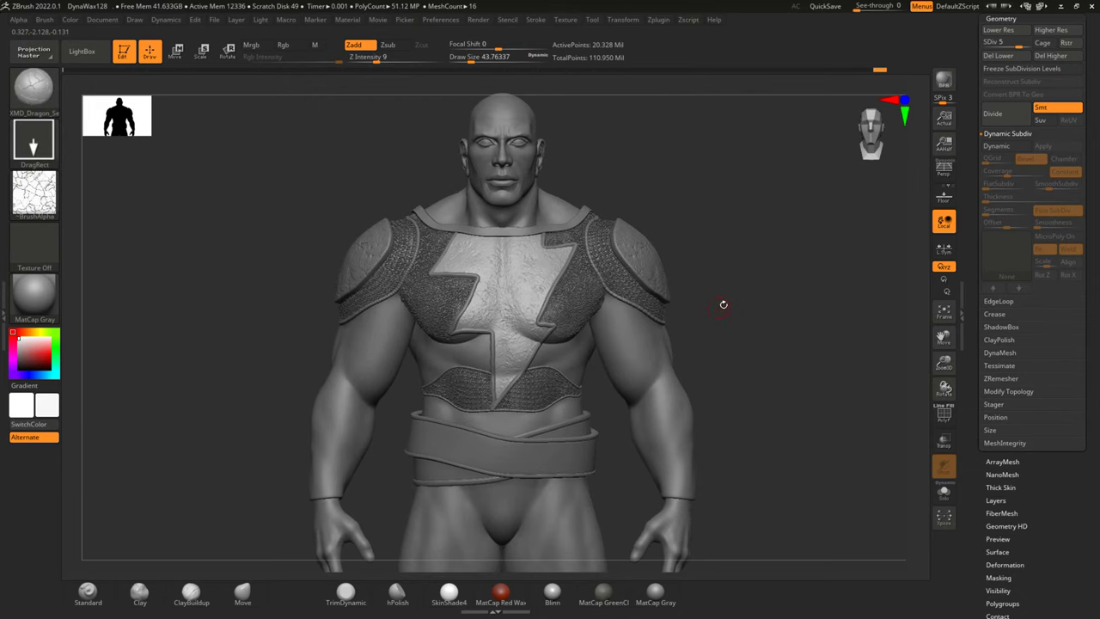
key(ctrl+s)
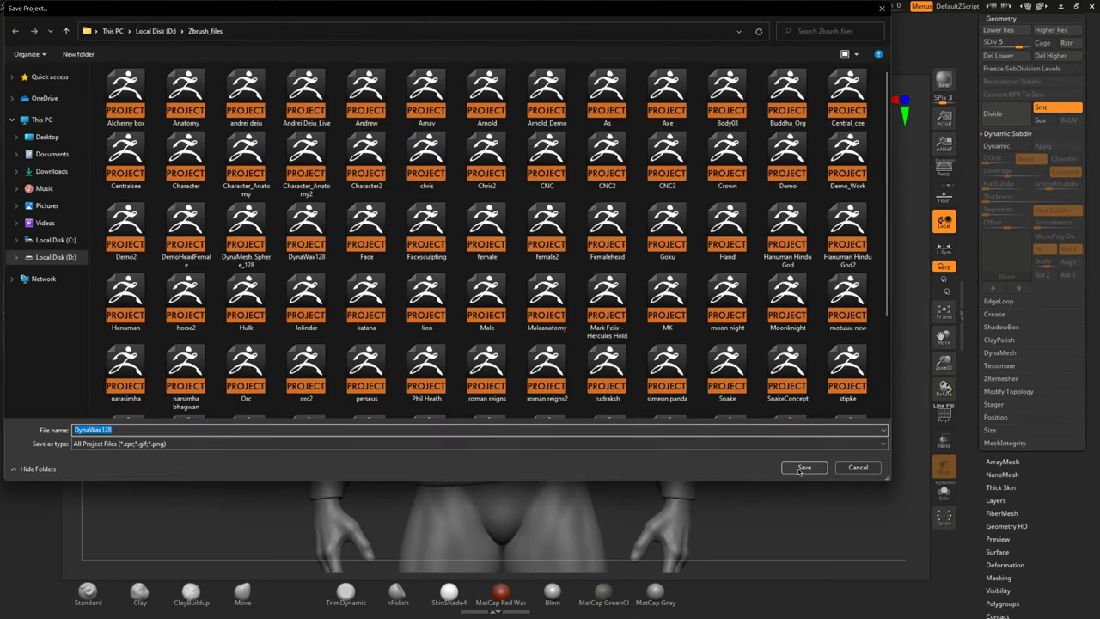
click(799, 468)
click(576, 302)
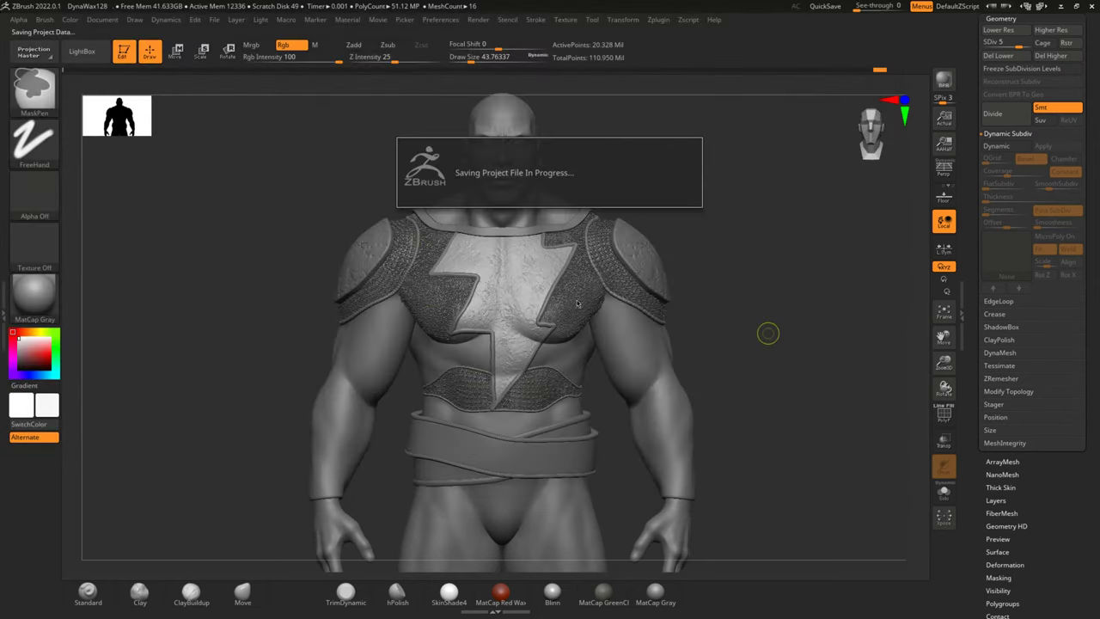